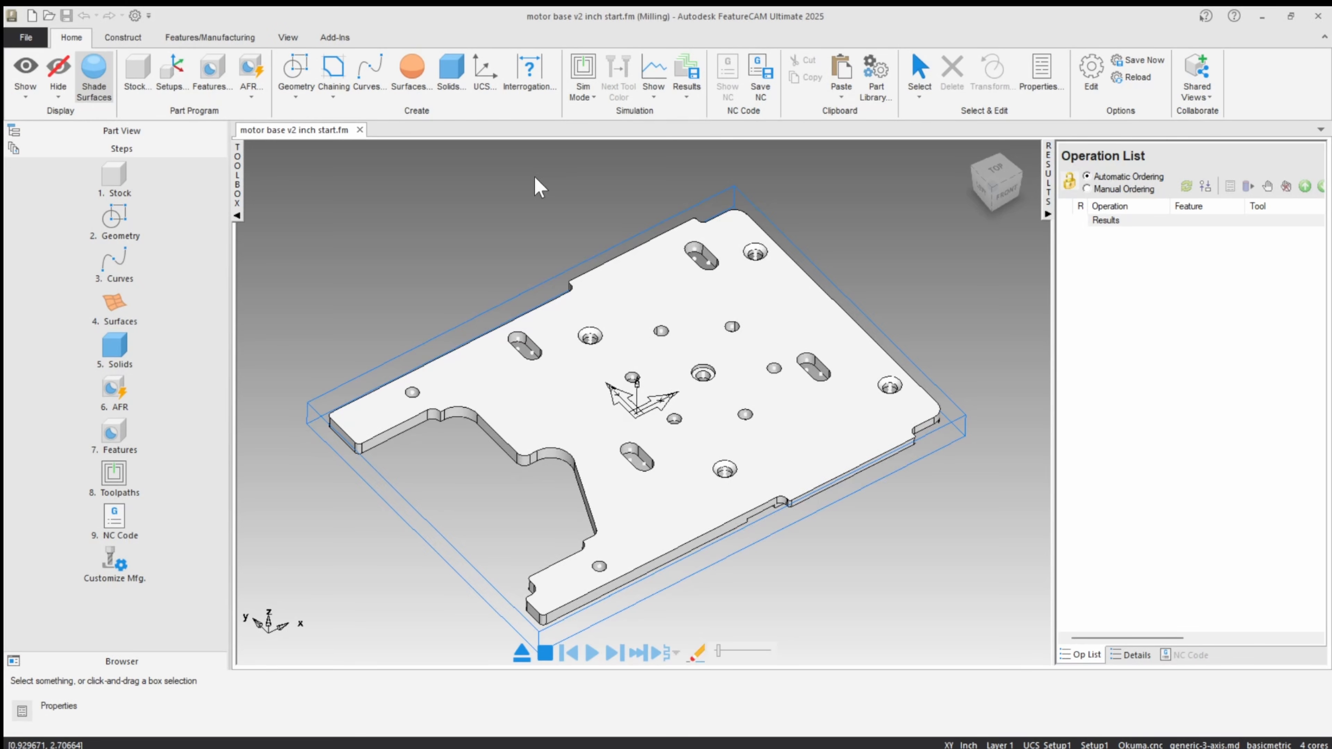
pyautogui.click(297, 94)
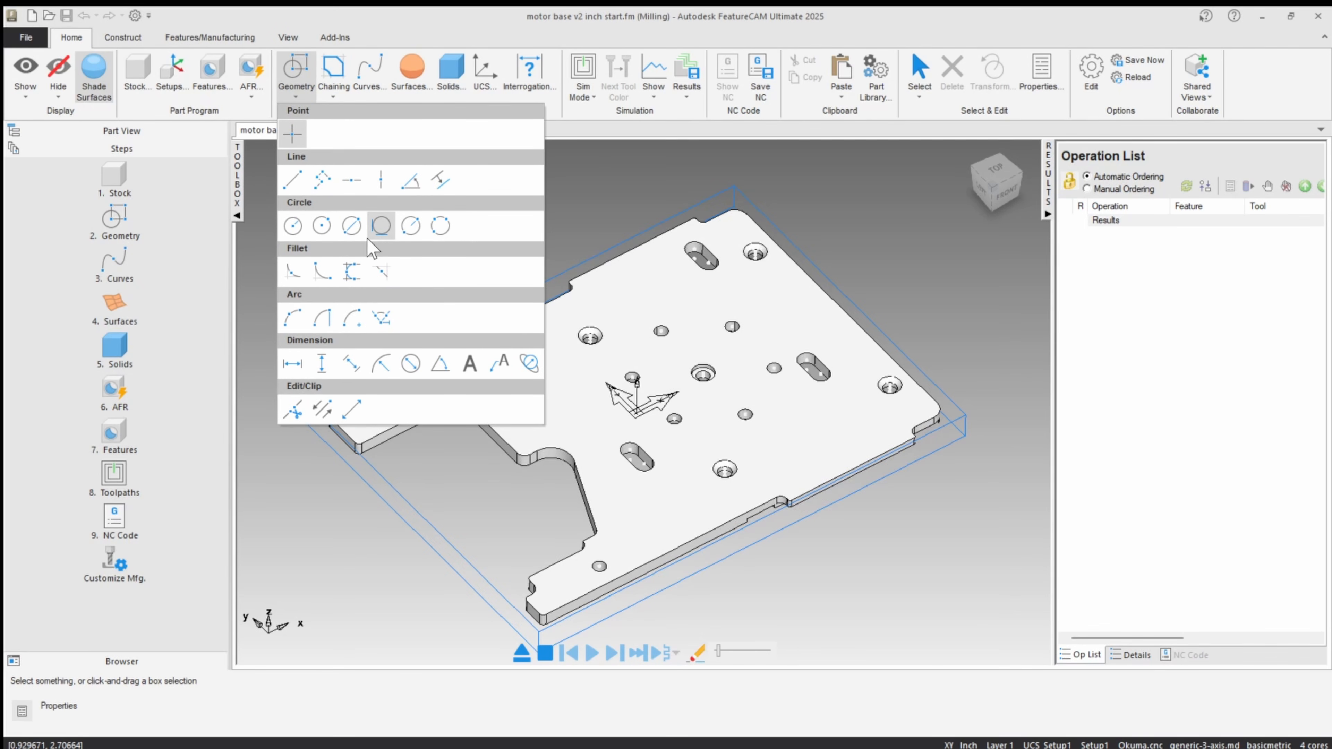
pyautogui.click(654, 173)
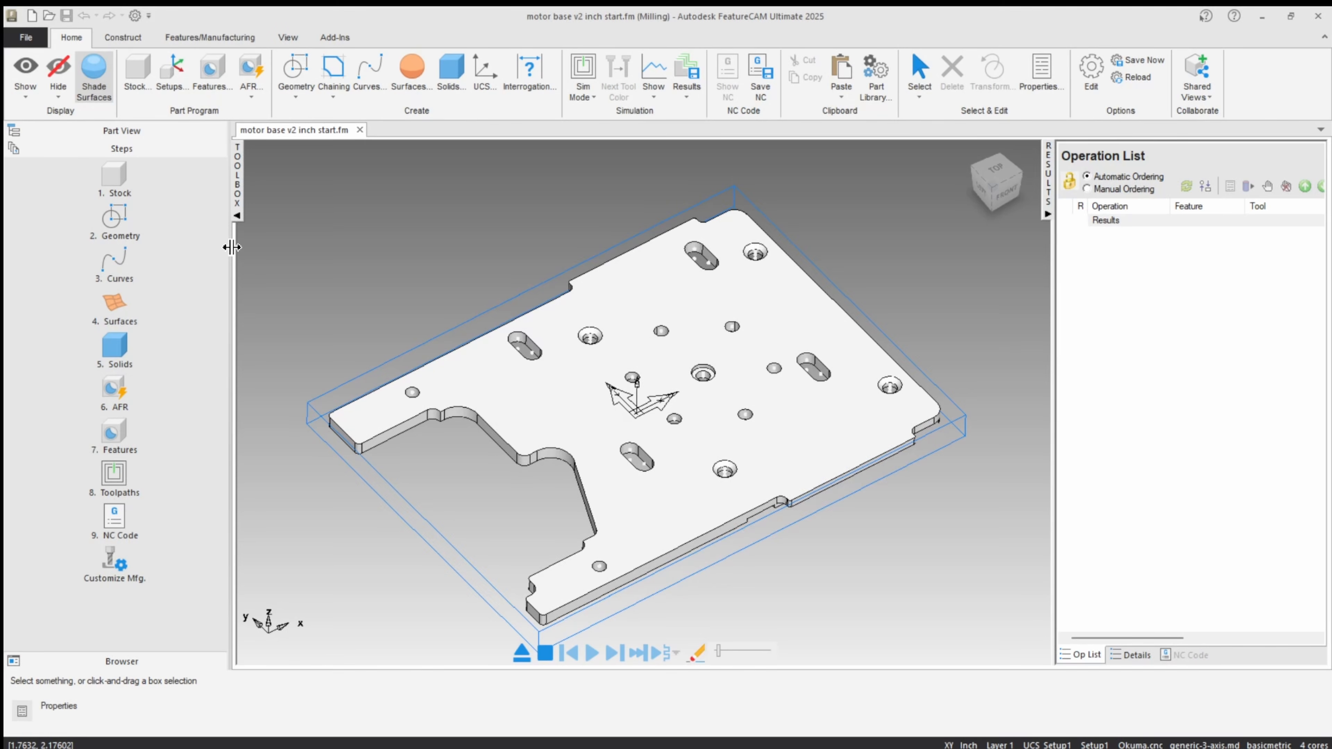
pyautogui.click(114, 38)
pyautogui.click(206, 37)
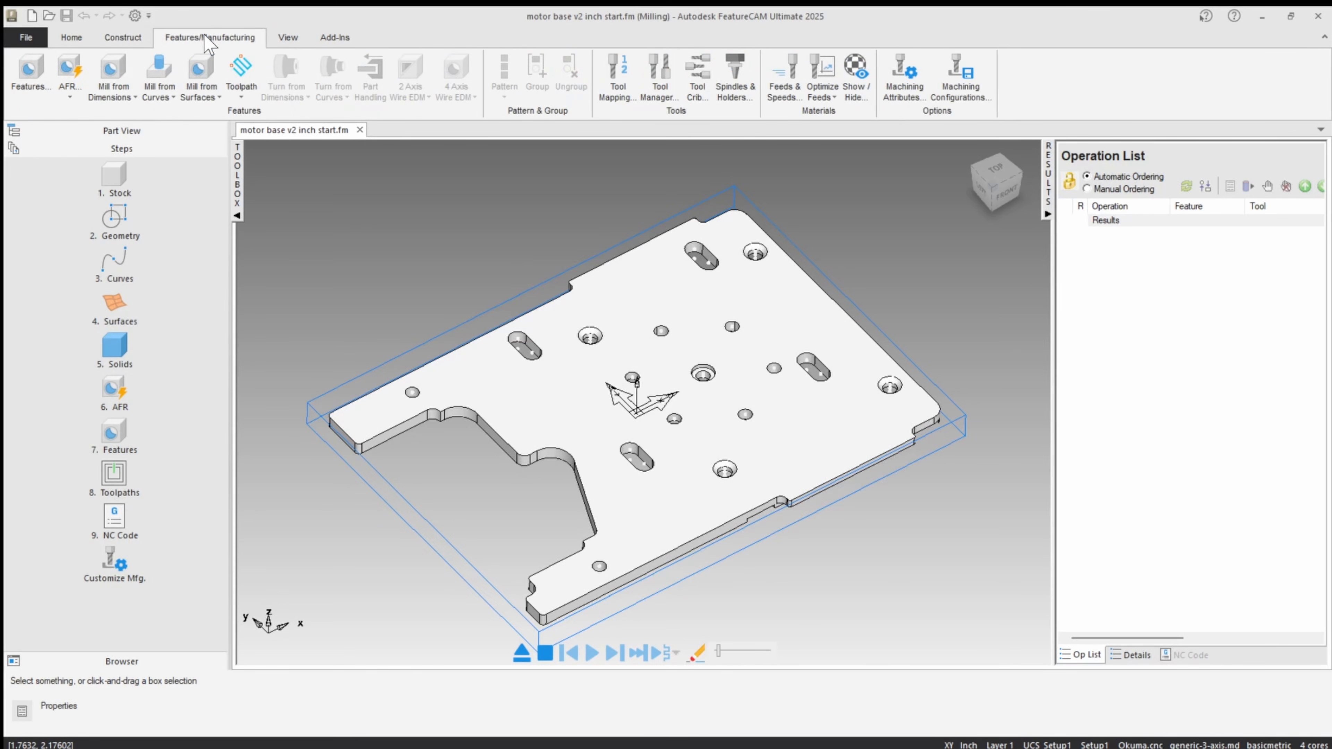
pyautogui.click(71, 39)
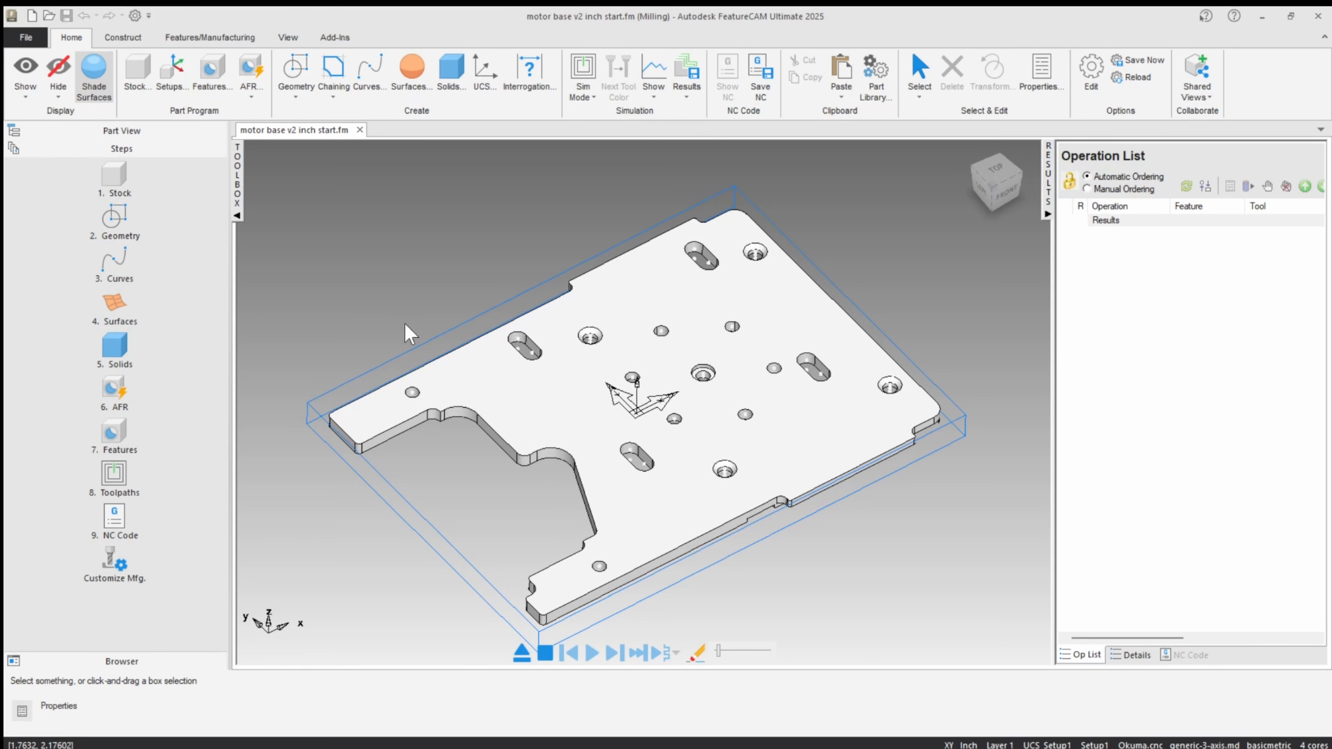
# Step: Open the stock's properties and browse the list of materials available for the block
pyautogui.doubleClick(434, 343)
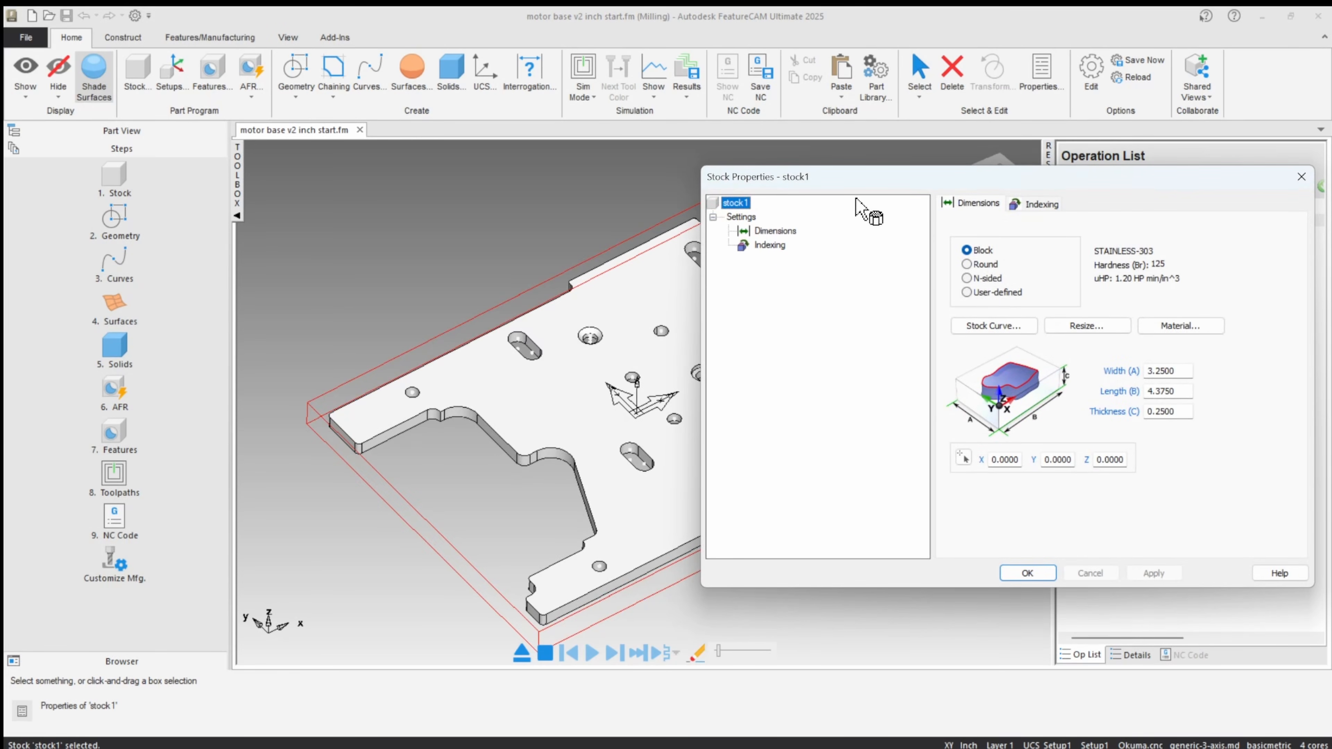
pyautogui.moveTo(860, 182); pyautogui.dragTo(541, 141)
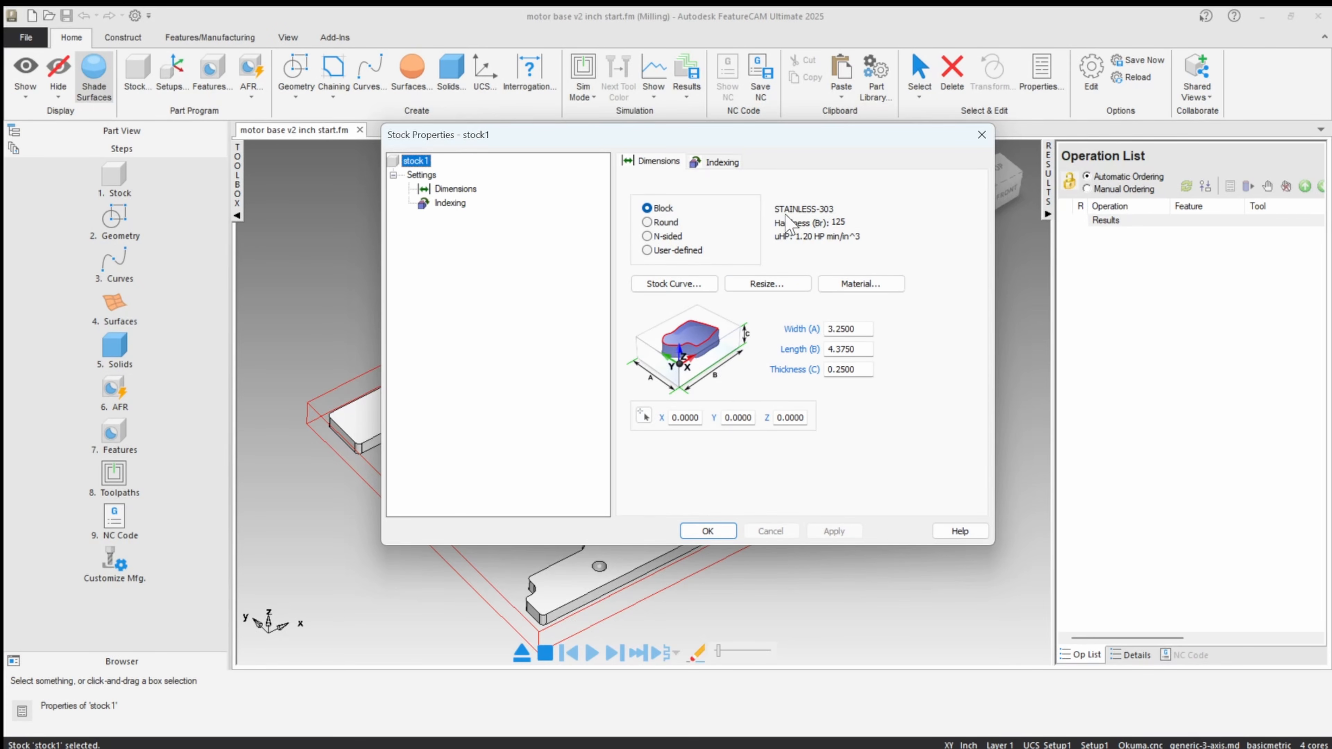
pyautogui.click(856, 286)
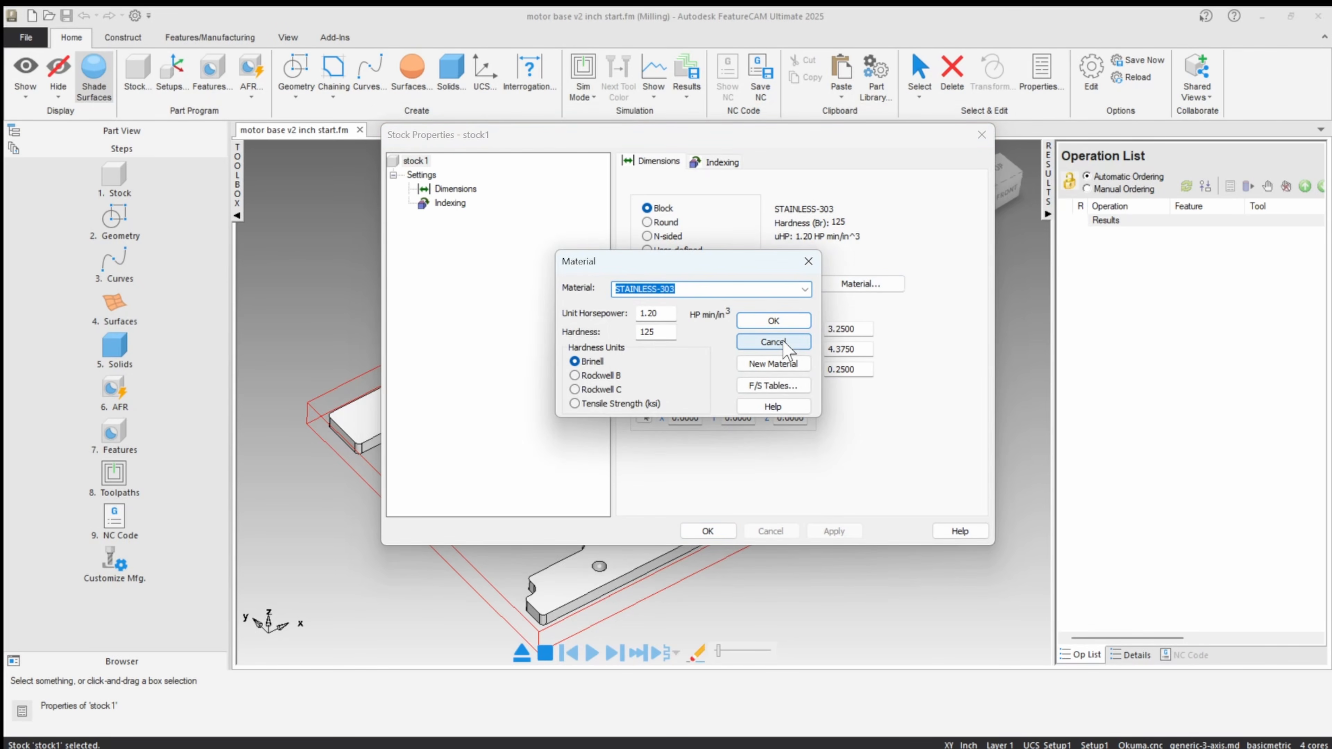
pyautogui.click(807, 289)
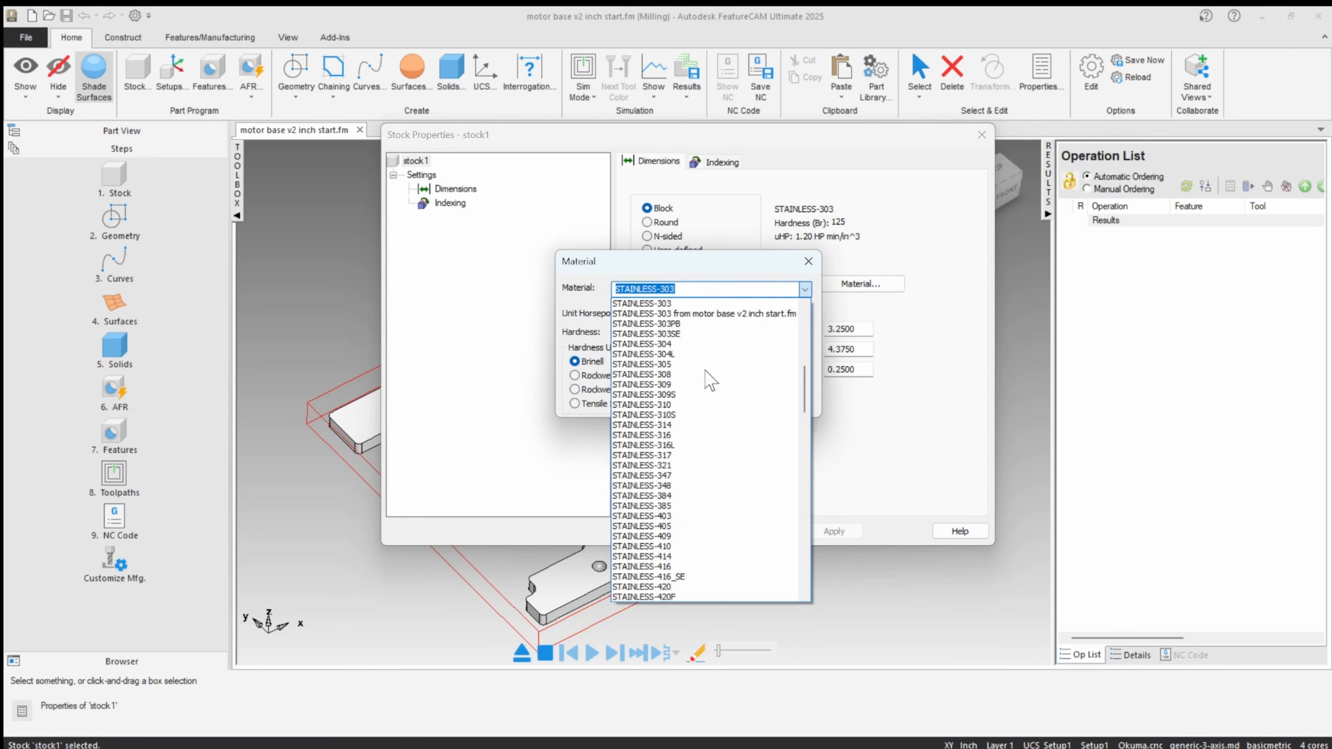
pyautogui.scroll(4, 674, 452)
pyautogui.scroll(8, 668, 440)
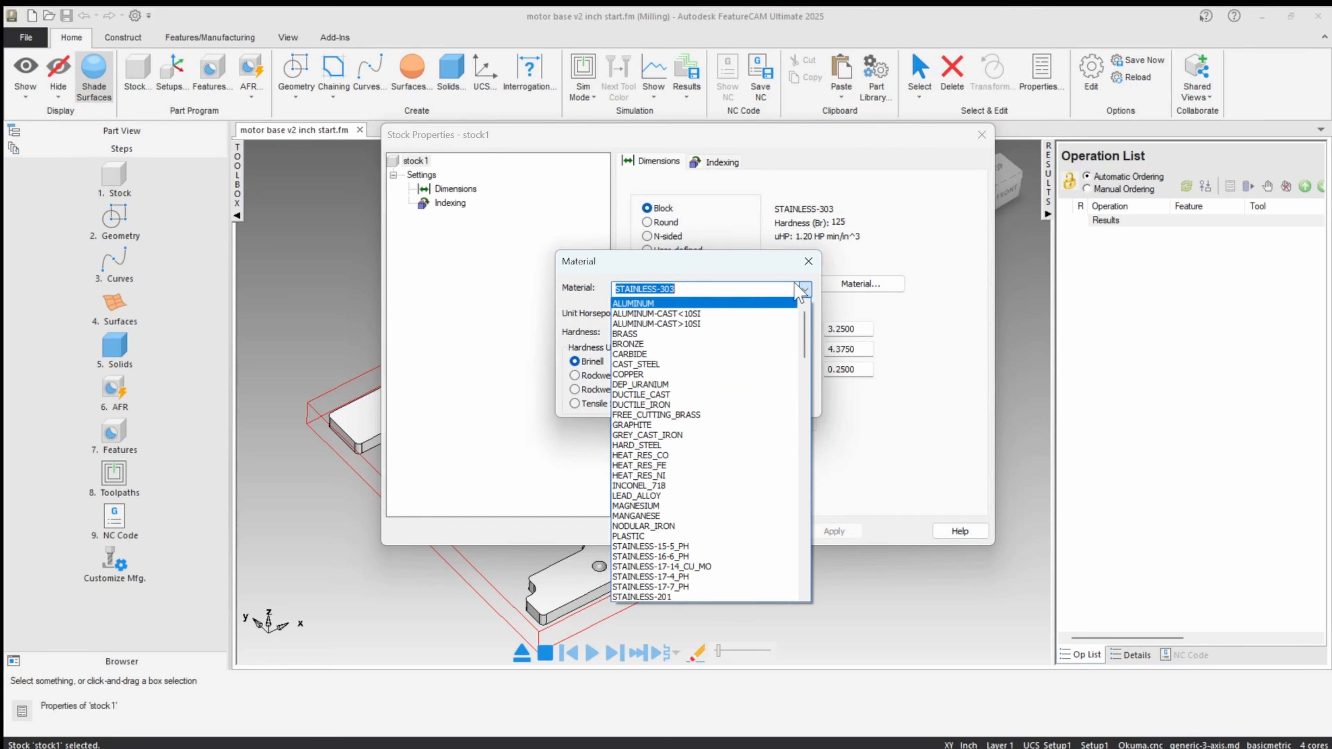
pyautogui.click(676, 291)
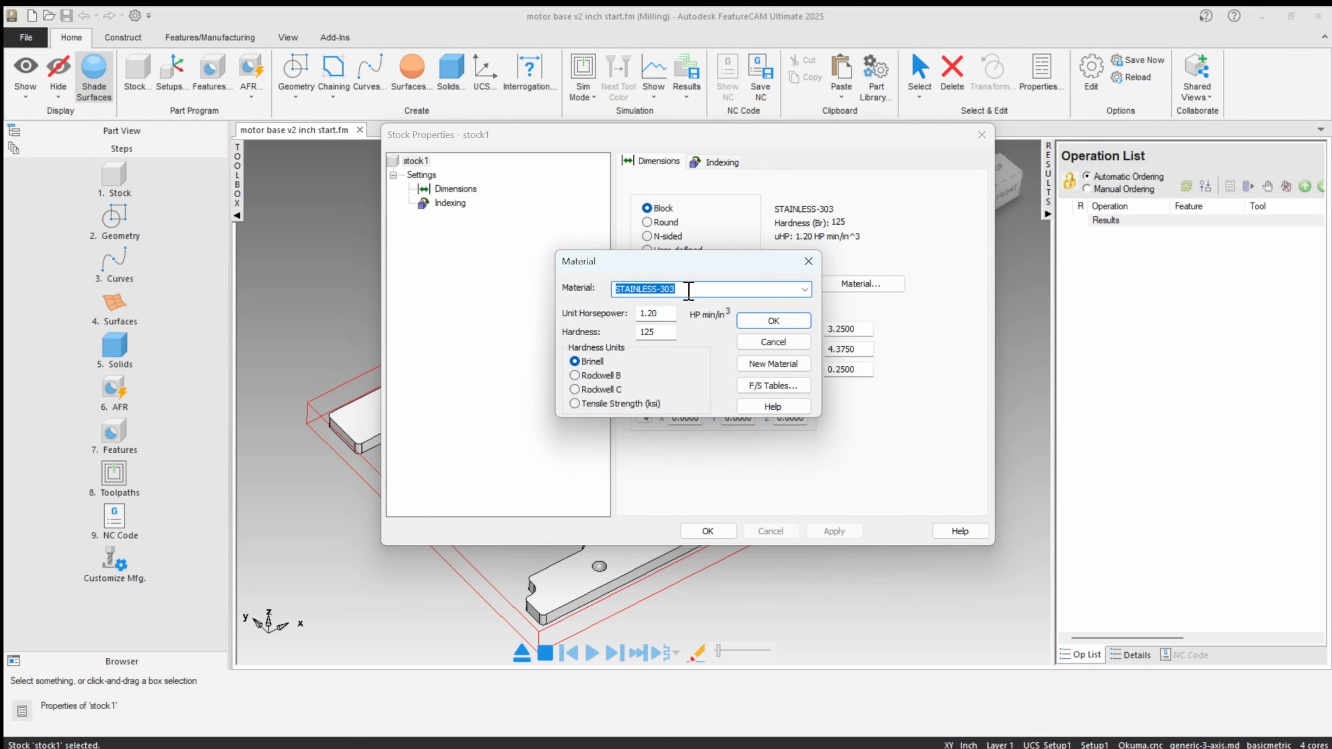
# Step: Examine the milling, drilling and turning feeds and speeds tables for STAINLESS-303, and accept it as the stock material
pyautogui.click(760, 387)
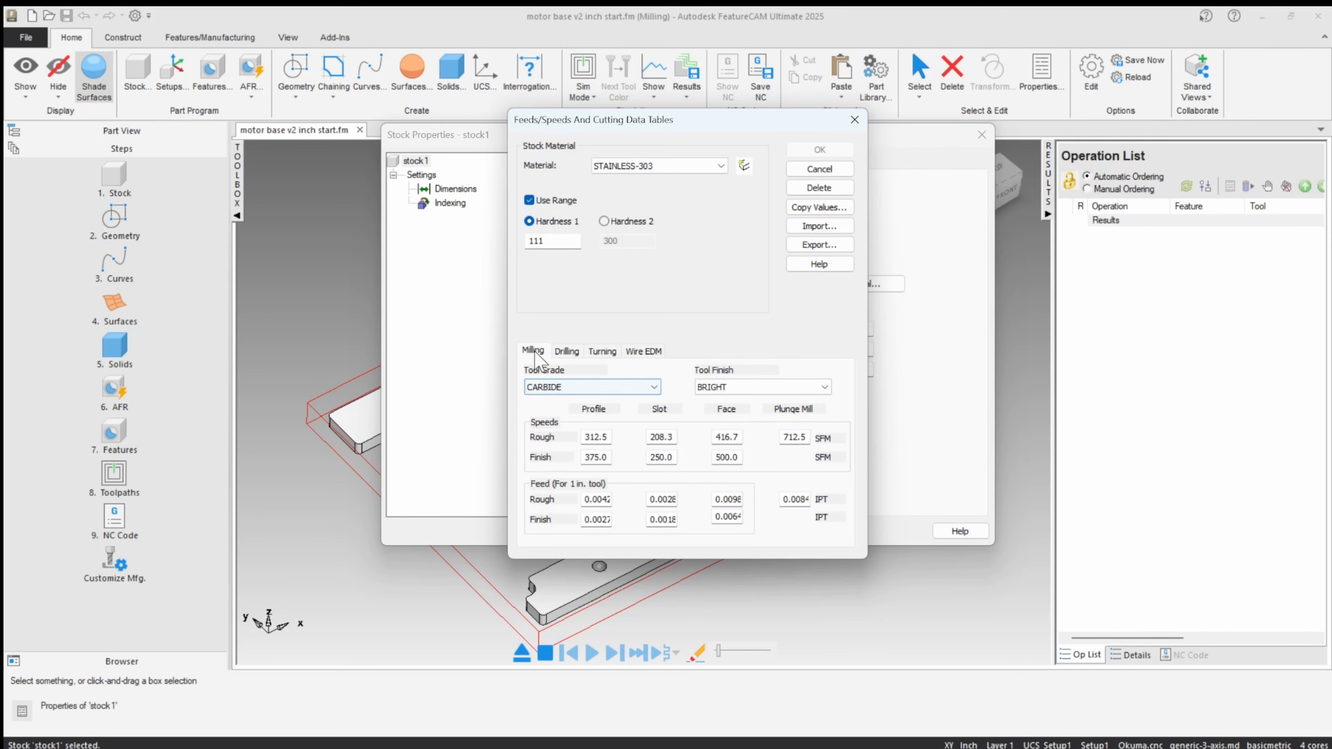
pyautogui.click(566, 352)
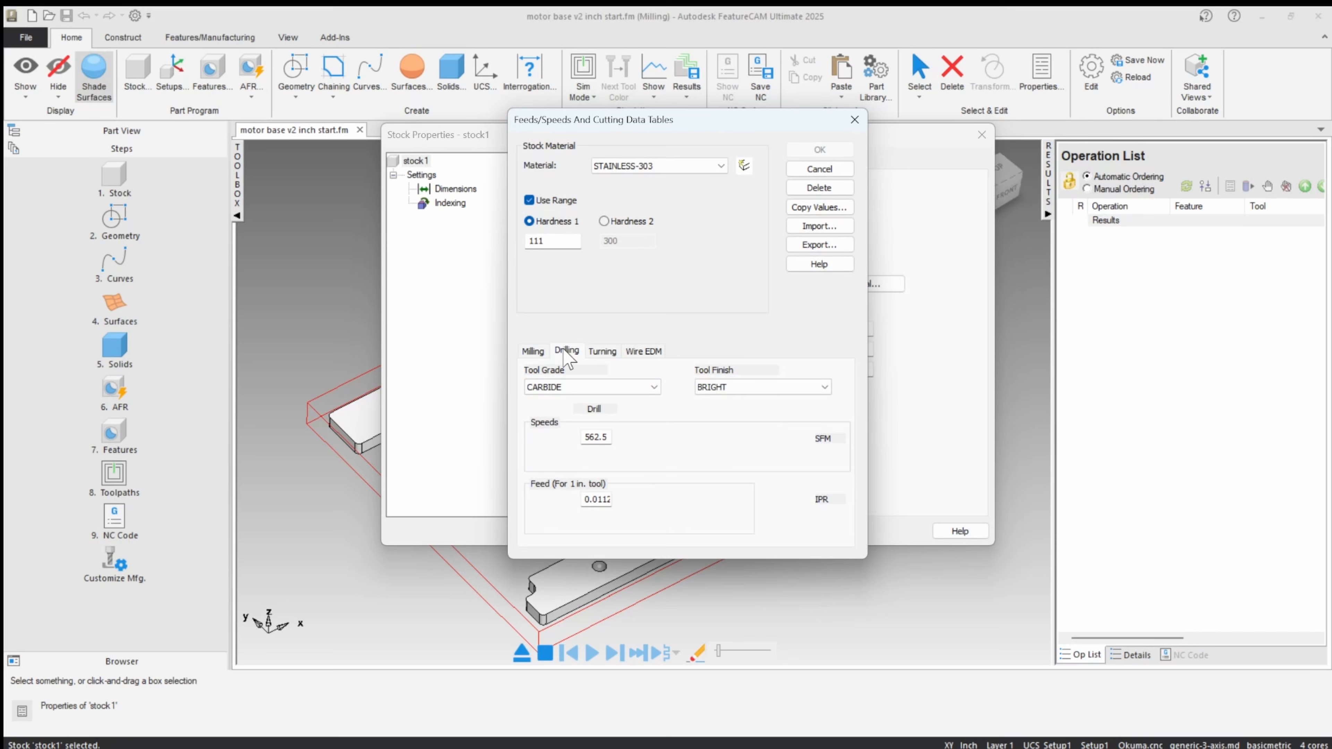
pyautogui.click(603, 351)
pyautogui.click(533, 351)
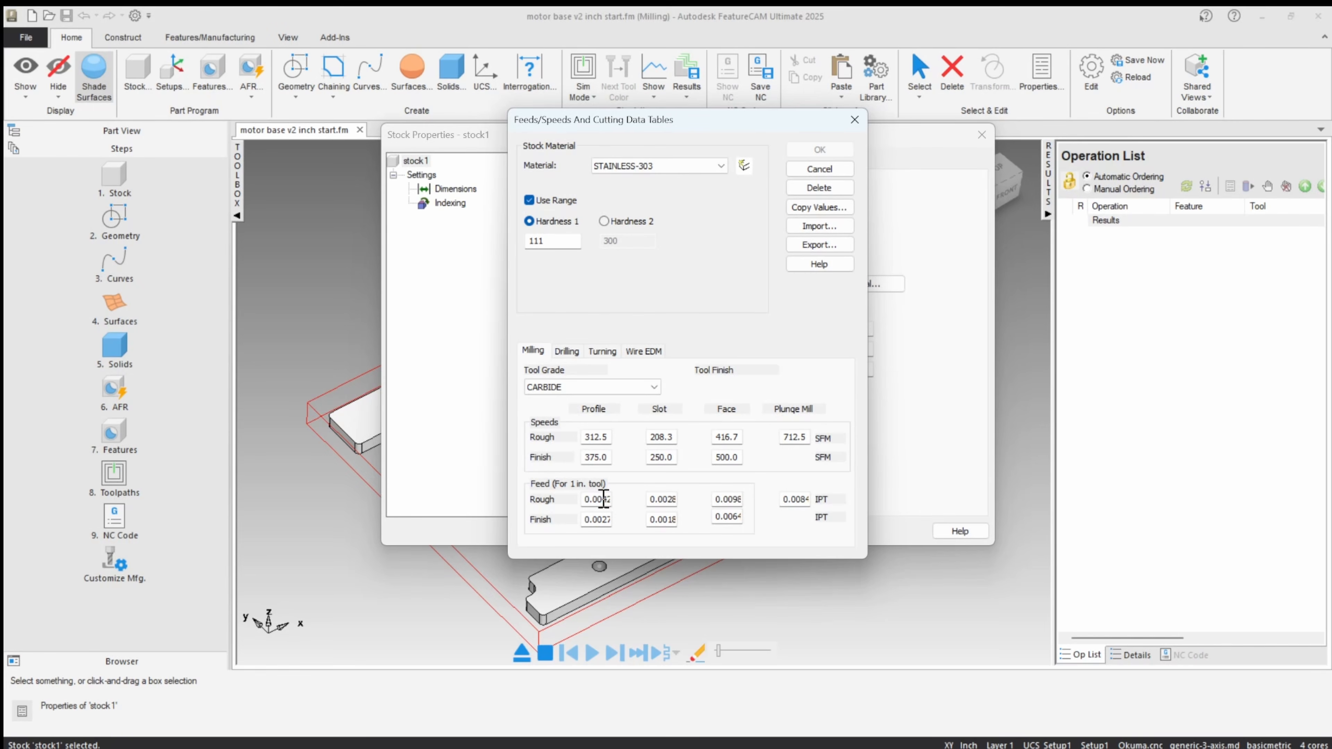
pyautogui.click(592, 386)
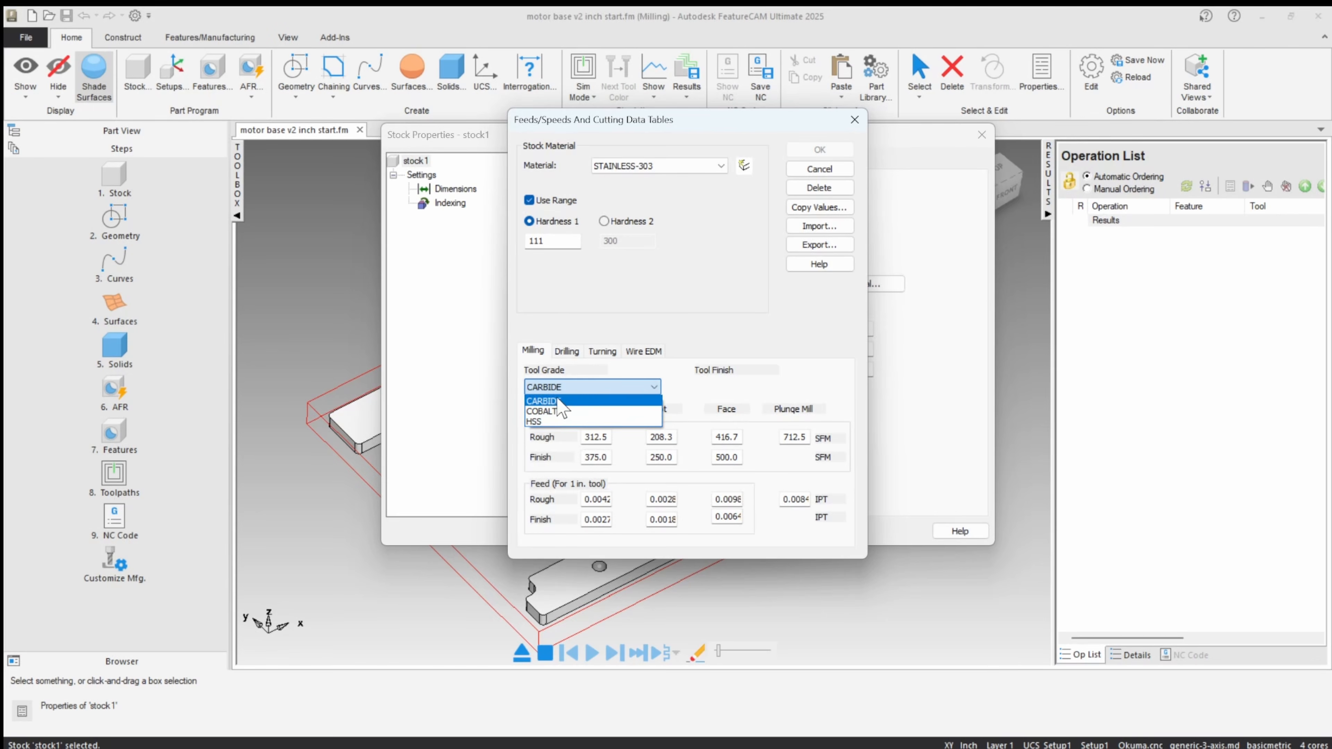
pyautogui.click(642, 324)
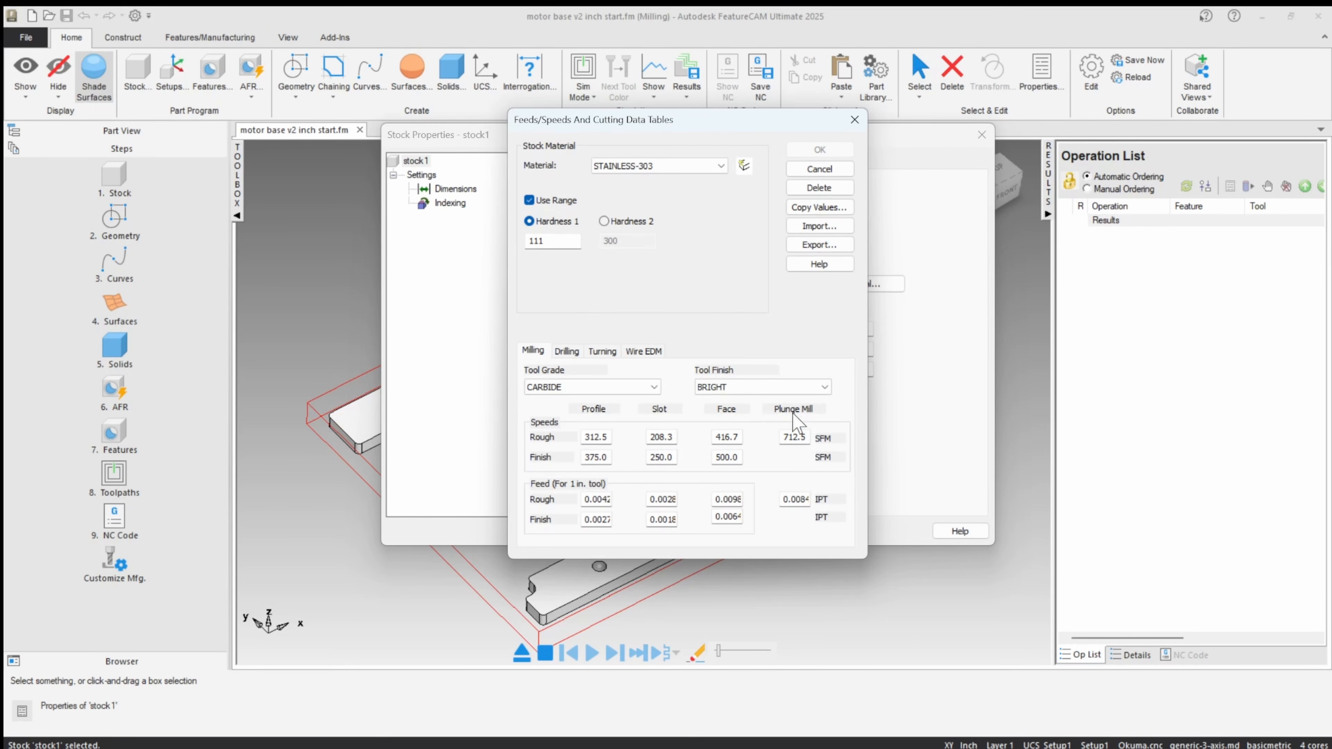
pyautogui.click(566, 350)
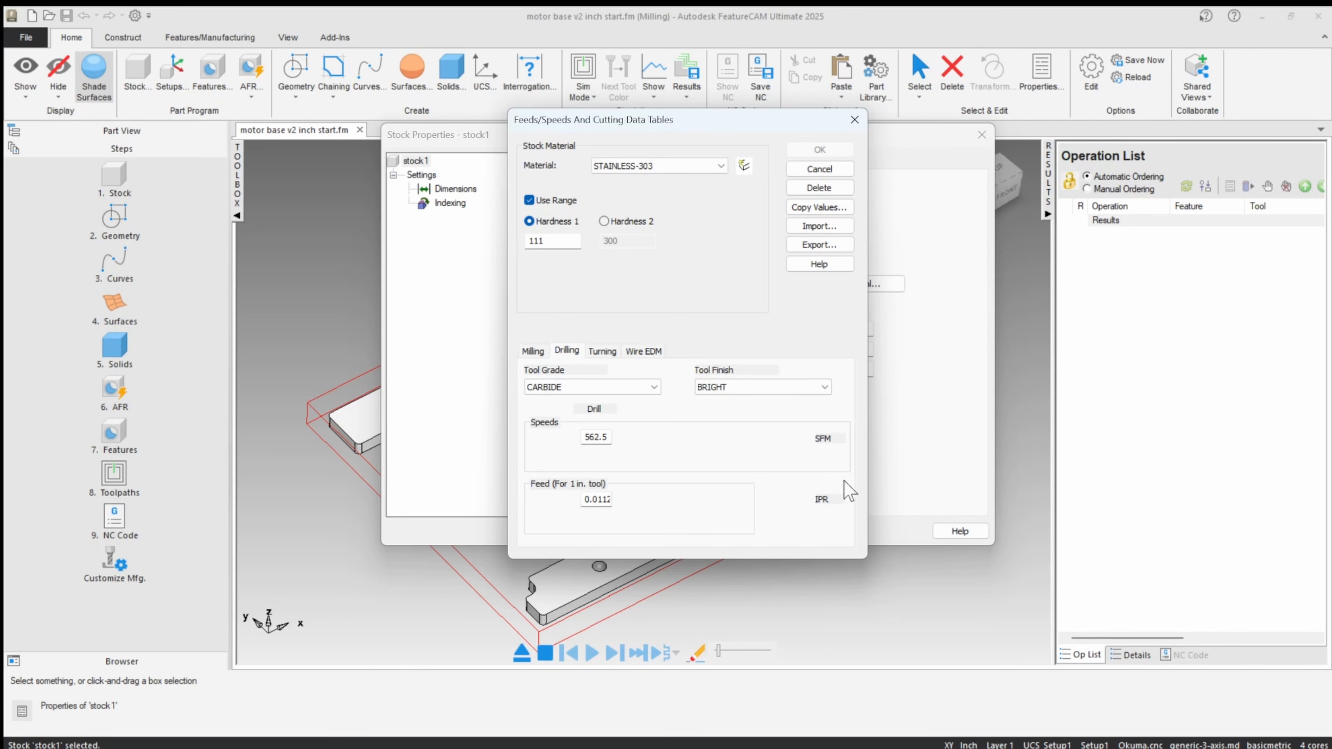
pyautogui.click(603, 351)
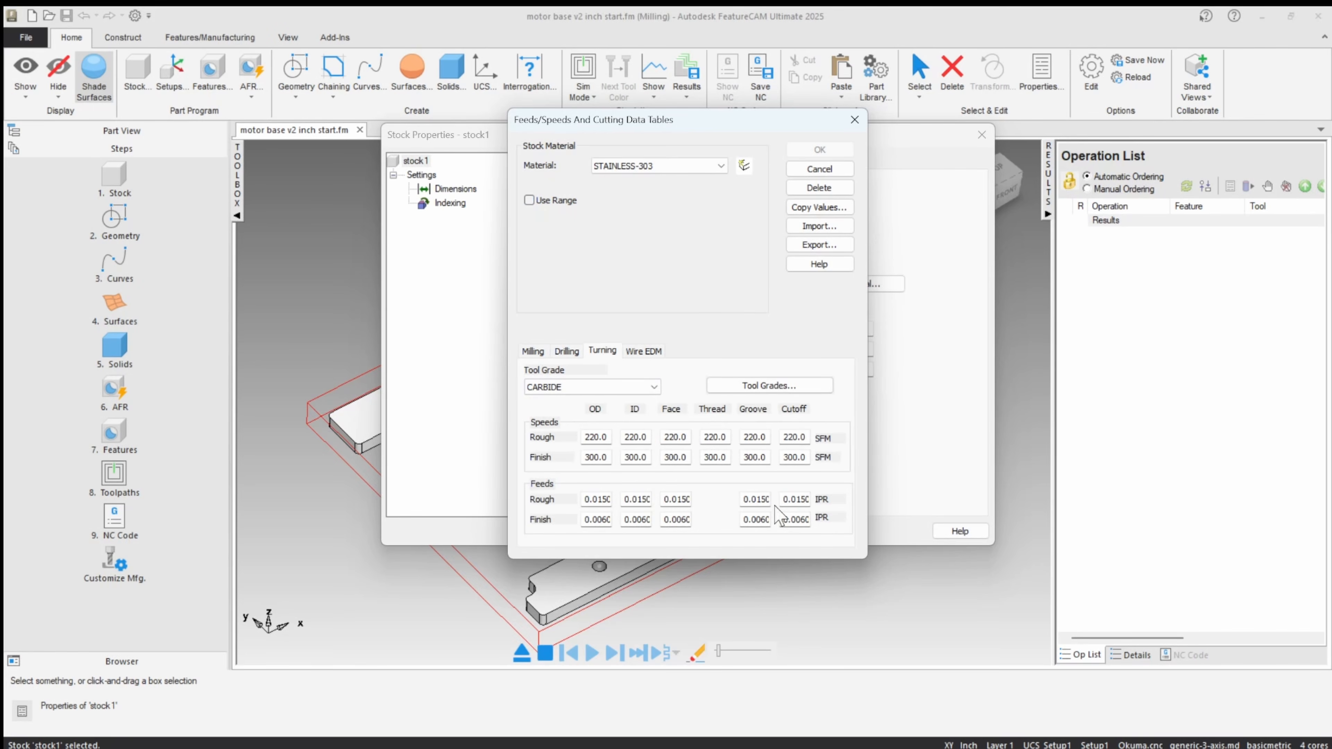
pyautogui.click(532, 352)
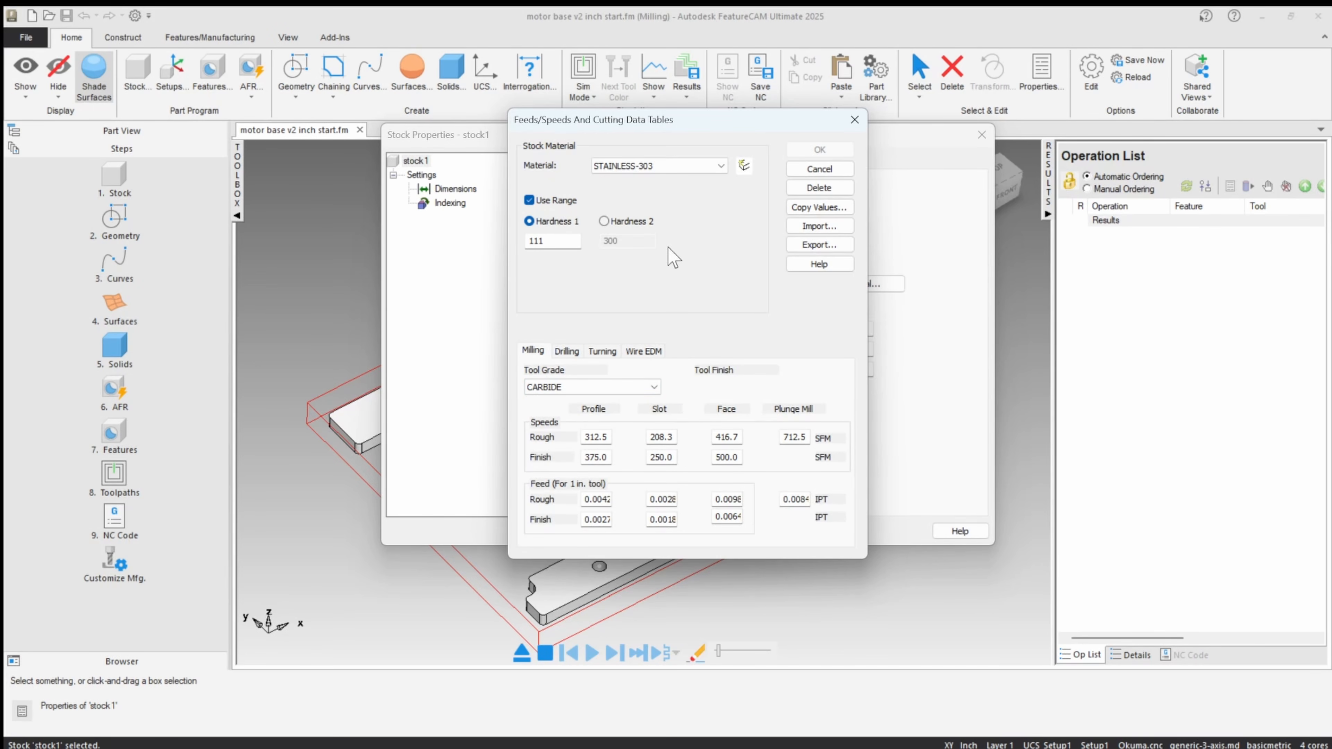
pyautogui.click(855, 119)
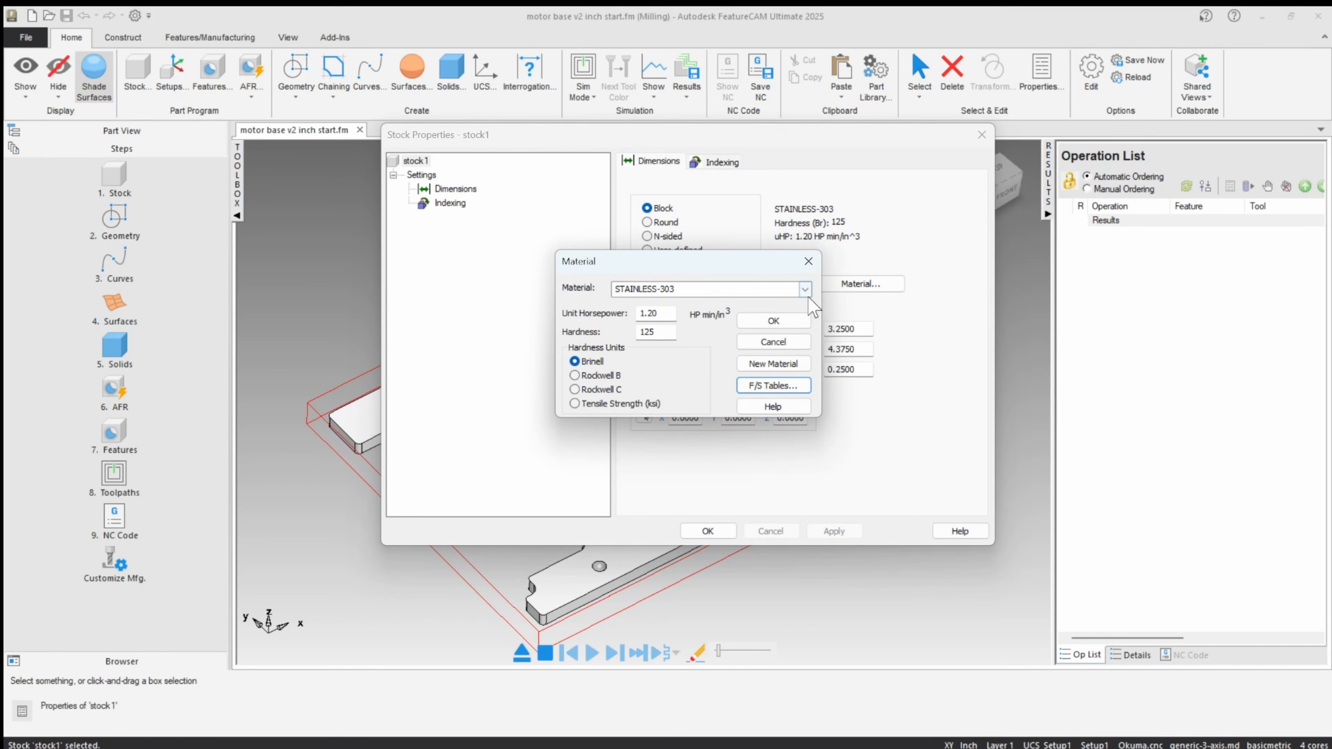
pyautogui.click(773, 321)
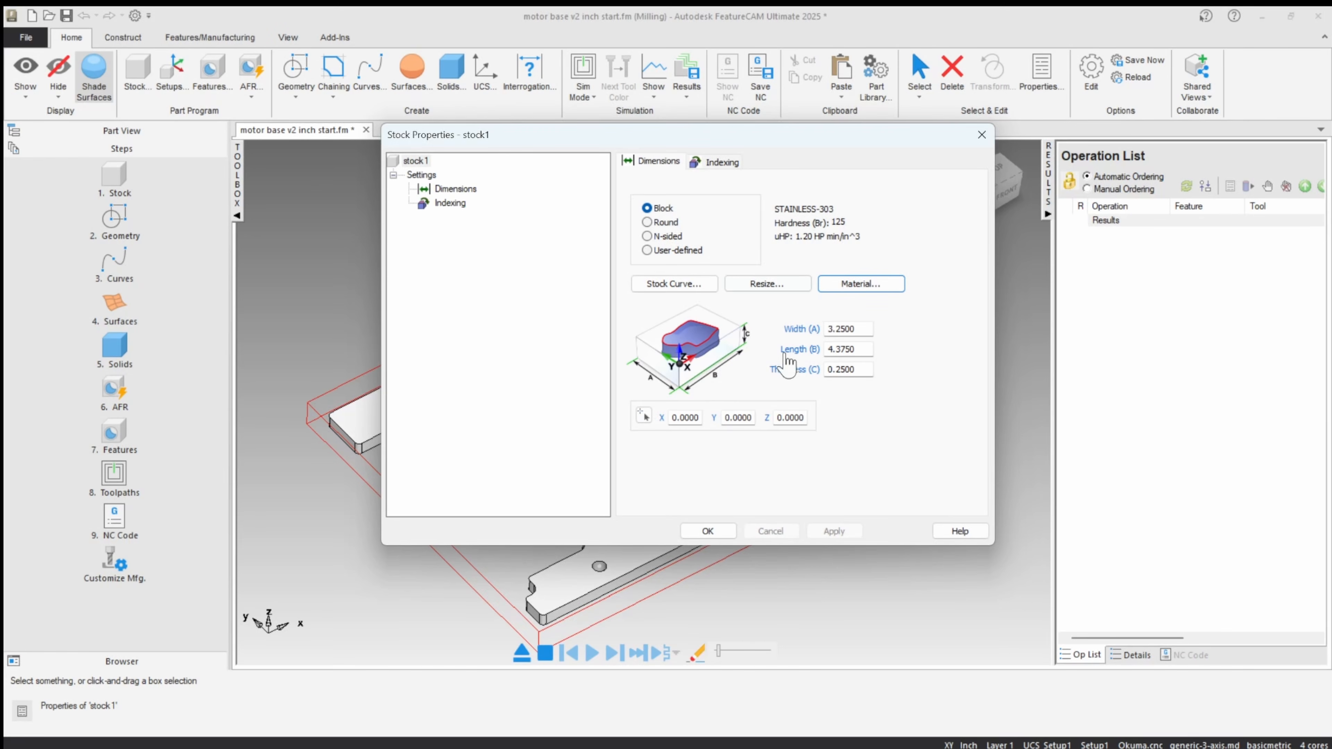
pyautogui.click(705, 532)
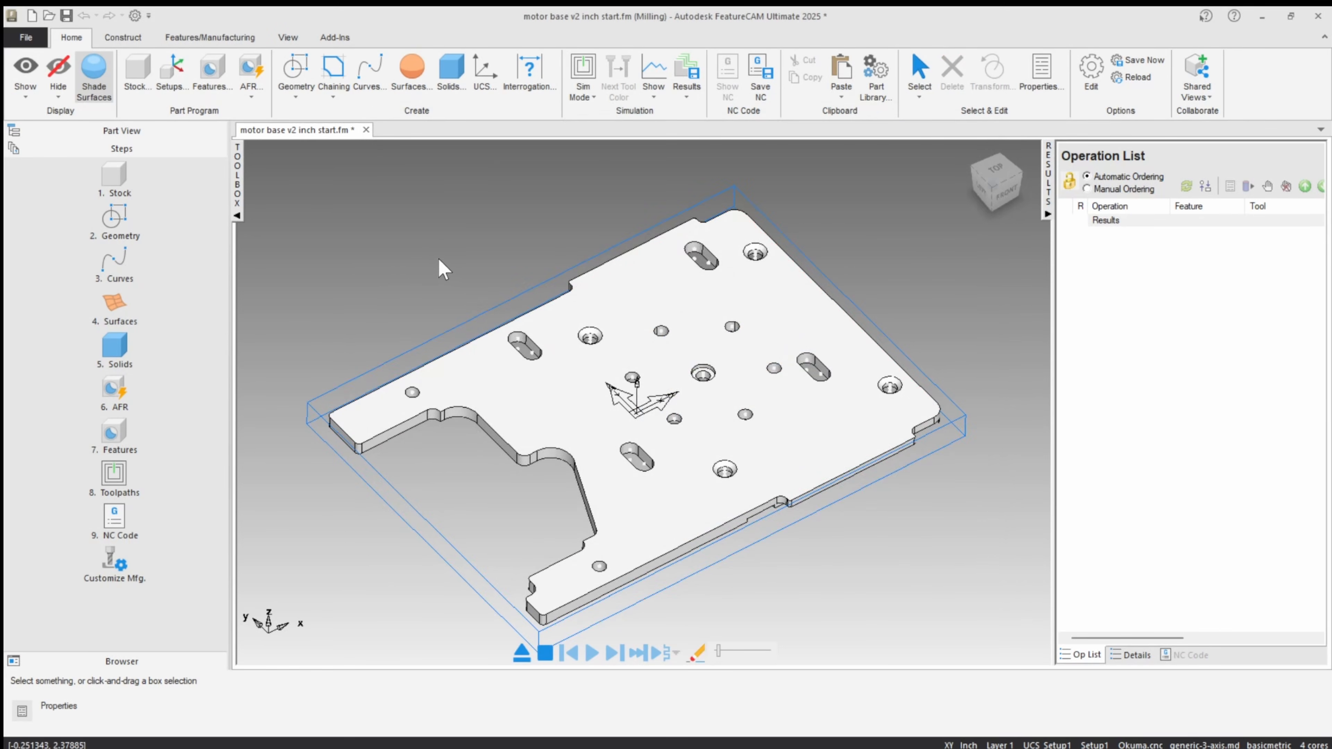
# Step: Examine the plate from the side and review the available geometry constructors and curve creation methods
pyautogui.moveTo(451, 303); pyautogui.dragTo(360, 206, button='middle')
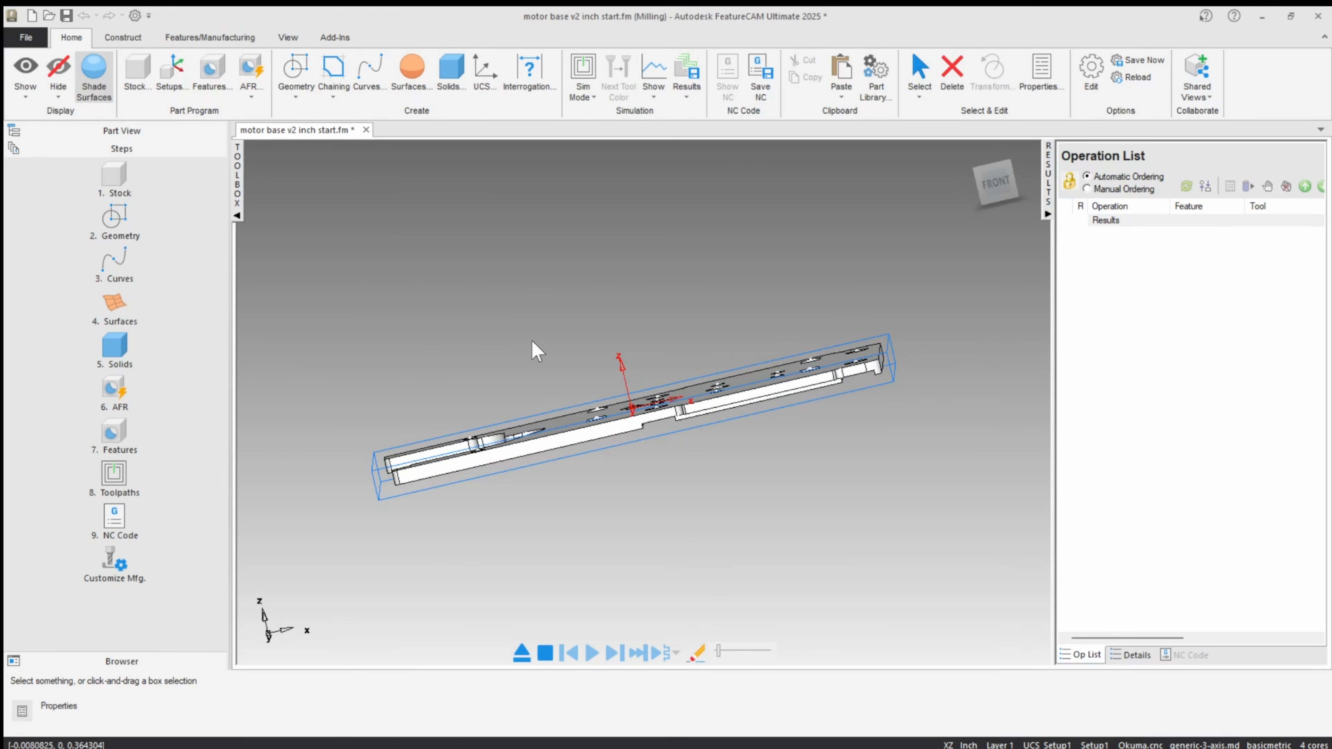
pyautogui.moveTo(620, 363); pyautogui.dragTo(522, 316, button='middle')
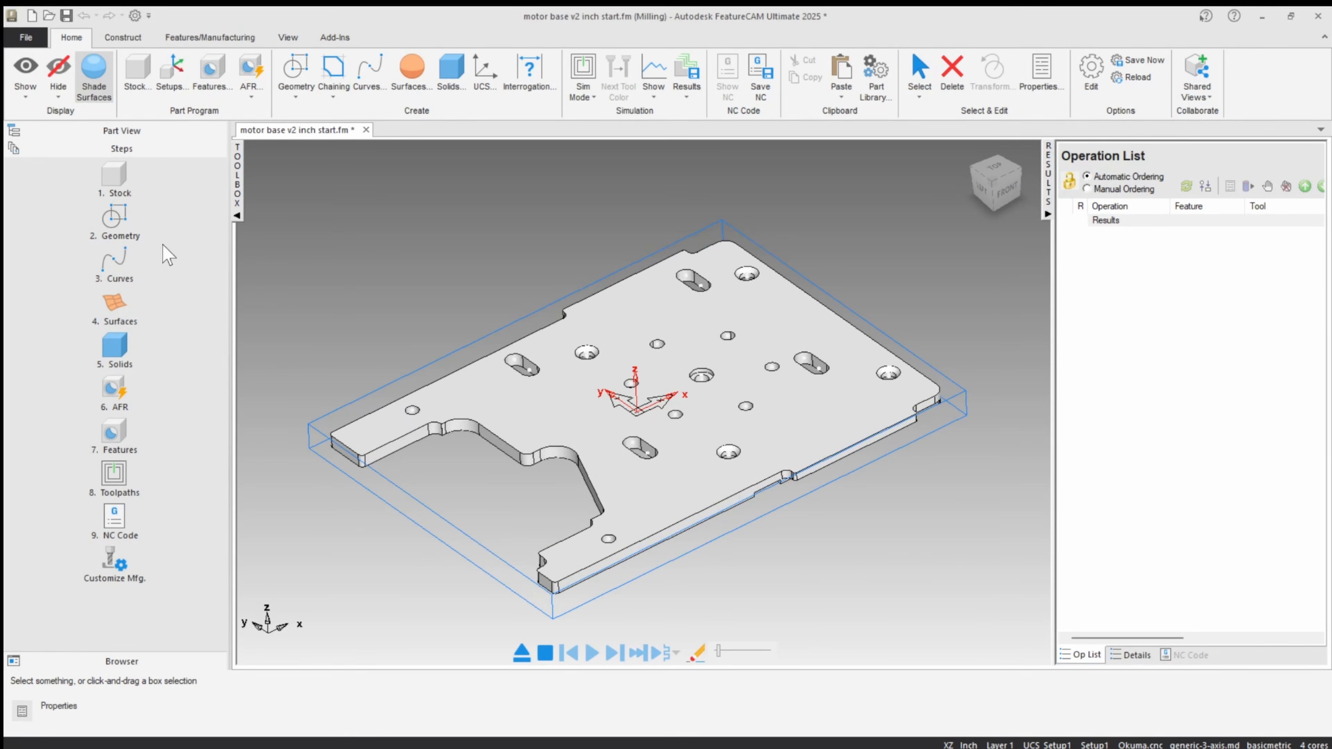
pyautogui.click(120, 219)
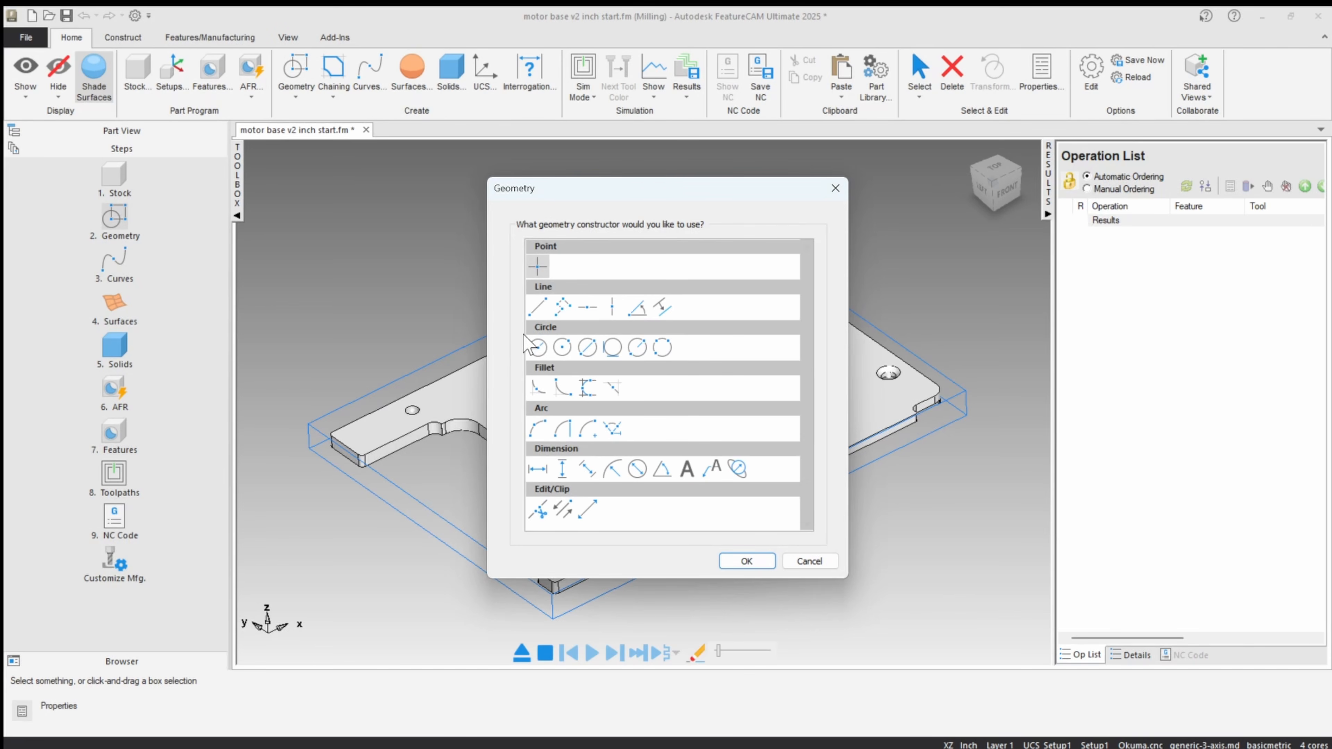
pyautogui.click(810, 561)
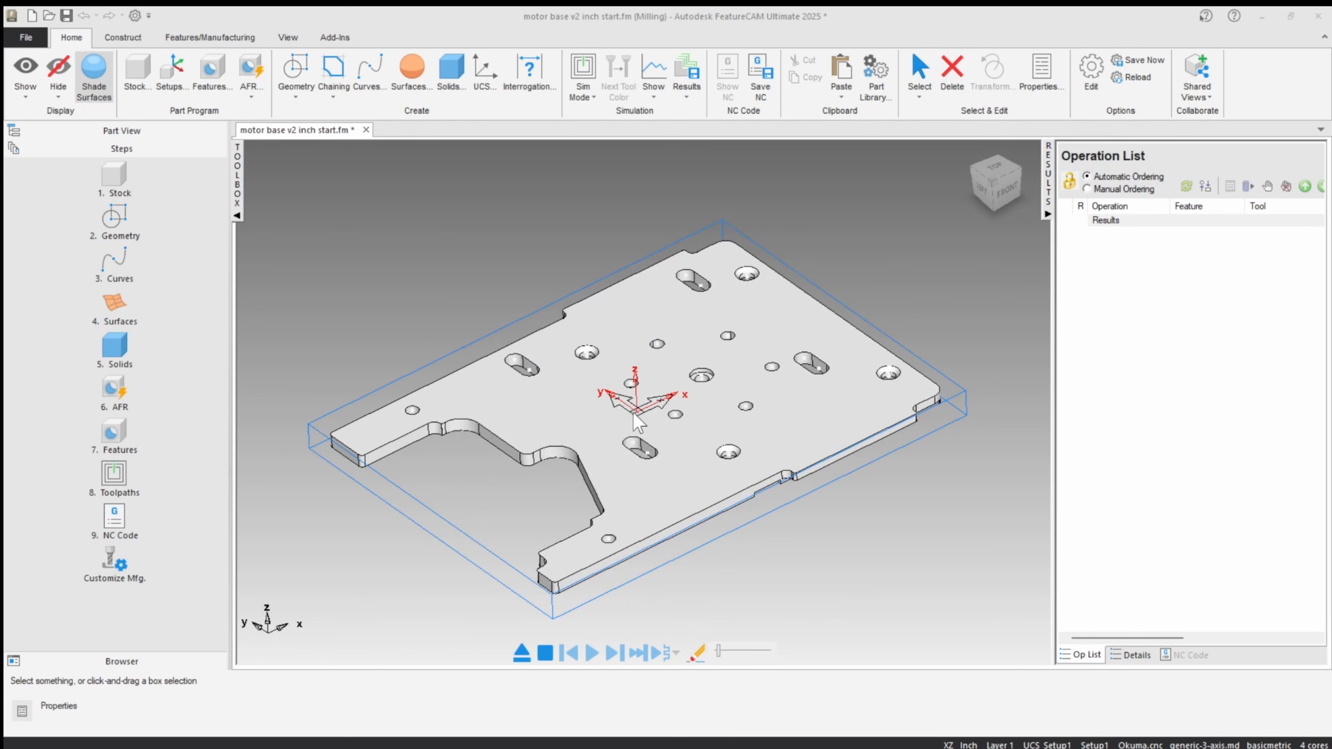
pyautogui.click(452, 288)
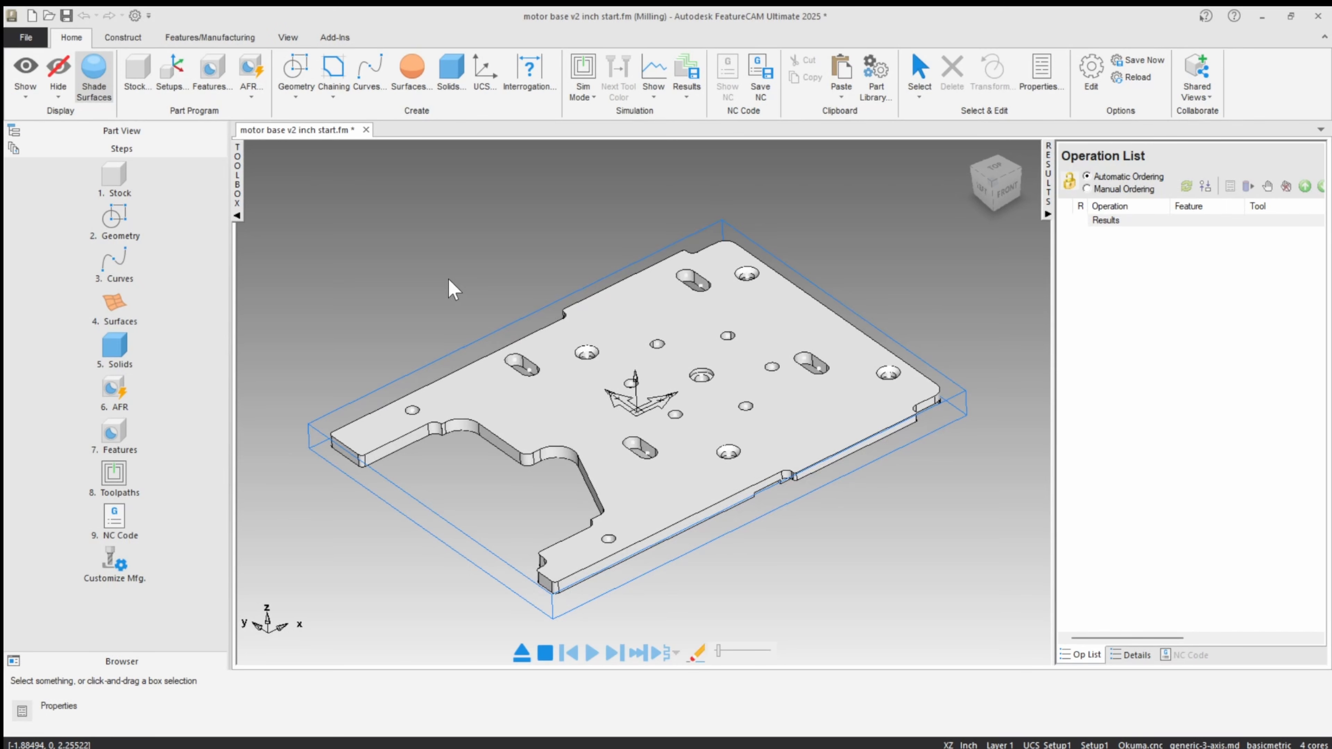
pyautogui.click(119, 264)
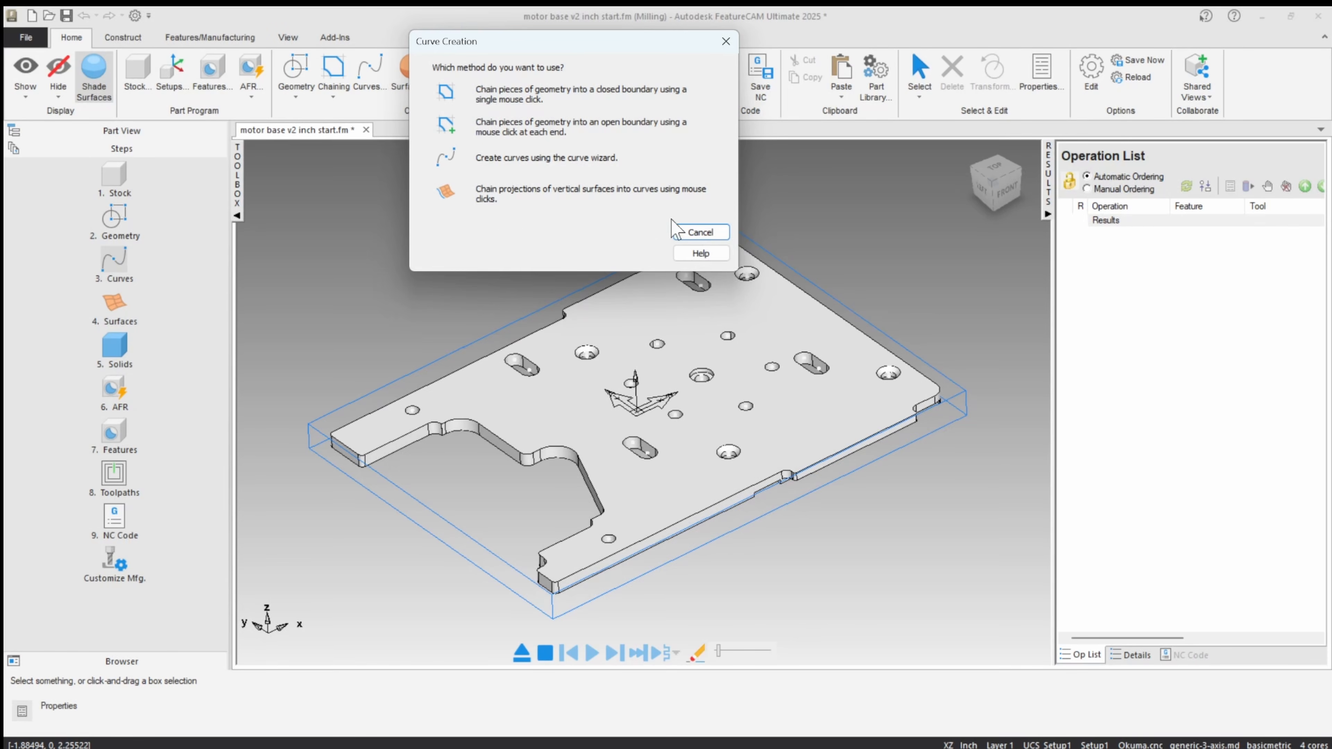
pyautogui.click(694, 232)
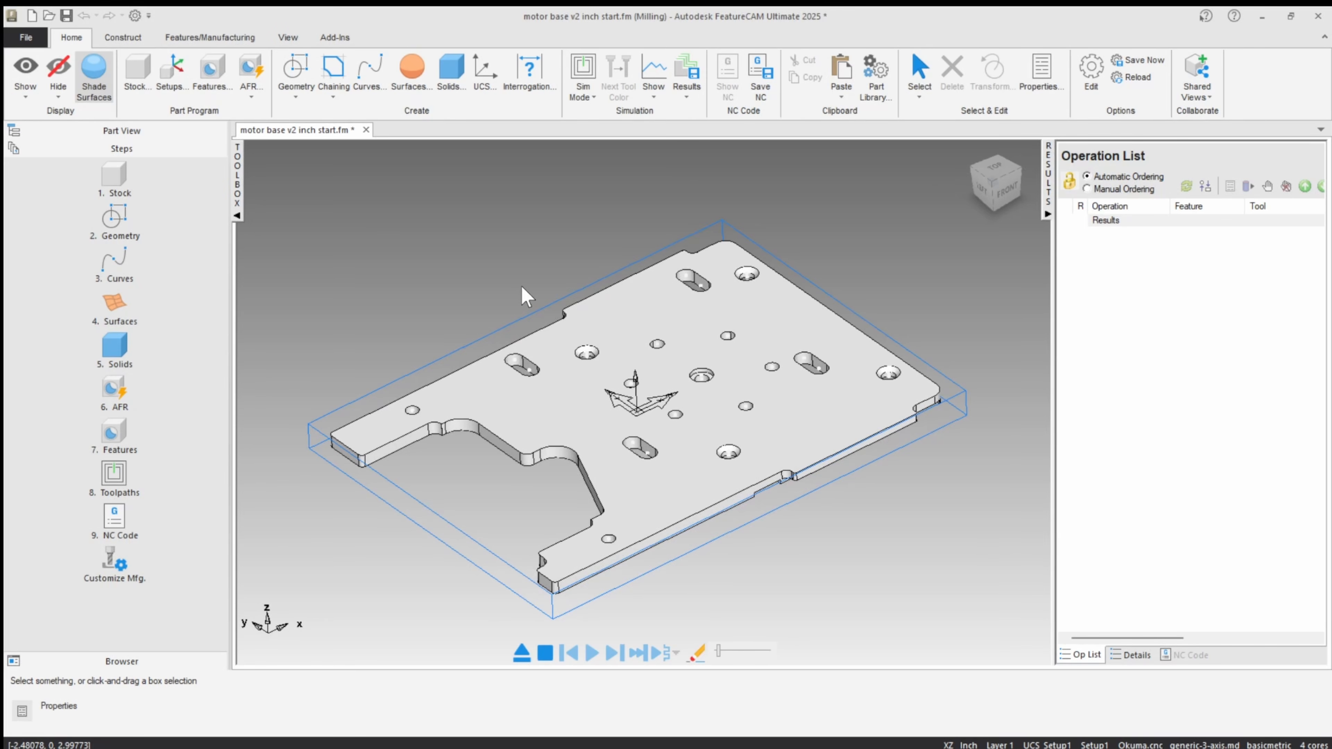
# Step: Start Automatic Feature Recognition and choose body1 as the solid to recognize
pyautogui.click(114, 393)
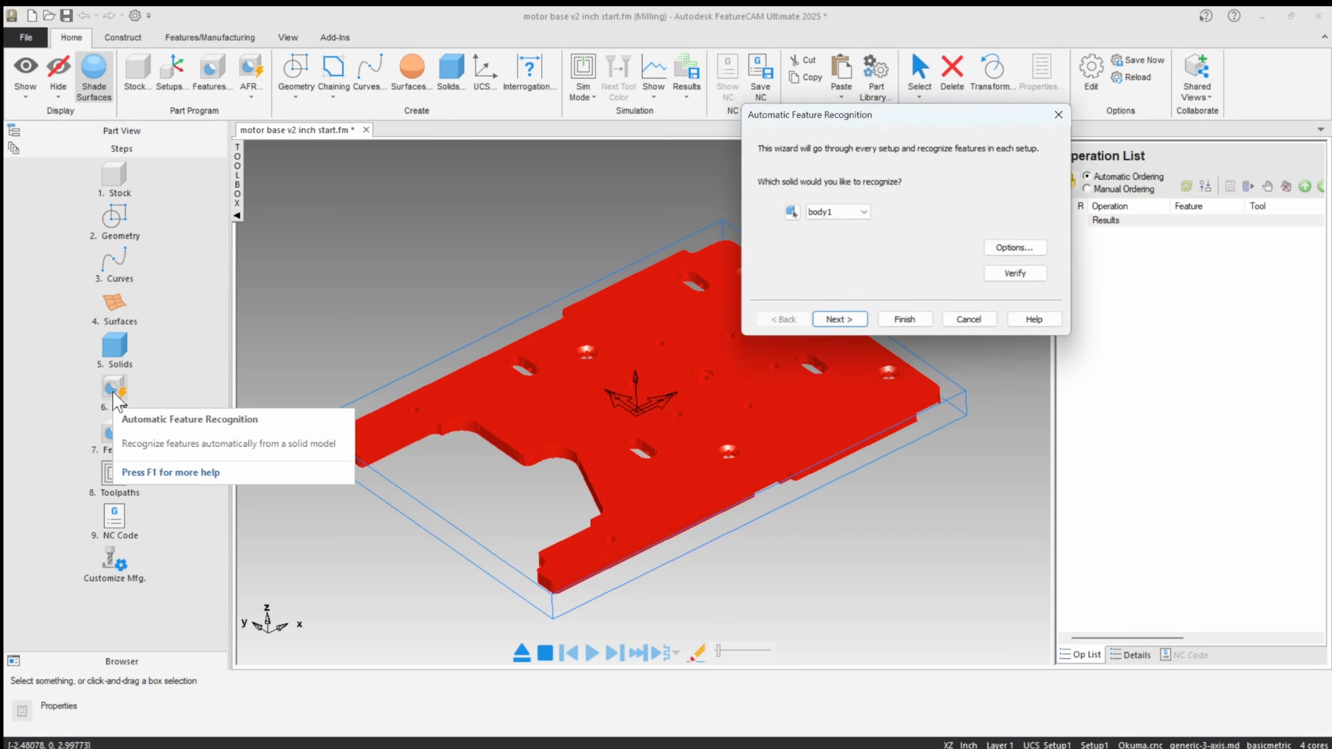
pyautogui.moveTo(922, 117); pyautogui.dragTo(1051, 105)
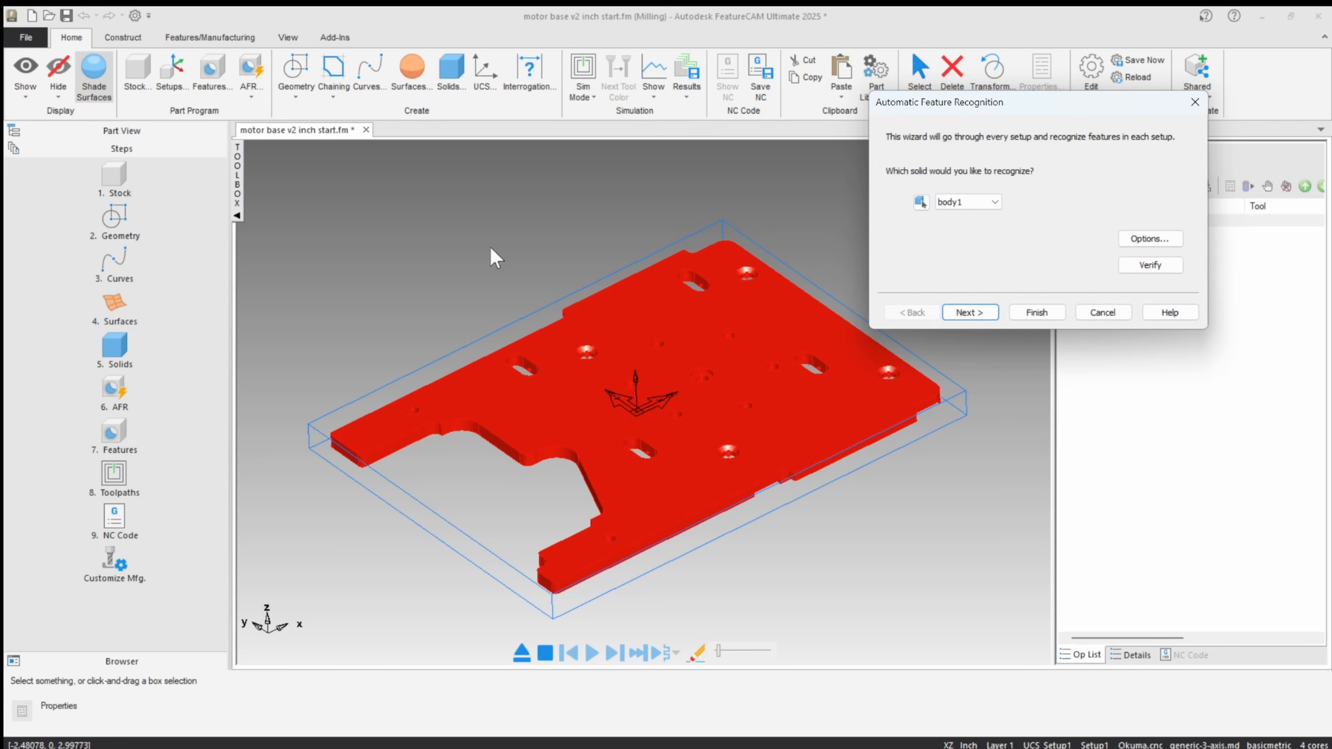
pyautogui.click(493, 258)
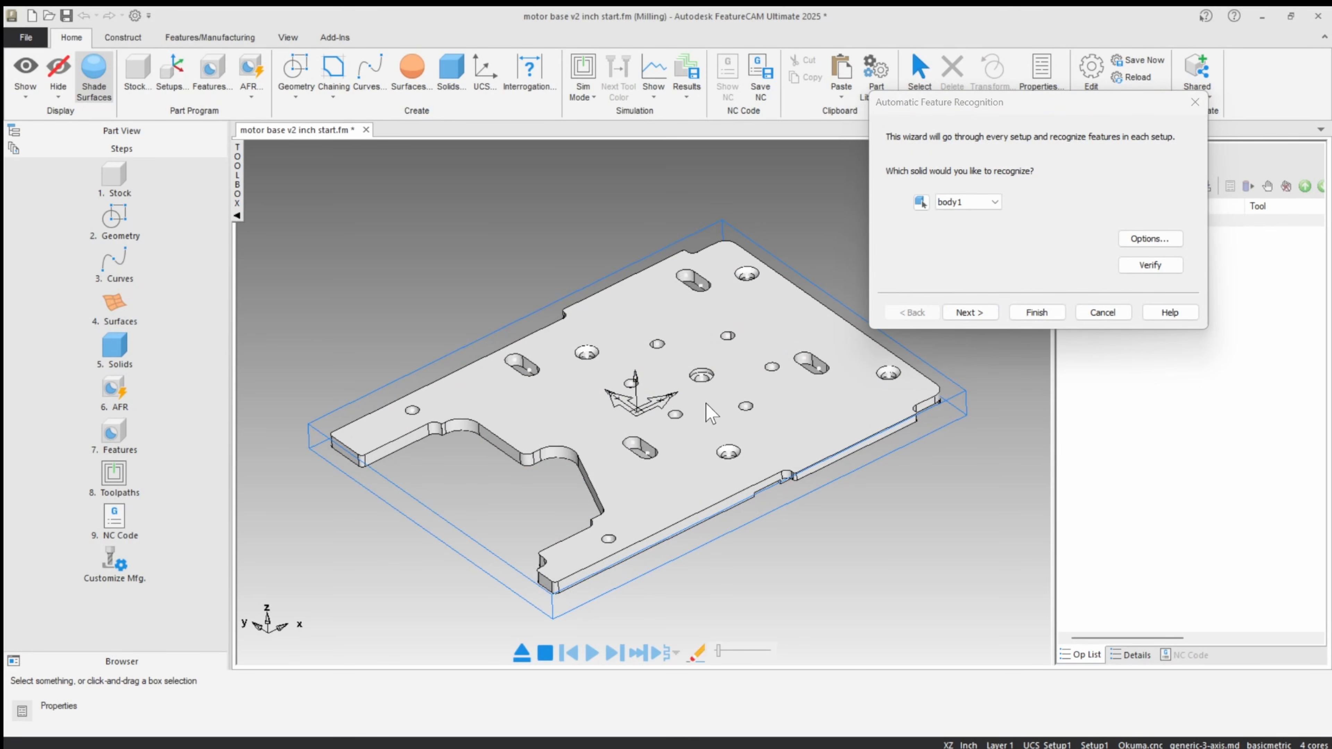
pyautogui.moveTo(717, 532)
pyautogui.mouseDown(button='middle')
pyautogui.moveTo(619, 340)
pyautogui.moveTo(639, 273)
pyautogui.moveTo(638, 338)
pyautogui.moveTo(654, 261)
pyautogui.moveTo(650, 467)
pyautogui.moveTo(724, 549)
pyautogui.mouseUp(button='middle')
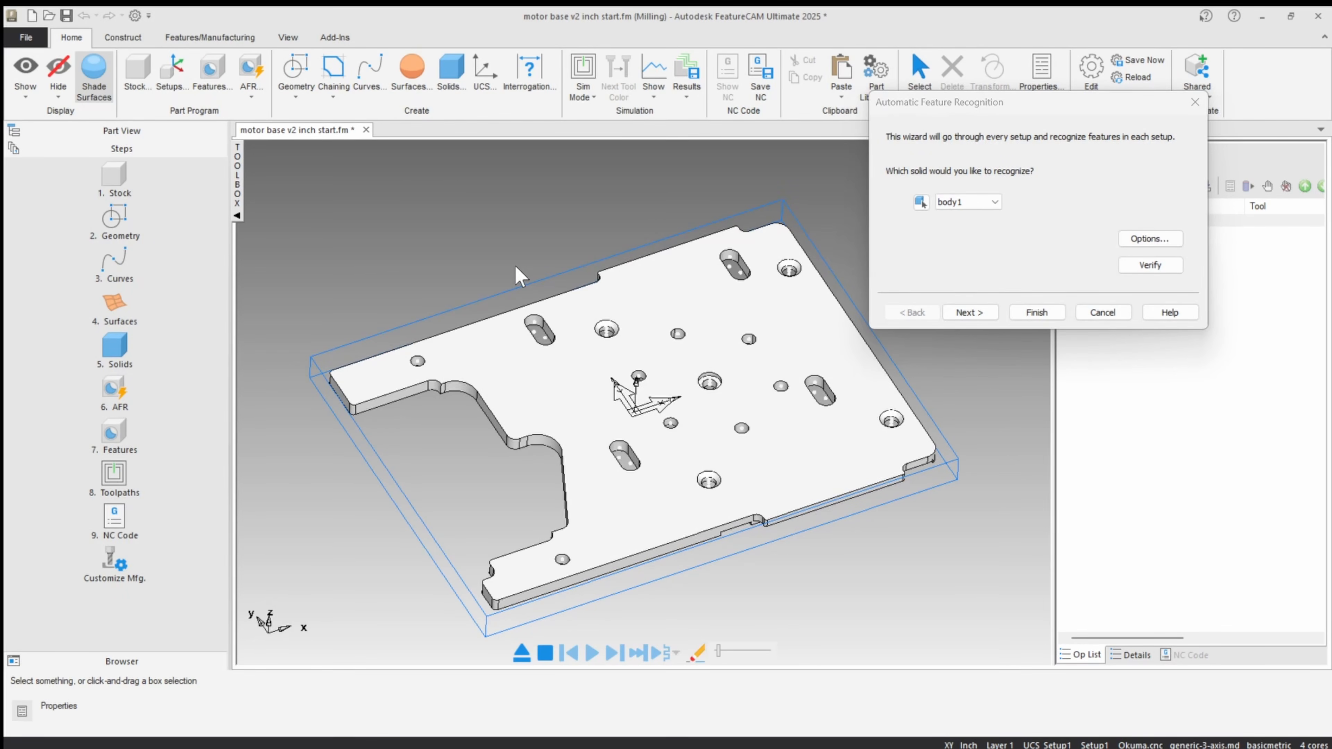
pyautogui.click(995, 202)
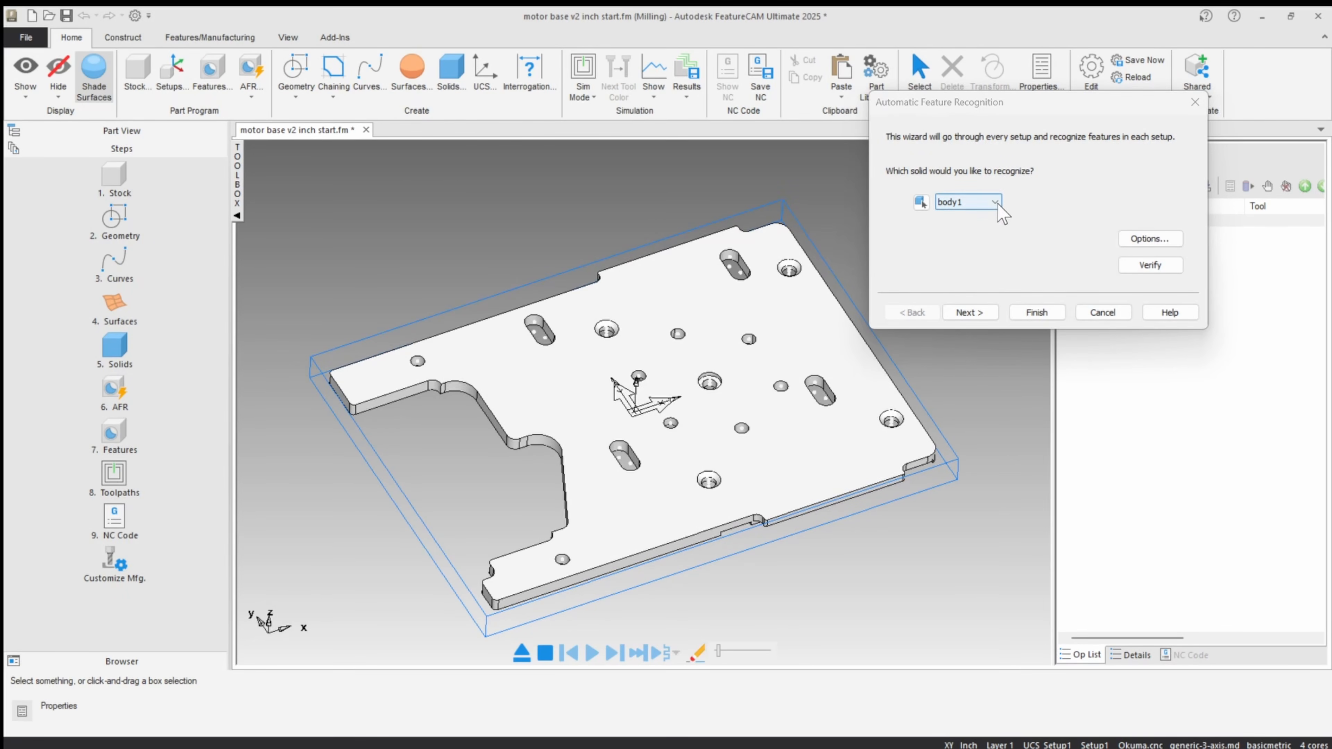
pyautogui.click(949, 216)
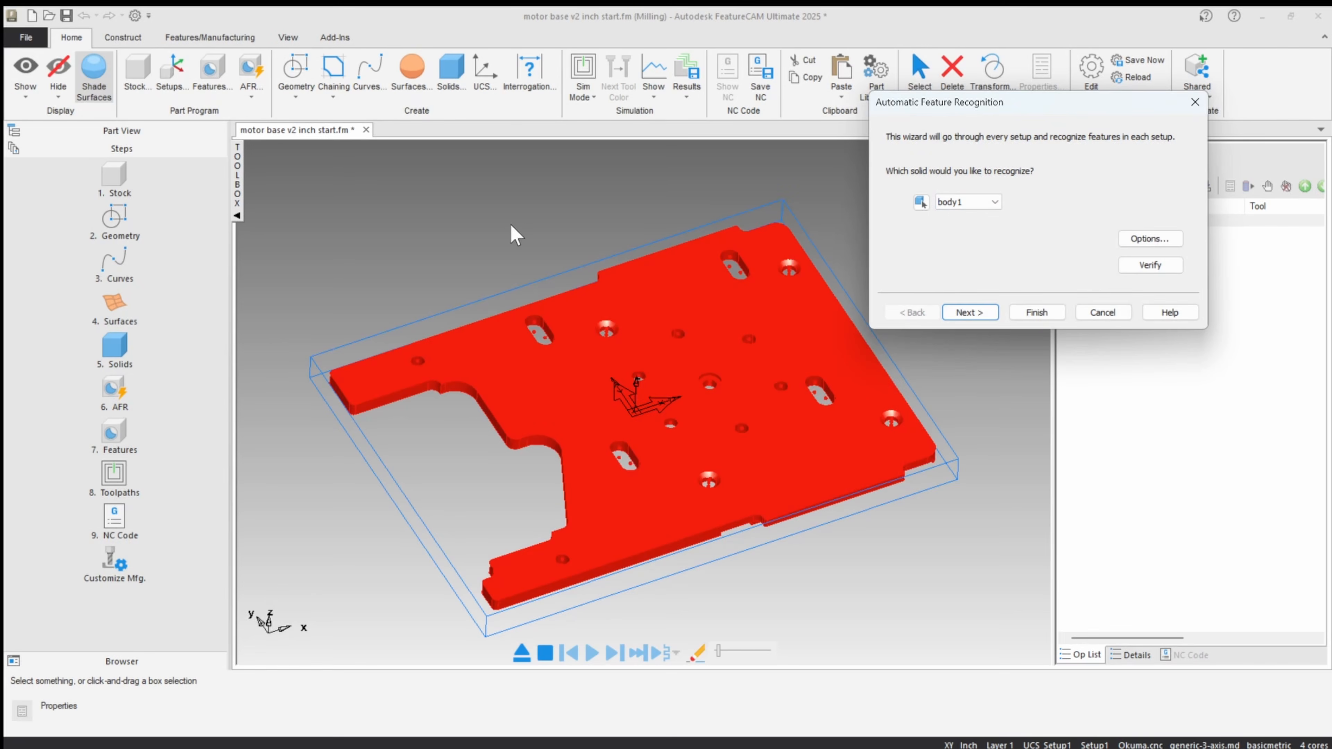
pyautogui.click(661, 326)
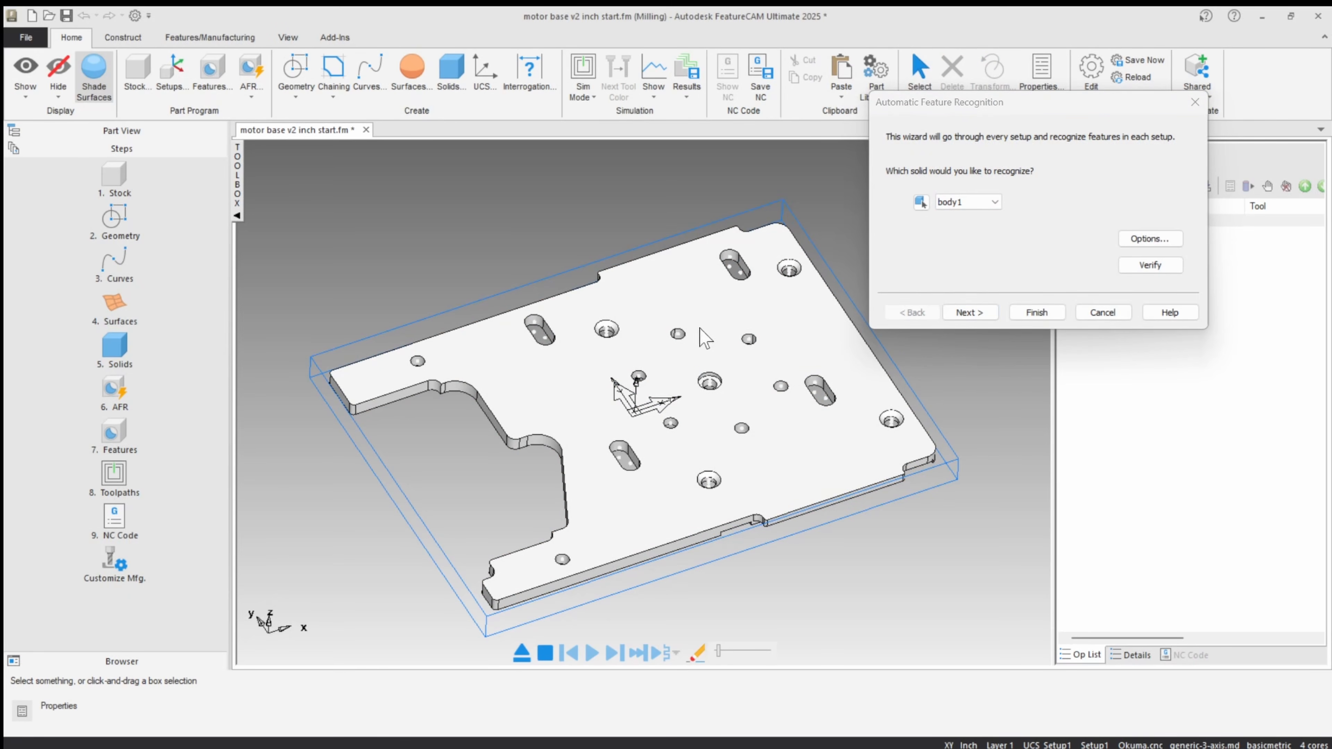
# Step: Review the automatic feature recognition options, including the maximum hole diameter, accept them as they are, and verify the body1 solid
pyautogui.click(1174, 241)
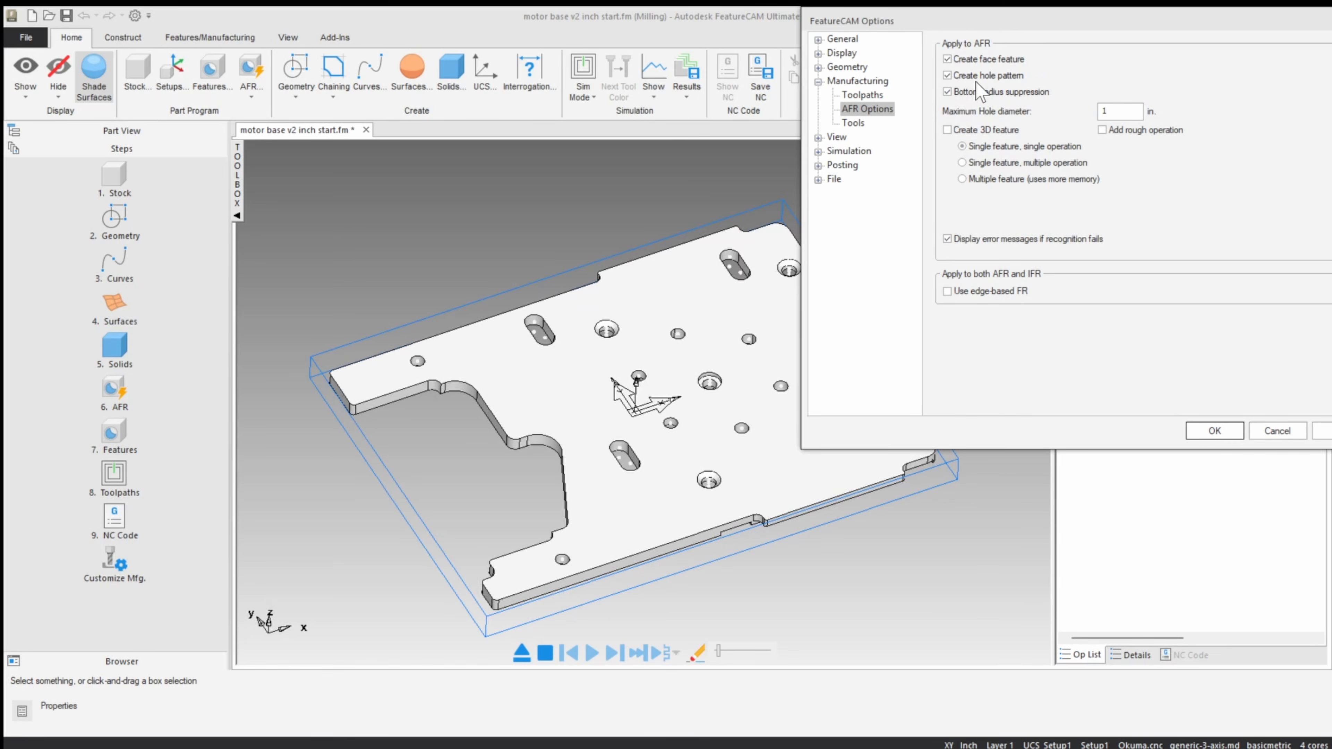
pyautogui.doubleClick(1122, 110)
pyautogui.click(1218, 429)
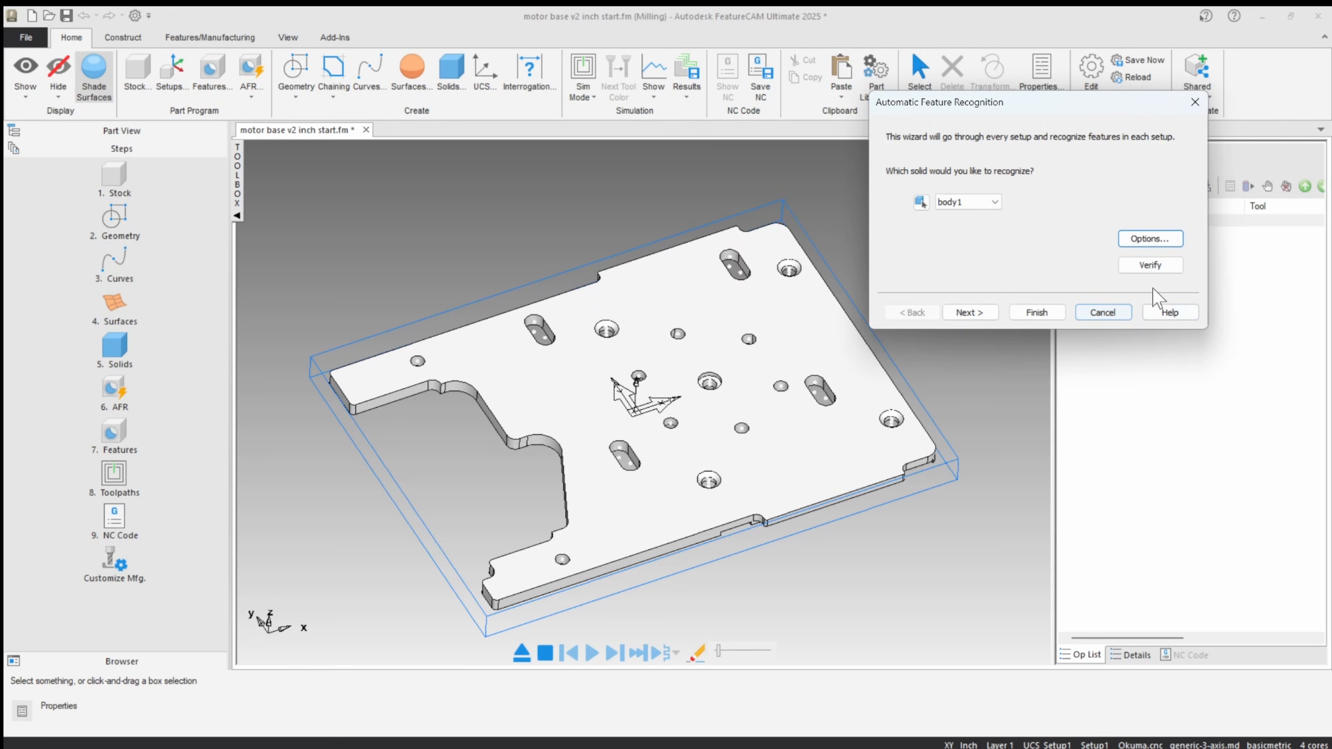
pyautogui.click(1147, 267)
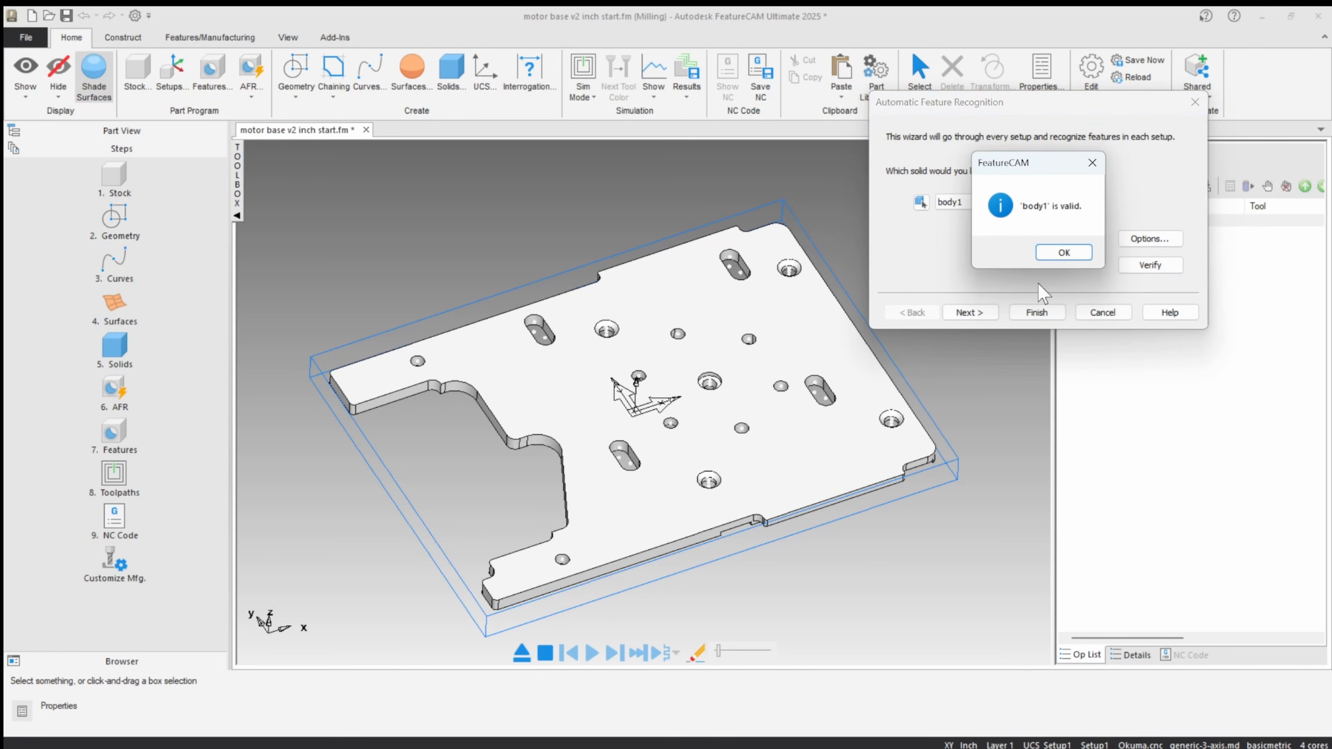
pyautogui.click(1064, 254)
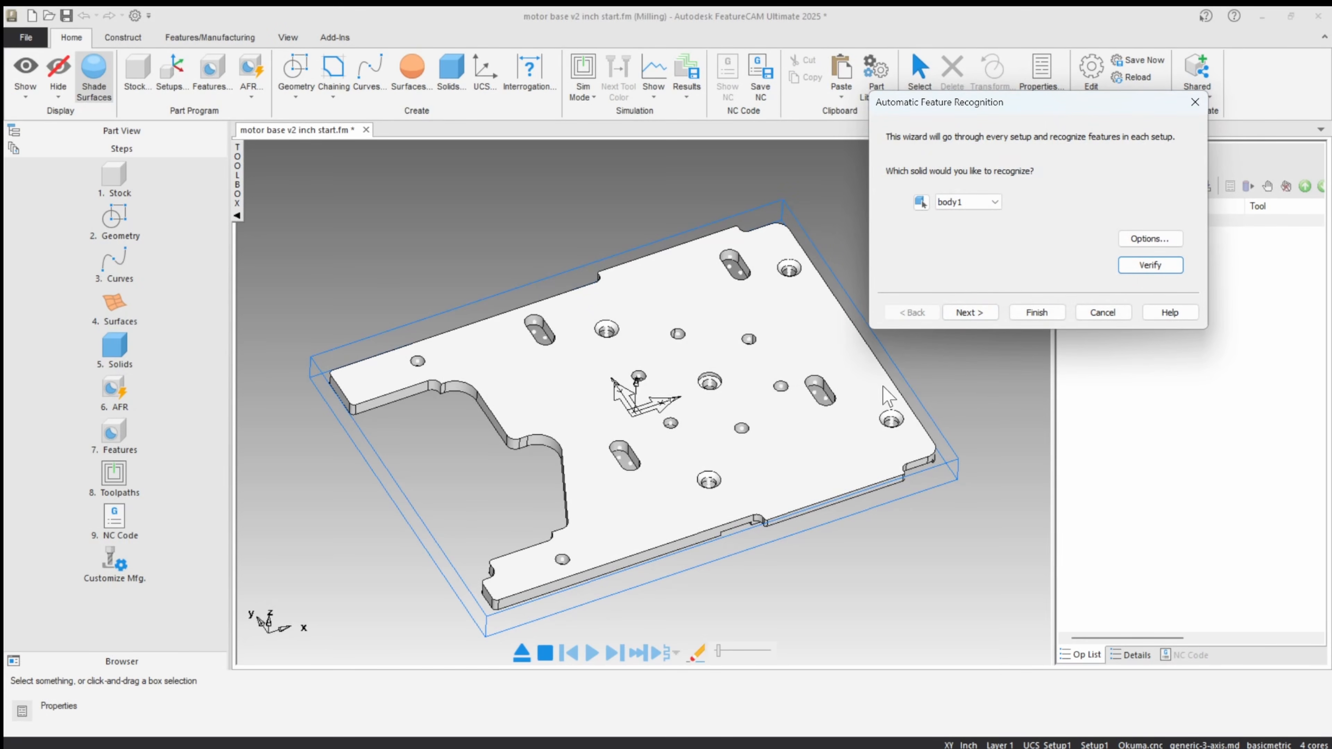
# Step: Include Setup1 in the recognition and generate its list of candidate features
pyautogui.click(970, 315)
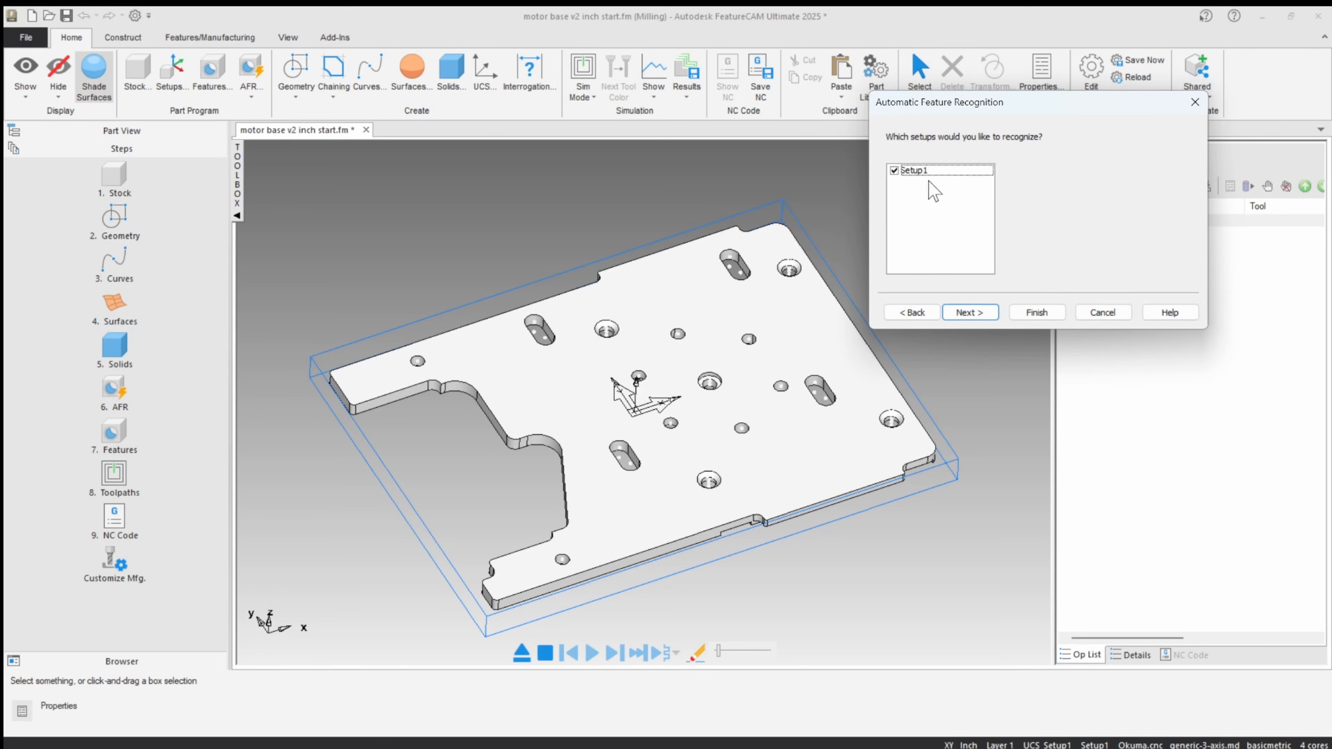
pyautogui.click(965, 311)
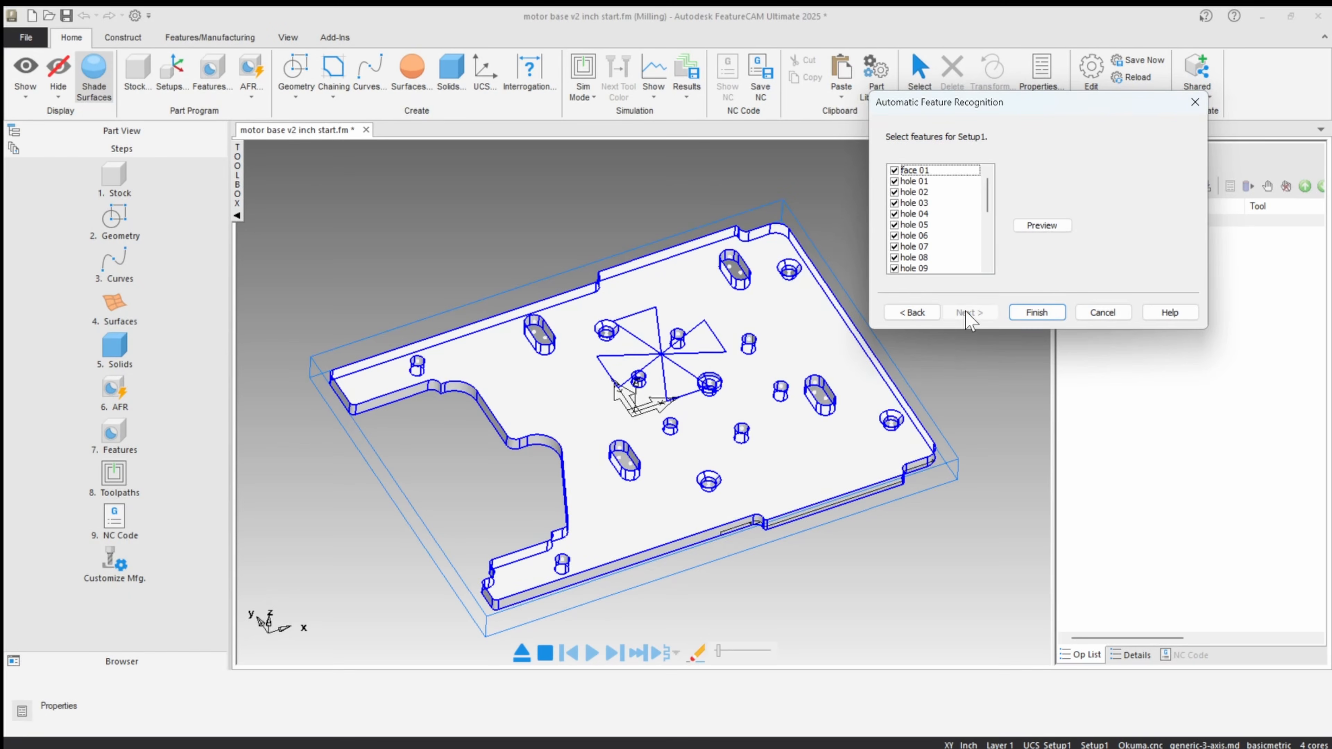
pyautogui.moveTo(542, 406); pyautogui.dragTo(577, 378, button='middle')
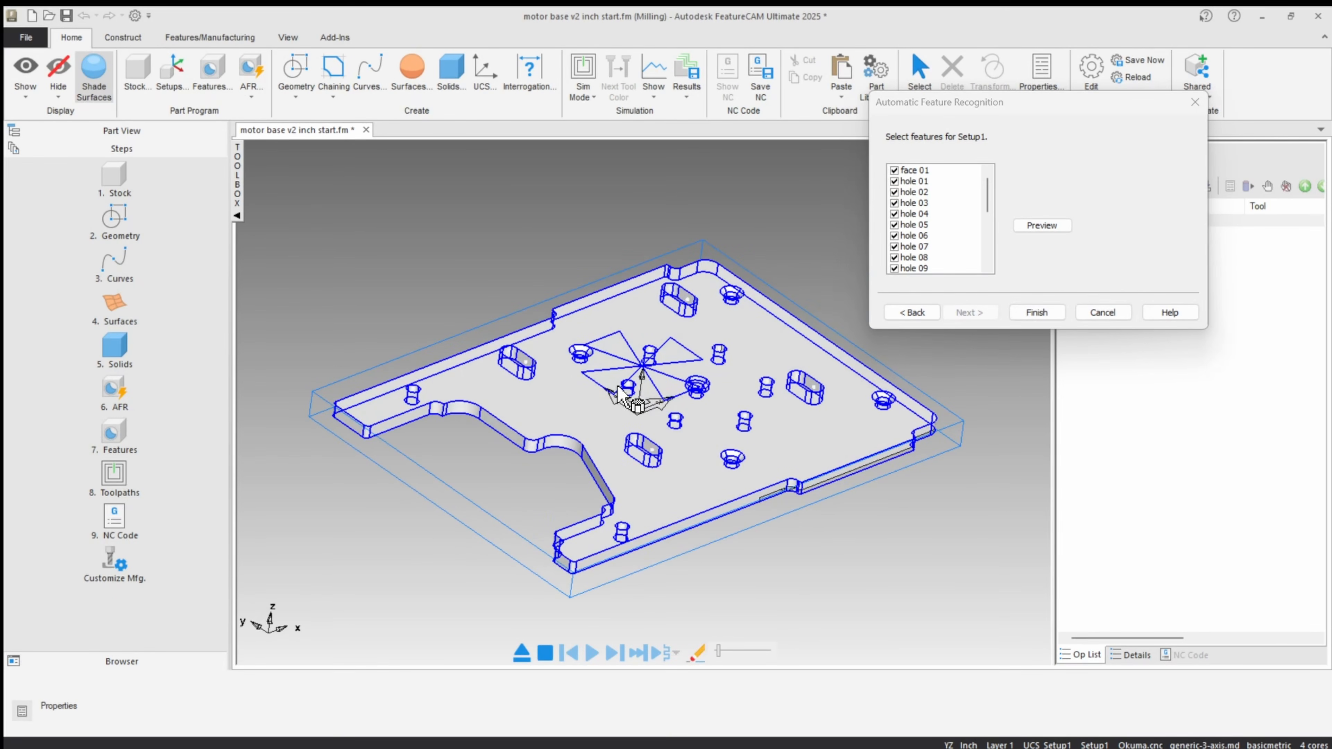
# Step: Highlight the face 01 feature and examine it from the front relative to the top of the stock
pyautogui.click(913, 171)
pyautogui.moveTo(629, 310); pyautogui.dragTo(624, 280, button='middle')
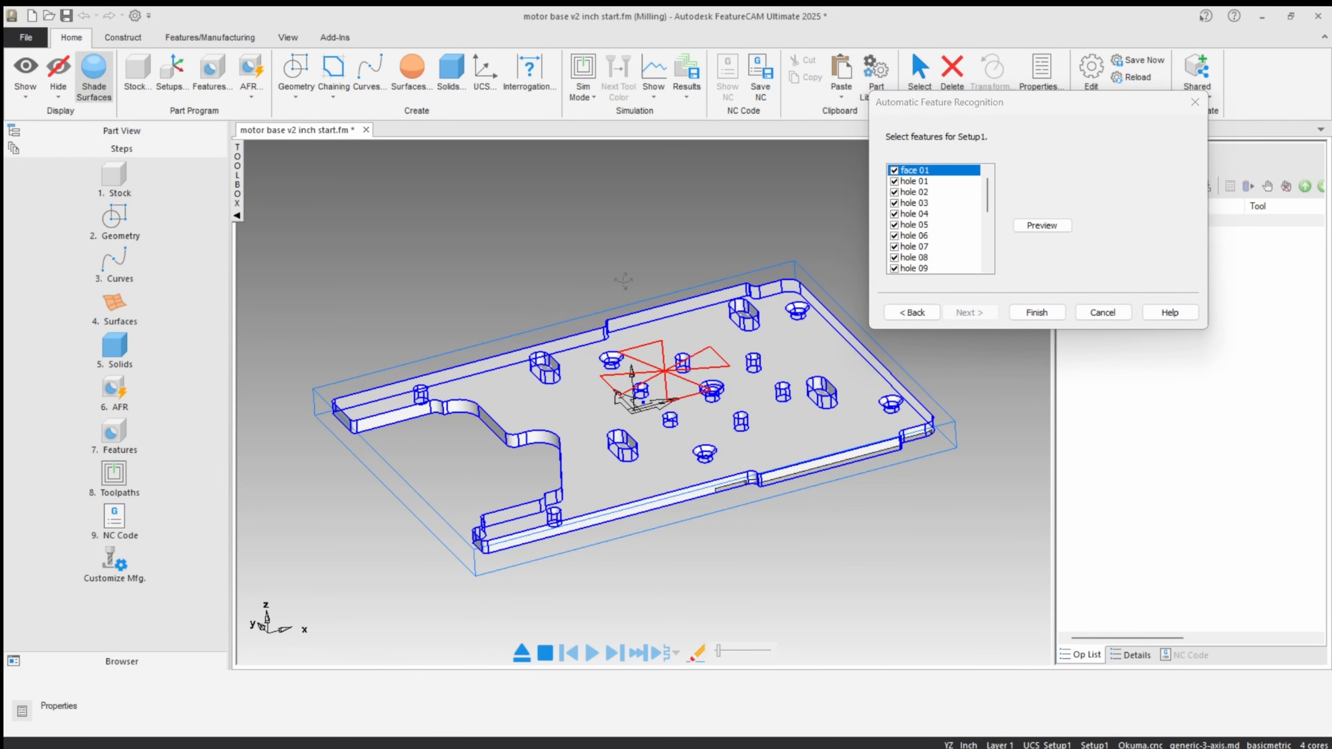
pyautogui.rightClick(559, 220)
pyautogui.click(593, 525)
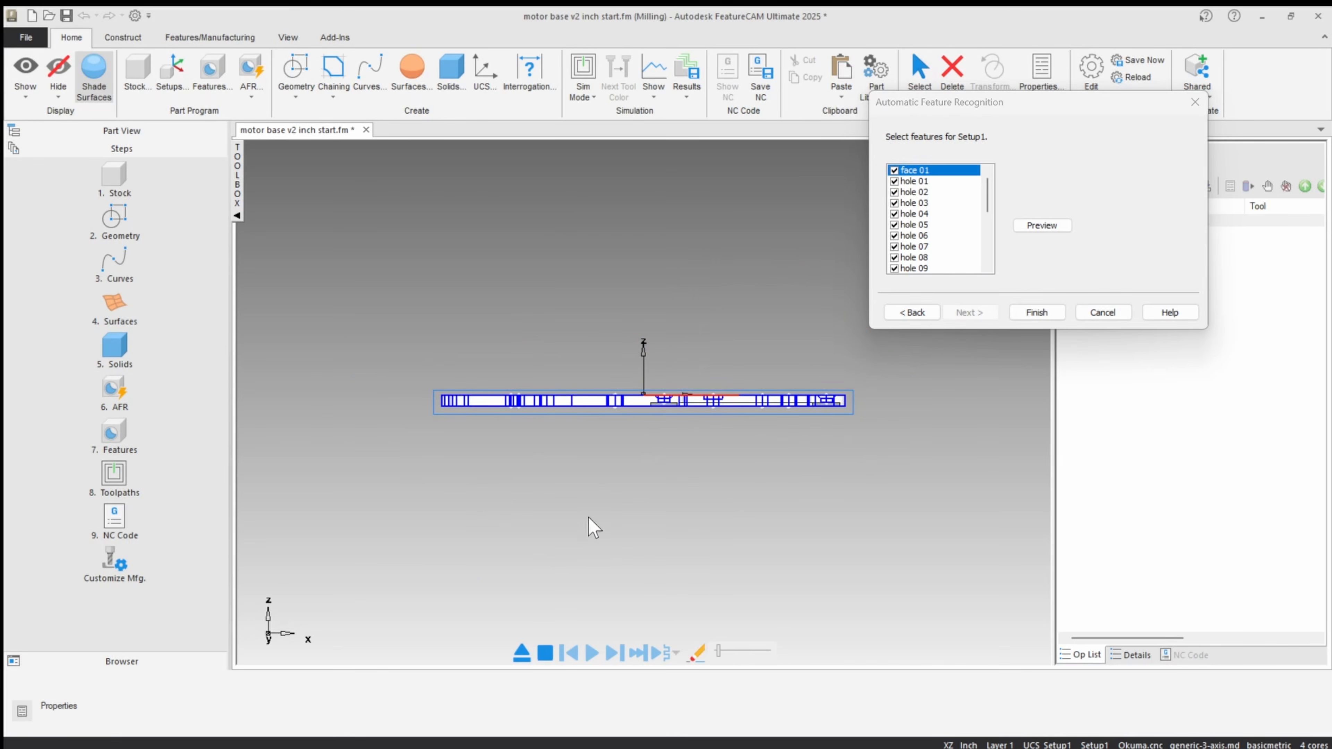
pyautogui.scroll(5, 645, 407)
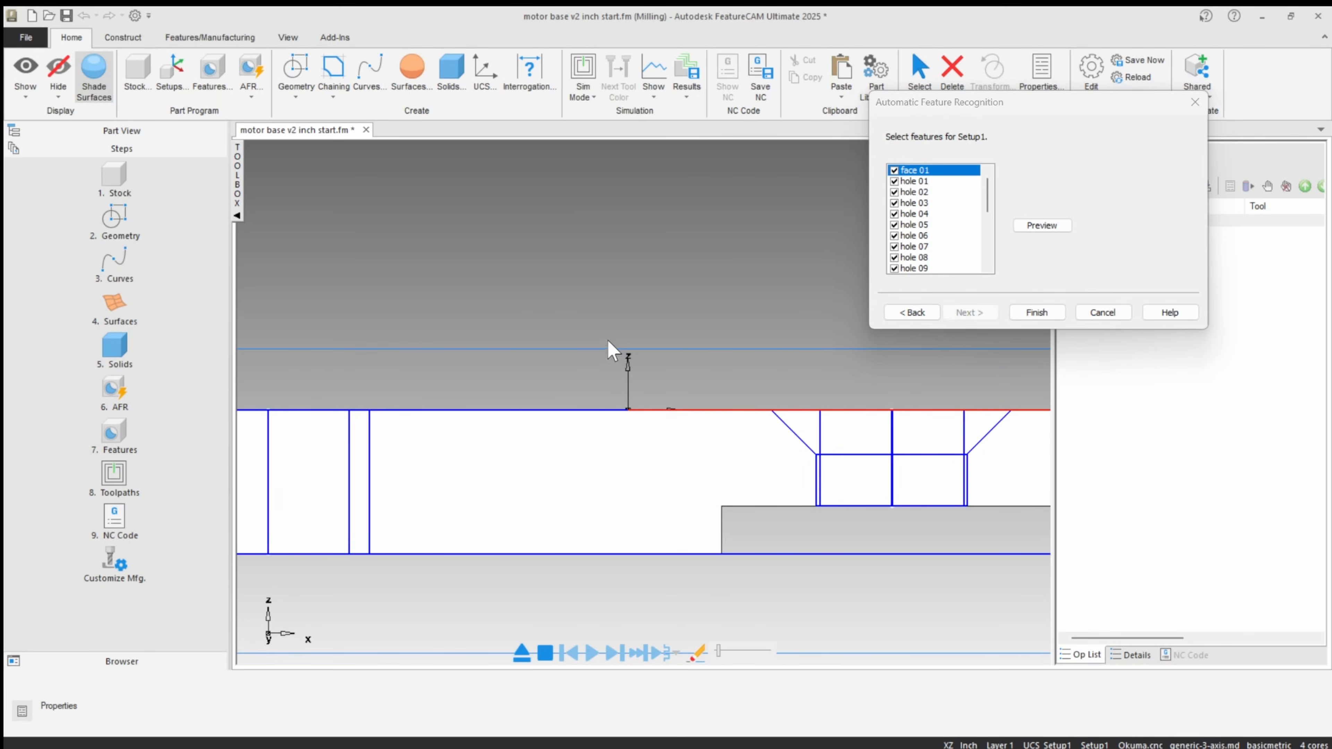
pyautogui.scroll(-4, 601, 365)
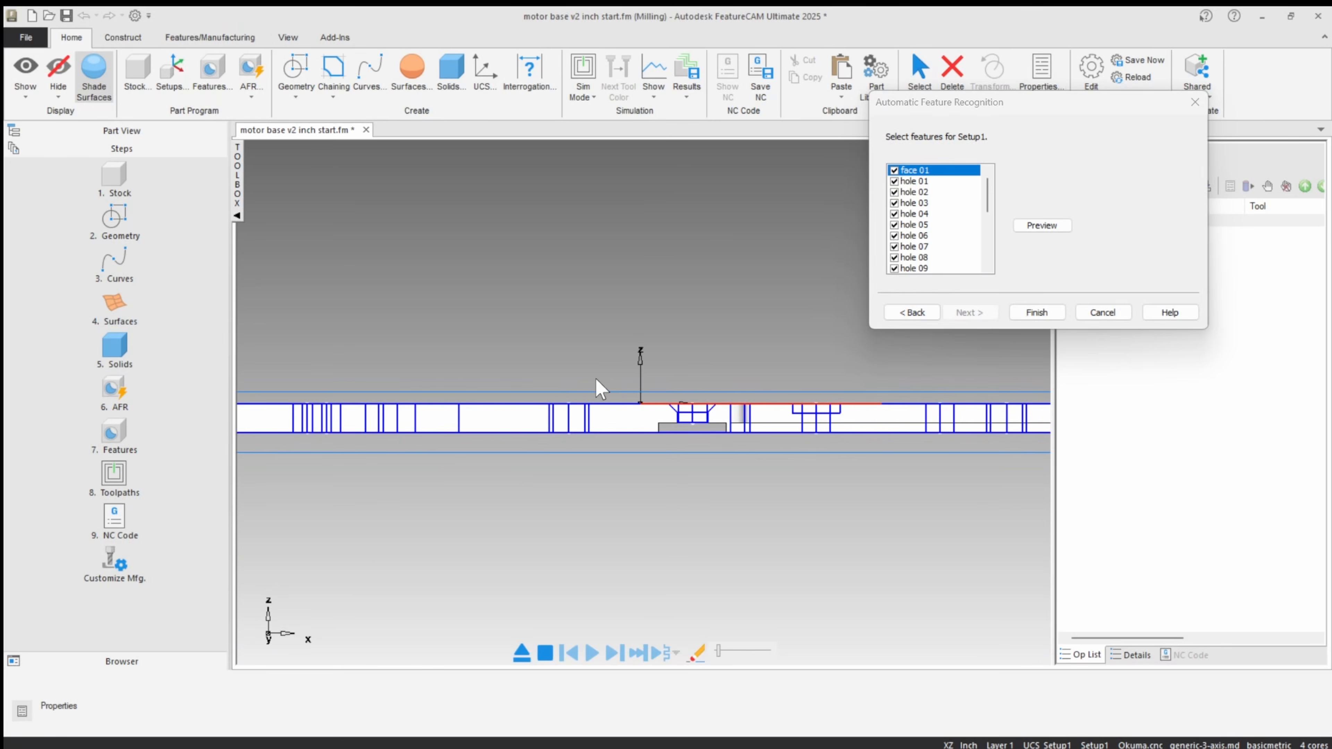
pyautogui.moveTo(598, 387); pyautogui.dragTo(689, 412, button='middle')
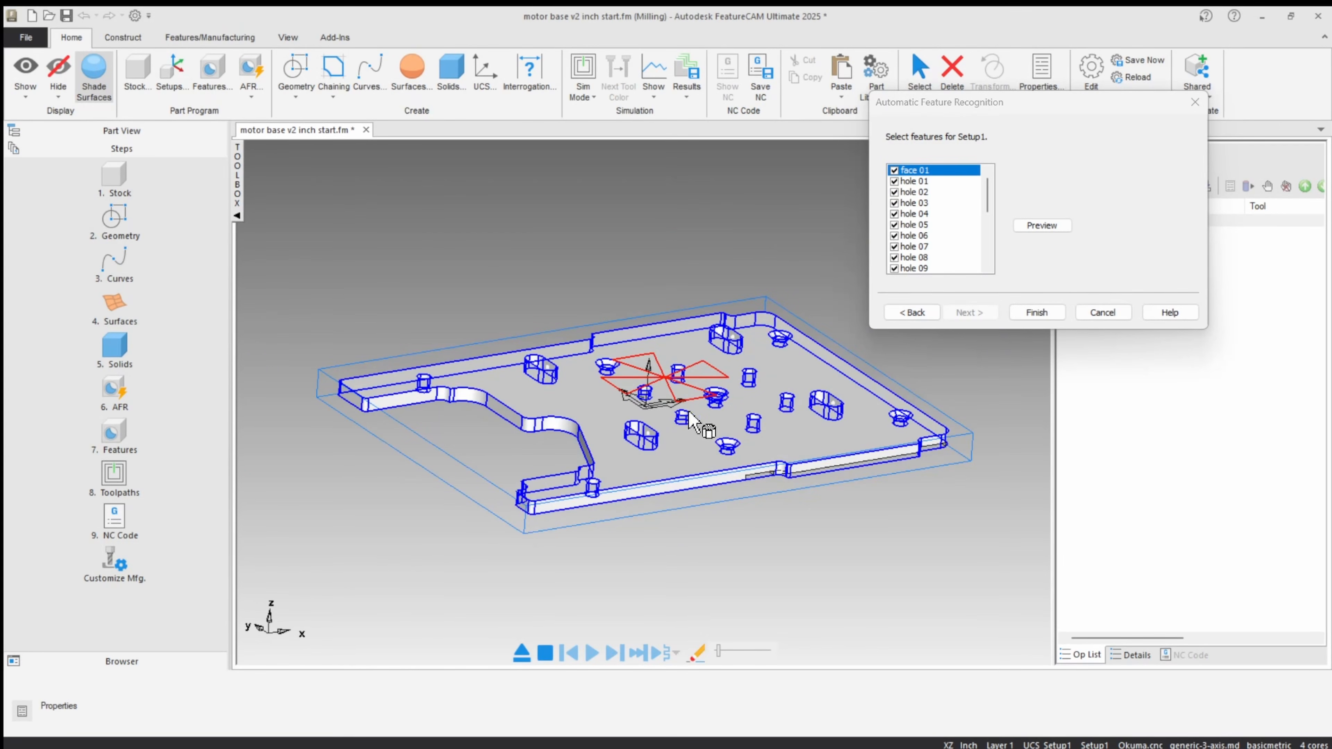
# Step: Go through the recognized holes from hole 01 to hole 13, locating each one on the plate
pyautogui.click(915, 181)
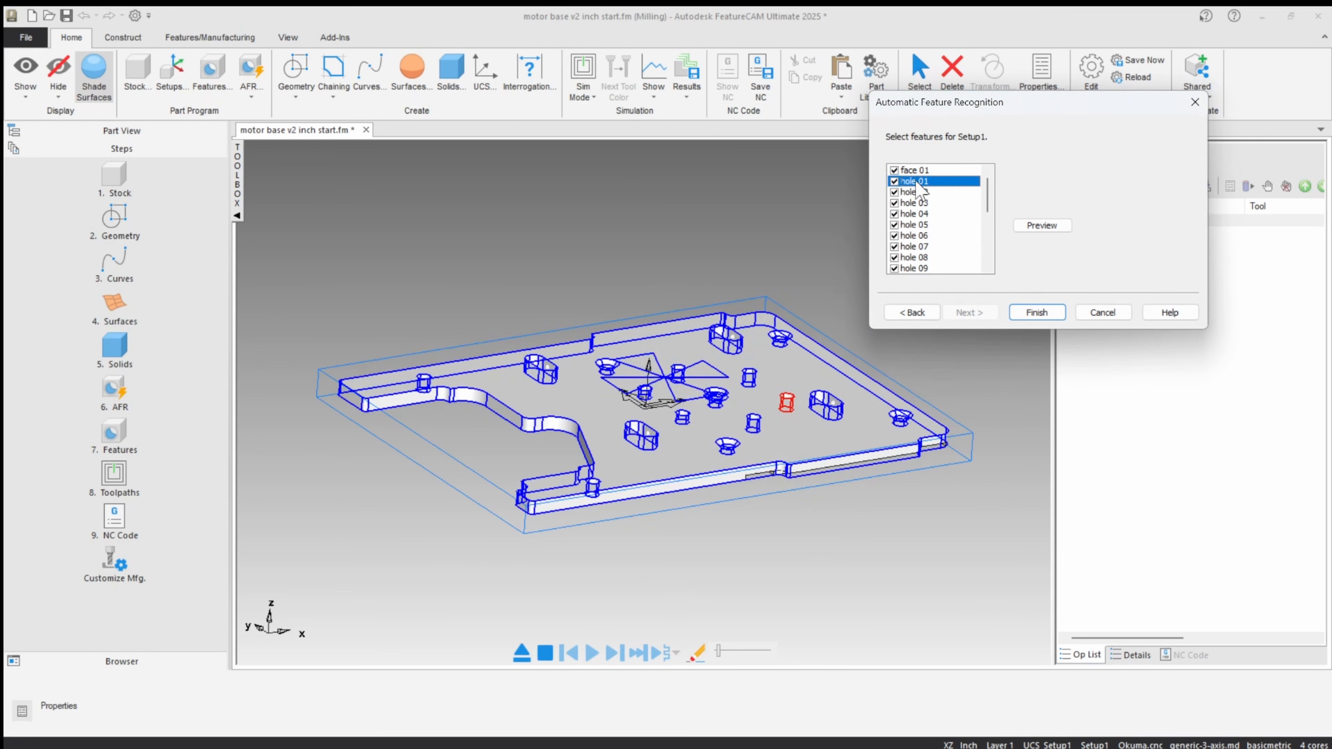
pyautogui.click(915, 193)
pyautogui.press('Down')
pyautogui.press('Down')
pyautogui.press('Down')
pyautogui.press('Down')
pyautogui.press('Down')
pyautogui.press('Down')
pyautogui.press('Down')
pyautogui.press('Down')
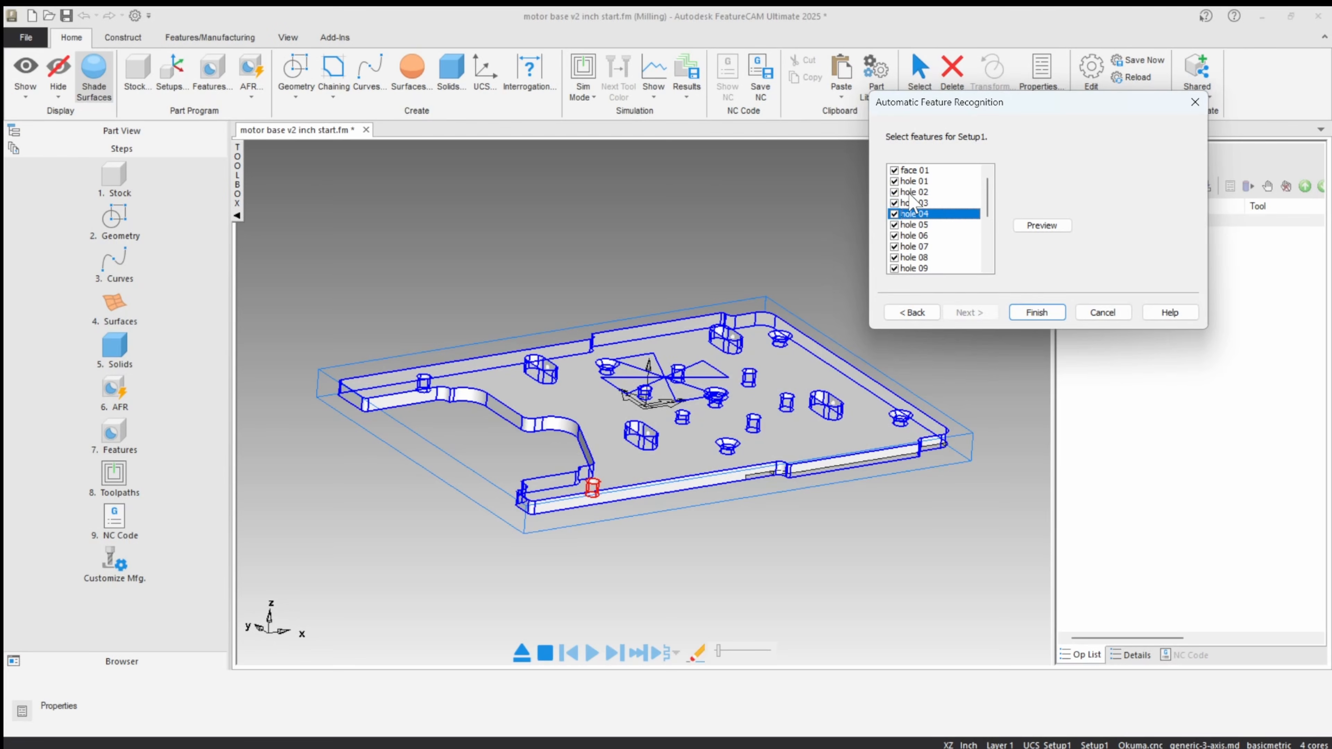
pyautogui.press('Down')
pyautogui.press('Down')
pyautogui.press('Down')
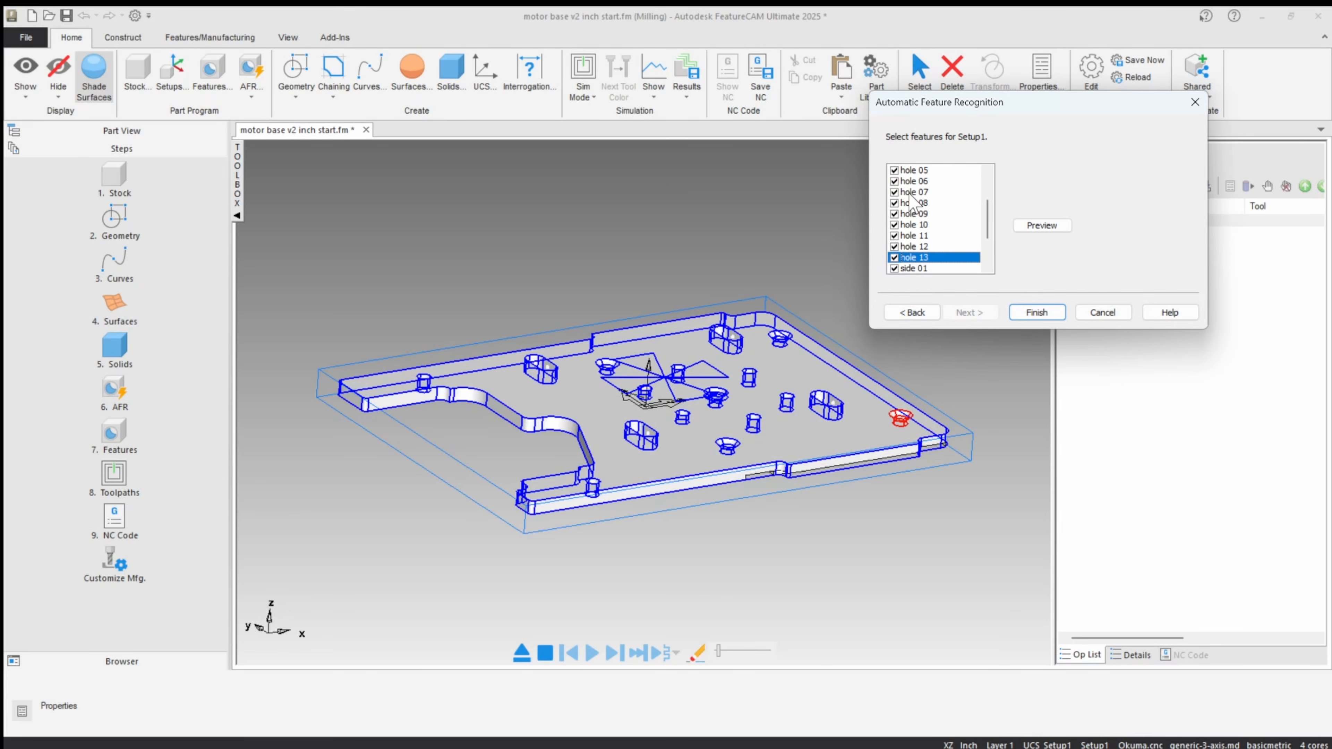
# Step: Go through the recognized side features from side 01 to side 05, locating the plate's outer profile and its slots
pyautogui.press('Down')
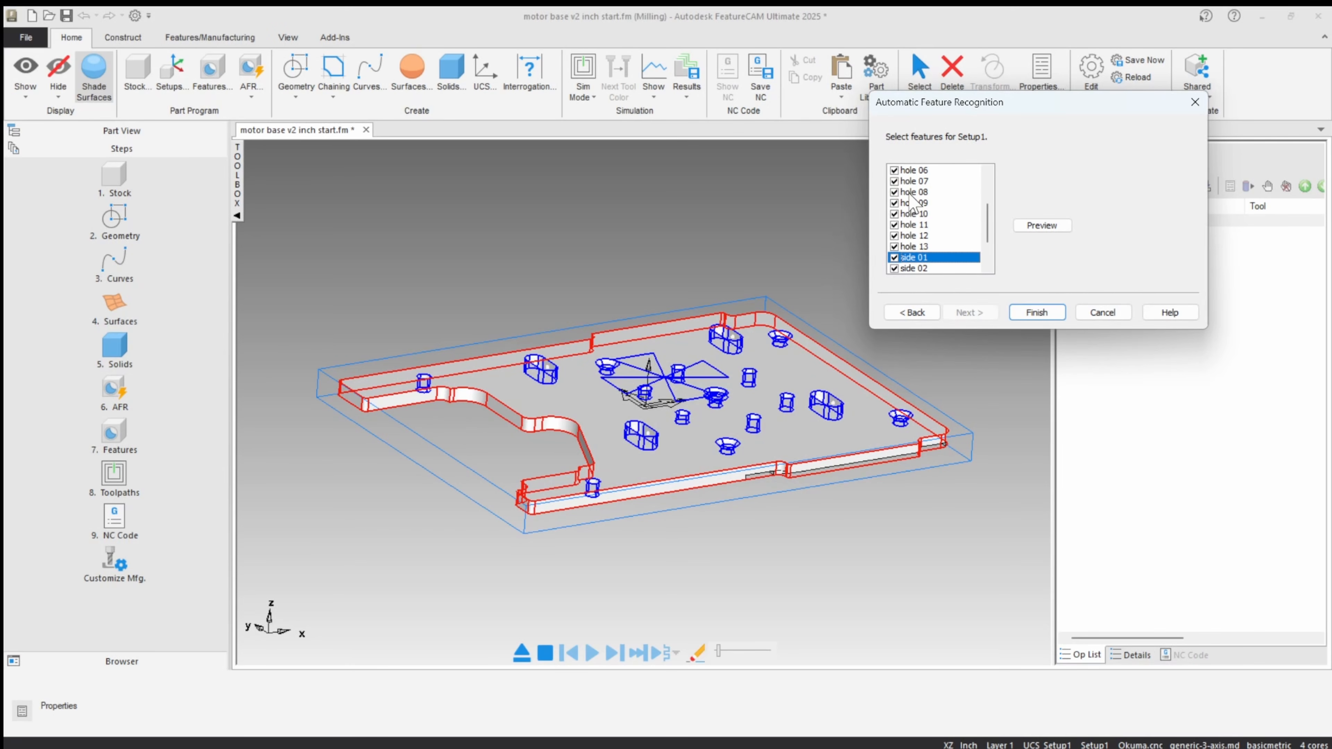
pyautogui.press('Down')
pyautogui.press('Down')
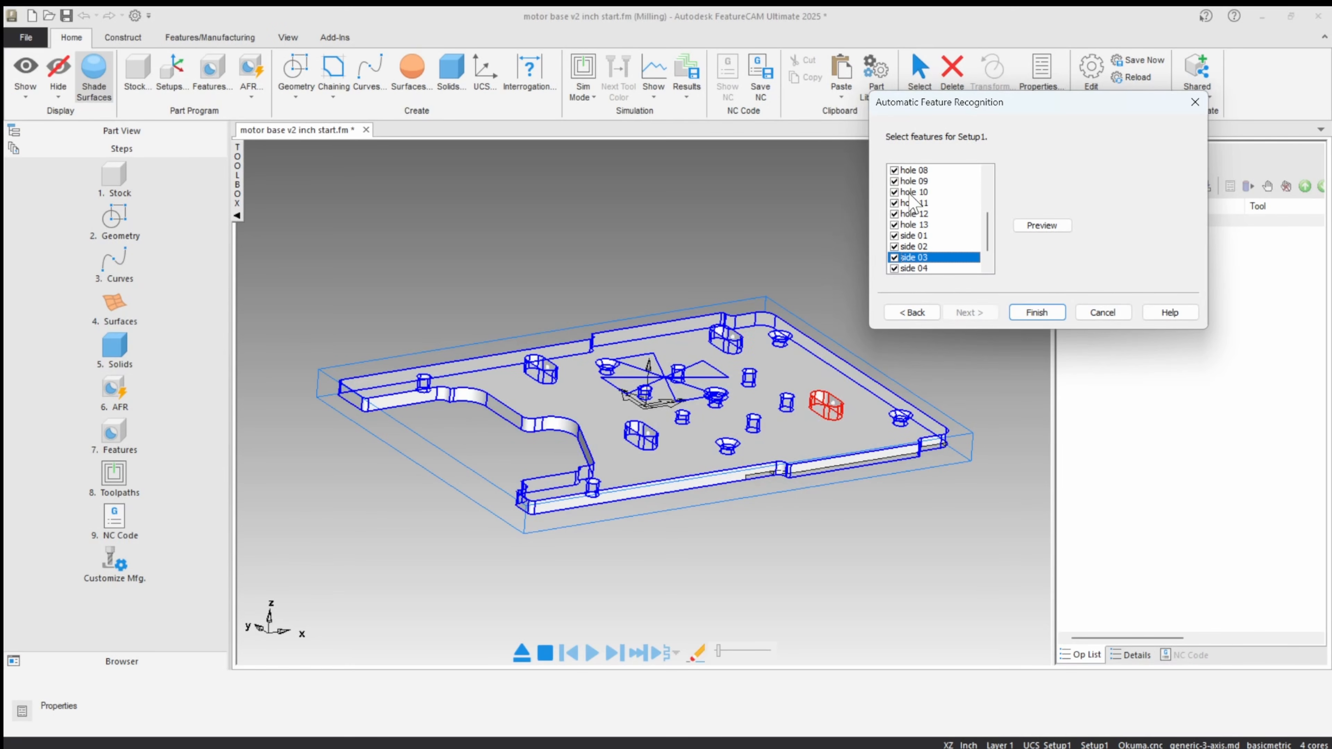
pyautogui.press('Down')
pyautogui.press('Down')
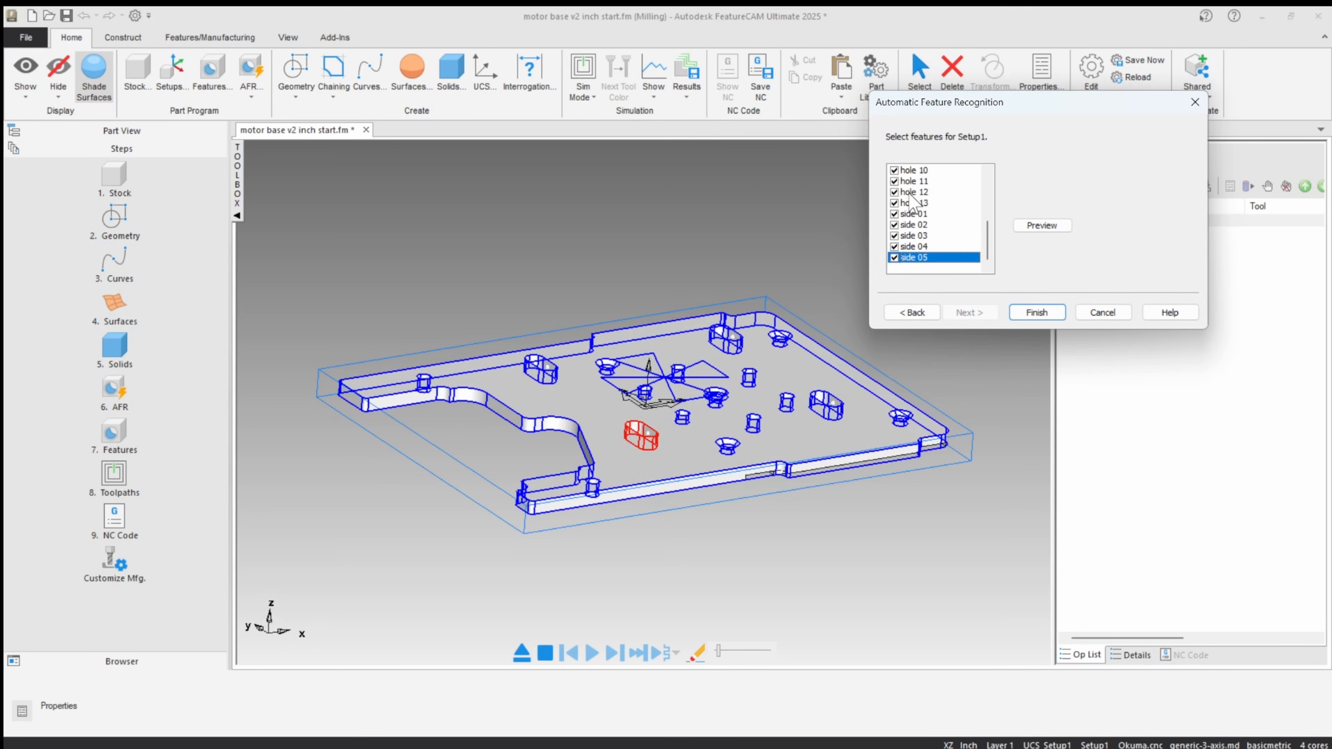
# Step: Finish the recognition with all listed Setup1 features kept, and expand the curves in the part tree
pyautogui.click(1036, 313)
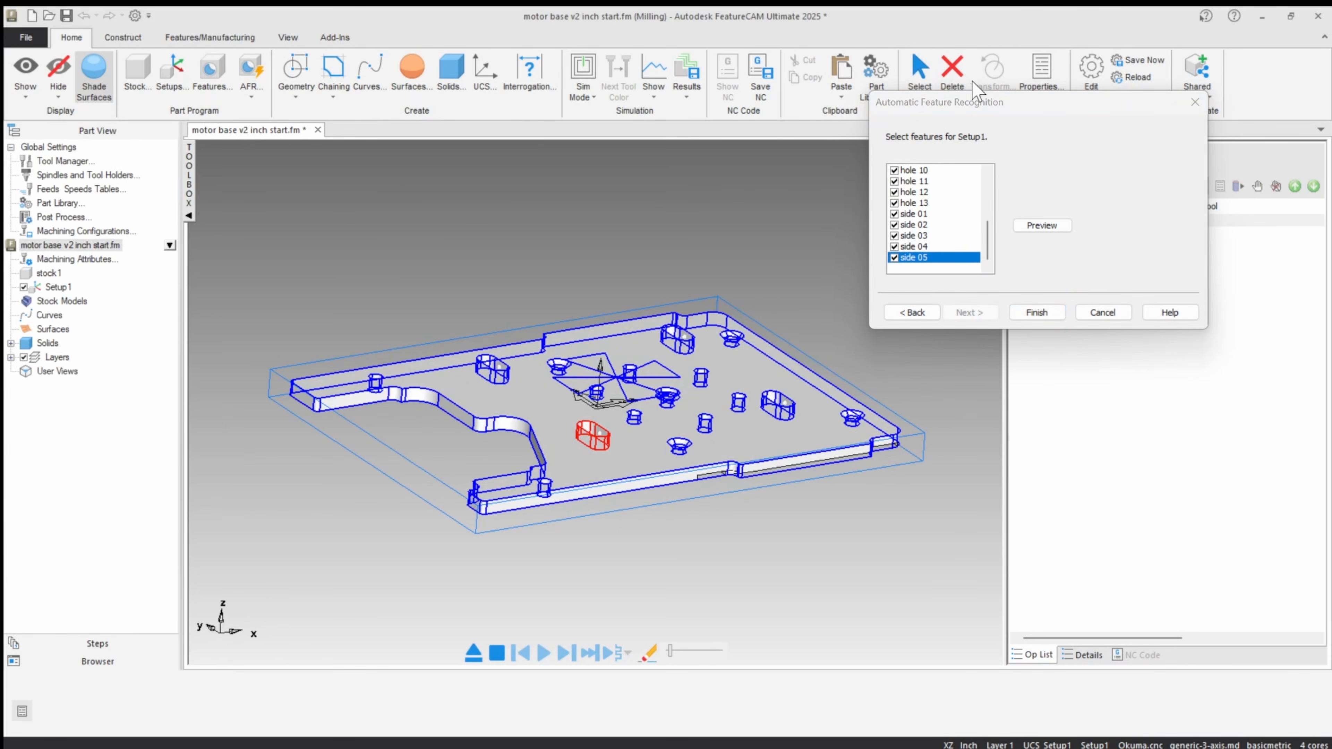
pyautogui.moveTo(978, 103); pyautogui.dragTo(373, 171)
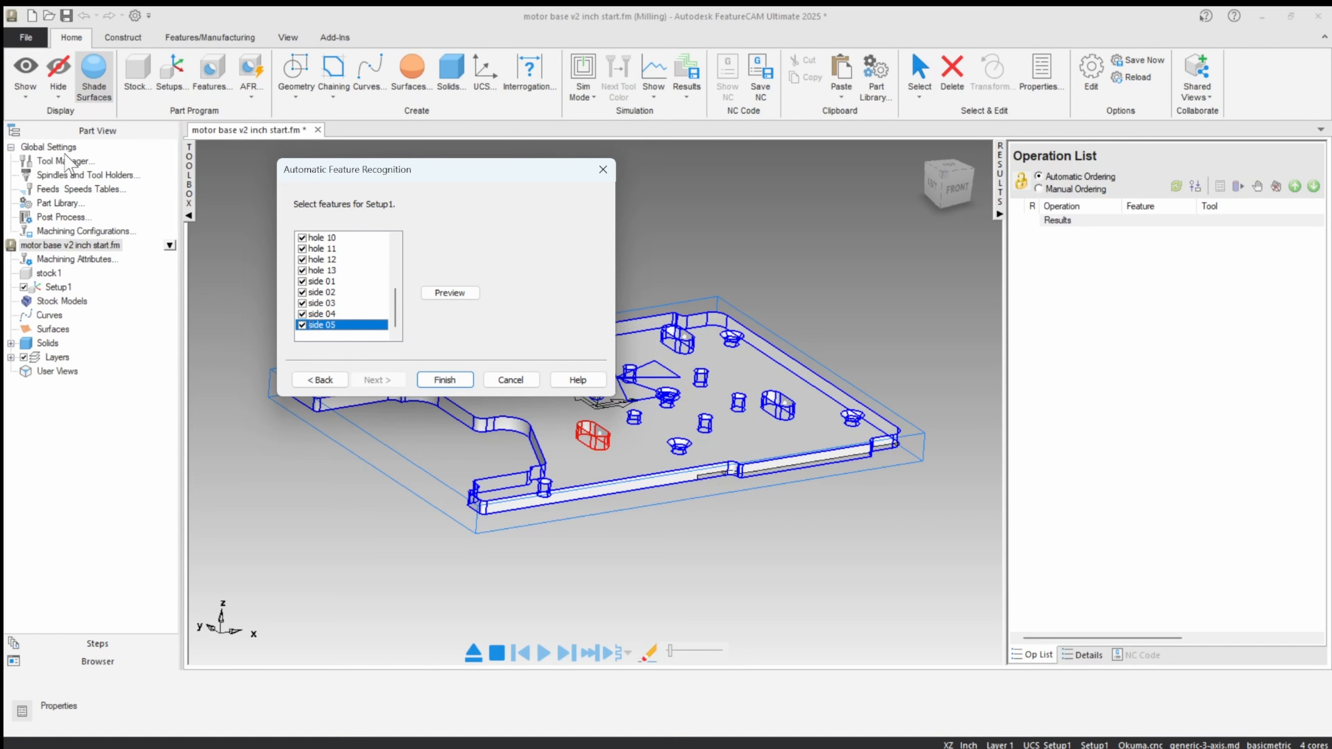
pyautogui.click(97, 645)
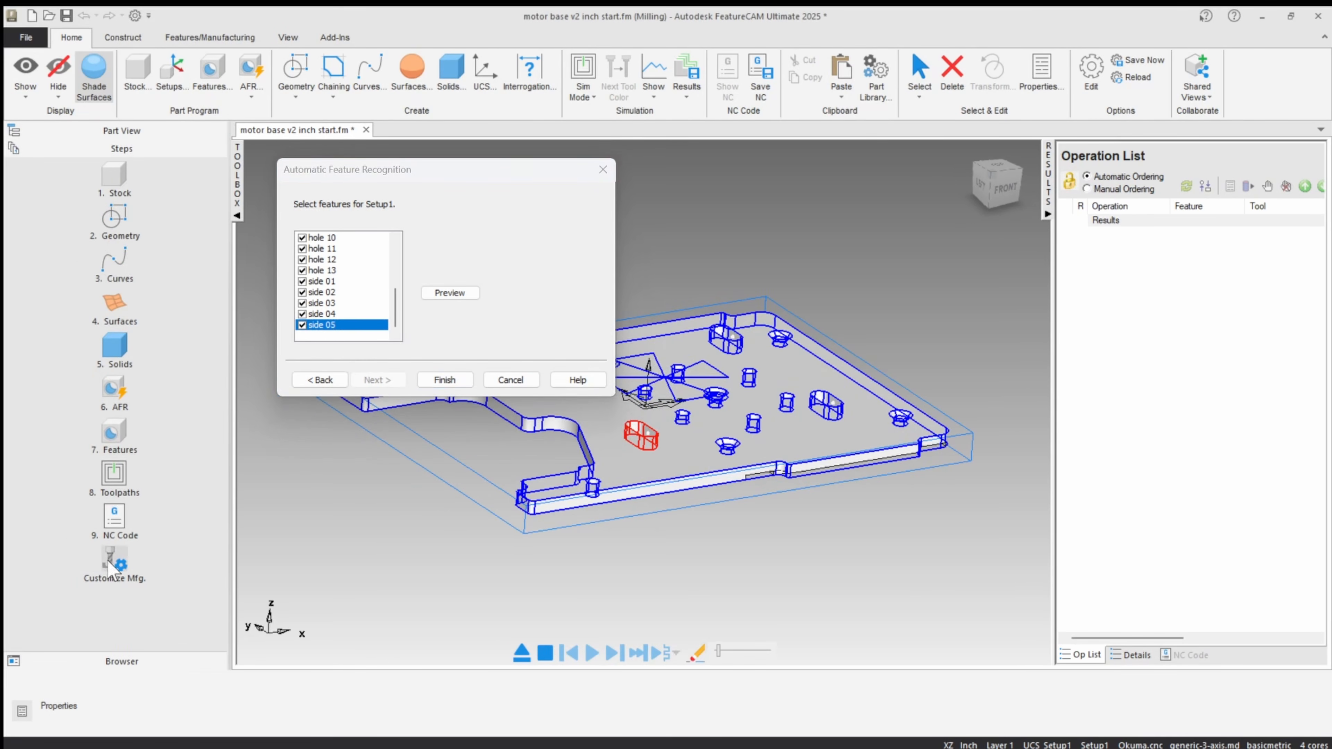
pyautogui.click(140, 132)
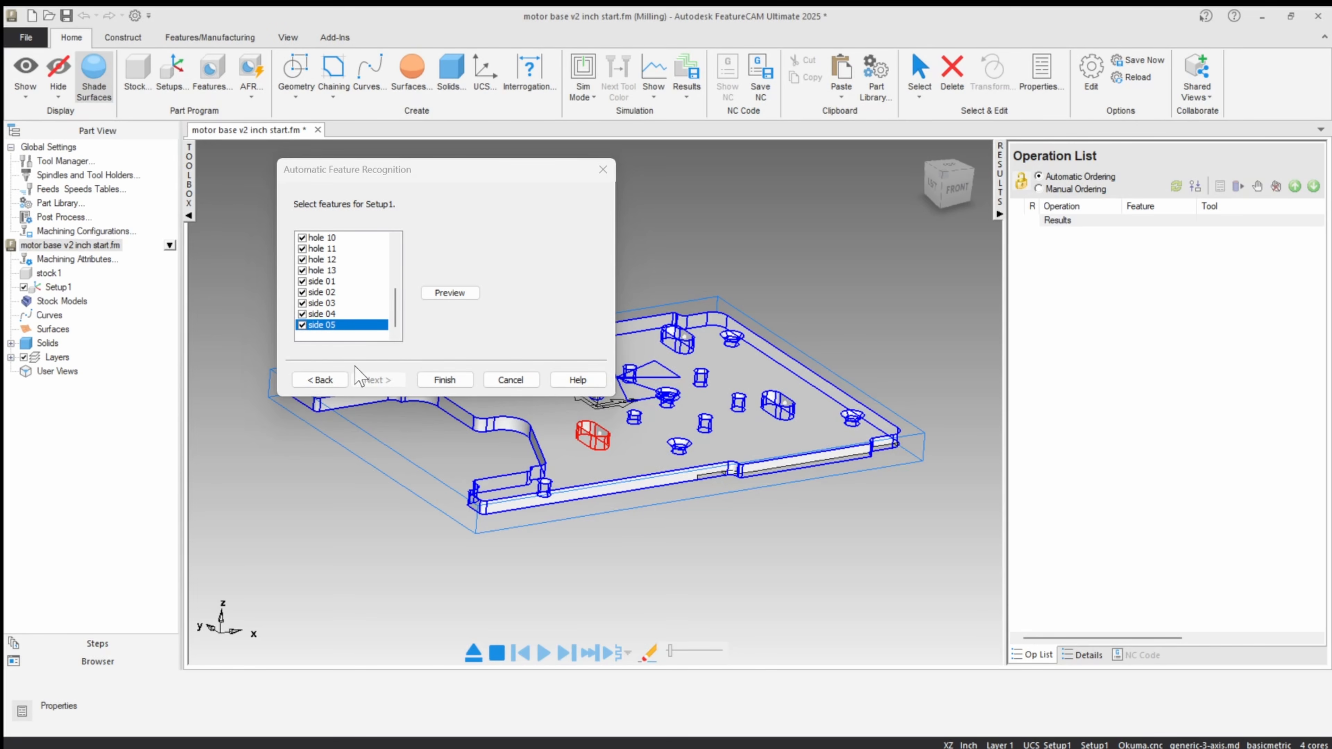
pyautogui.click(444, 380)
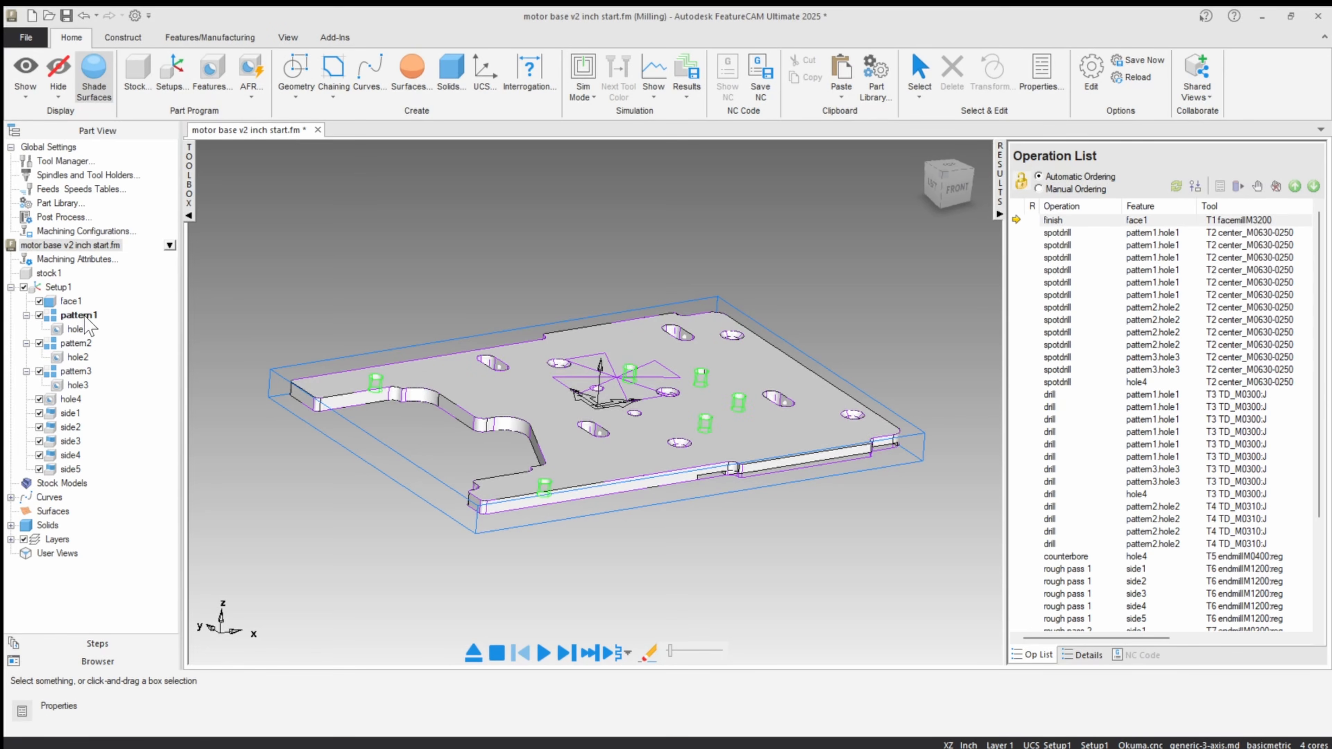
pyautogui.click(11, 497)
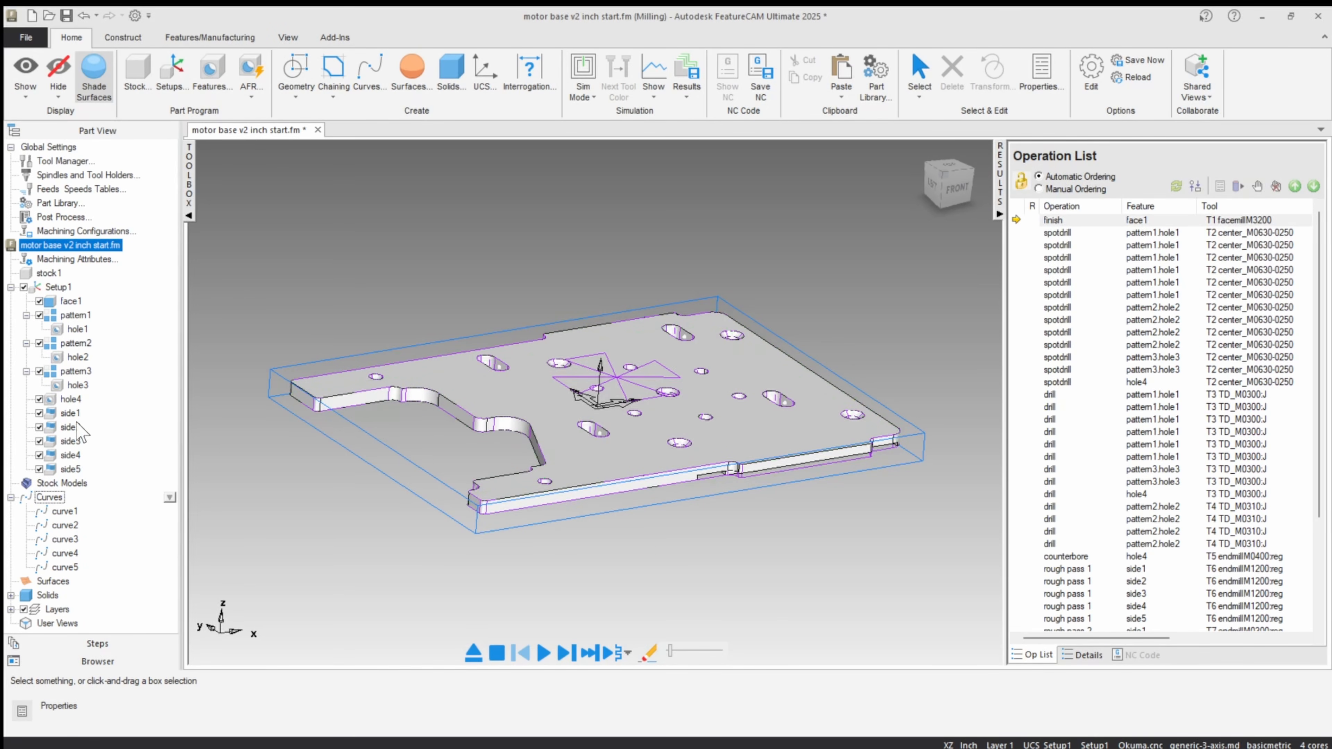
pyautogui.moveTo(388, 266); pyautogui.dragTo(392, 311, button='middle')
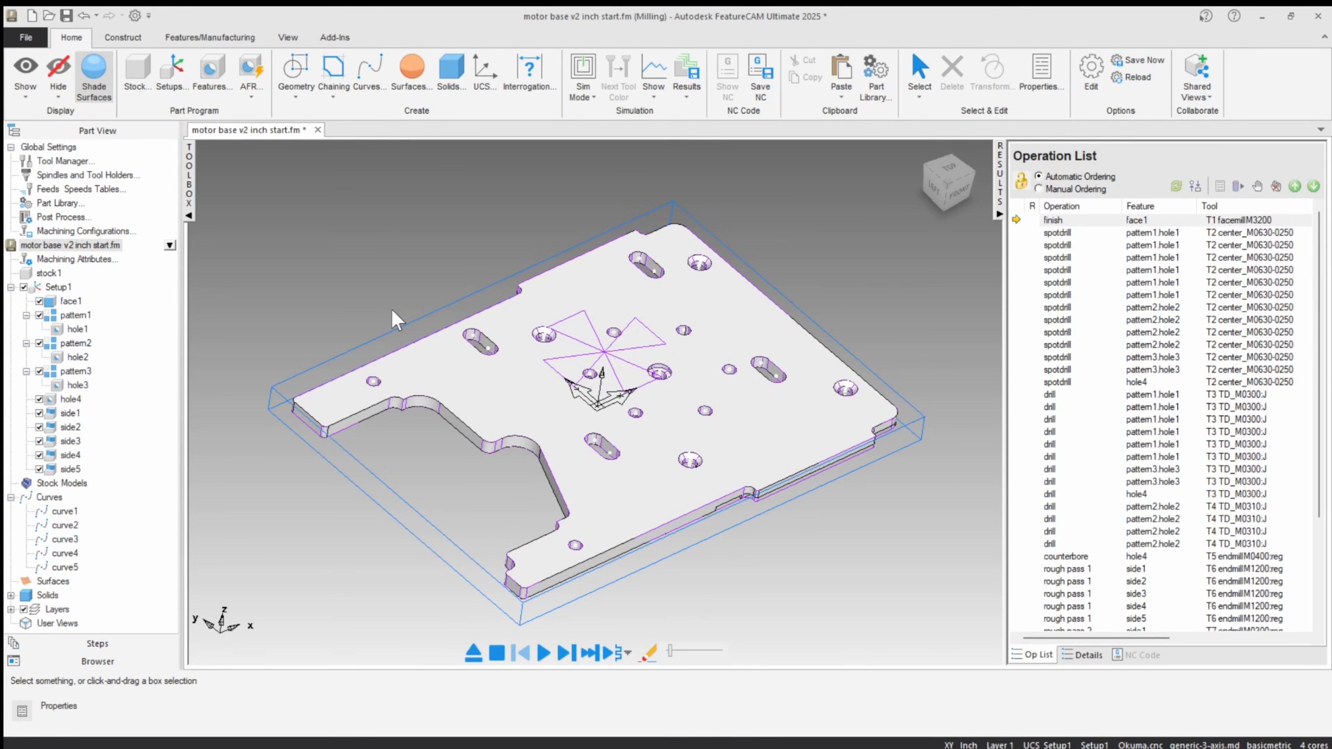
# Step: Examine the operation list's tools, feeds, speeds and depths, locating the pattern3 spotdrill and pattern1 drill operations on the plate
pyautogui.moveTo(1003, 278); pyautogui.dragTo(877, 279)
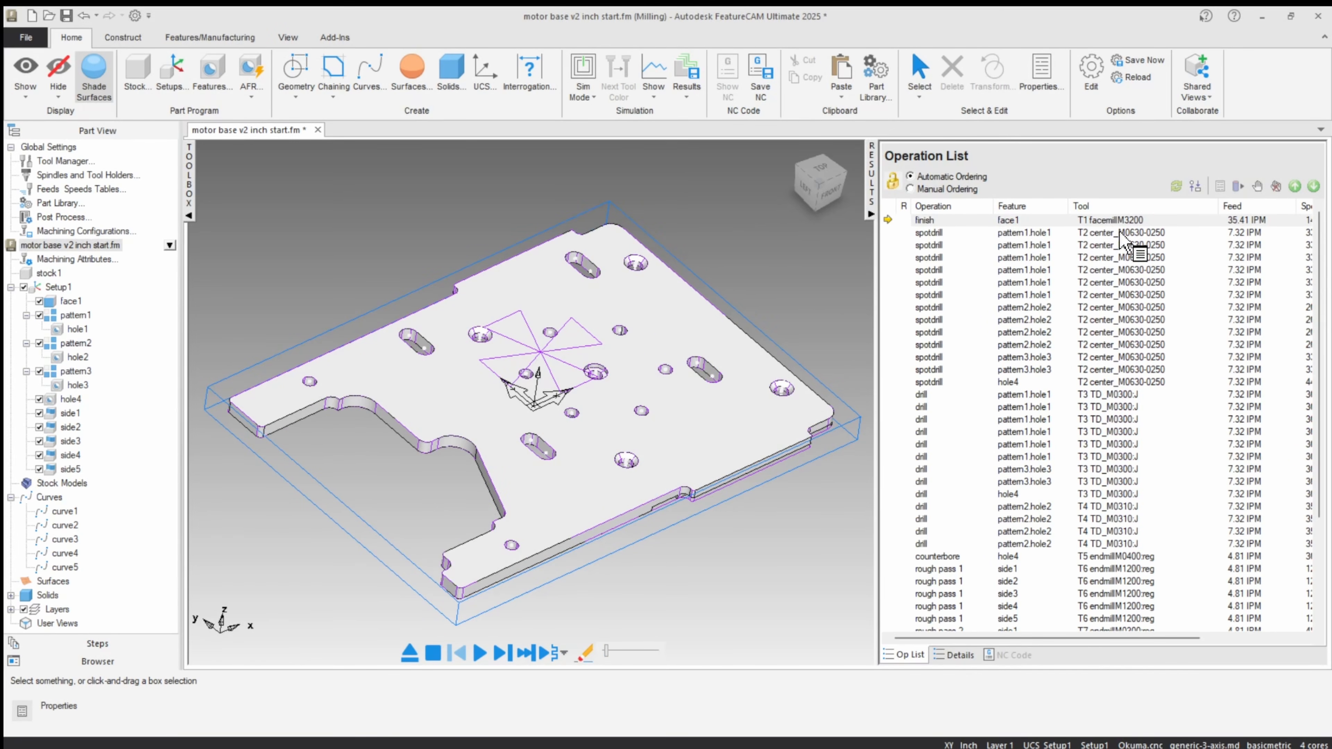
pyautogui.scroll(-3, 1120, 233)
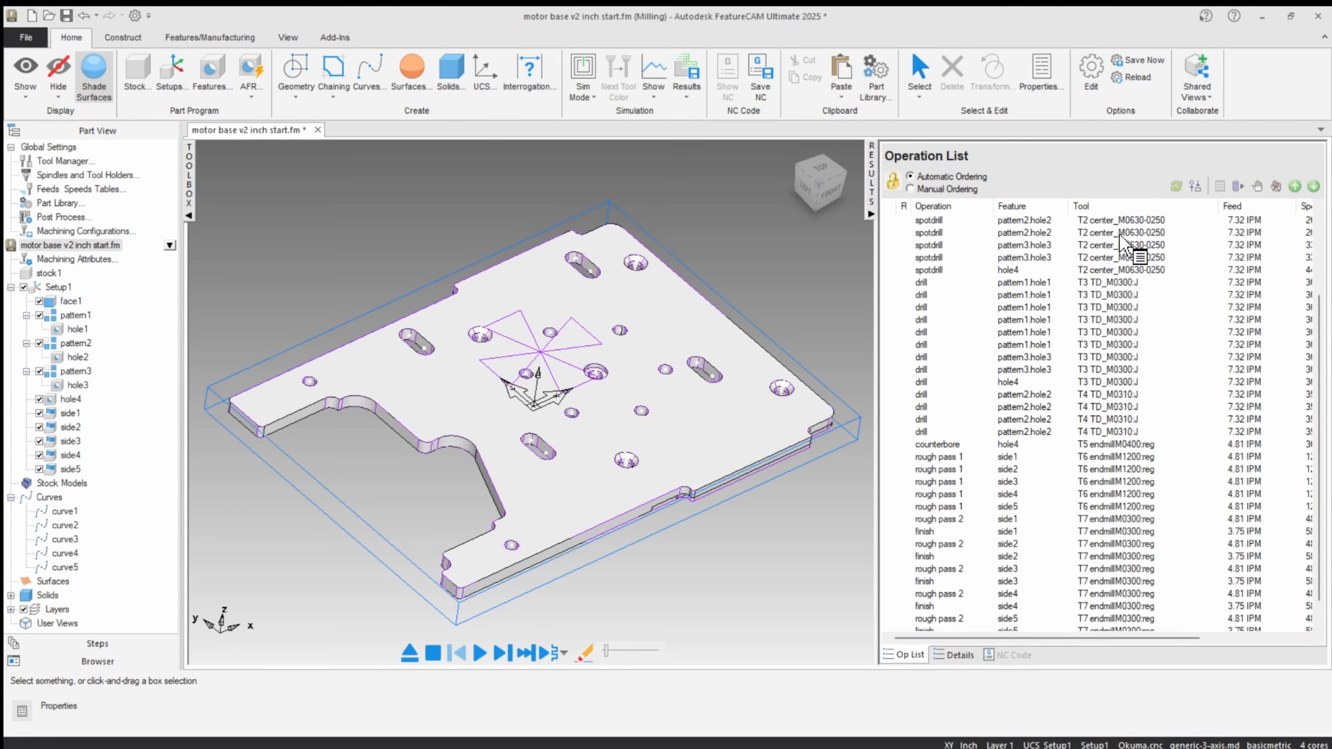
pyautogui.scroll(1, 1120, 236)
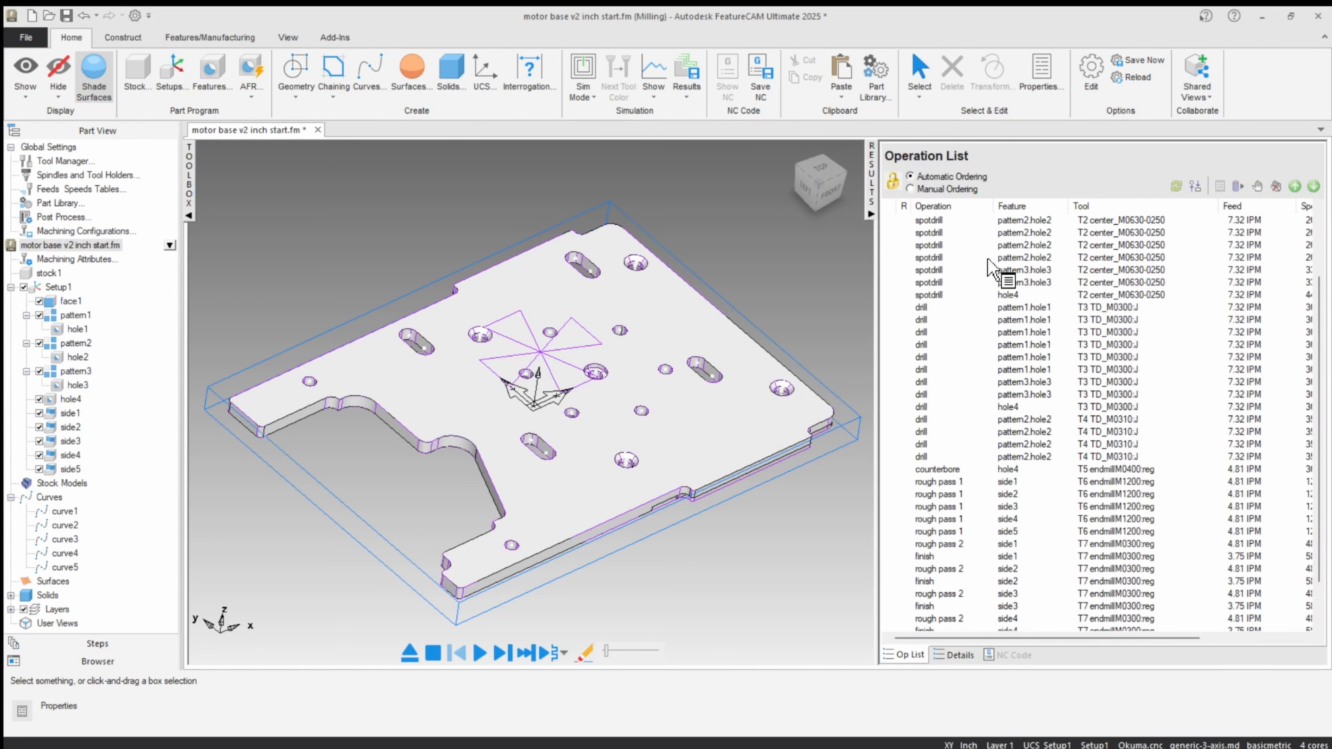
pyautogui.click(926, 271)
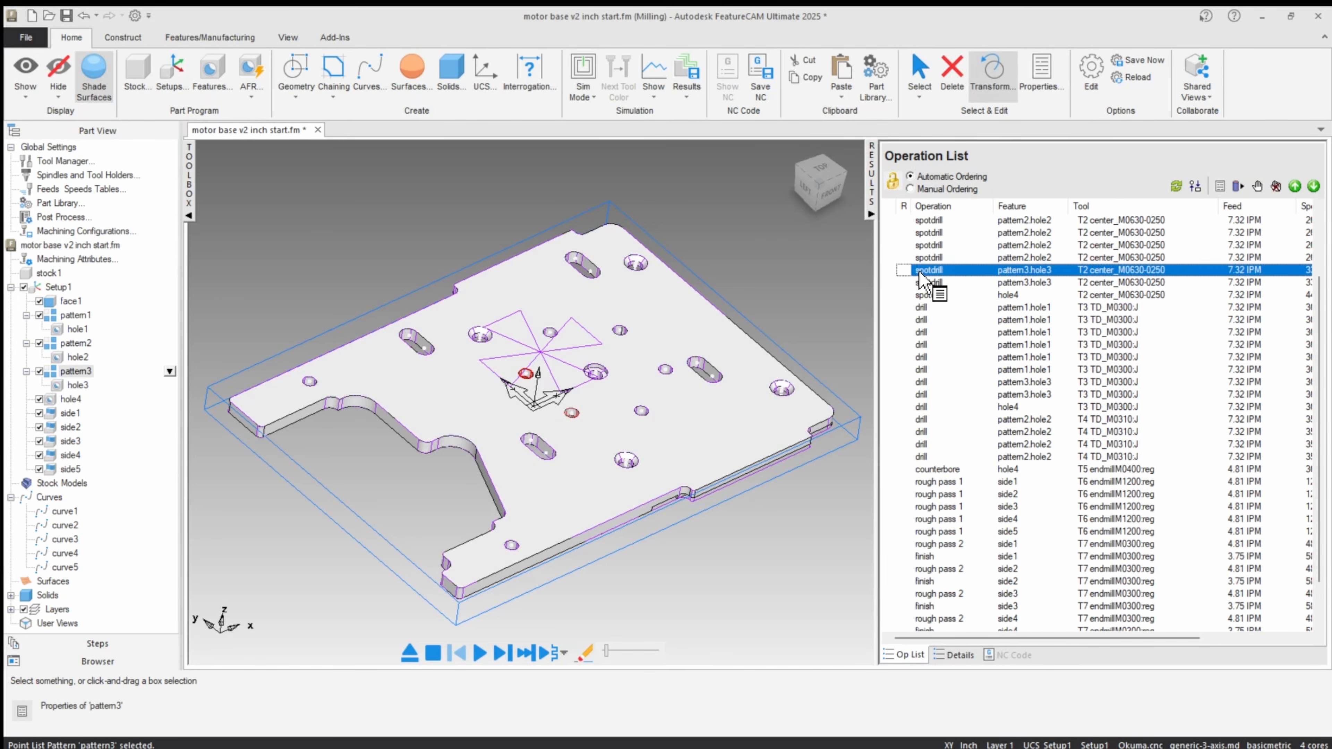
pyautogui.click(921, 309)
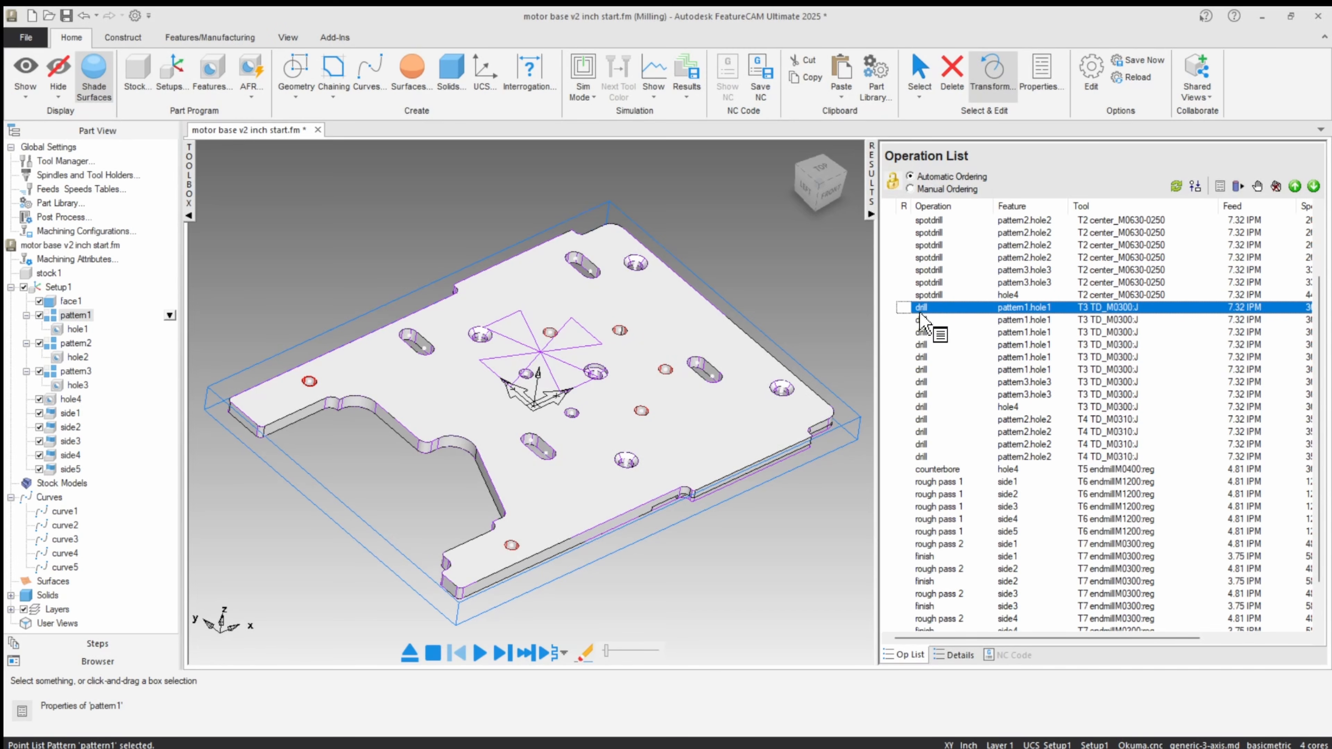
pyautogui.scroll(2, 1043, 291)
pyautogui.scroll(1, 1044, 291)
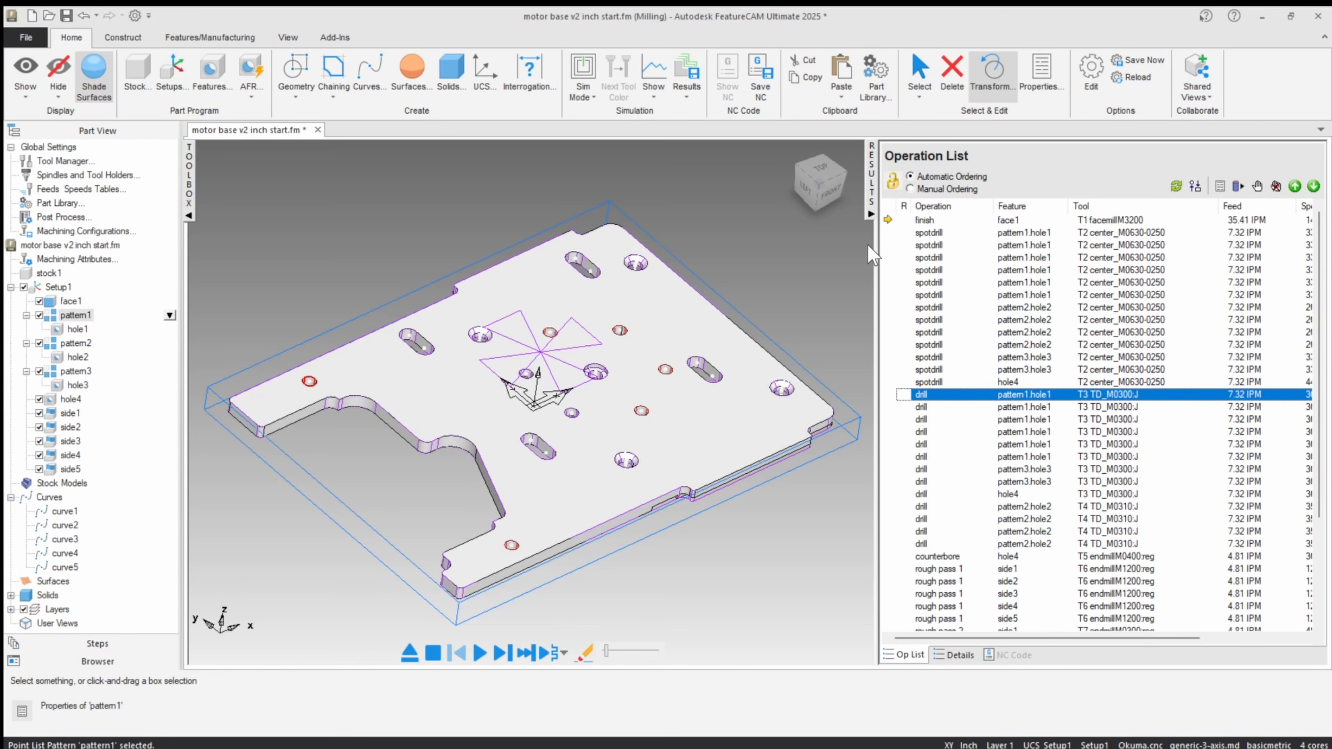
pyautogui.moveTo(878, 245); pyautogui.dragTo(775, 245)
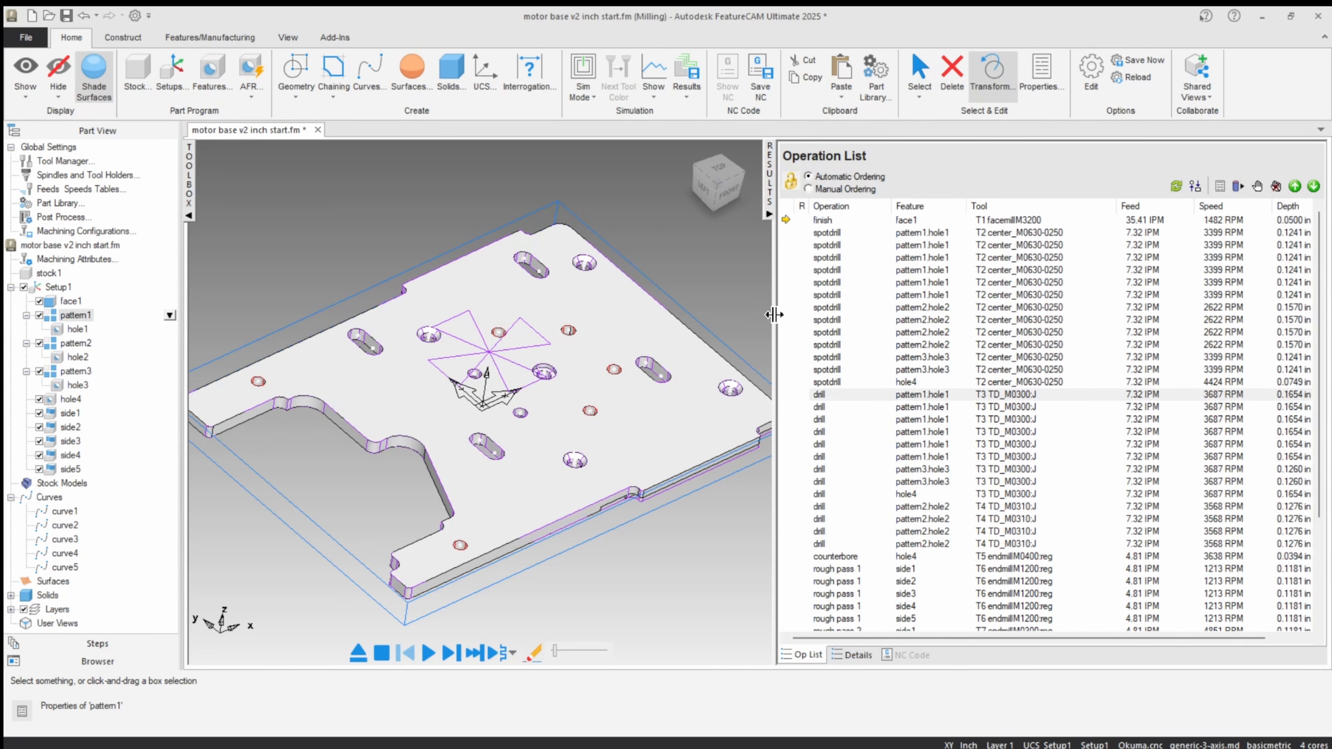
pyautogui.moveTo(774, 341); pyautogui.dragTo(973, 345)
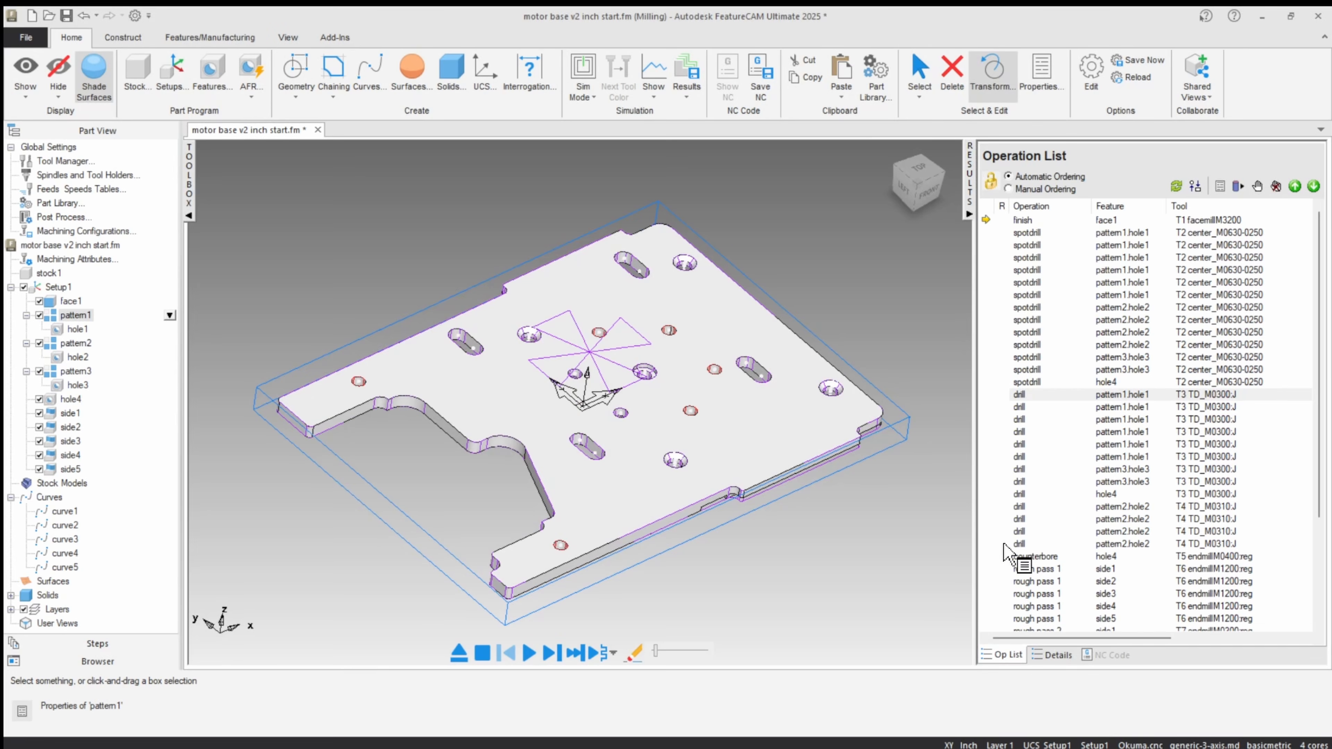
# Step: Switch the active tool crib to basic
pyautogui.click(1272, 745)
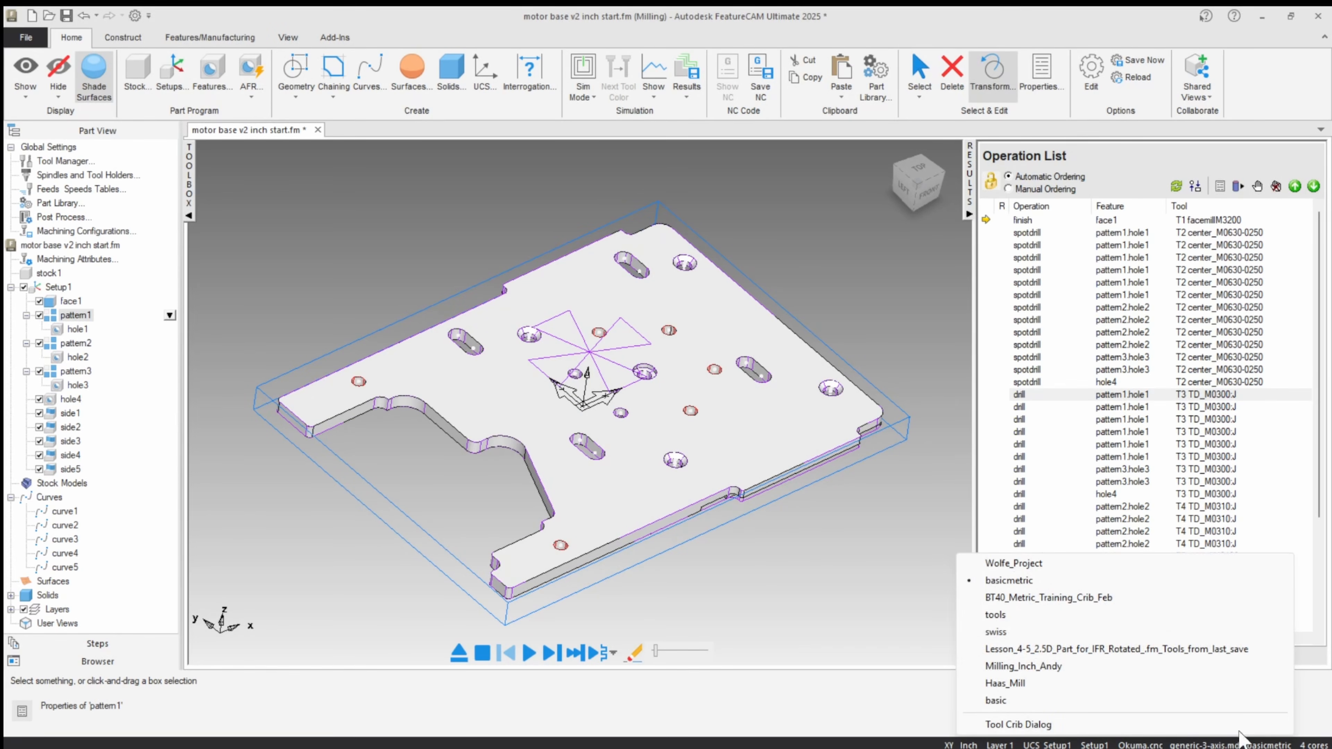
pyautogui.click(996, 700)
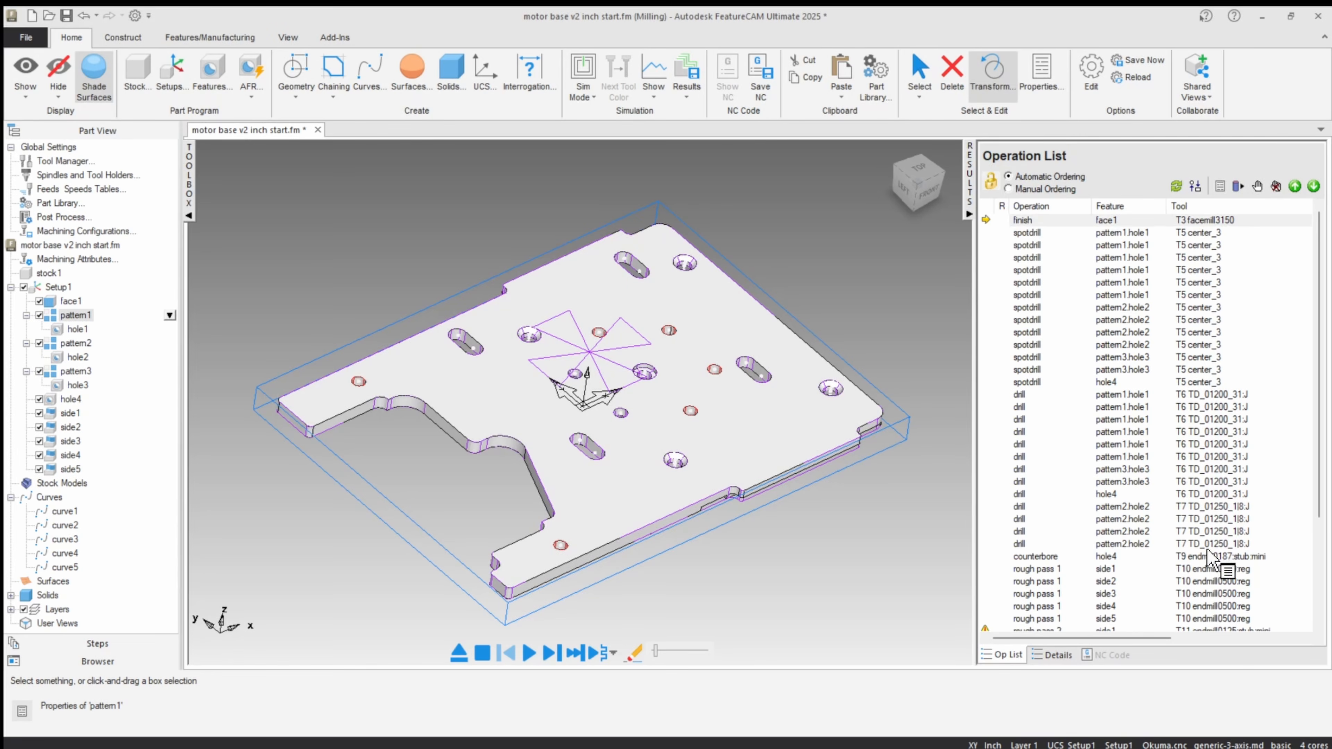
# Step: Examine the tools assigned throughout the operation list and read the warning on side1's rough pass 2 and finish operations
pyautogui.scroll(-3, 1201, 354)
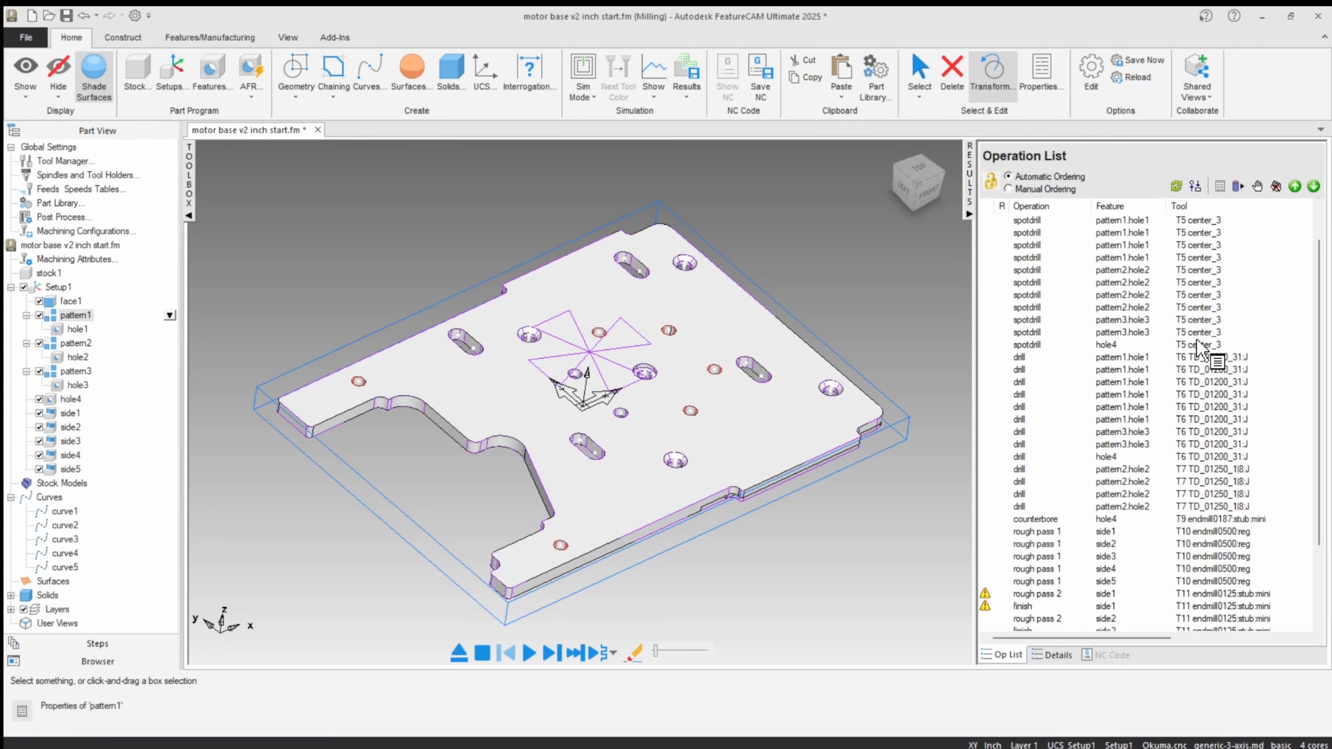
pyautogui.scroll(-1, 1201, 350)
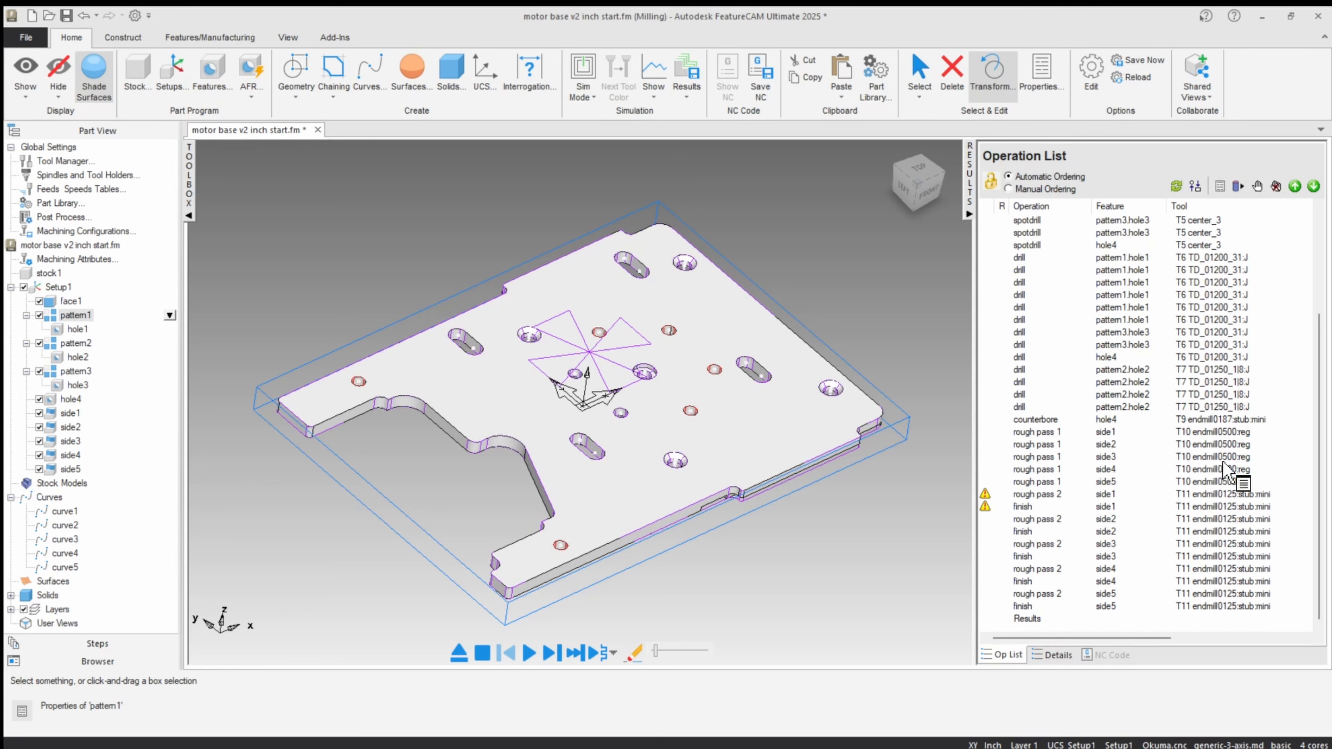
pyautogui.moveTo(988, 506)
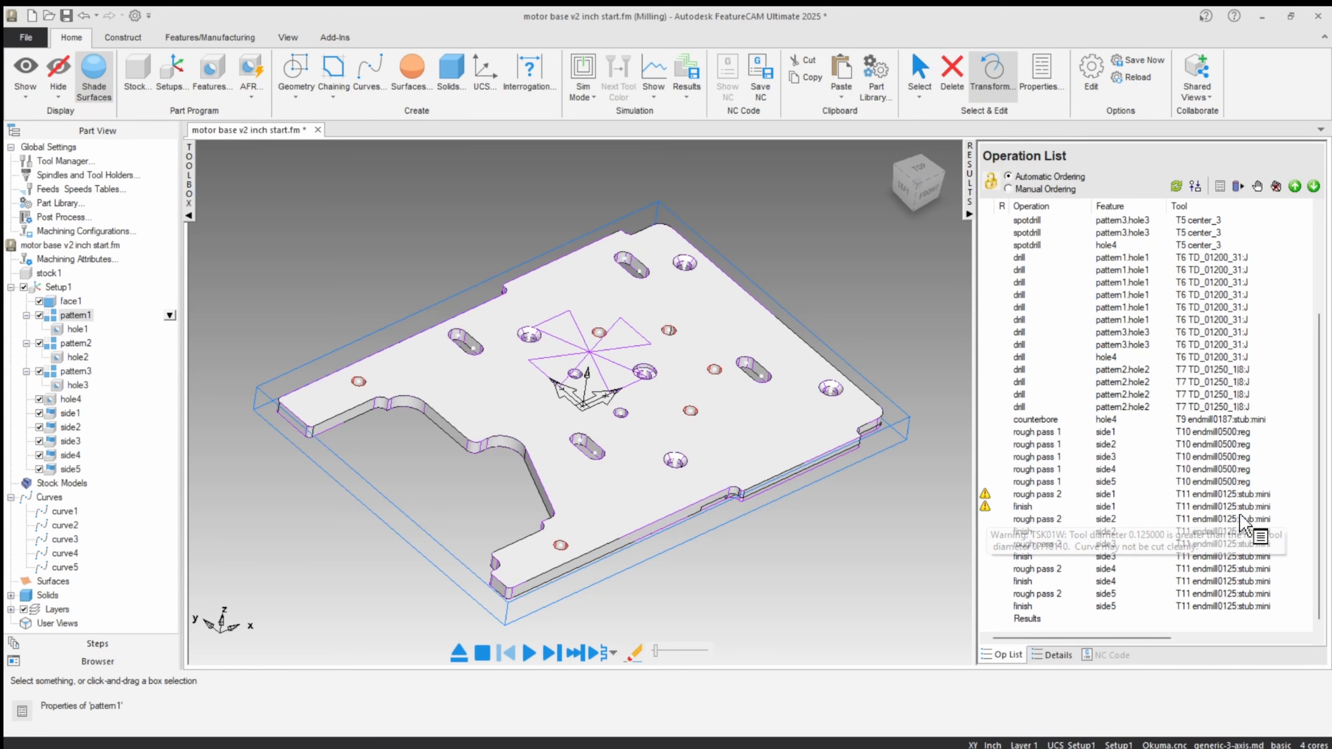
pyautogui.scroll(4, 1007, 420)
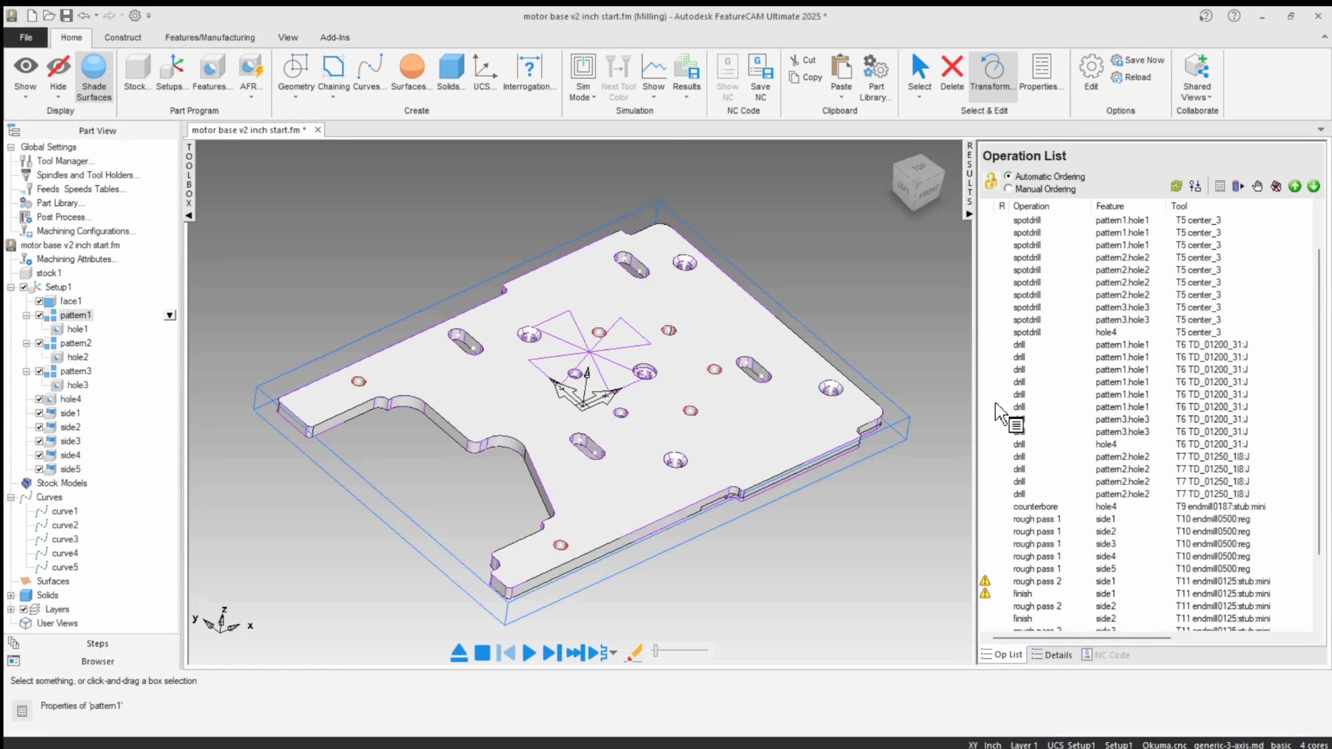
pyautogui.scroll(-4, 1007, 326)
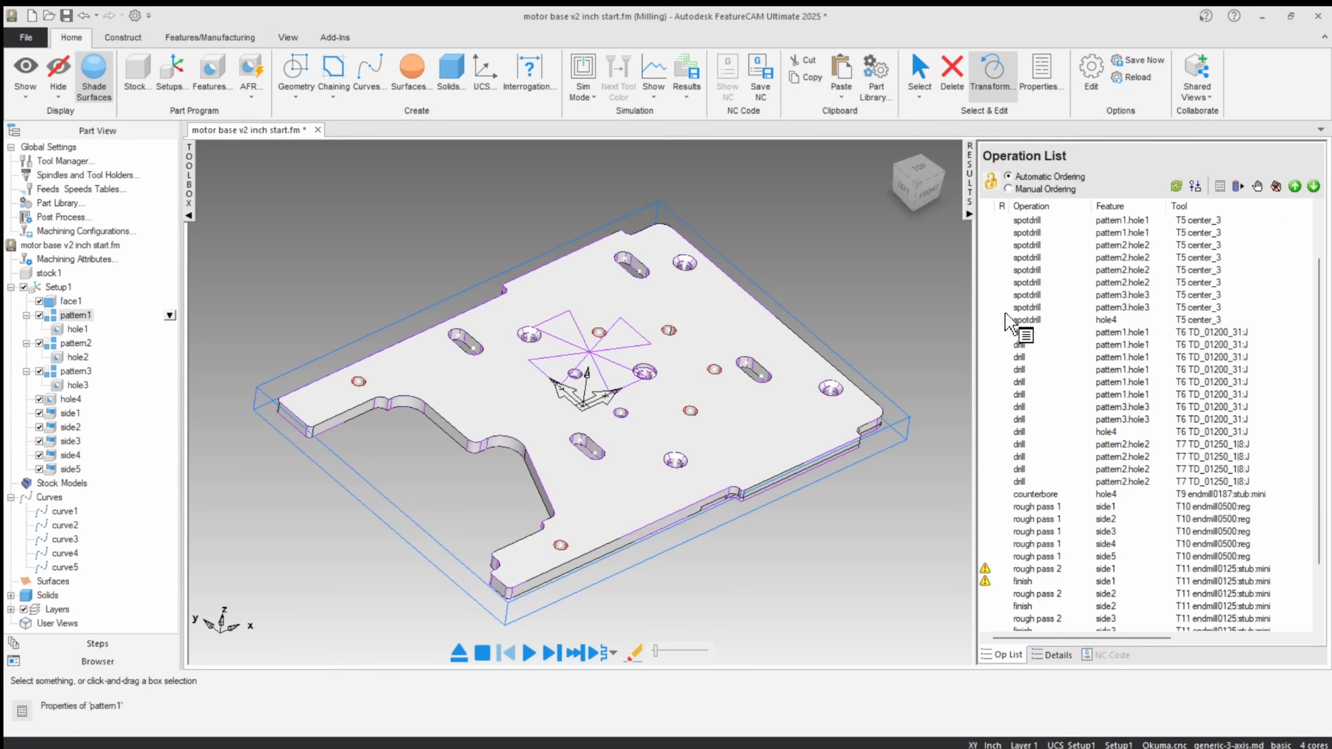
pyautogui.scroll(4, 1004, 493)
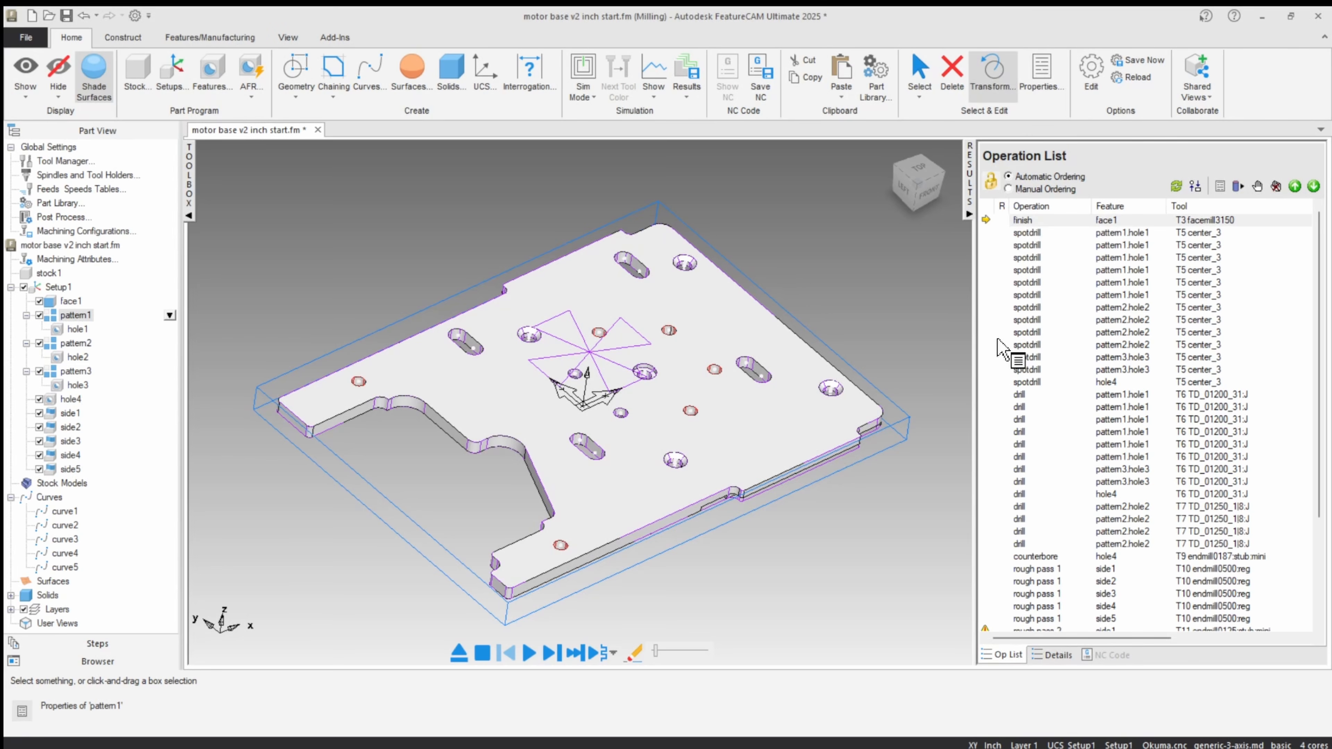
pyautogui.scroll(-3, 1000, 346)
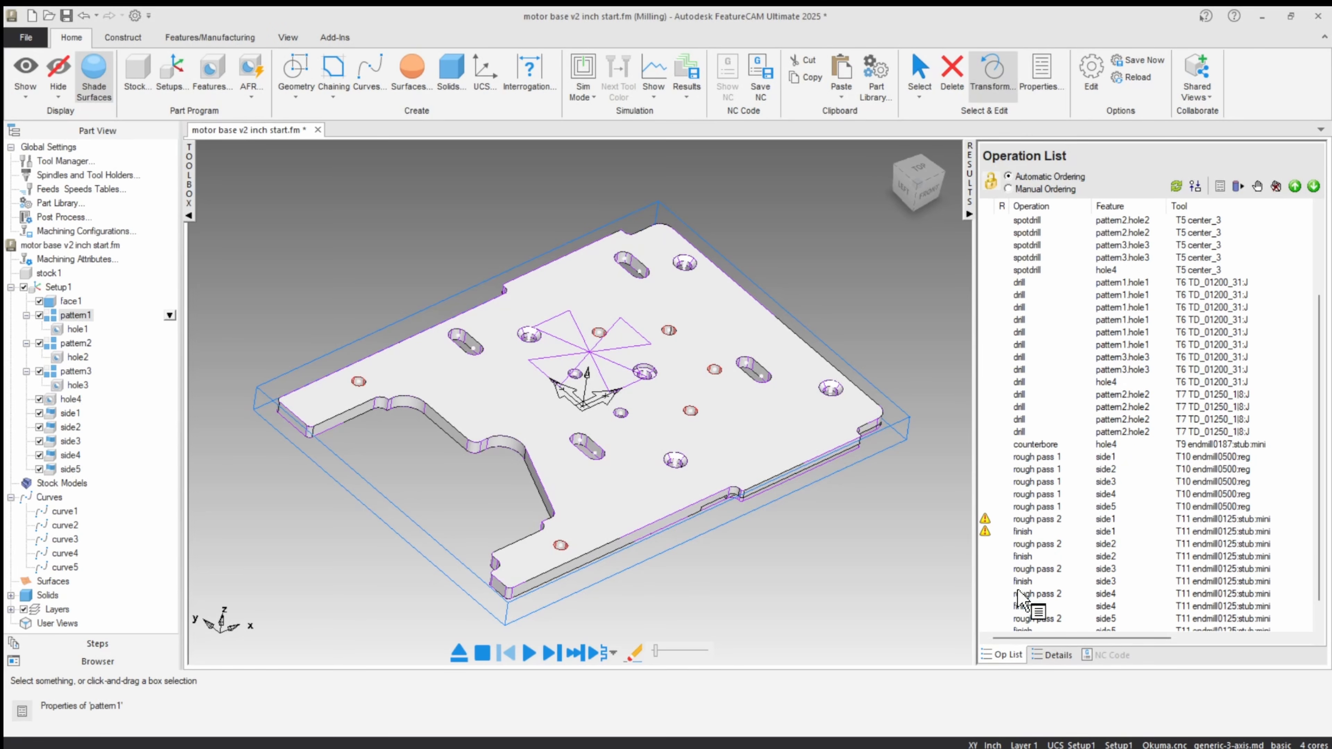
pyautogui.moveTo(985, 528)
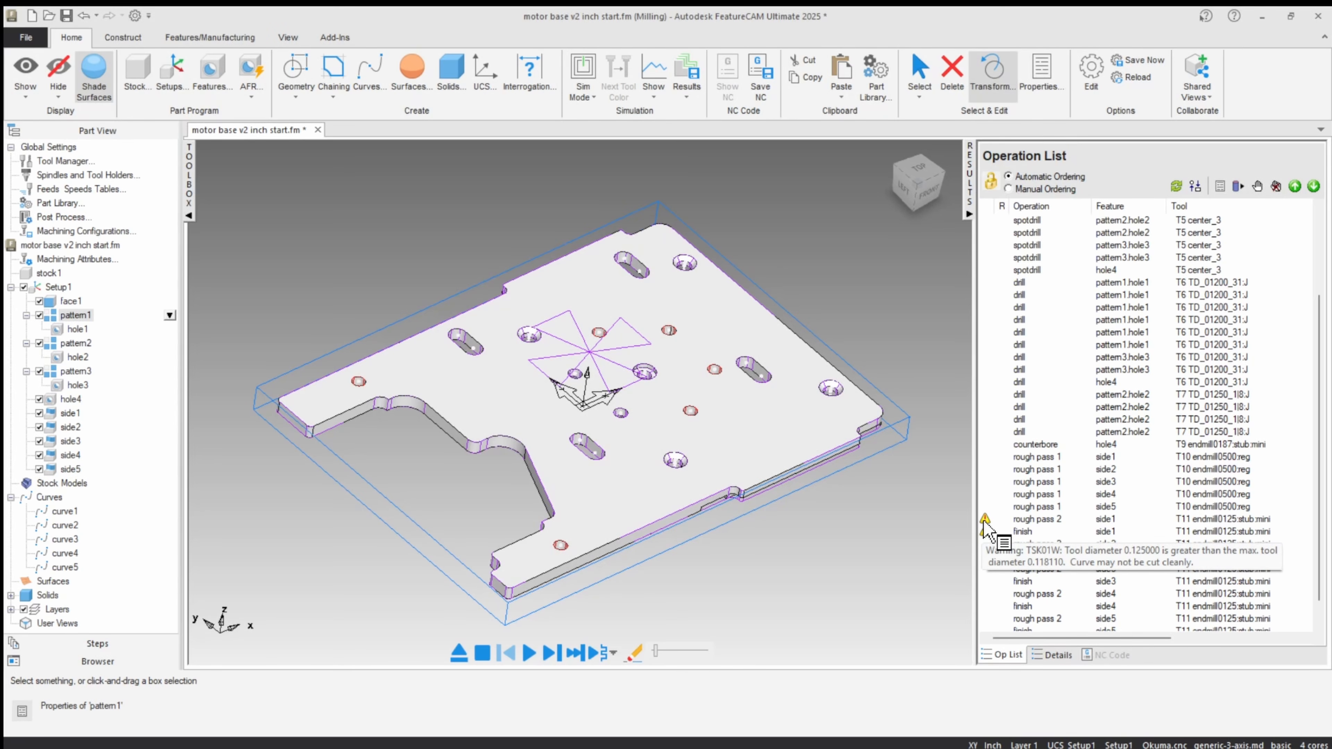
pyautogui.click(426, 230)
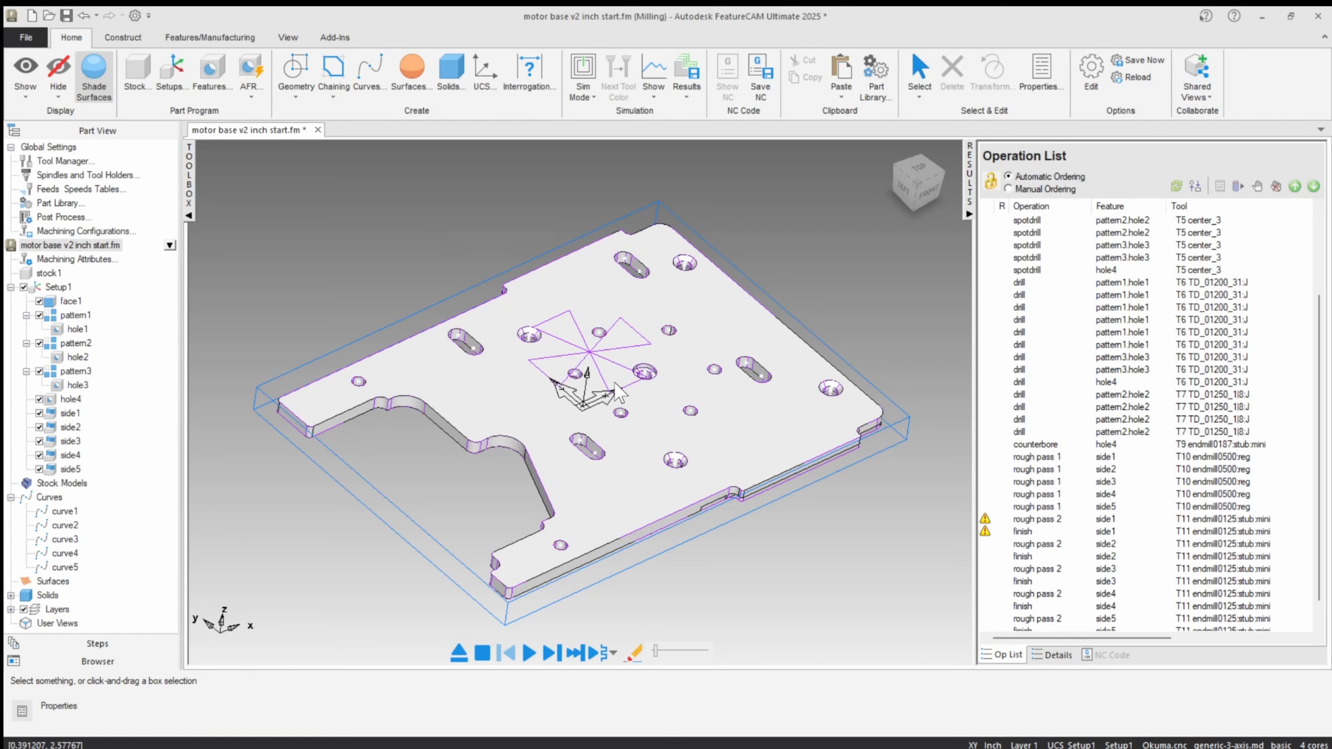
pyautogui.moveTo(621, 392)
pyautogui.mouseDown(button='middle')
pyautogui.moveTo(598, 377)
pyautogui.moveTo(603, 391)
pyautogui.mouseUp(button='middle')
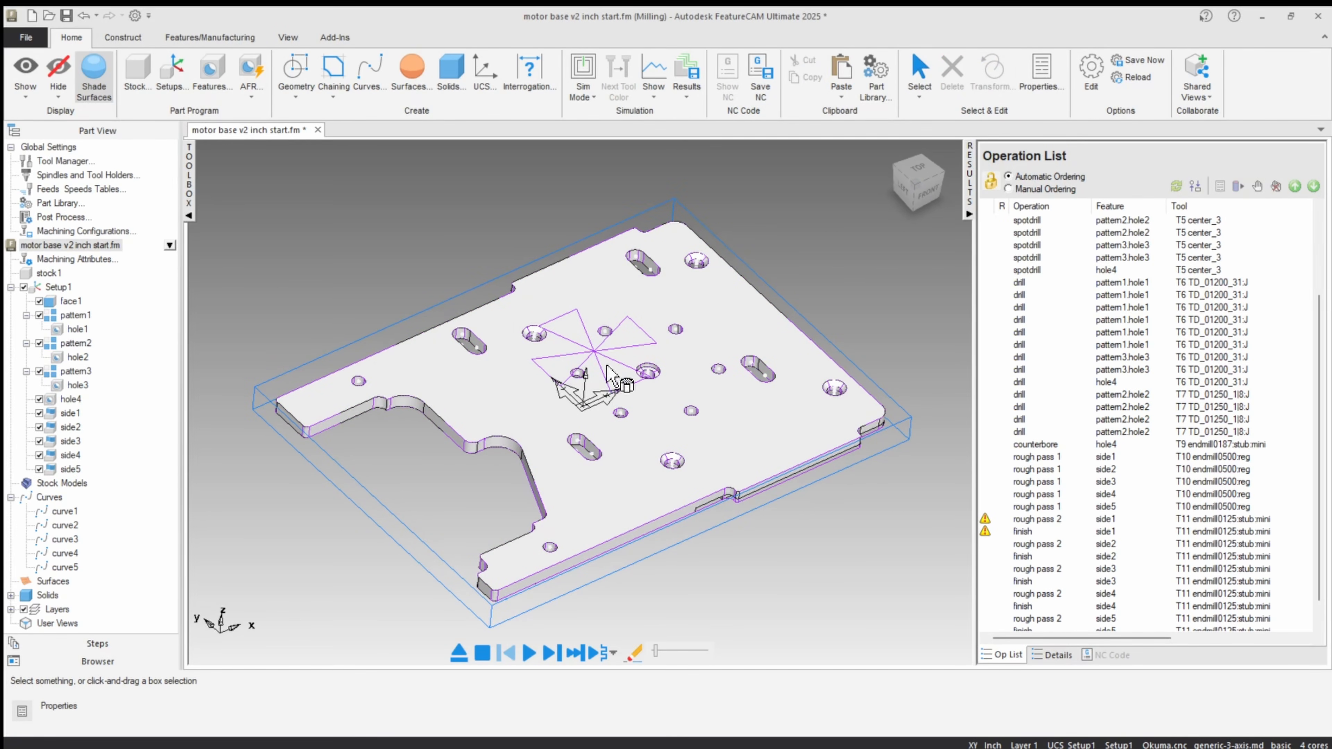
pyautogui.scroll(-3, 593, 317)
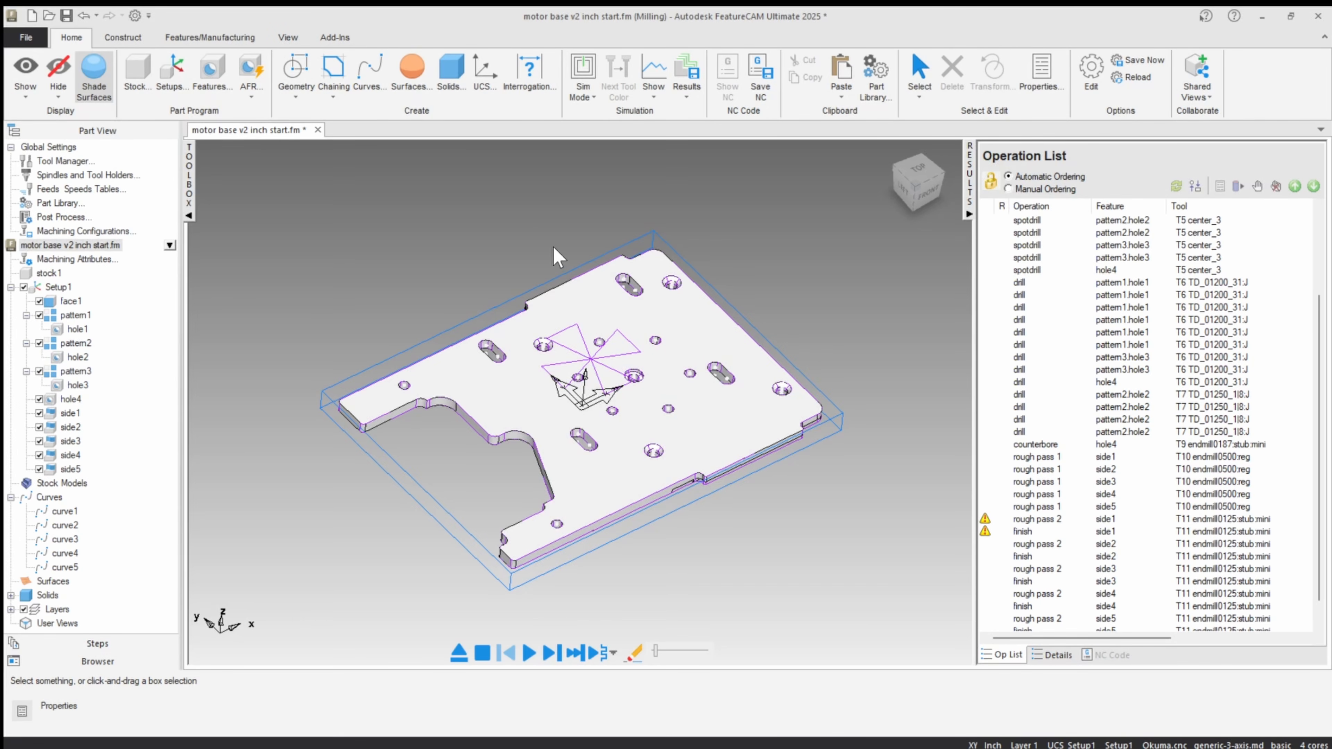
# Step: Look through the available machining configurations, including 17-4PH, My Configuration, Aluminum, Plastic, Stainless and Inconel, and leave them unmodified
pyautogui.click(210, 37)
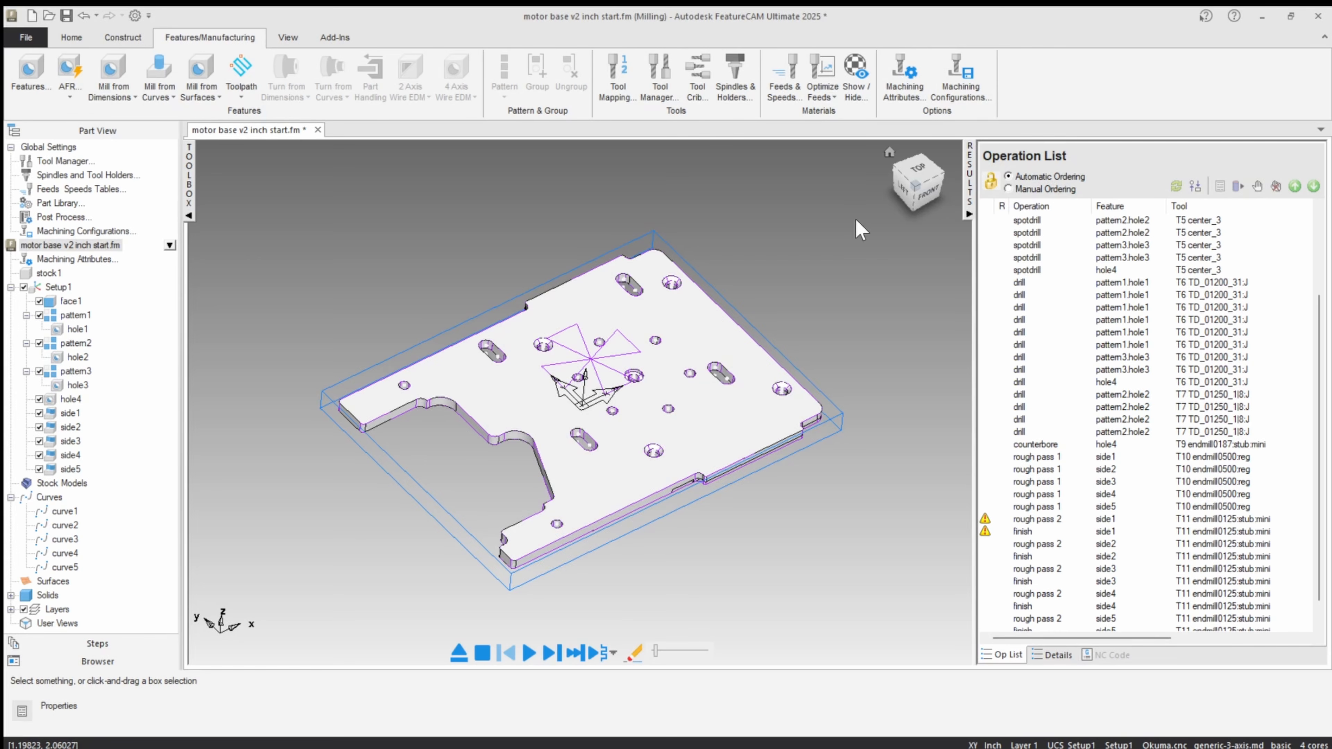
pyautogui.click(958, 79)
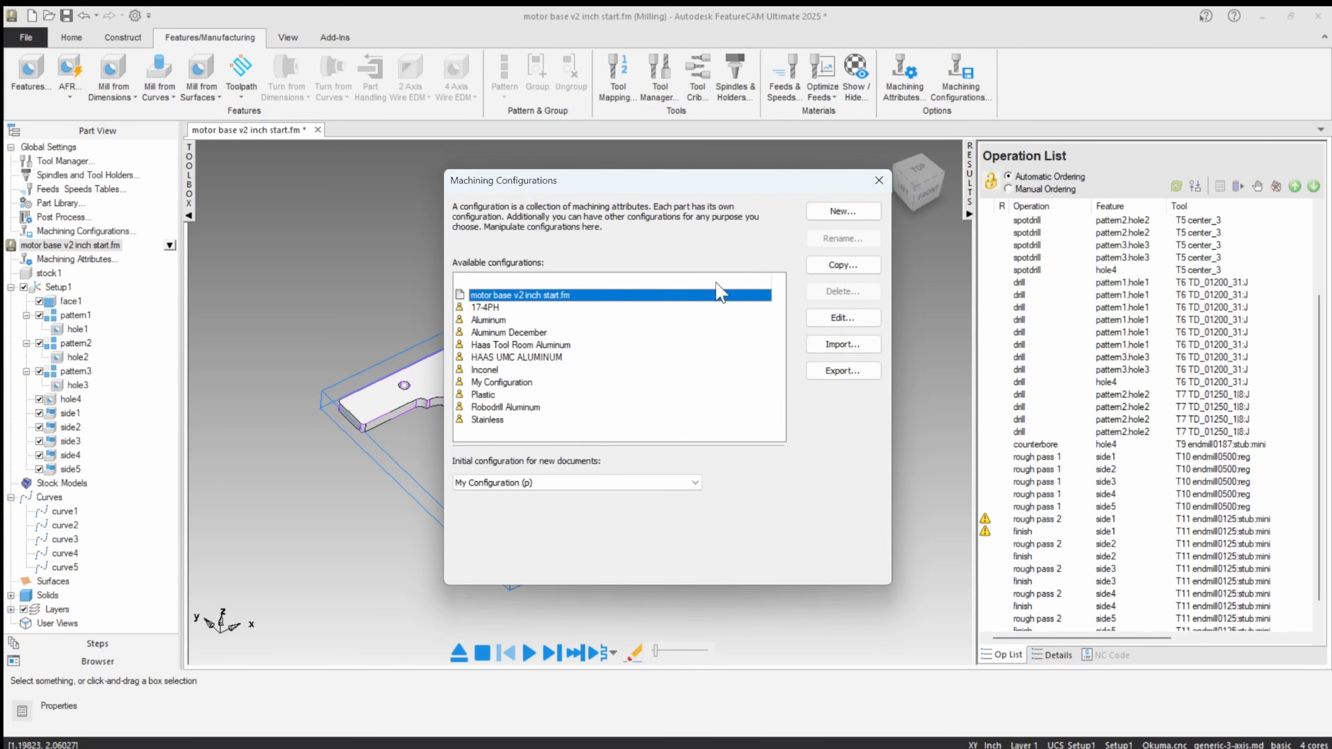
pyautogui.click(488, 307)
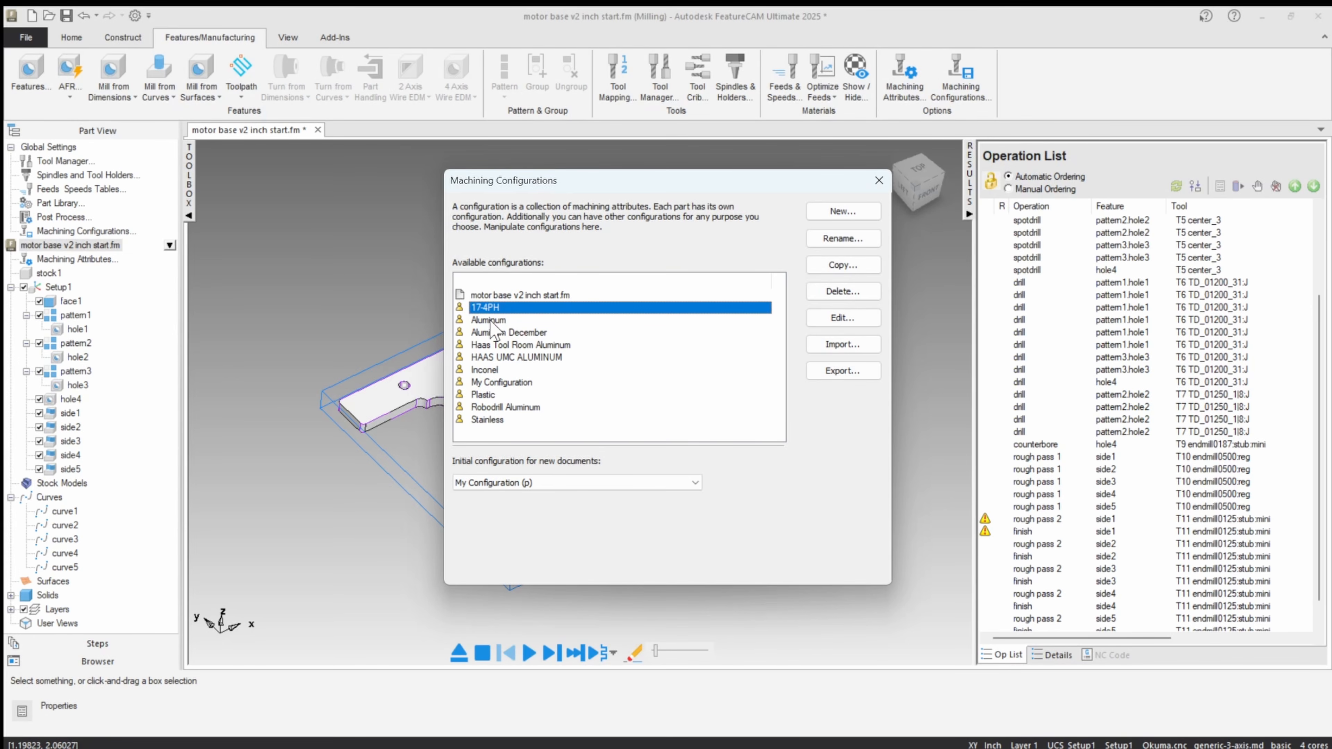
pyautogui.click(503, 383)
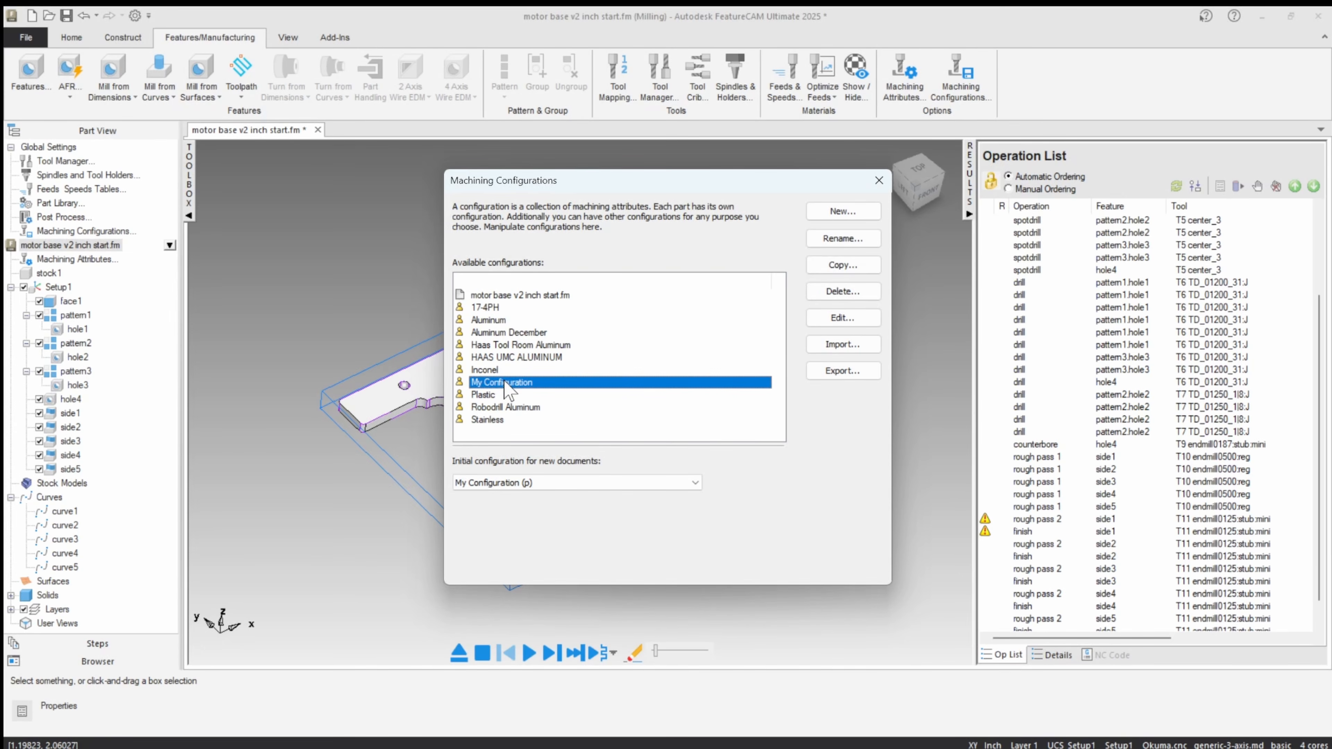
pyautogui.click(483, 308)
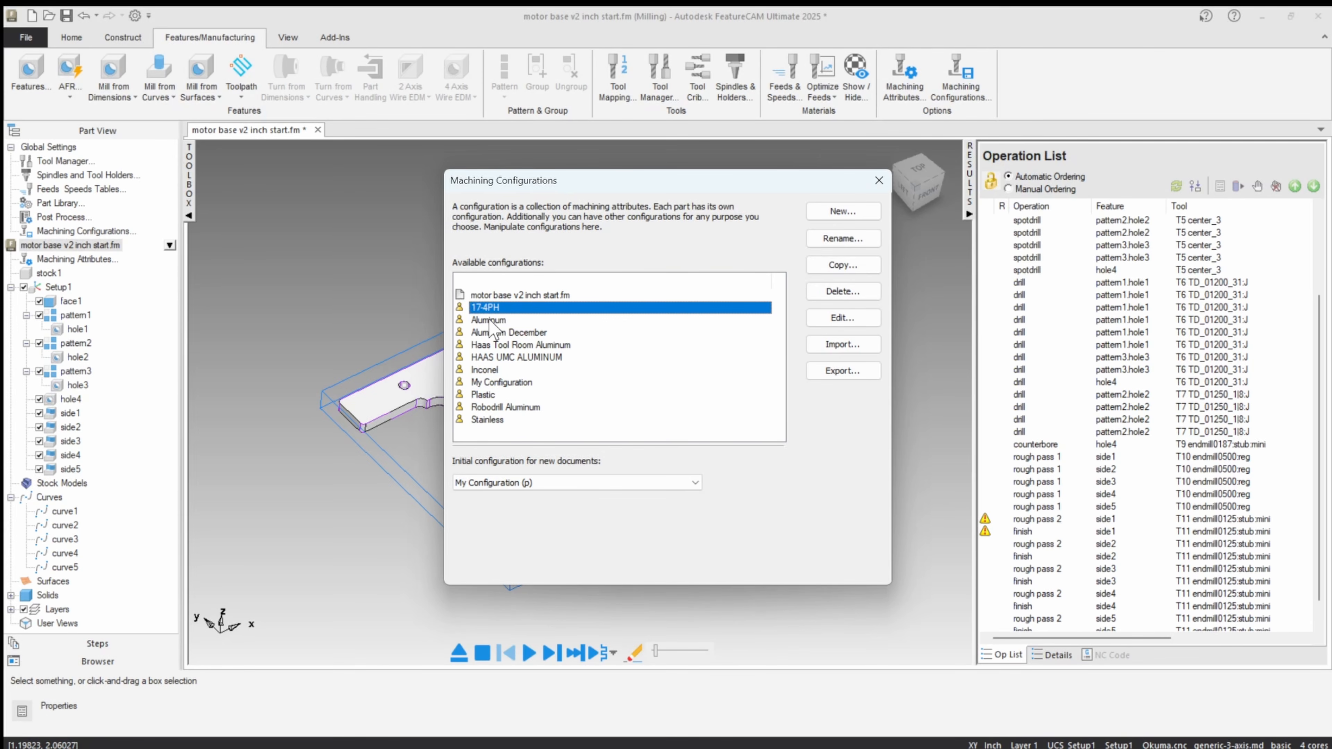
pyautogui.click(489, 321)
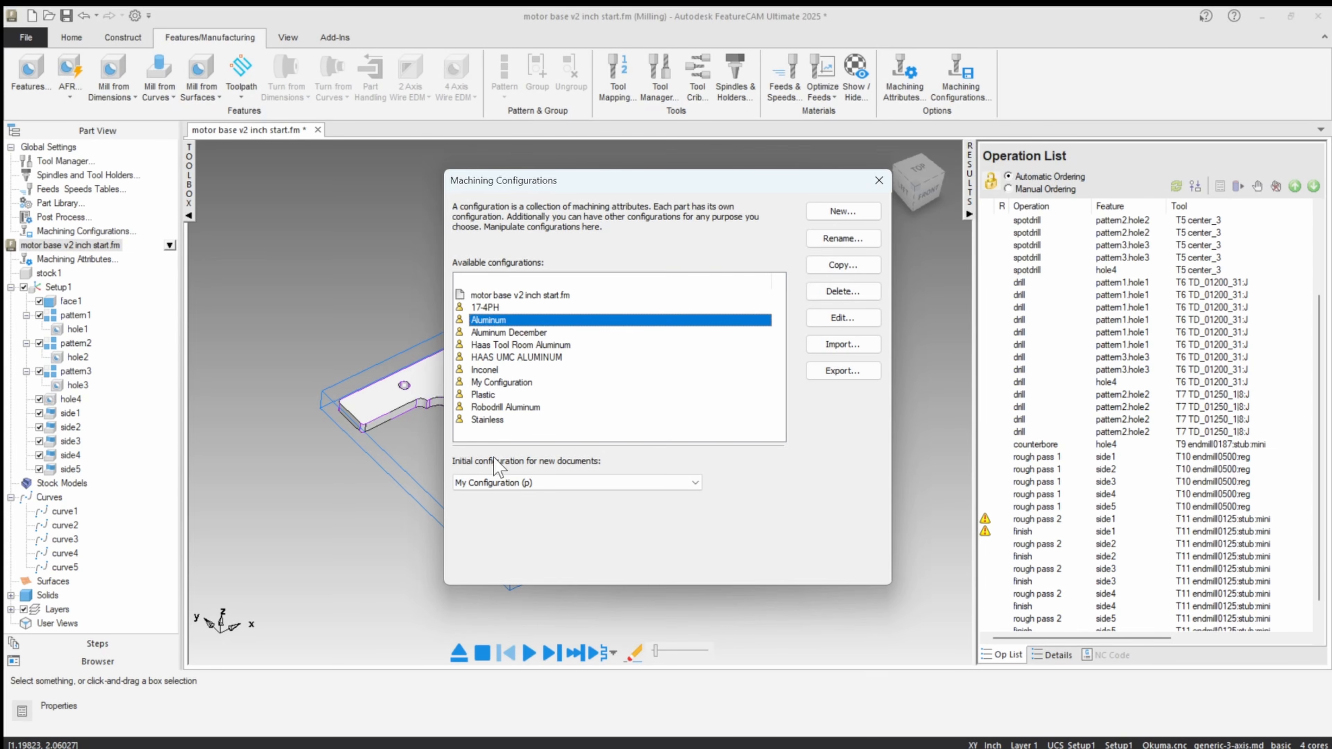
pyautogui.click(485, 398)
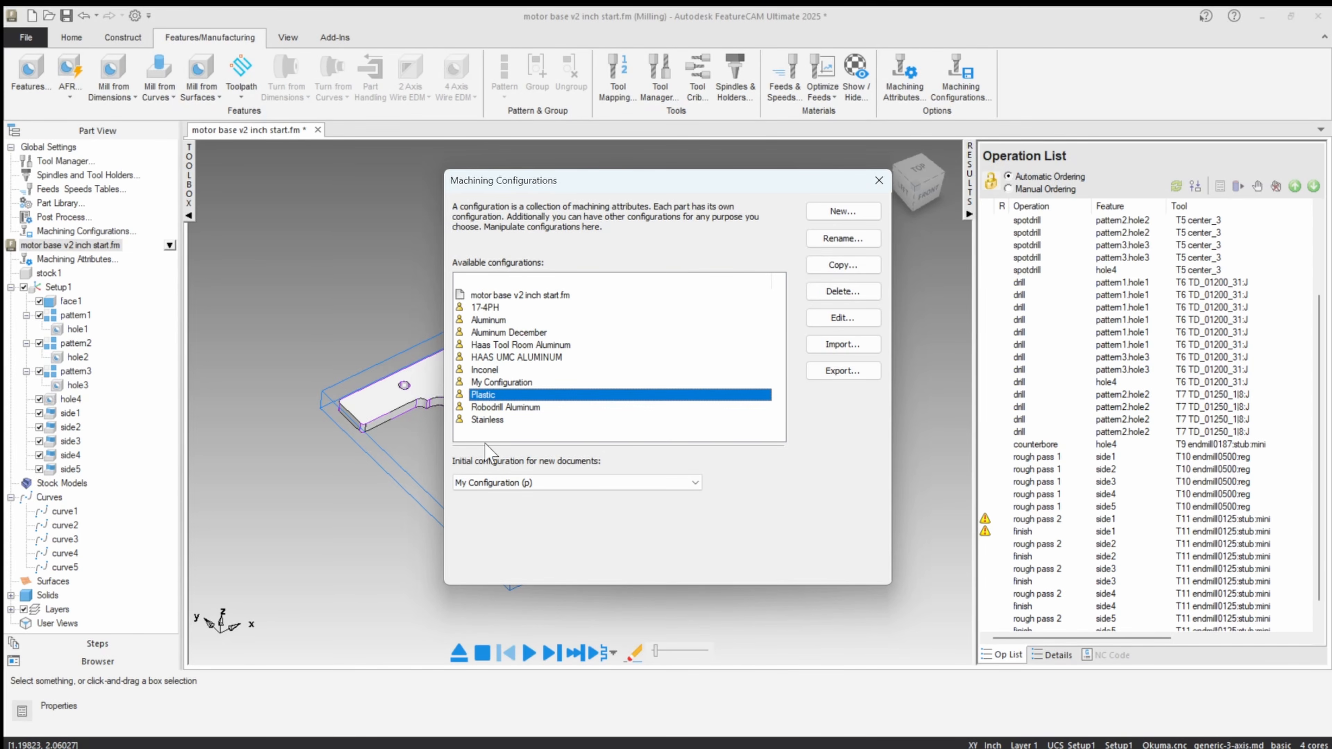
pyautogui.click(491, 421)
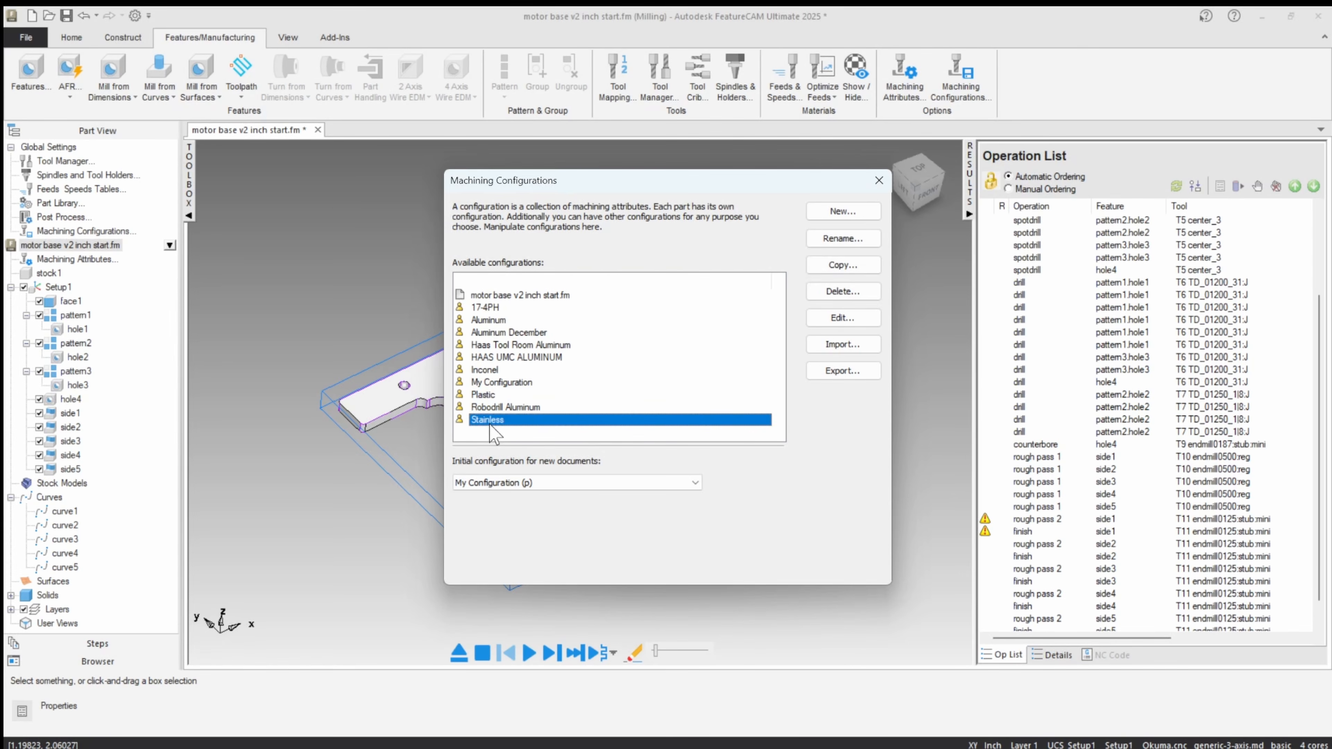
pyautogui.click(485, 372)
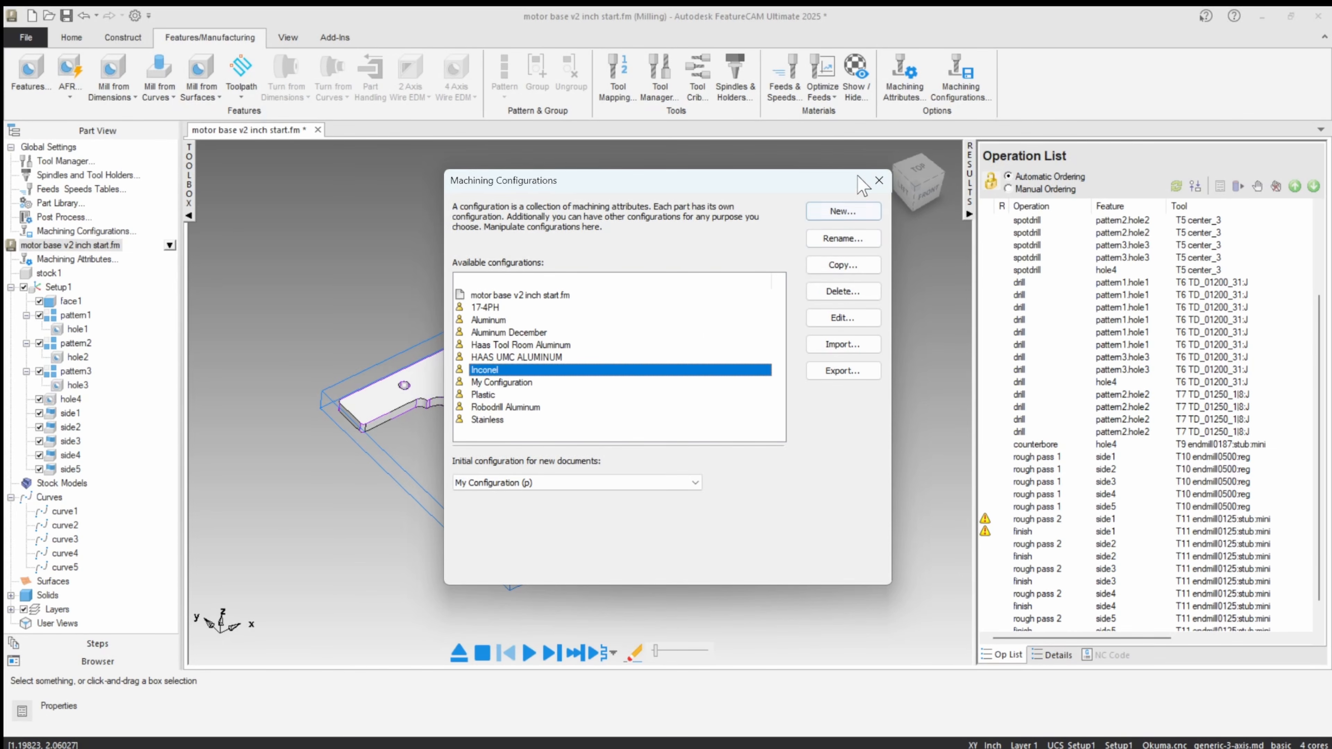
pyautogui.click(879, 180)
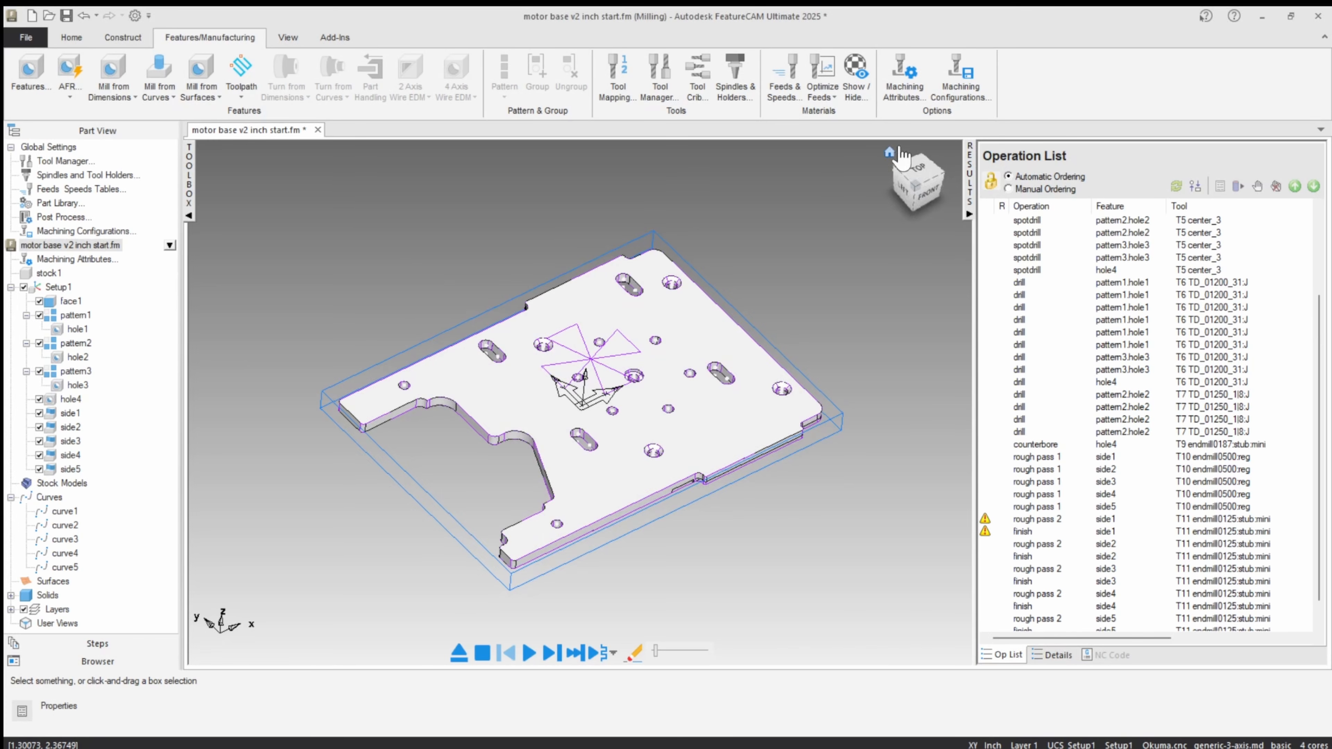
# Step: Review the part's default milling attributes for drilling and pecking
pyautogui.click(906, 81)
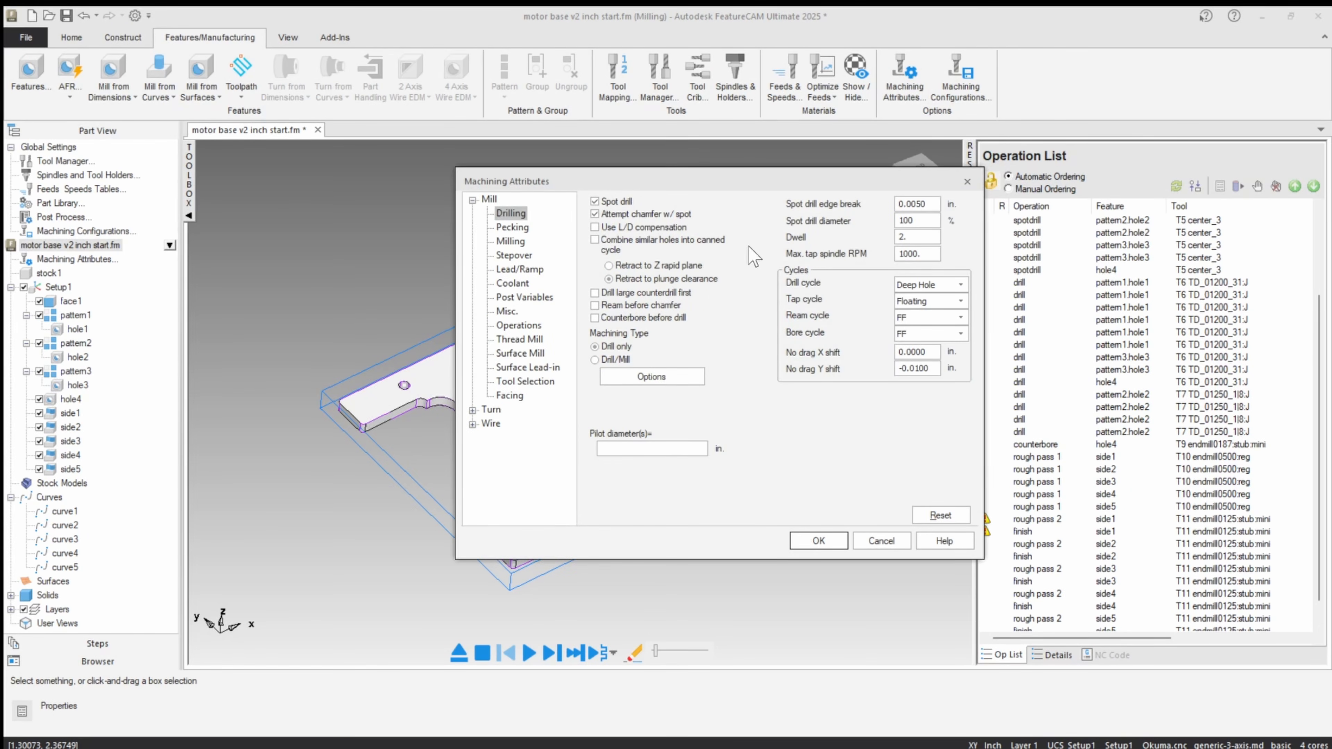
pyautogui.moveTo(772, 183); pyautogui.dragTo(652, 158)
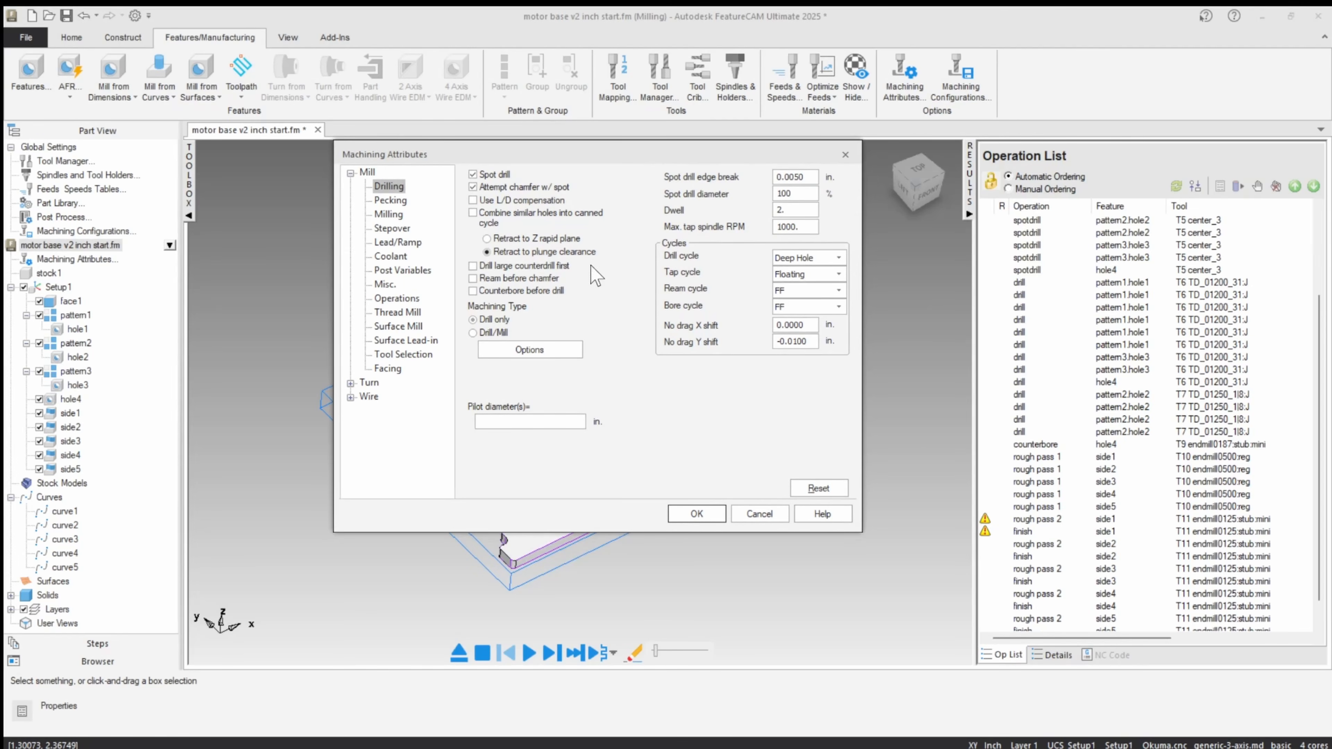
pyautogui.click(389, 202)
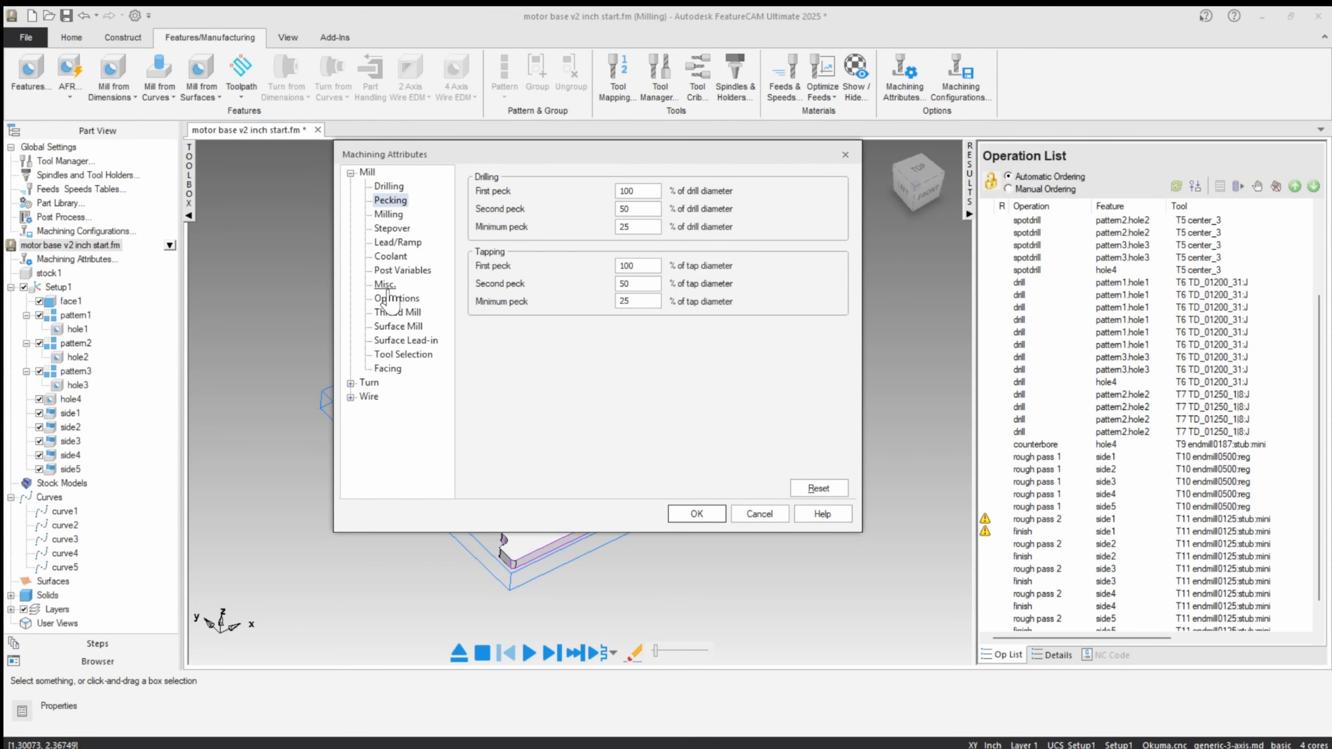
# Step: Review the default milling stepover attributes, including the rough pass depth and the spiral stepover percentage, and close the machining attributes
pyautogui.click(391, 228)
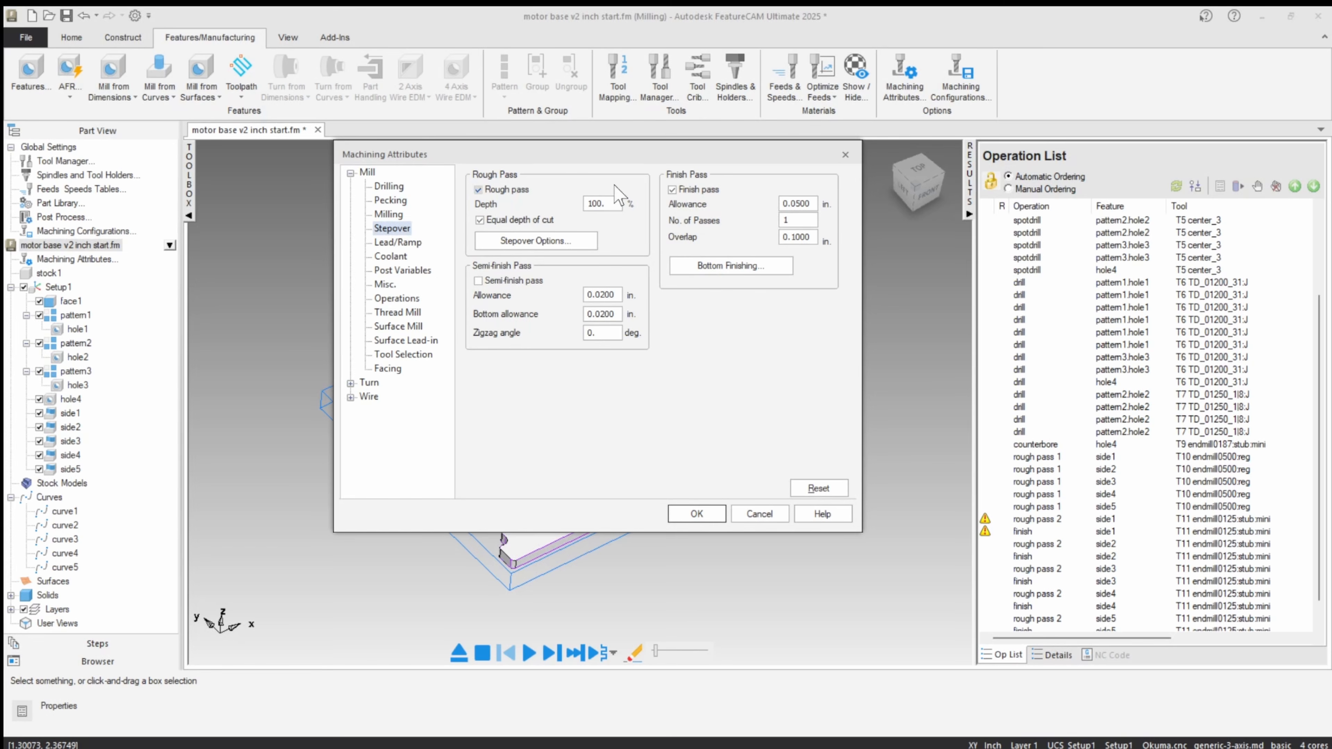
pyautogui.click(619, 204)
pyautogui.doubleClick(619, 204)
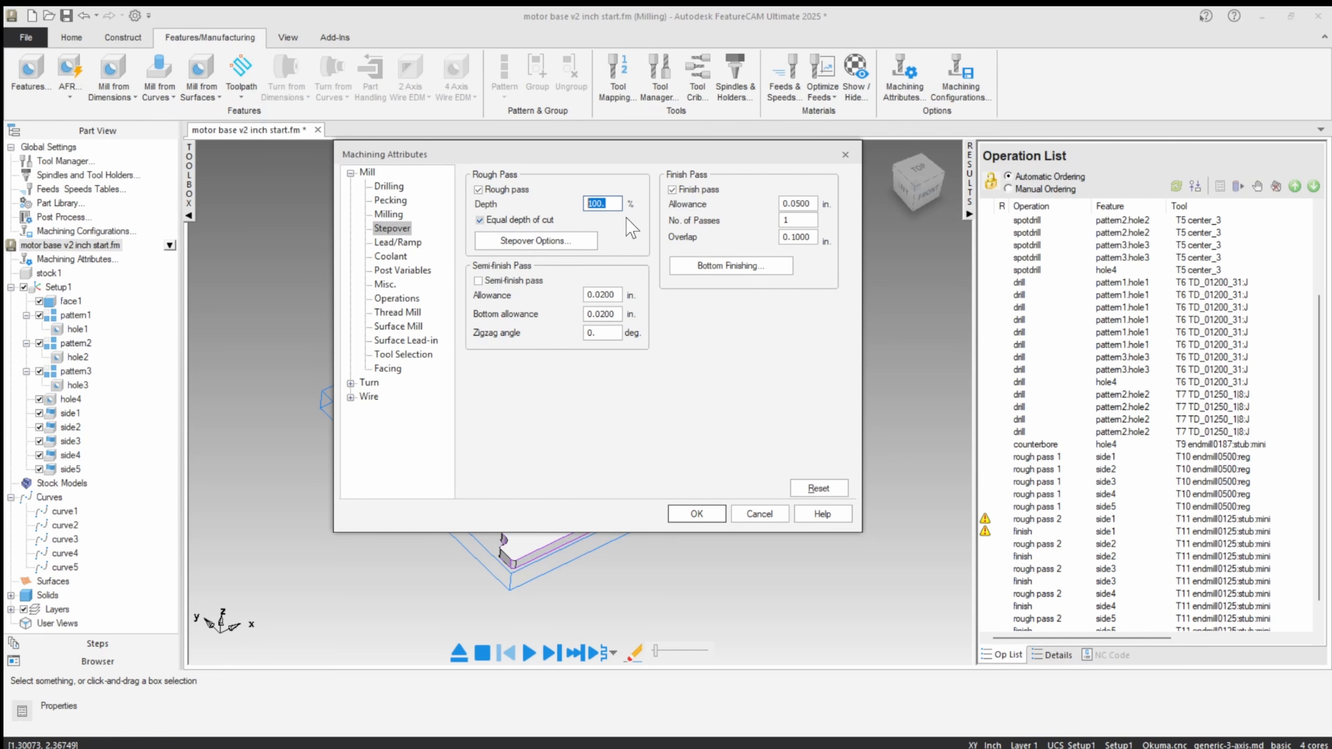
pyautogui.click(553, 242)
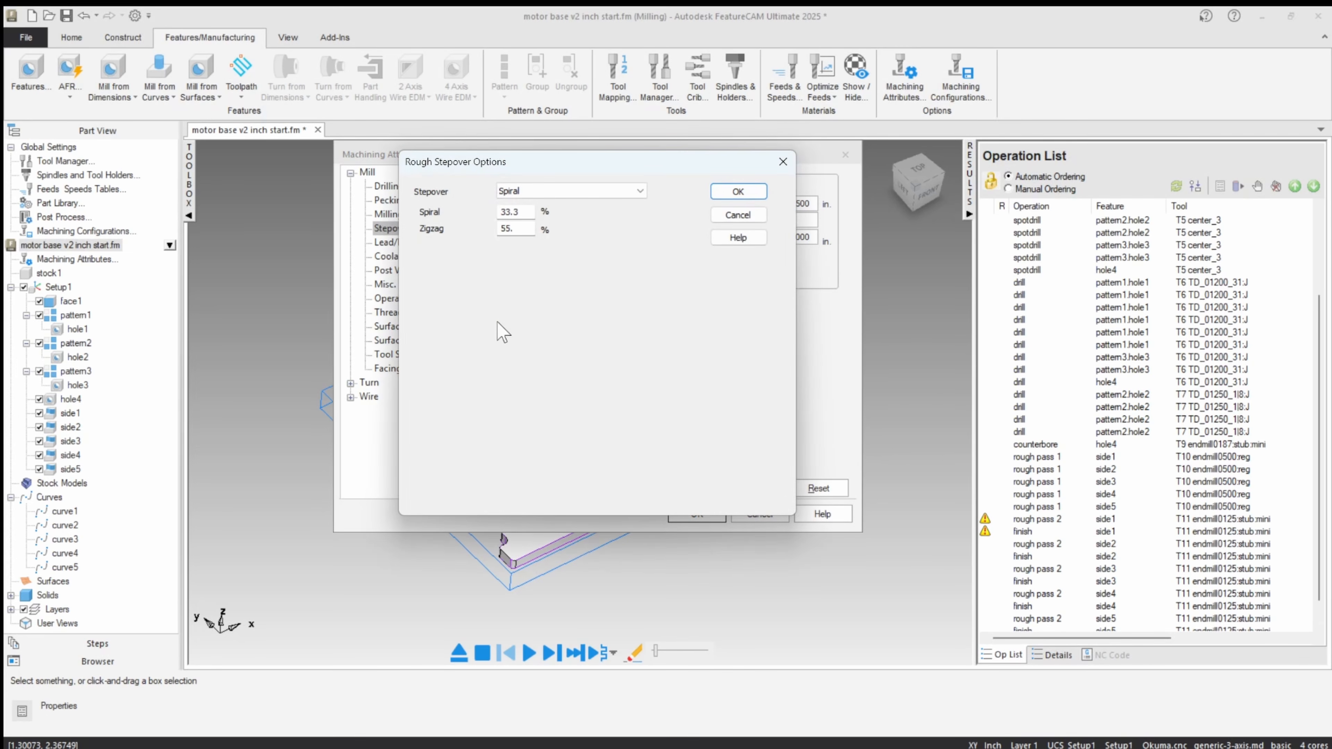
pyautogui.moveTo(529, 213); pyautogui.dragTo(424, 215)
pyautogui.click(783, 161)
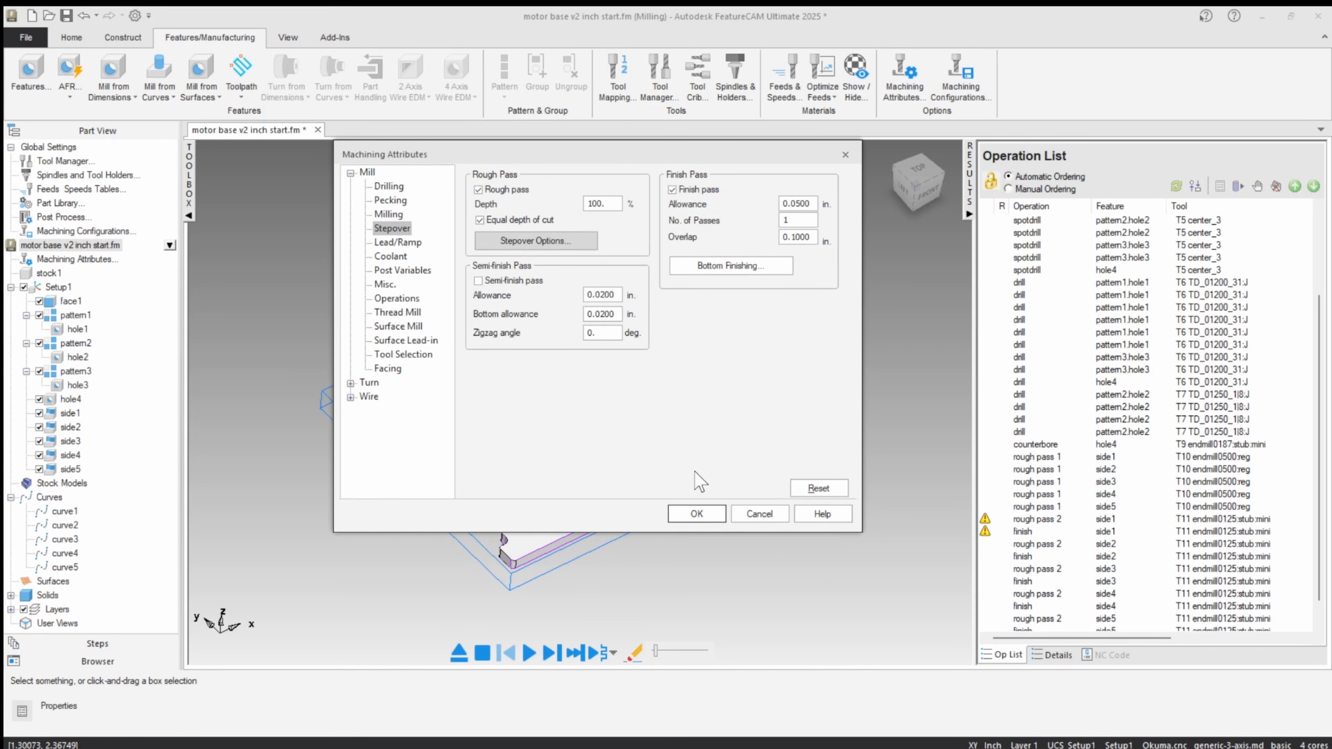
pyautogui.click(690, 514)
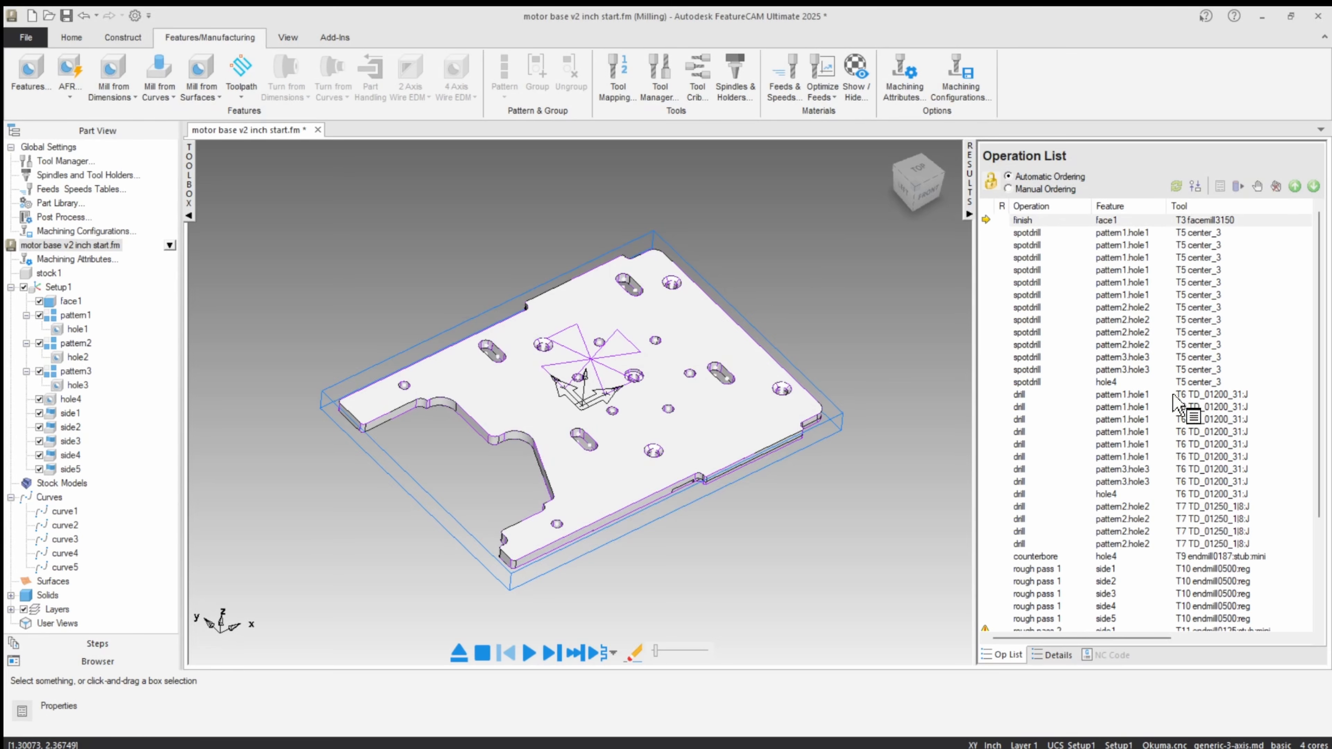
# Step: Compare pattern1's hole diameter with the twist drill assigned to its drill operation, keeping the pattern's properties as they are
pyautogui.doubleClick(1116, 394)
pyautogui.click(806, 409)
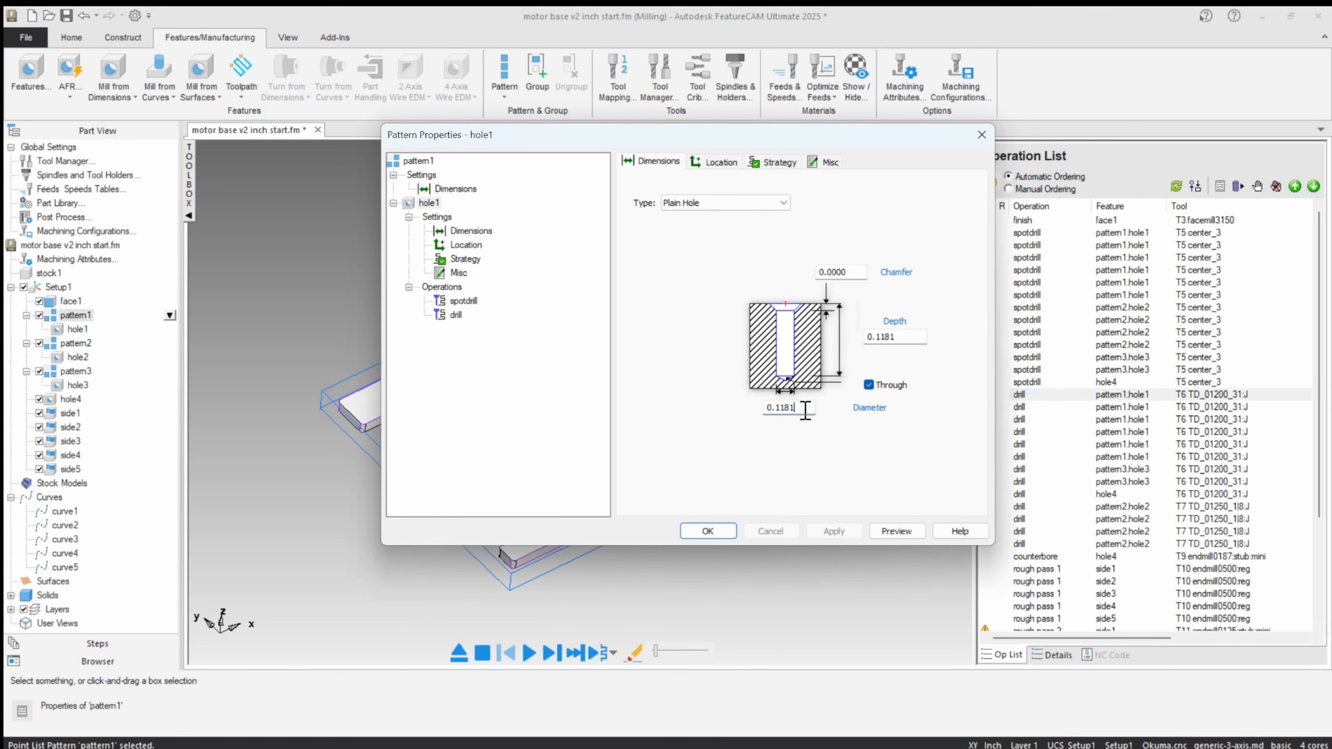
pyautogui.moveTo(805, 408); pyautogui.dragTo(745, 410)
pyautogui.click(456, 315)
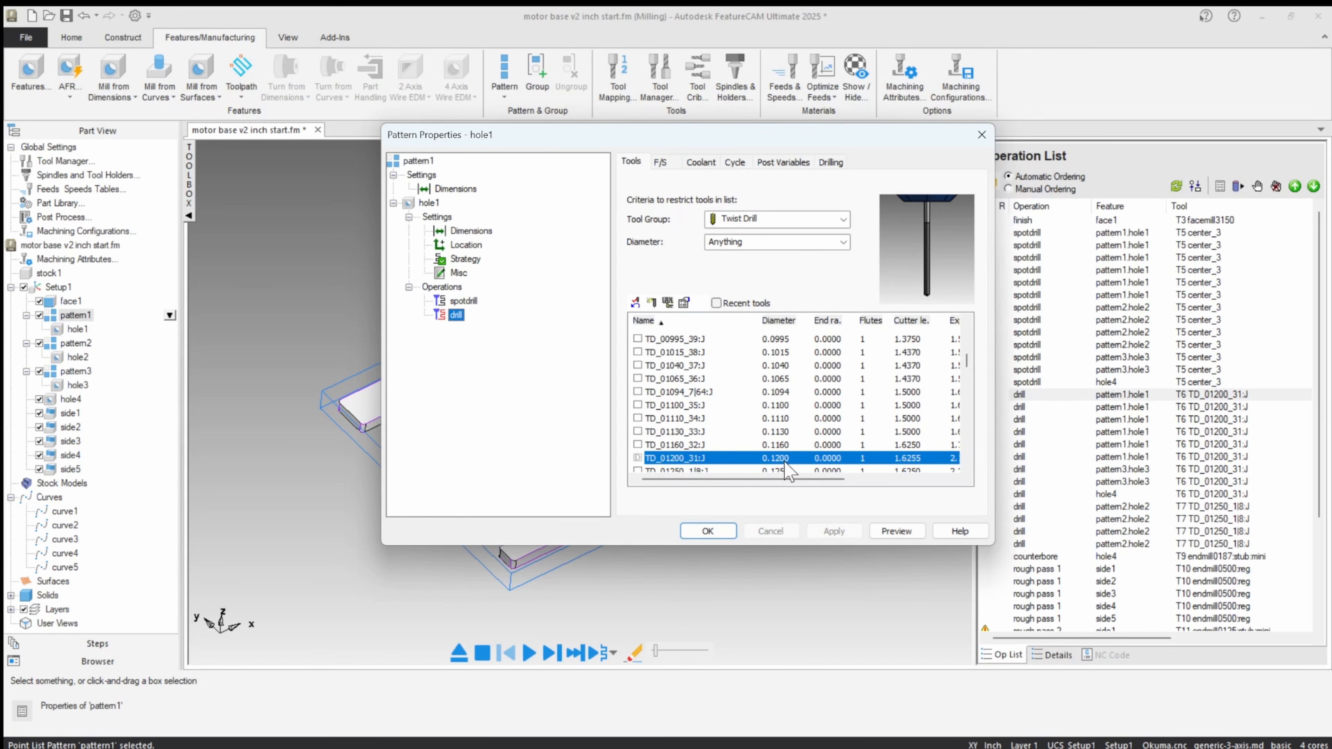
pyautogui.click(708, 530)
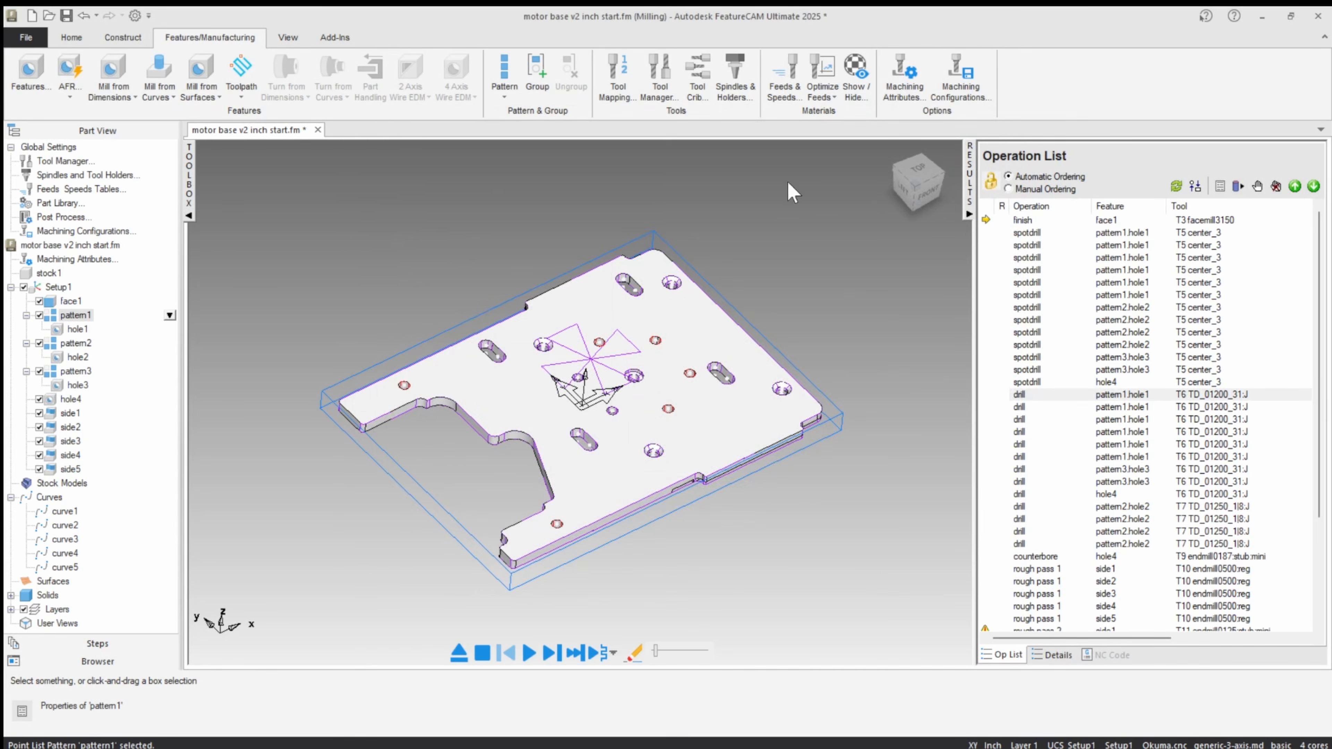
# Step: Set the tool diameter tolerance for milling tool selection to 0.001 in. and read the error on pattern1's first drill operation
pyautogui.click(903, 76)
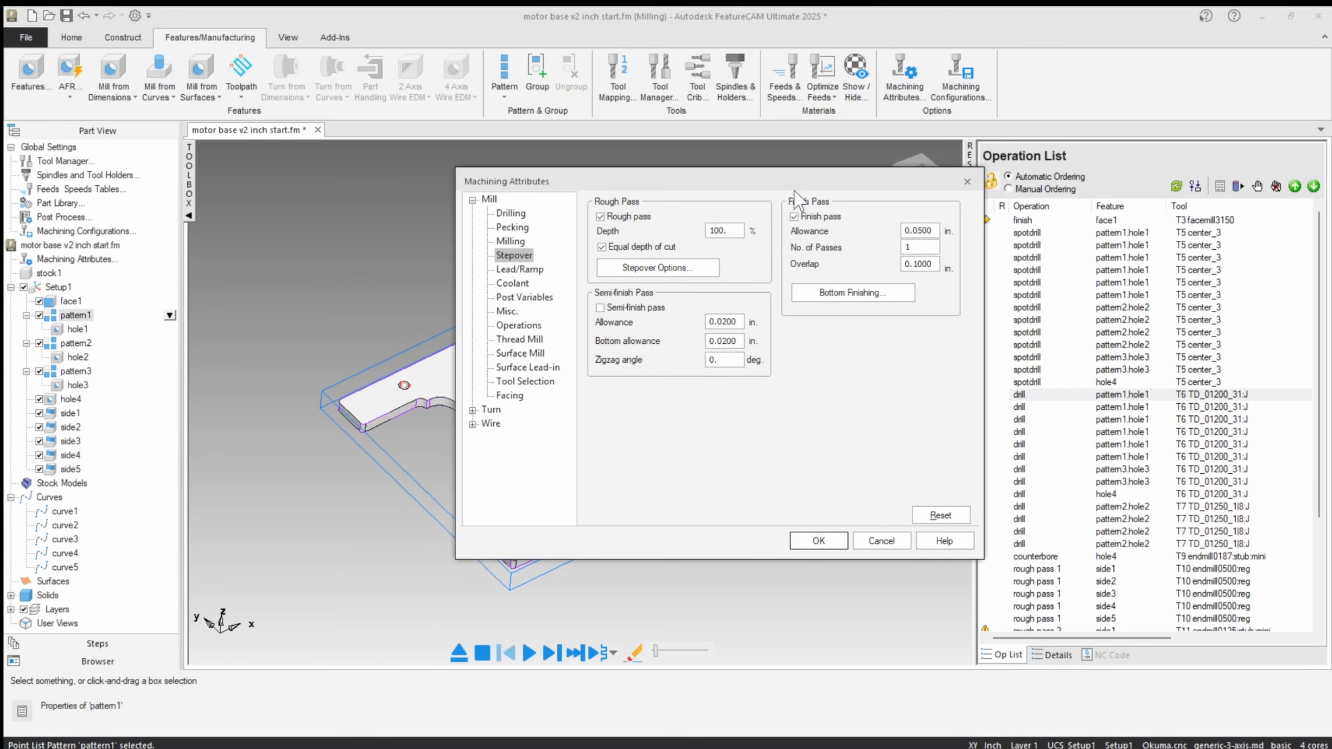
pyautogui.click(526, 381)
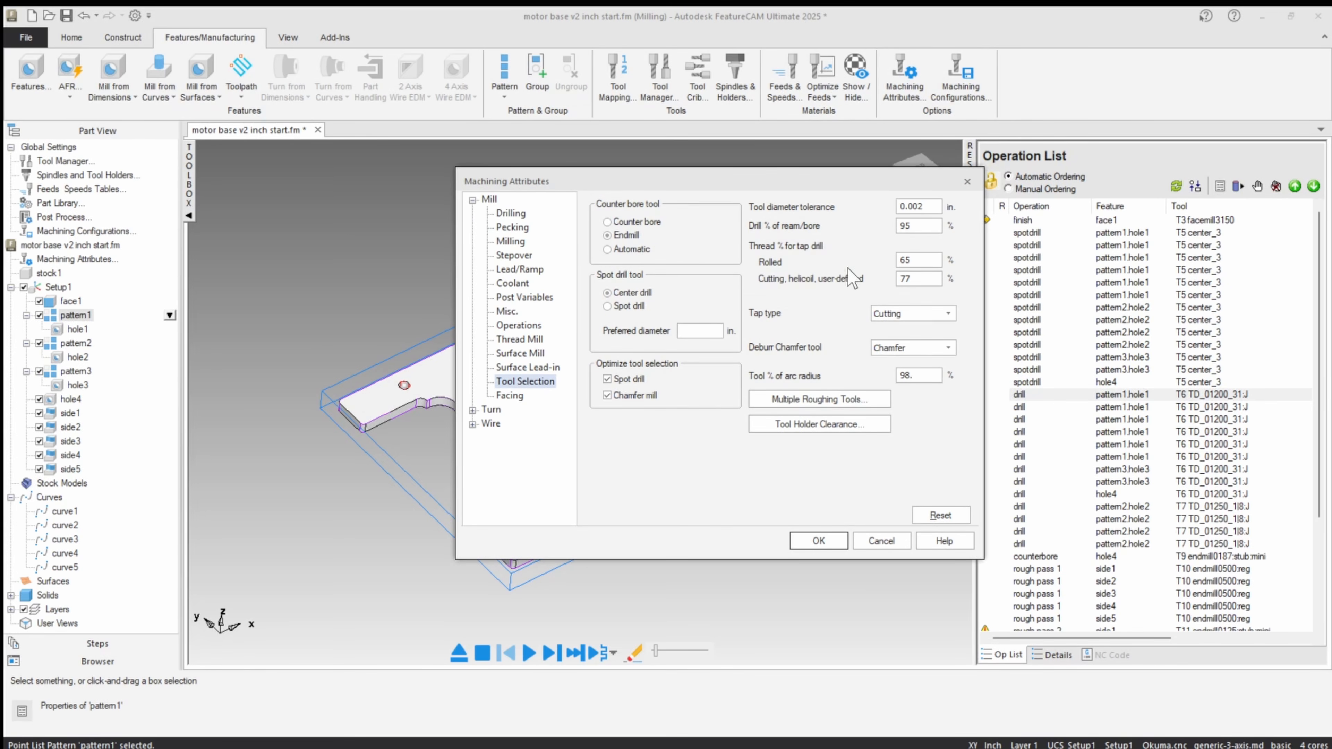
pyautogui.doubleClick(922, 206)
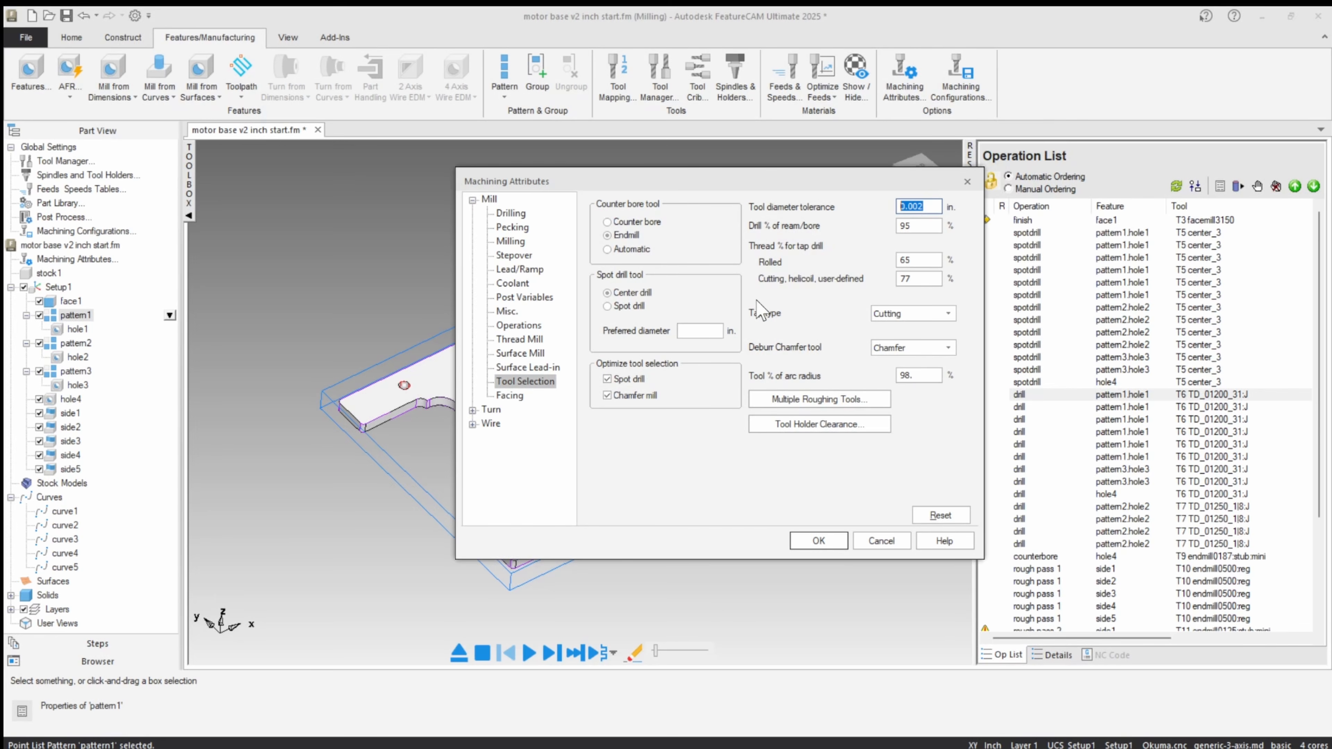
pyautogui.write('.001')
pyautogui.click(818, 540)
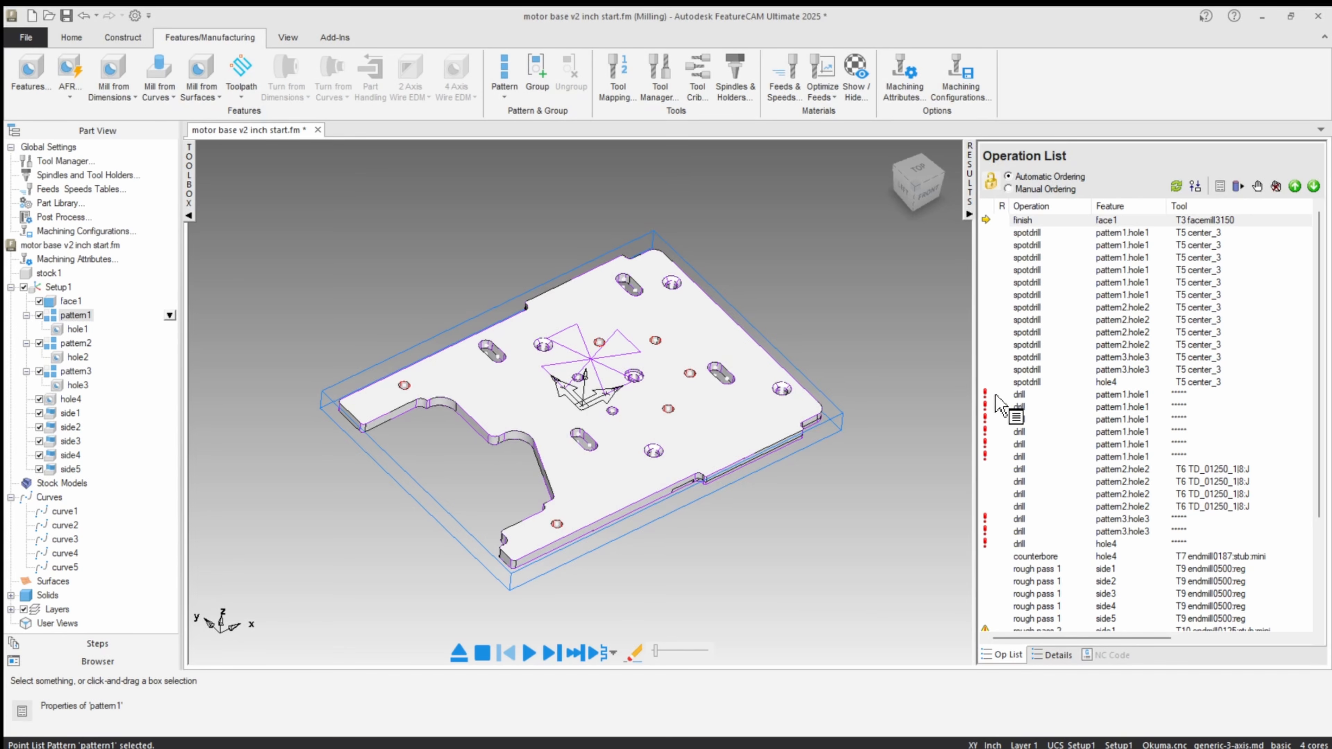
pyautogui.moveTo(991, 401)
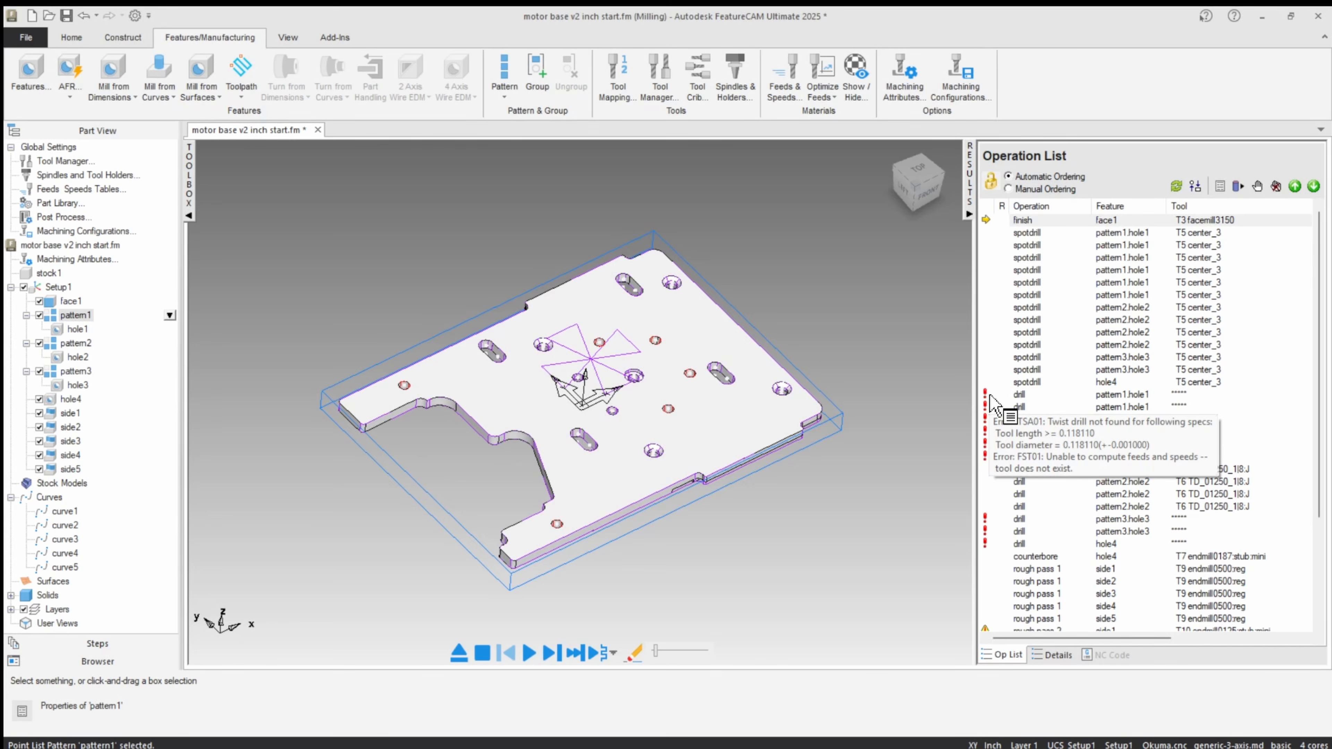
# Step: Return the tool diameter tolerance in the milling tool selection attributes to 0.002 in
pyautogui.click(903, 76)
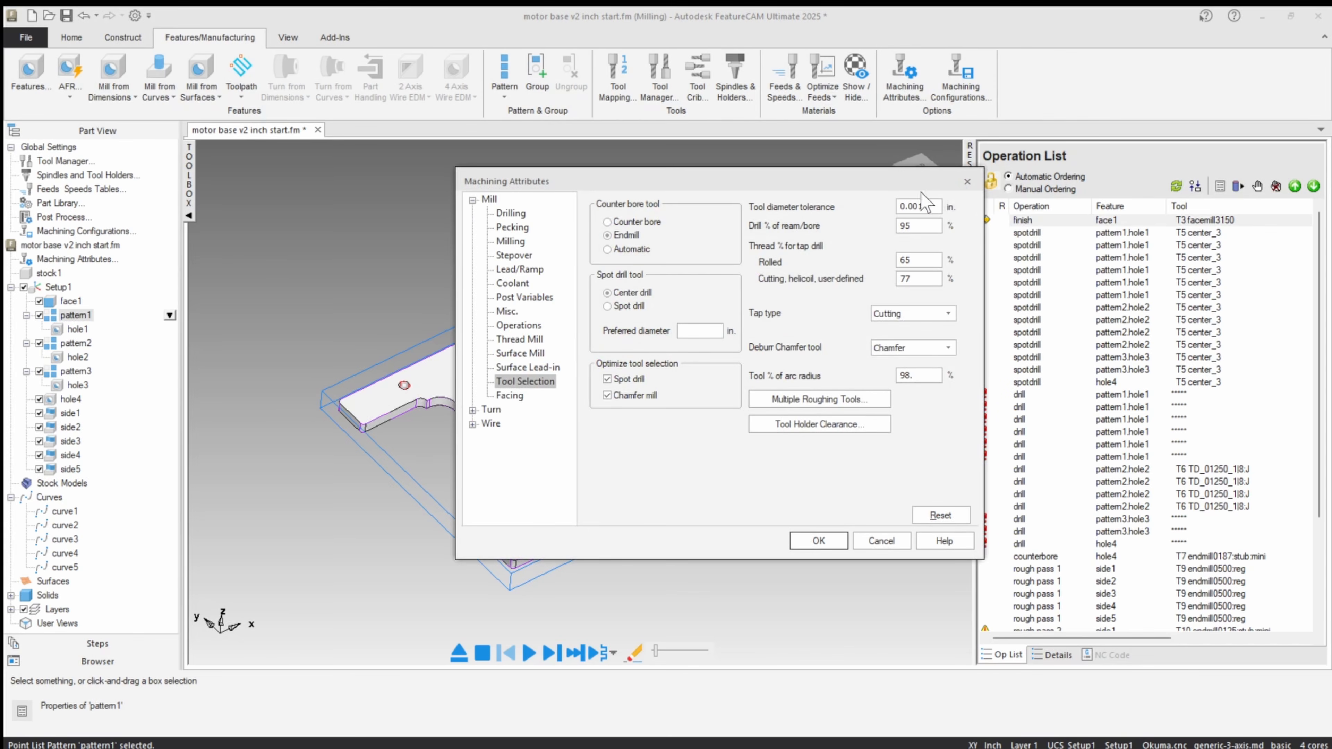
pyautogui.click(934, 207)
pyautogui.press('BackSpace')
pyautogui.click(818, 540)
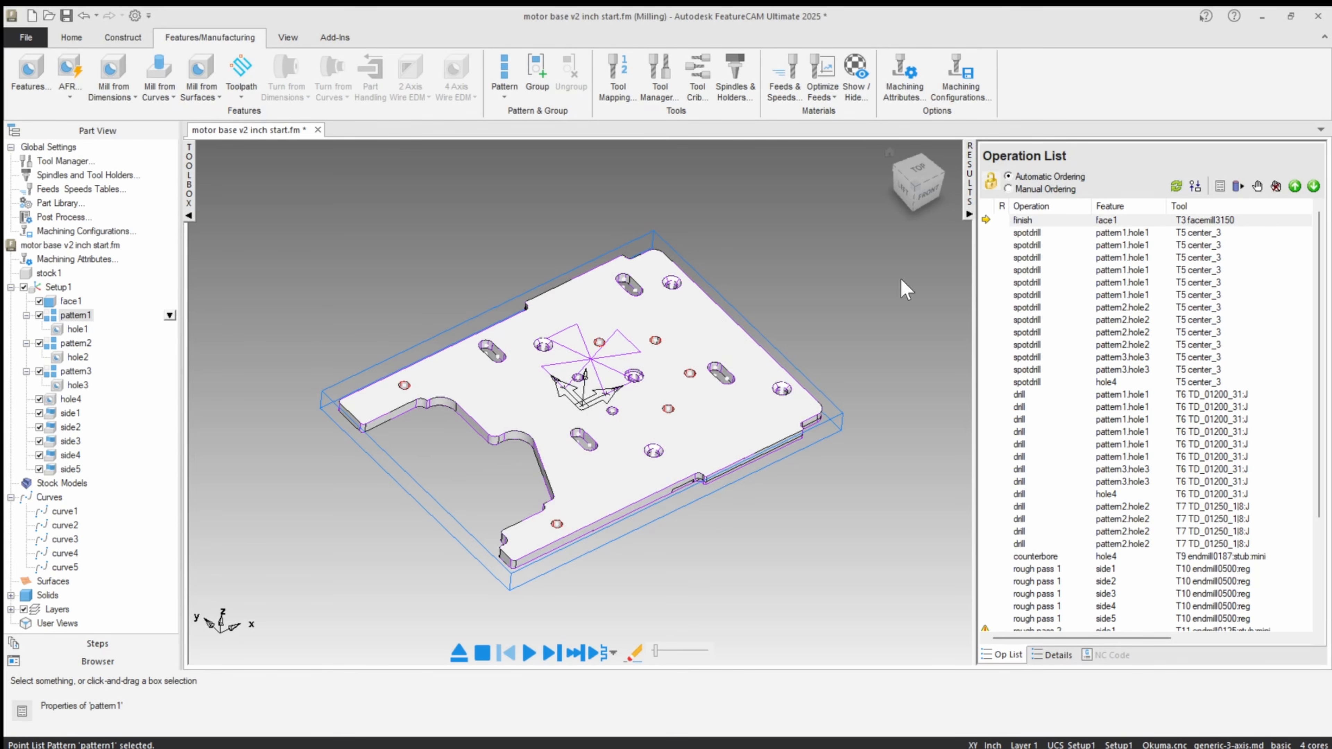
pyautogui.moveTo(574, 341)
pyautogui.mouseDown(button='middle')
pyautogui.moveTo(536, 308)
pyautogui.moveTo(574, 347)
pyautogui.mouseUp(button='middle')
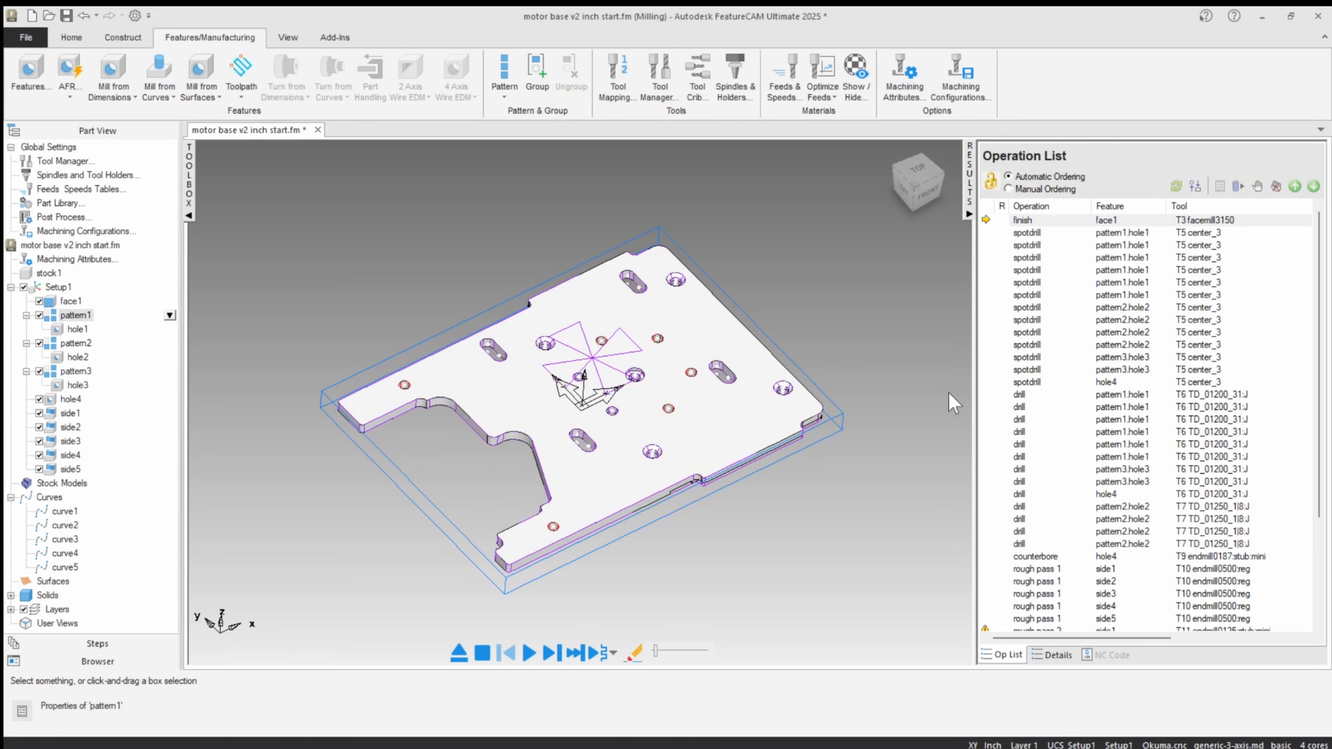
# Step: Check side1's second rough pass warning, and set the minimum diameter for automatically chosen milling roughing tools to 0.0938 in
pyautogui.scroll(-4, 1028, 519)
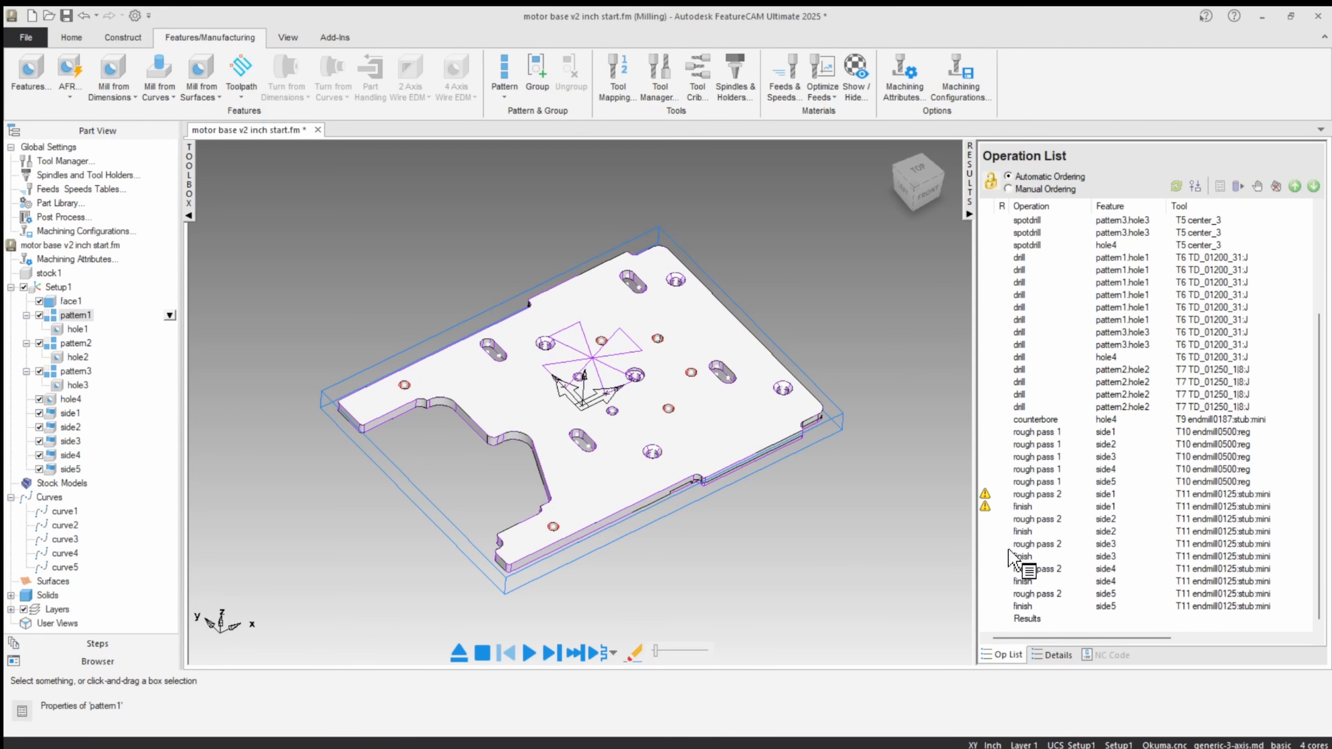
pyautogui.moveTo(986, 504)
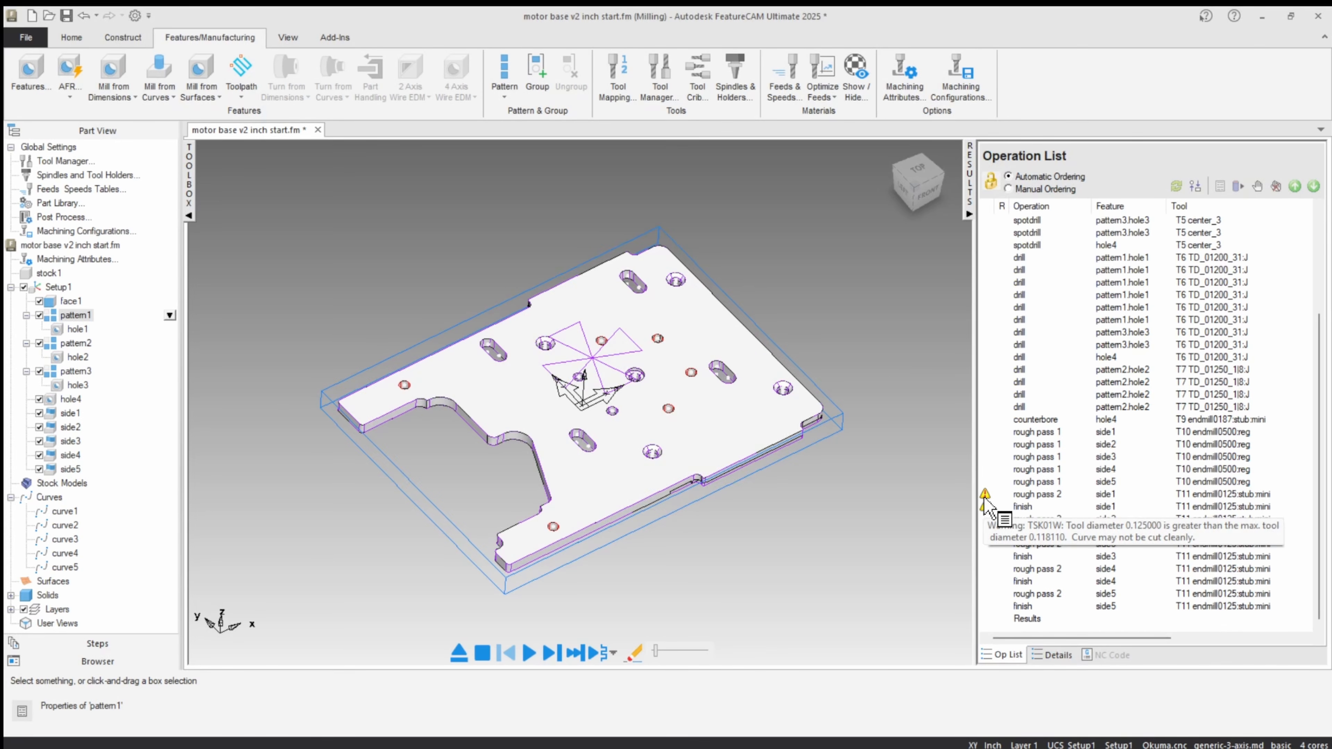
pyautogui.click(903, 78)
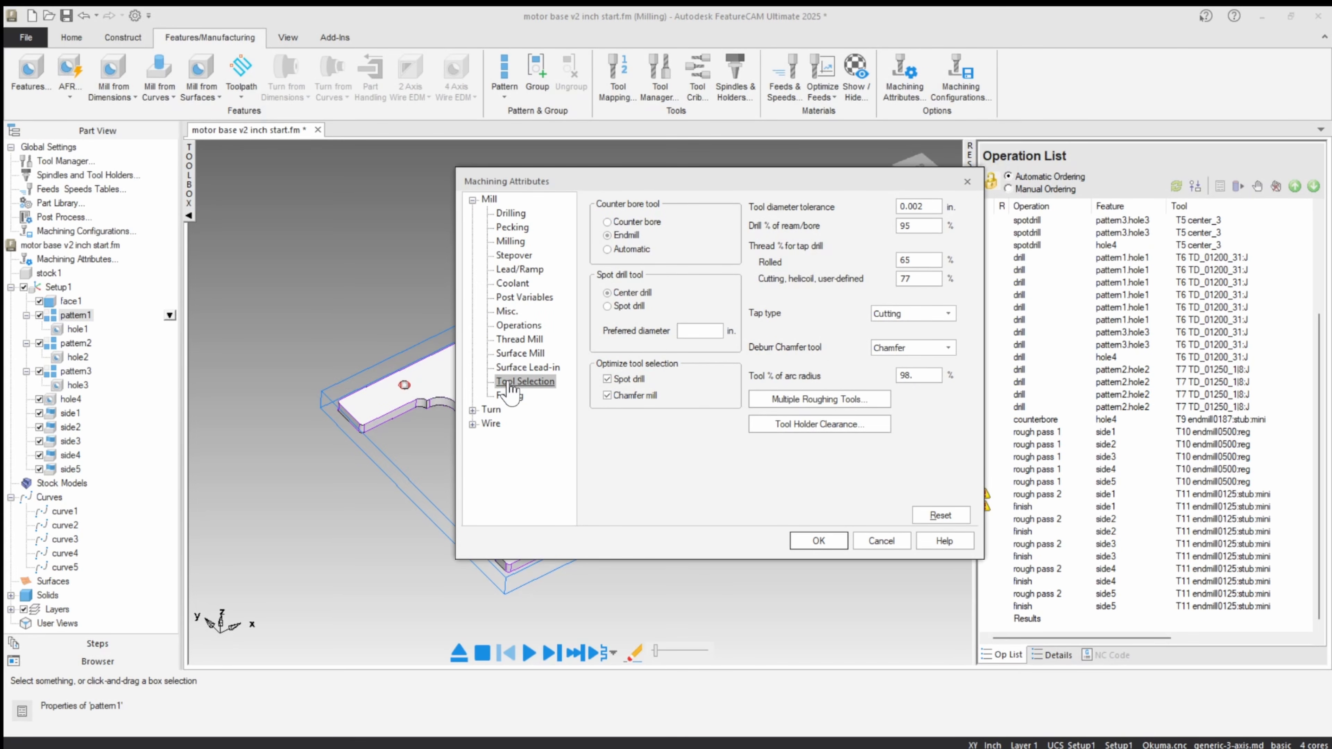
pyautogui.click(784, 400)
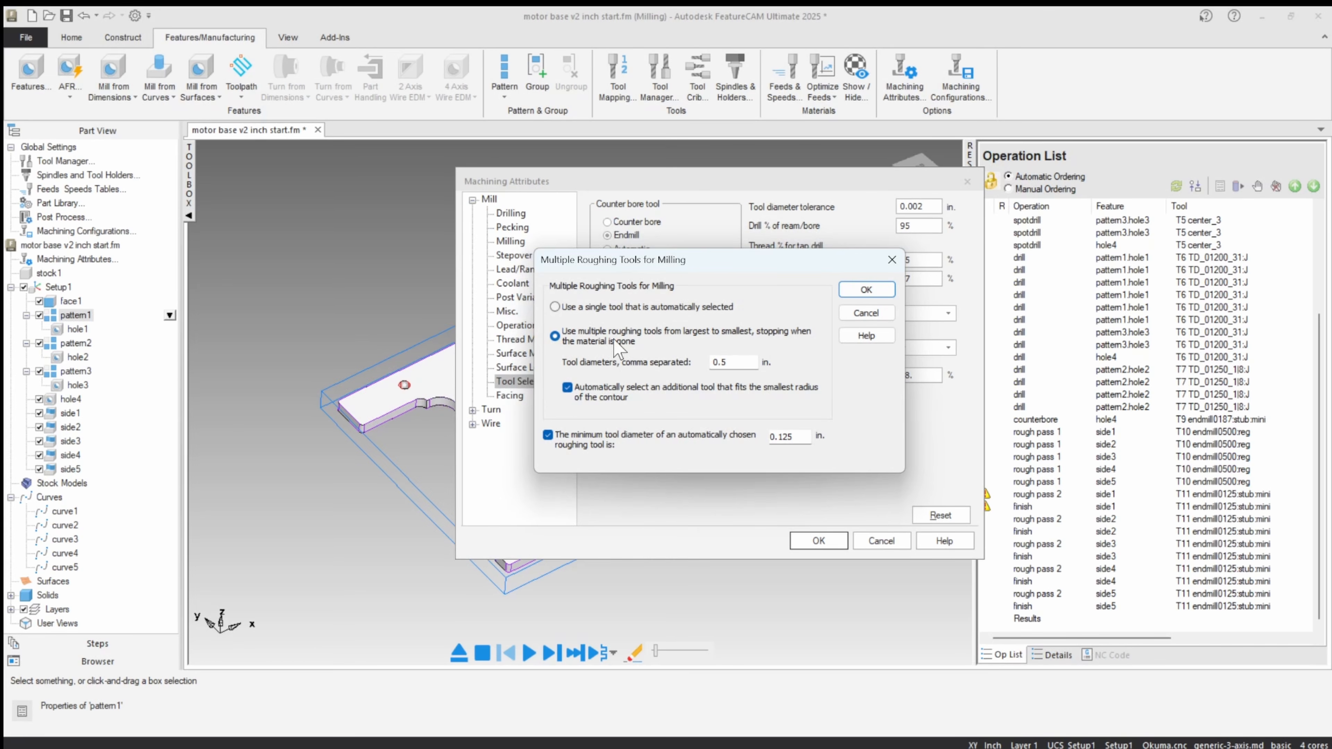
pyautogui.doubleClick(737, 363)
pyautogui.doubleClick(796, 439)
pyautogui.write('.0938')
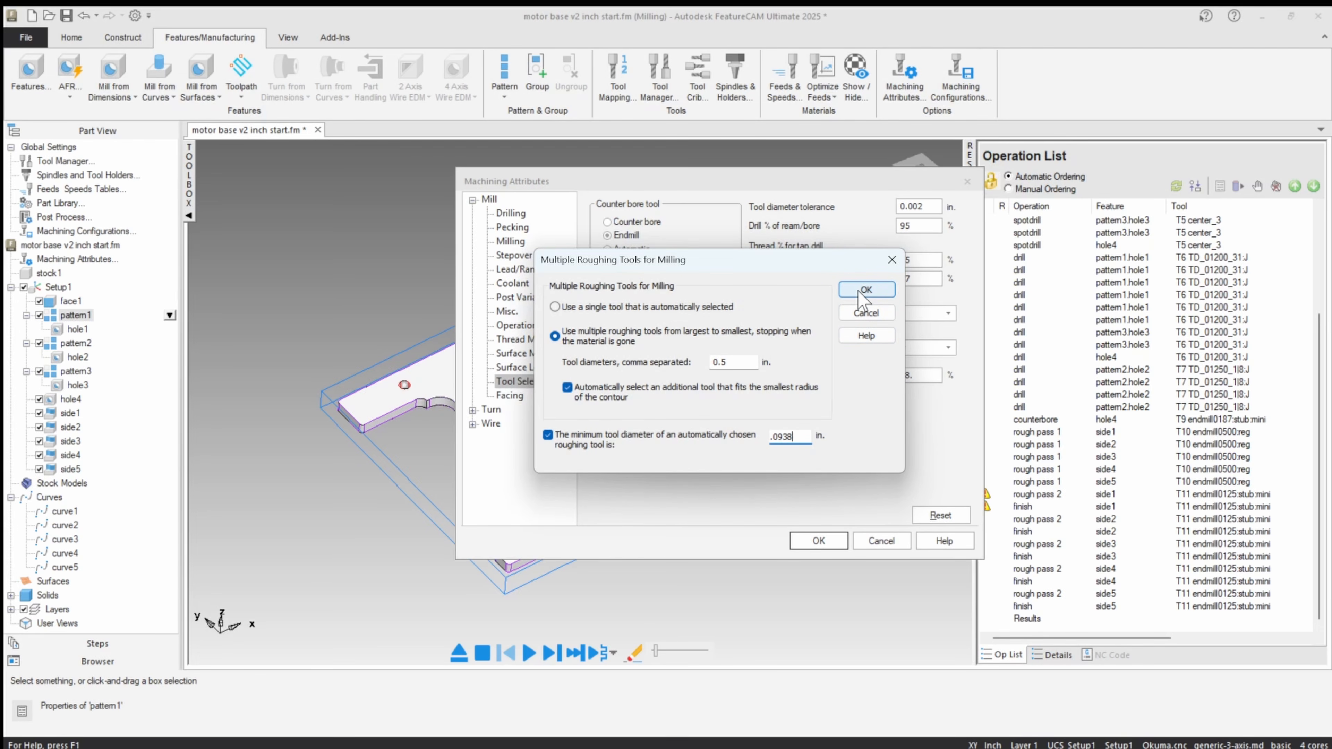
pyautogui.click(864, 292)
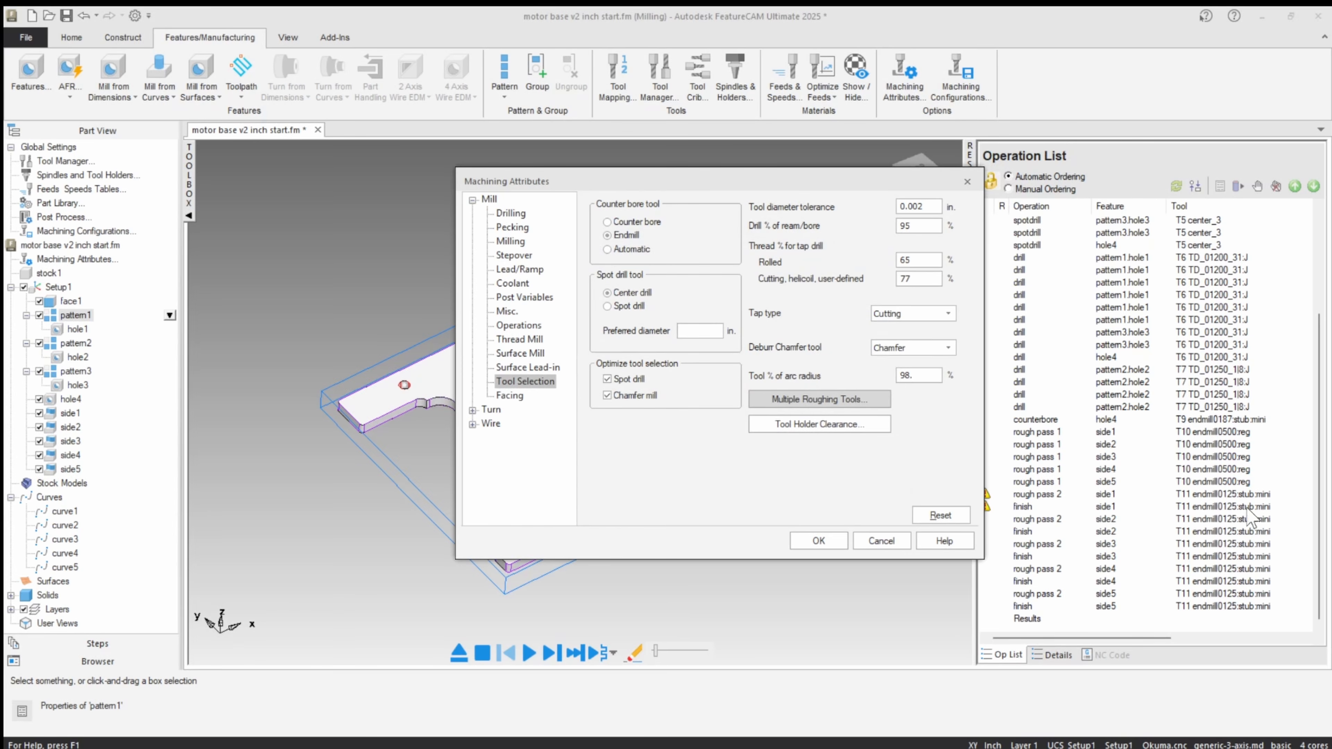
pyautogui.click(816, 542)
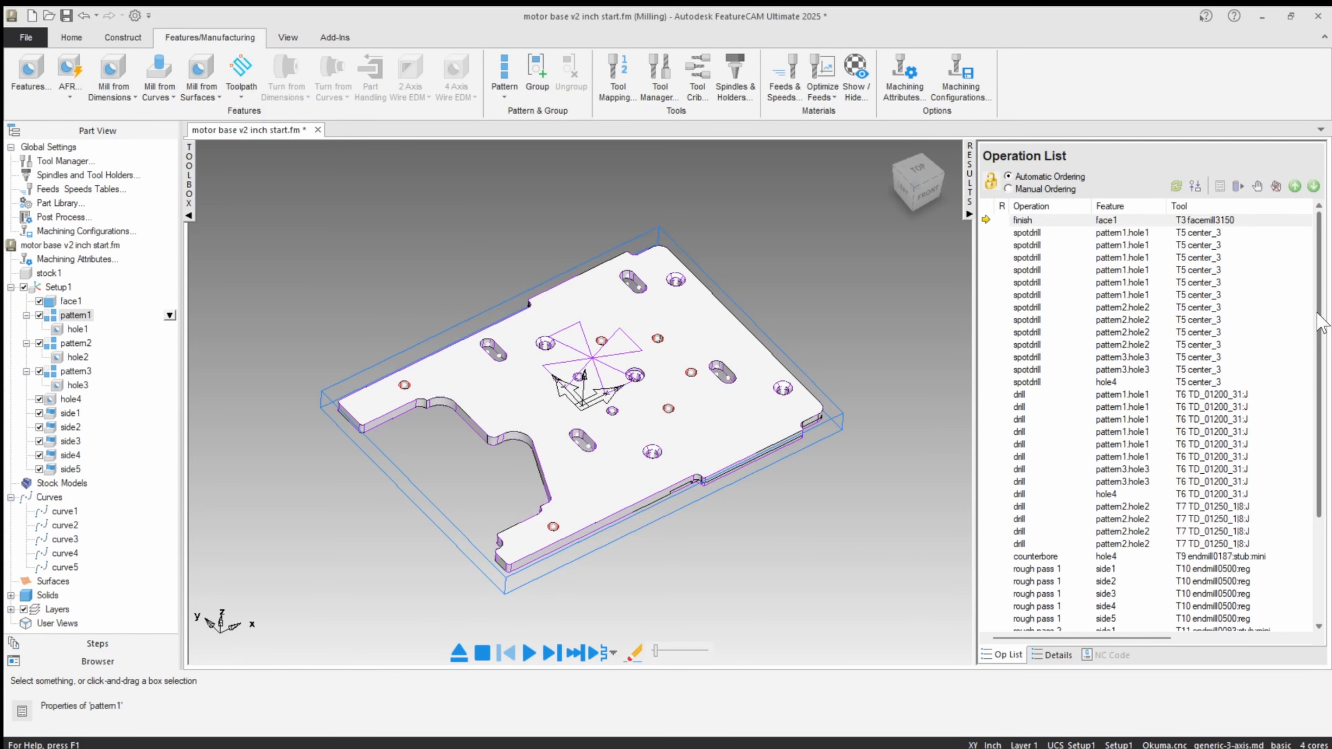
# Step: Compare the end mills assigned to side1's second rough pass and finish operation in the operation list
pyautogui.scroll(-4, 1324, 336)
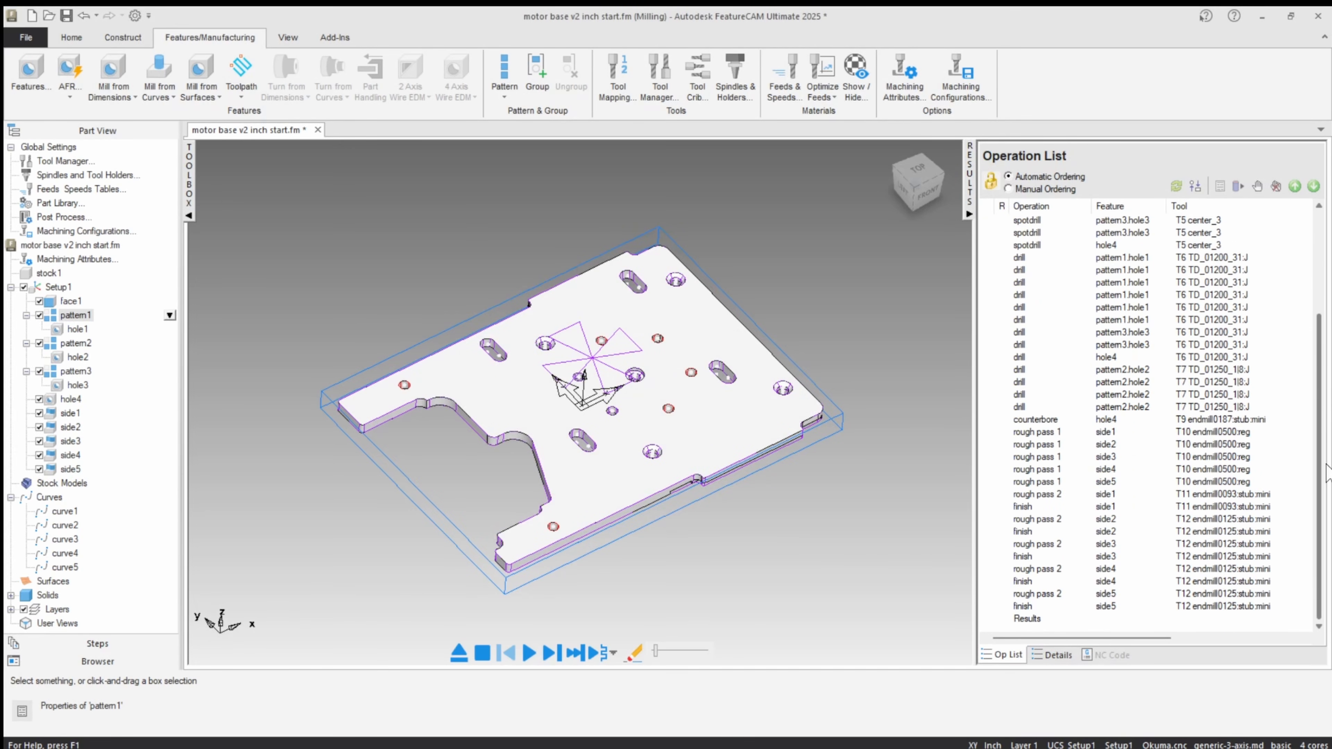
pyautogui.click(1199, 496)
pyautogui.click(1198, 507)
pyautogui.click(1198, 495)
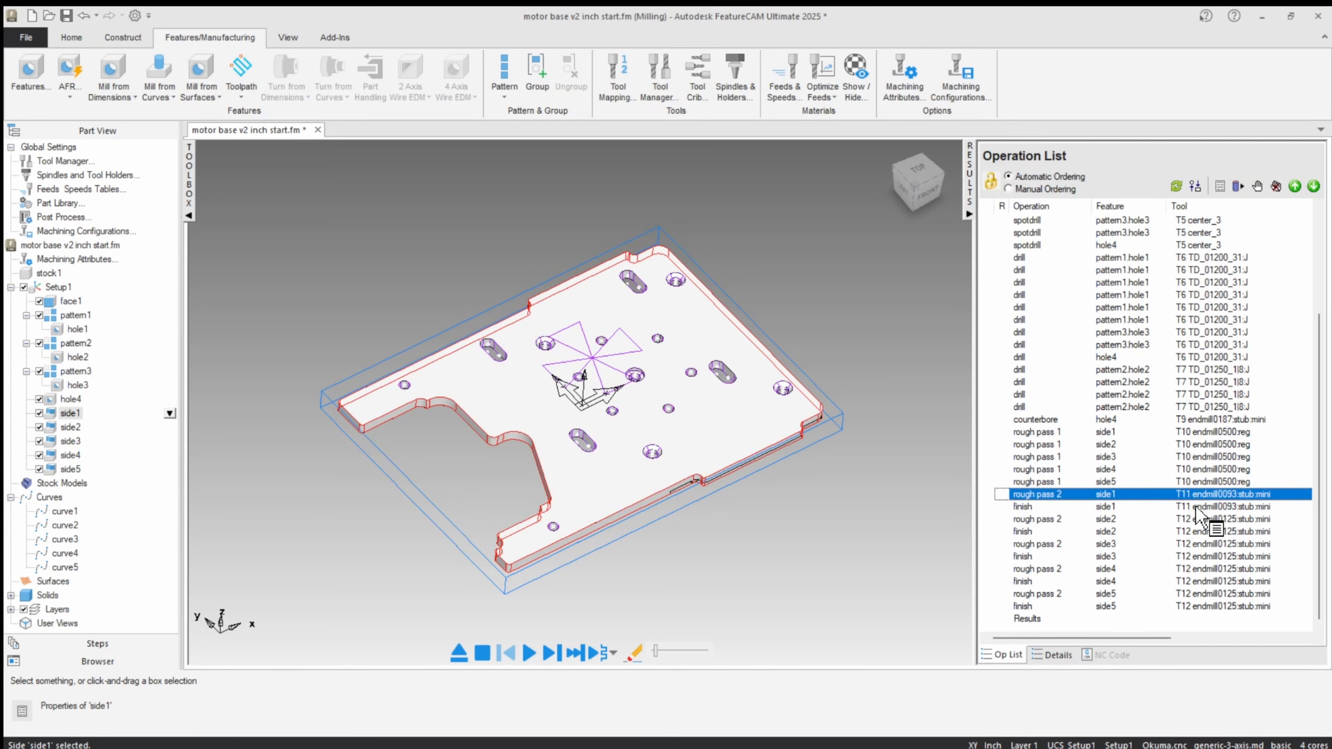
pyautogui.click(1197, 508)
pyautogui.click(1196, 495)
pyautogui.click(1197, 505)
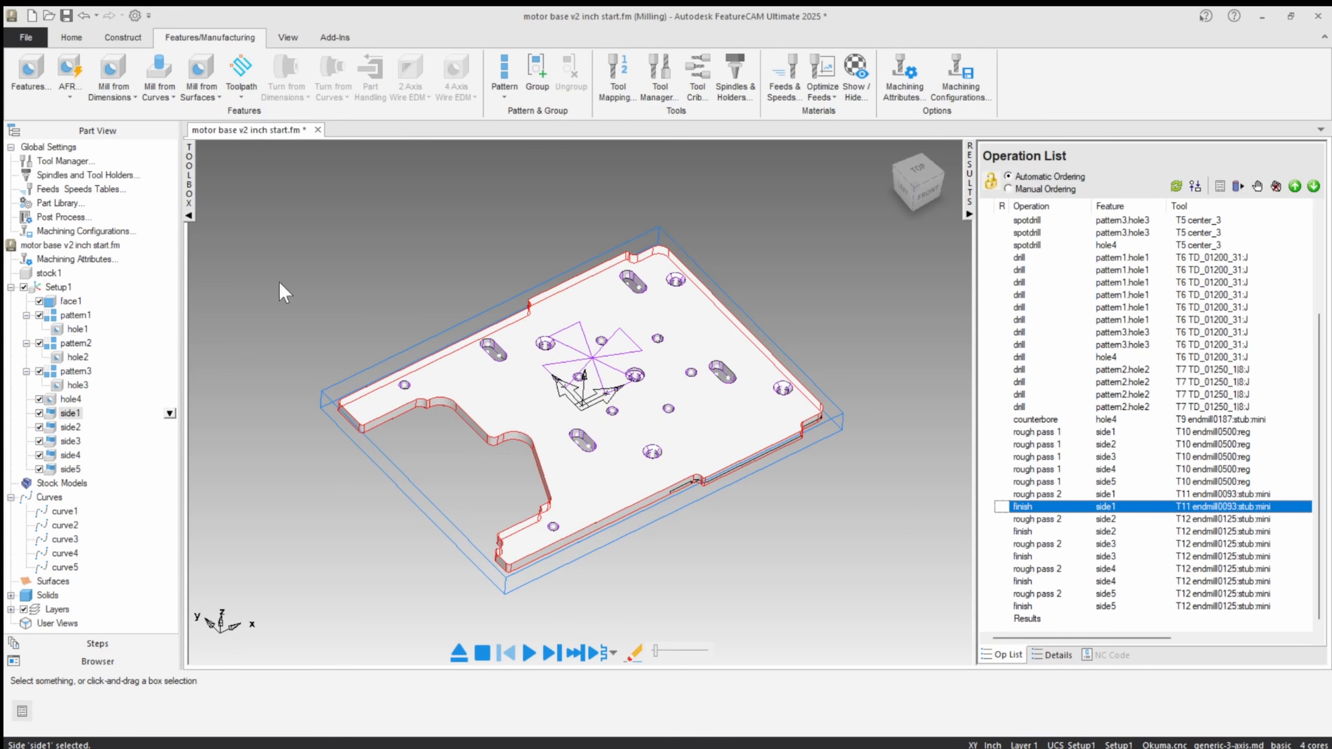
# Step: Set the simulation mode to Centerline and try to view the NC code
pyautogui.click(73, 38)
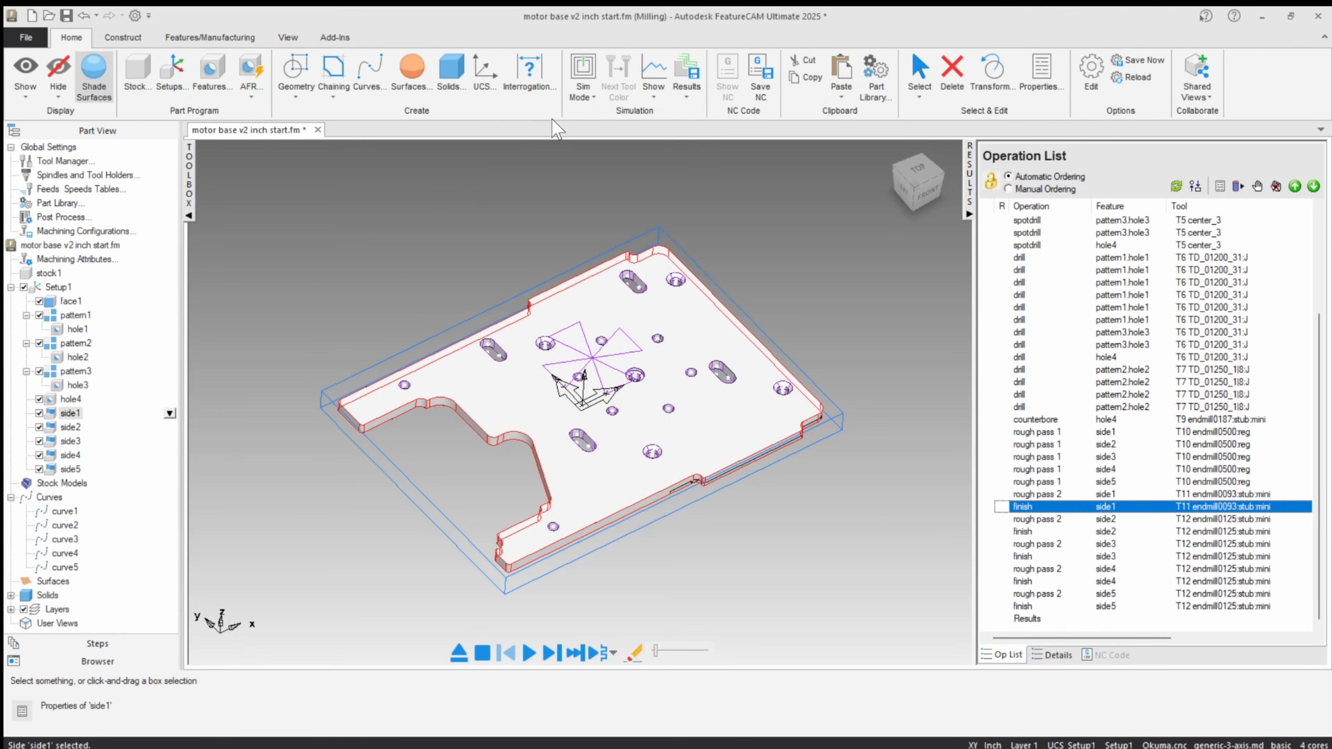
pyautogui.click(582, 84)
pyautogui.click(586, 121)
pyautogui.click(1107, 659)
pyautogui.click(1108, 654)
pyautogui.click(1108, 654)
pyautogui.click(583, 92)
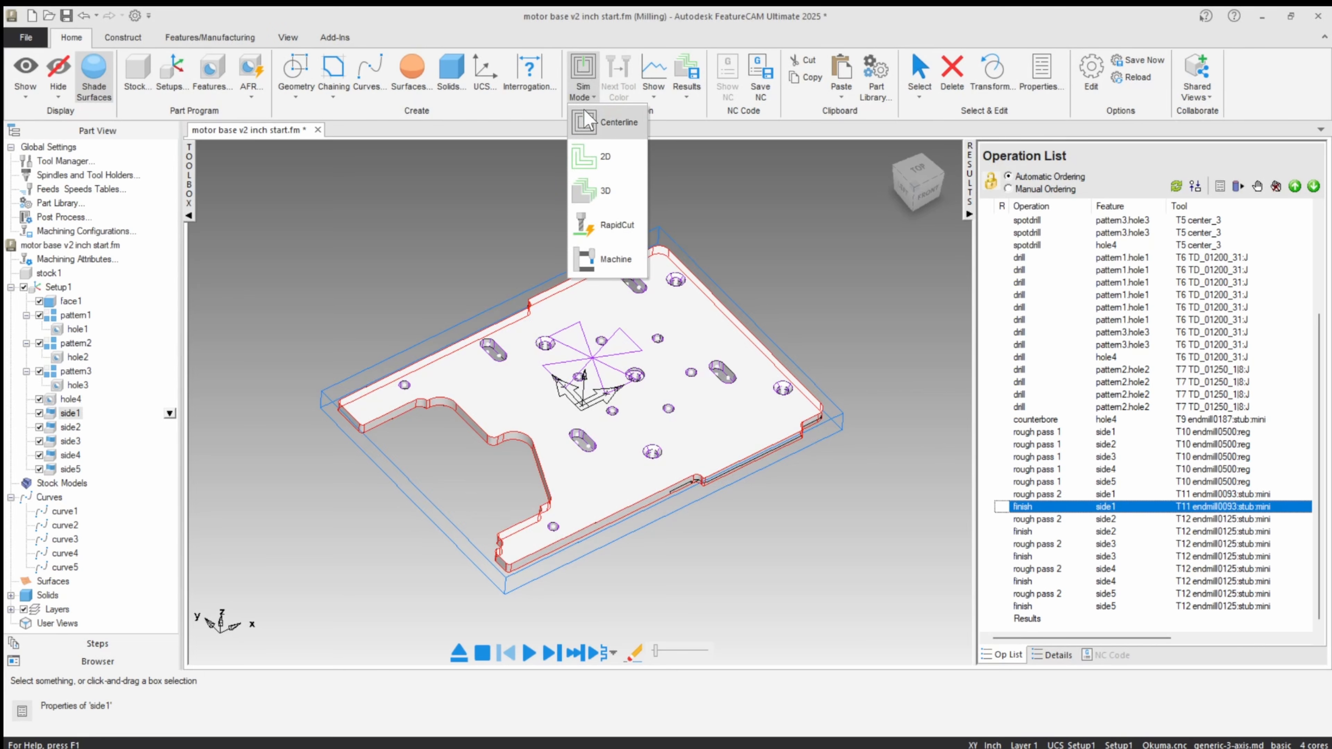
pyautogui.click(570, 211)
# Step: Run the centerline simulation of all operations and watch the toolpaths on the plate from several angles
pyautogui.click(528, 652)
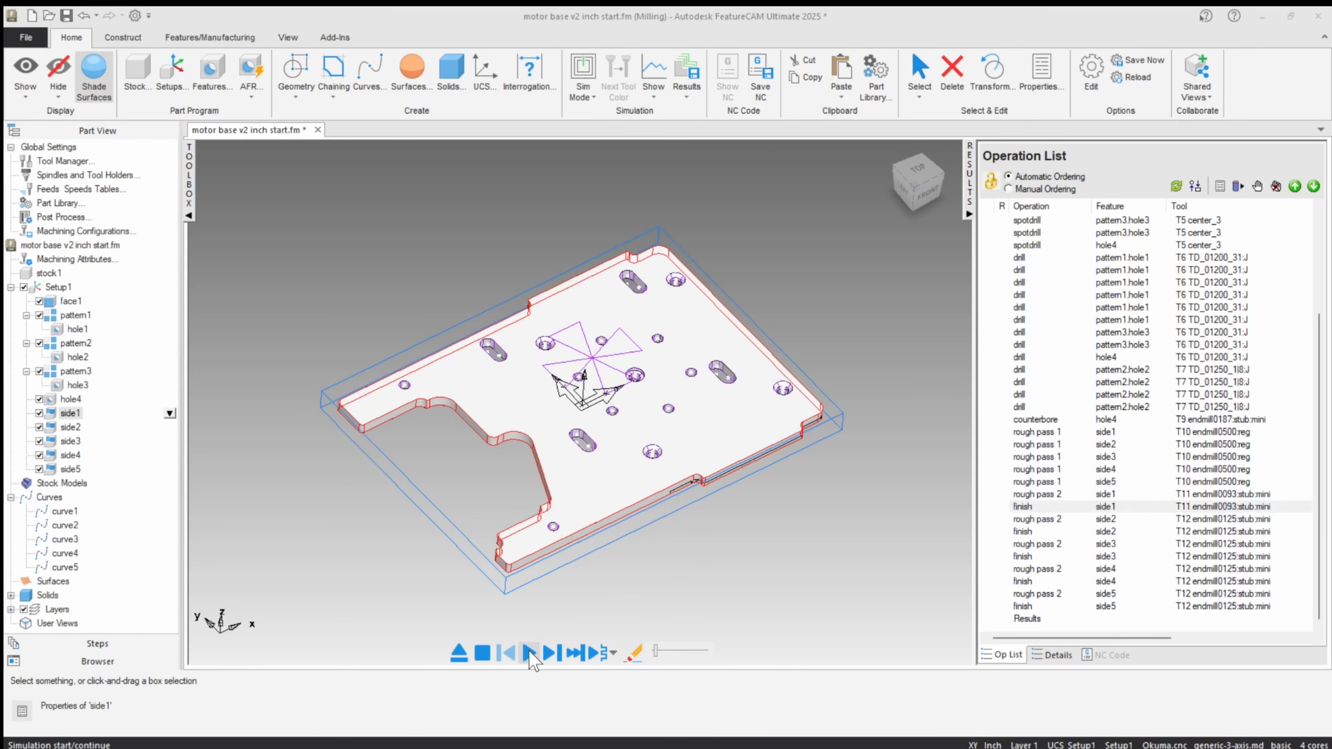
pyautogui.scroll(-3, 331, 336)
pyautogui.moveTo(336, 330); pyautogui.dragTo(334, 253, button='middle')
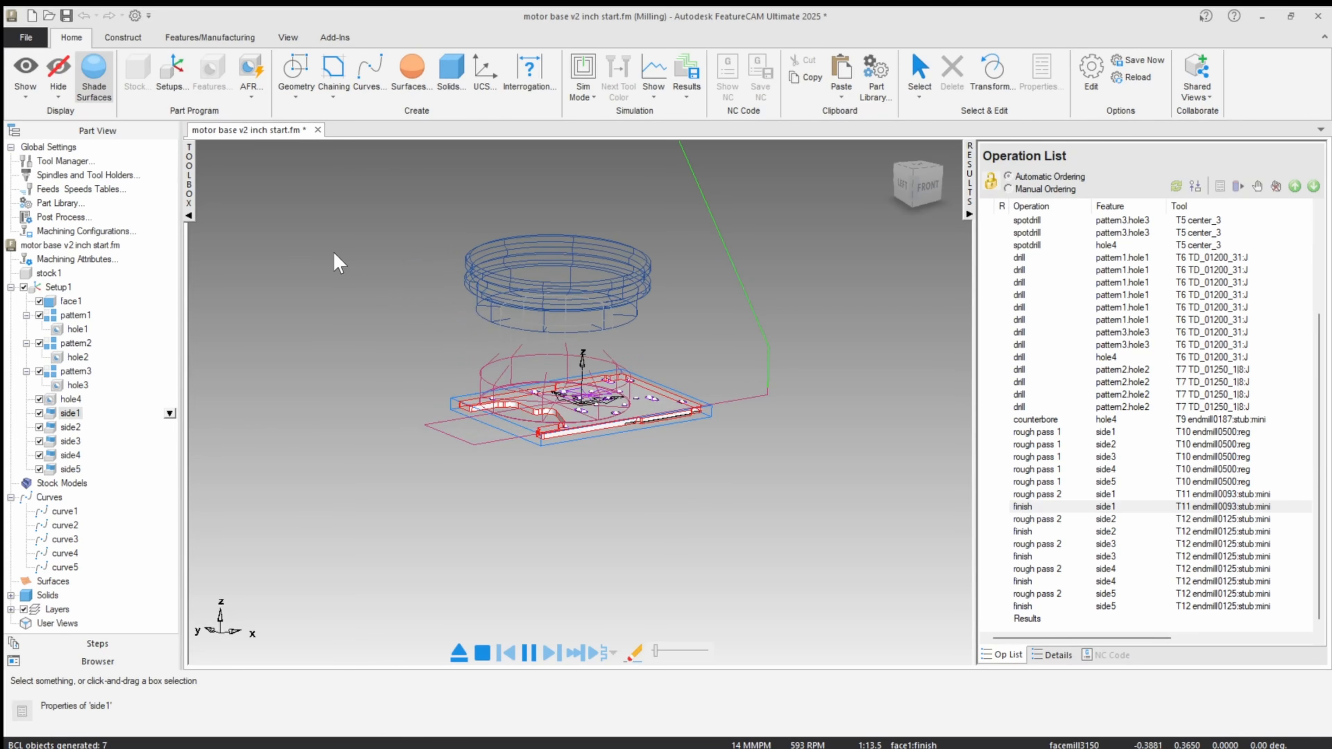
pyautogui.moveTo(743, 209); pyautogui.dragTo(649, 455, button='middle')
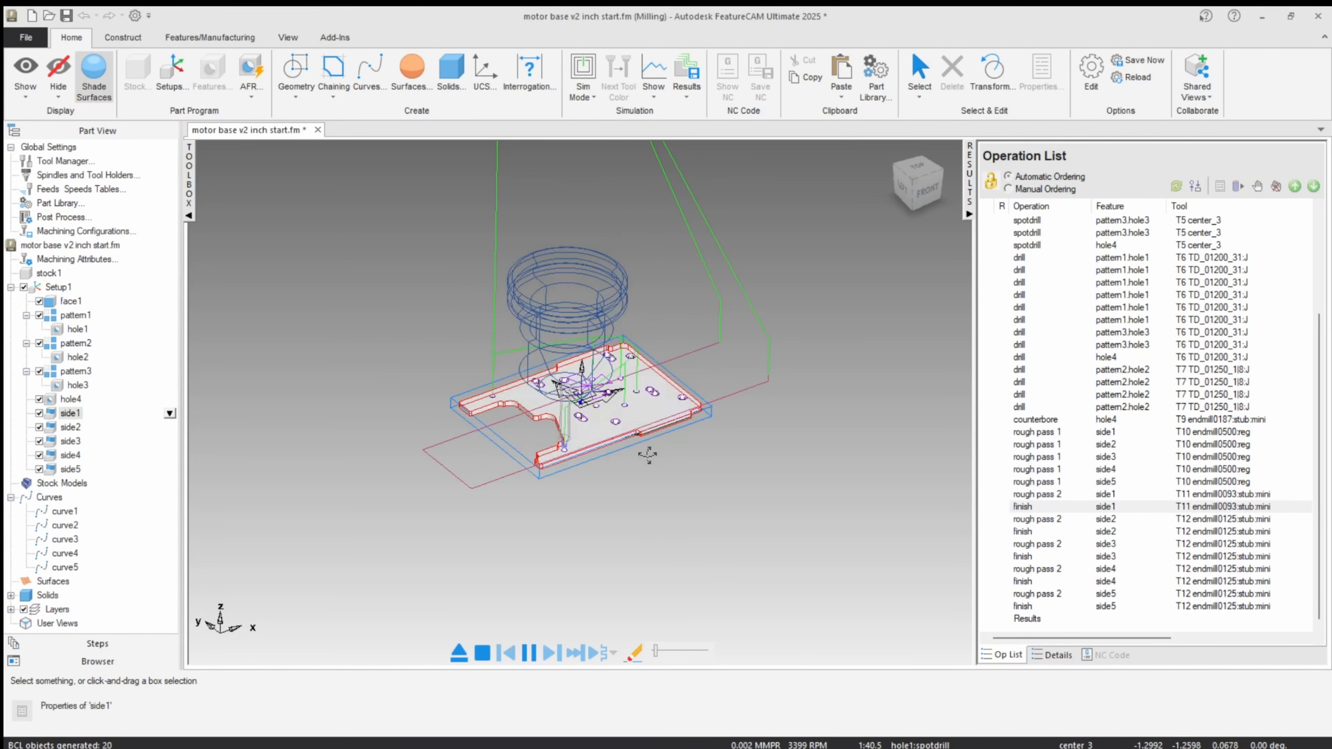
pyautogui.scroll(2, 471, 475)
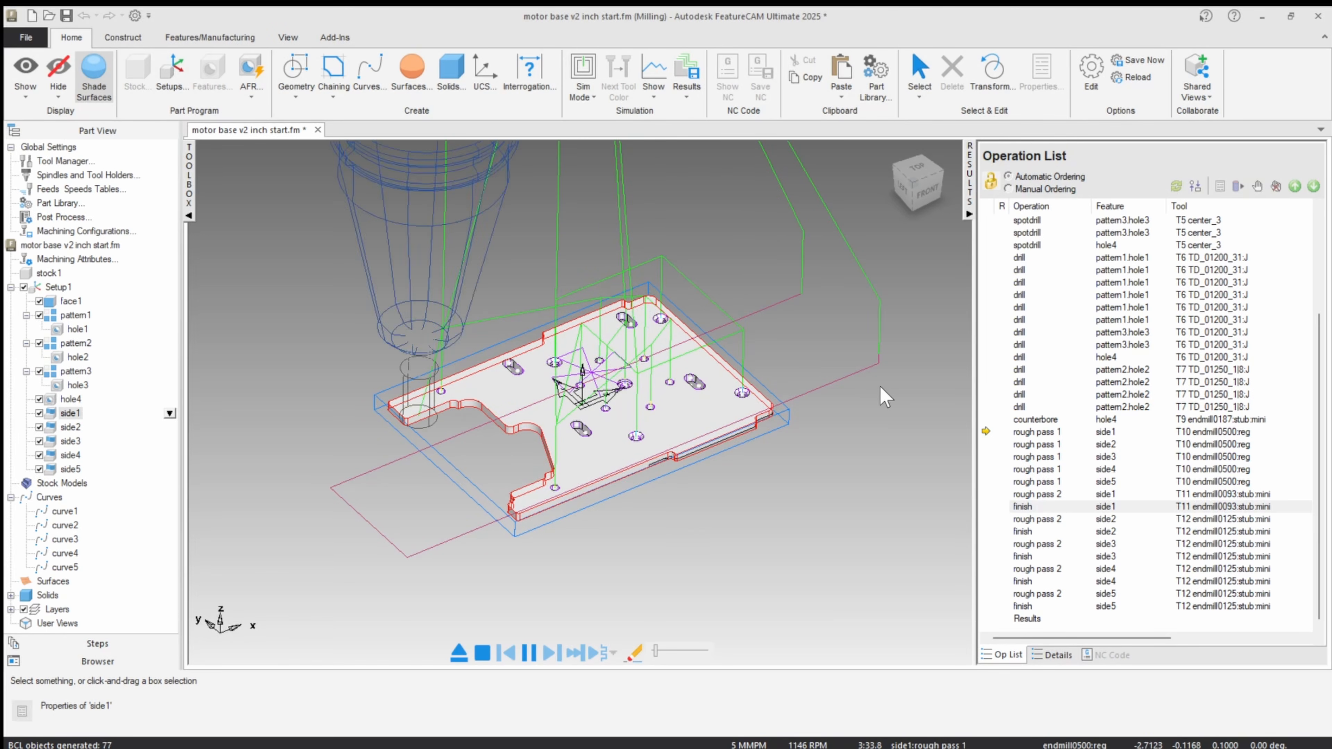
# Step: Widen the operation list to include the feeds and examine the warnings on the first rough passes of side2 to side5
pyautogui.moveTo(973, 545); pyautogui.dragTo(935, 548)
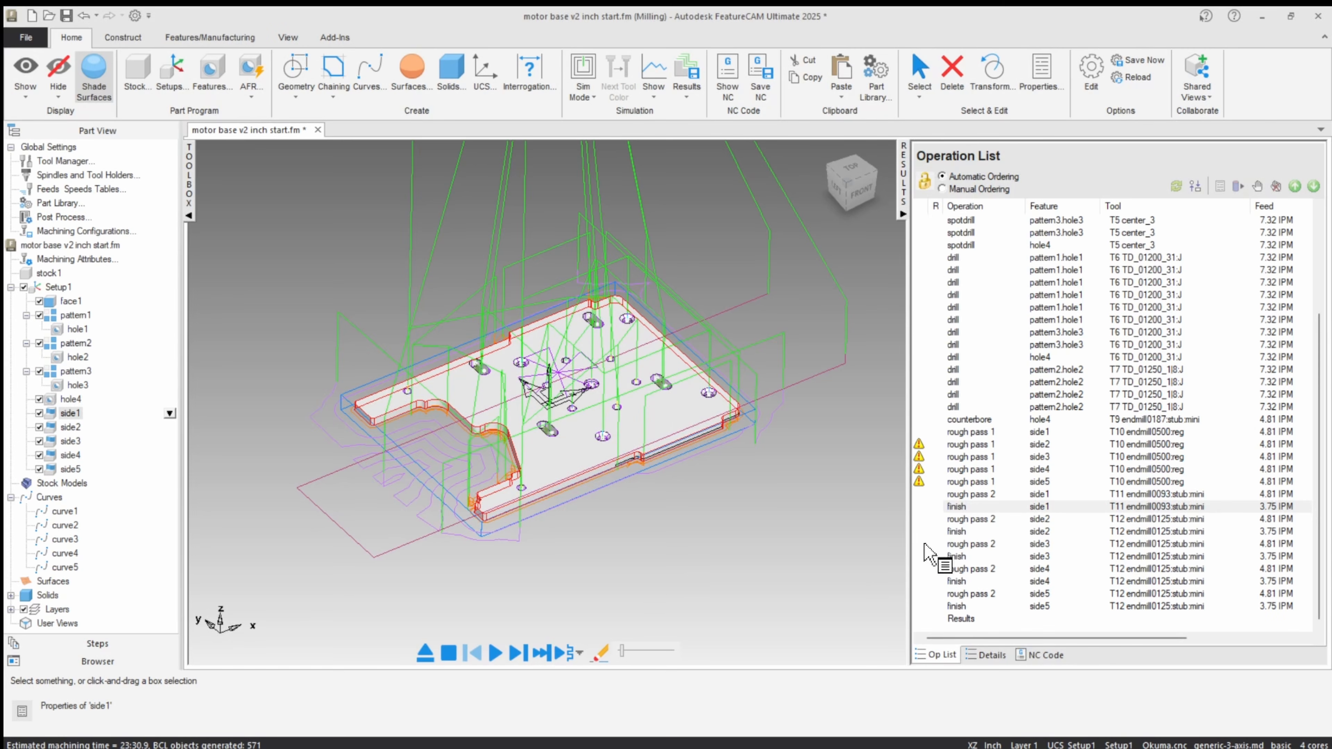
pyautogui.moveTo(921, 467)
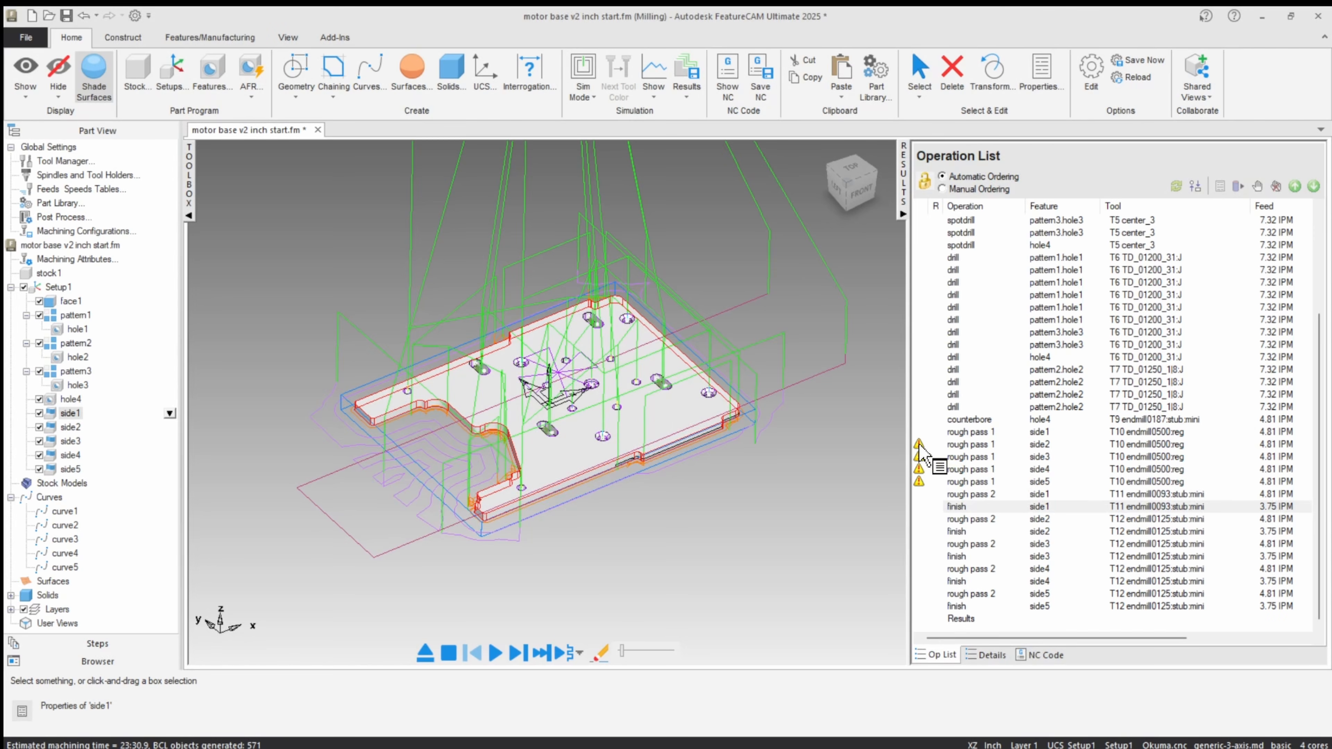
pyautogui.click(824, 471)
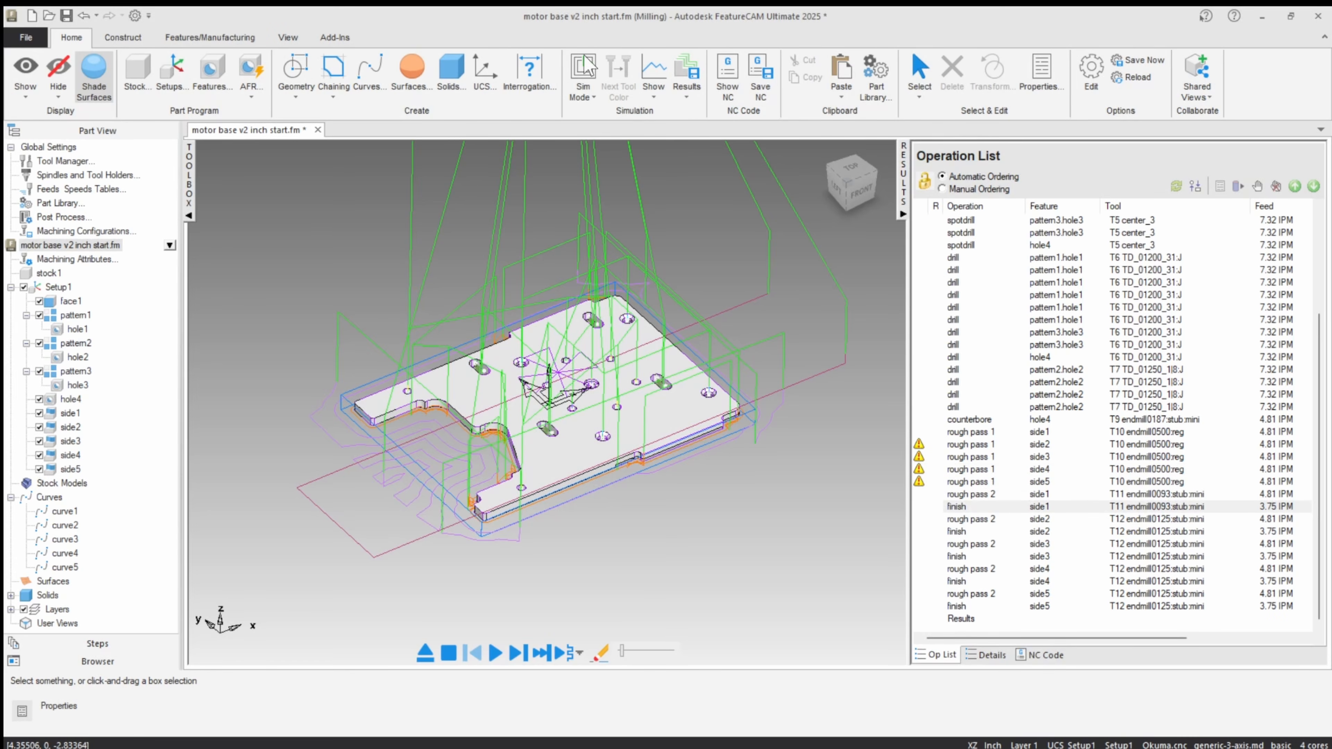
# Step: Review the tool diameters in the multiple roughing tools settings for milling, leave them as they are, and close the machining attributes
pyautogui.click(225, 38)
pyautogui.click(905, 76)
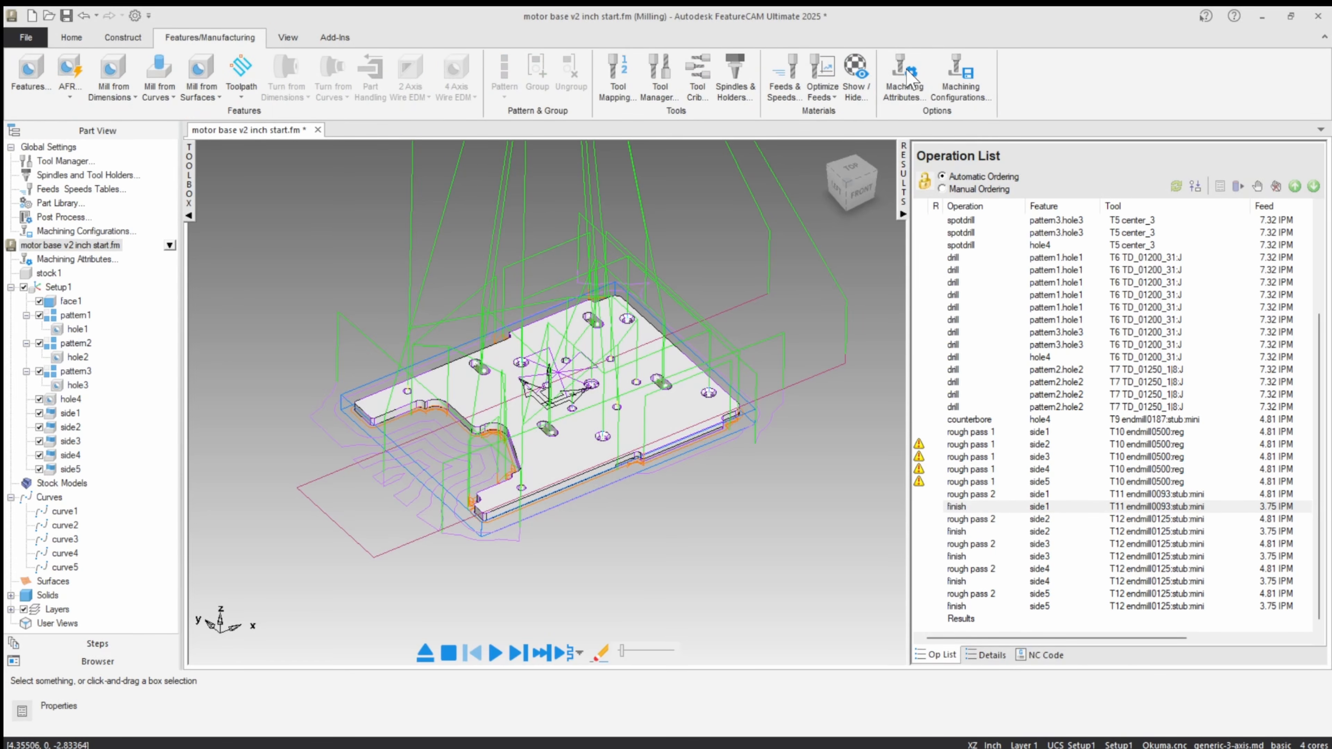
pyautogui.click(789, 401)
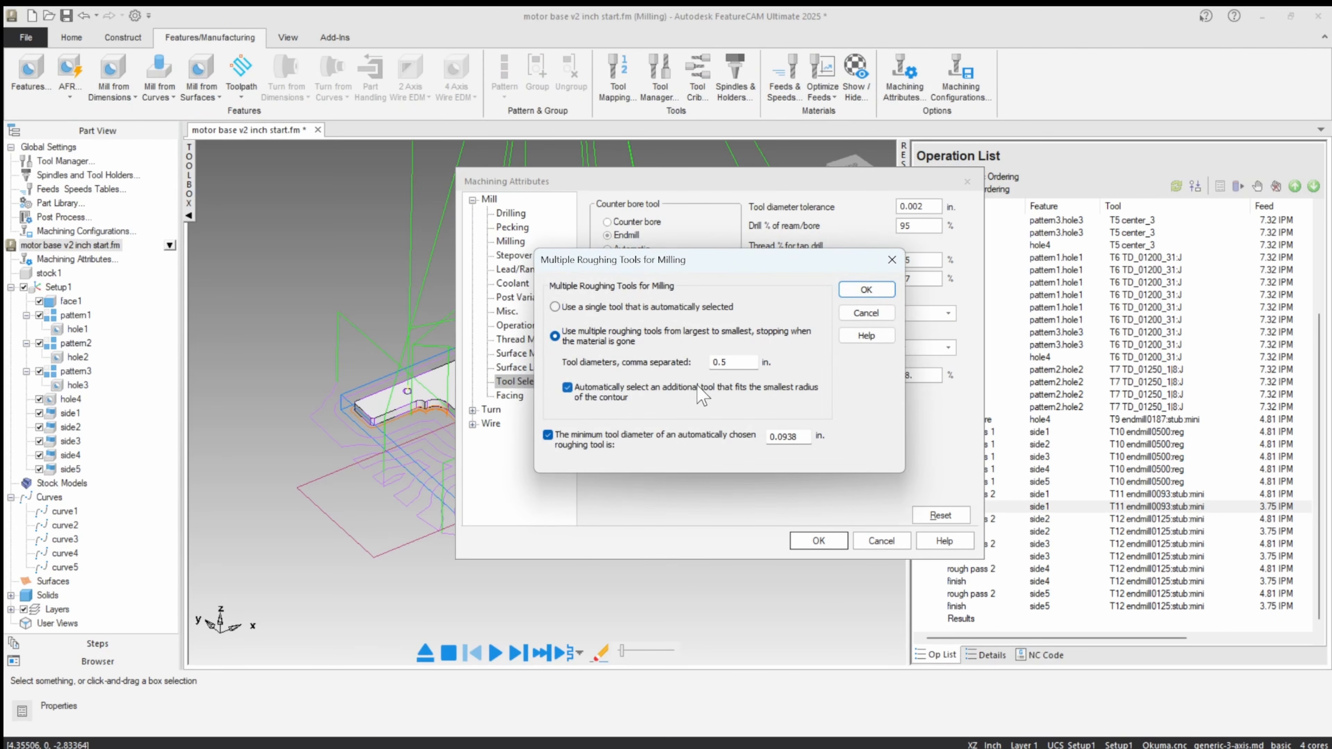
pyautogui.moveTo(722, 360); pyautogui.dragTo(711, 362)
pyautogui.click(892, 259)
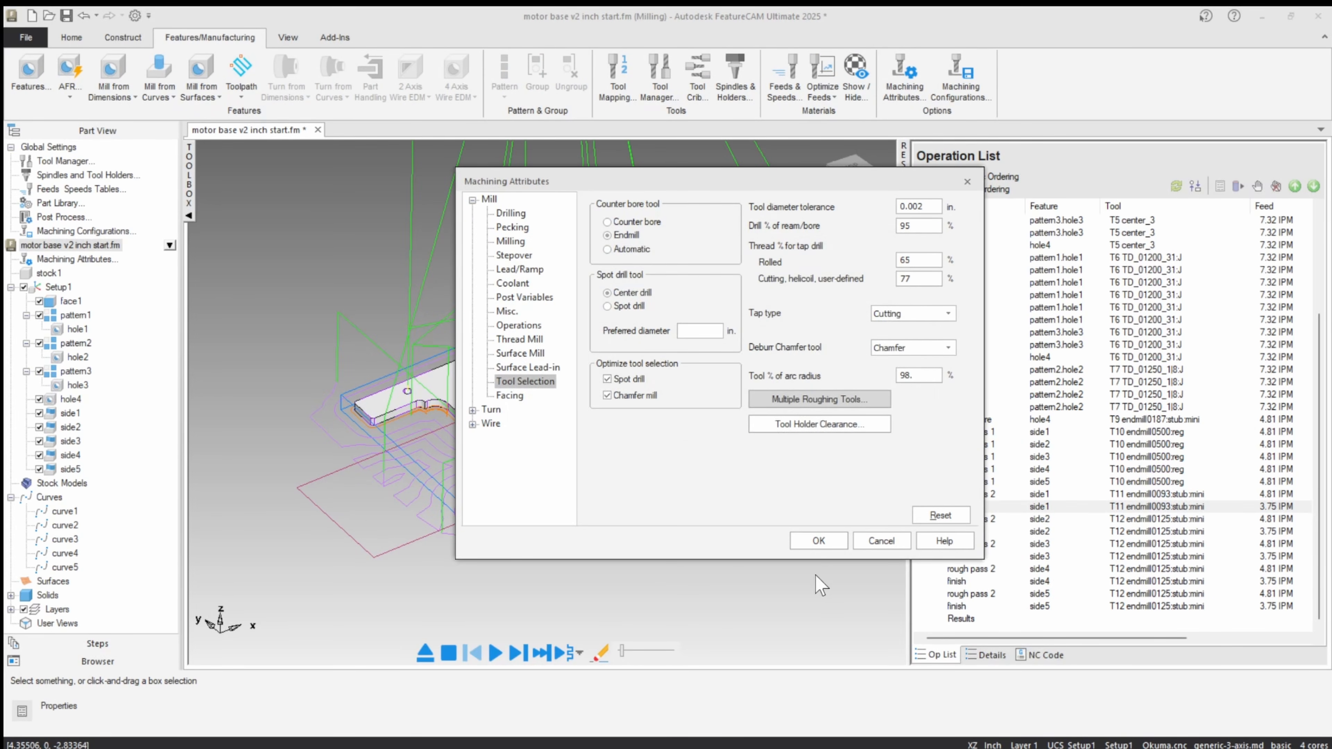
pyautogui.click(818, 541)
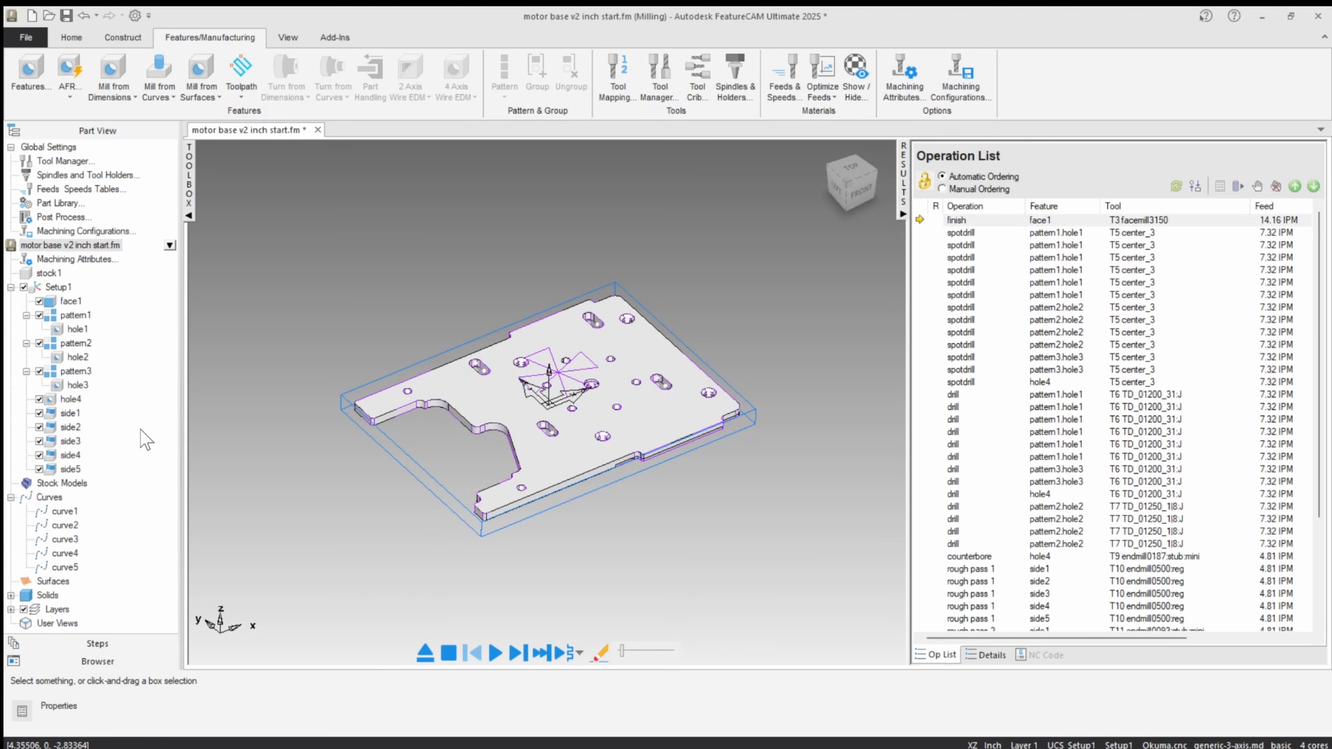
# Step: Highlight side1 and side2 on the plate and inspect their shapes up close against the tools in the operation list
pyautogui.click(76, 412)
pyautogui.moveTo(404, 424); pyautogui.dragTo(351, 365, button='middle')
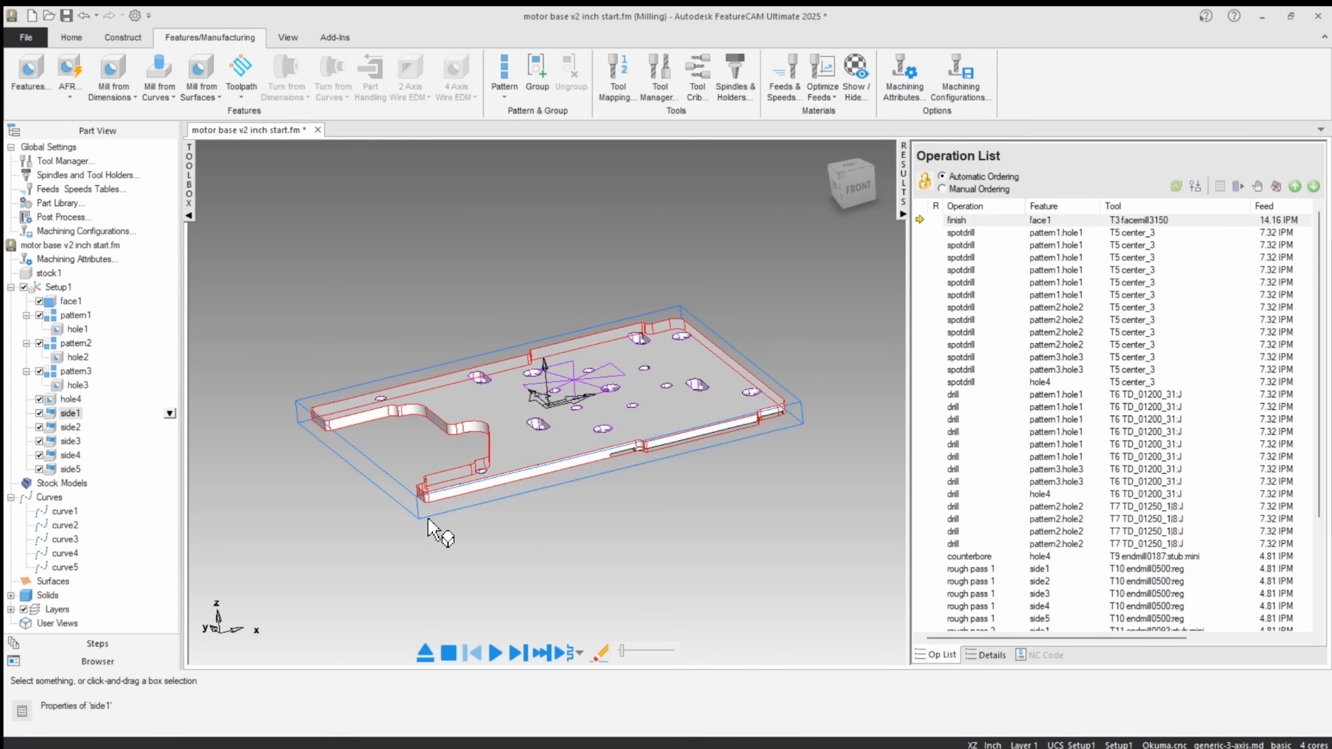
pyautogui.moveTo(435, 529); pyautogui.dragTo(485, 571, button='middle')
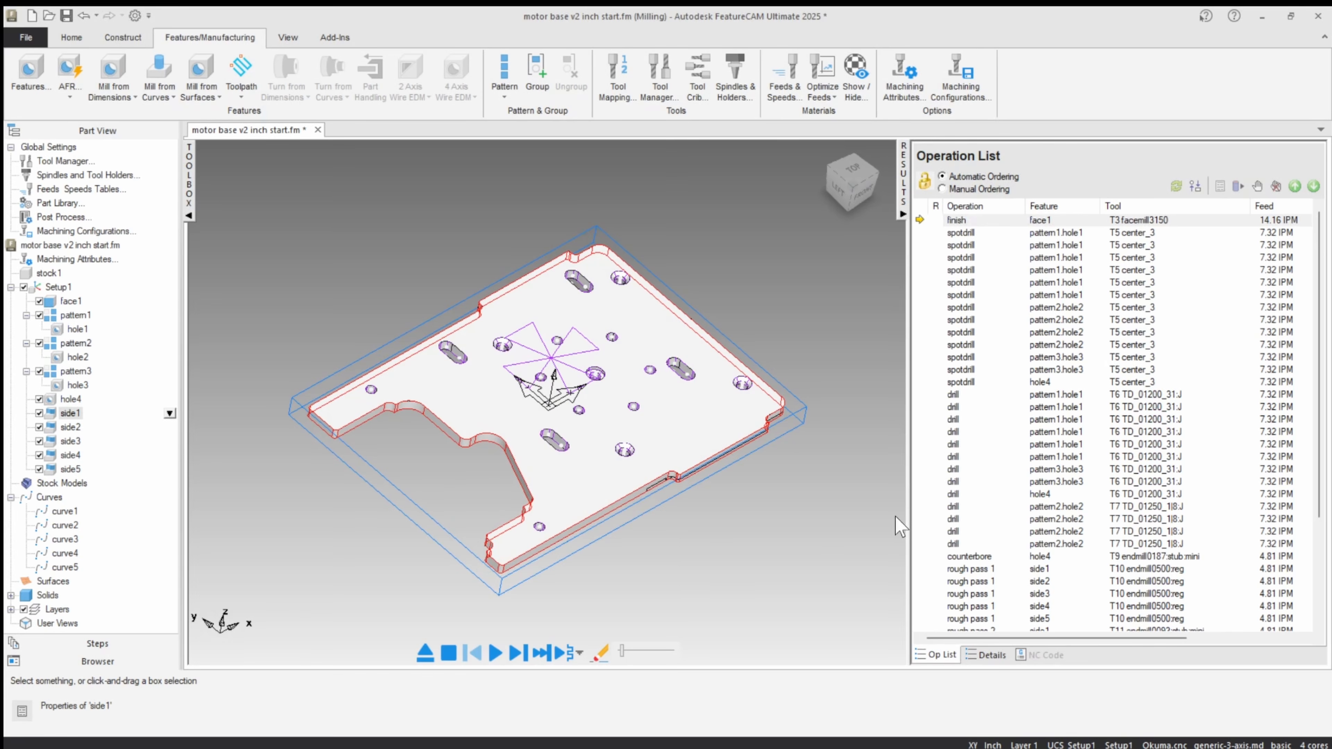
pyautogui.scroll(-2, 669, 520)
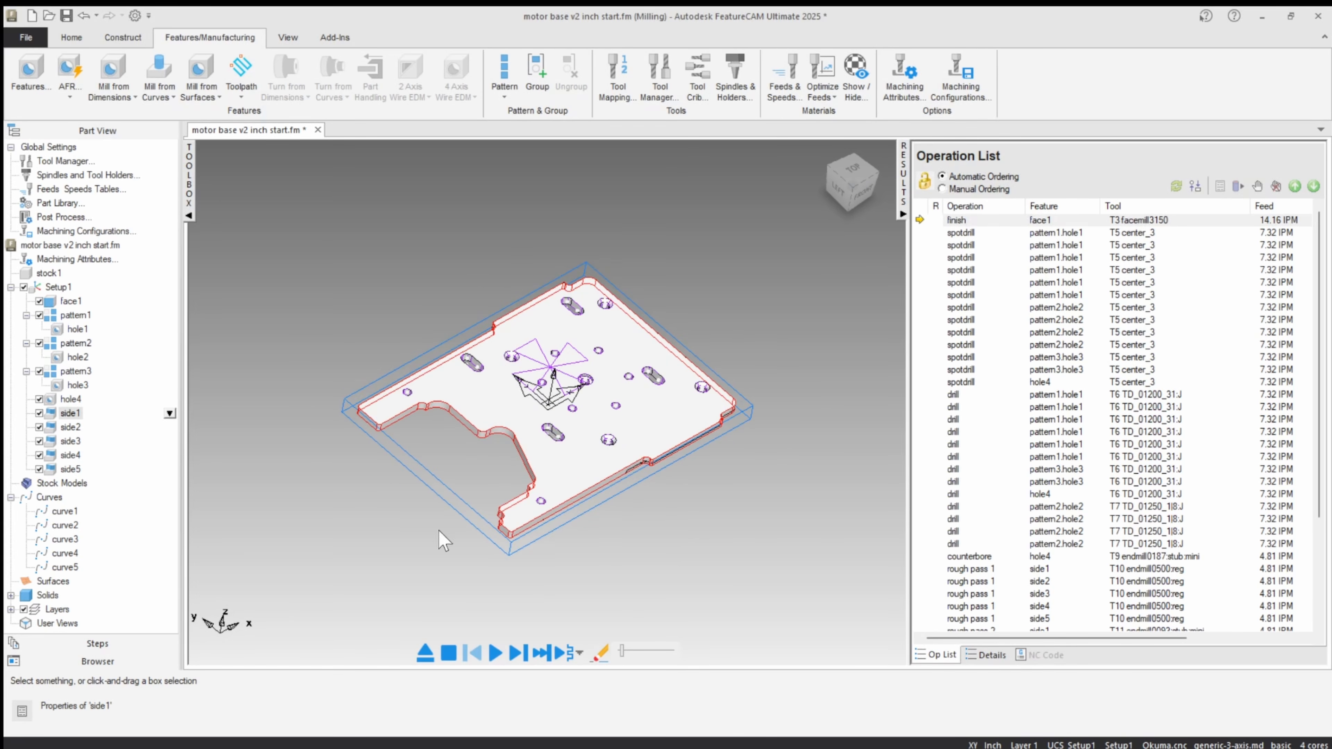
pyautogui.click(69, 427)
pyautogui.scroll(-3, 1146, 466)
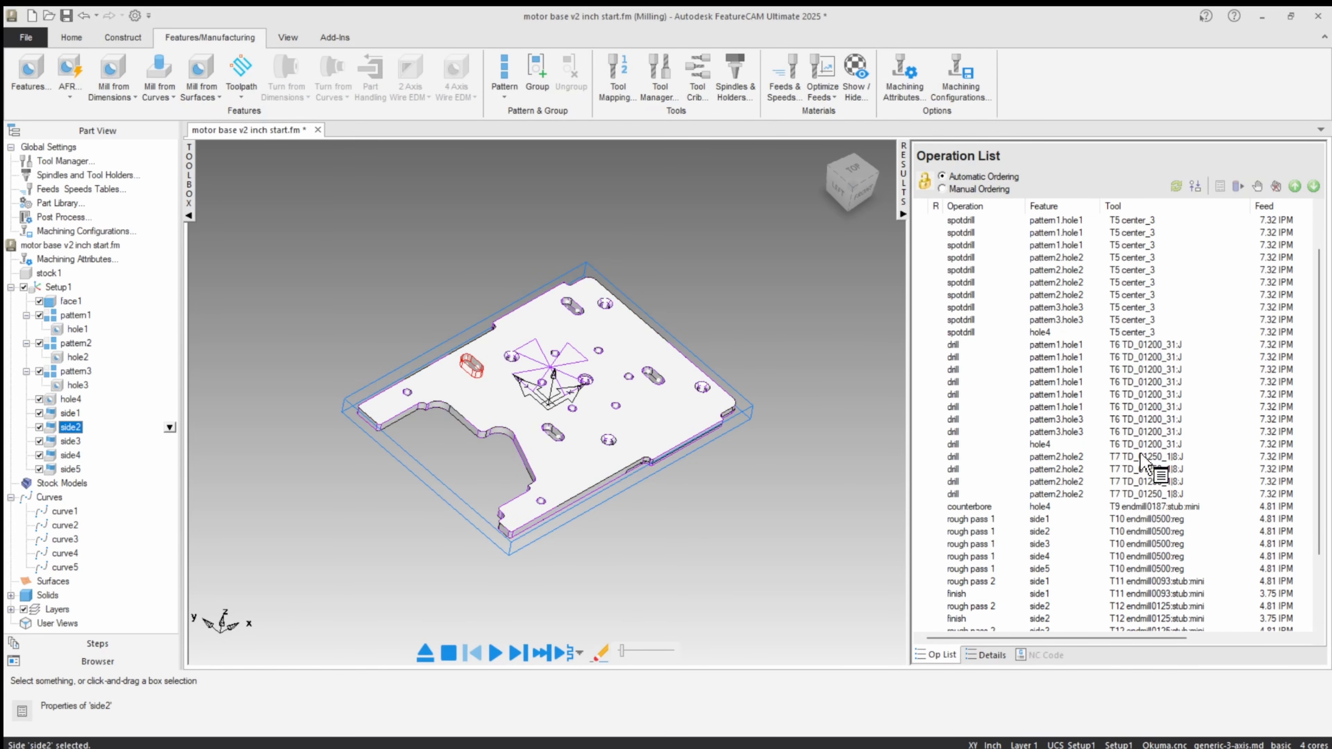
pyautogui.scroll(3, 1144, 483)
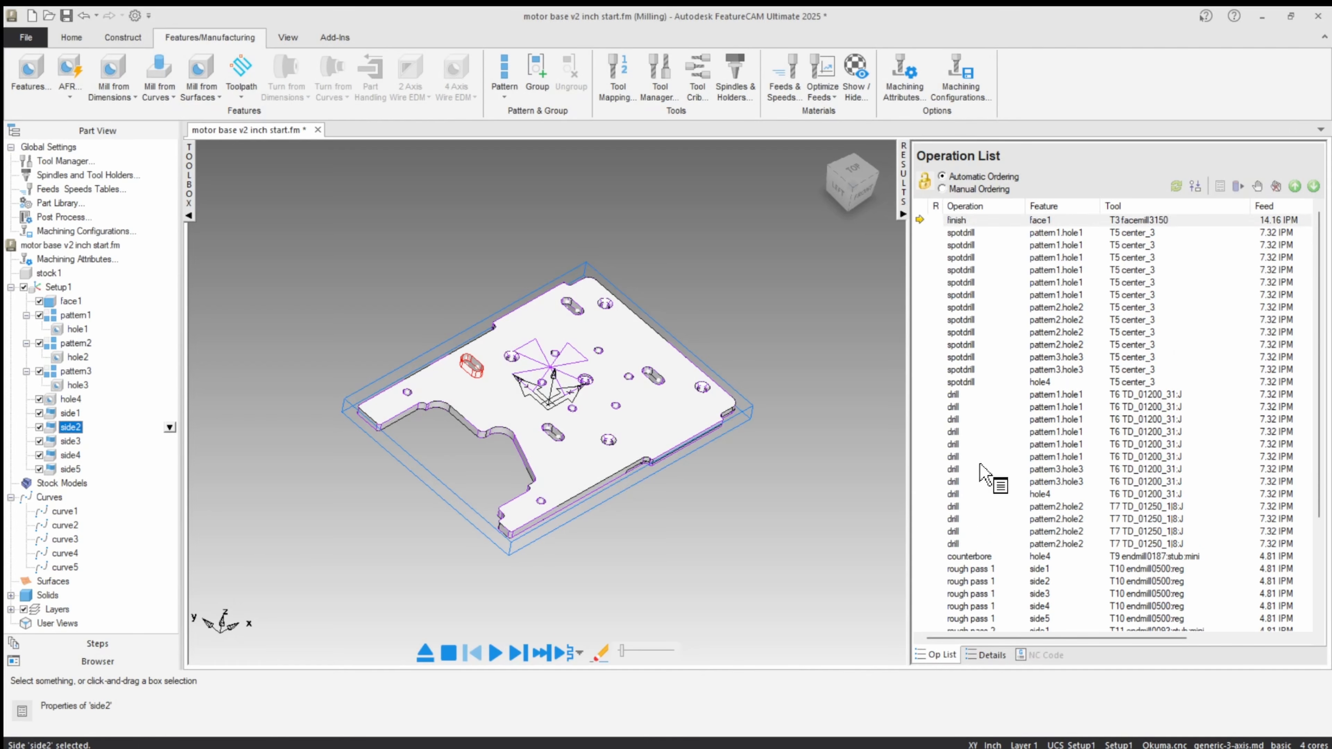
pyautogui.scroll(6, 506, 414)
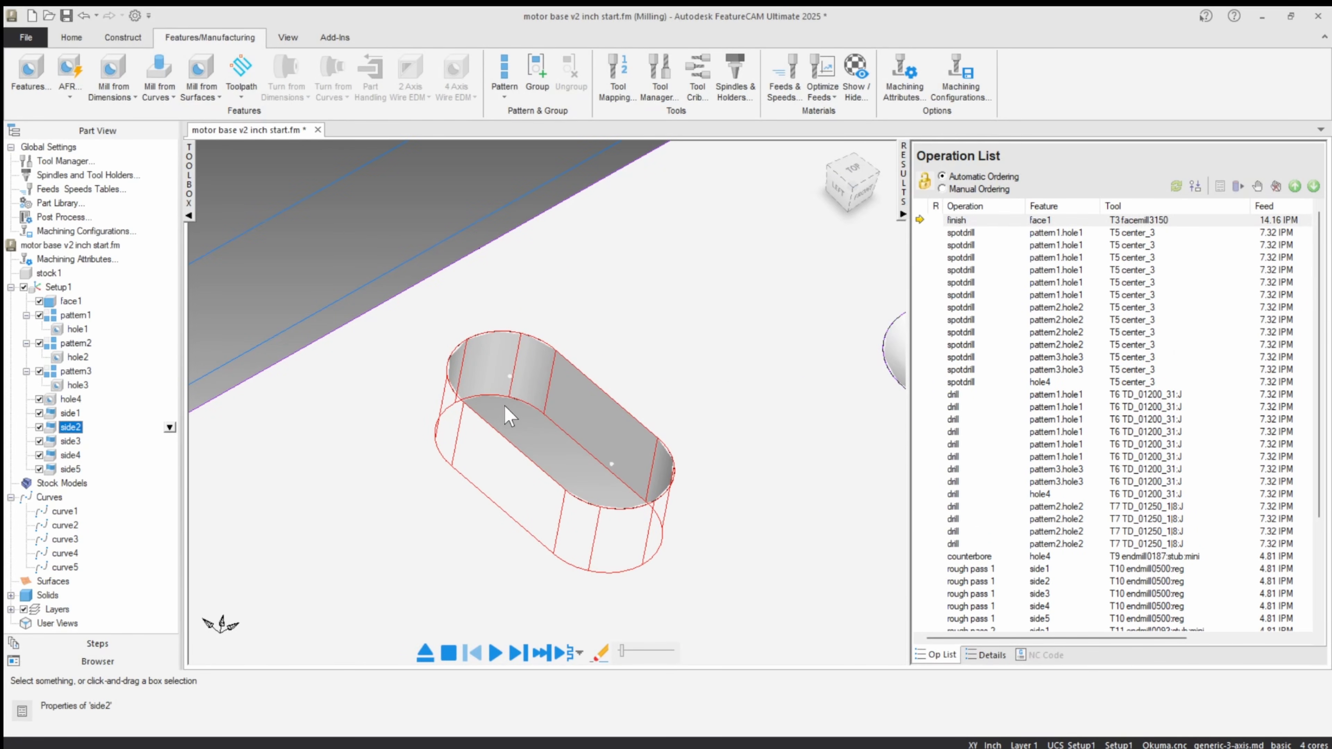
pyautogui.scroll(-8, 507, 415)
# Step: Measure the width of the side2 slot with a horizontal dimension in the top view, without placing the dimension
pyautogui.rightClick(426, 268)
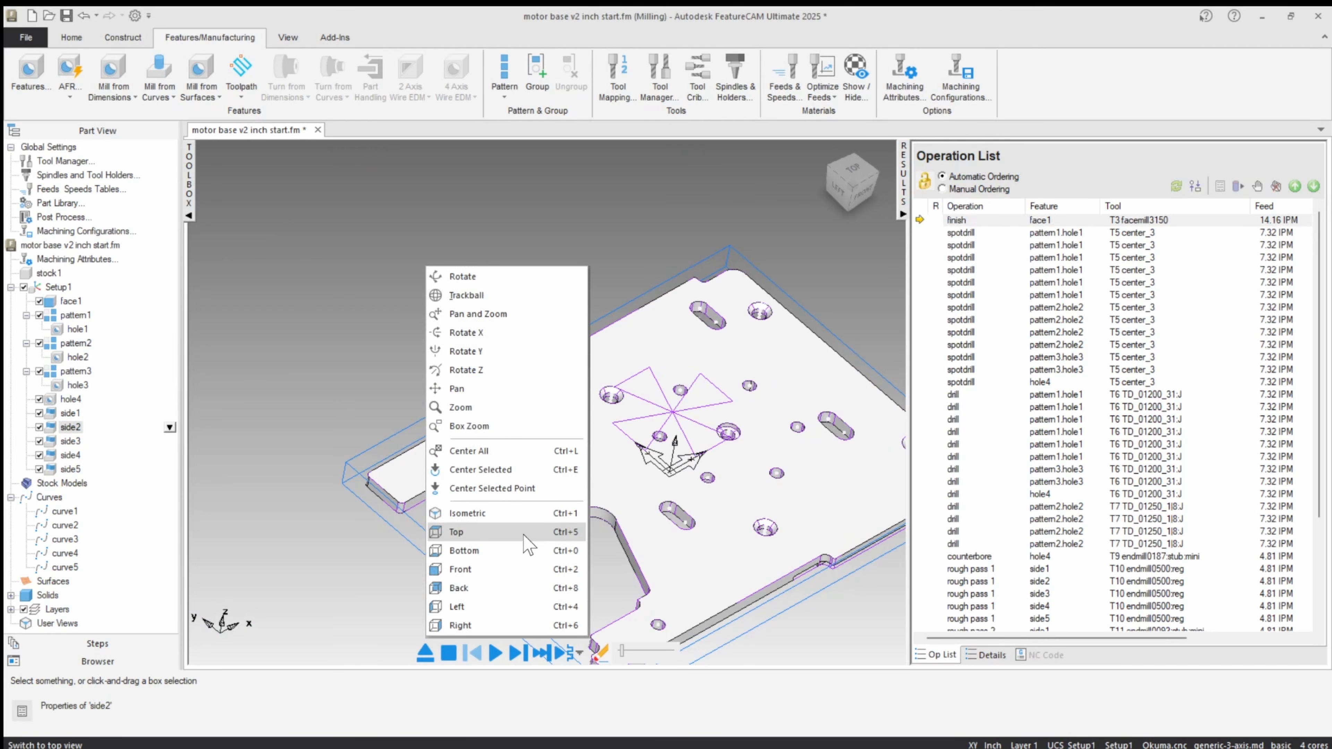
pyautogui.click(488, 532)
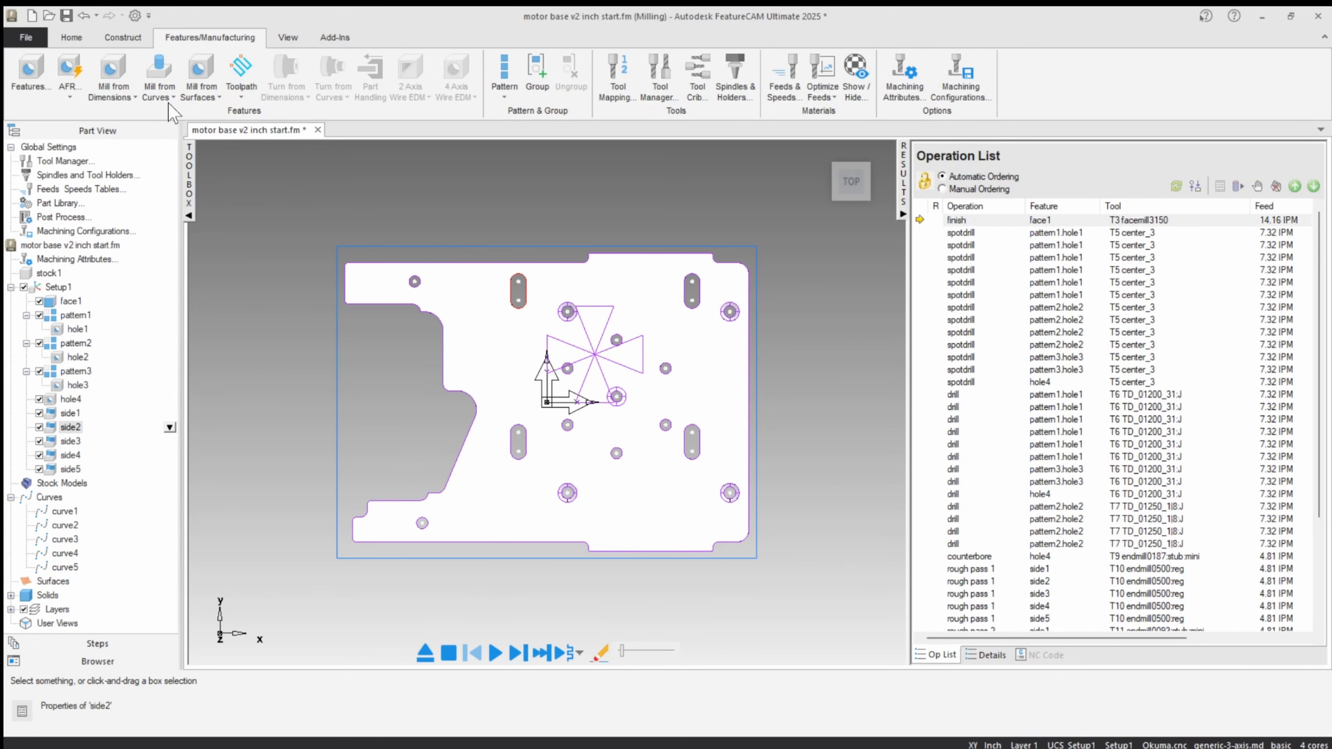
pyautogui.click(74, 38)
pyautogui.click(295, 79)
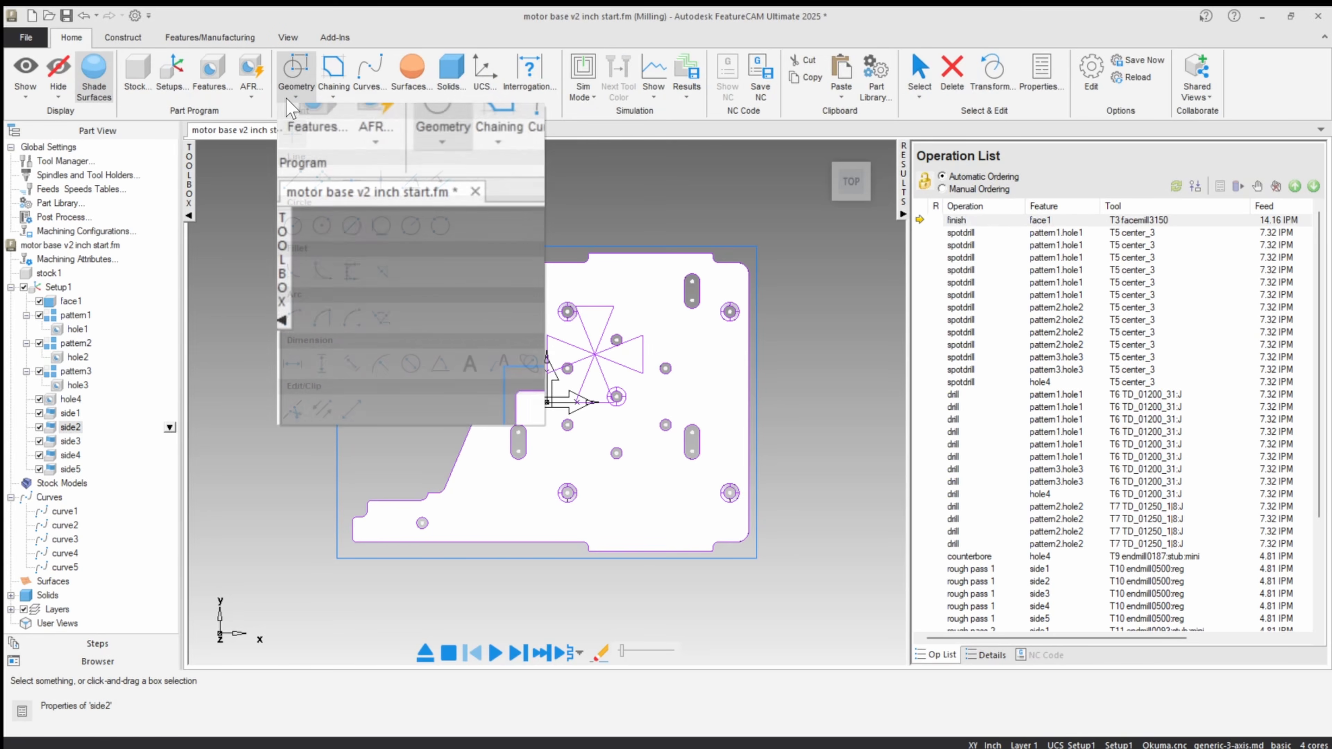
pyautogui.click(306, 374)
pyautogui.scroll(3, 429, 298)
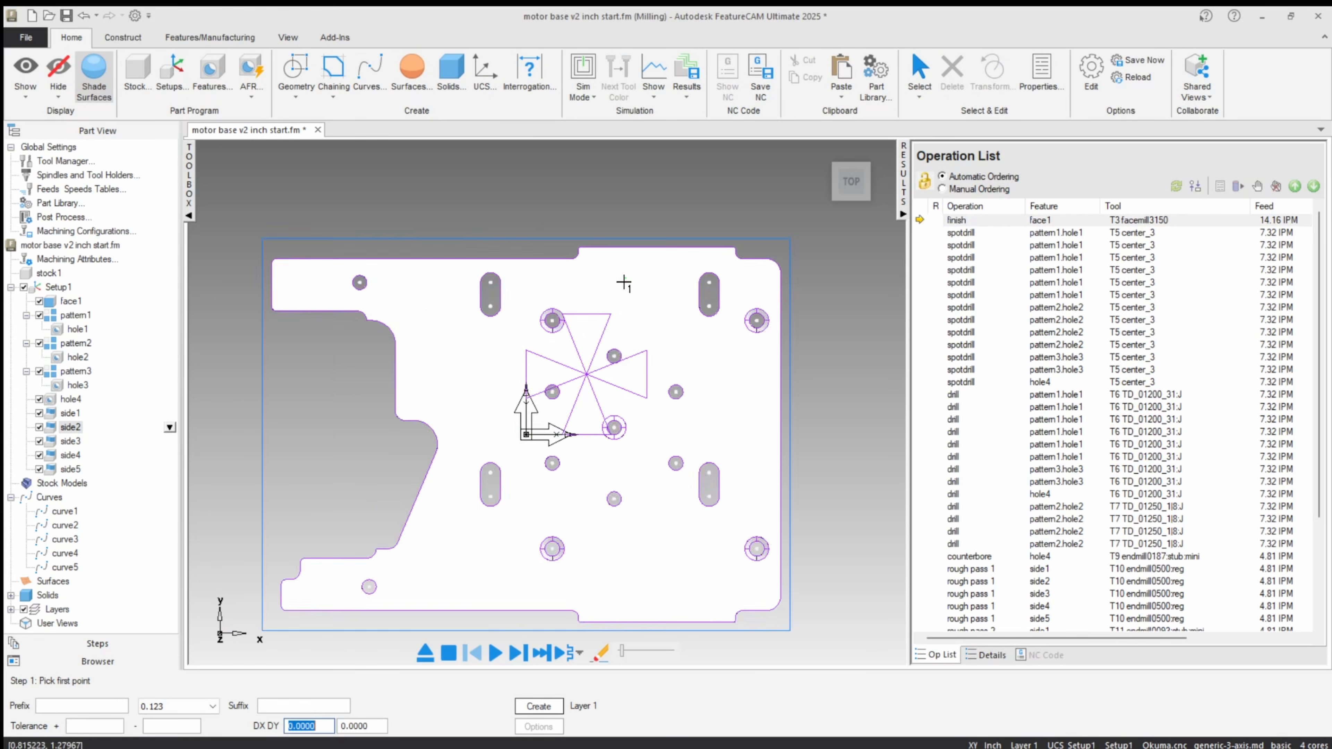
pyautogui.click(428, 297)
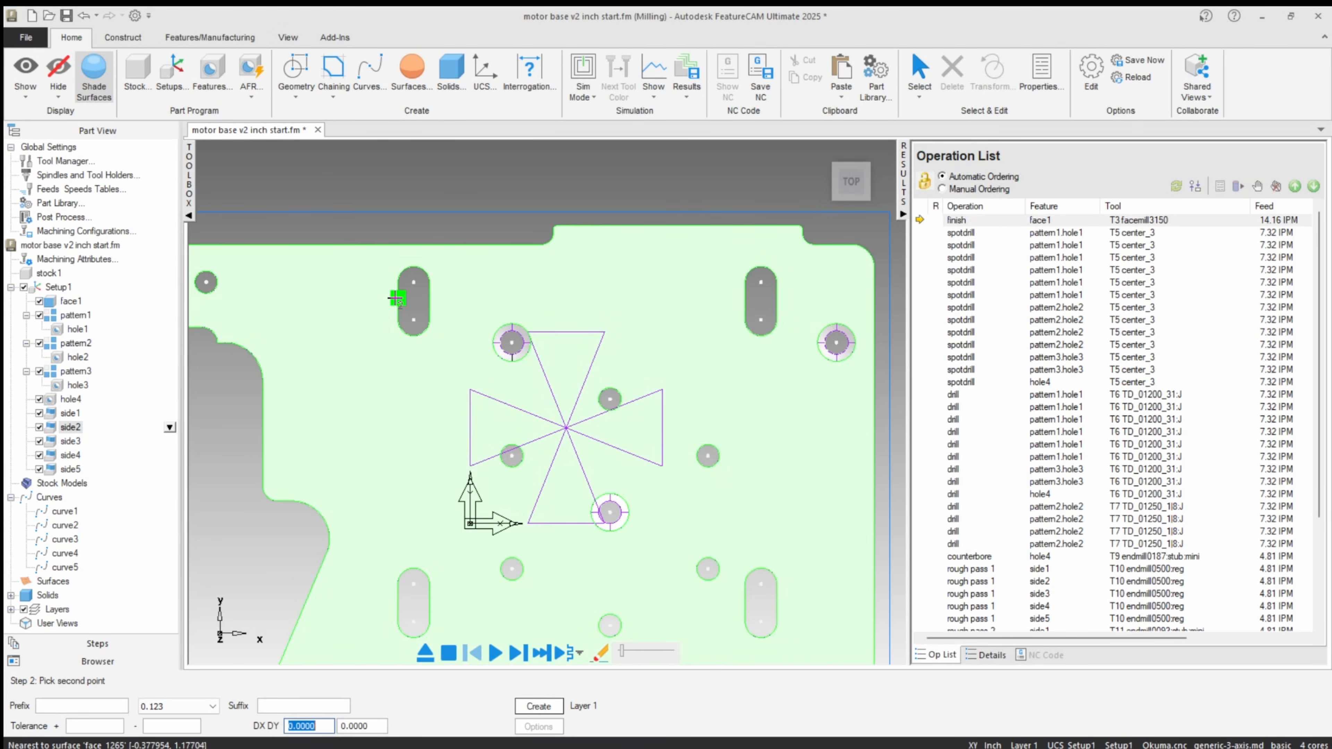
pyautogui.click(398, 297)
pyautogui.scroll(-3, 448, 223)
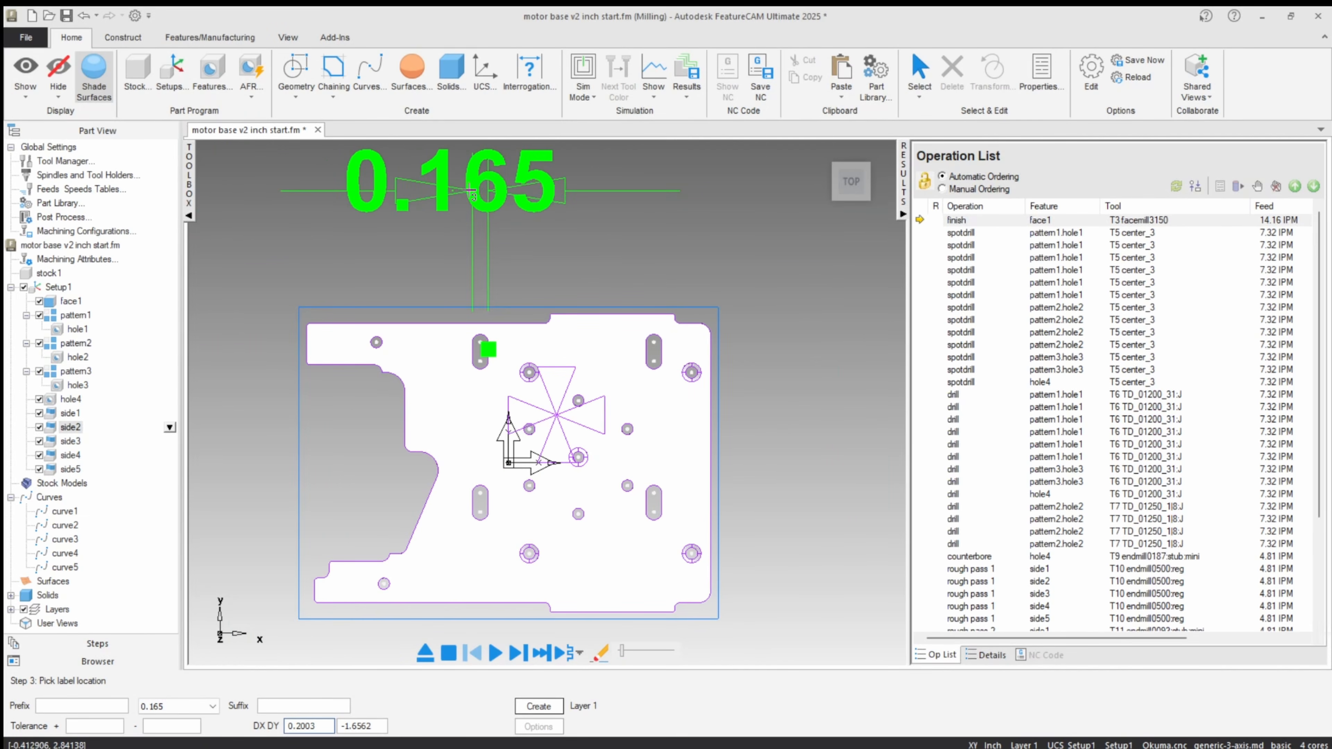
pyautogui.click(921, 73)
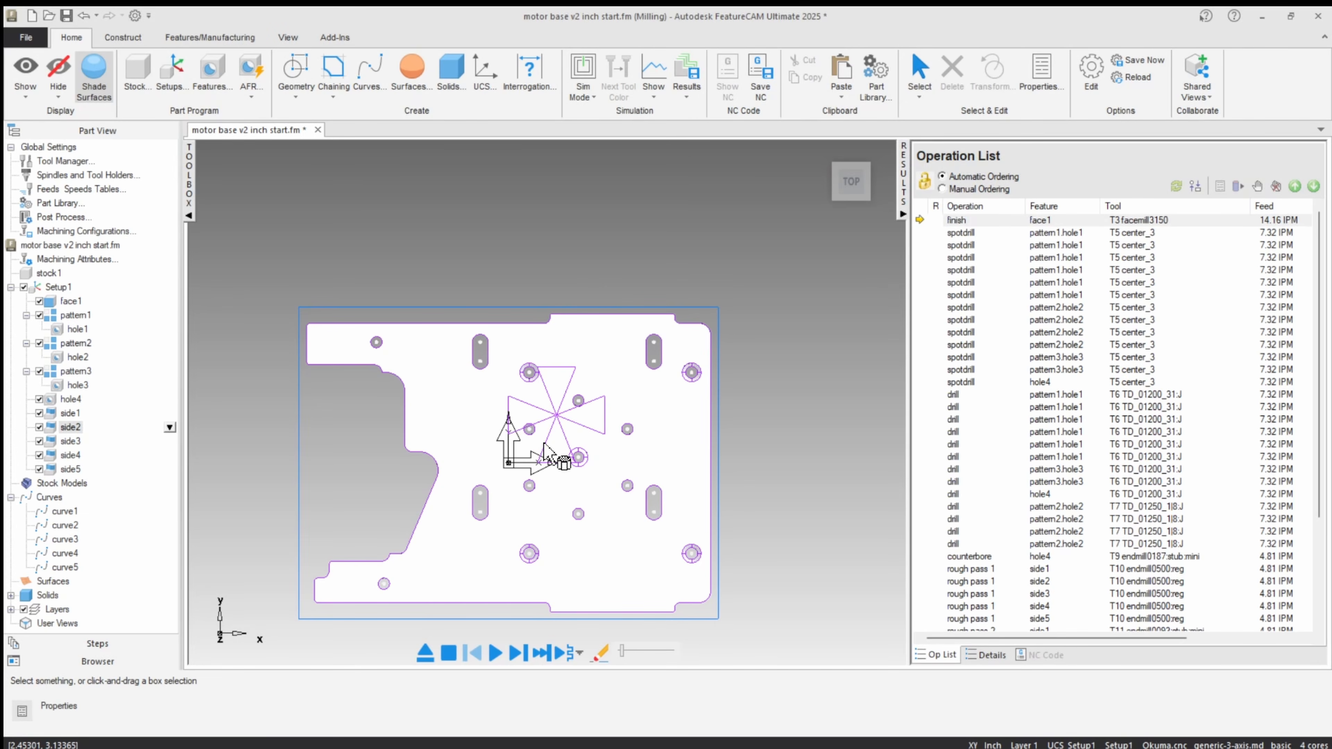
# Step: Set the simulation mode to 3D and run the simulation of all operations on the plate
pyautogui.moveTo(502, 334); pyautogui.dragTo(611, 261, button='middle')
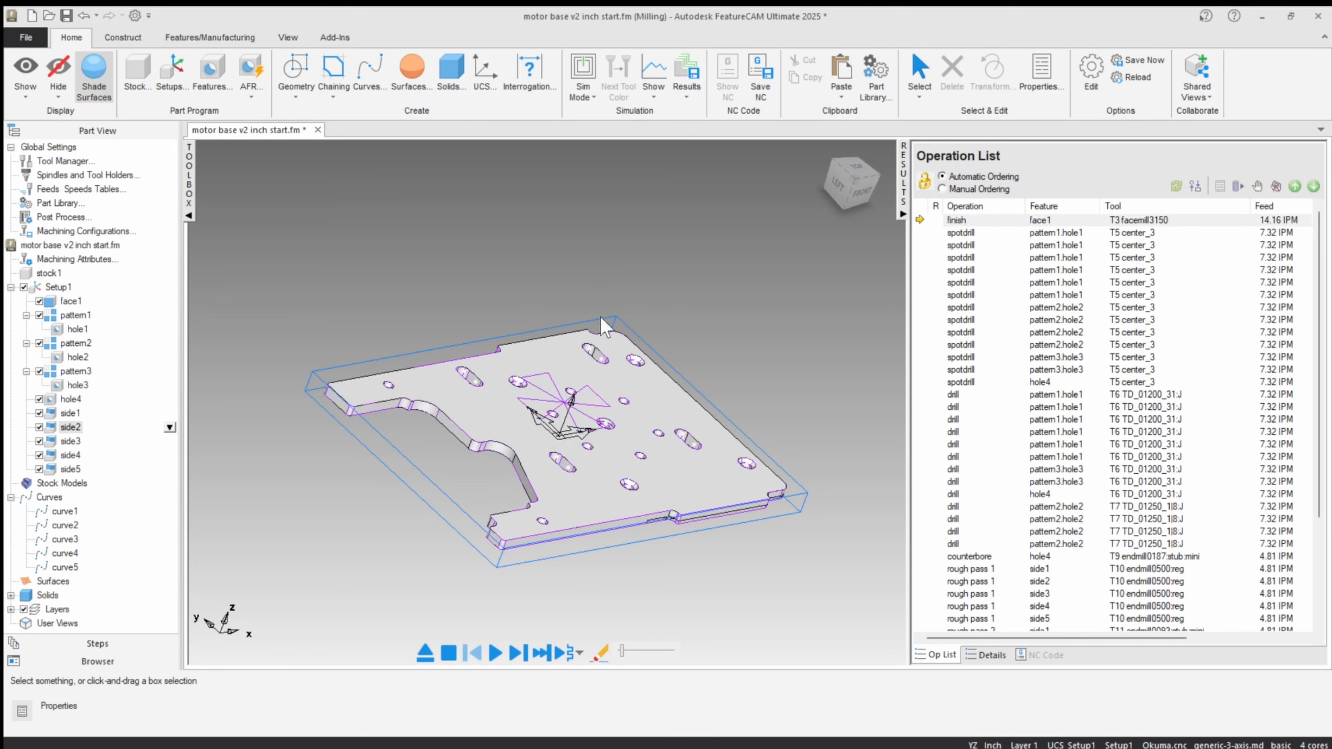
pyautogui.click(583, 89)
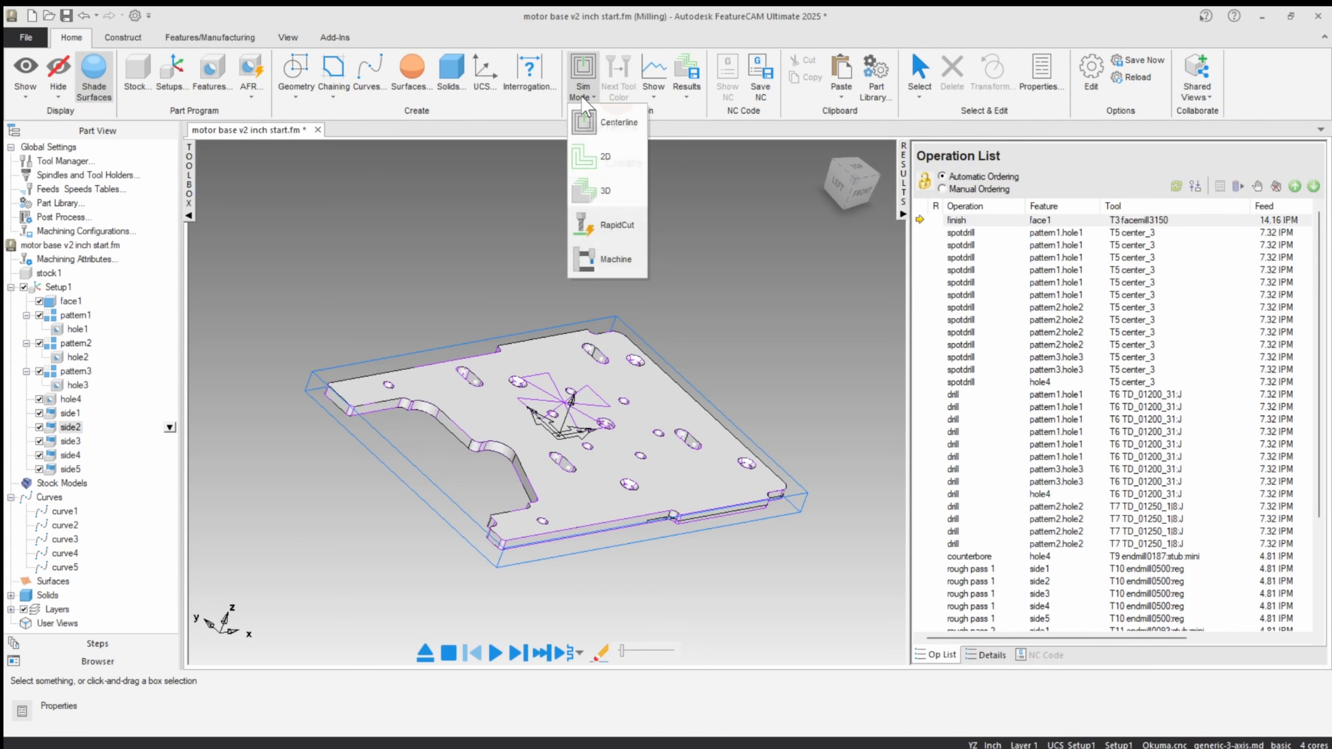
pyautogui.click(587, 203)
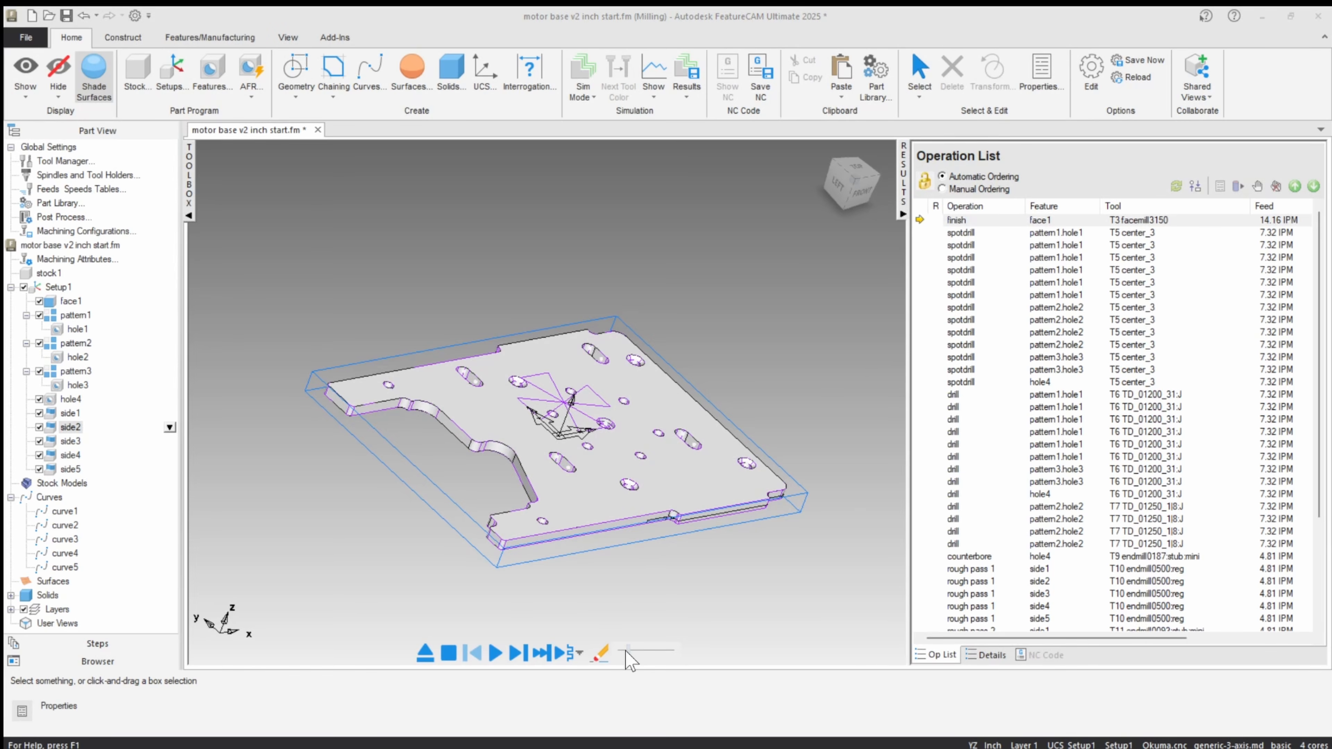
pyautogui.click(494, 652)
pyautogui.moveTo(522, 397); pyautogui.dragTo(491, 450, button='middle')
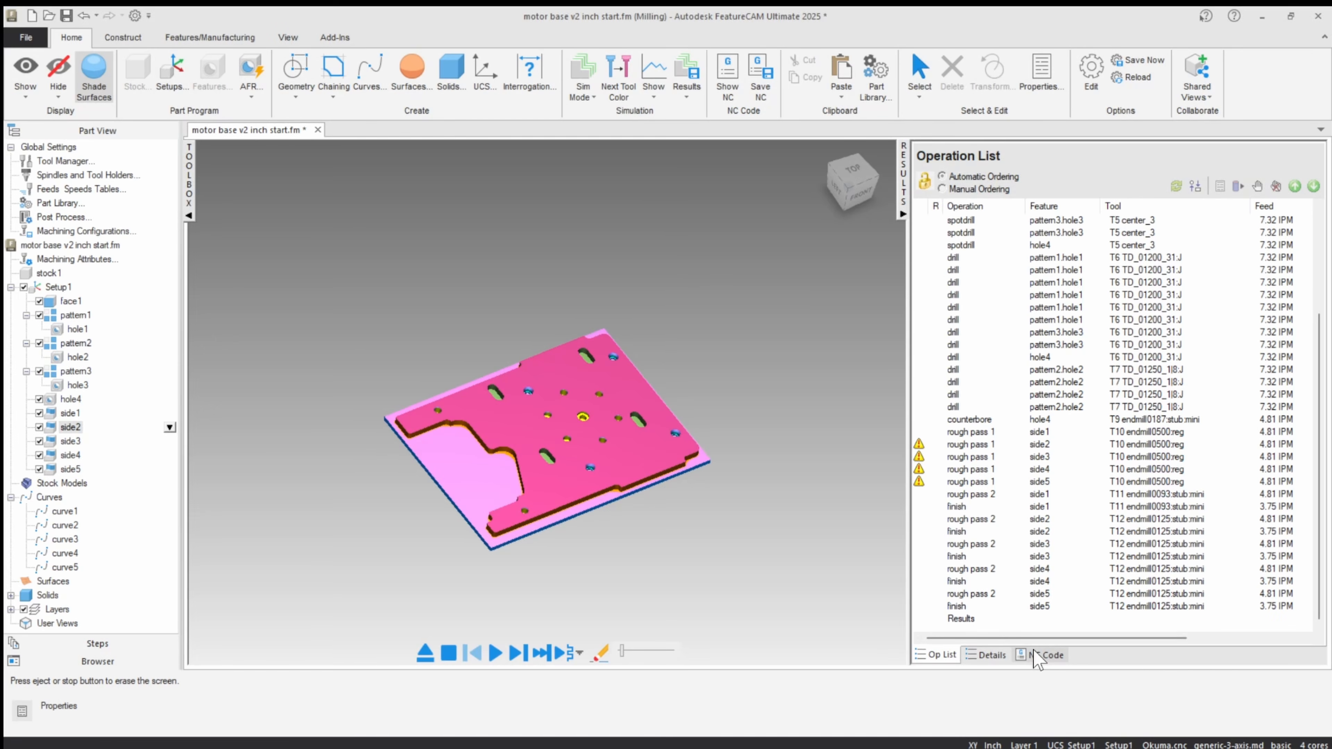
# Step: Show the NC code, widen its pane, and read through the face finishing and spot drilling blocks
pyautogui.click(1044, 654)
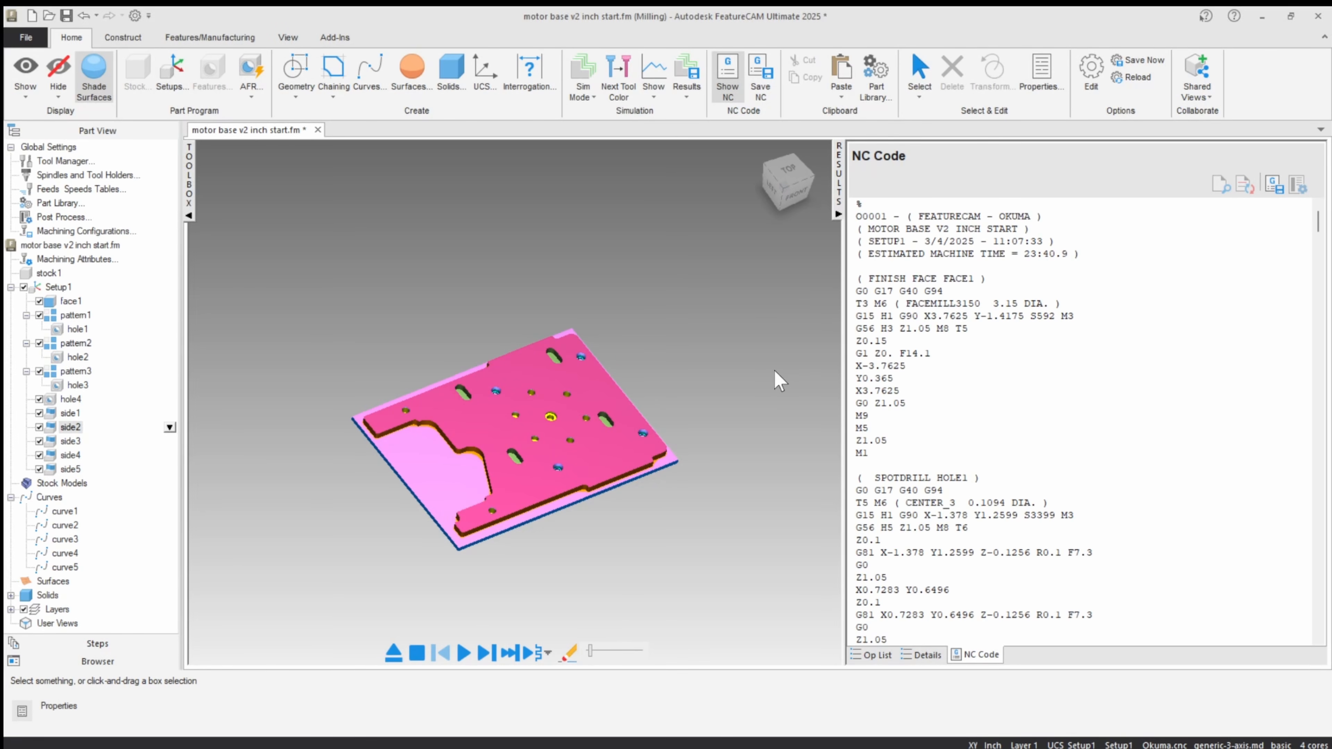
pyautogui.moveTo(842, 264); pyautogui.dragTo(782, 264)
pyautogui.scroll(-5, 943, 365)
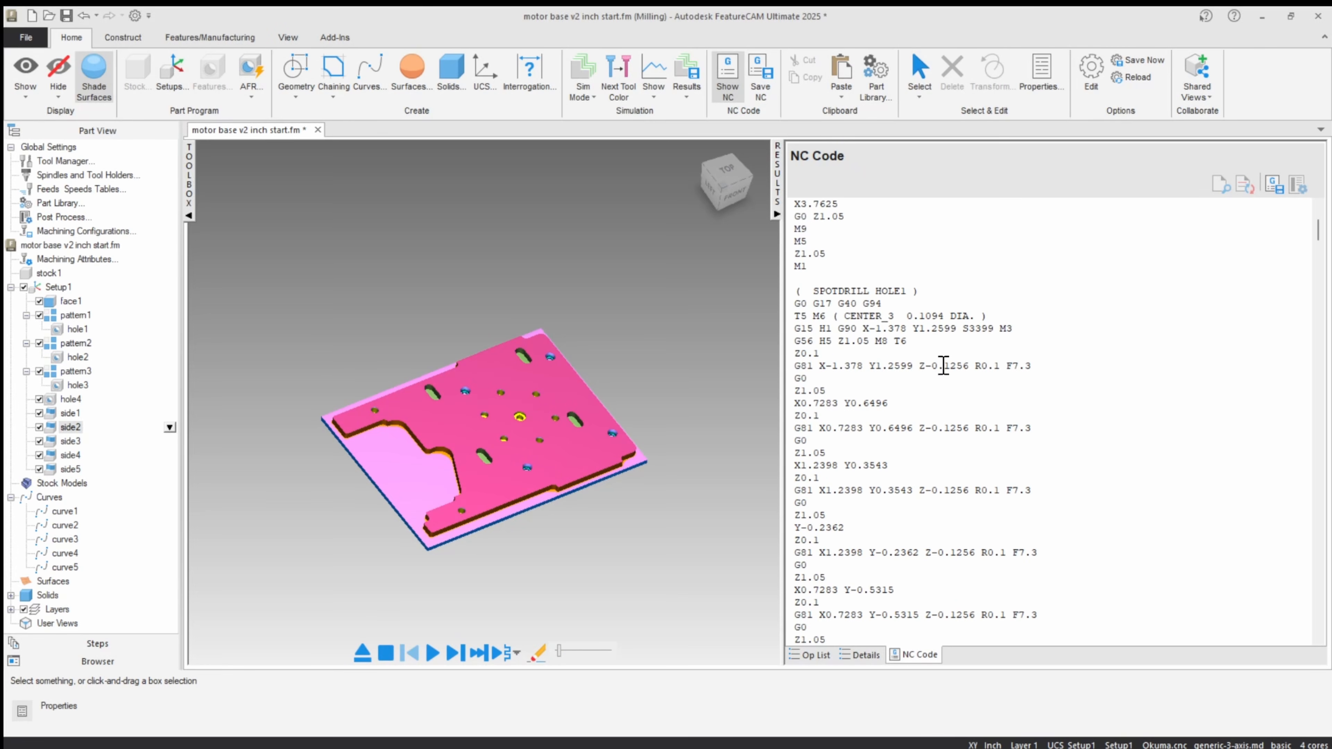
pyautogui.scroll(5, 943, 366)
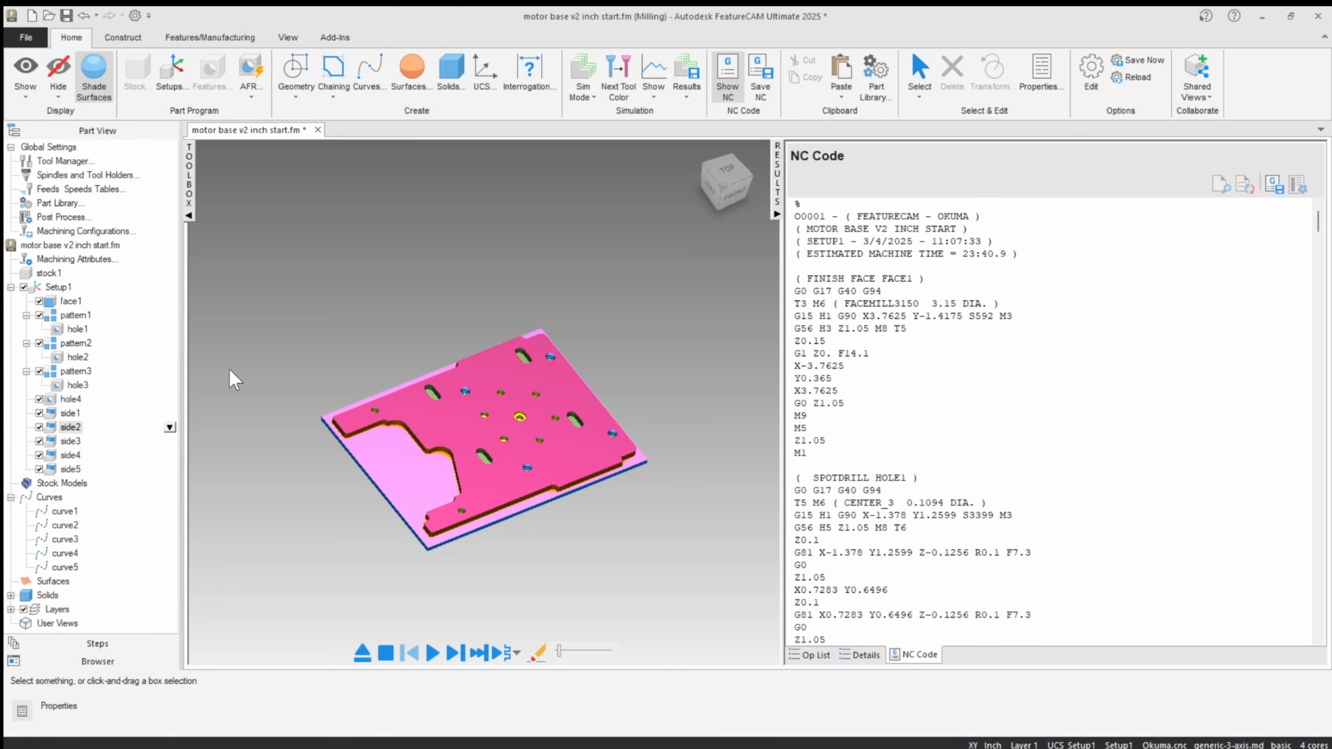
# Step: Check the fixture ID in Setup1's properties and accept the dialog
pyautogui.doubleClick(57, 287)
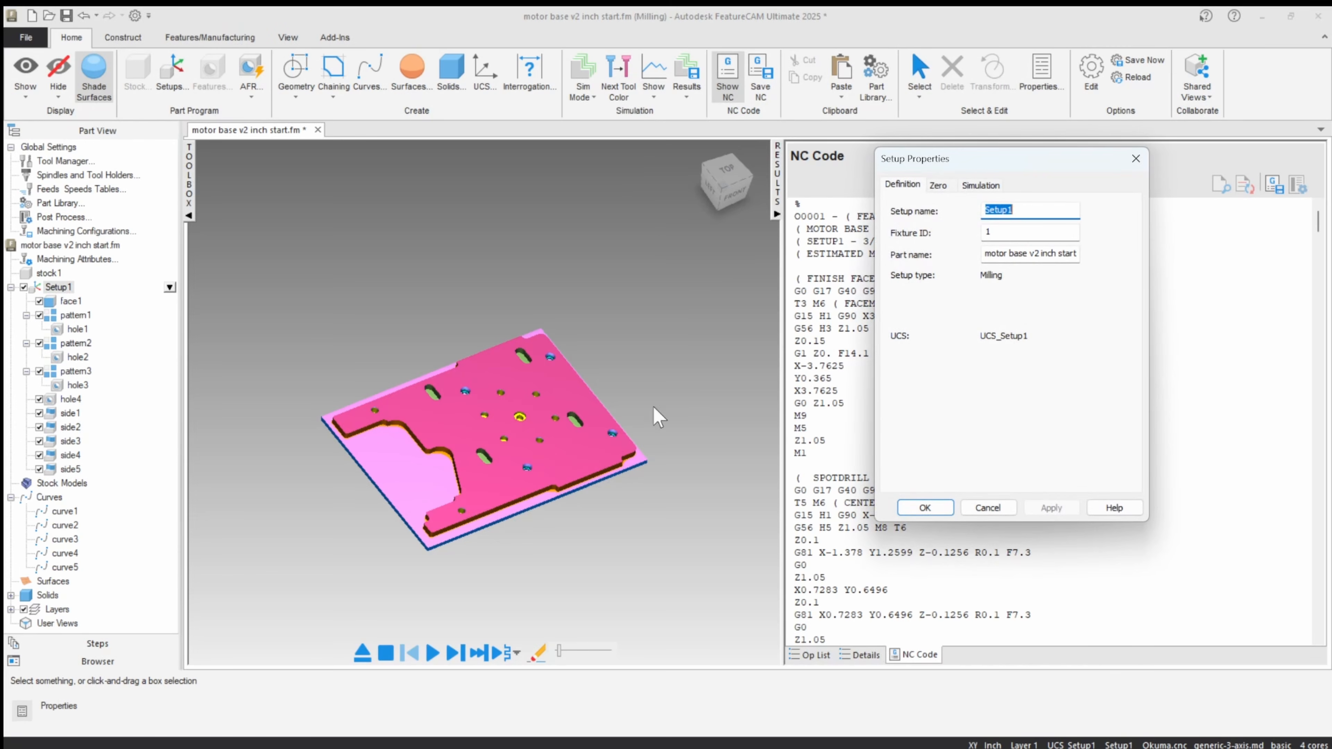
pyautogui.click(1006, 231)
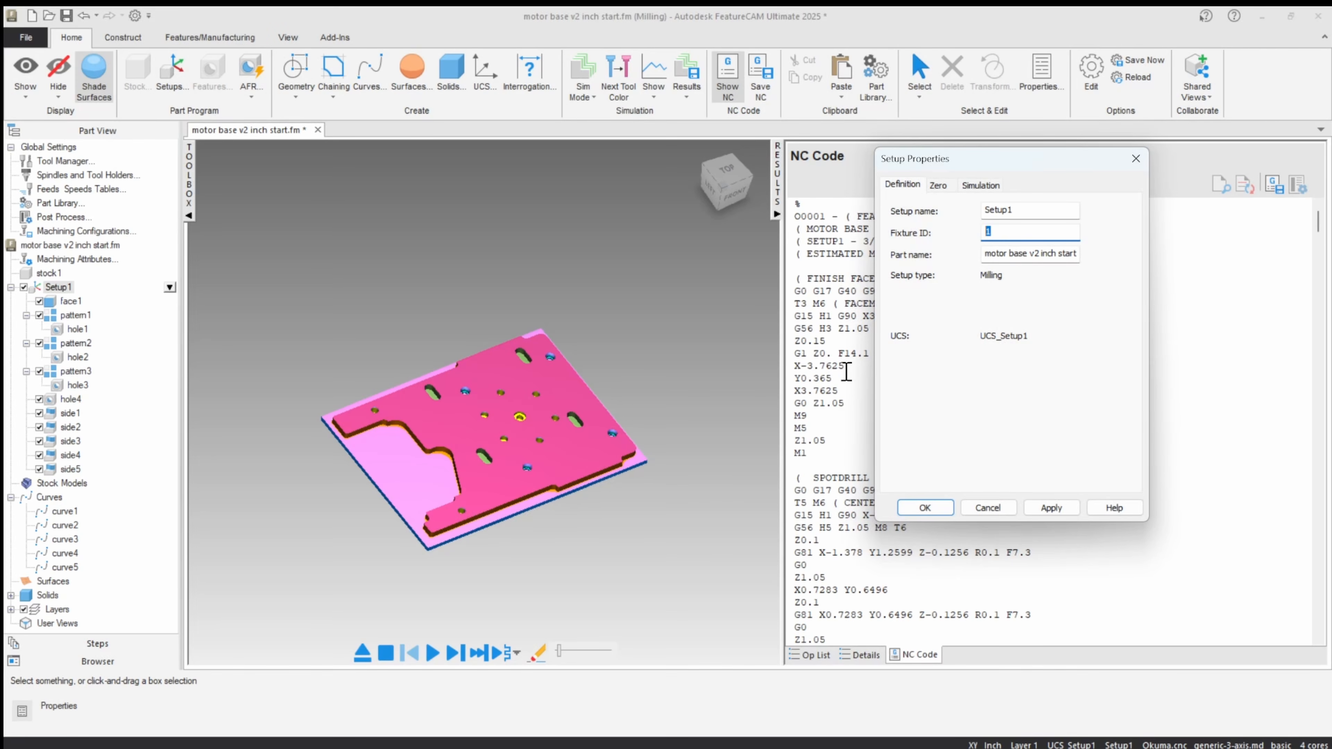
pyautogui.click(924, 508)
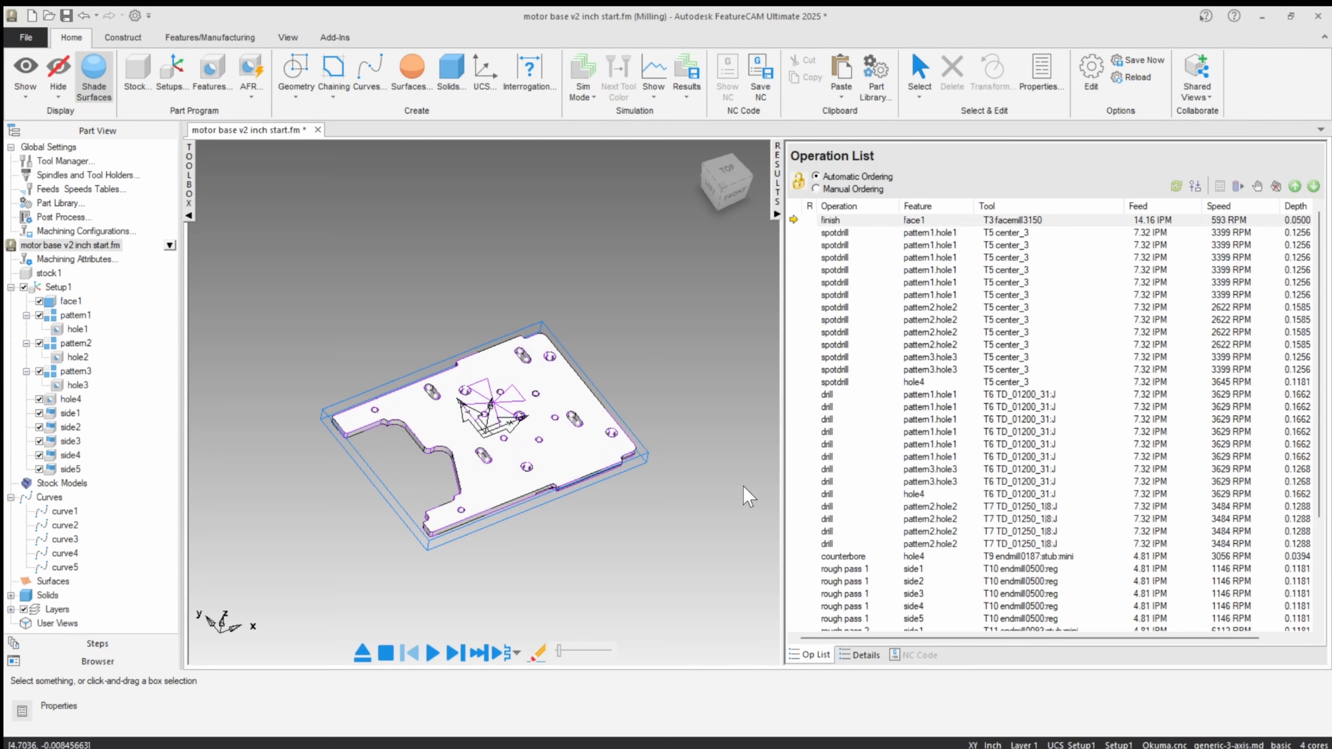
# Step: Open the milling posting options and browse for a CNC file, going up from the 3-Axis folder to the Posts folder
pyautogui.scroll(3, 664, 393)
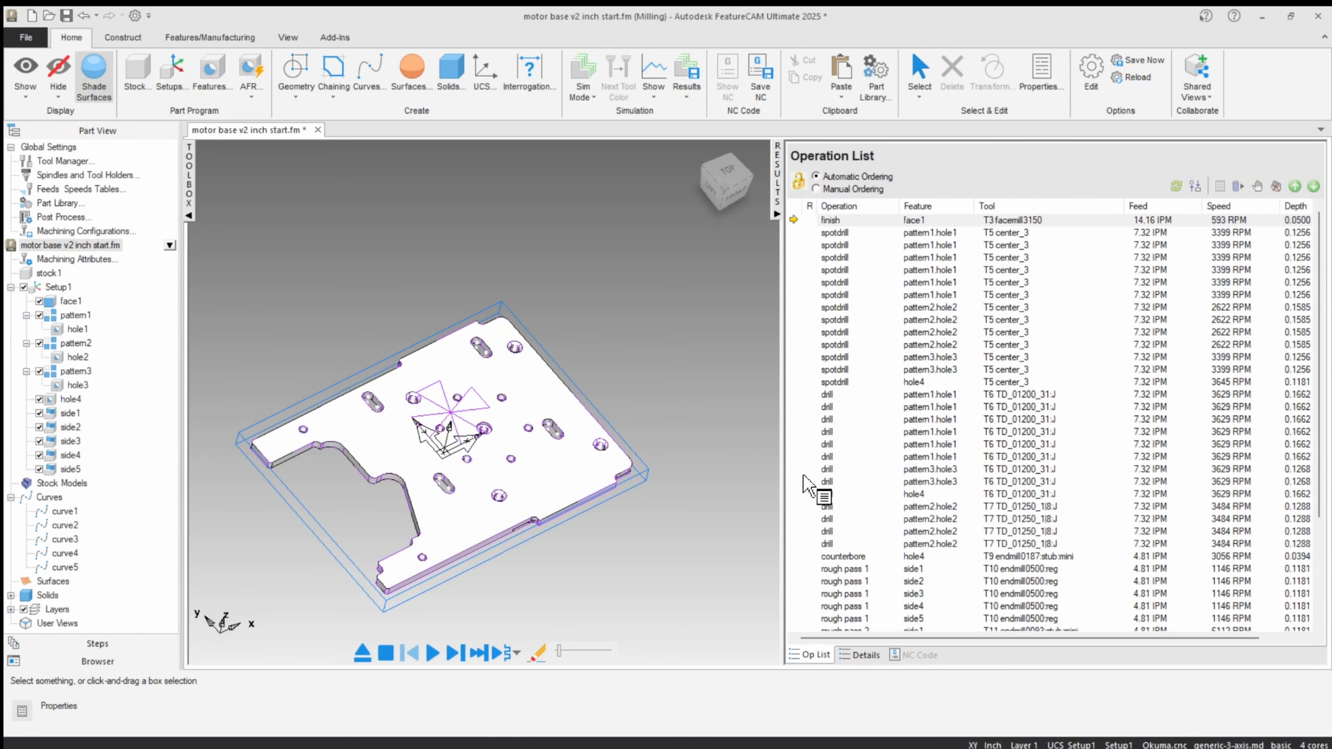
pyautogui.doubleClick(1163, 744)
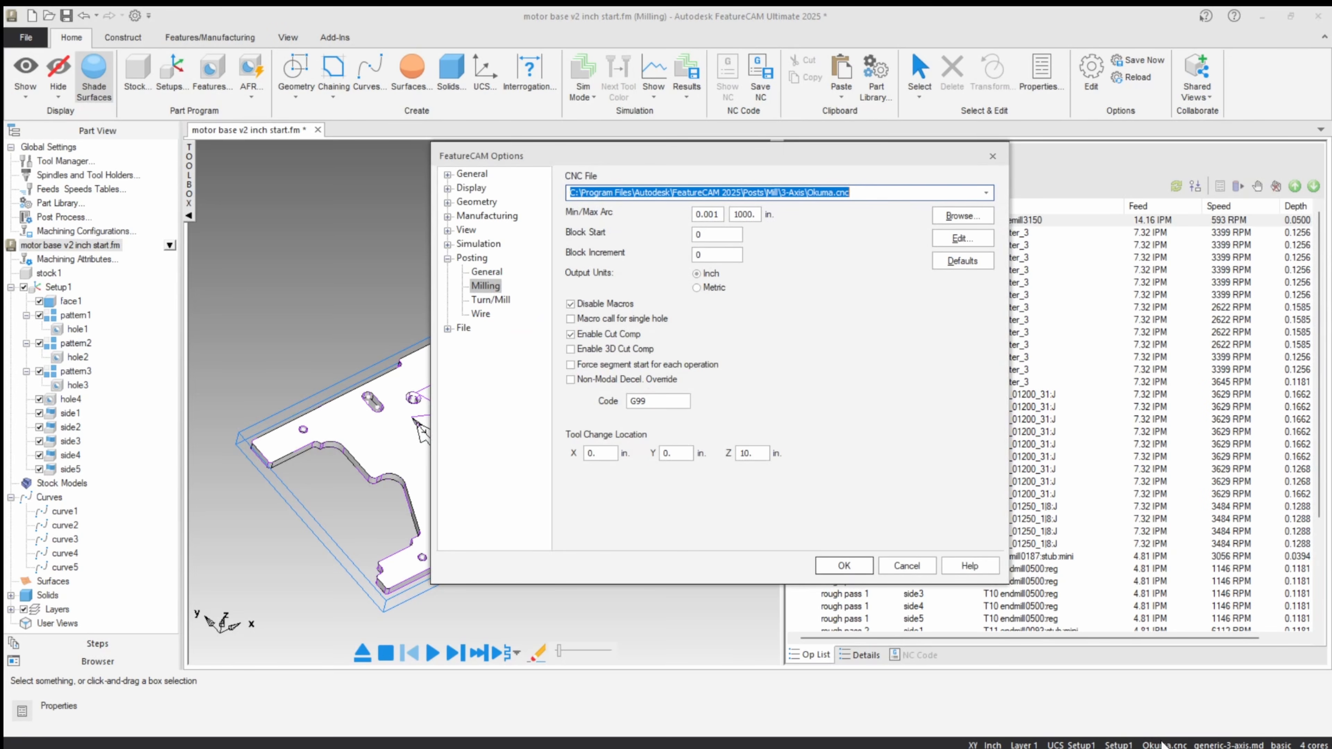
pyautogui.click(948, 219)
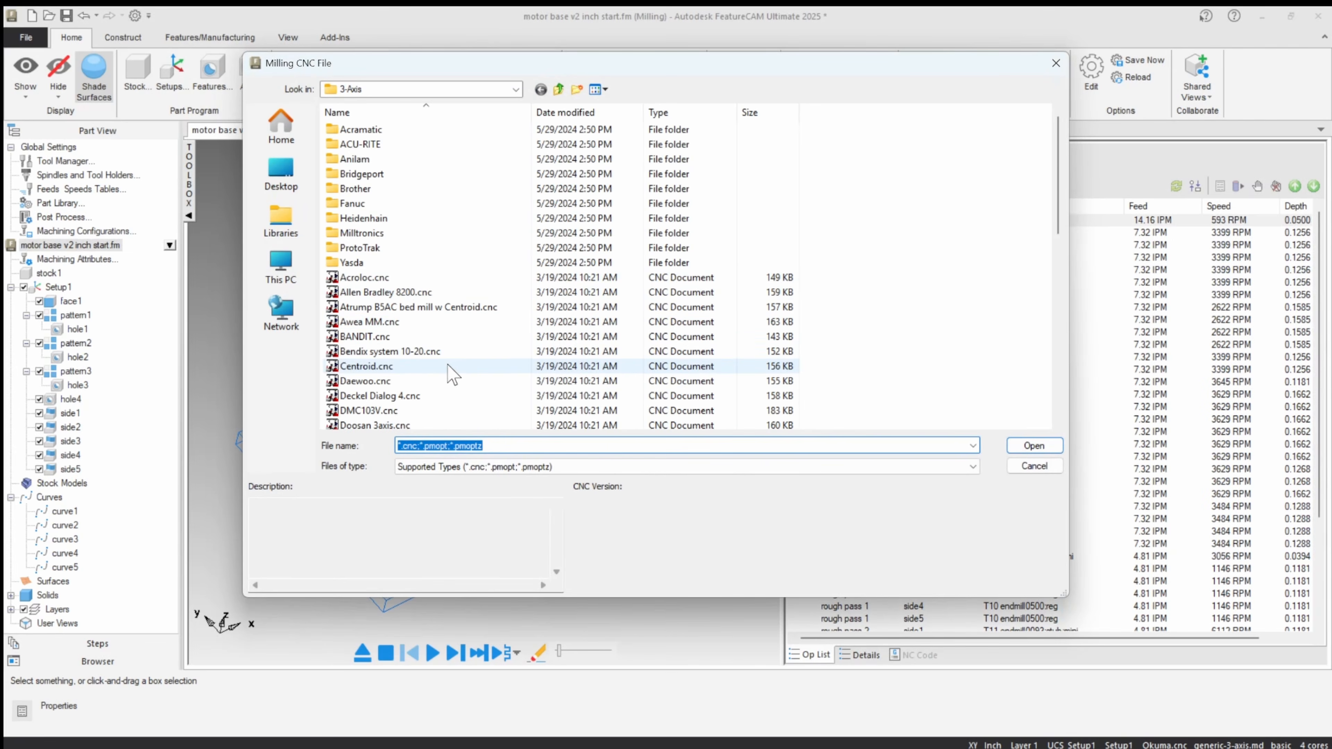
pyautogui.moveTo(449, 366)
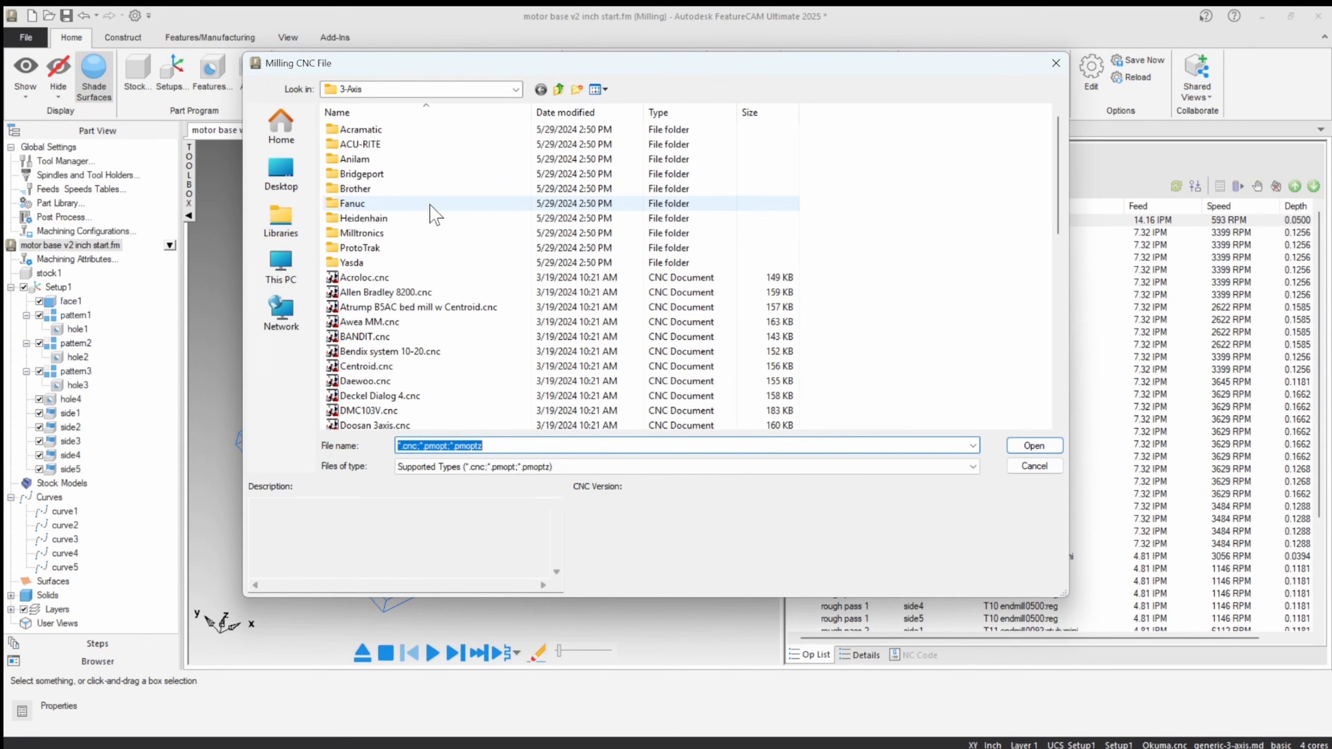
pyautogui.click(558, 89)
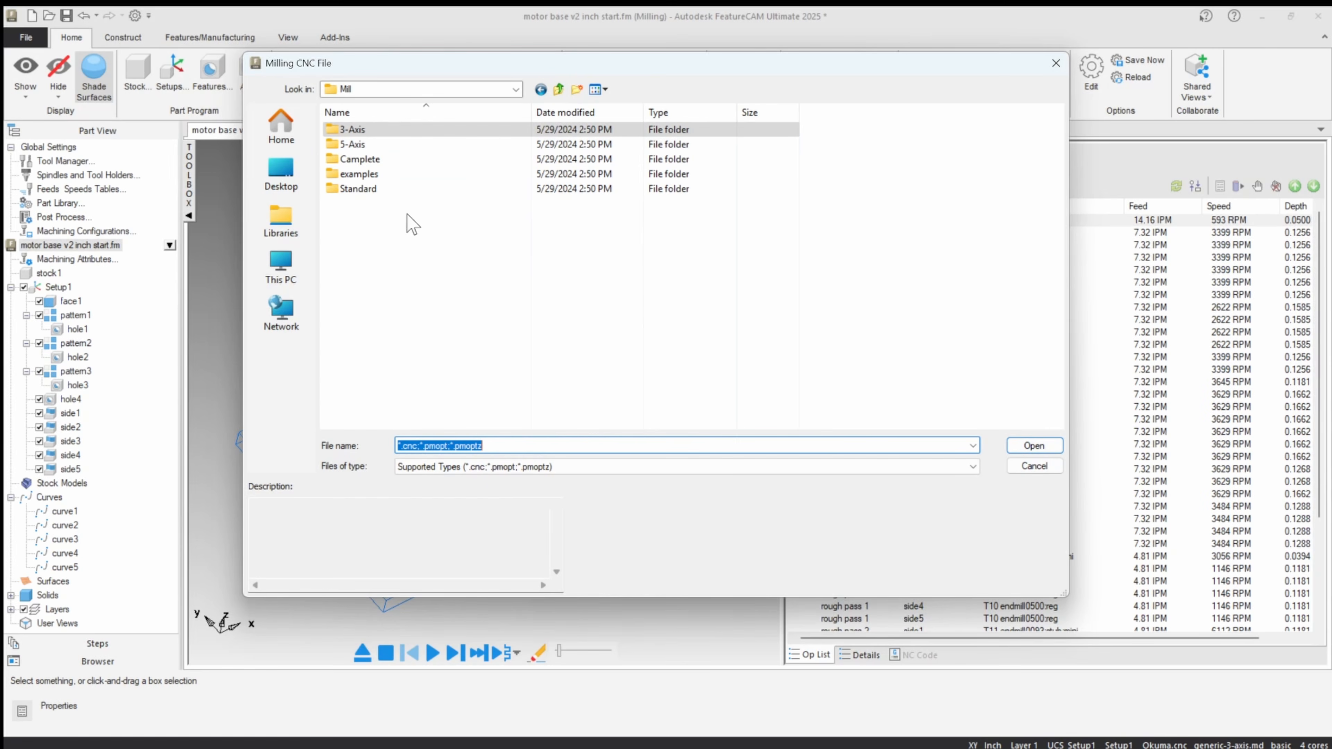
pyautogui.click(558, 89)
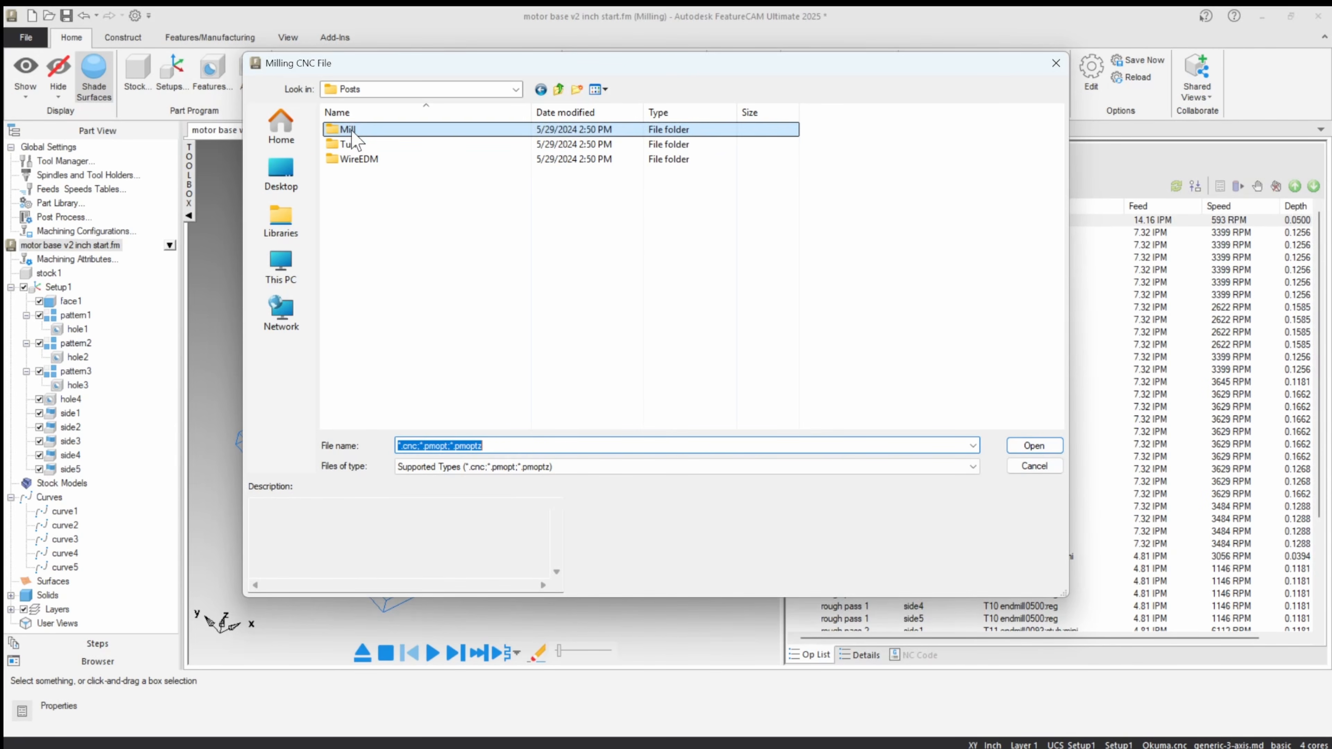
# Step: Look inside the 5-Axis folder of the Mill posts and return to the Mill folder
pyautogui.doubleClick(350, 130)
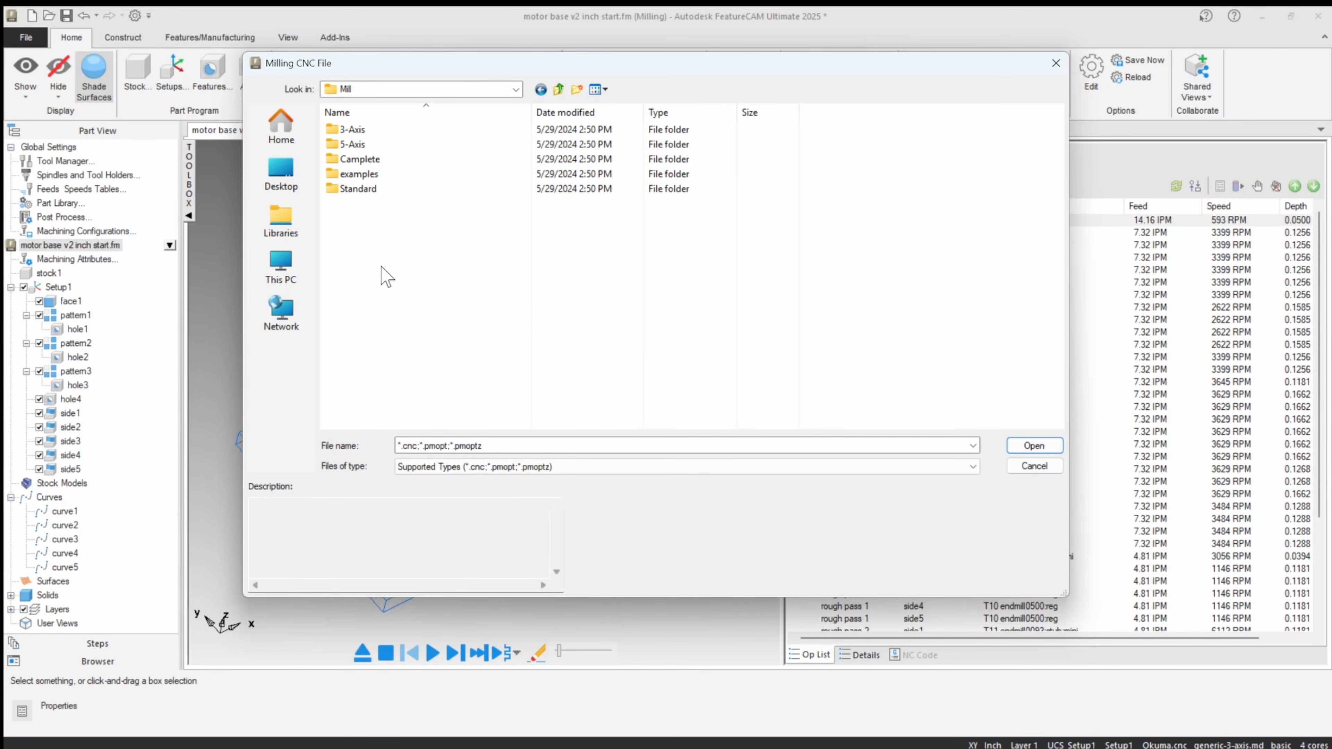
pyautogui.doubleClick(352, 145)
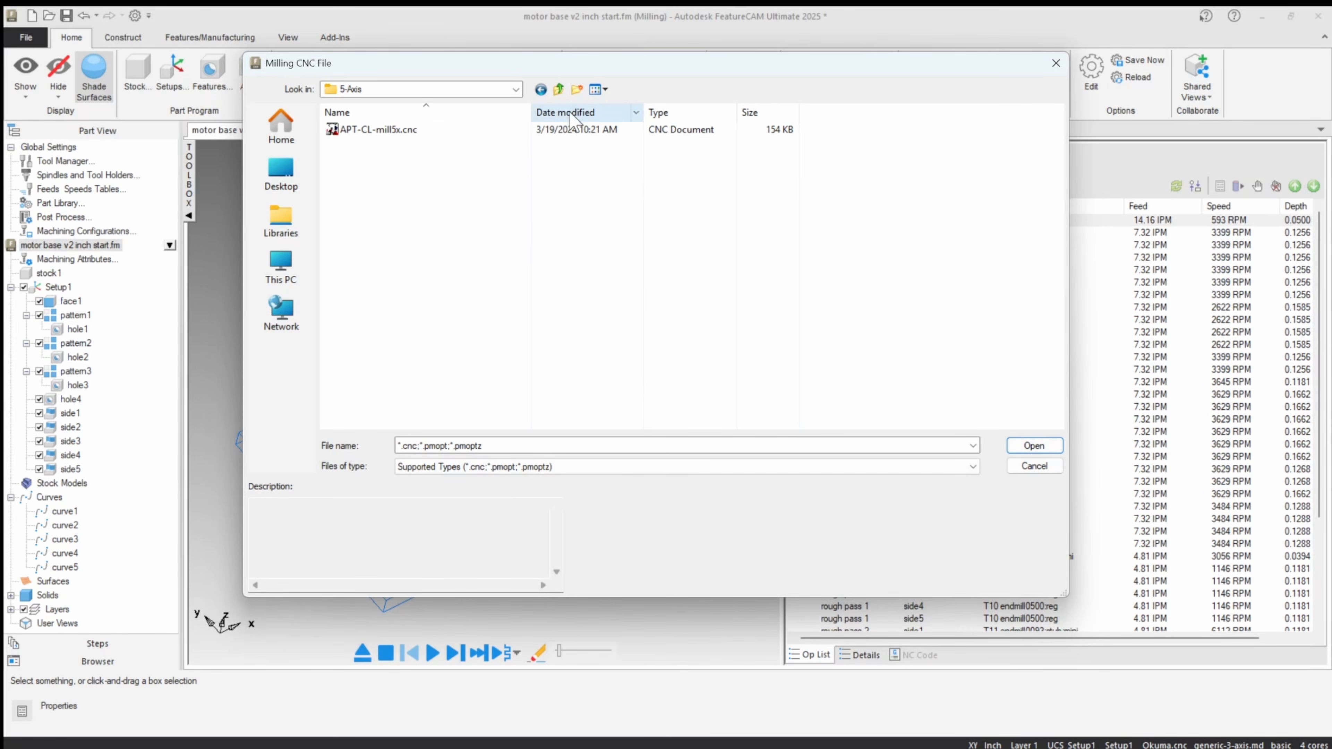
pyautogui.click(559, 89)
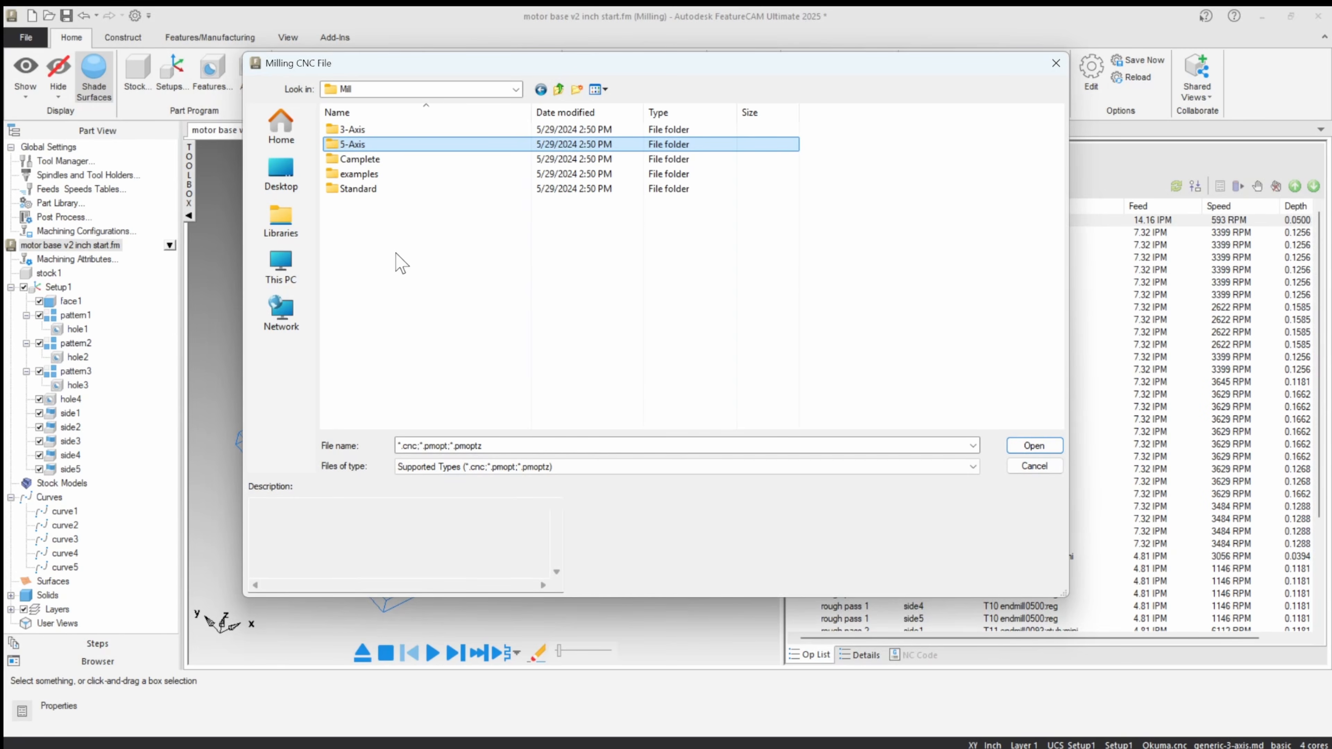
# Step: Look through the 3-Axis mill posts, highlighting Okuma, HAAS VF, Mori Seiki NV5000, Mazak and Mach3 in turn
pyautogui.doubleClick(357, 130)
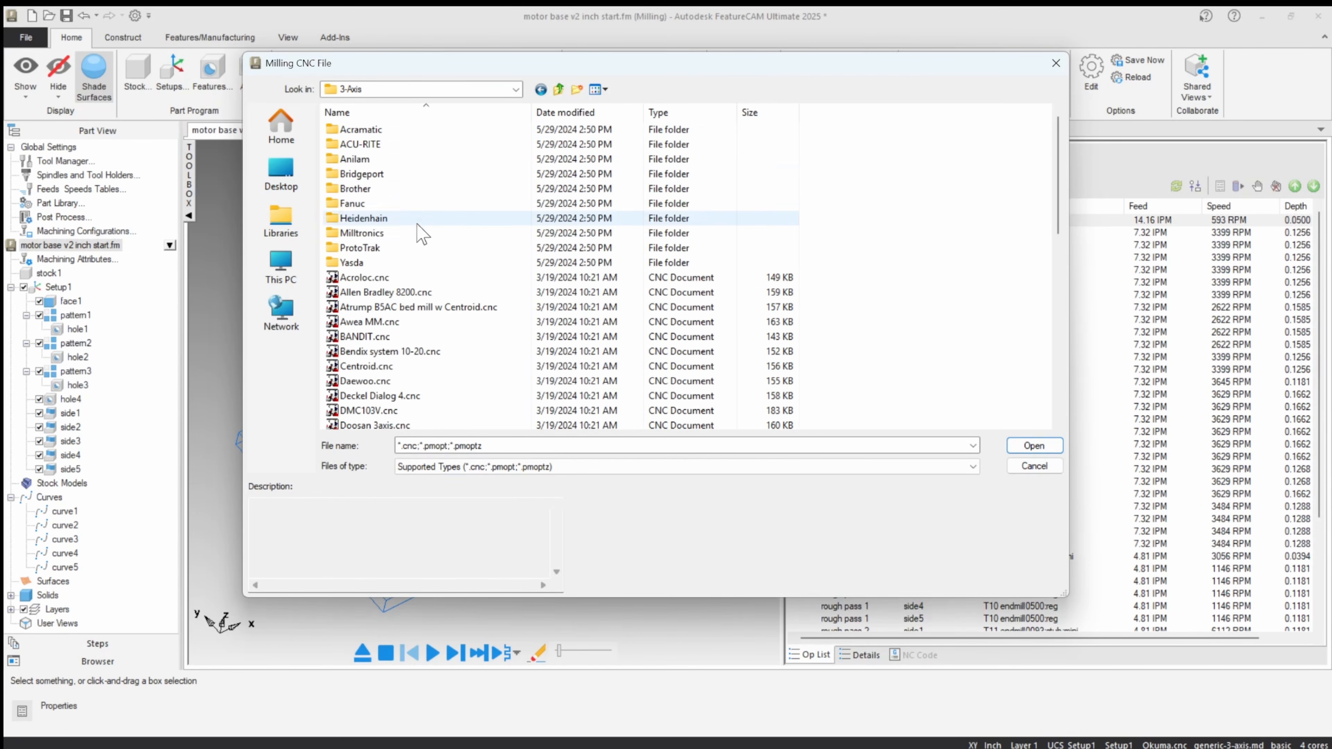
pyautogui.scroll(-10, 423, 312)
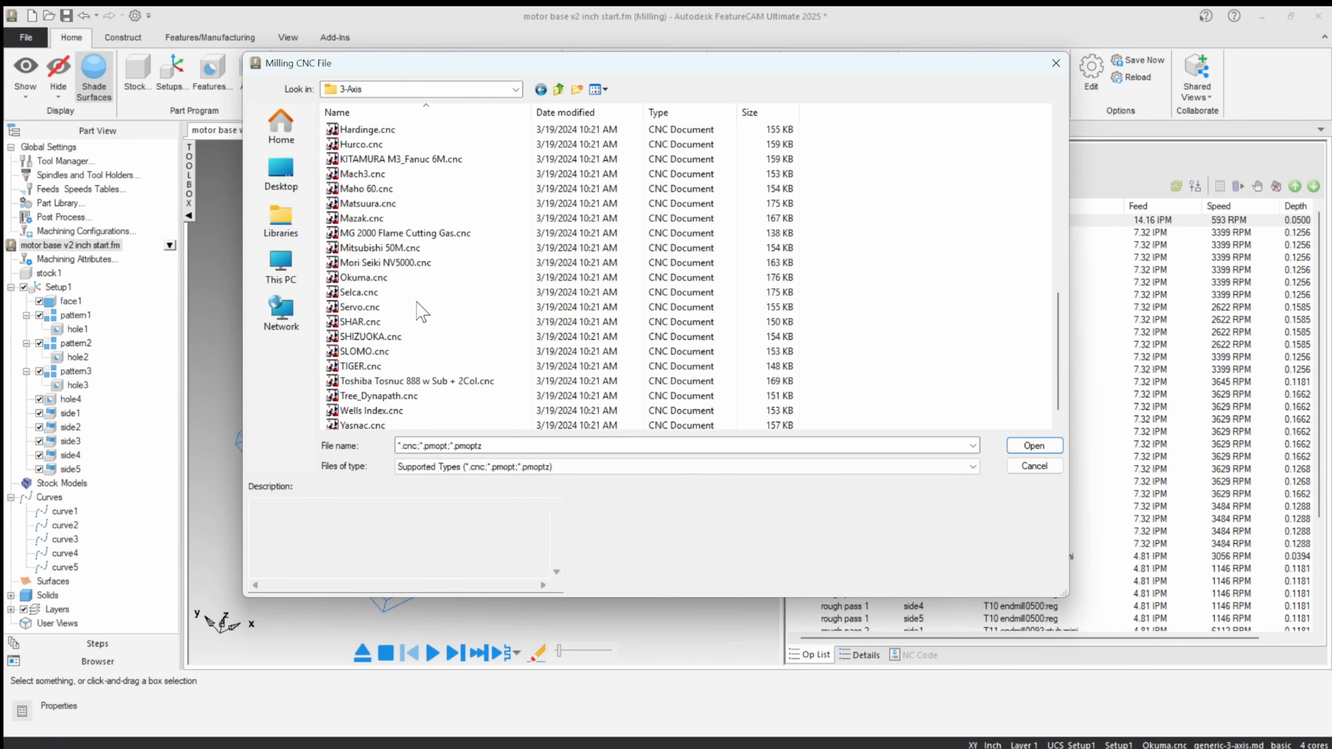
pyautogui.scroll(3, 422, 312)
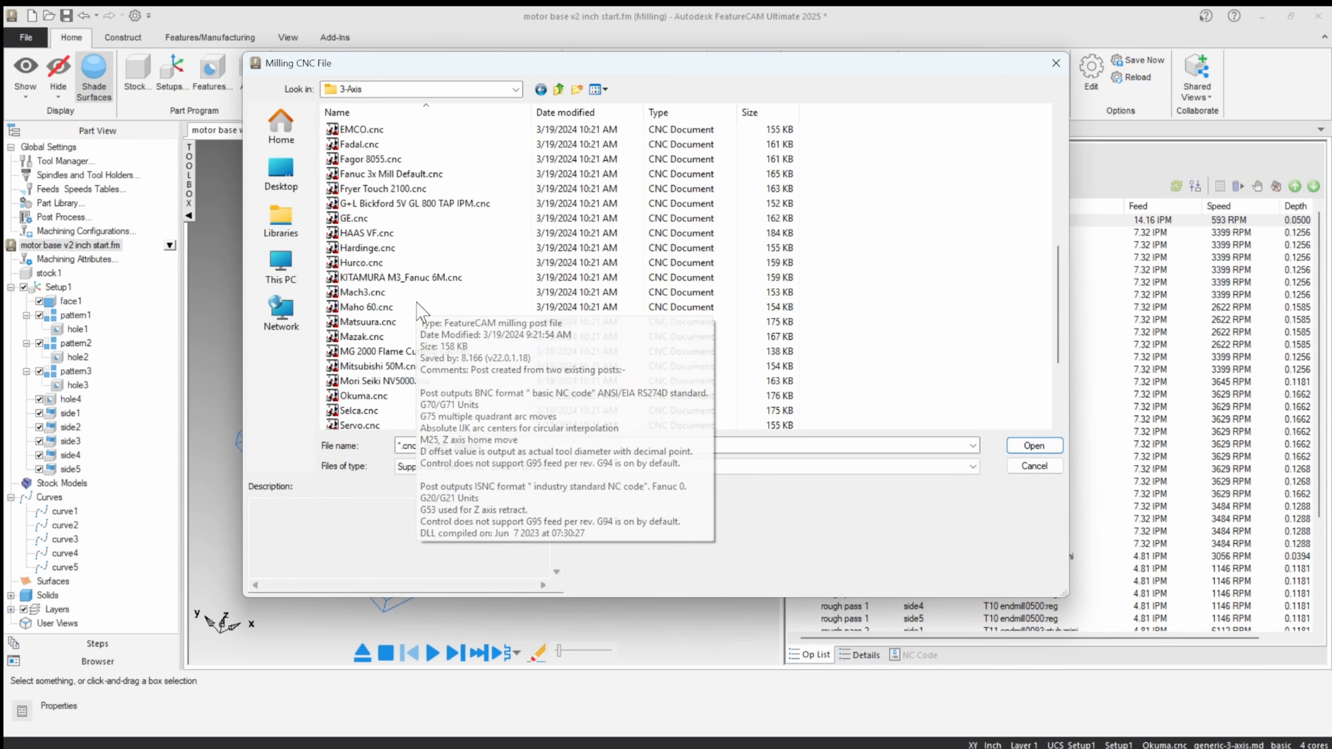
pyautogui.scroll(-1, 422, 312)
pyautogui.click(388, 351)
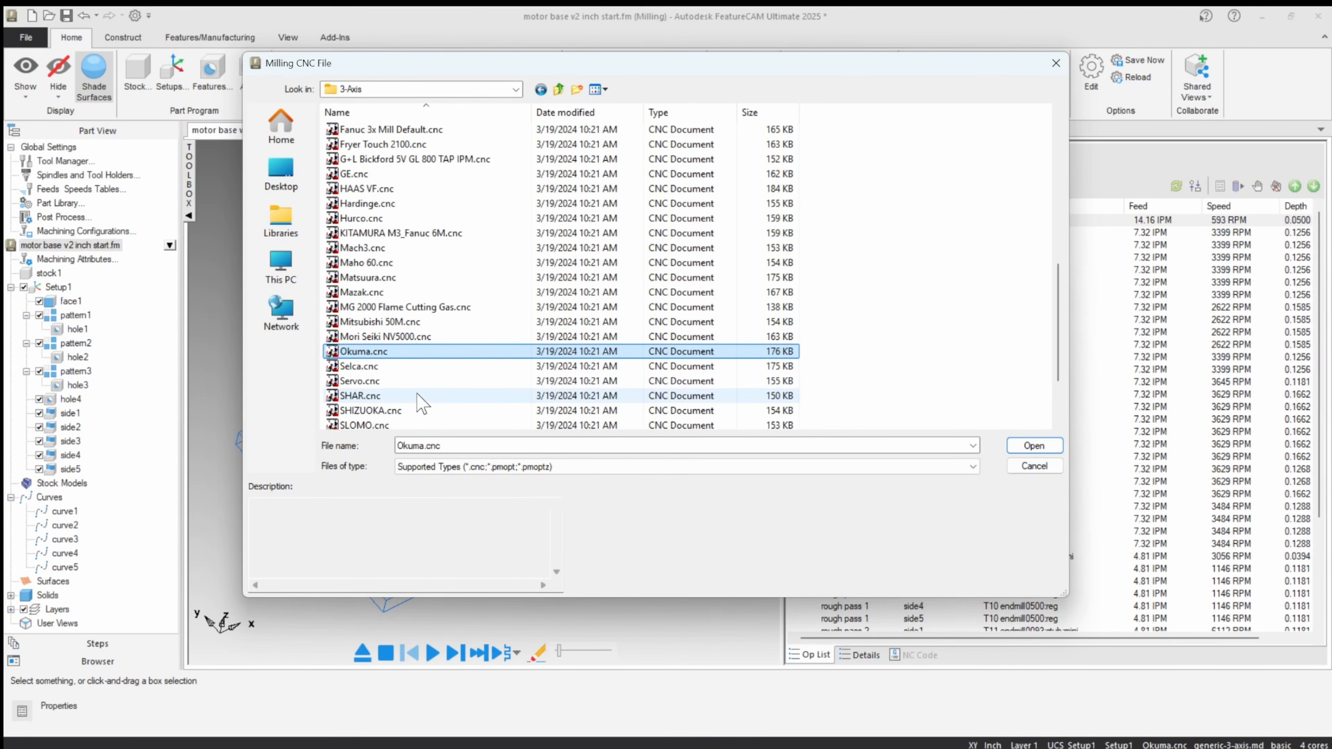
pyautogui.click(423, 188)
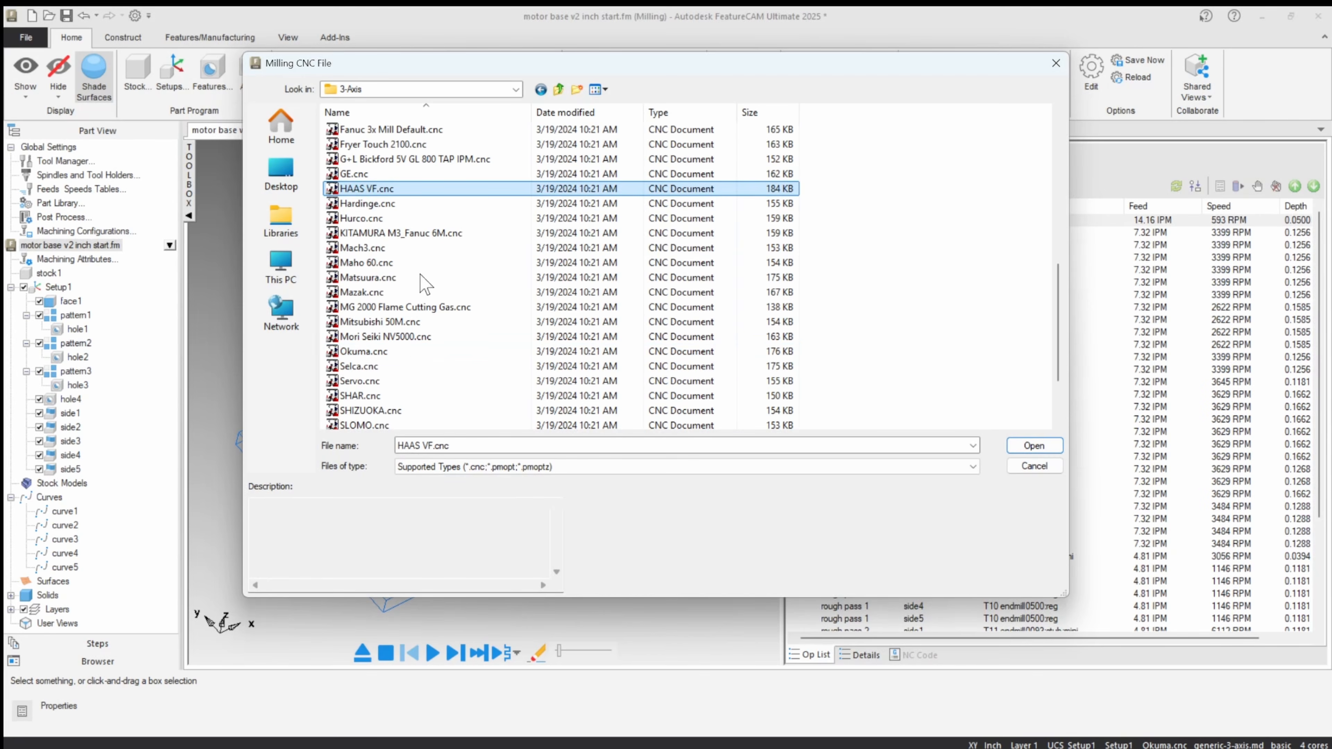
pyautogui.click(370, 337)
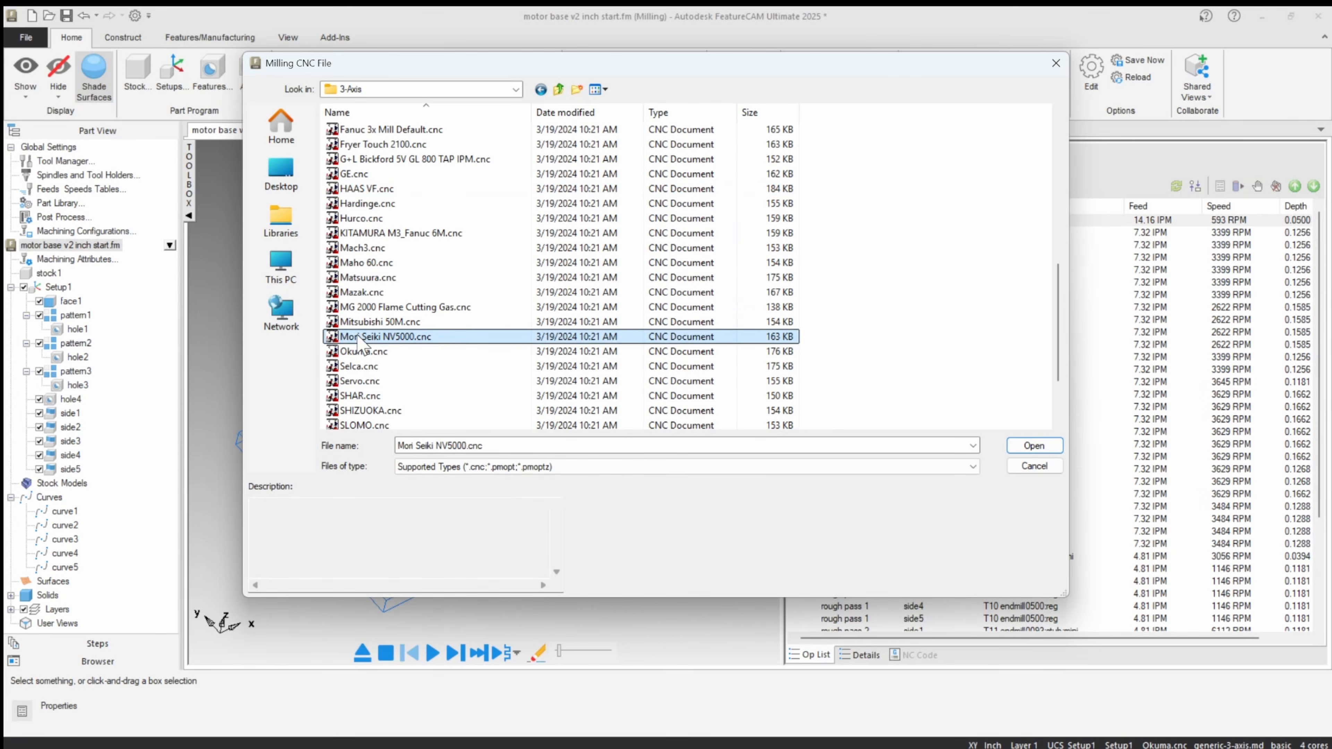
pyautogui.click(364, 293)
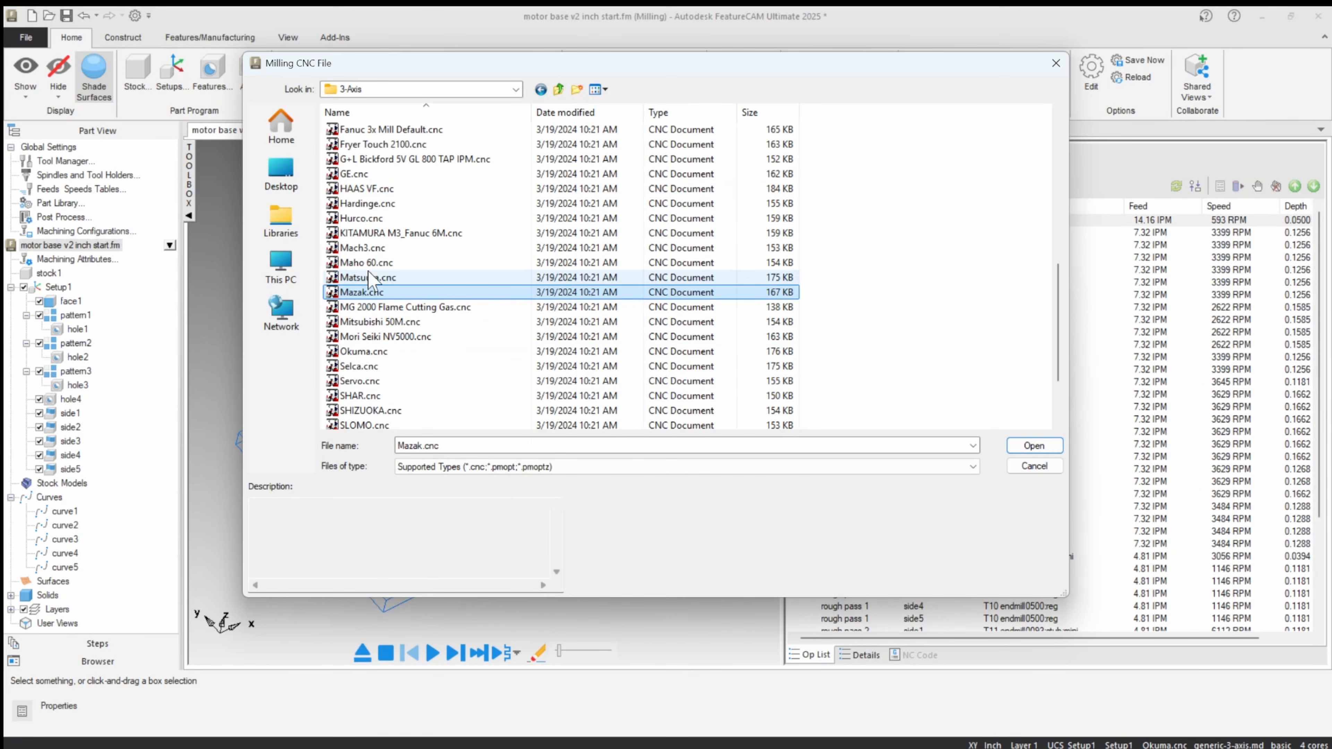
pyautogui.click(366, 249)
pyautogui.scroll(-2, 460, 338)
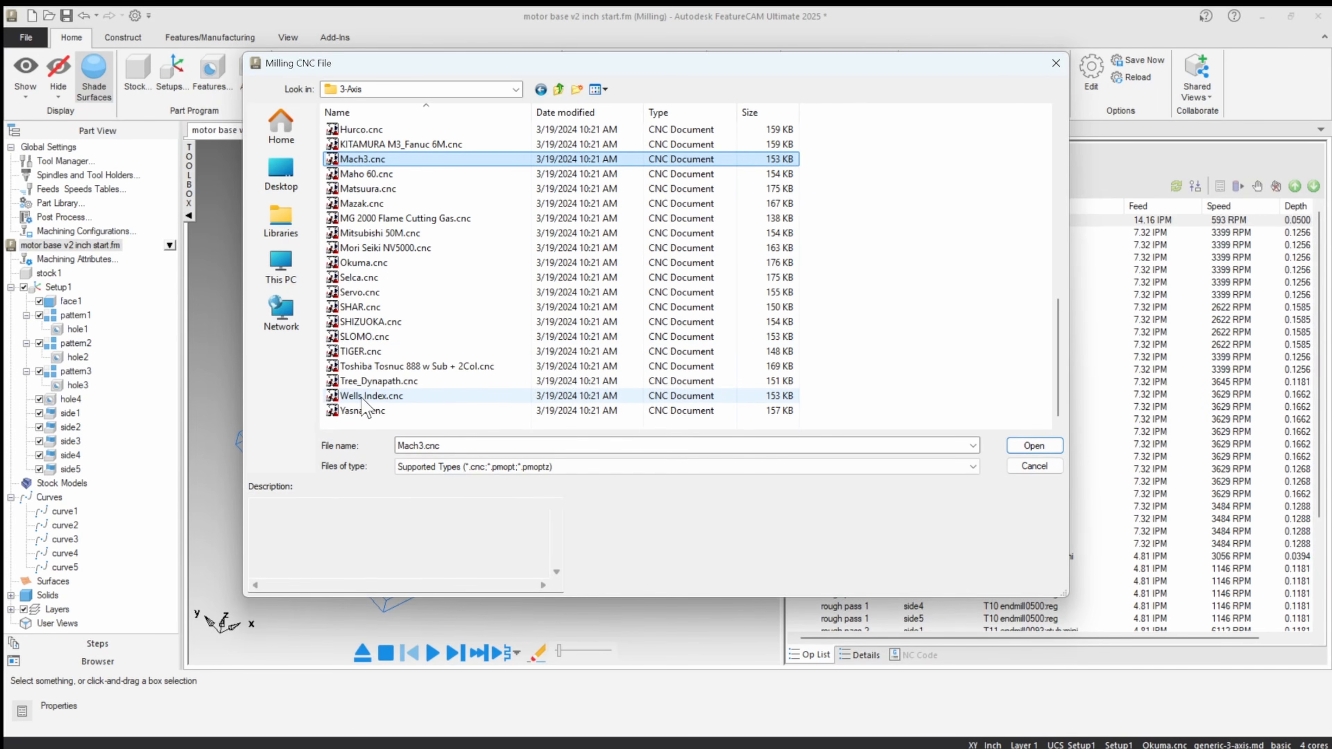
pyautogui.scroll(10, 370, 325)
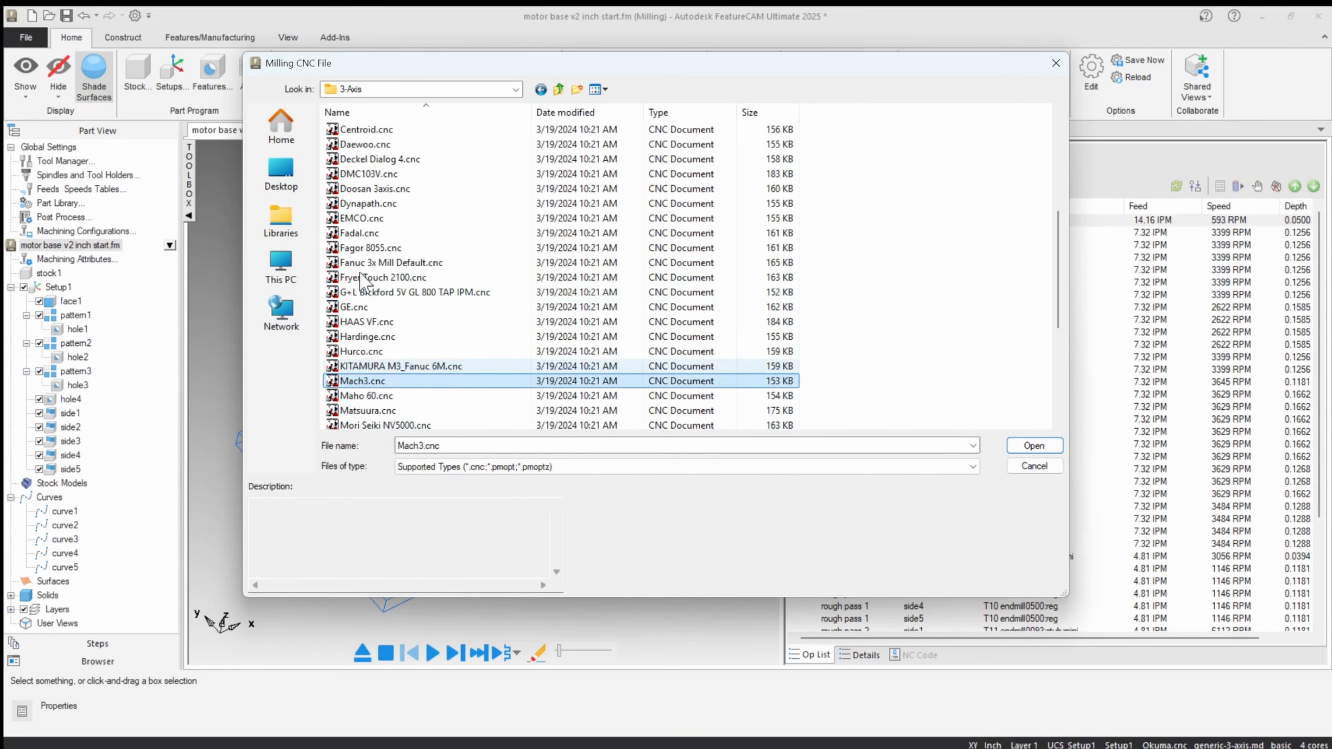
pyautogui.scroll(1, 370, 246)
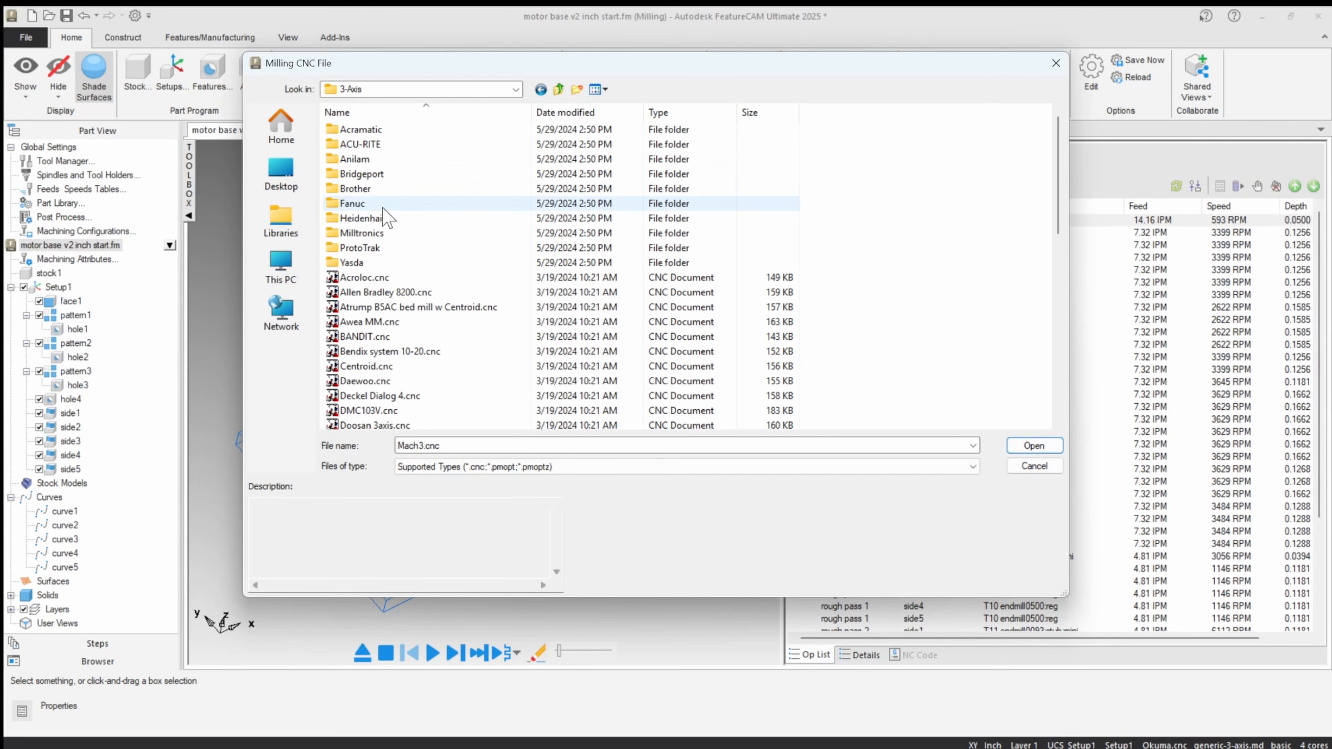
# Step: Look at the posts in the 3-Axis Fanuc folder and go back up to the Posts folder
pyautogui.doubleClick(362, 205)
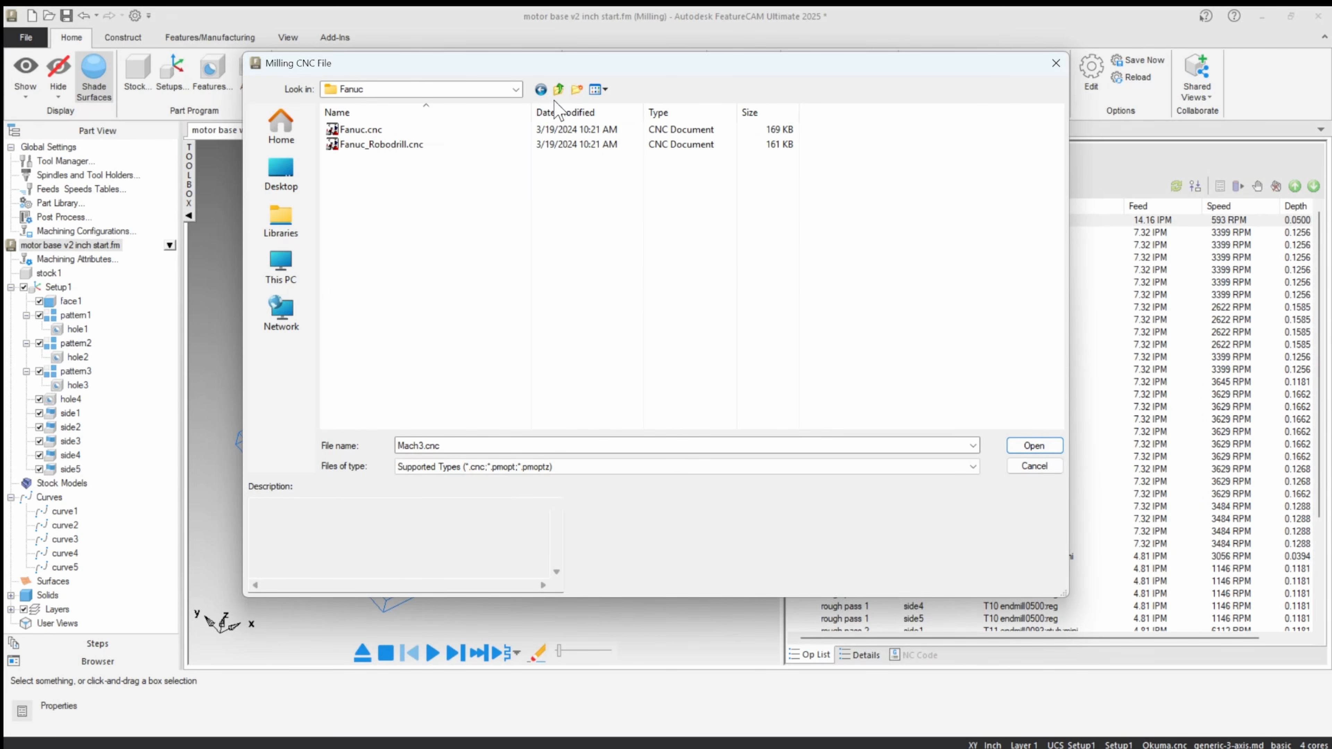
pyautogui.click(559, 90)
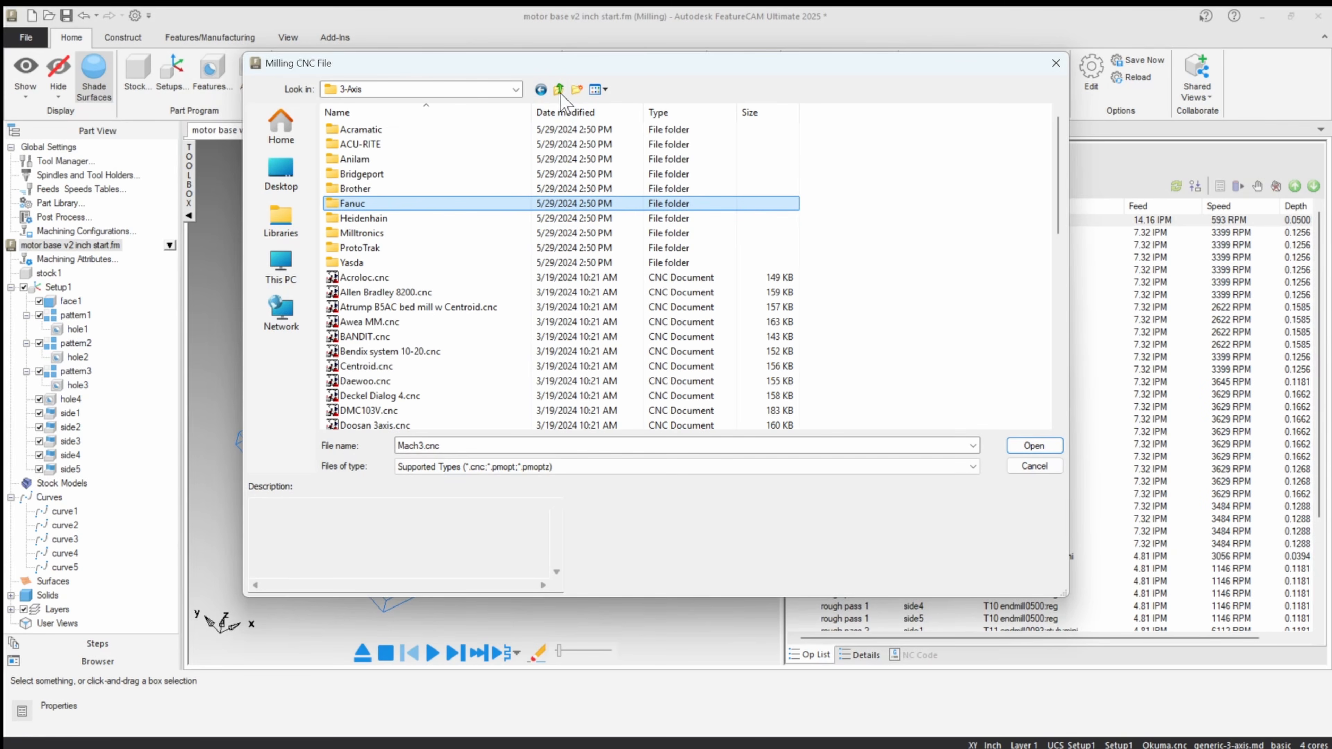
pyautogui.click(561, 92)
pyautogui.click(560, 90)
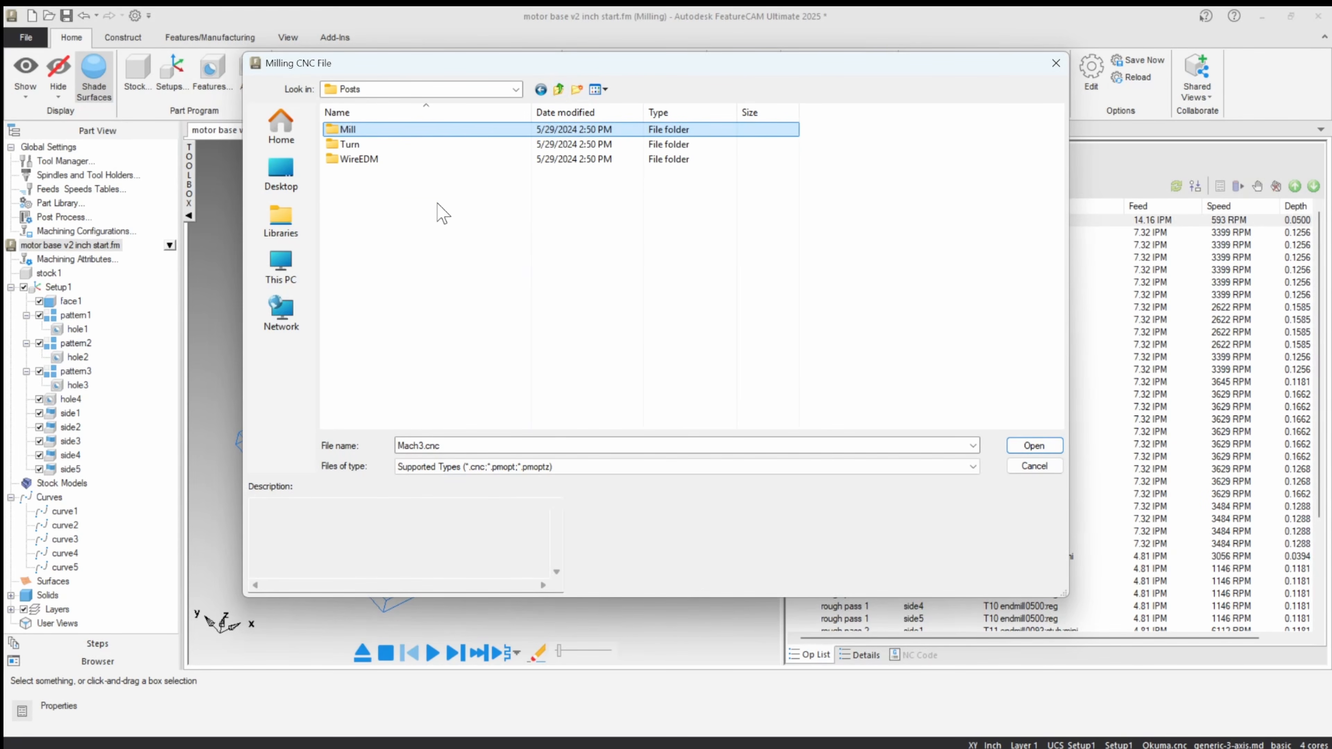
# Step: Look through the Turn posts, cancel the CNC file selection, and accept the milling posting options with Okuma.cnc
pyautogui.doubleClick(350, 145)
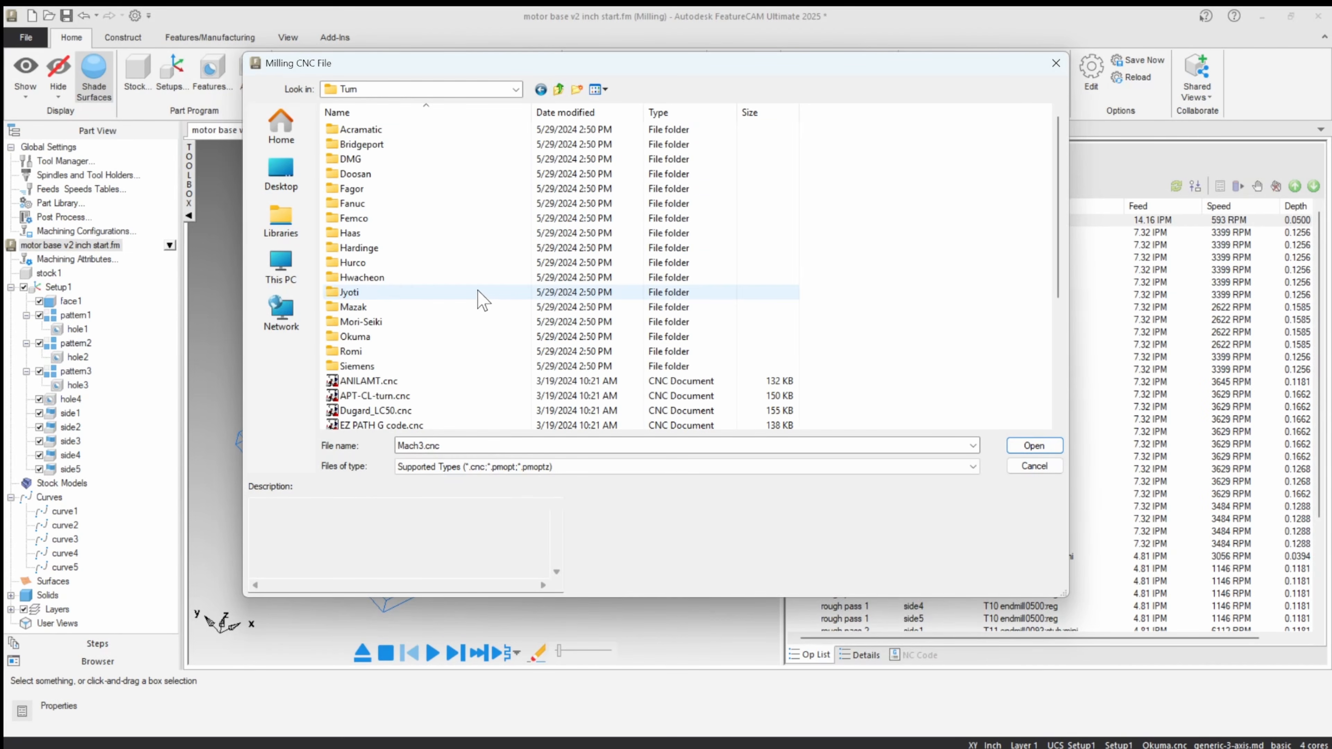
pyautogui.scroll(-4, 482, 299)
pyautogui.scroll(4, 388, 344)
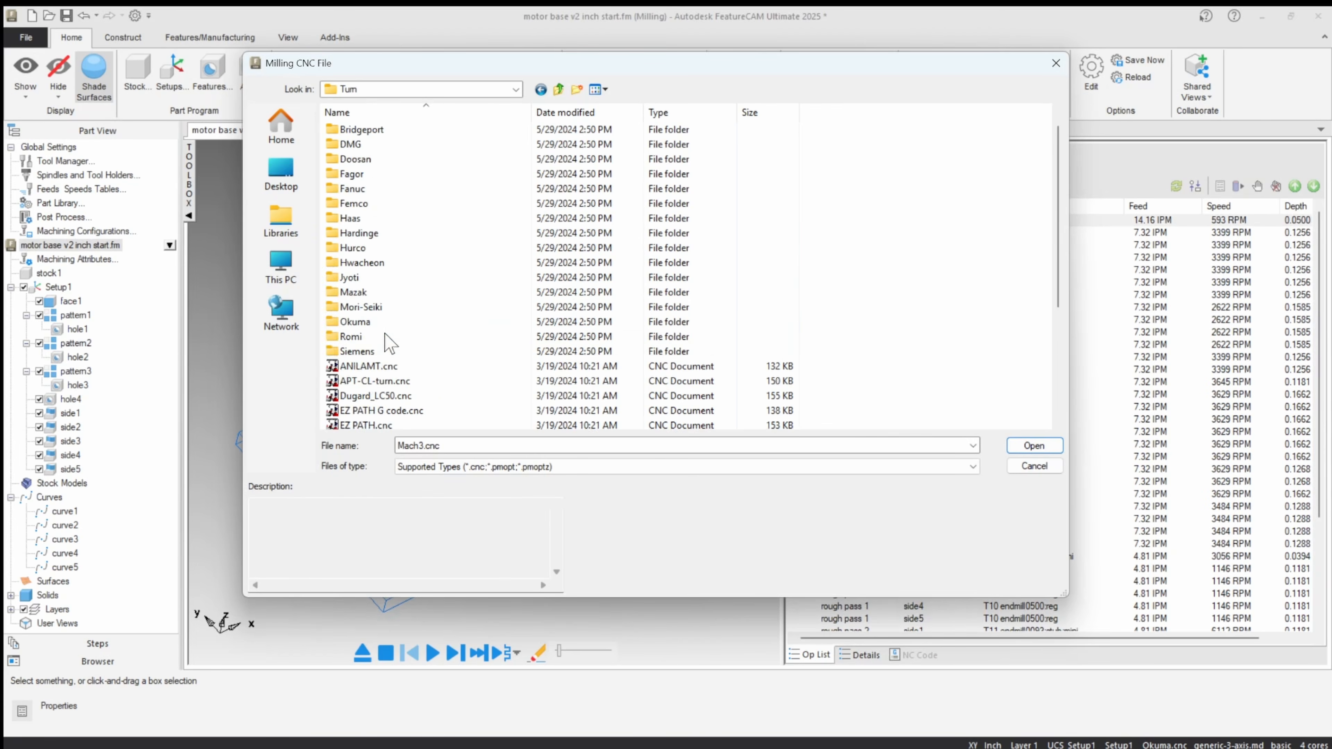
pyautogui.scroll(1, 388, 341)
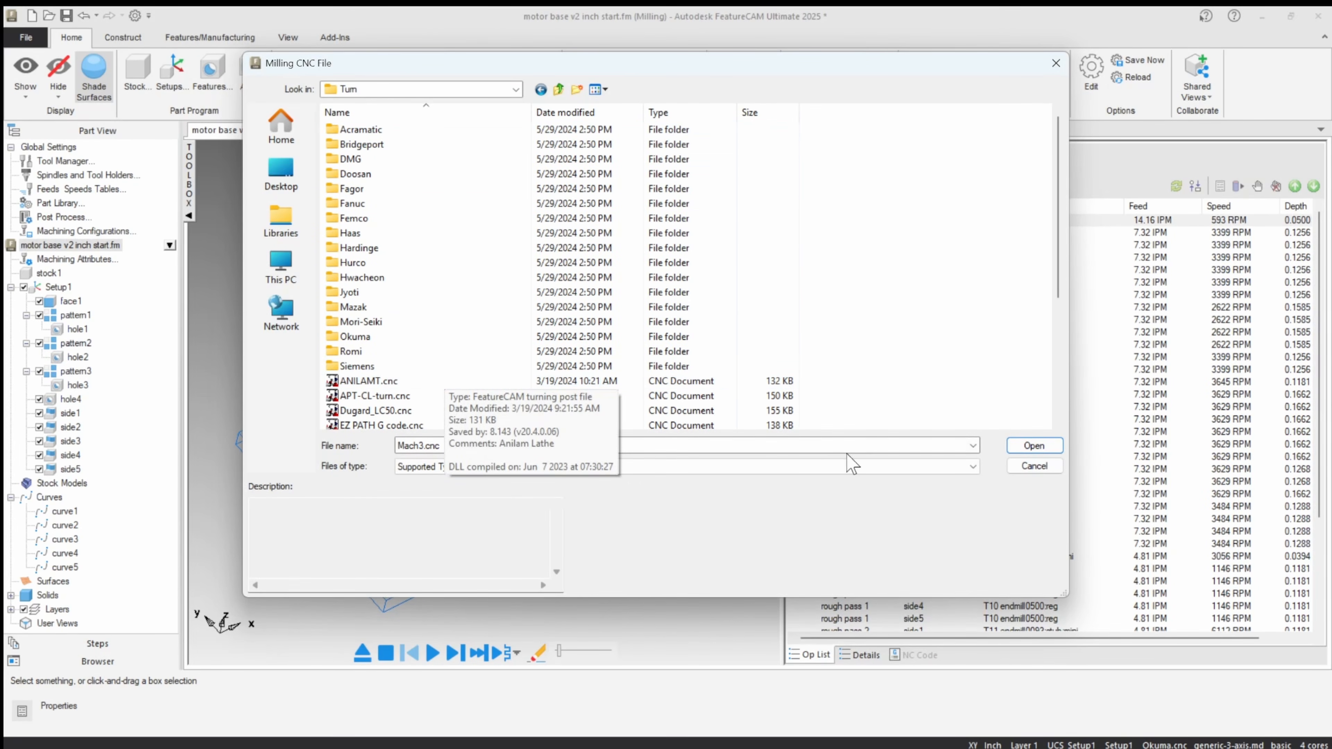
pyautogui.click(1033, 466)
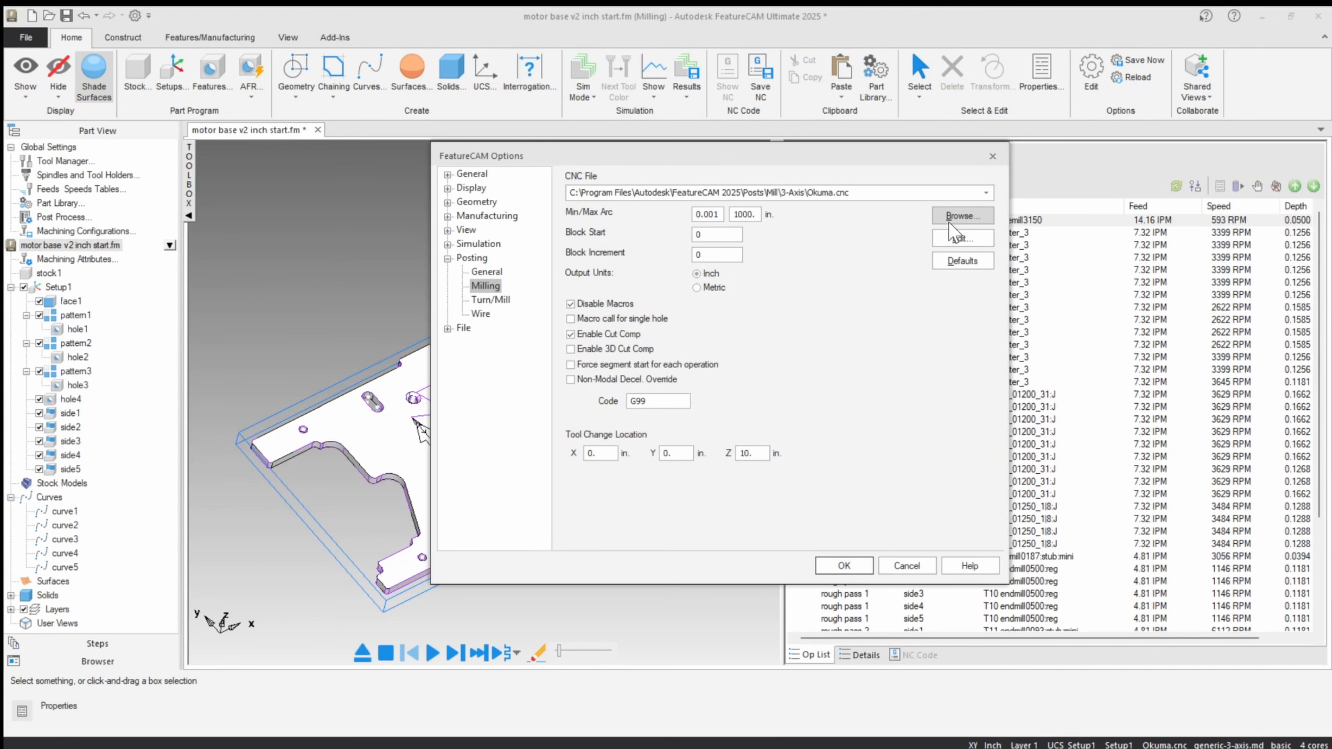
pyautogui.click(819, 565)
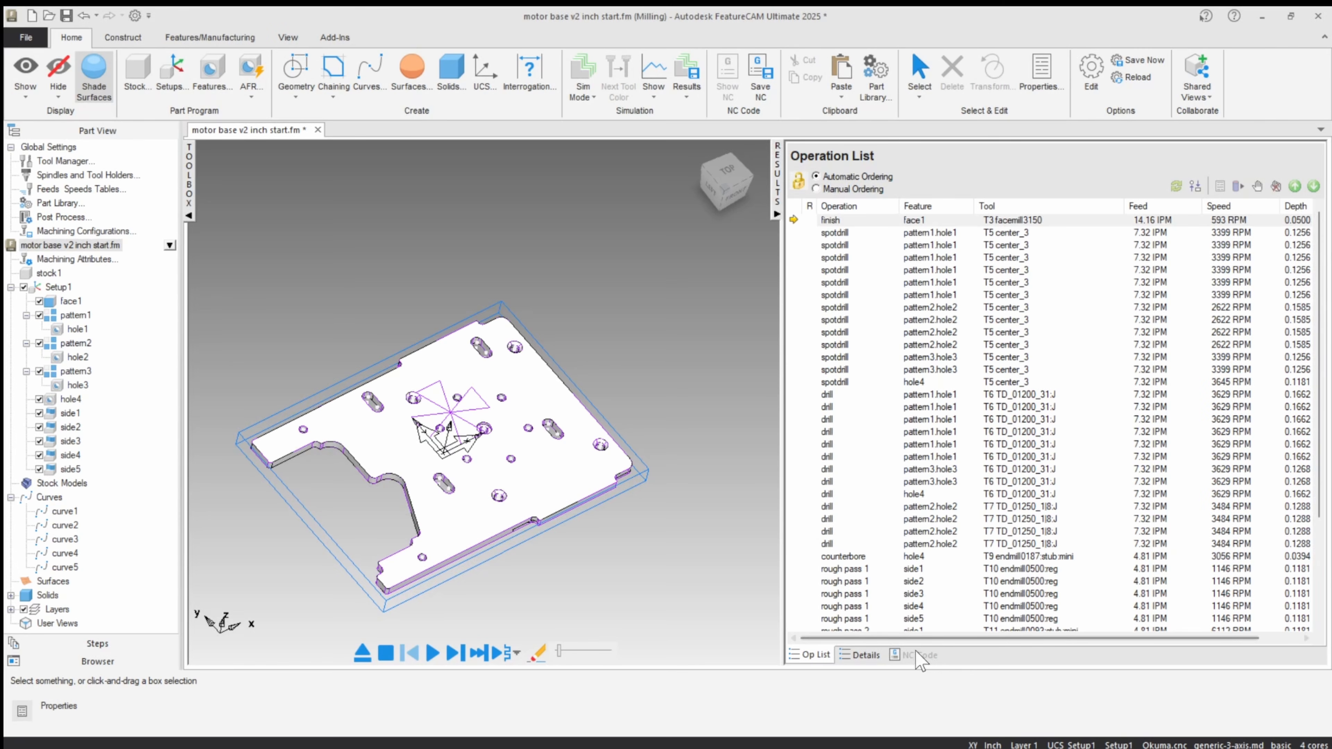
# Step: Run the 3D simulation of all operations at a higher speed and review the start of the Okuma NC code
pyautogui.click(433, 653)
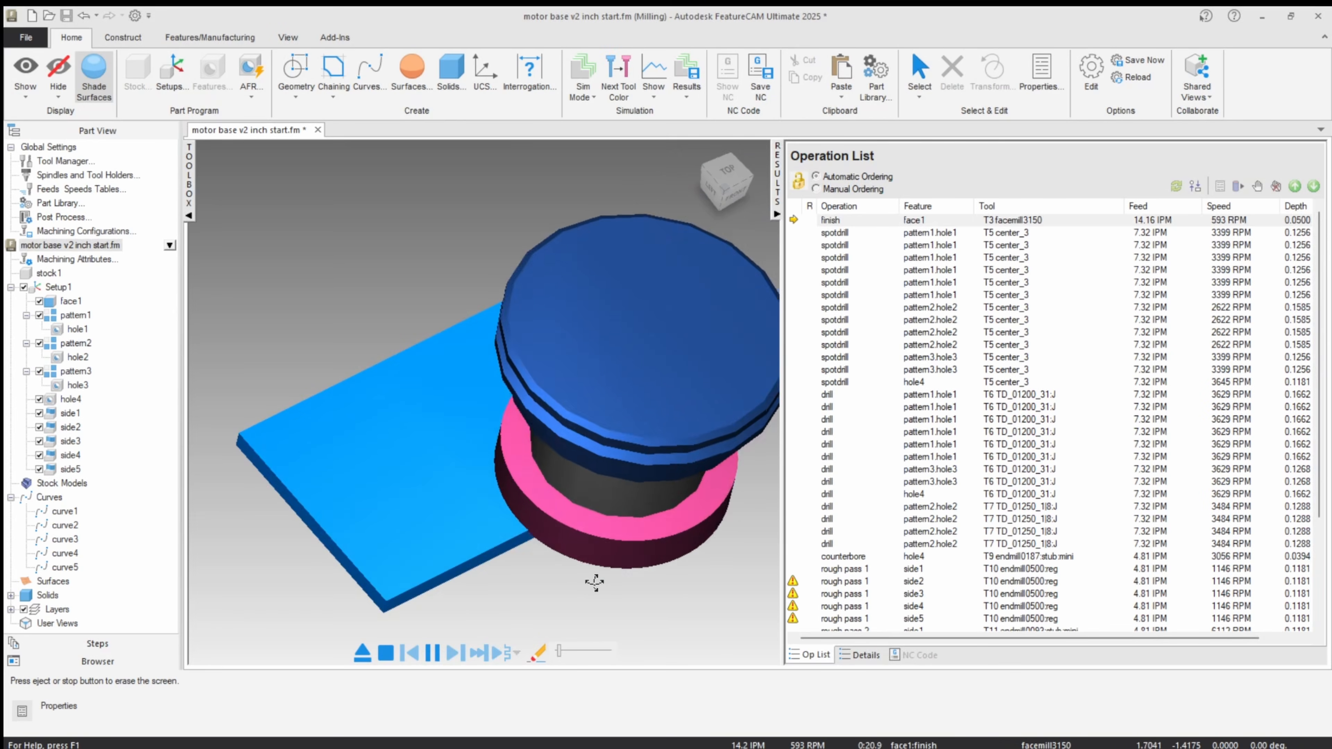
pyautogui.click(592, 653)
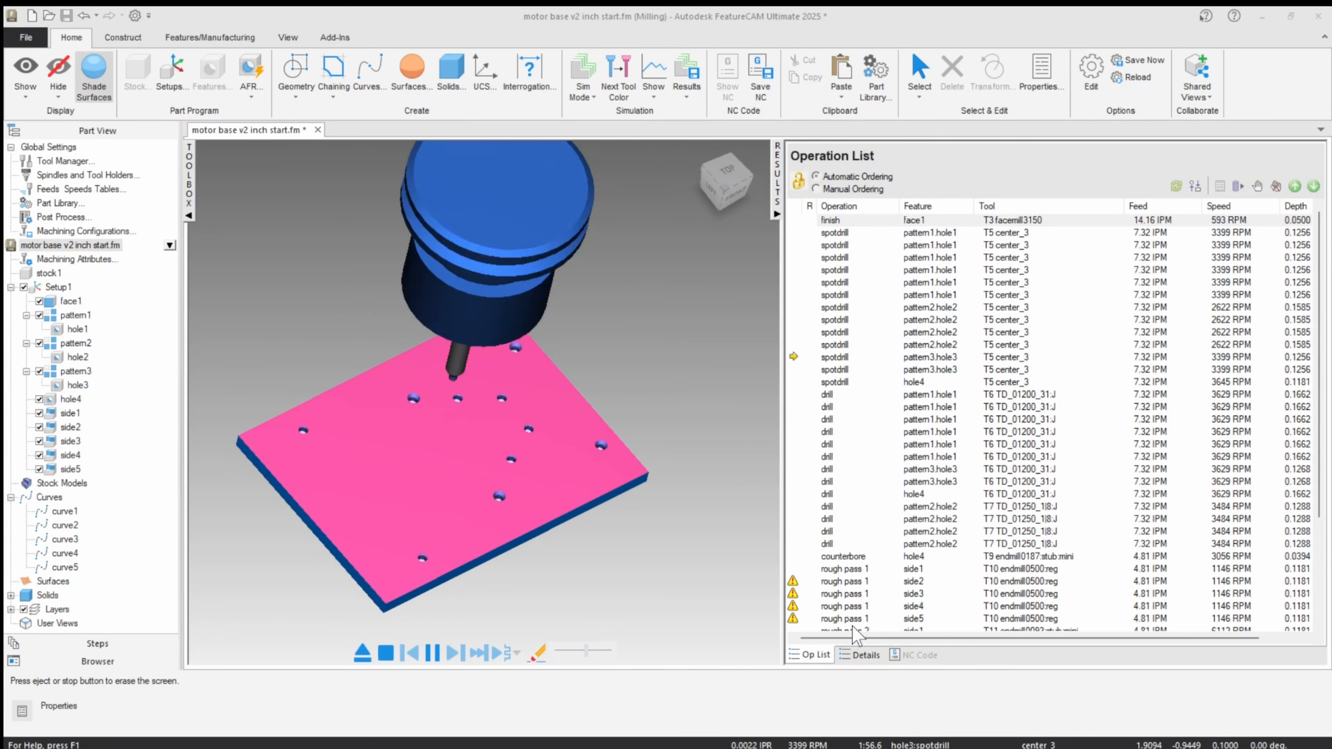
pyautogui.click(931, 656)
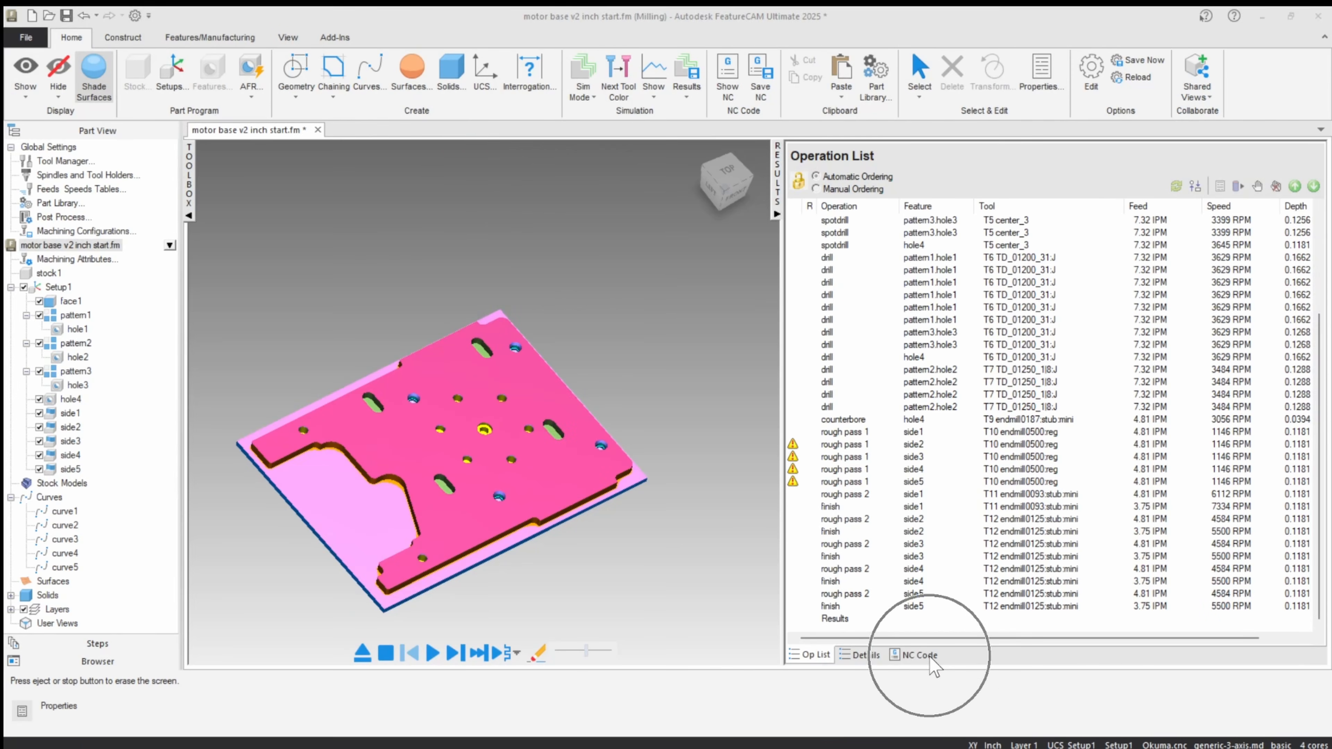
pyautogui.scroll(-6, 907, 405)
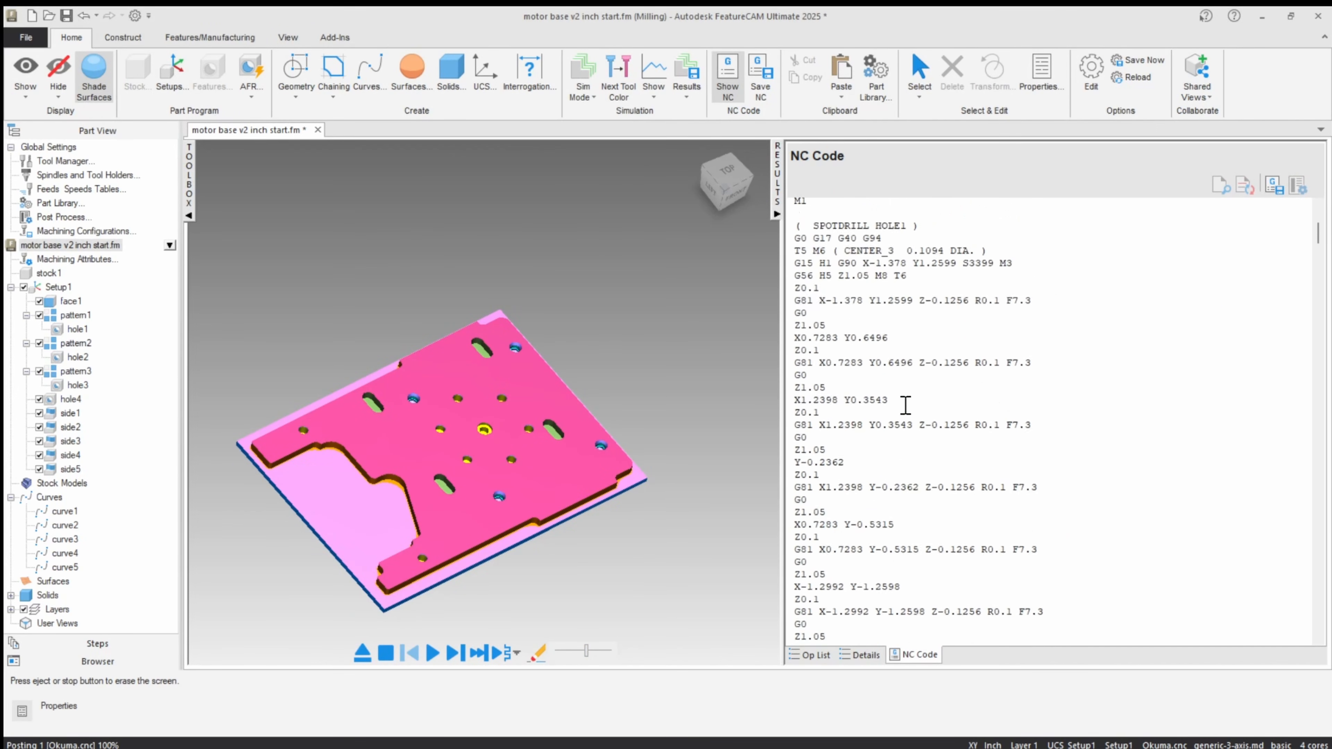
pyautogui.scroll(7, 906, 404)
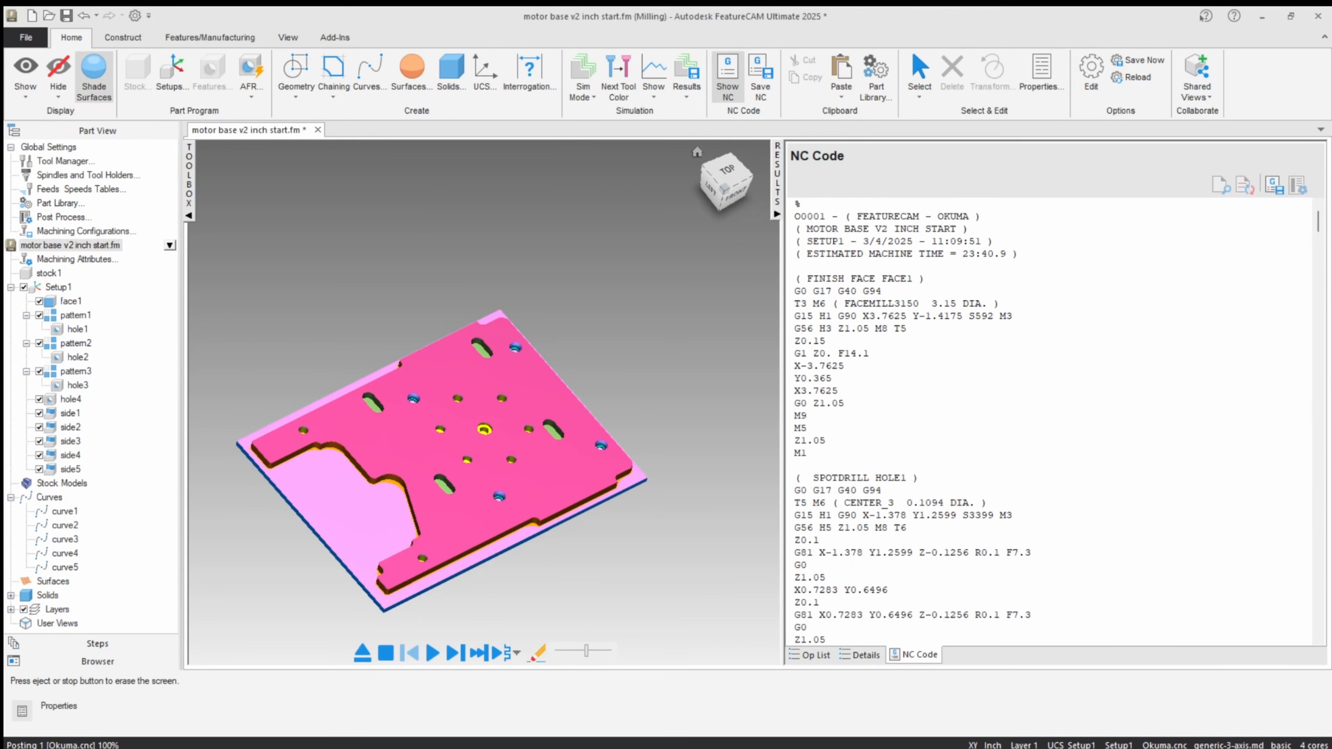
# Step: Hide the results pane and clear the simulation from the plate
pyautogui.click(776, 214)
pyautogui.click(633, 653)
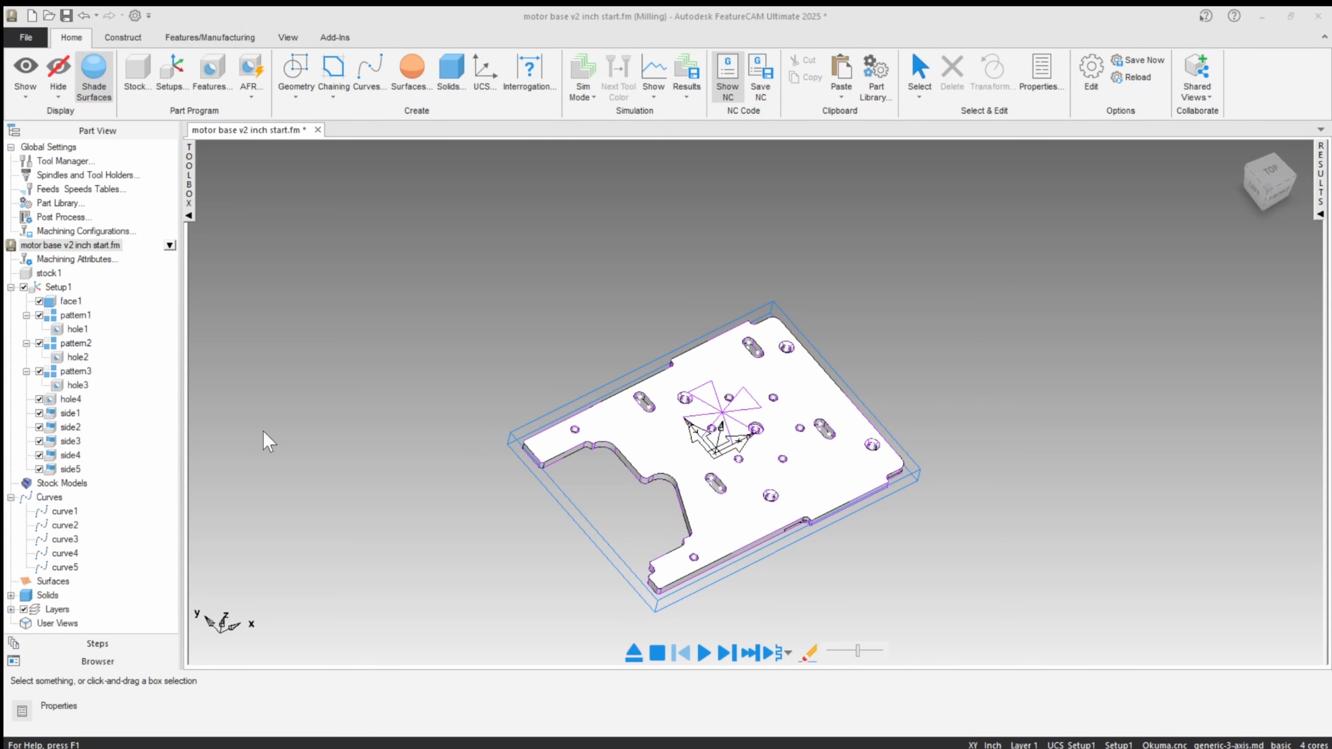
# Step: Open the properties of side2 and check the tools of rough pass 1, rough pass 2 and finish
pyautogui.click(73, 427)
pyautogui.moveTo(646, 454); pyautogui.dragTo(636, 421, button='middle')
pyautogui.scroll(5, 636, 422)
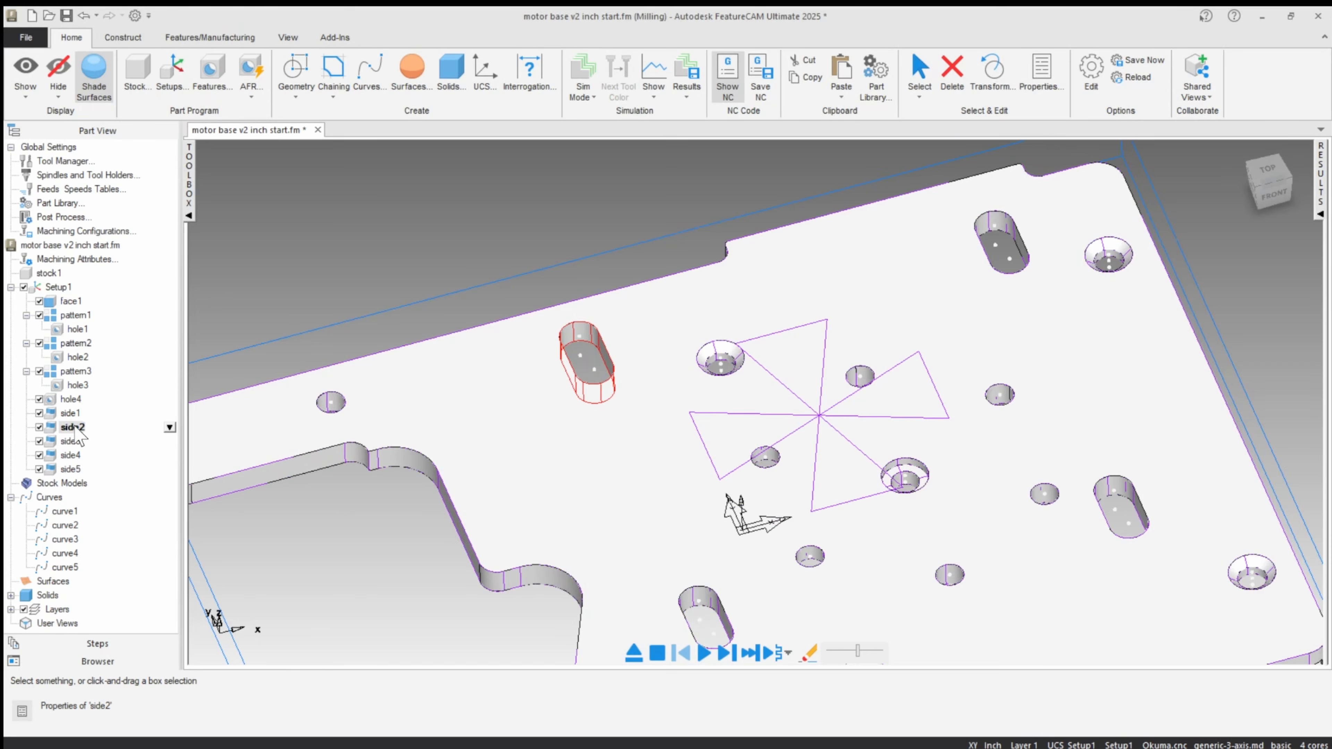
pyautogui.doubleClick(74, 427)
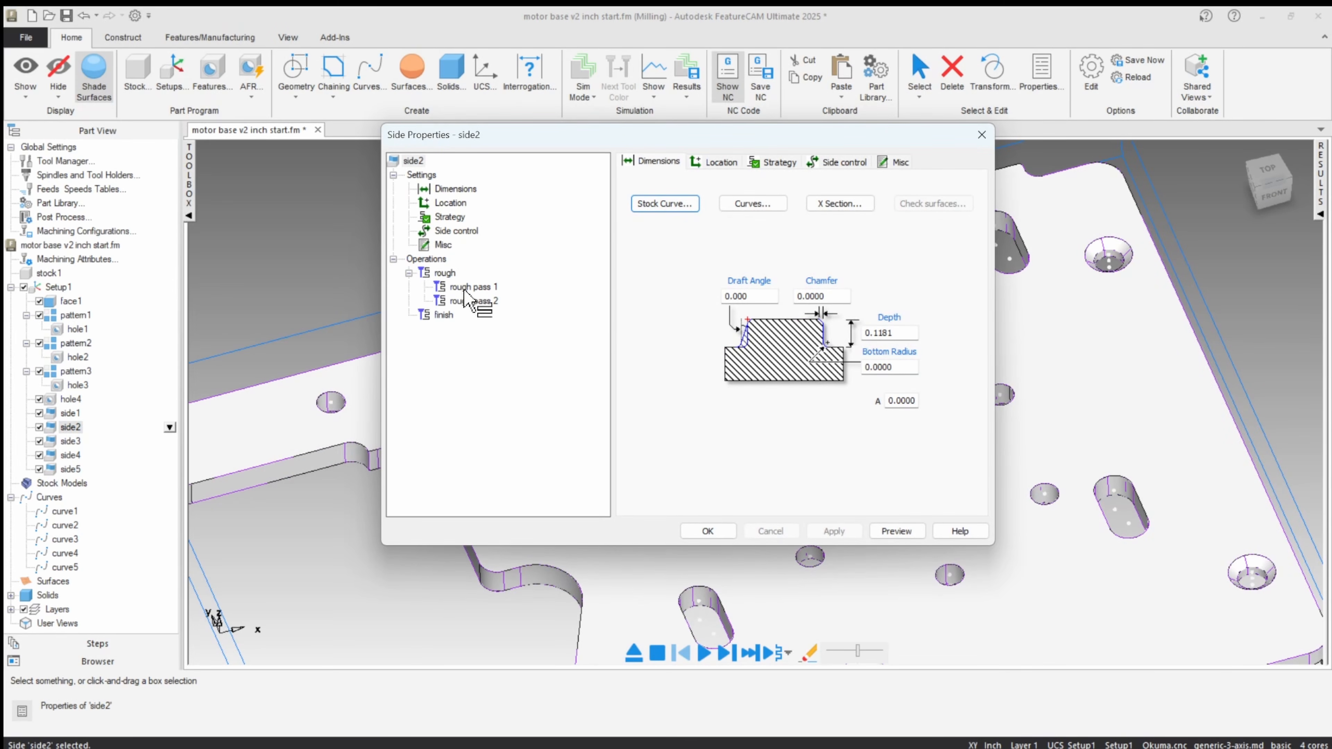
pyautogui.moveTo(464, 288)
pyautogui.mouseDown()
pyautogui.moveTo(458, 296)
pyautogui.moveTo(464, 288)
pyautogui.mouseUp()
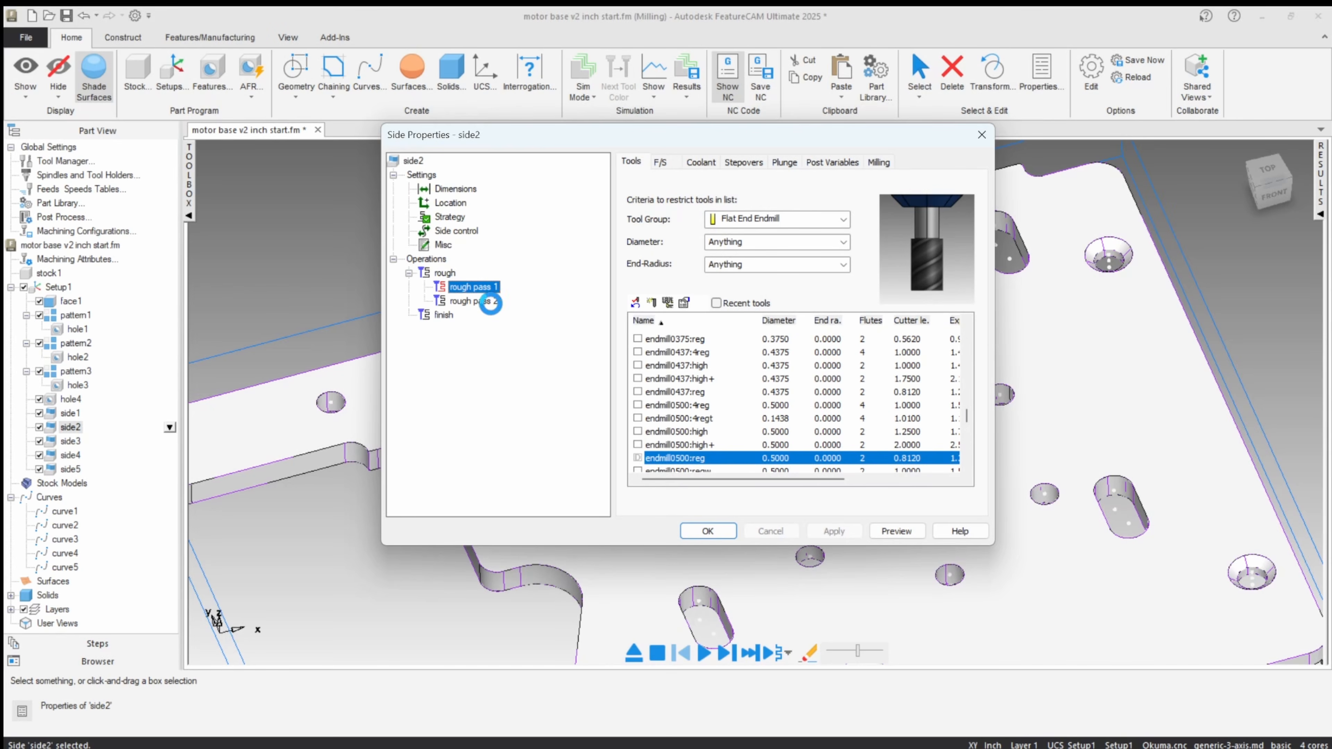
pyautogui.click(474, 301)
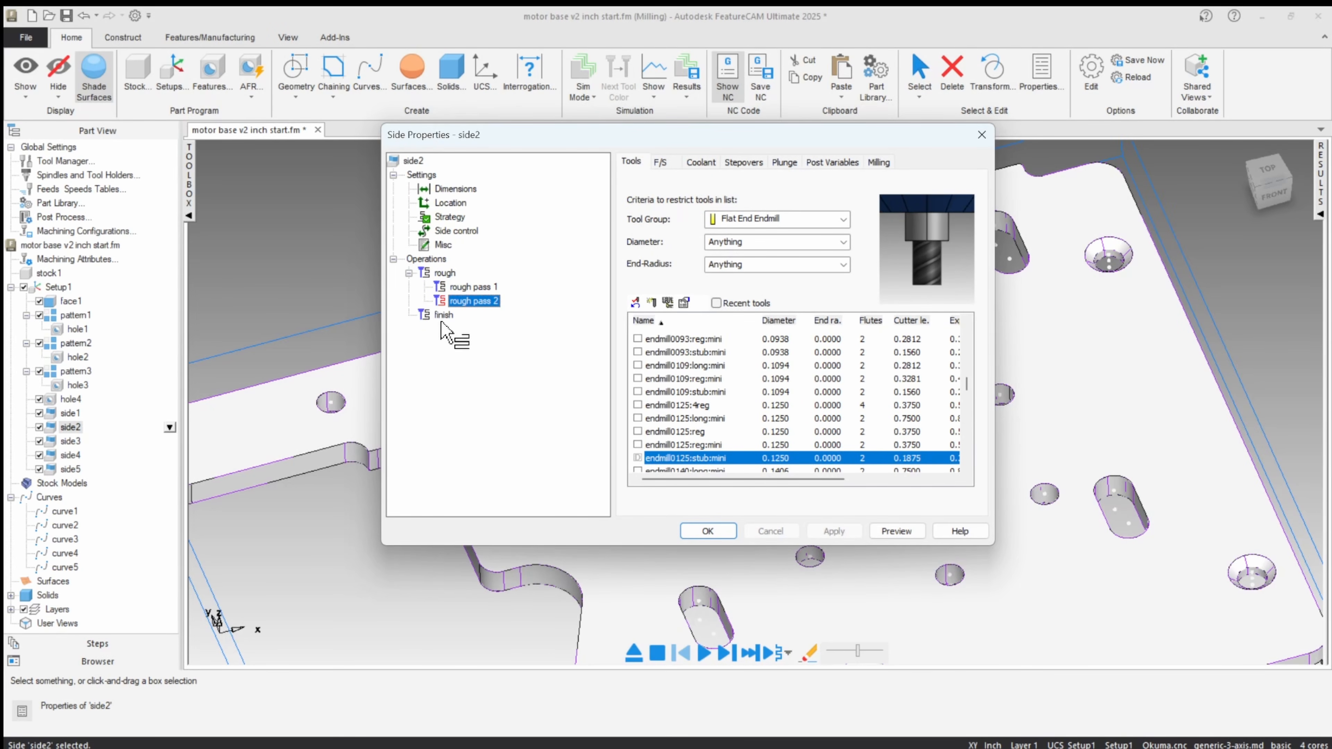
pyautogui.moveTo(440, 322); pyautogui.dragTo(443, 315)
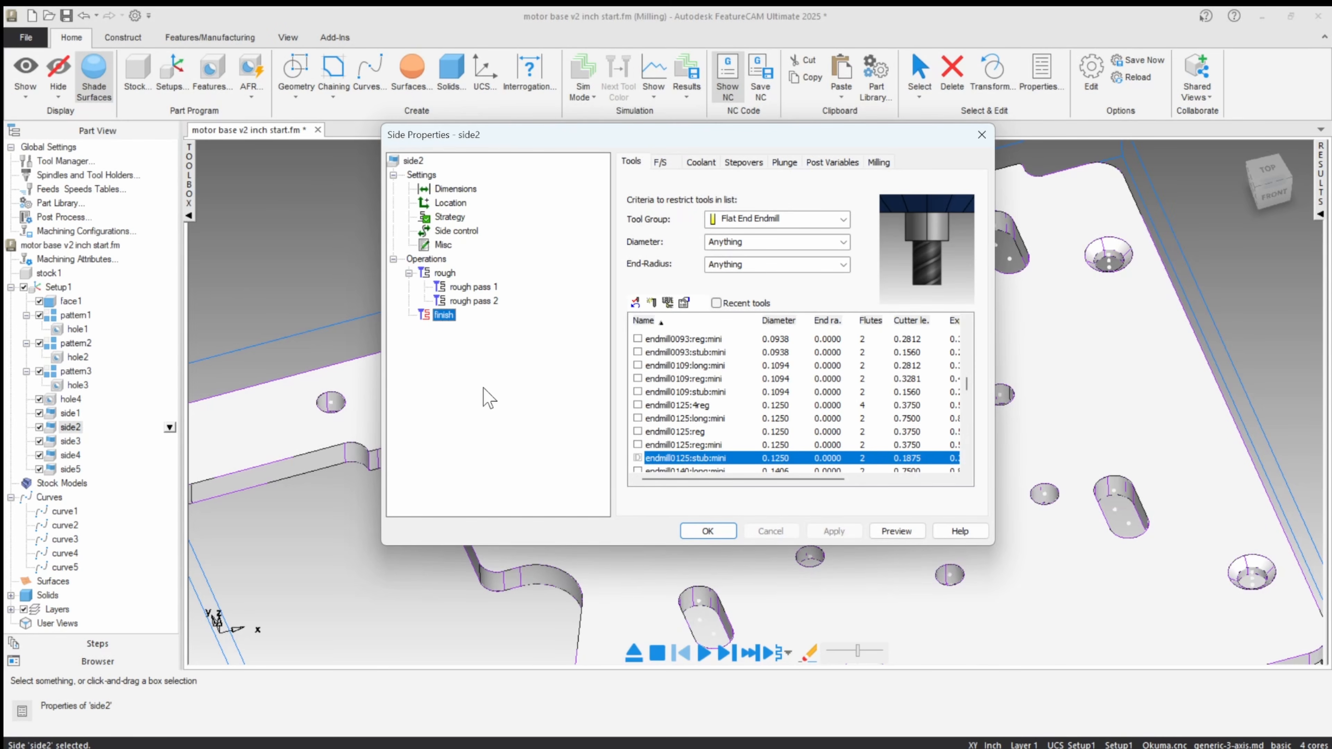
# Step: Set the multiple rough diameters attribute of side2's rough operation to 0.125
pyautogui.click(443, 273)
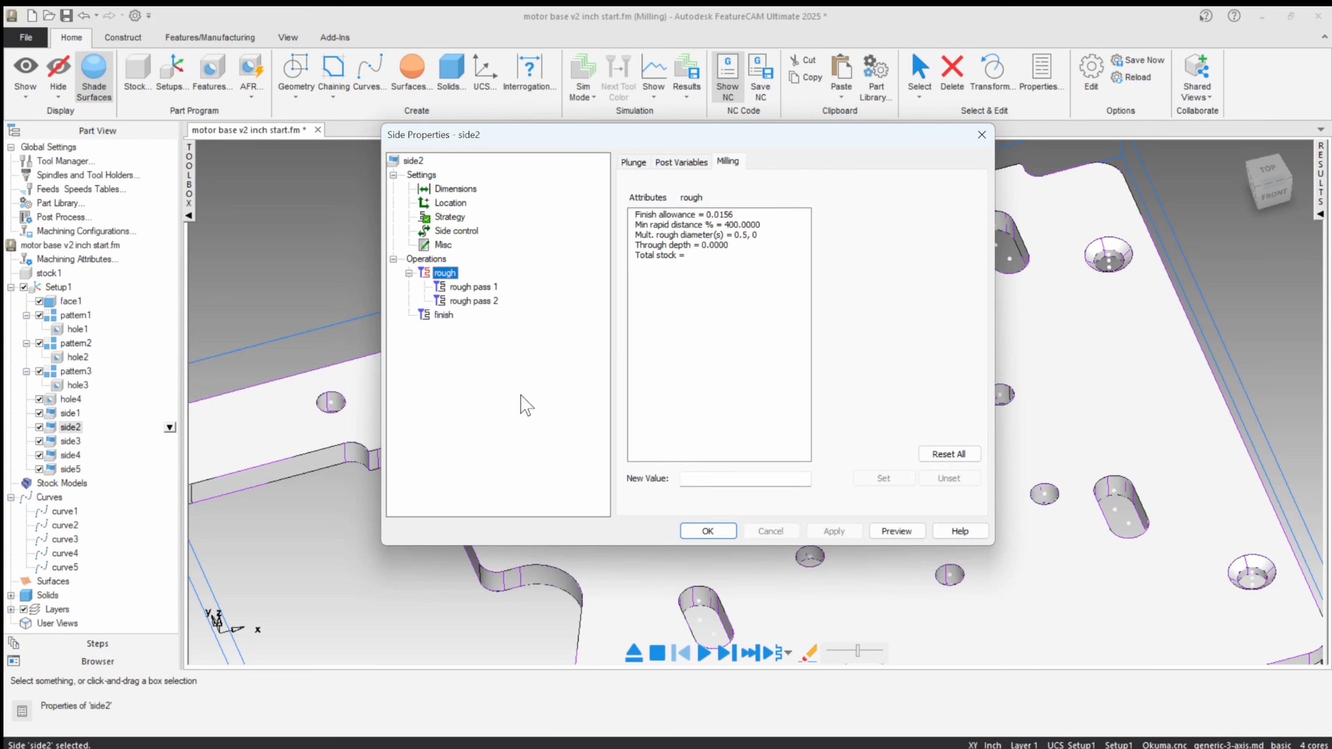
pyautogui.click(662, 235)
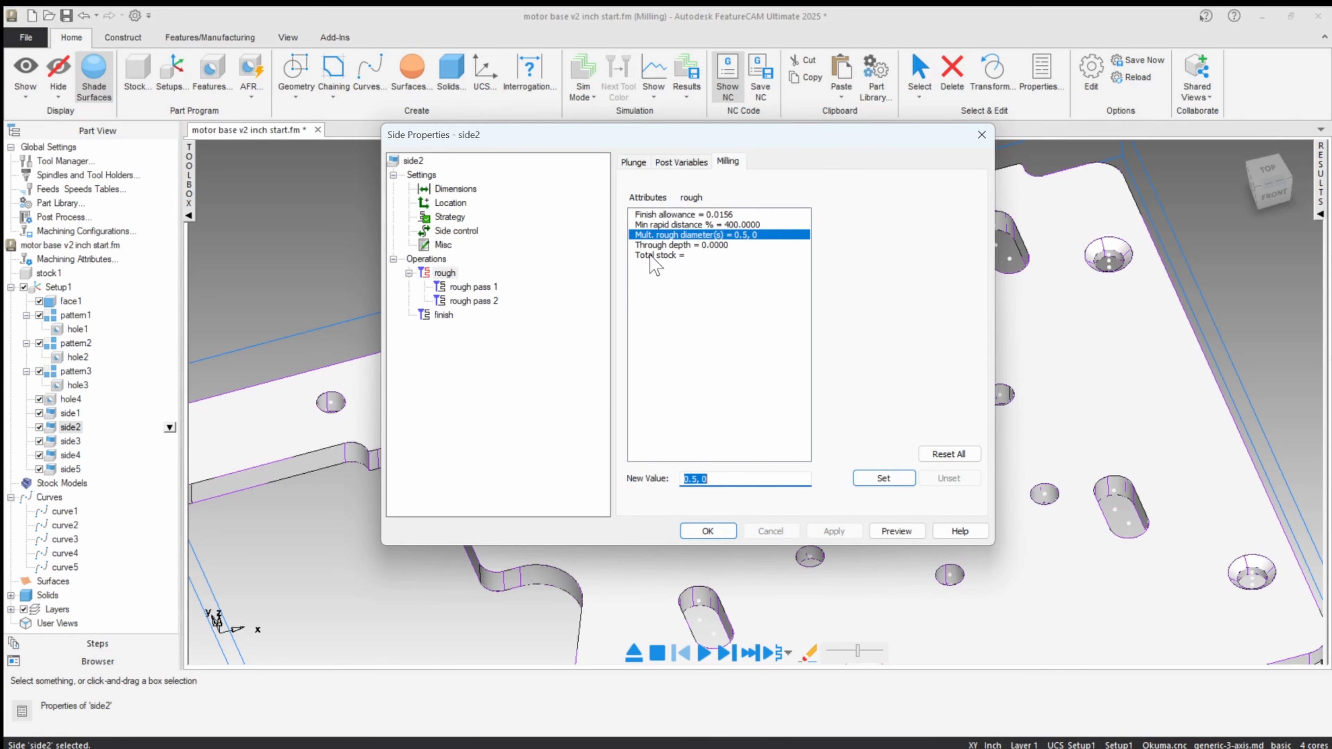
pyautogui.moveTo(758, 239)
pyautogui.write('.125')
pyautogui.click(877, 478)
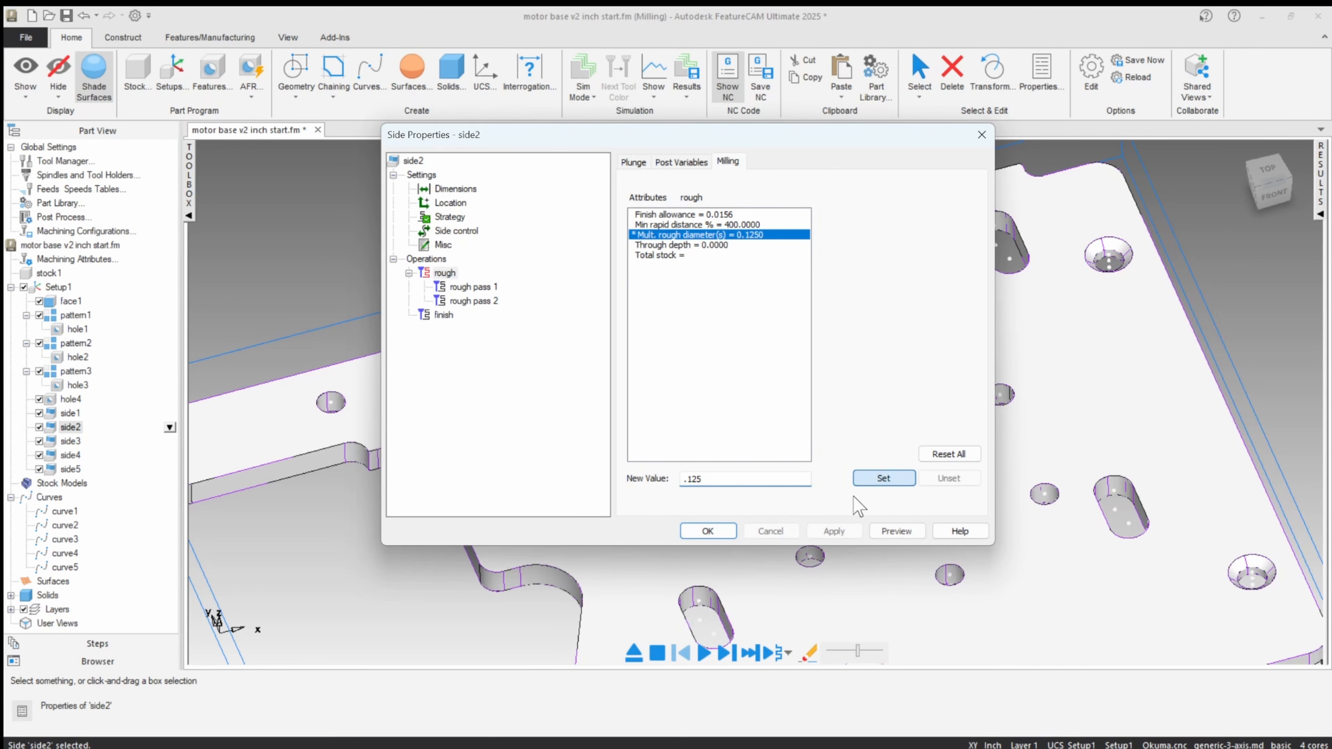
# Step: Apply the roughing diameter change to side2 and check its rough operation's tool against the feature's depth
pyautogui.click(833, 531)
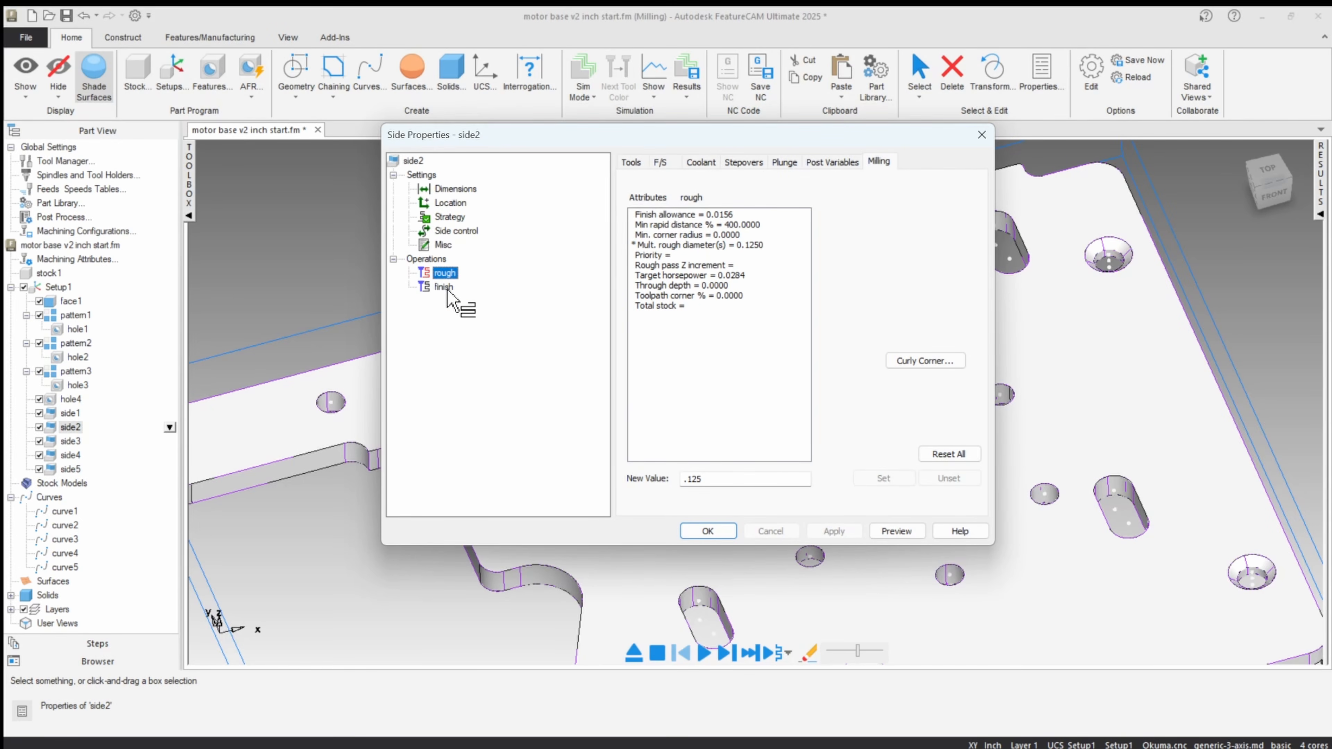
pyautogui.click(631, 162)
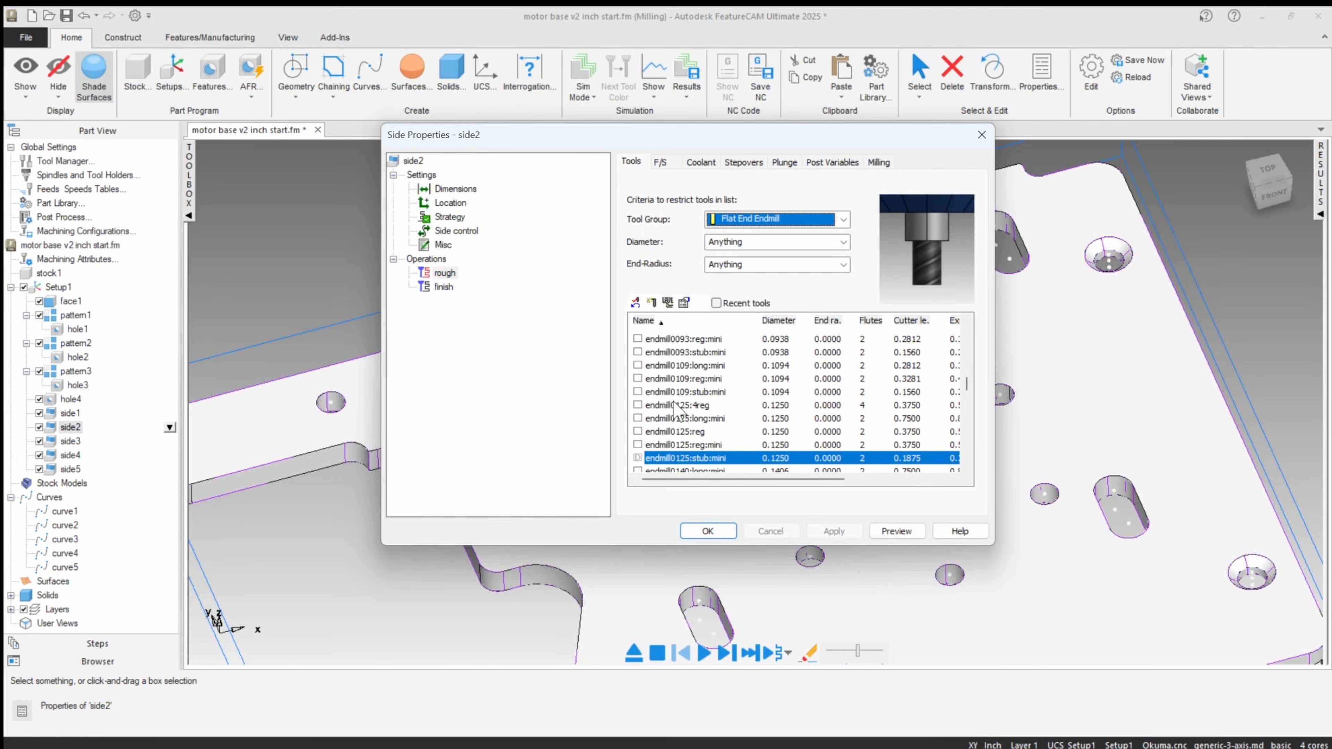
pyautogui.scroll(-1, 671, 441)
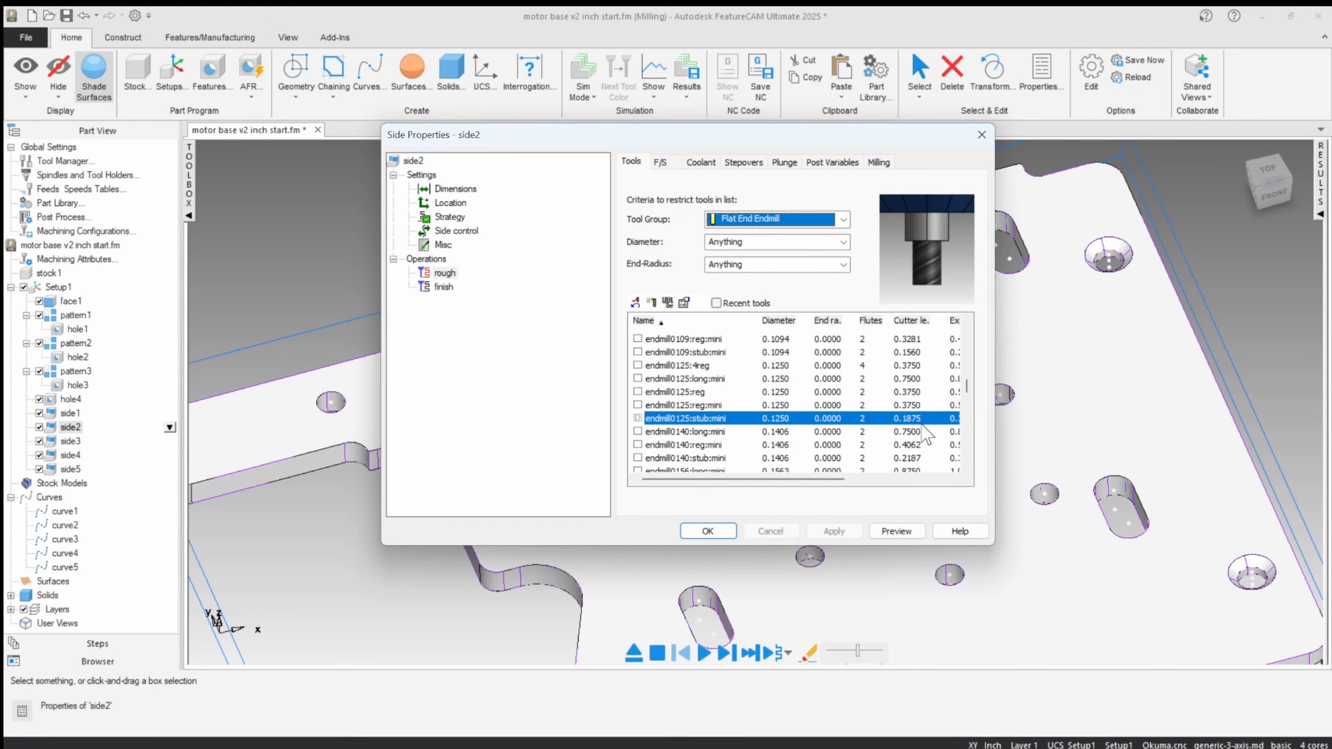
pyautogui.click(464, 189)
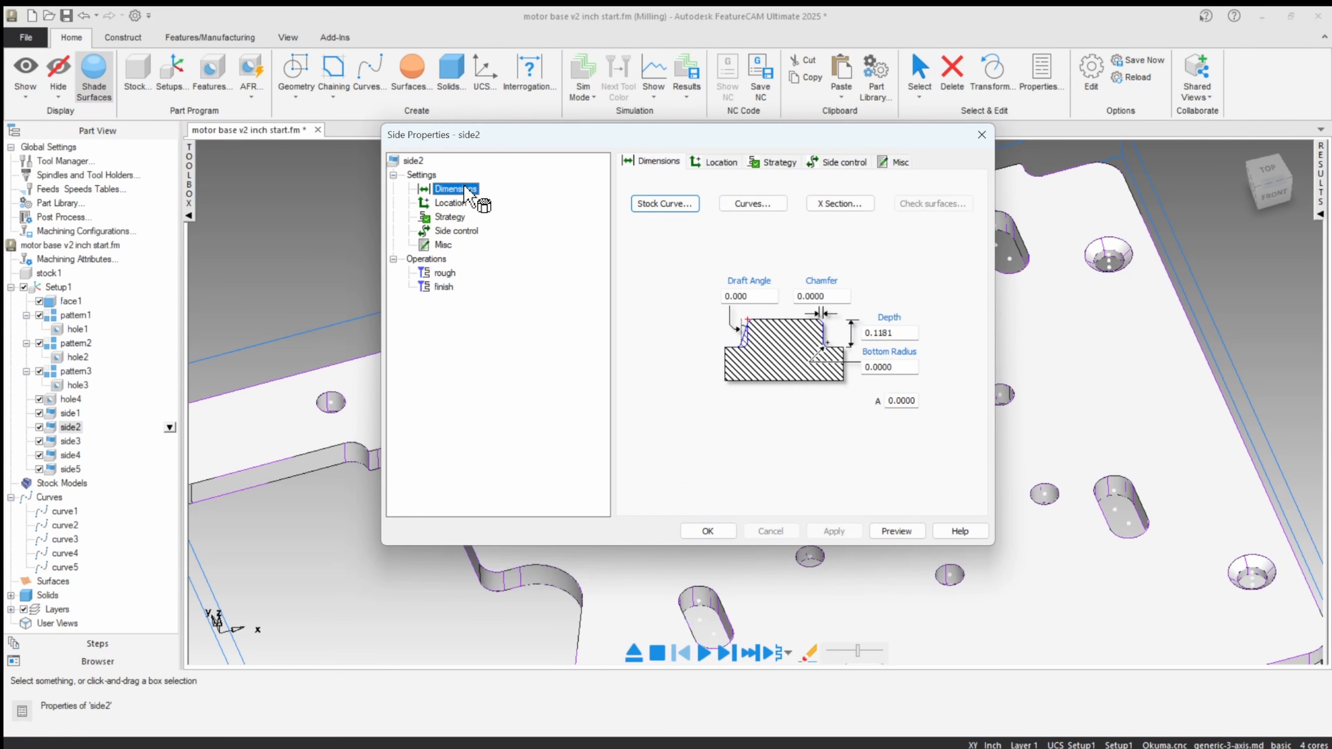
pyautogui.doubleClick(894, 332)
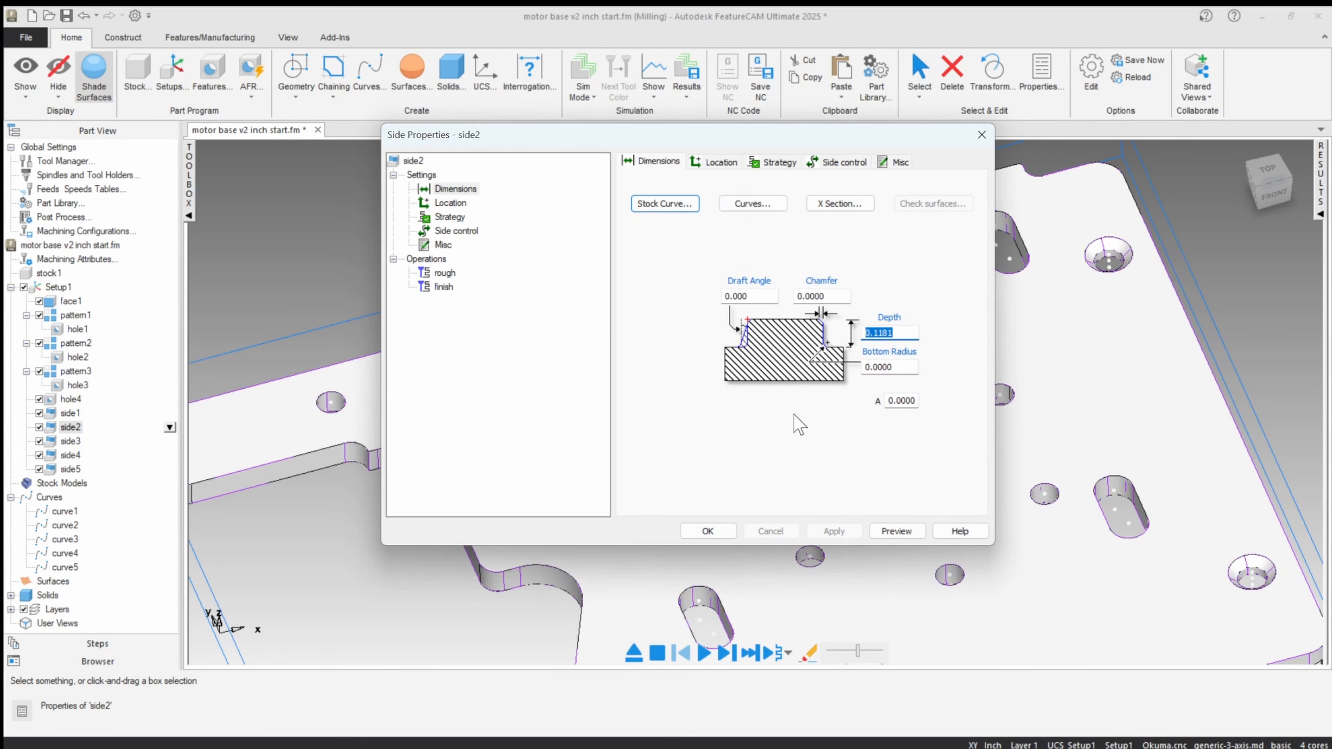
pyautogui.click(446, 273)
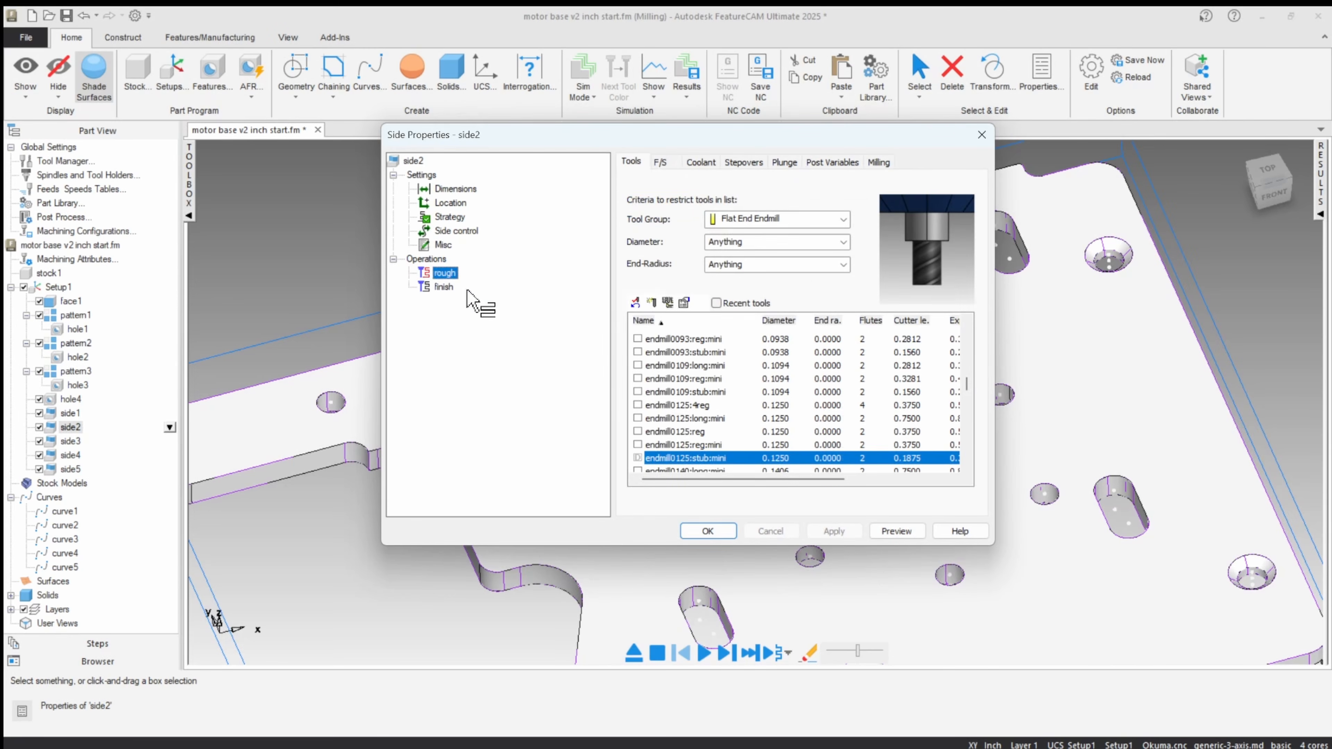
pyautogui.click(708, 533)
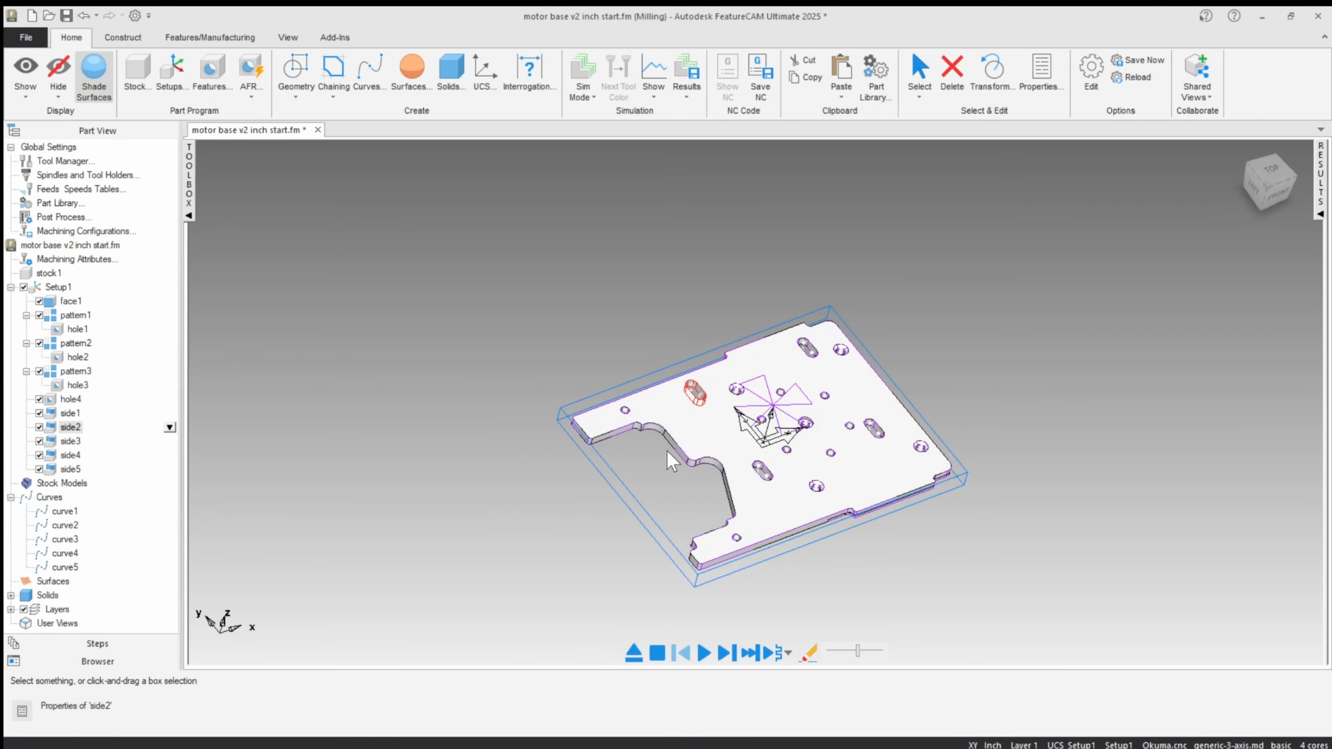
# Step: Show the results pane and review the tools assigned to the side features in the operation list
pyautogui.click(441, 352)
pyautogui.rightClick(668, 283)
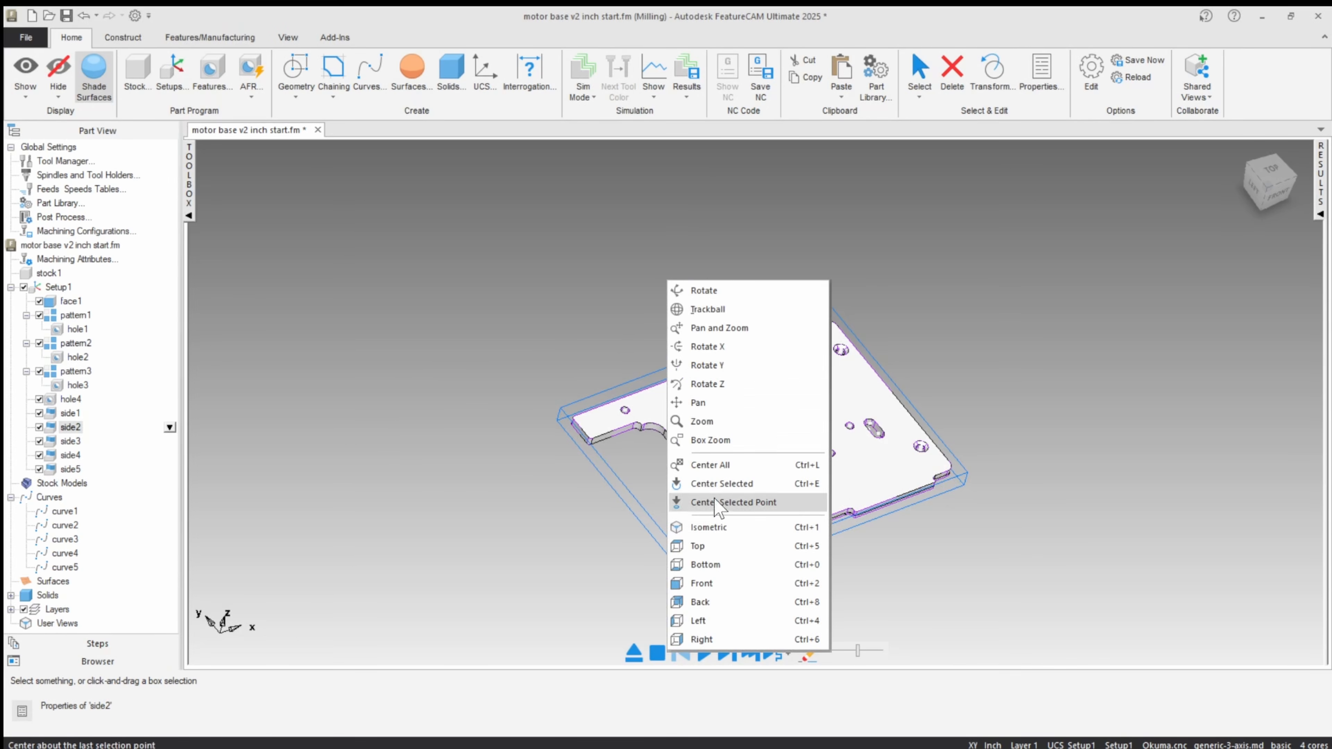
pyautogui.click(733, 502)
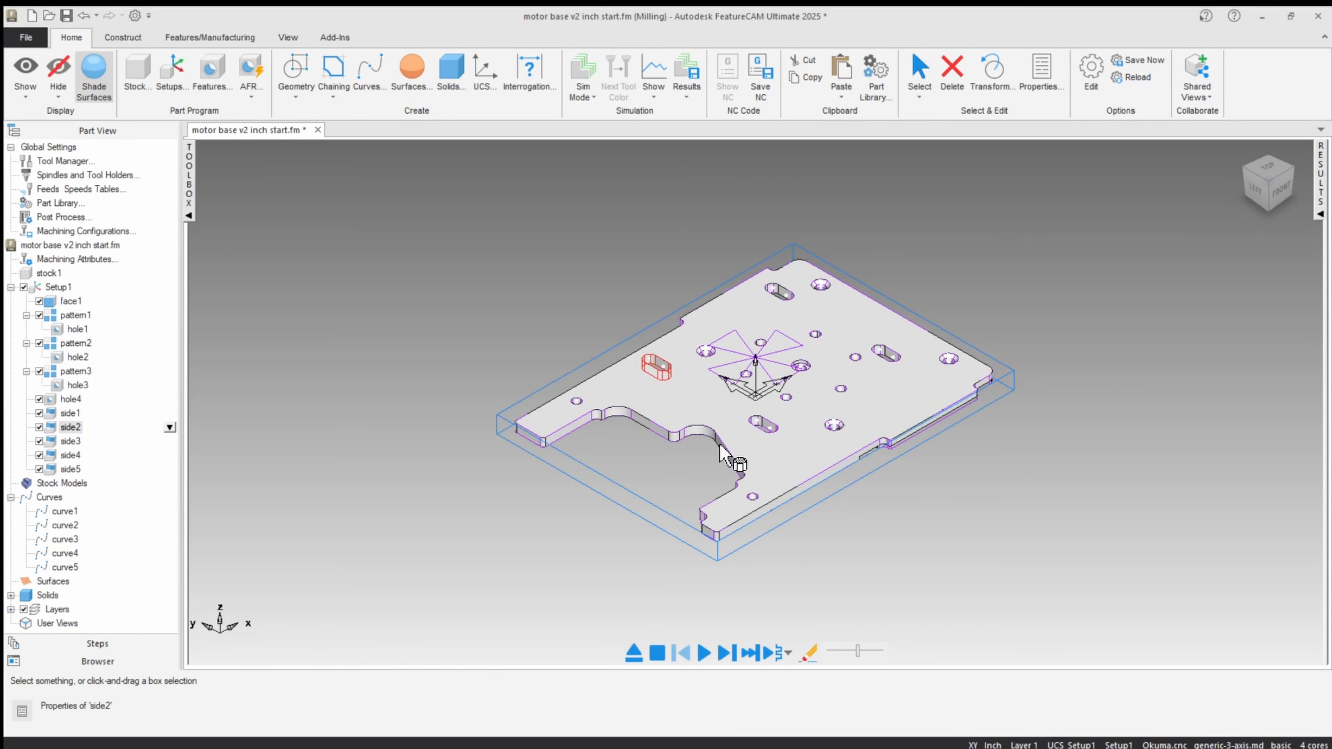
pyautogui.click(1321, 207)
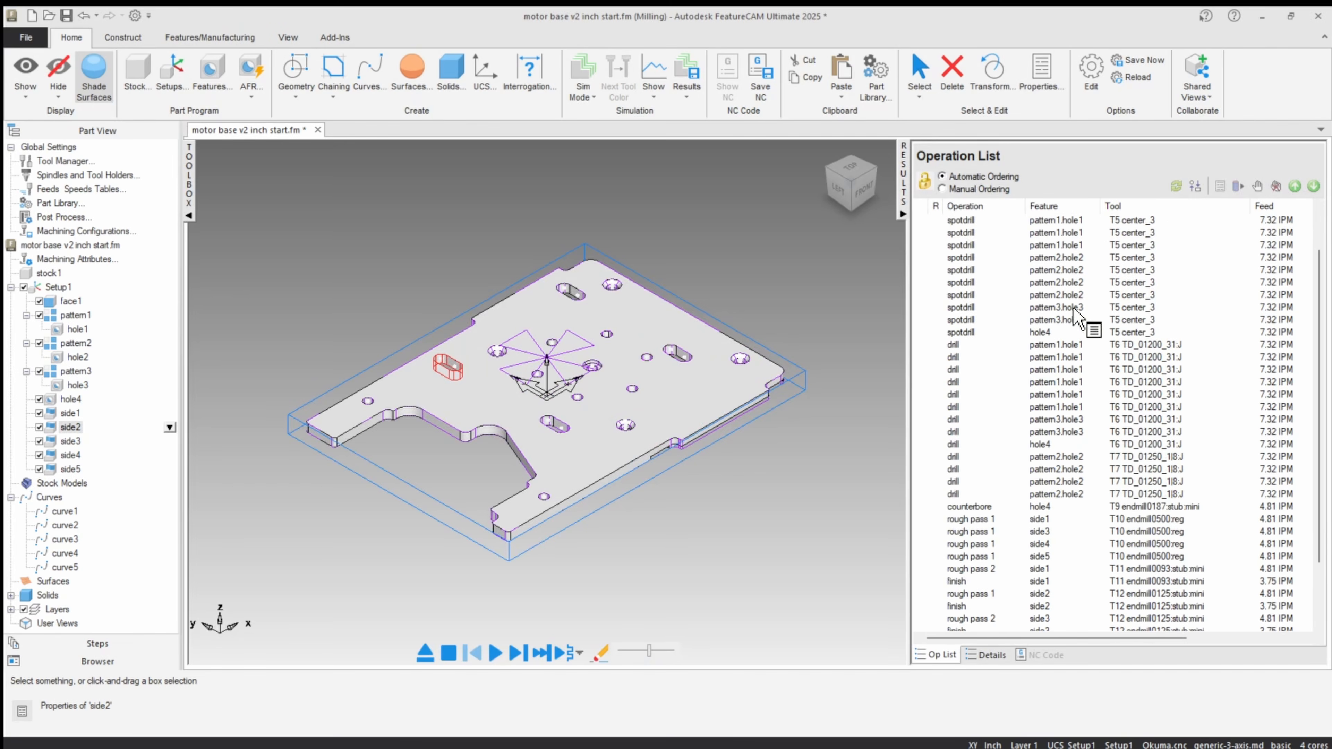
pyautogui.scroll(-3, 1073, 308)
pyautogui.scroll(3, 1111, 530)
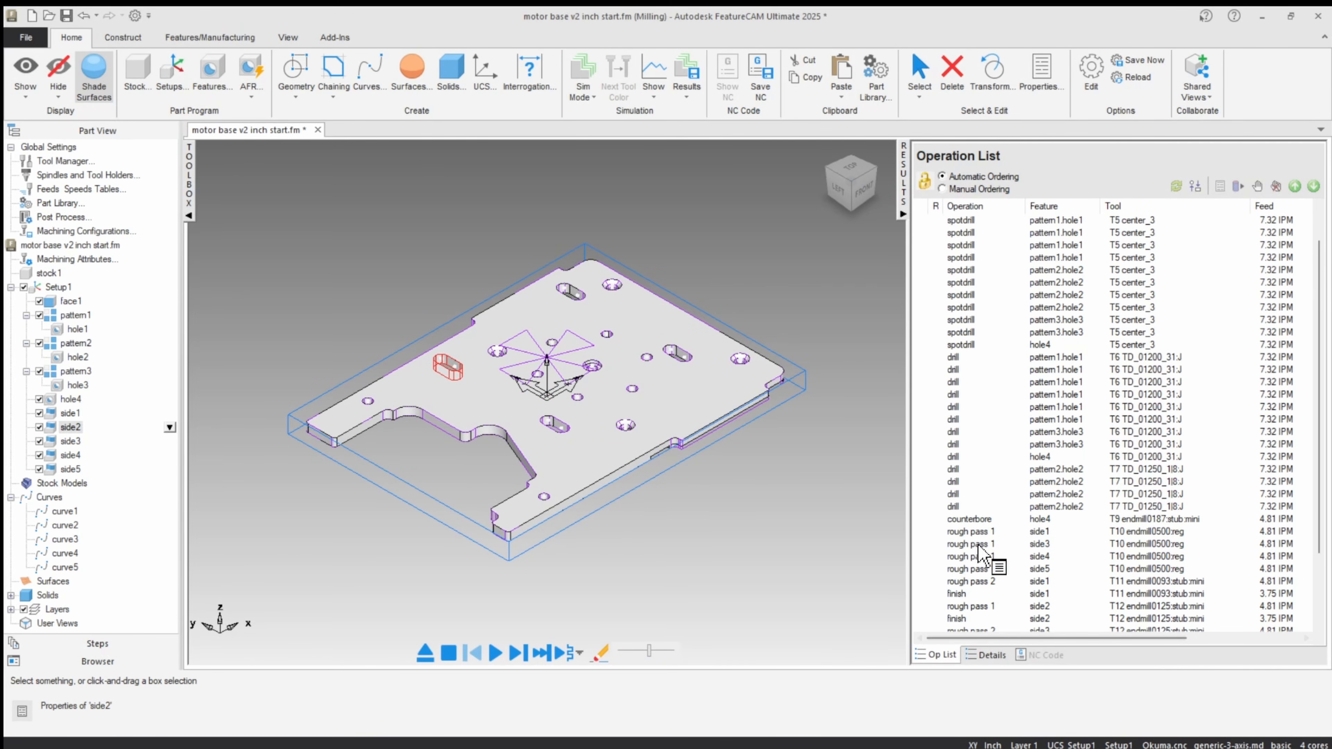
pyautogui.scroll(1, 979, 545)
pyautogui.scroll(2, 750, 501)
pyautogui.scroll(-2, 746, 500)
# Step: Start a second milling setup with fixture ID 2 and align its zero to the bottom stock face
pyautogui.moveTo(745, 501); pyautogui.dragTo(739, 468, button='middle')
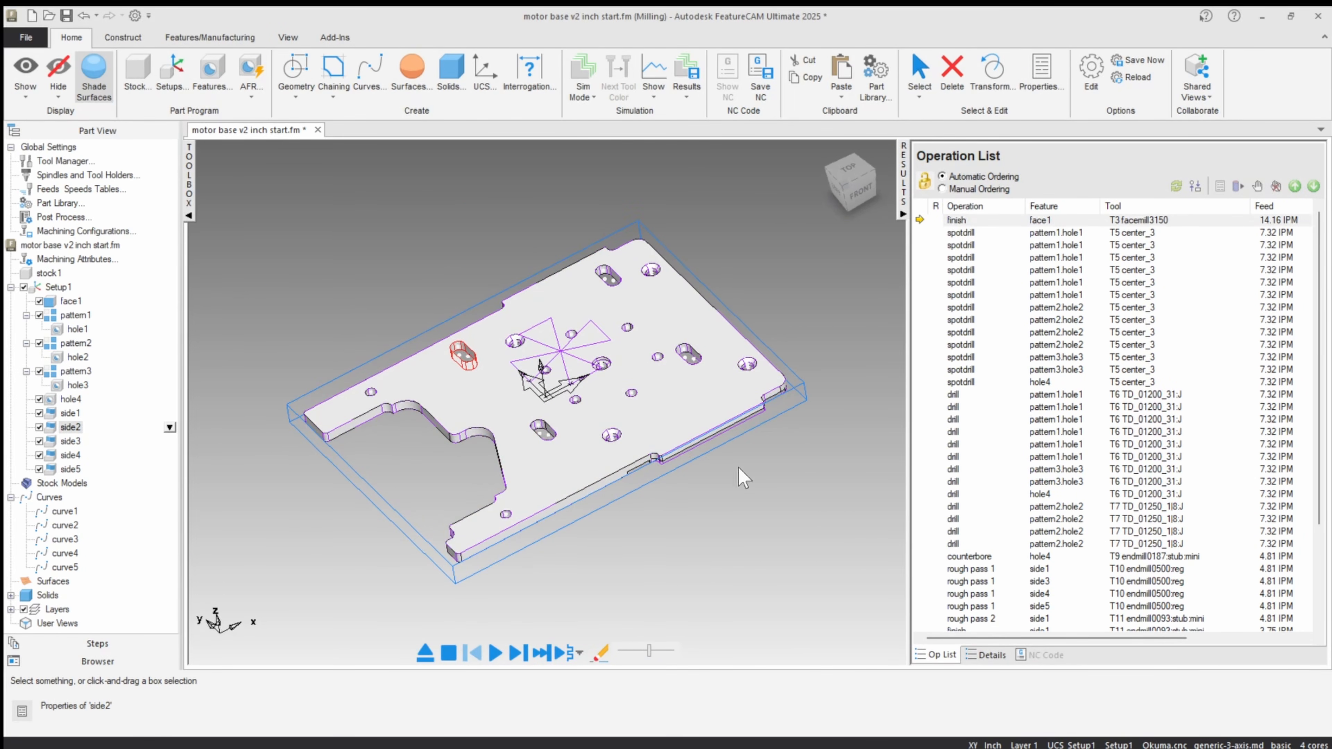
pyautogui.moveTo(633, 506); pyautogui.dragTo(543, 471, button='middle')
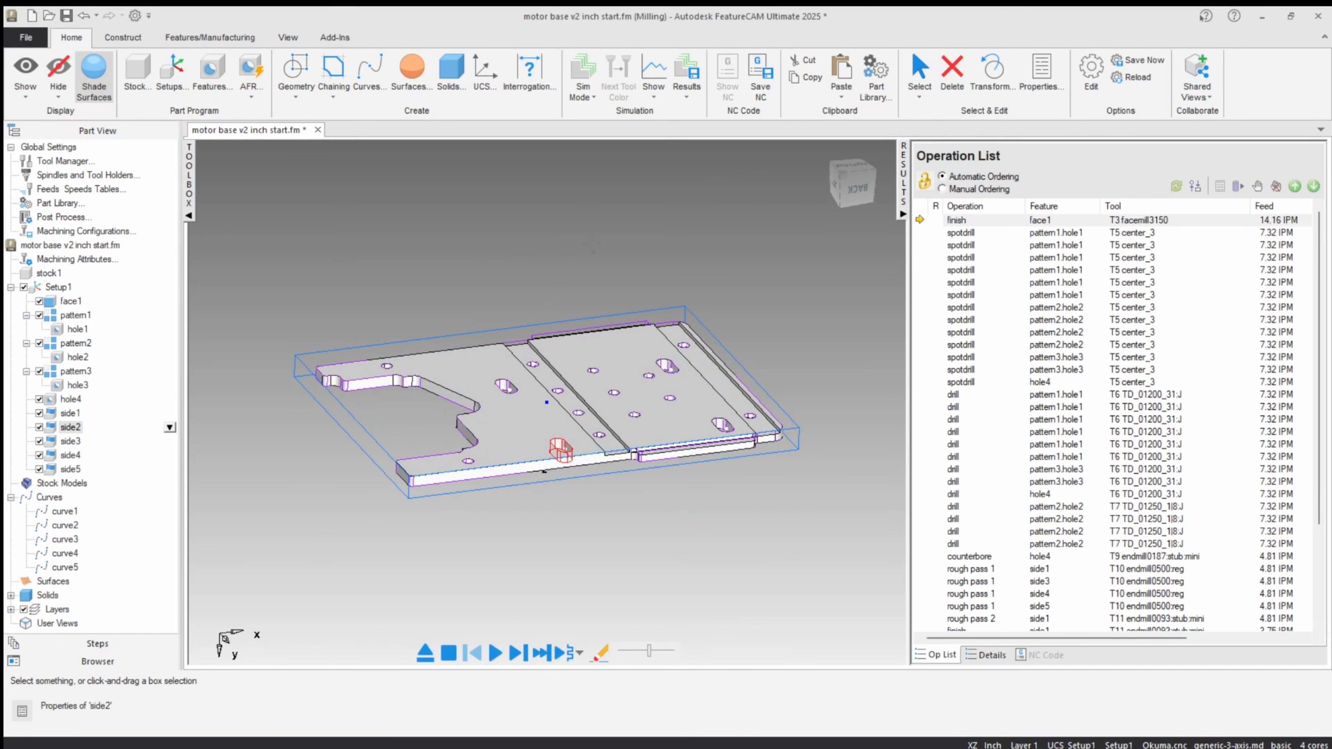
pyautogui.click(167, 84)
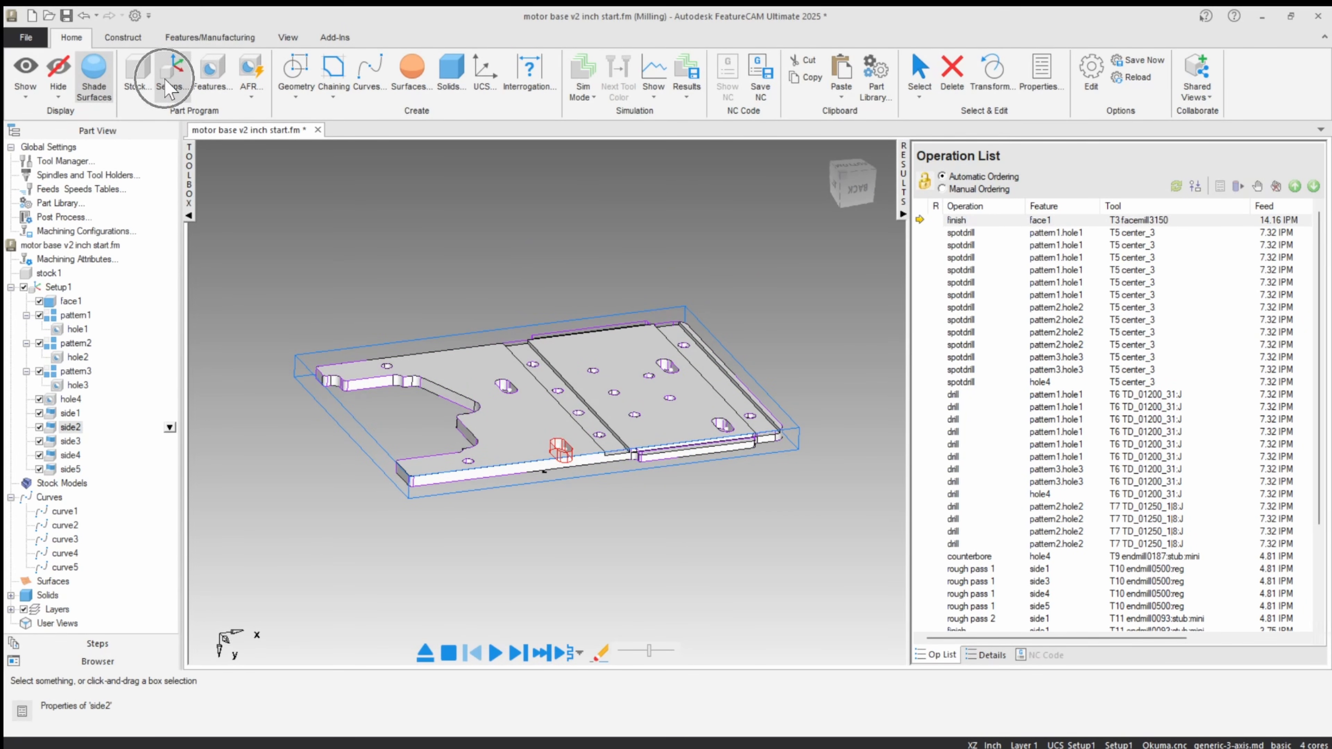
pyautogui.click(199, 131)
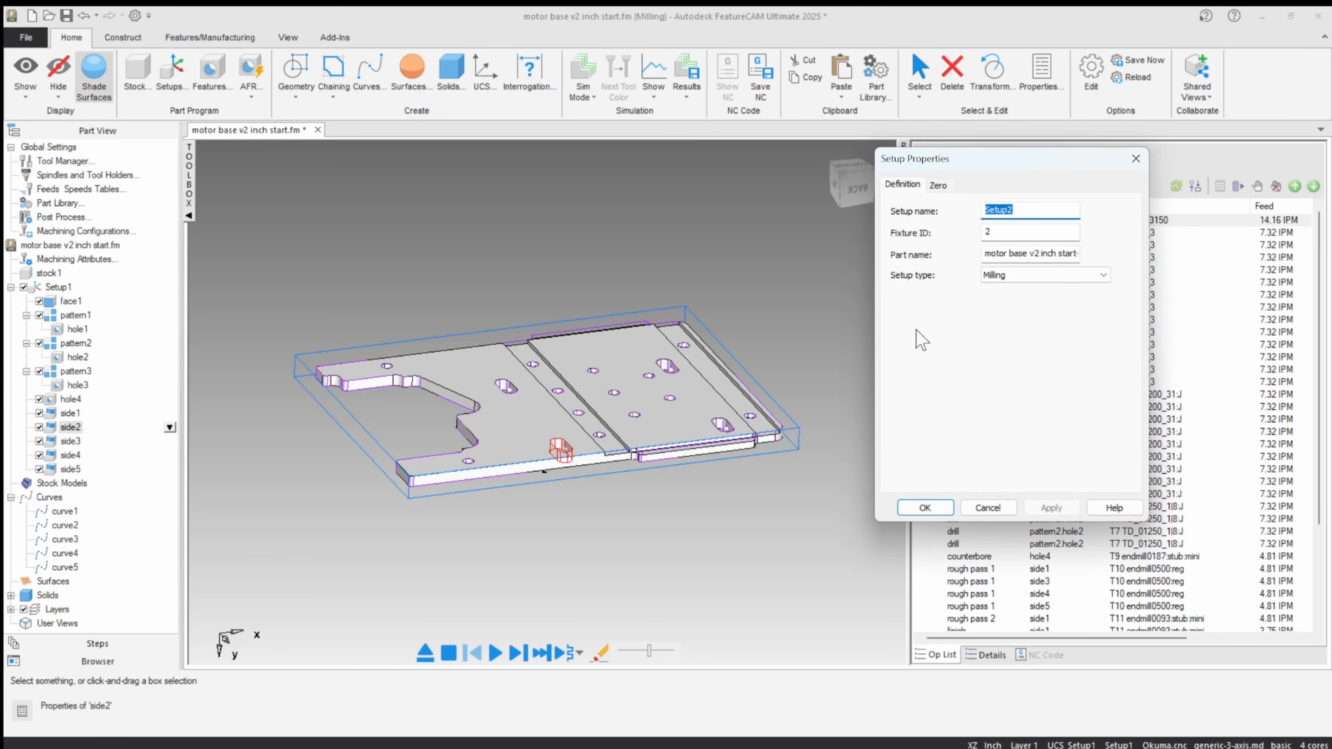
pyautogui.moveTo(1023, 211); pyautogui.dragTo(939, 220)
pyautogui.press('Tab')
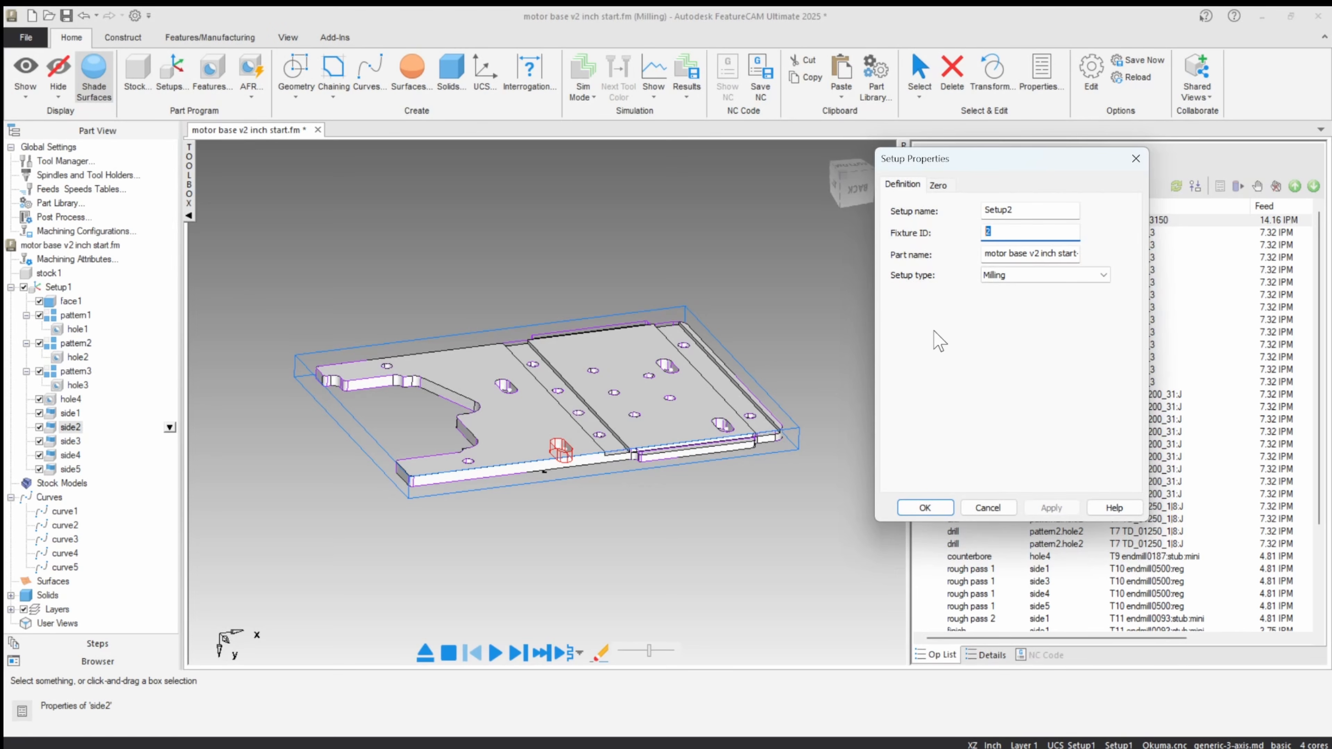
pyautogui.click(939, 187)
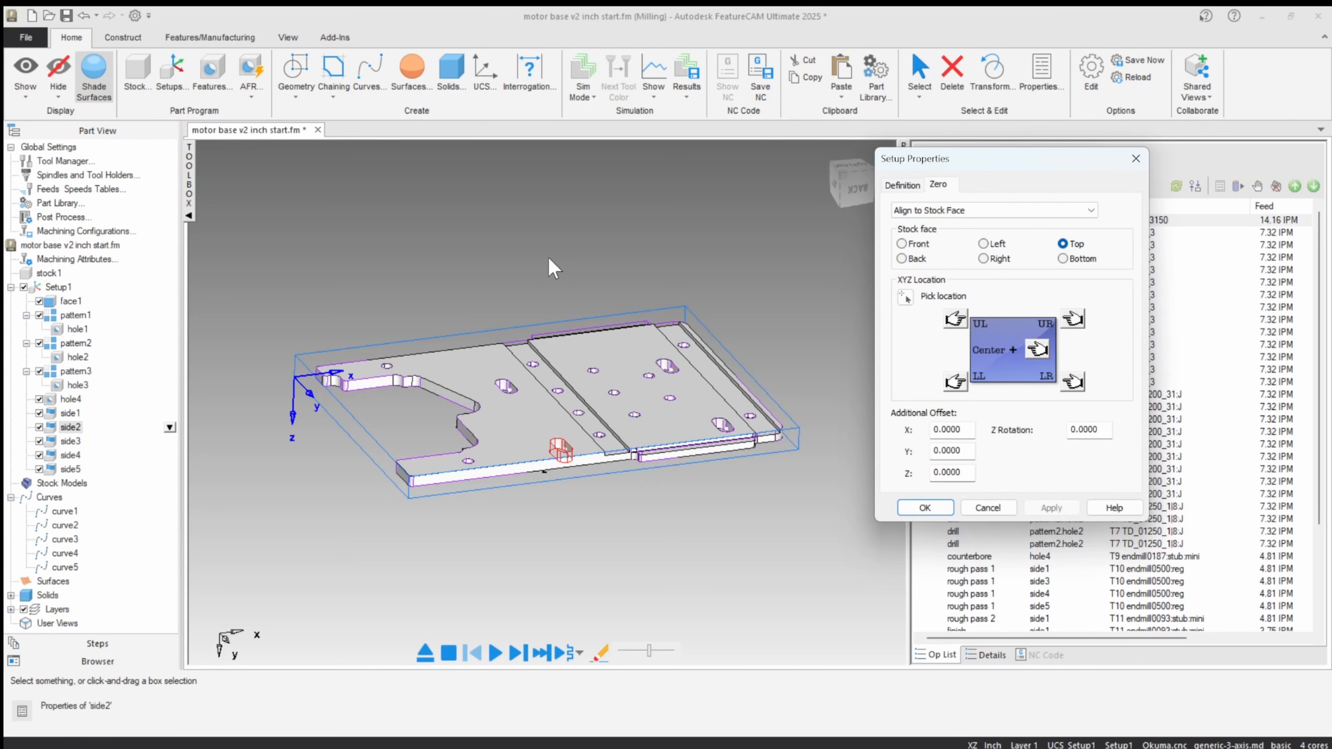
pyautogui.moveTo(584, 339); pyautogui.dragTo(605, 389, button='middle')
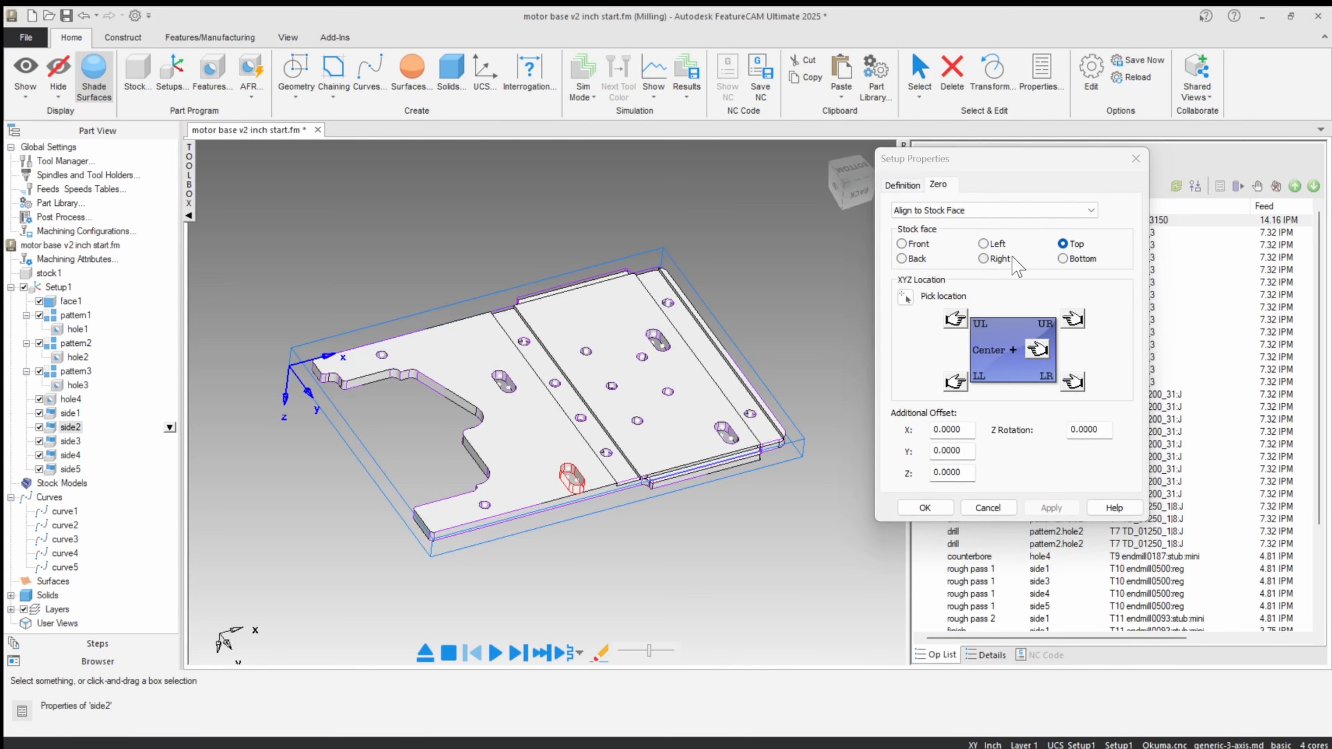
pyautogui.click(1063, 259)
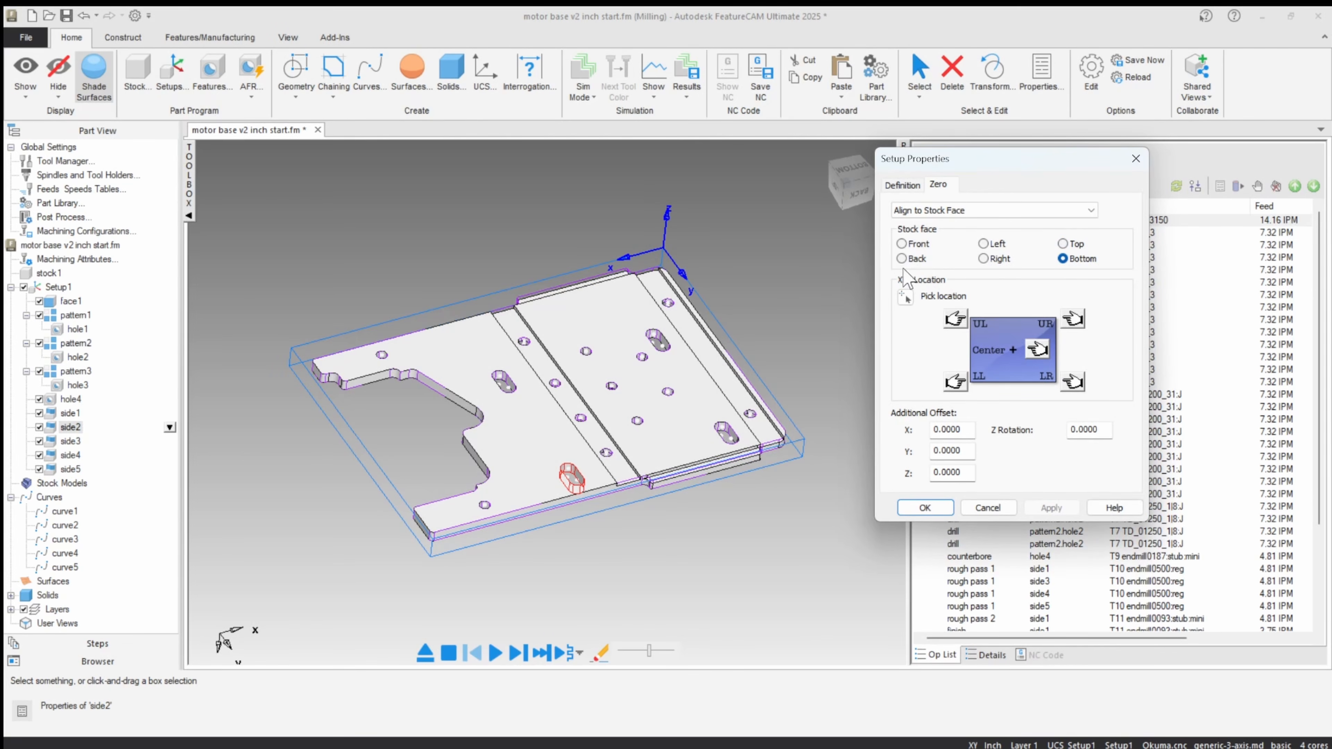
# Step: Try the setup zero at the stock face's upper-right, lower-right and upper-left corners and at its center
pyautogui.moveTo(677, 272); pyautogui.dragTo(625, 674, button='middle')
pyautogui.moveTo(225, 371); pyautogui.dragTo(318, 522, button='middle')
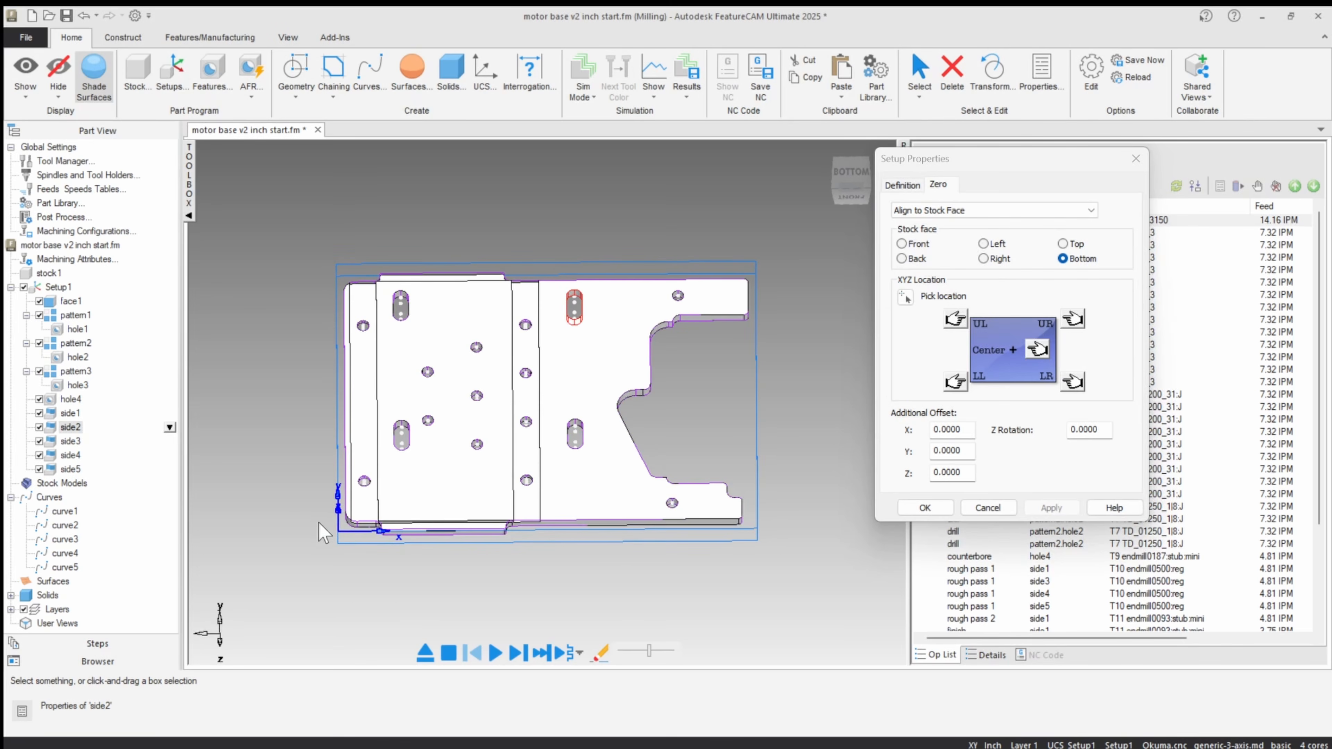
pyautogui.click(1074, 319)
pyautogui.click(1073, 382)
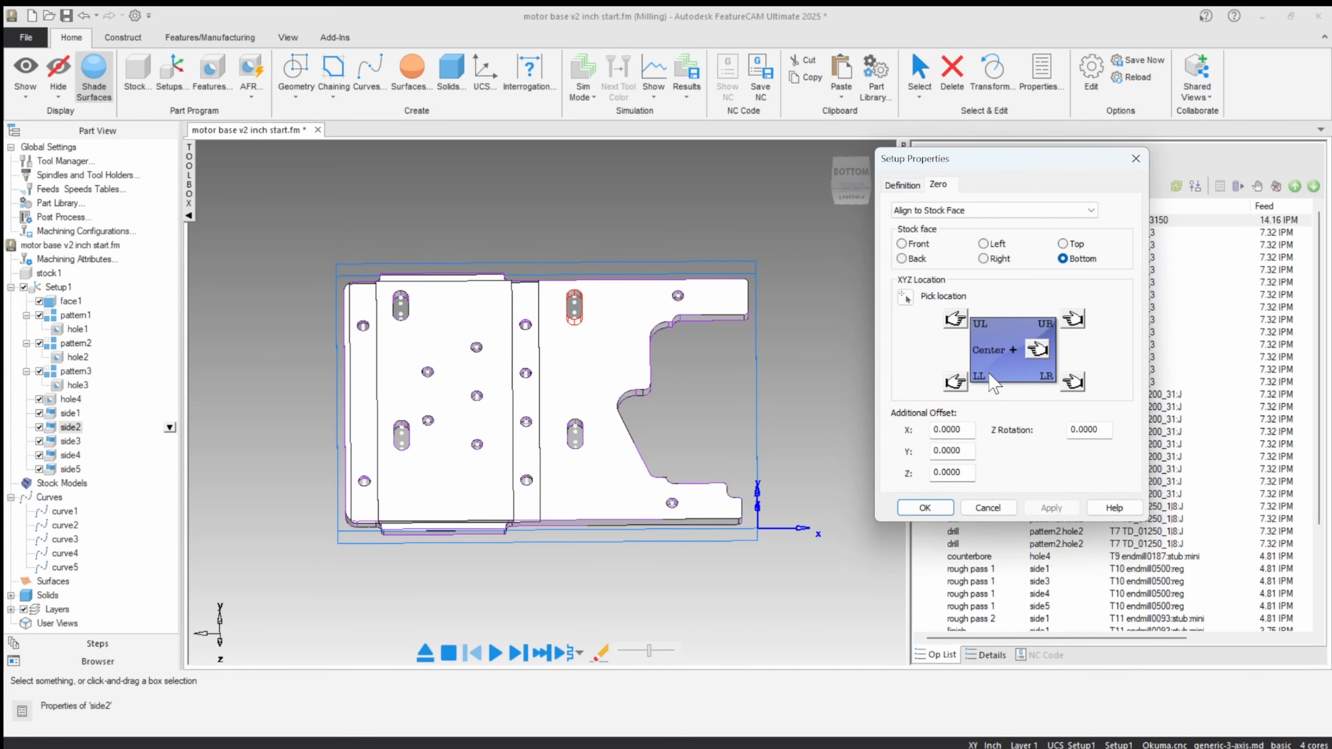
pyautogui.click(956, 320)
pyautogui.click(1037, 351)
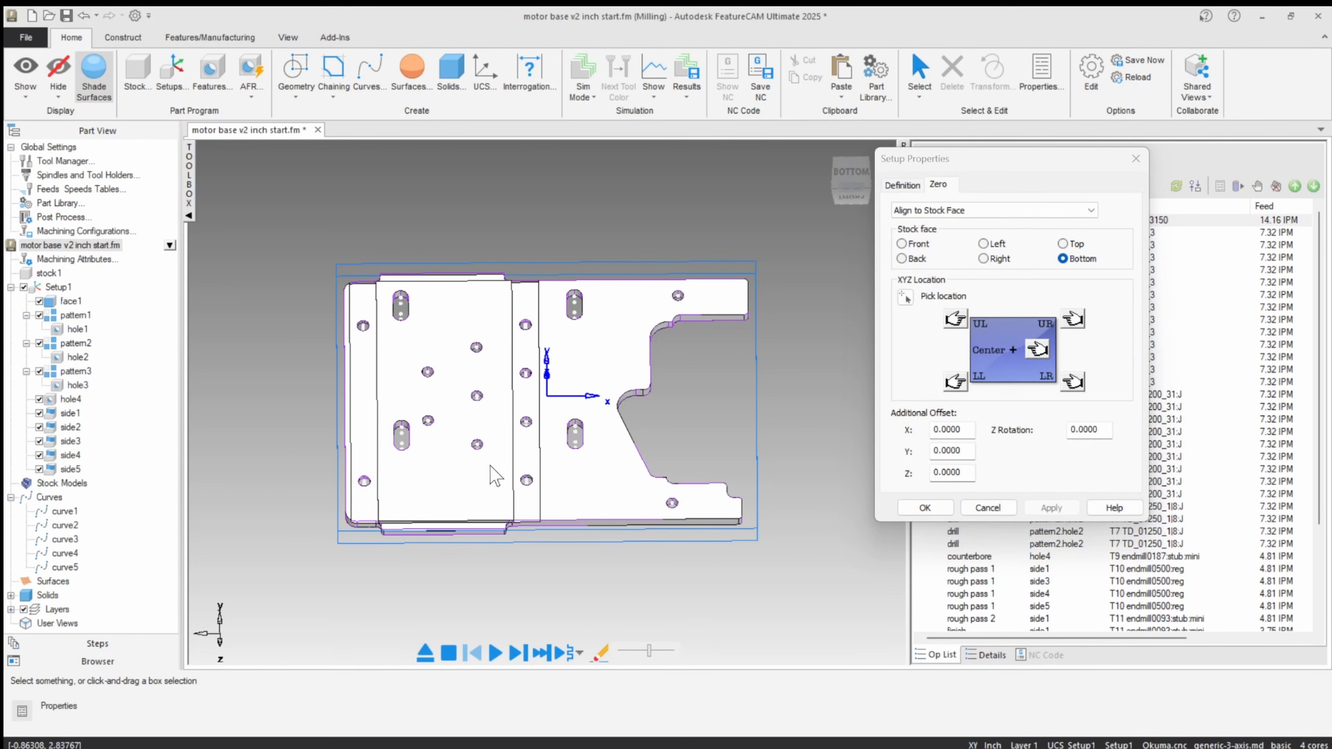
# Step: Pick the center of the middle hole in the recessed area as the setup zero and finish creating the setup
pyautogui.scroll(5, 490, 467)
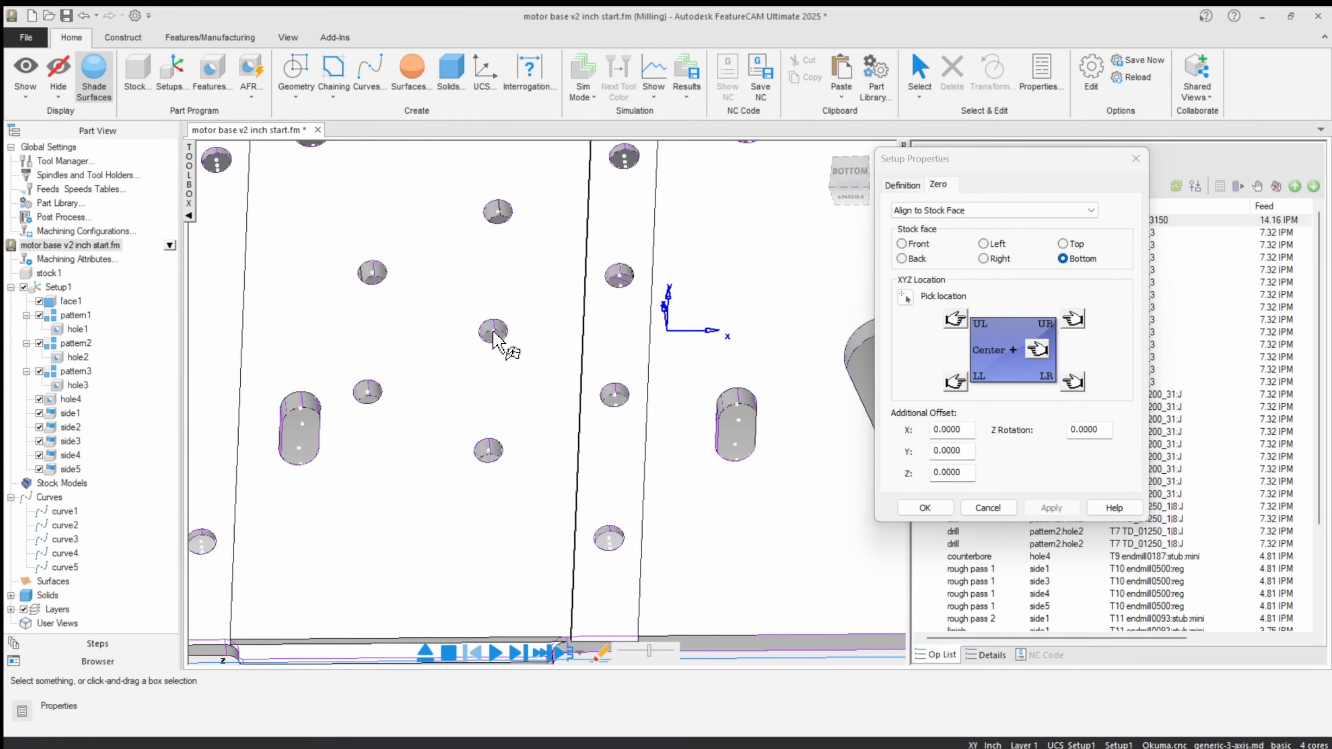
pyautogui.click(905, 297)
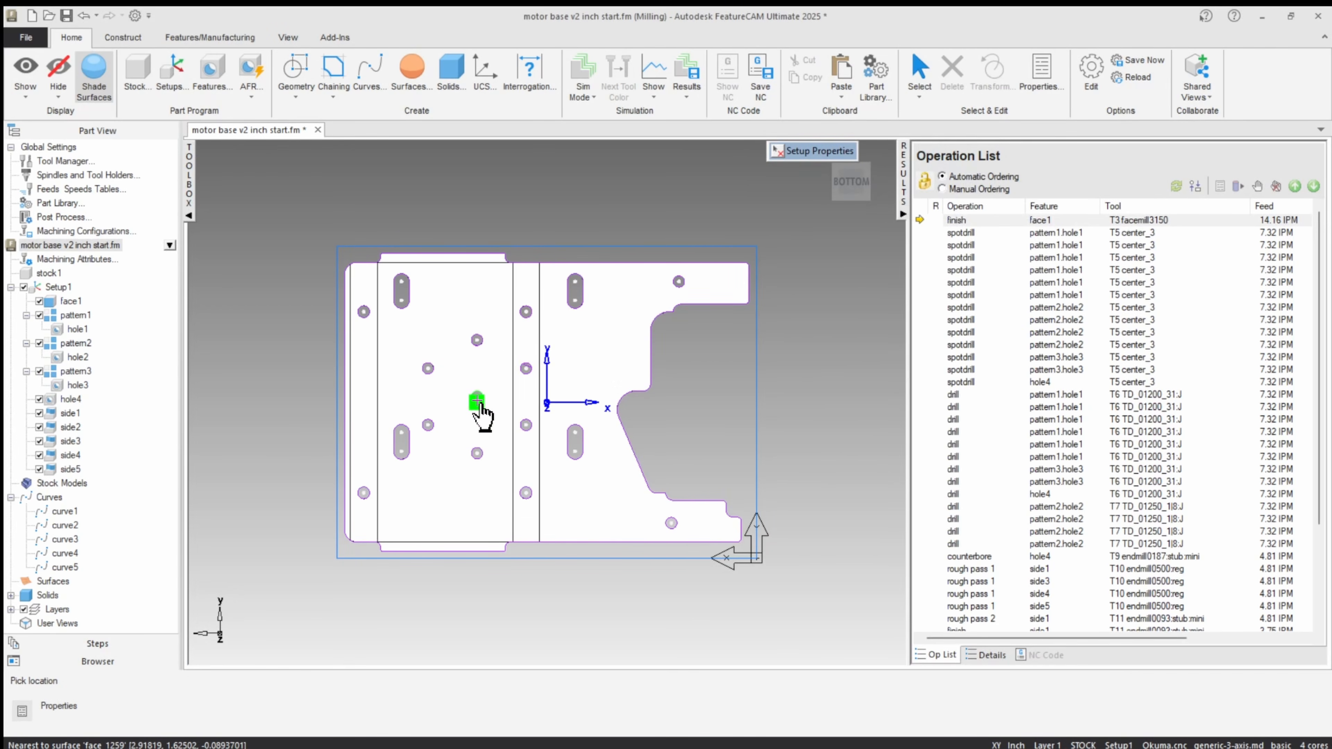
pyautogui.scroll(5, 481, 415)
pyautogui.scroll(1, 481, 414)
pyautogui.click(480, 399)
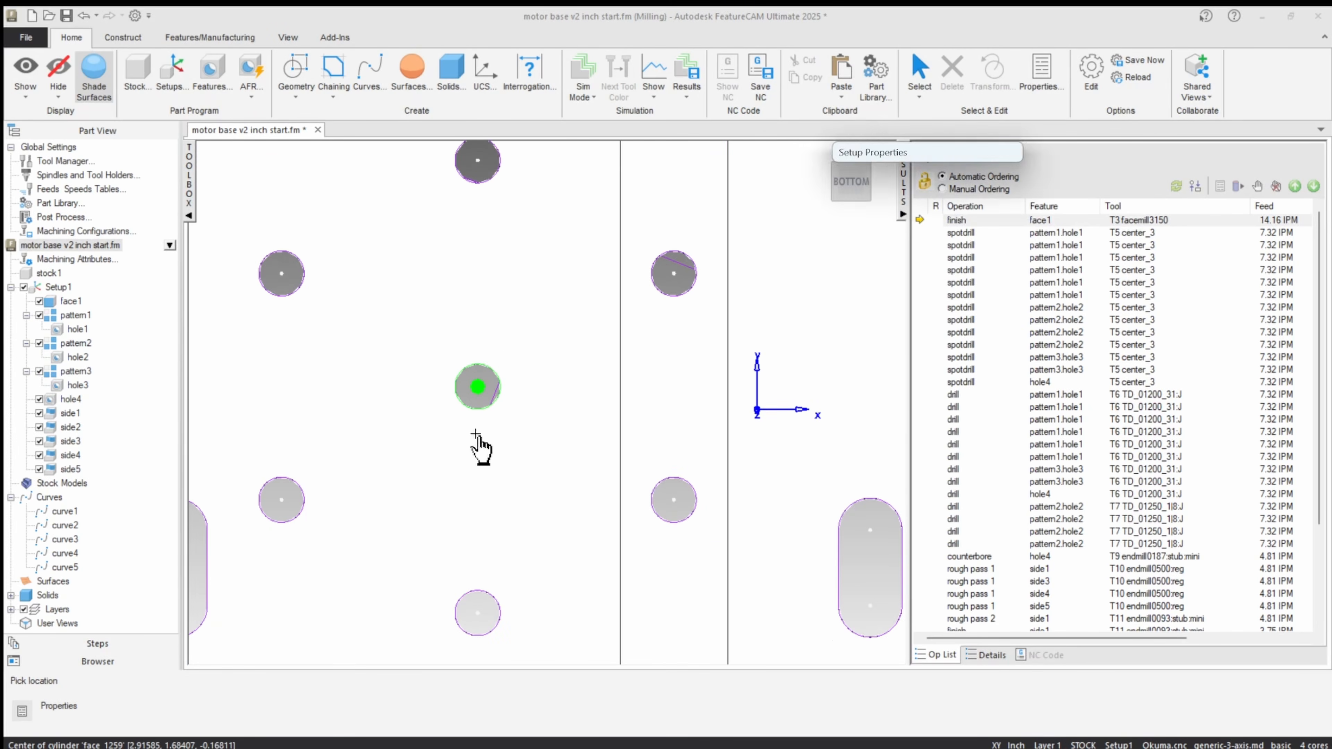
pyautogui.scroll(-5, 488, 486)
pyautogui.moveTo(485, 488); pyautogui.dragTo(464, 271, button='middle')
pyautogui.scroll(5, 498, 440)
pyautogui.moveTo(547, 402); pyautogui.dragTo(550, 442, button='middle')
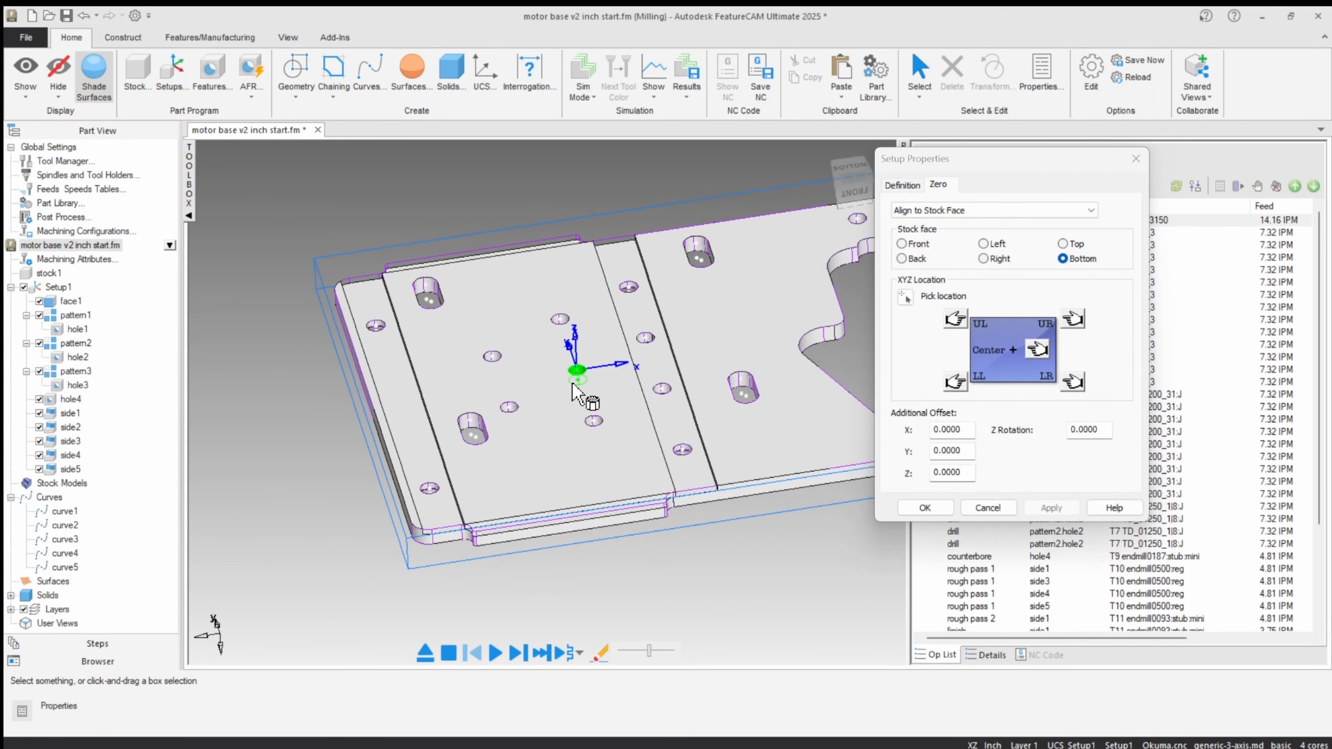
pyautogui.moveTo(574, 383); pyautogui.dragTo(477, 350, button='middle')
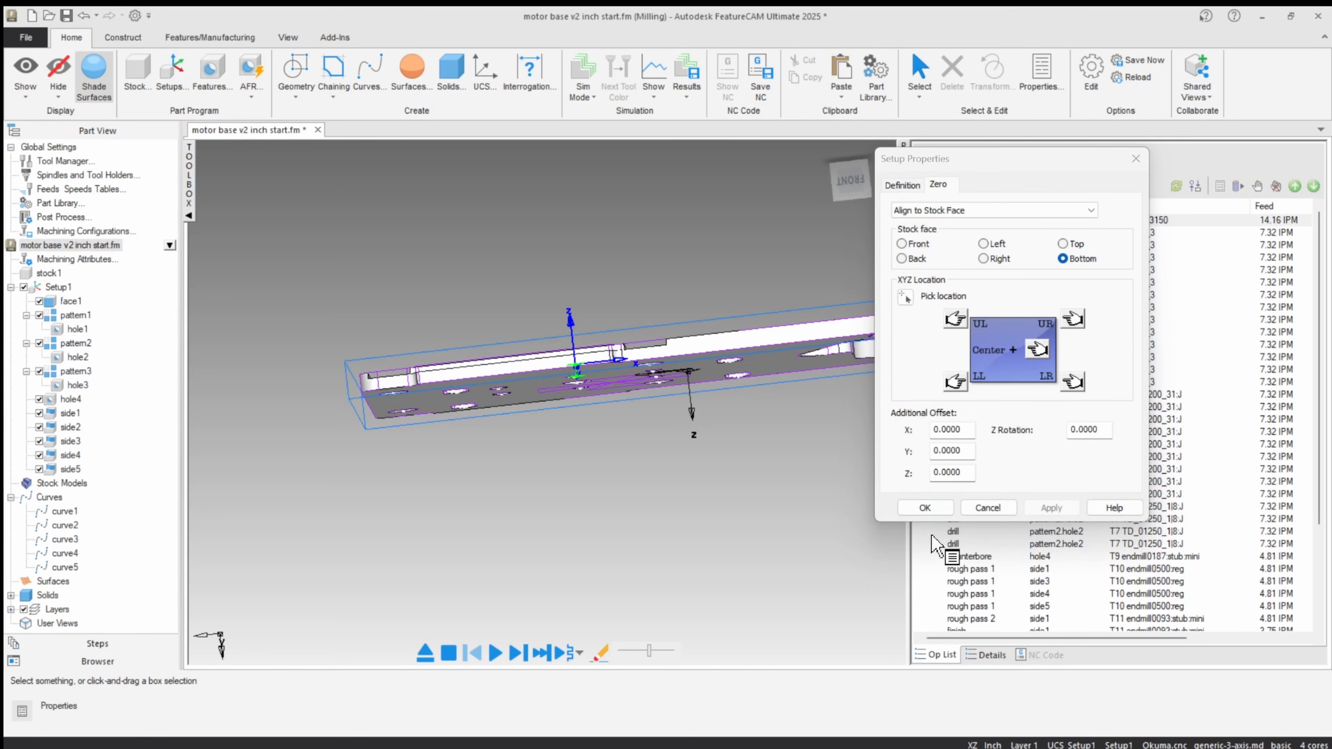
pyautogui.click(925, 508)
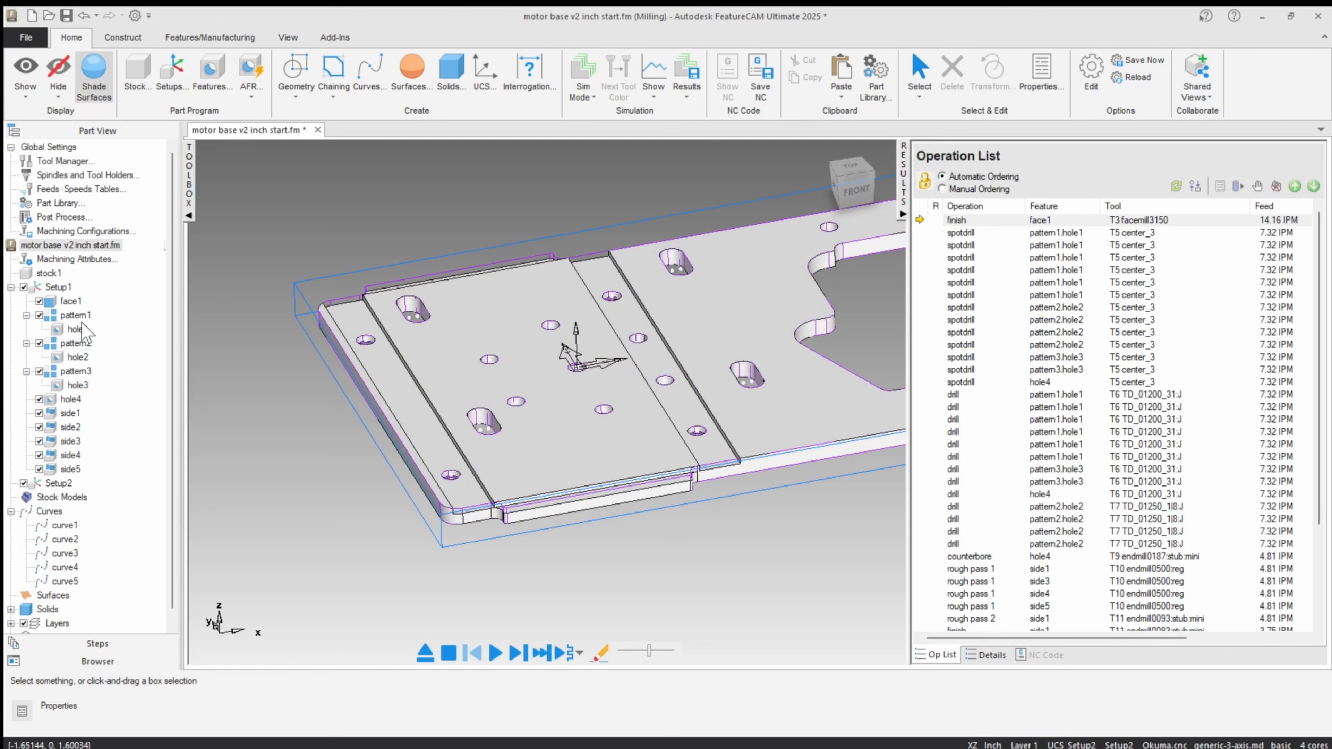
# Step: Set the depth of the counterbored hole4 to 0.25 inch and inspect it from the front
pyautogui.doubleClick(72, 400)
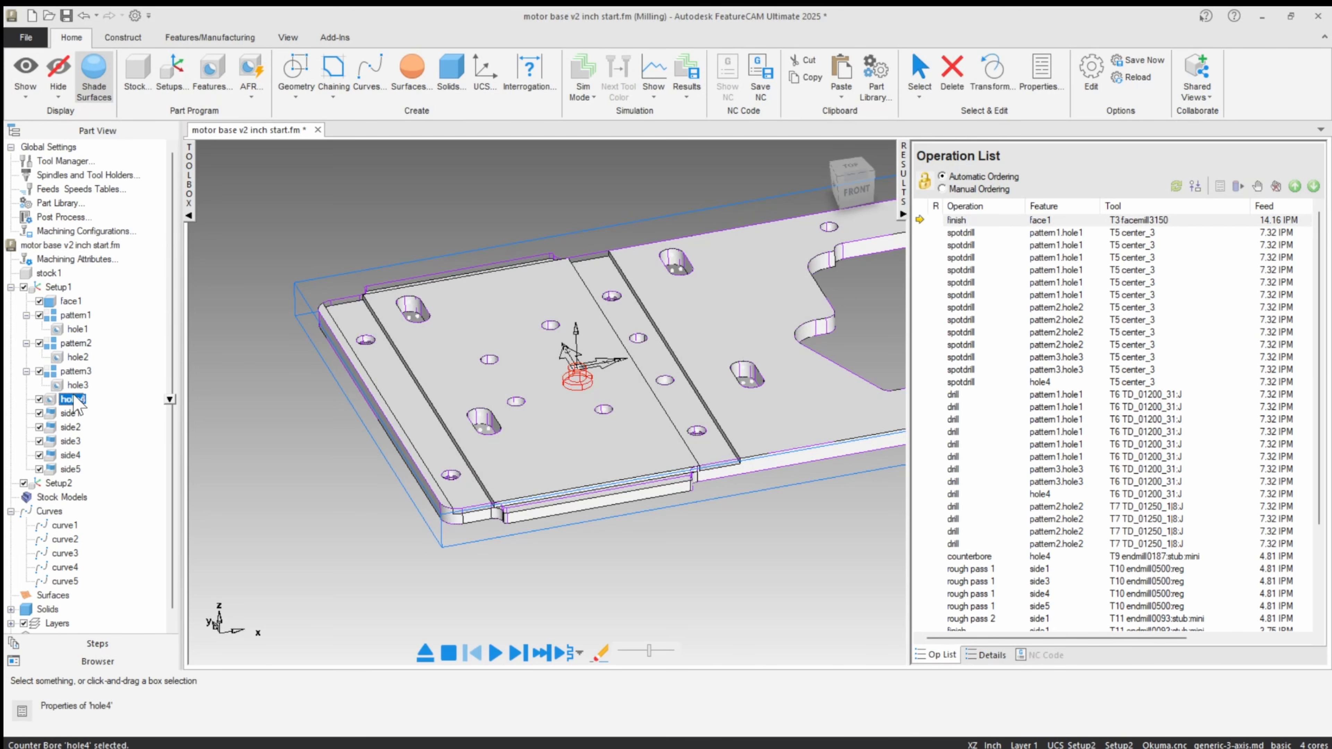
pyautogui.moveTo(667, 139); pyautogui.dragTo(896, 148)
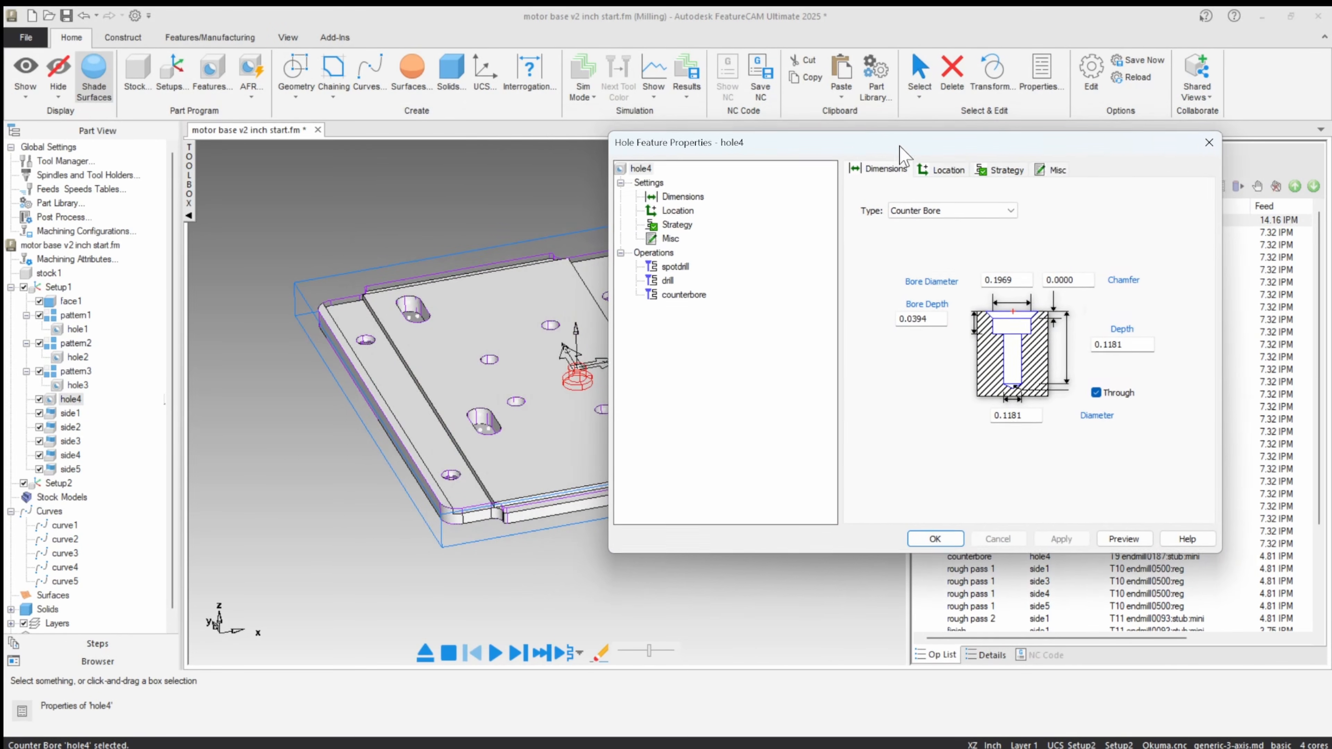
pyautogui.doubleClick(1146, 344)
pyautogui.write('.25')
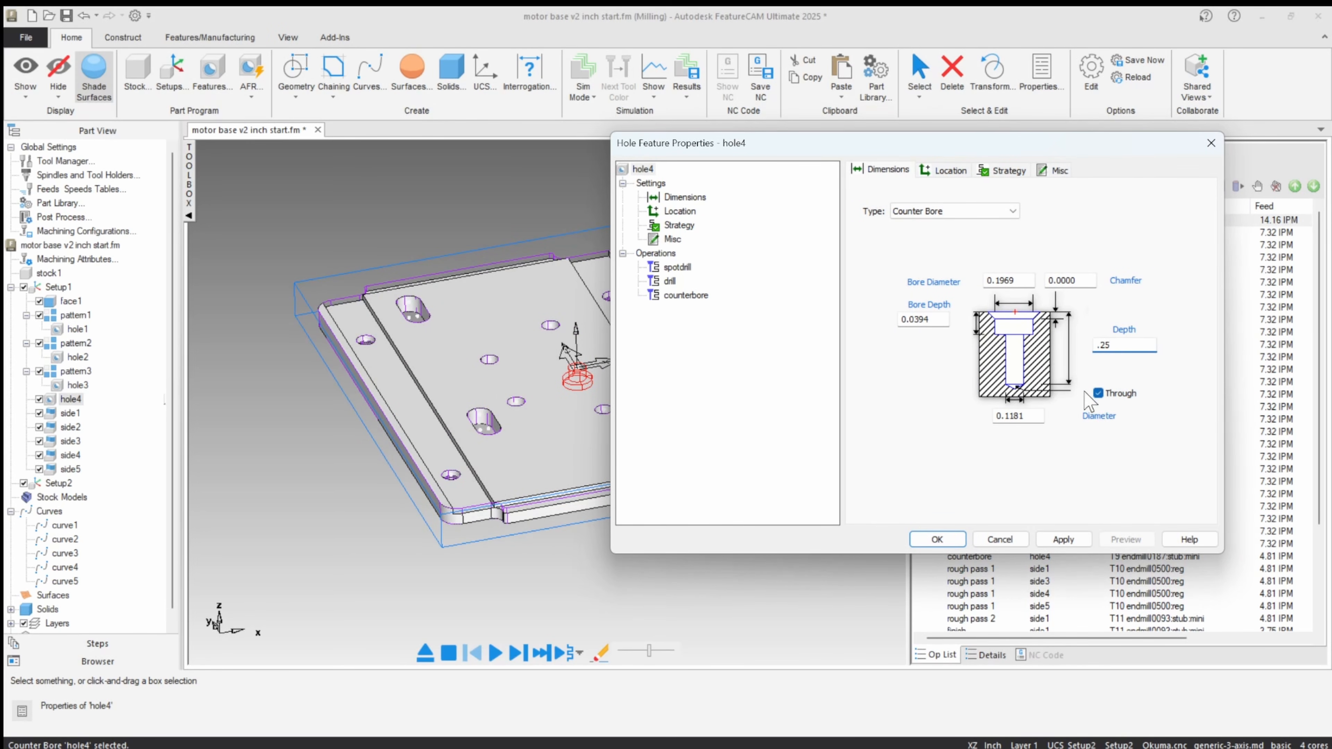
pyautogui.click(1047, 539)
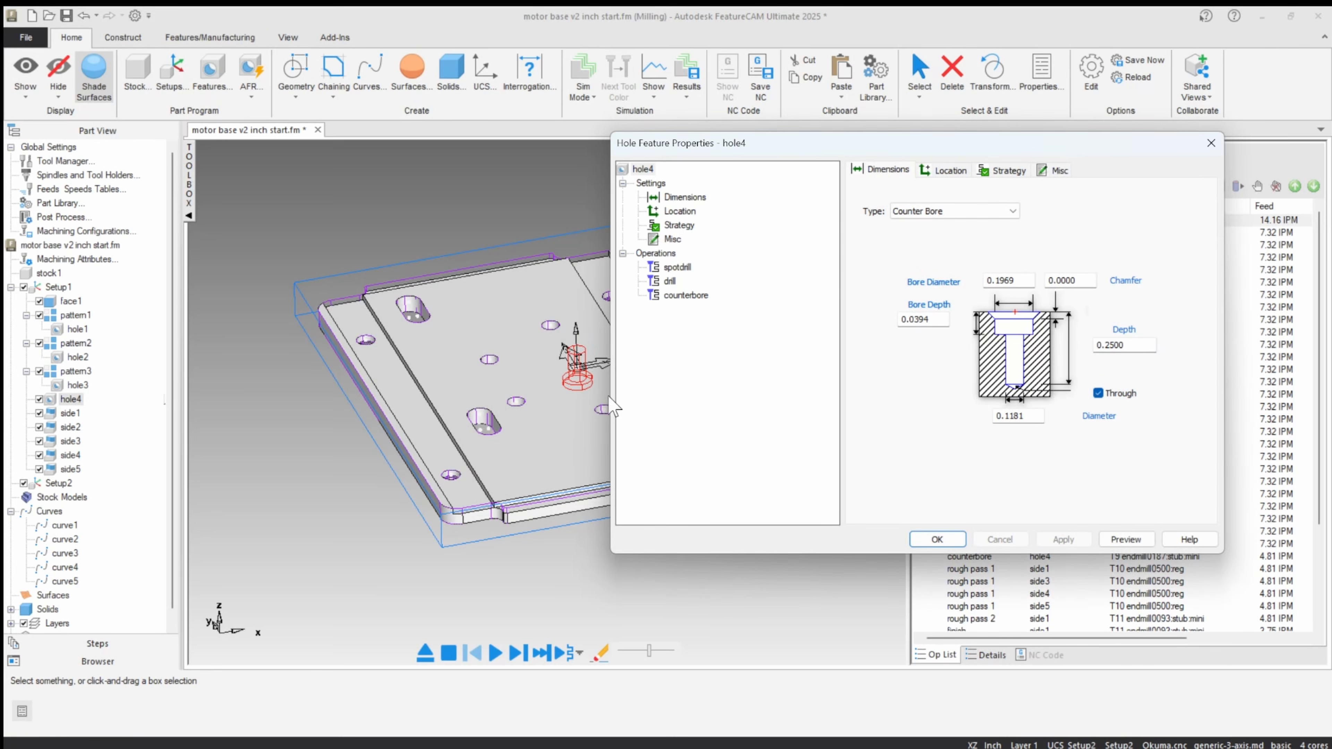
pyautogui.moveTo(584, 355); pyautogui.dragTo(576, 310, button='middle')
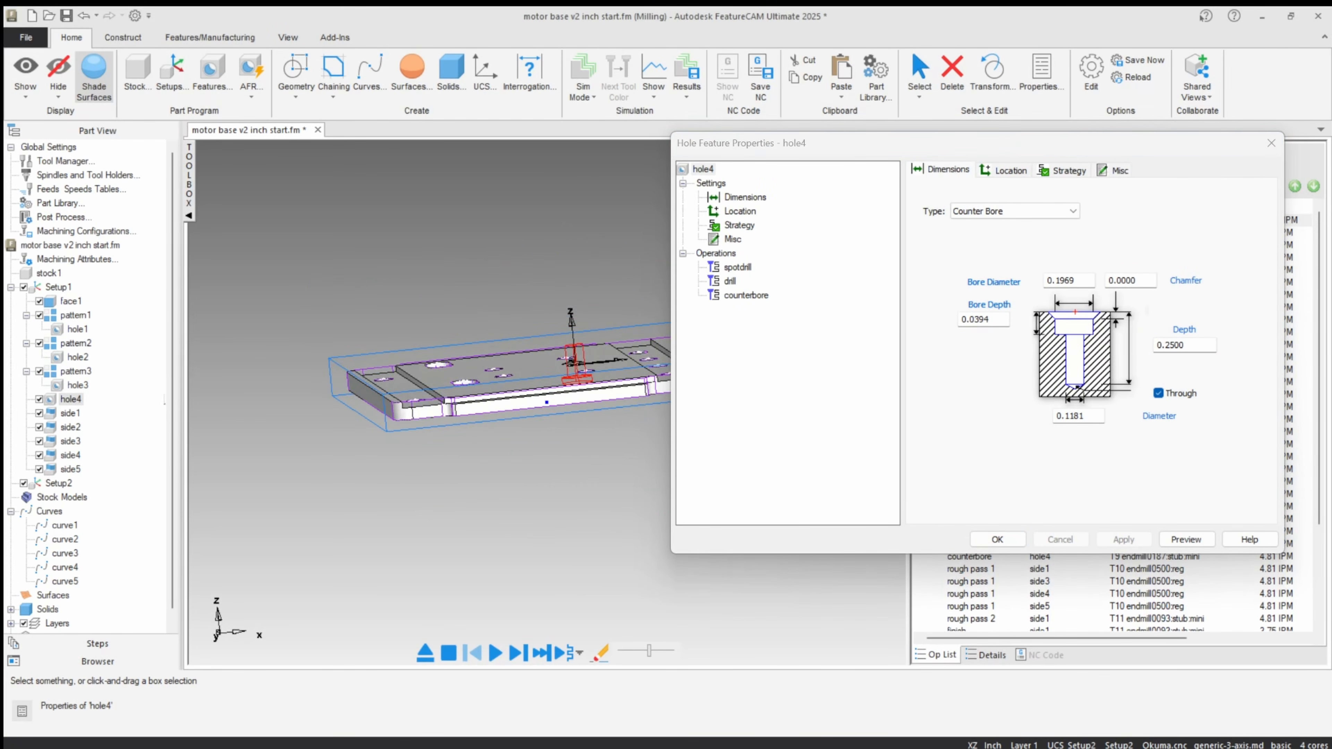
pyautogui.scroll(3, 576, 311)
pyautogui.click(1018, 540)
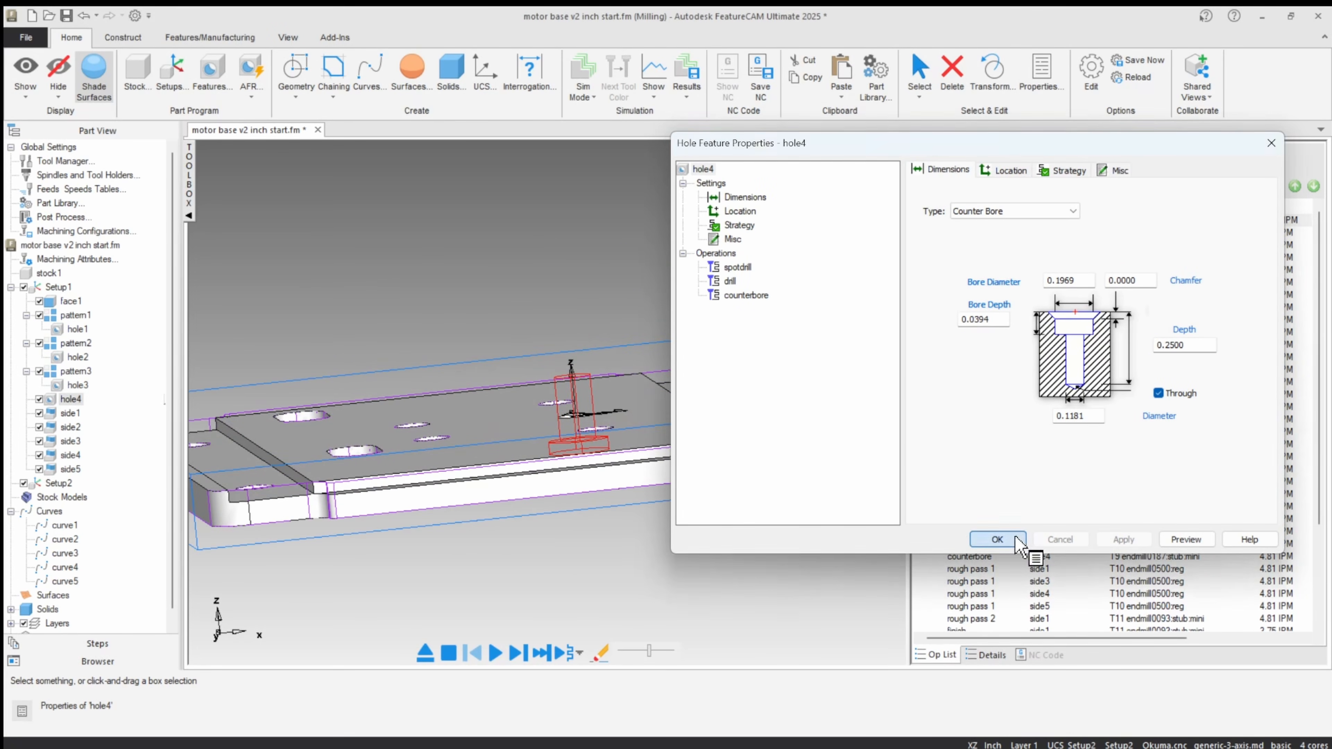
pyautogui.click(858, 190)
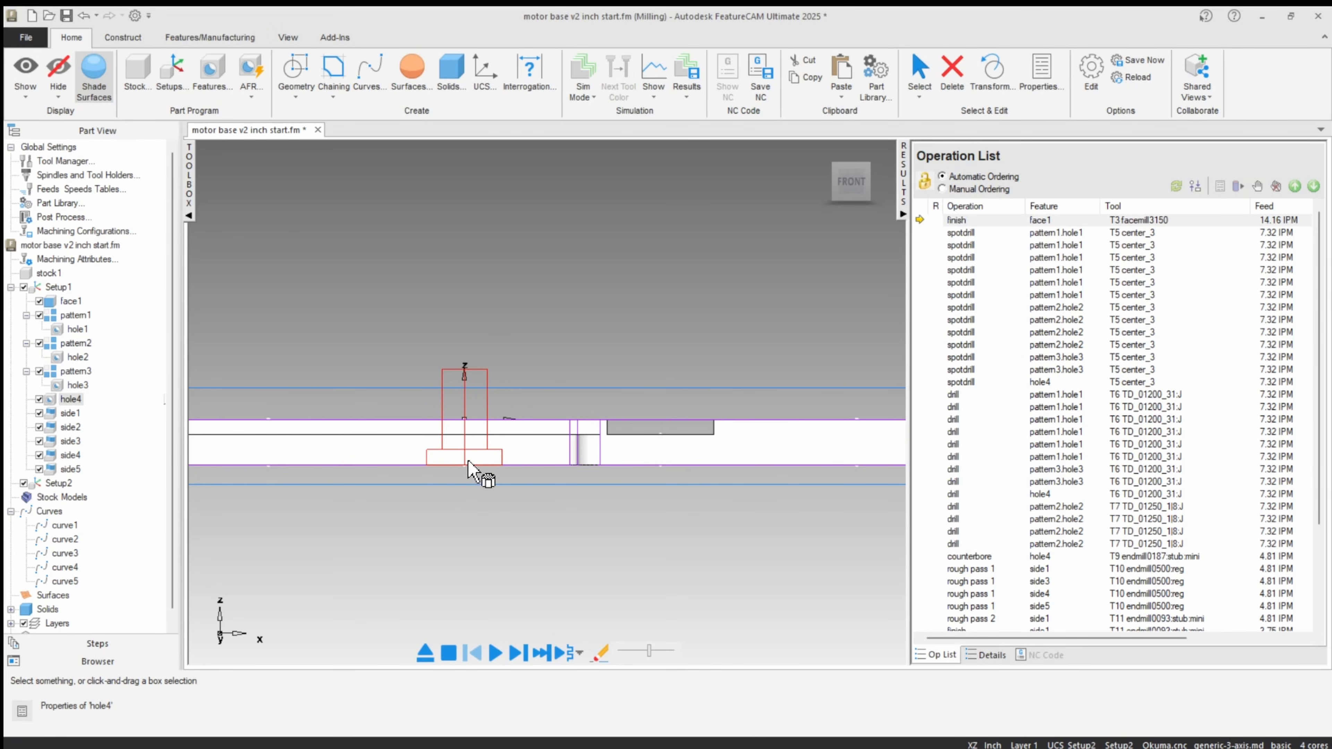
# Step: Set the depth of the counterbored hole4 to 0.2 inch and check its fit in the plate from the front
pyautogui.moveTo(475, 499); pyautogui.dragTo(478, 507, button='middle')
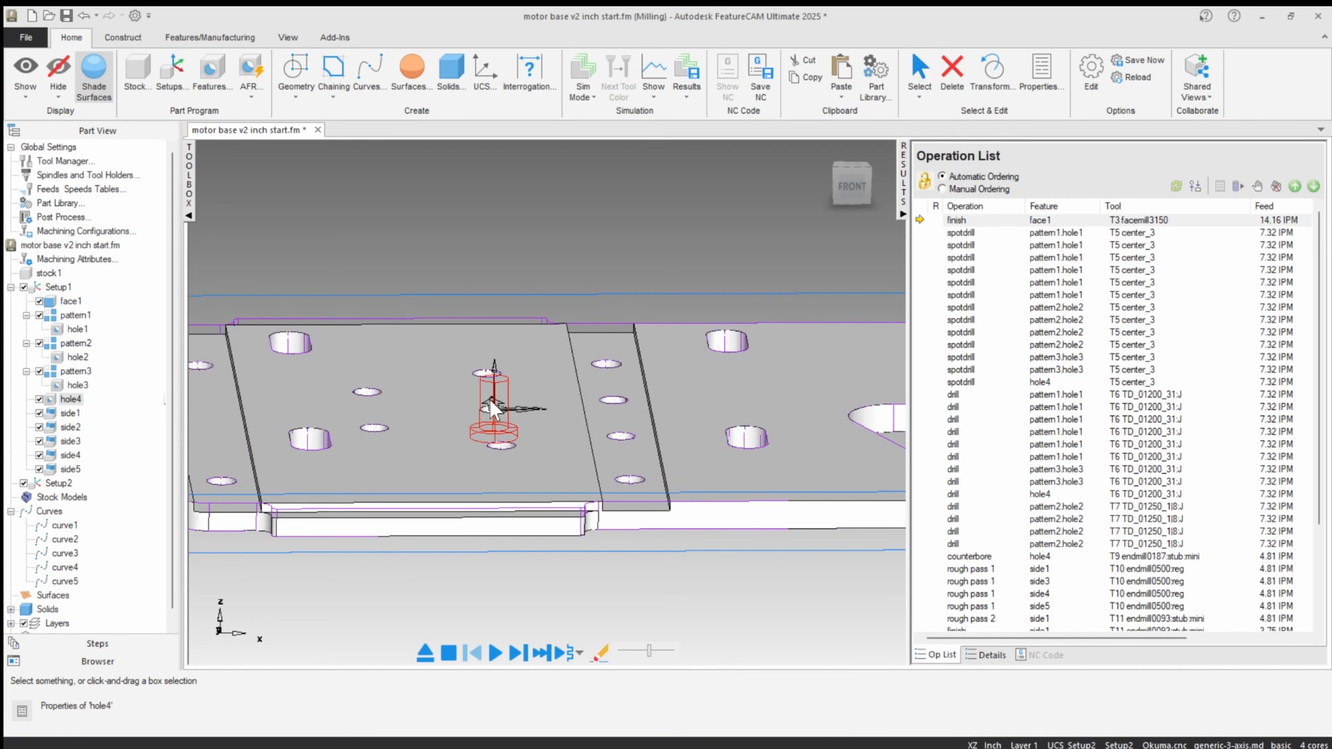
pyautogui.click(67, 399)
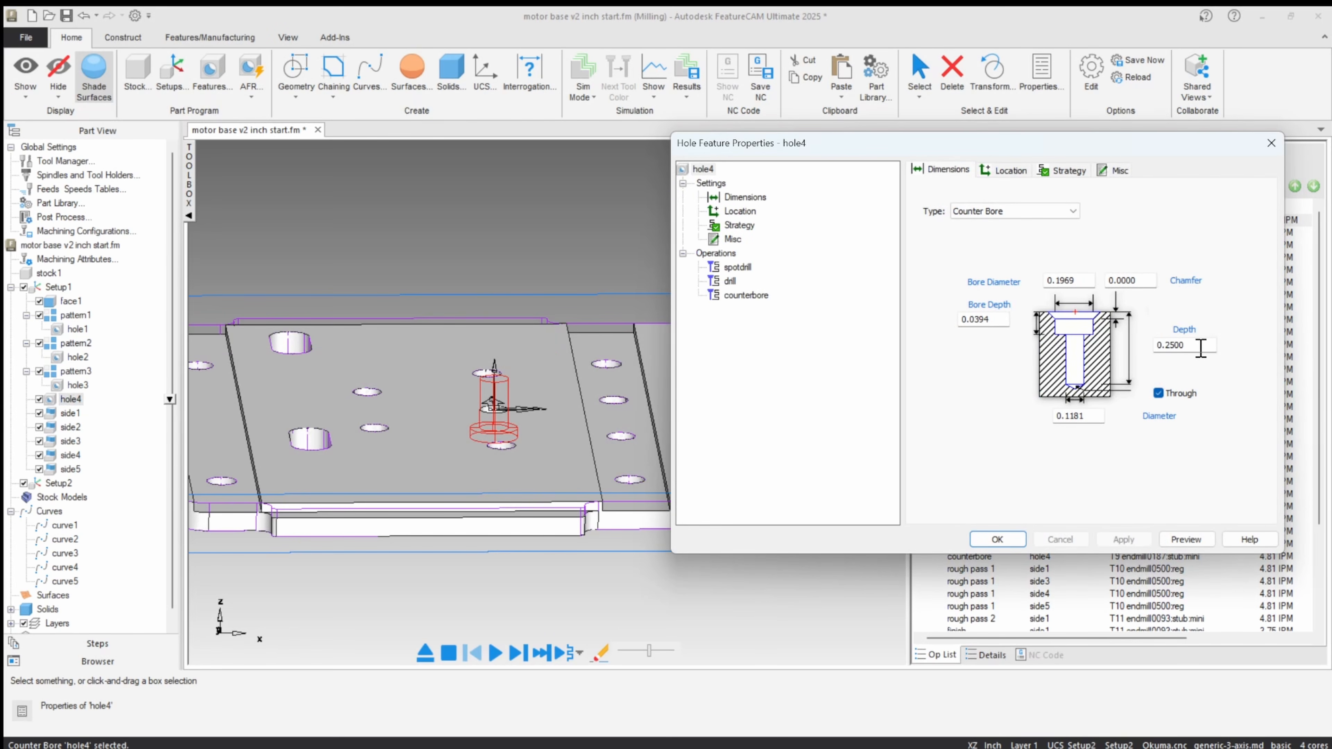
pyautogui.doubleClick(1201, 347)
pyautogui.write('.')
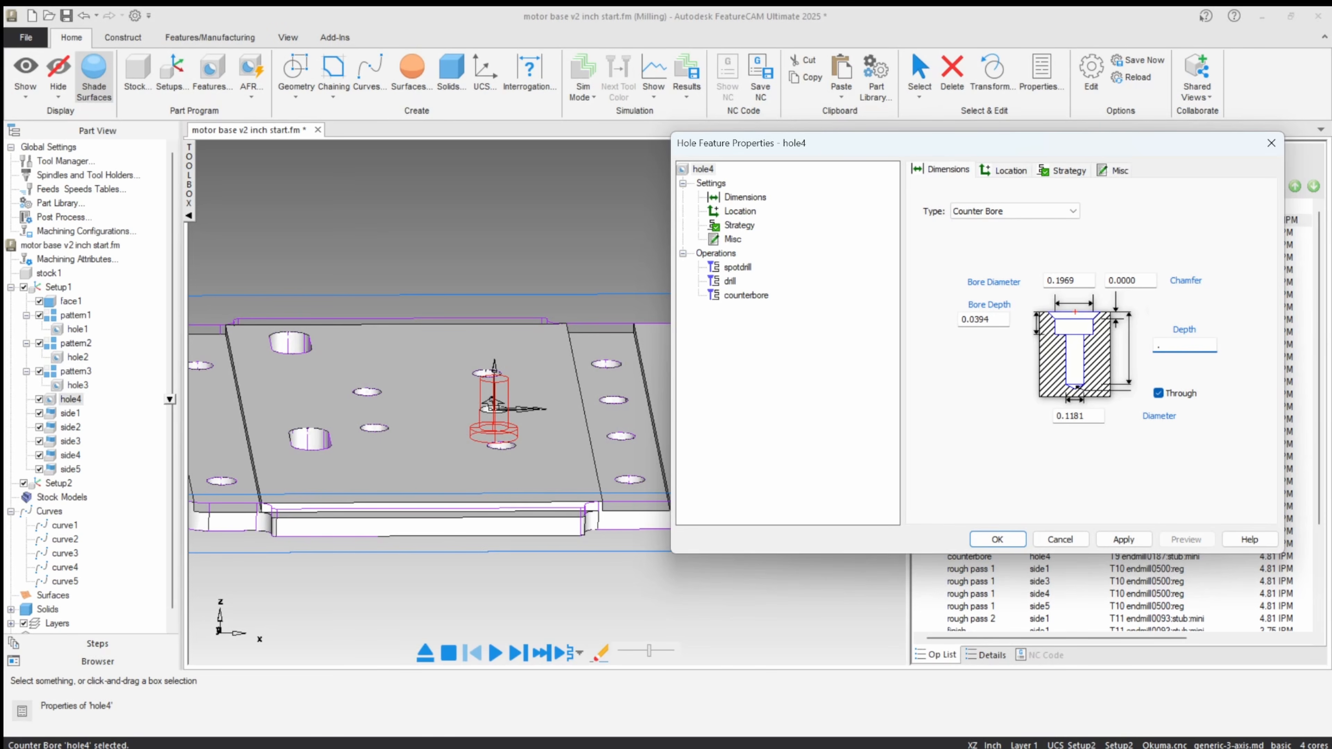
pyautogui.write('2')
pyautogui.click(1123, 539)
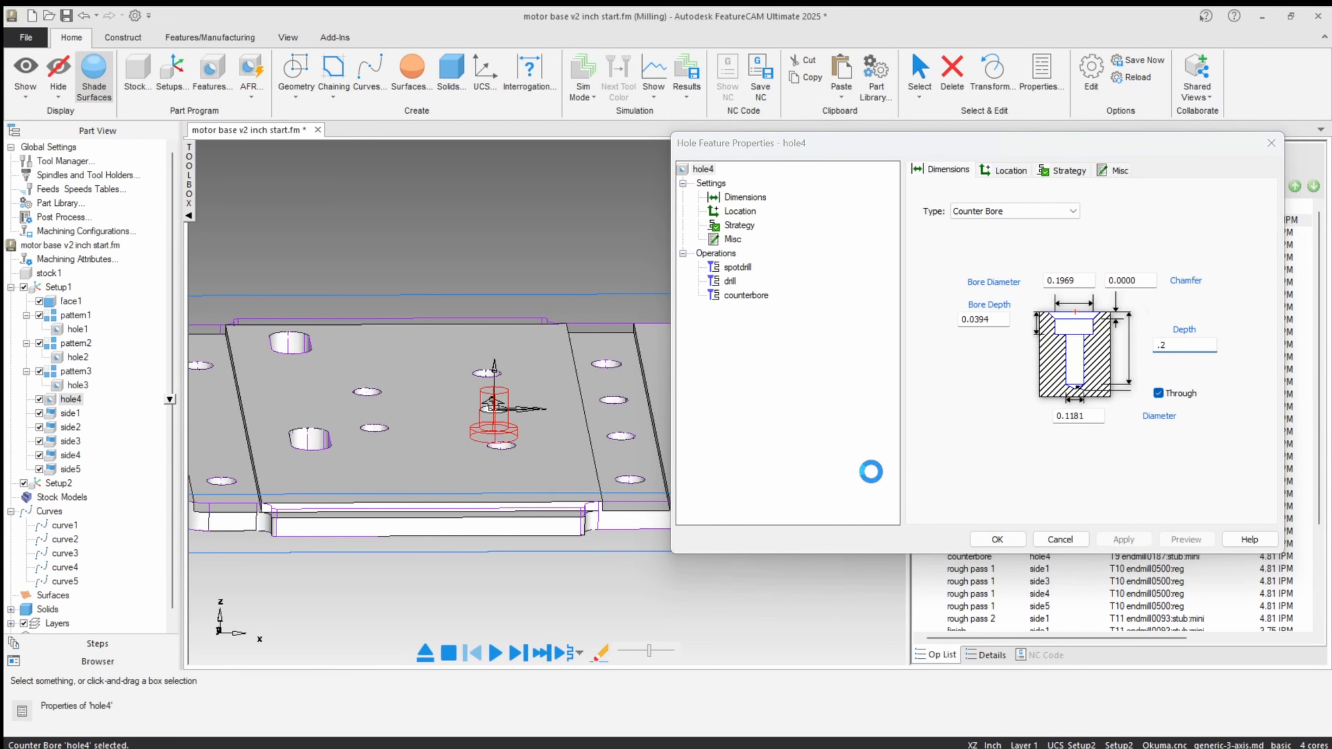
pyautogui.rightClick(494, 168)
pyautogui.click(527, 468)
pyautogui.scroll(5, 496, 420)
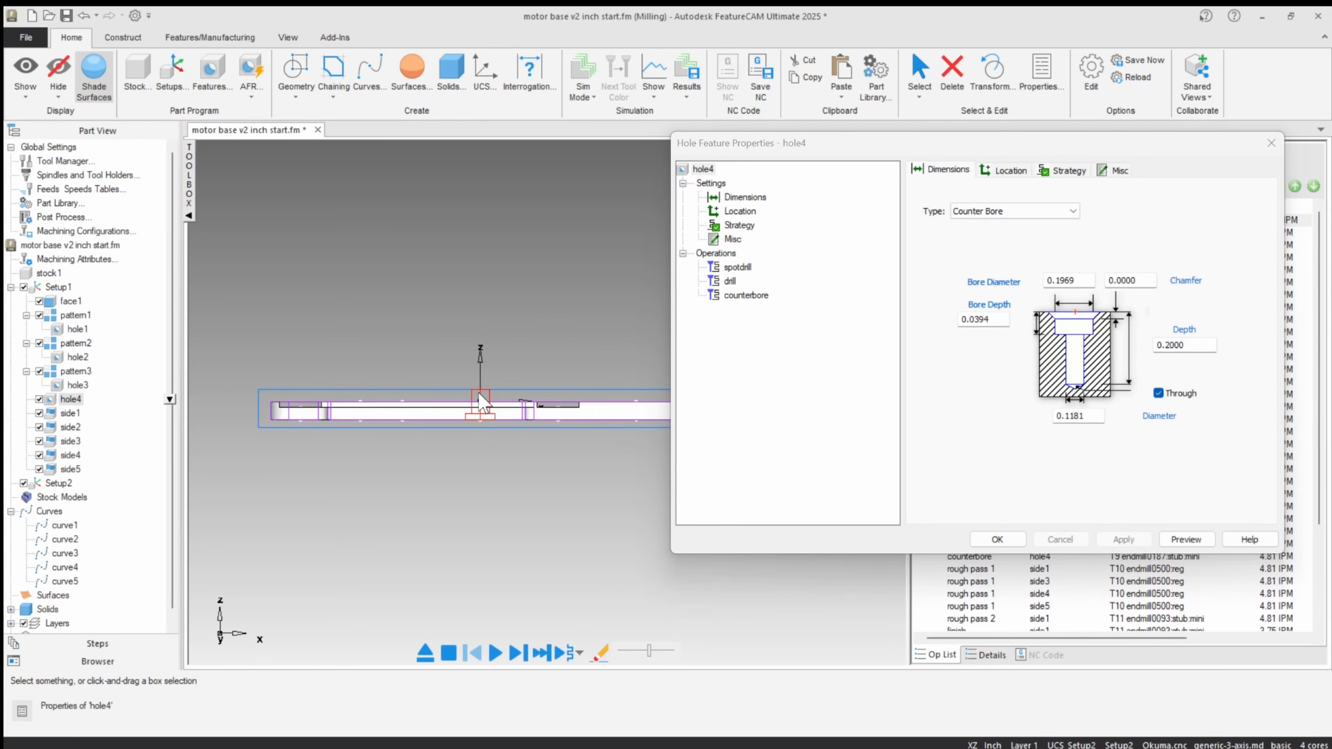
pyautogui.scroll(-5, 493, 414)
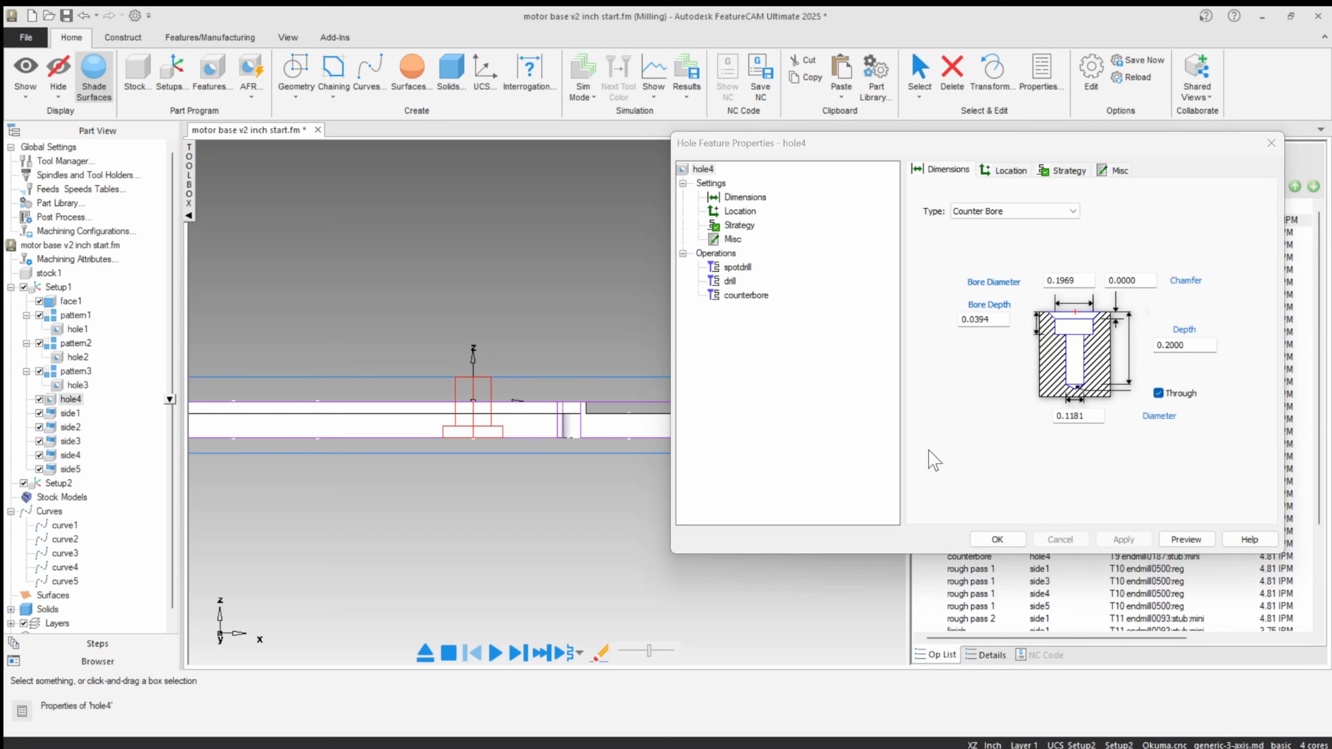
pyautogui.click(997, 540)
pyautogui.moveTo(545, 321); pyautogui.dragTo(561, 359, button='middle')
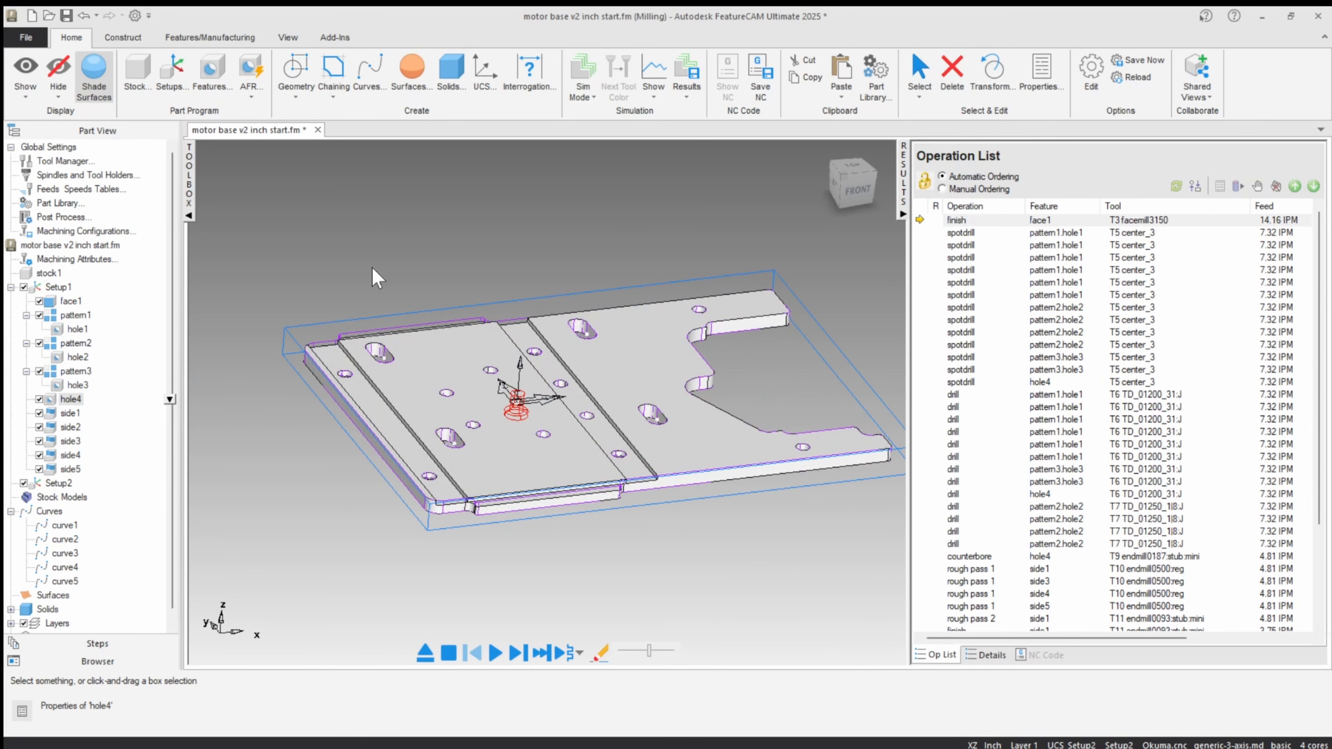
pyautogui.click(370, 267)
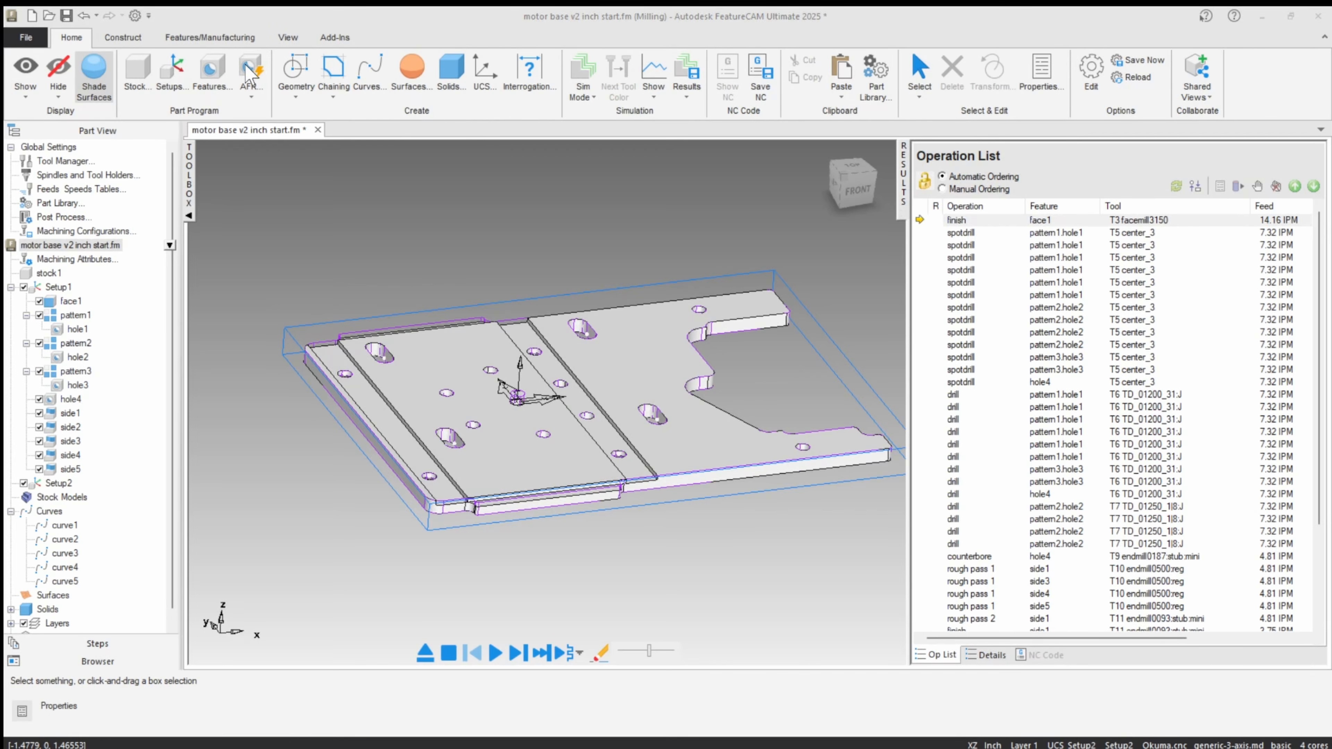
# Step: Try automatic feature recognition on body1 for Setup2 only, leaving Setup1 out
pyautogui.click(250, 74)
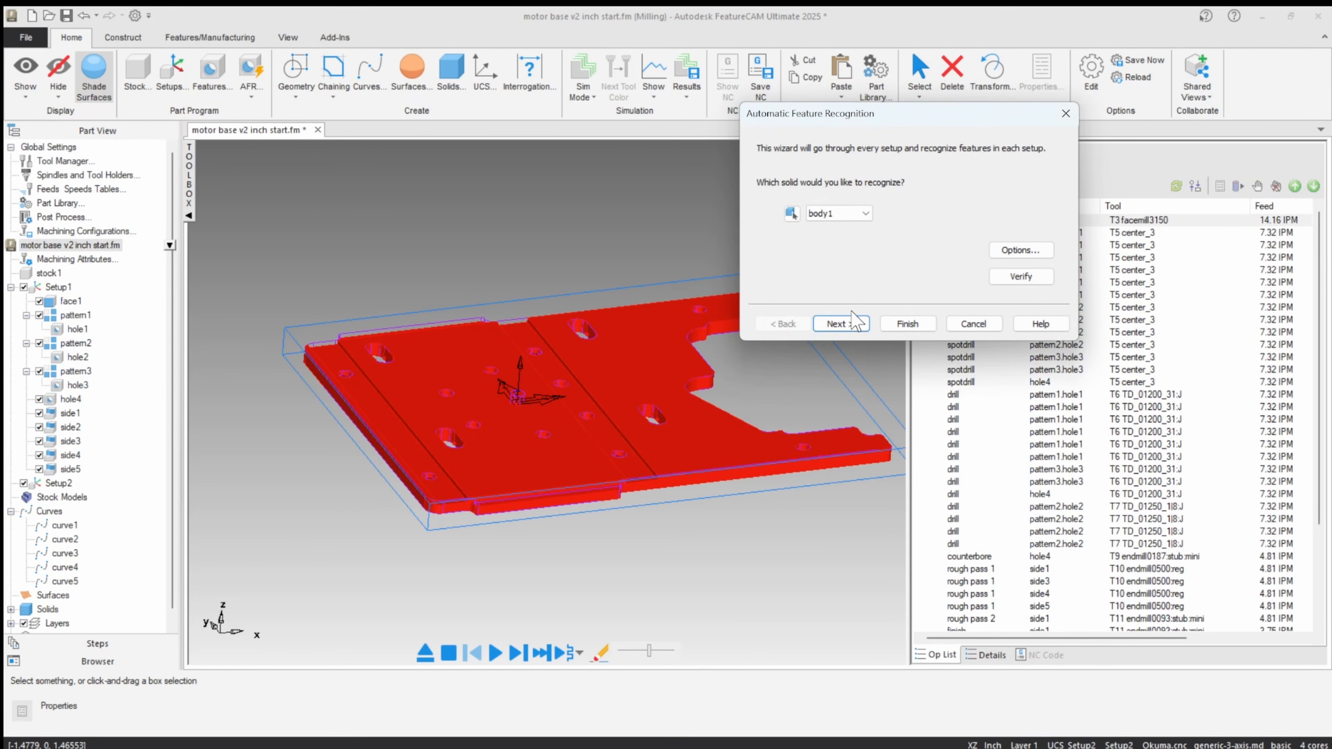
pyautogui.click(848, 325)
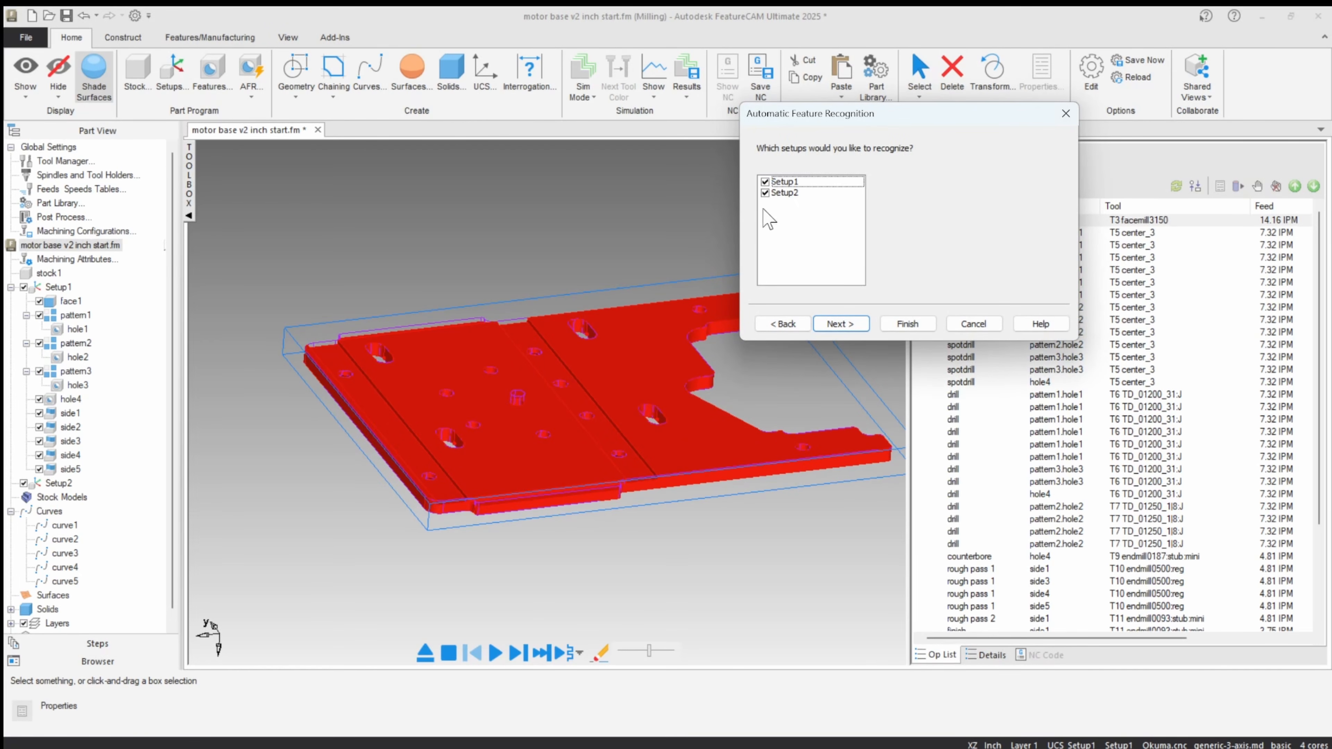
pyautogui.click(593, 231)
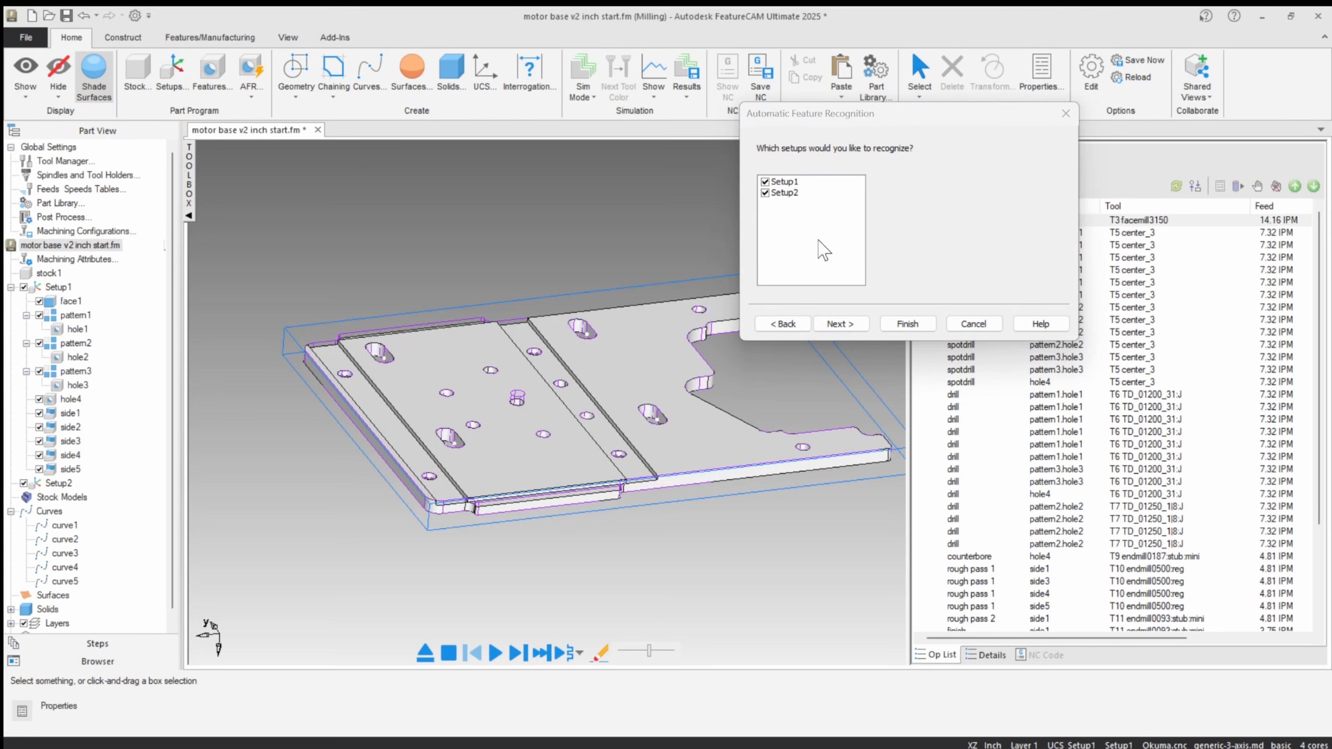
pyautogui.click(765, 182)
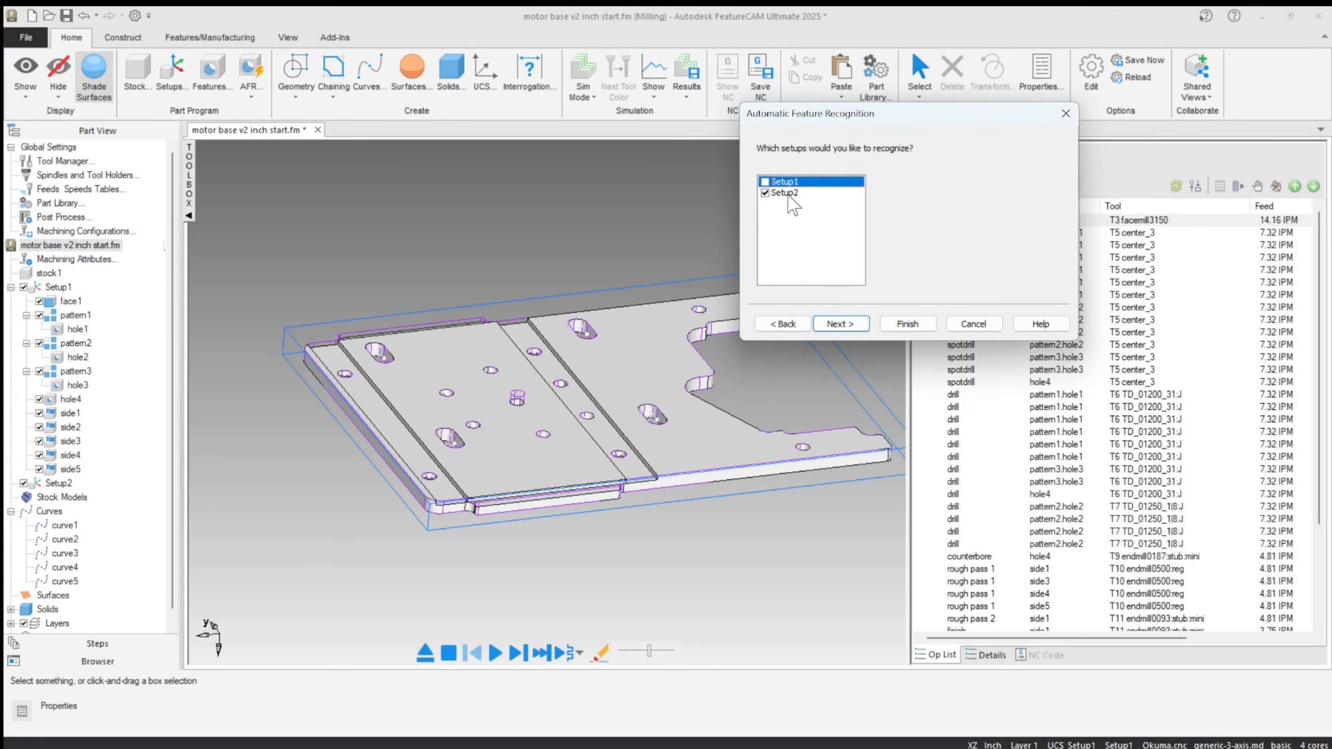
pyautogui.click(840, 324)
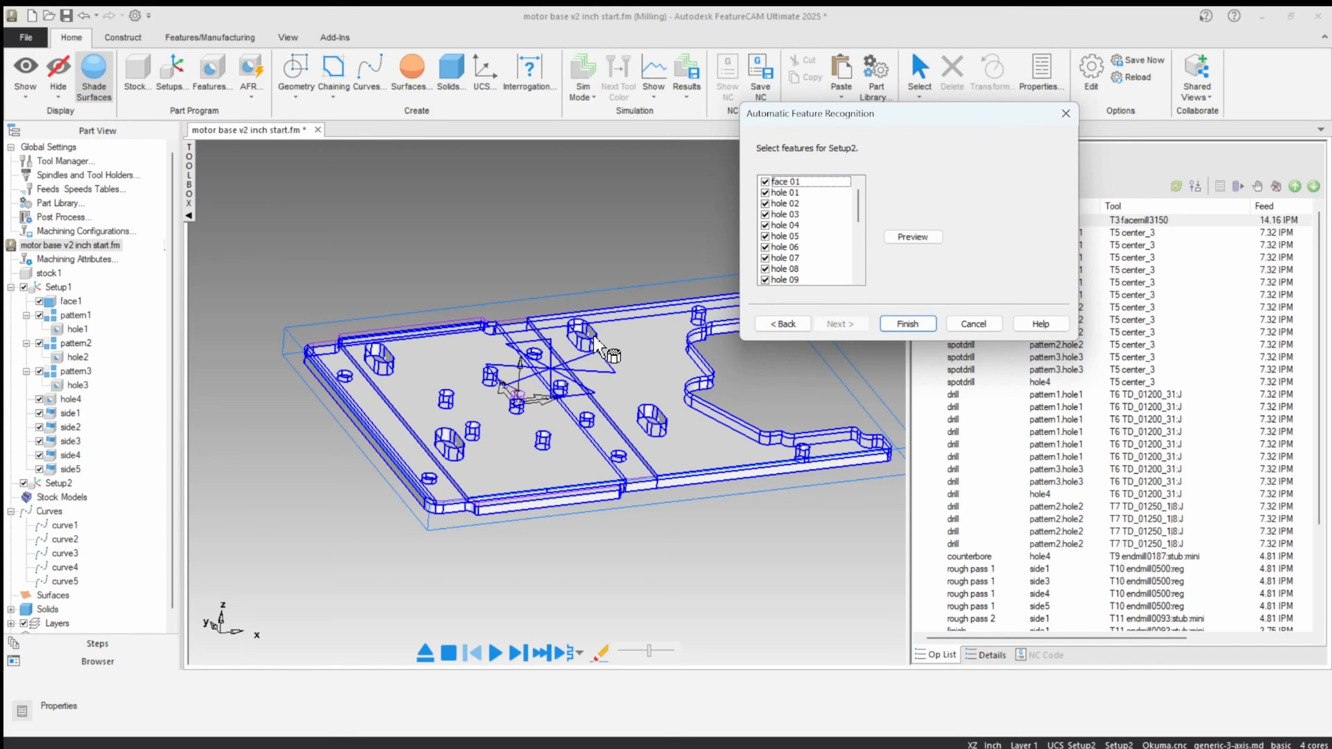
# Step: Examine the holes, recess, slots and outer edges proposed as Setup2 features on the model, and cancel the recognition
pyautogui.moveTo(572, 357); pyautogui.dragTo(490, 405, button='middle')
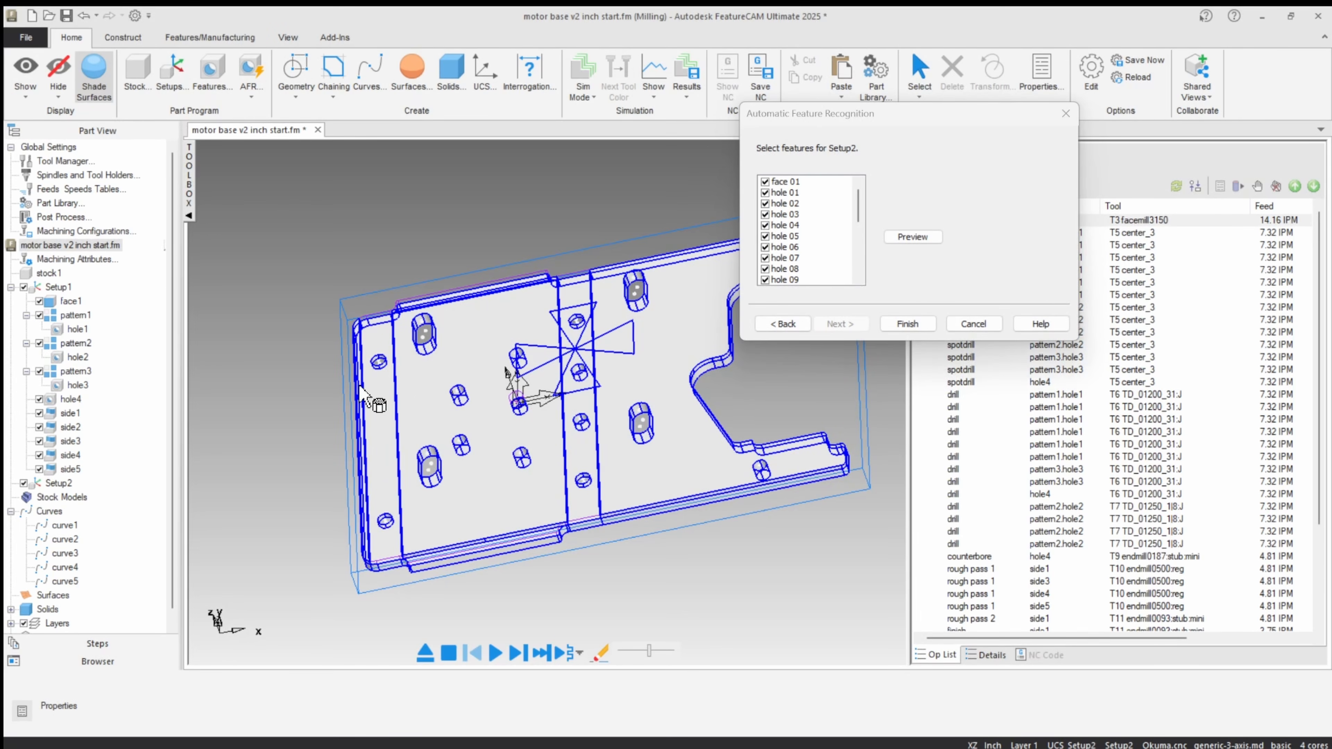
pyautogui.moveTo(594, 540); pyautogui.dragTo(638, 519, button='middle')
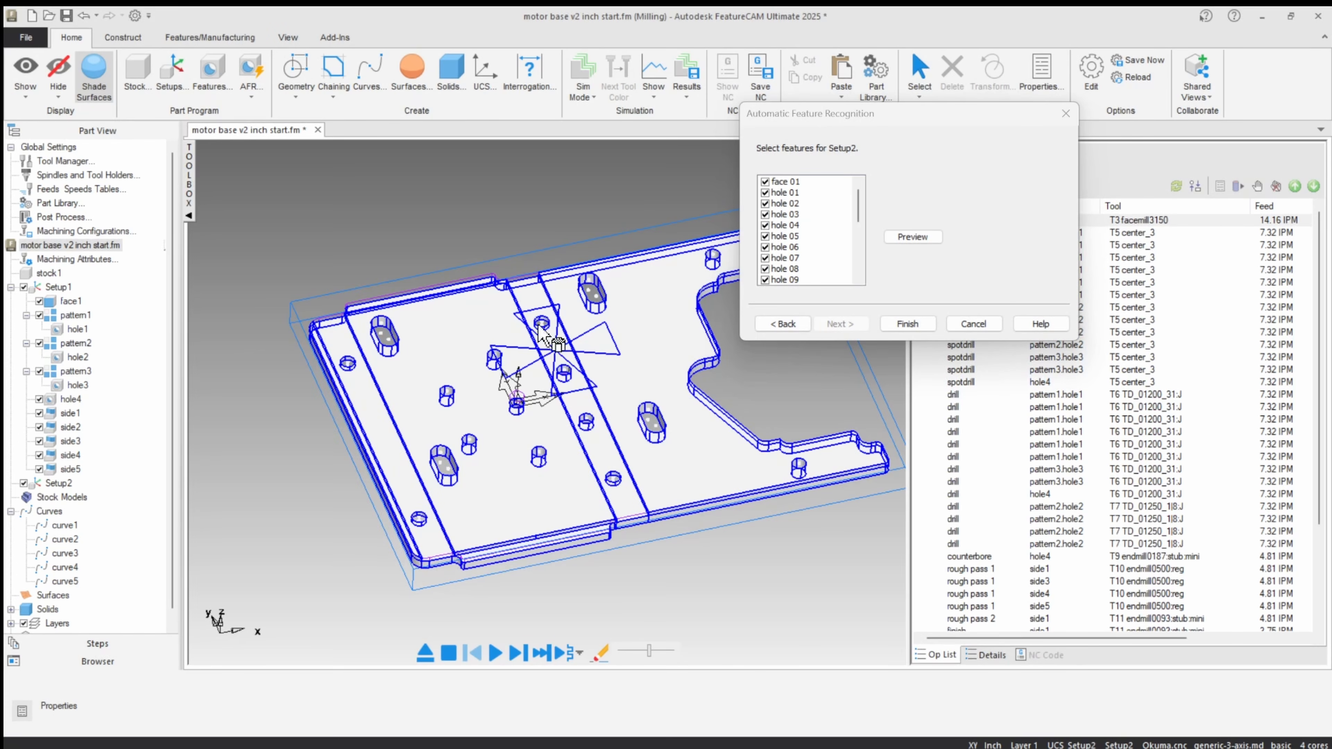
pyautogui.scroll(4, 605, 469)
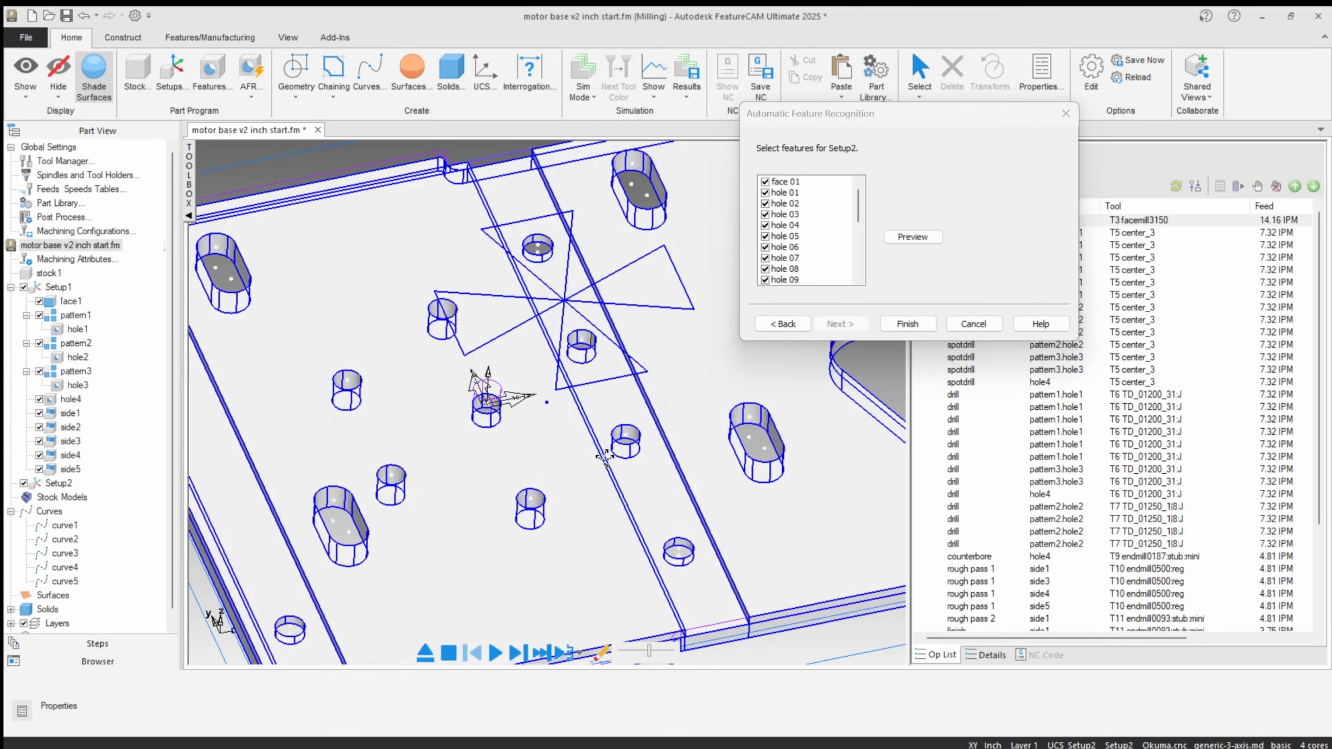
pyautogui.moveTo(606, 469); pyautogui.dragTo(574, 388, button='middle')
pyautogui.scroll(4, 630, 517)
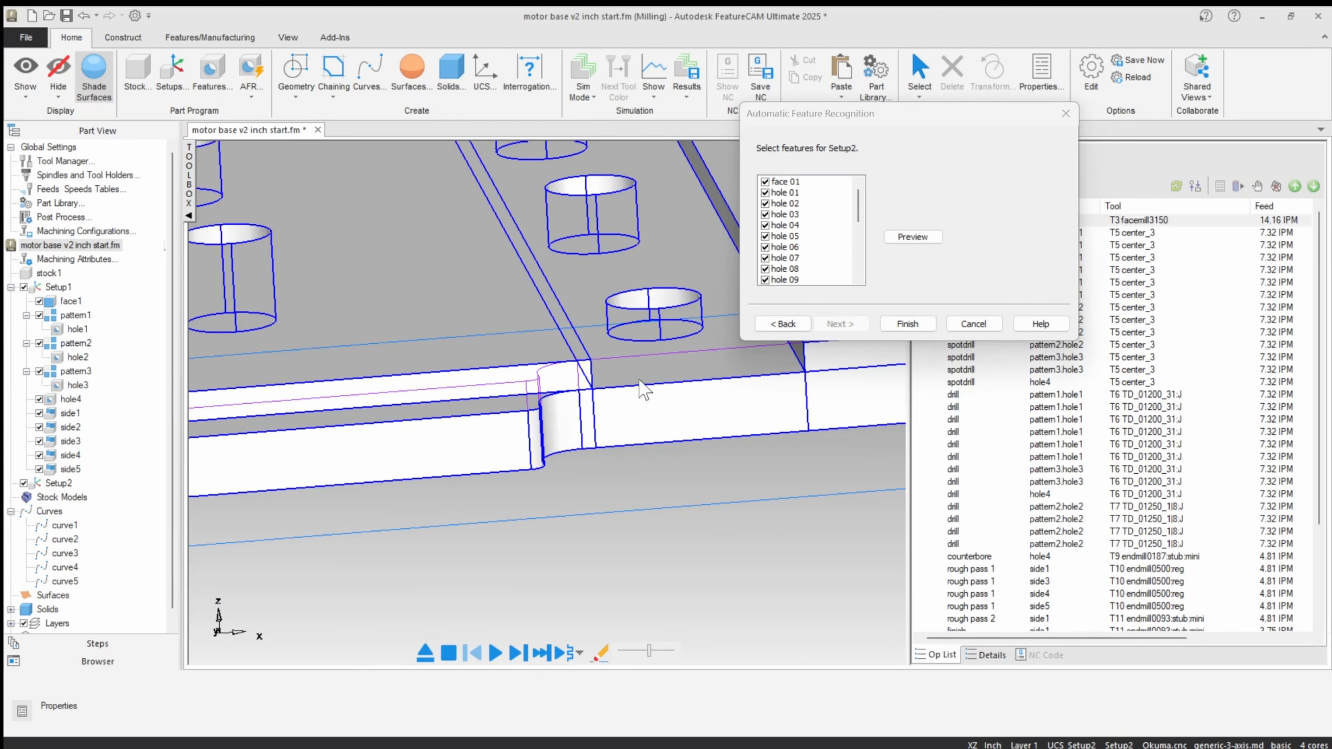
pyautogui.scroll(-4, 680, 427)
pyautogui.moveTo(540, 443); pyautogui.dragTo(551, 488, button='middle')
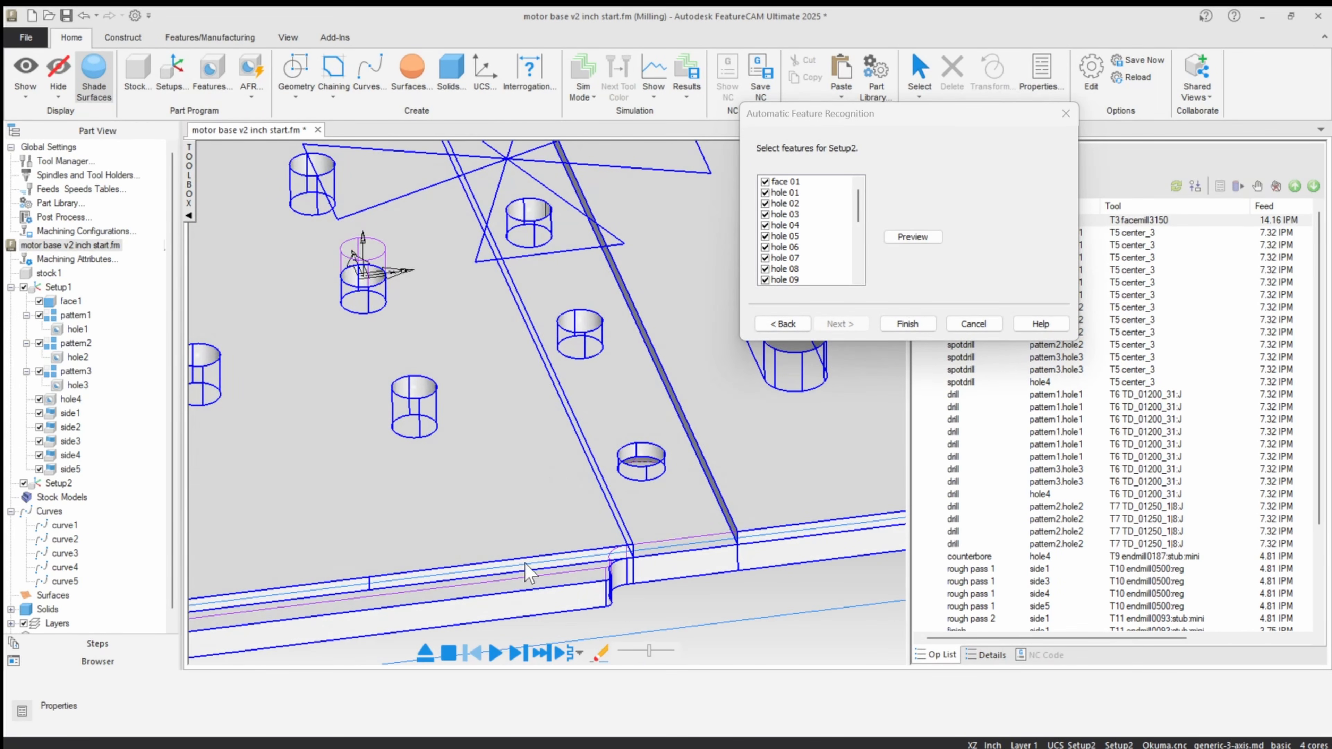
pyautogui.scroll(-4, 501, 591)
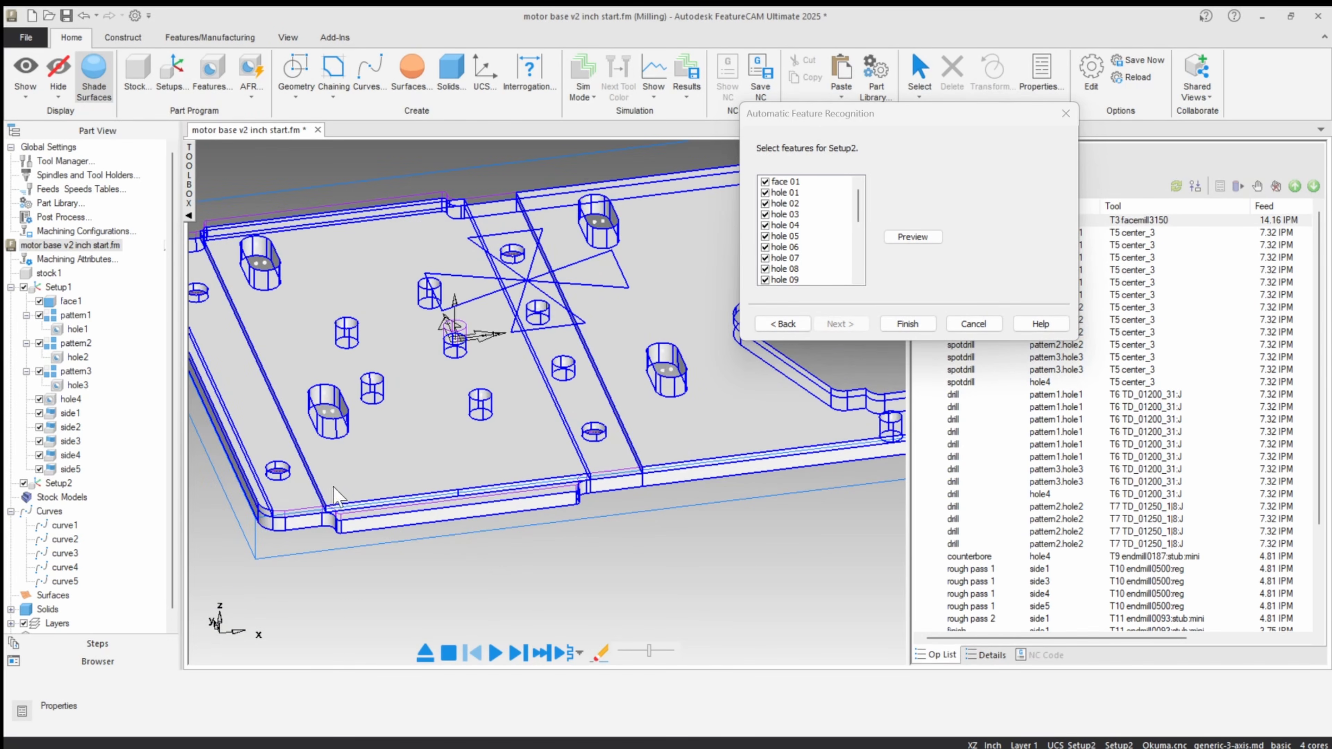
pyautogui.moveTo(309, 457); pyautogui.dragTo(419, 519, button='middle')
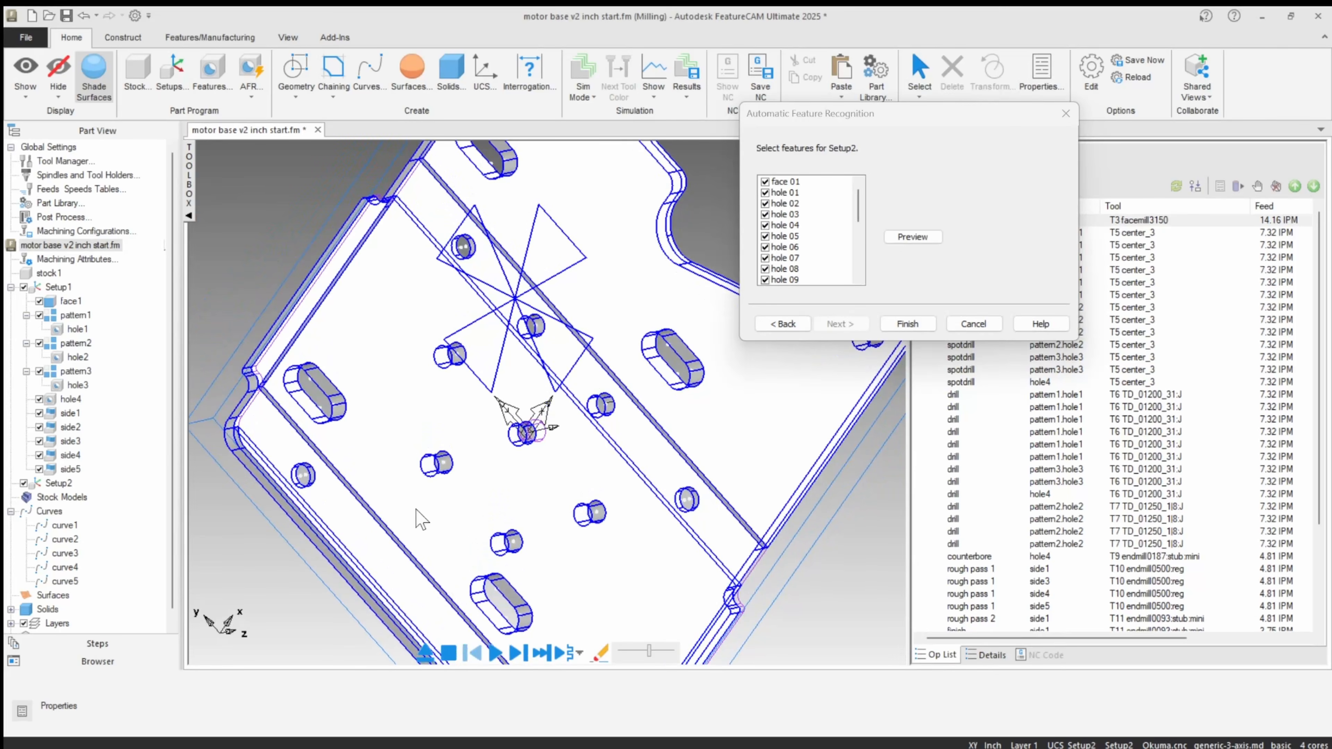
pyautogui.moveTo(355, 432); pyautogui.dragTo(277, 305, button='middle')
pyautogui.scroll(-3, 277, 305)
pyautogui.click(982, 326)
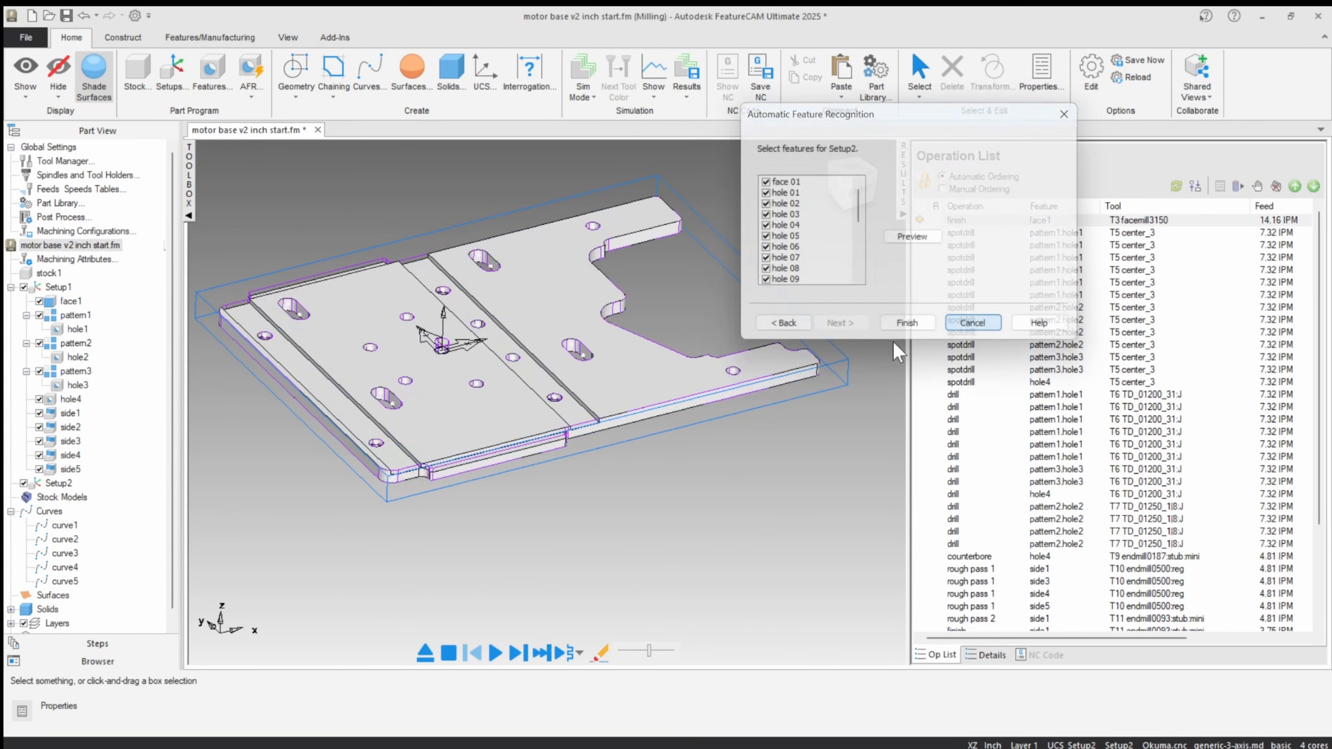
# Step: Start a Face feature in Setup2 with a 0.0 offset from setup Z, keeping the default thickness and a climb-milled finish pass only
pyautogui.scroll(-2, 430, 257)
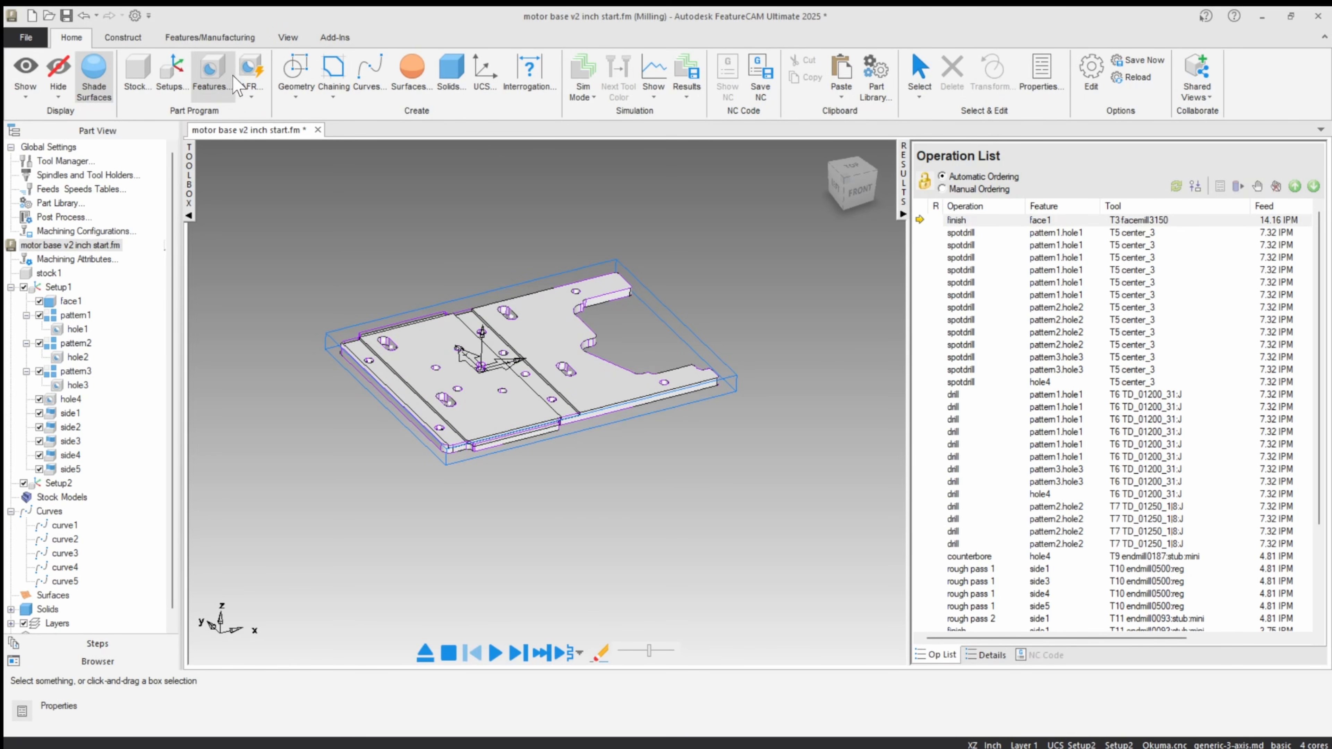
pyautogui.click(210, 71)
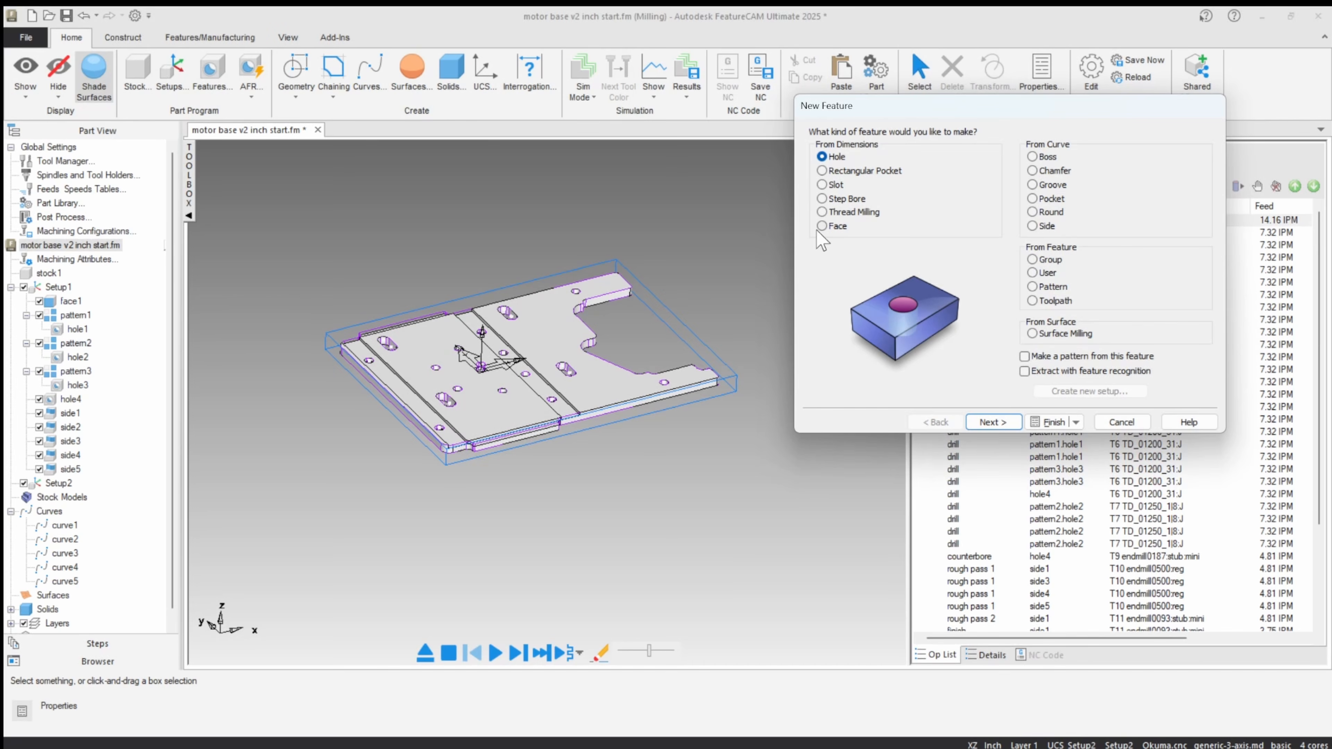
pyautogui.click(822, 227)
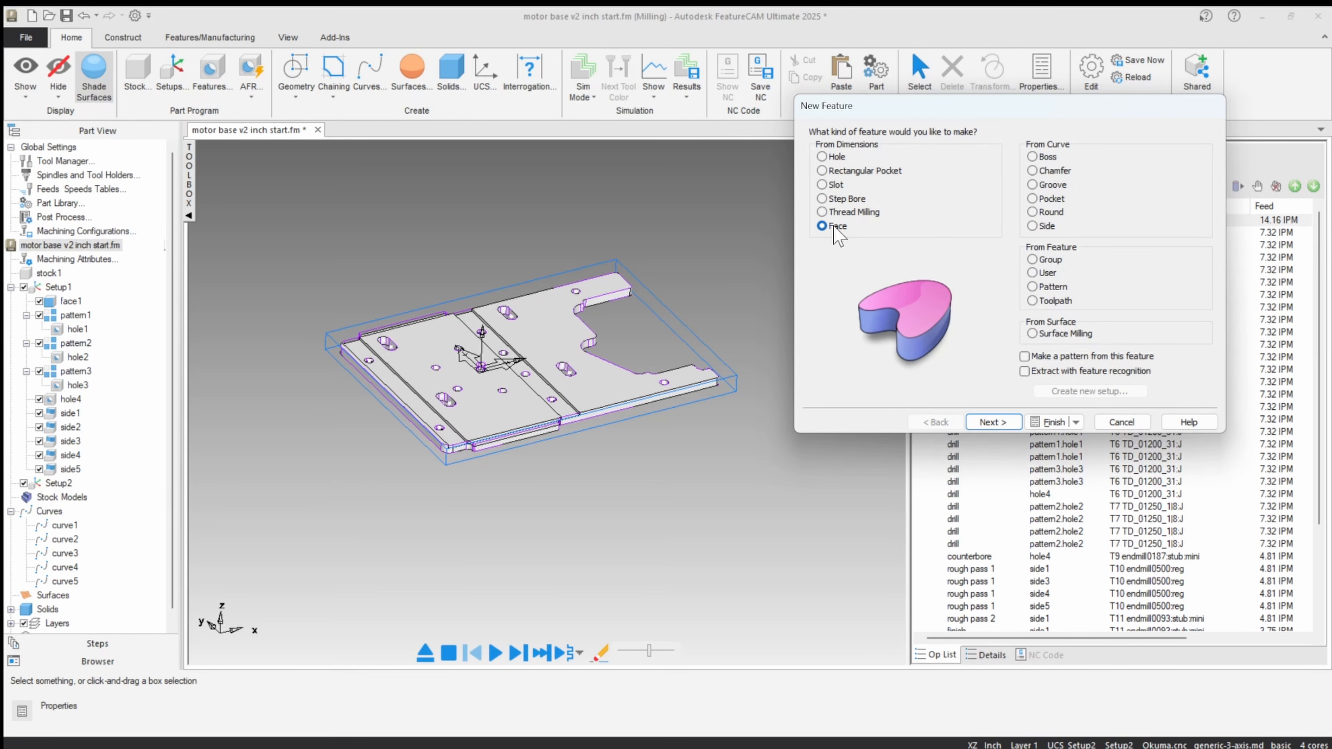
pyautogui.click(971, 423)
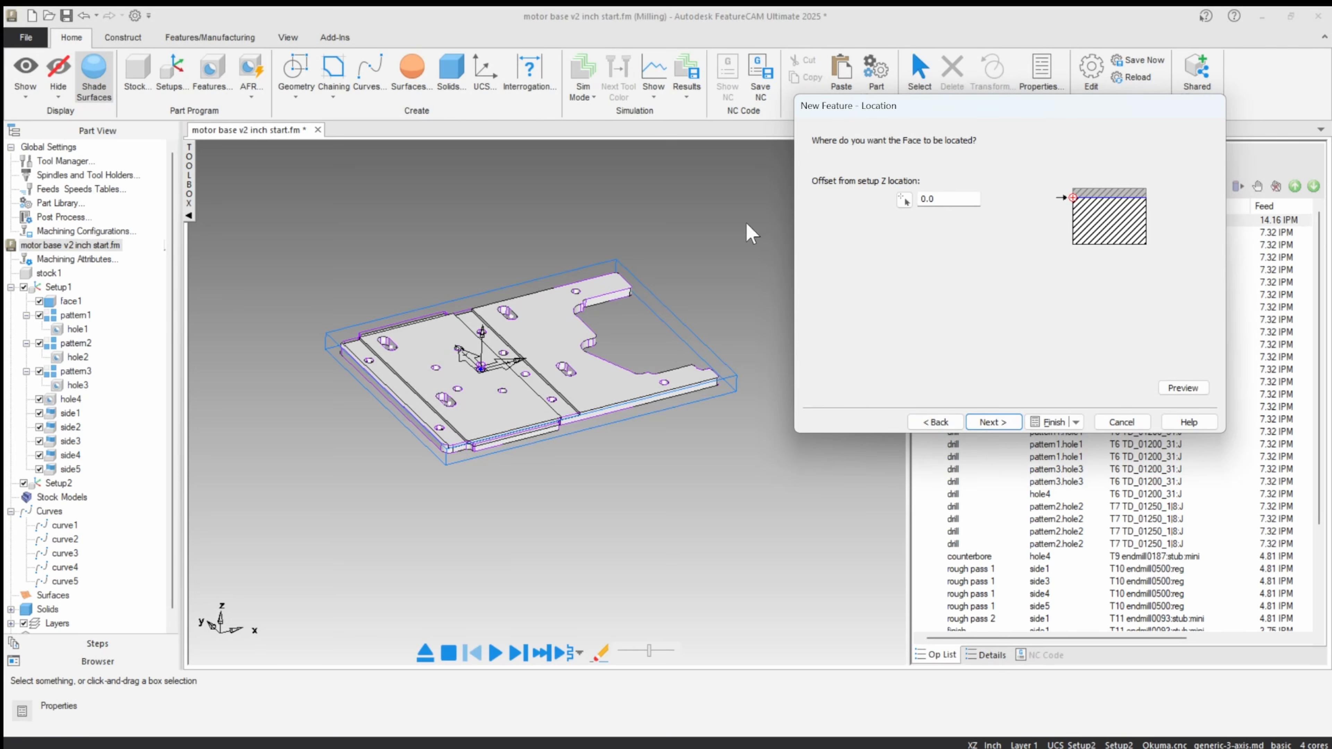
pyautogui.click(480, 345)
pyautogui.click(468, 394)
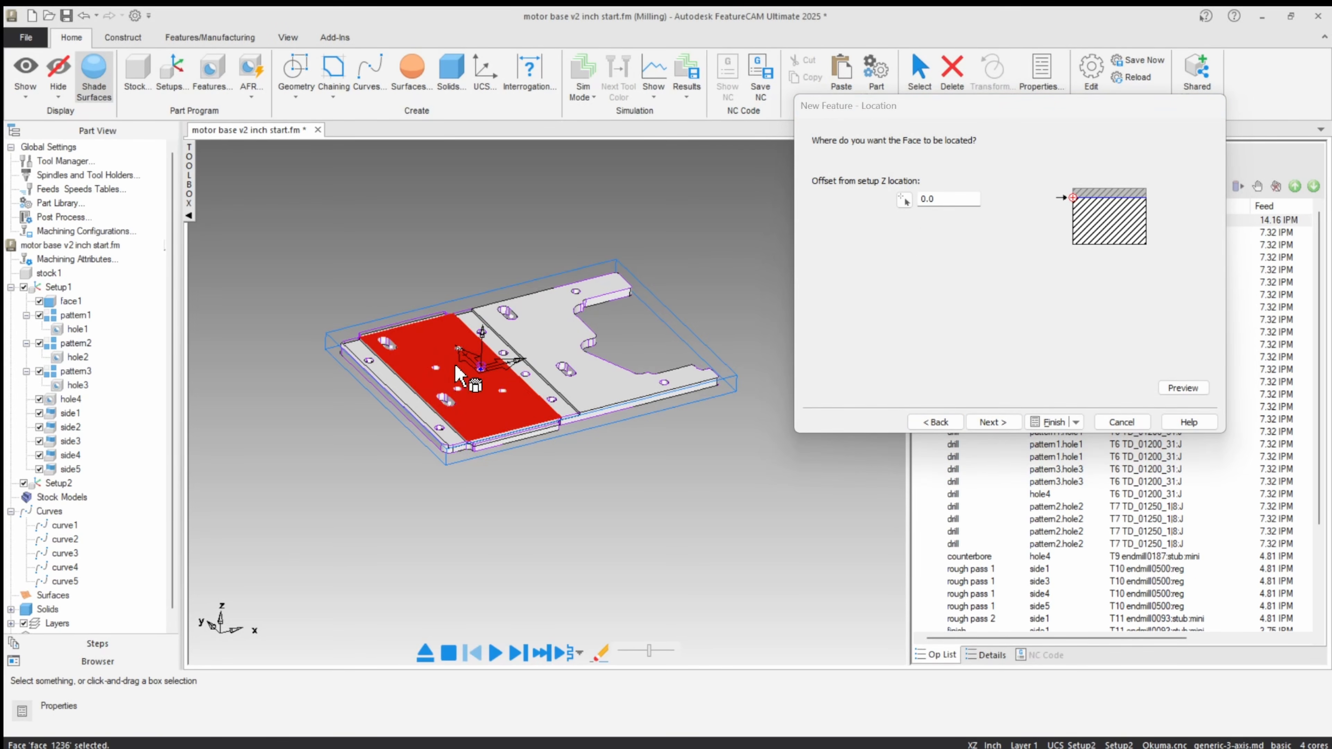
pyautogui.click(409, 256)
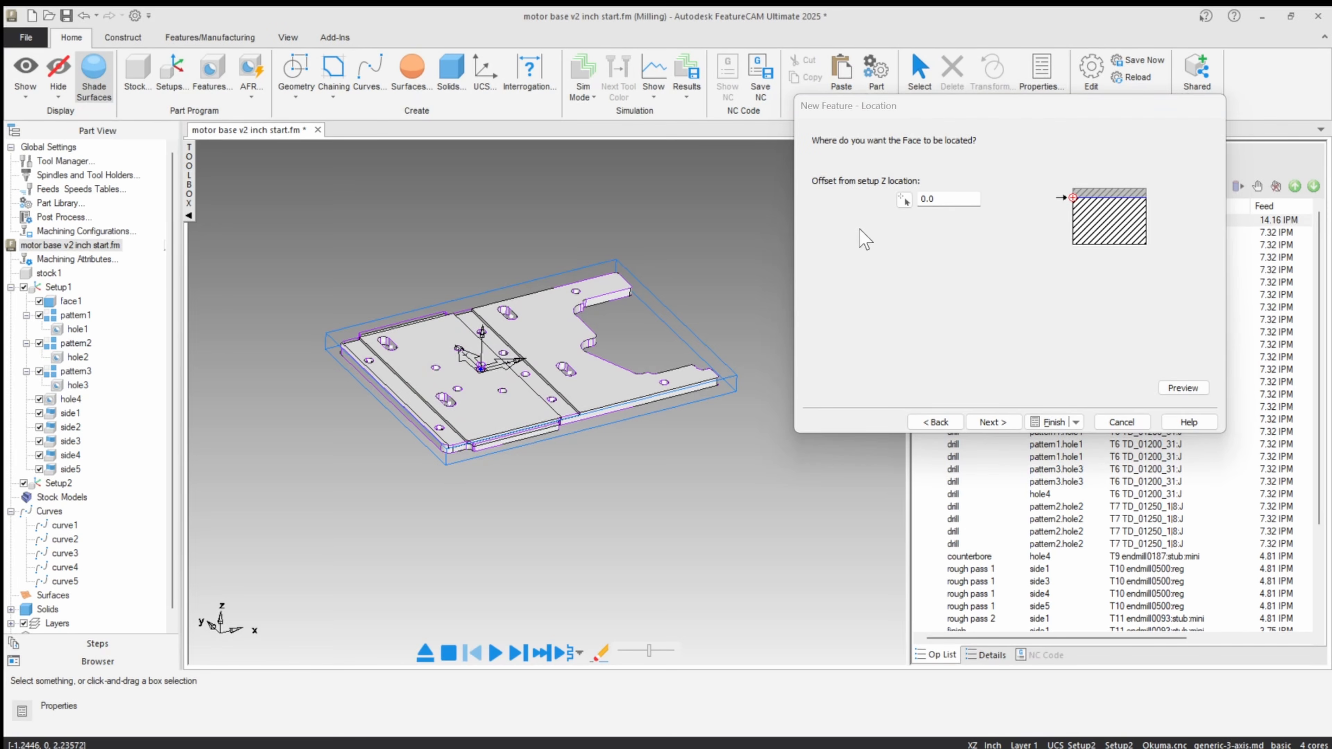
pyautogui.click(986, 423)
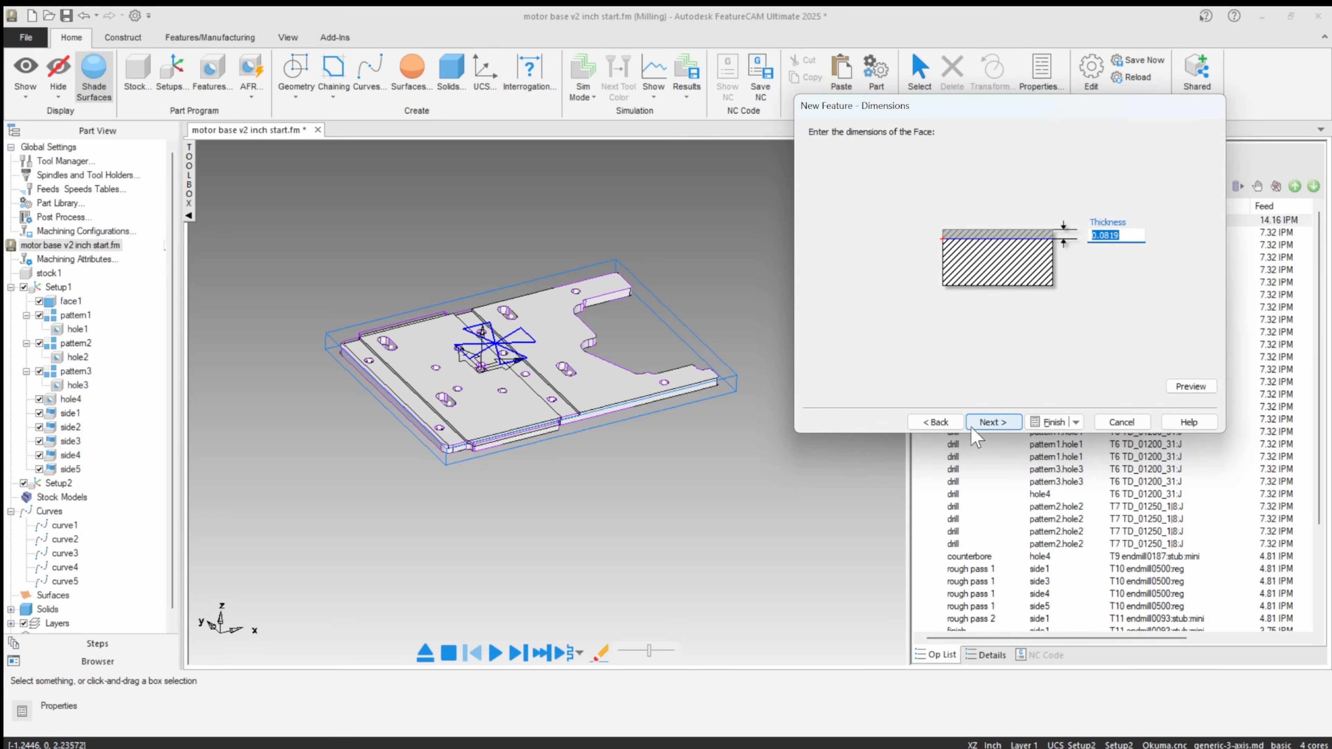
pyautogui.click(996, 423)
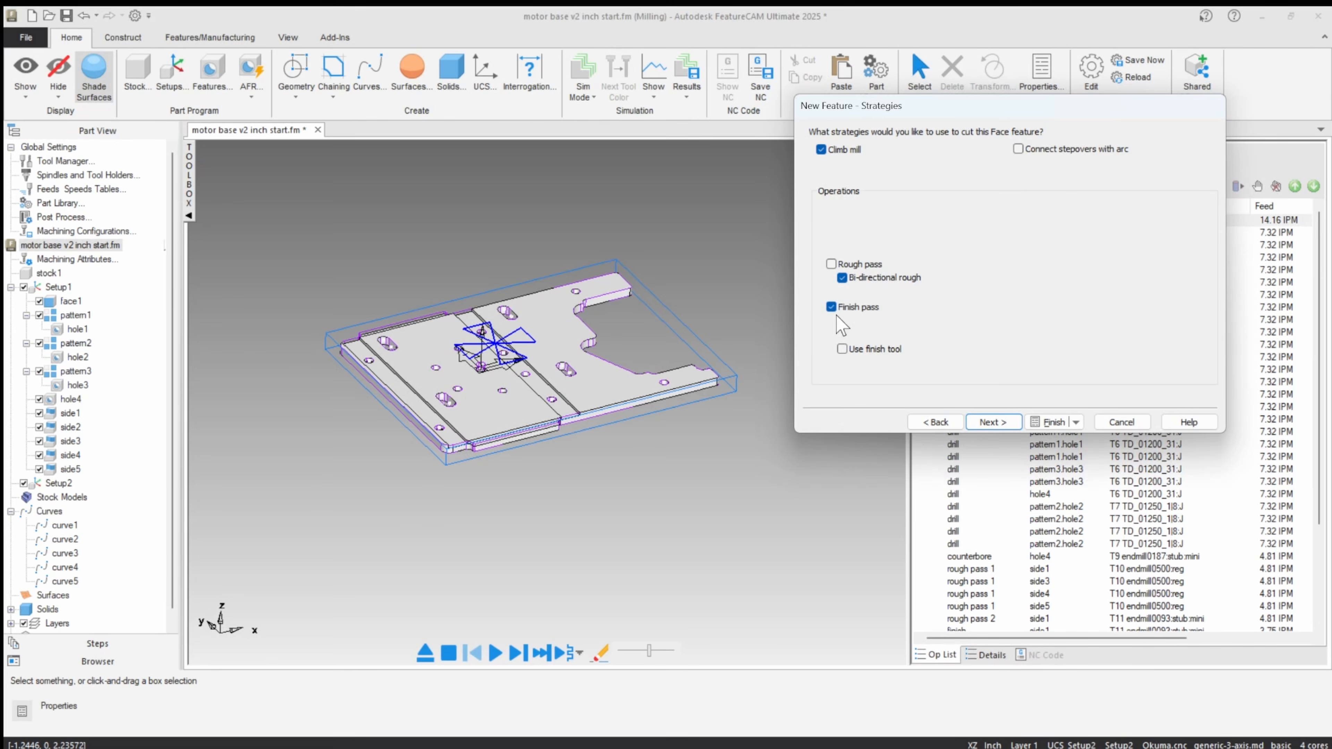
pyautogui.click(999, 425)
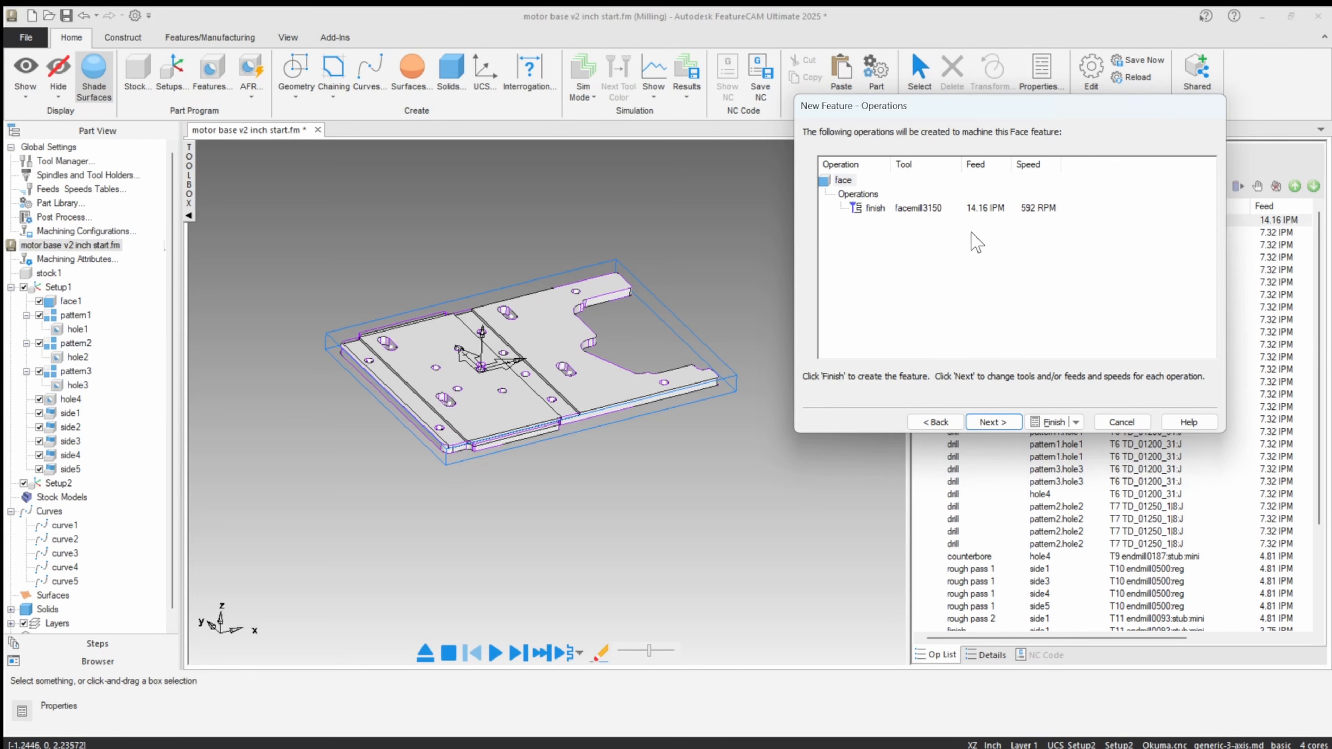
# Step: Assign the 2.0 Seco Facemill SEEX12 to the face finish operation and keep the recommended speed and feed
pyautogui.click(993, 423)
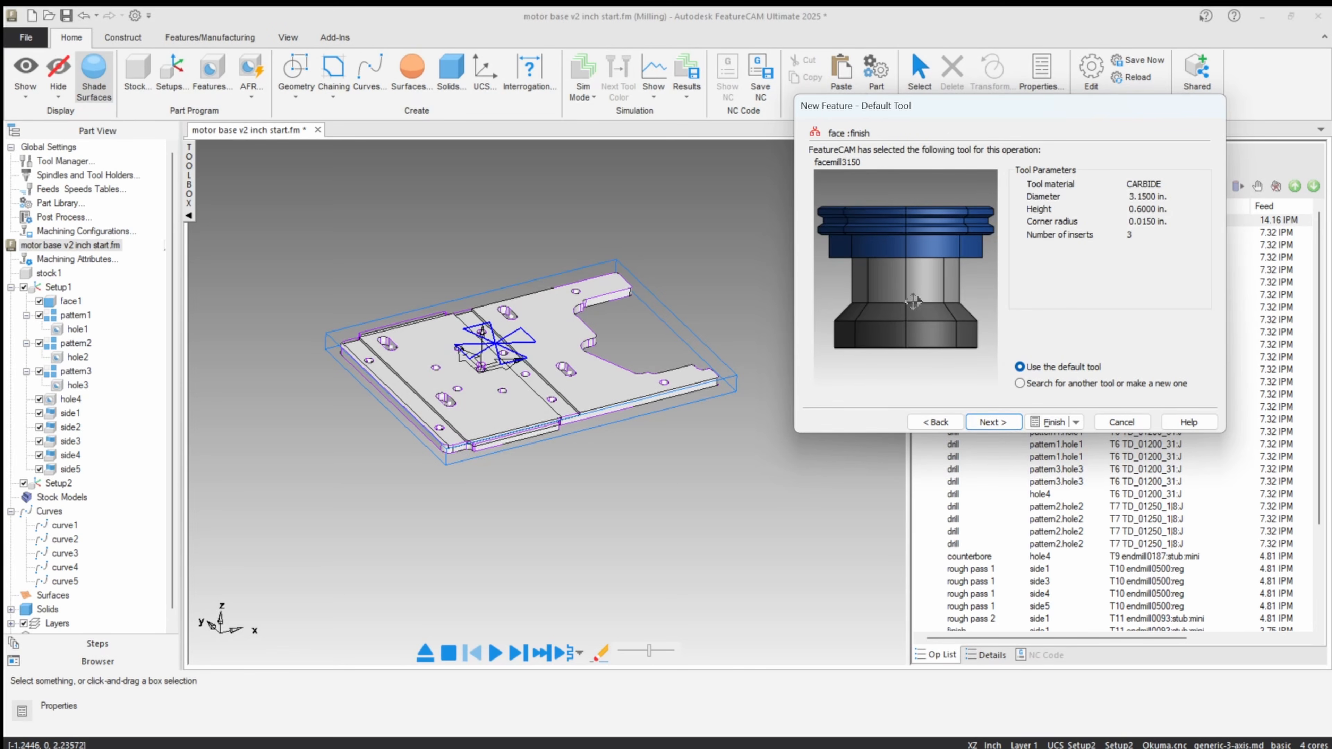
pyautogui.click(1020, 383)
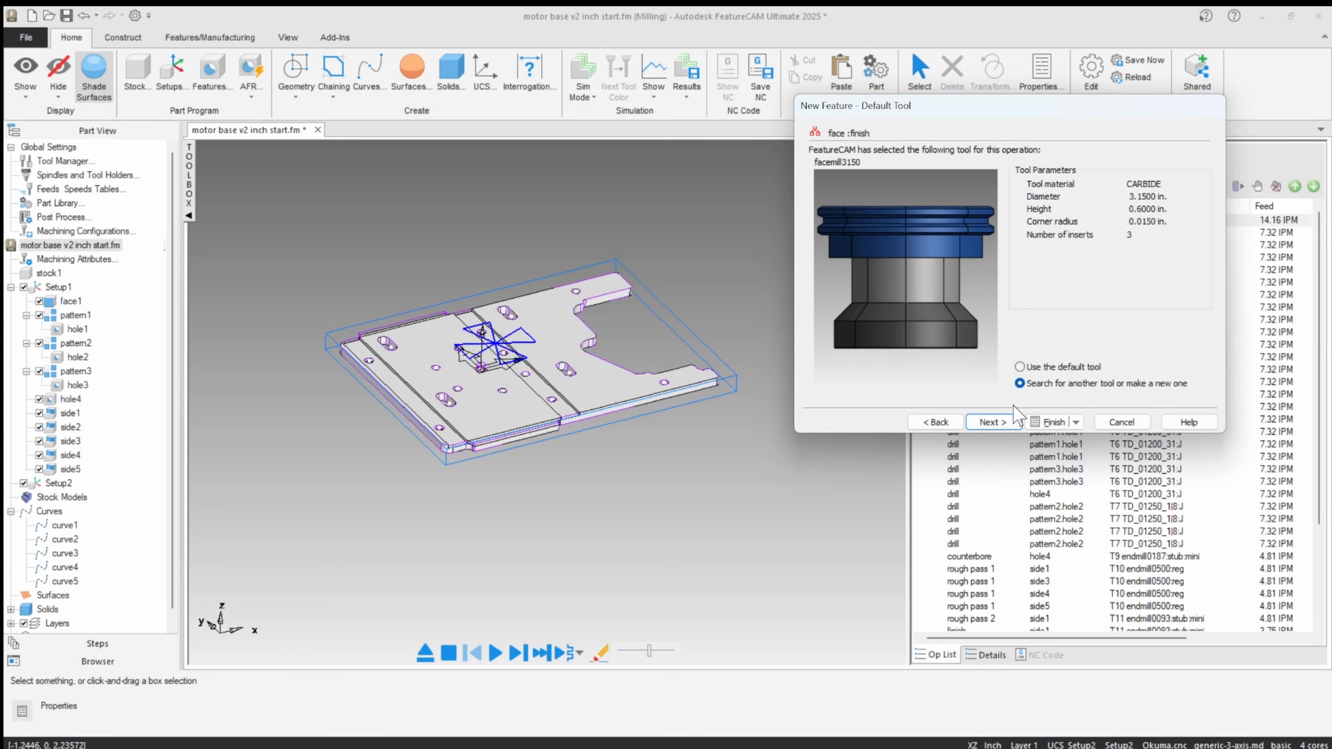
pyautogui.click(993, 422)
pyautogui.click(864, 235)
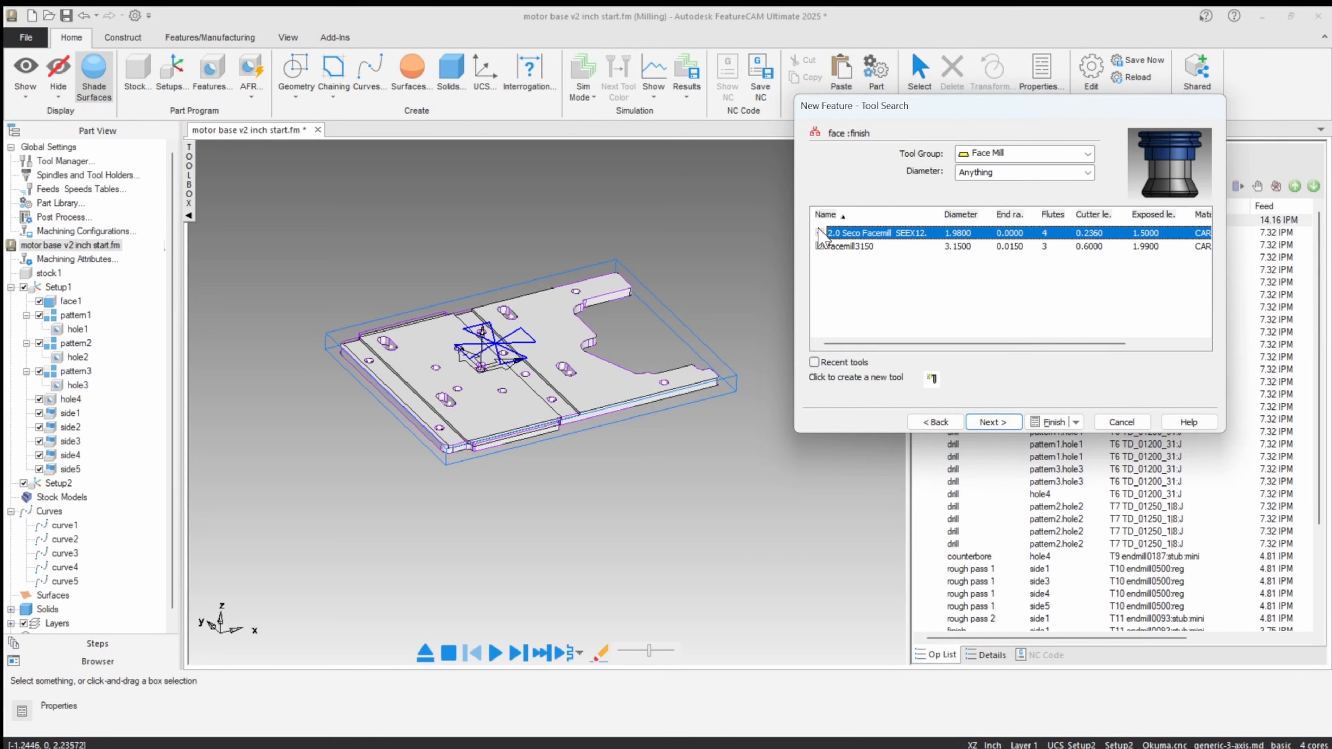
pyautogui.click(991, 423)
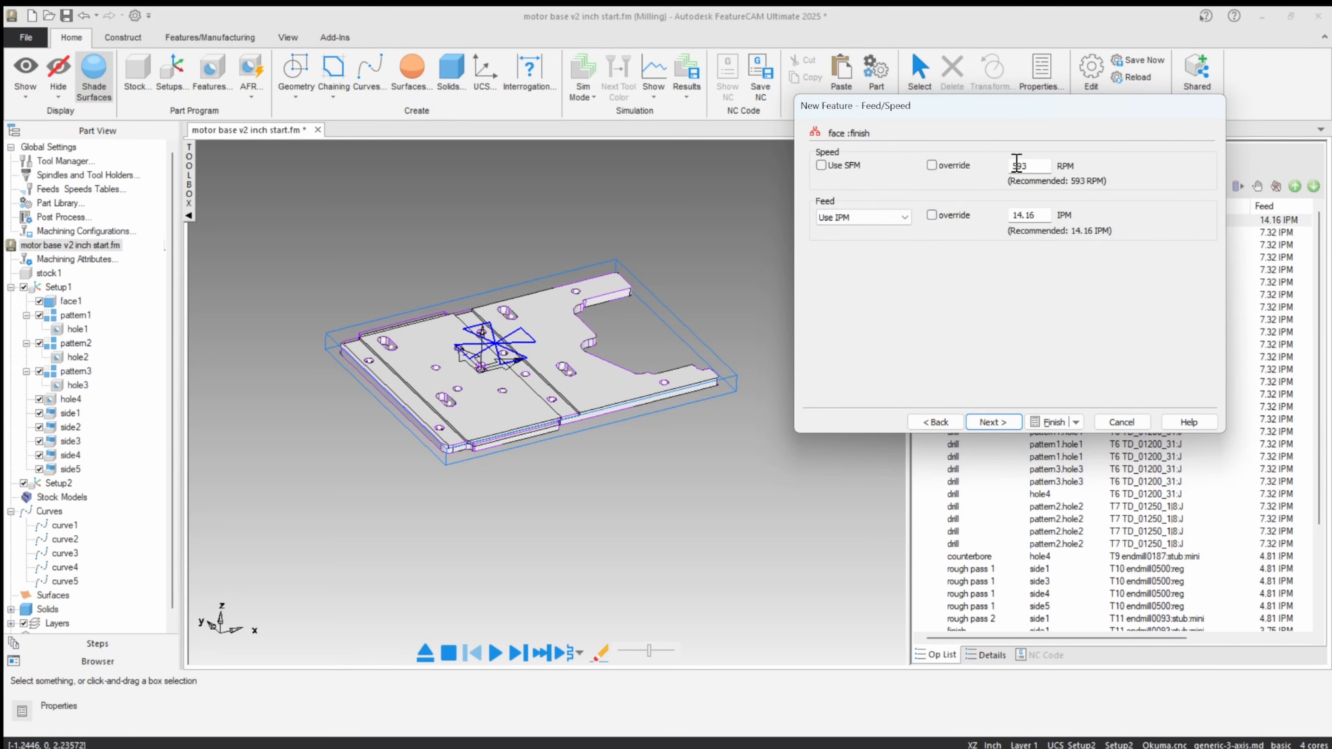
pyautogui.click(992, 422)
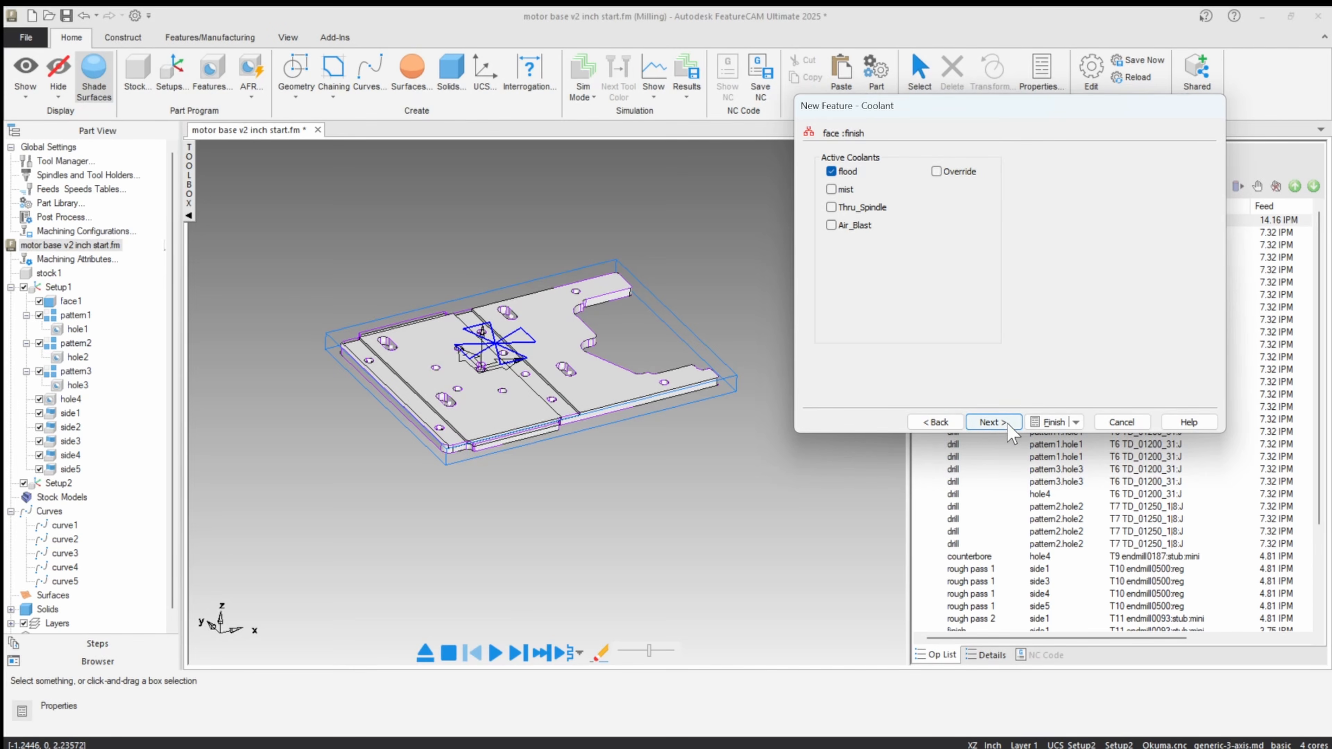
# Step: Finish the Setup2 face feature with flood coolant and accept its properties
pyautogui.click(993, 423)
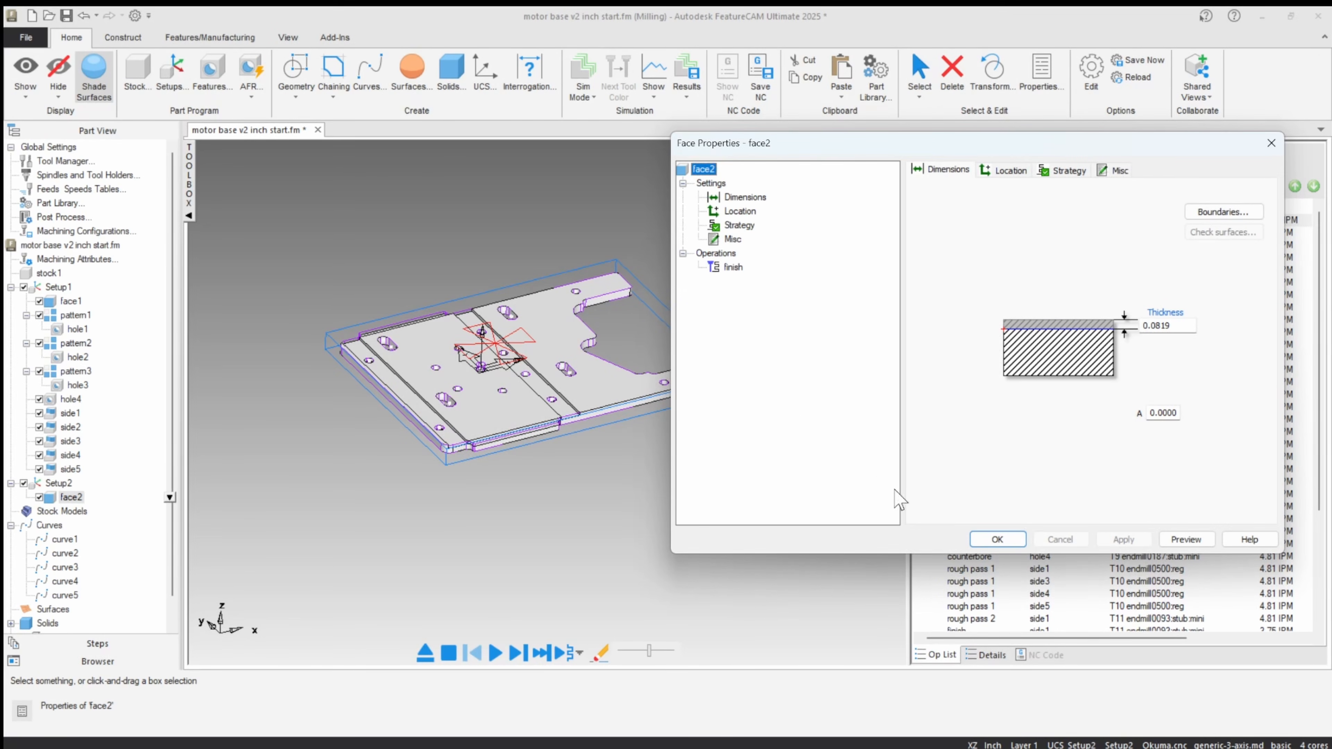
pyautogui.click(997, 539)
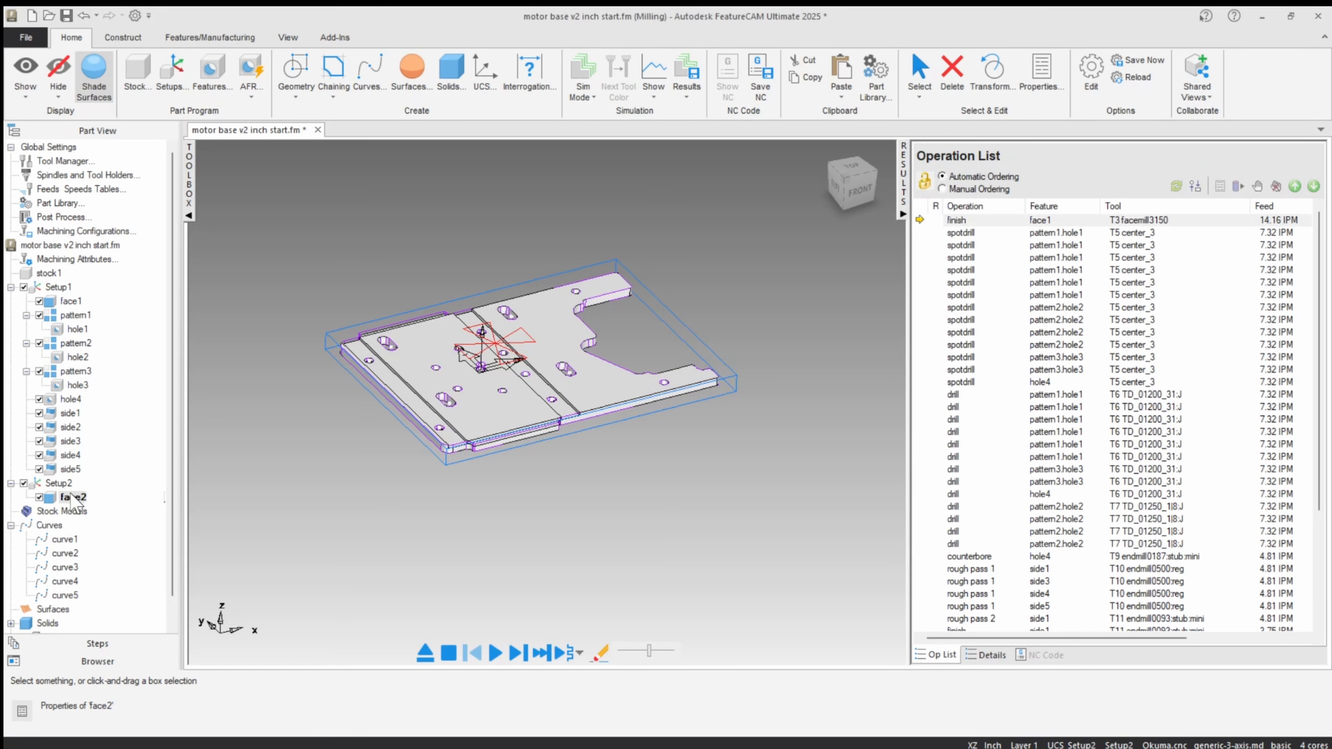
# Step: Highlight the recessed strip faces and side ledges around the raised block to examine the remaining Setup2 geometry, and clear the selection
pyautogui.click(404, 493)
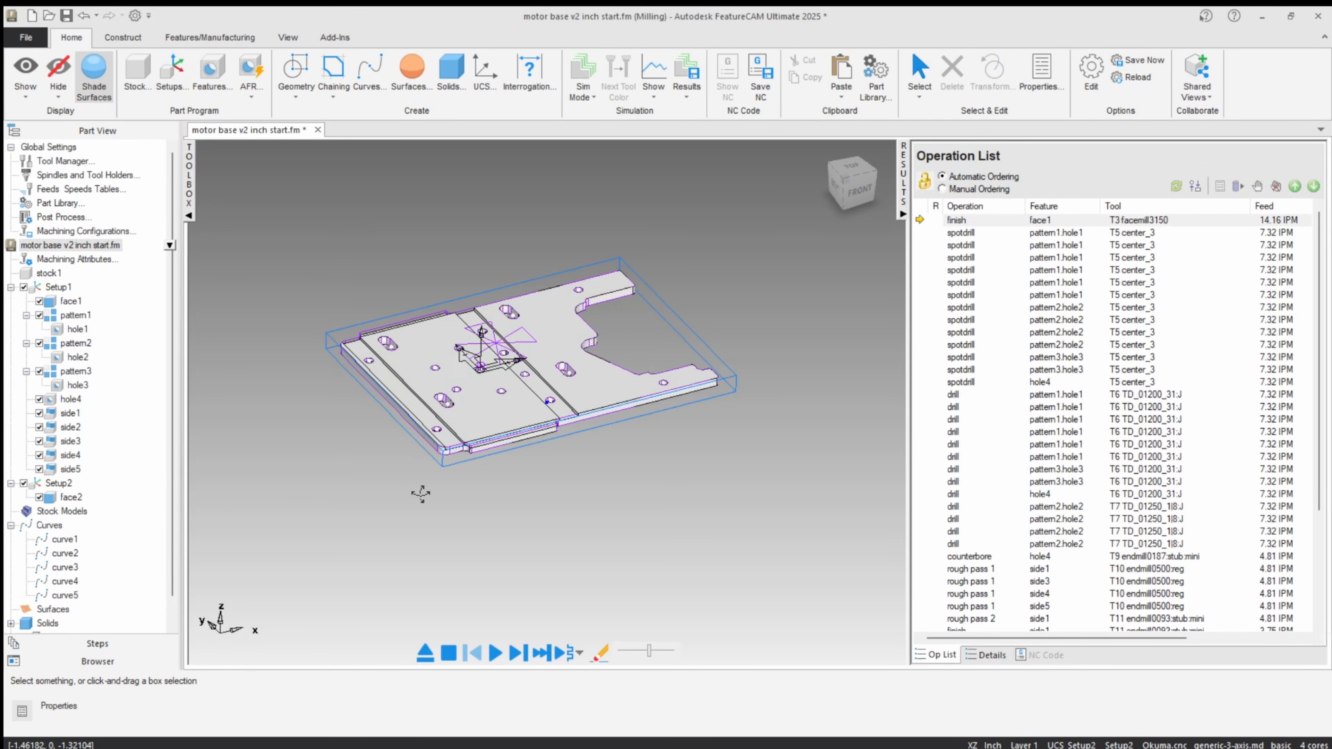
pyautogui.scroll(5, 524, 456)
pyautogui.click(635, 336)
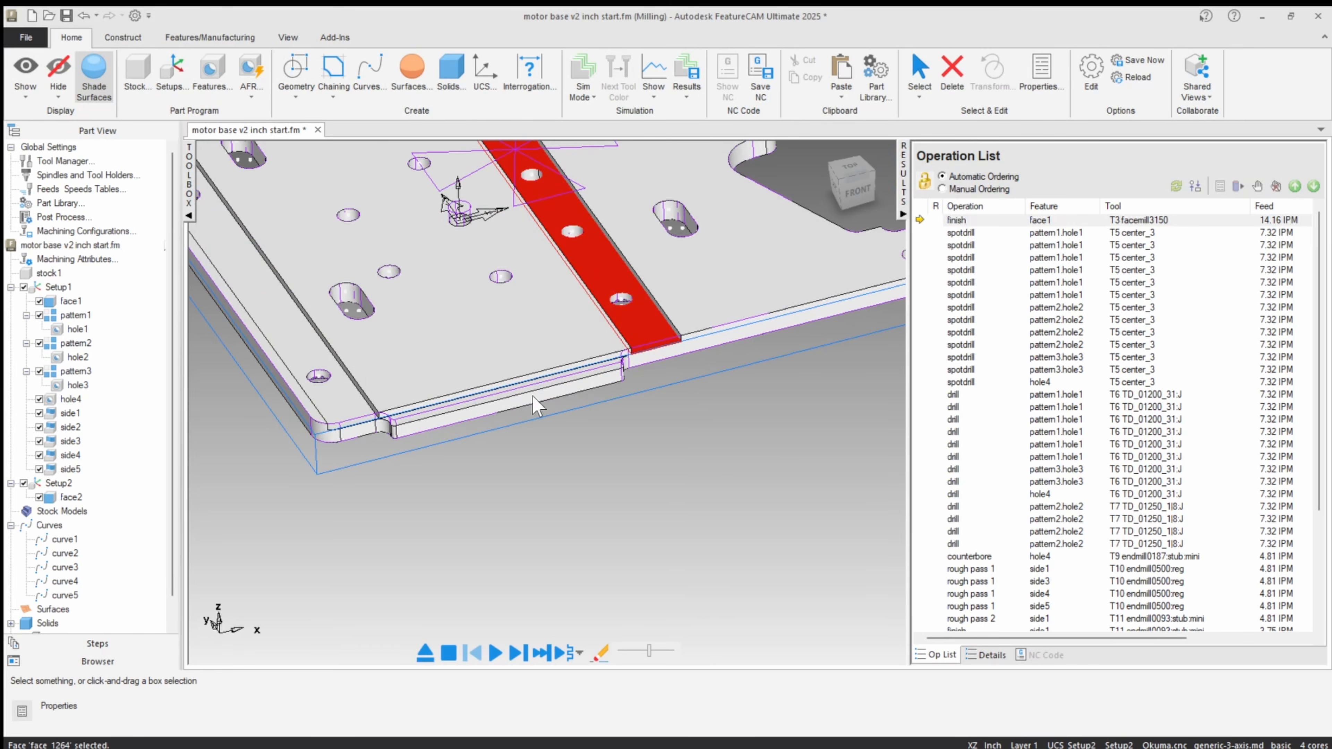
pyautogui.keyDown('shift'); pyautogui.click(337, 408); pyautogui.keyUp('shift')
pyautogui.scroll(-3, 460, 446)
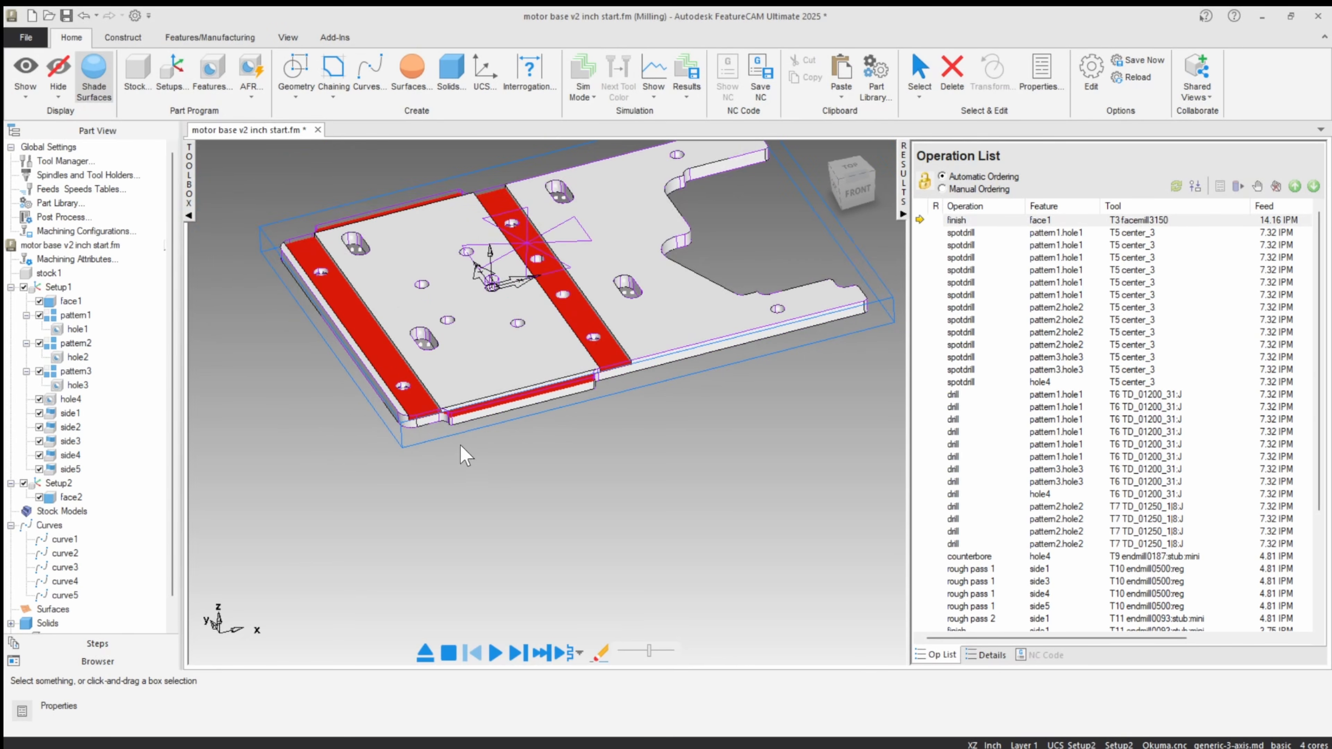
pyautogui.click(309, 196)
pyautogui.scroll(-2, 393, 275)
pyautogui.moveTo(398, 317); pyautogui.dragTo(430, 343, button='middle')
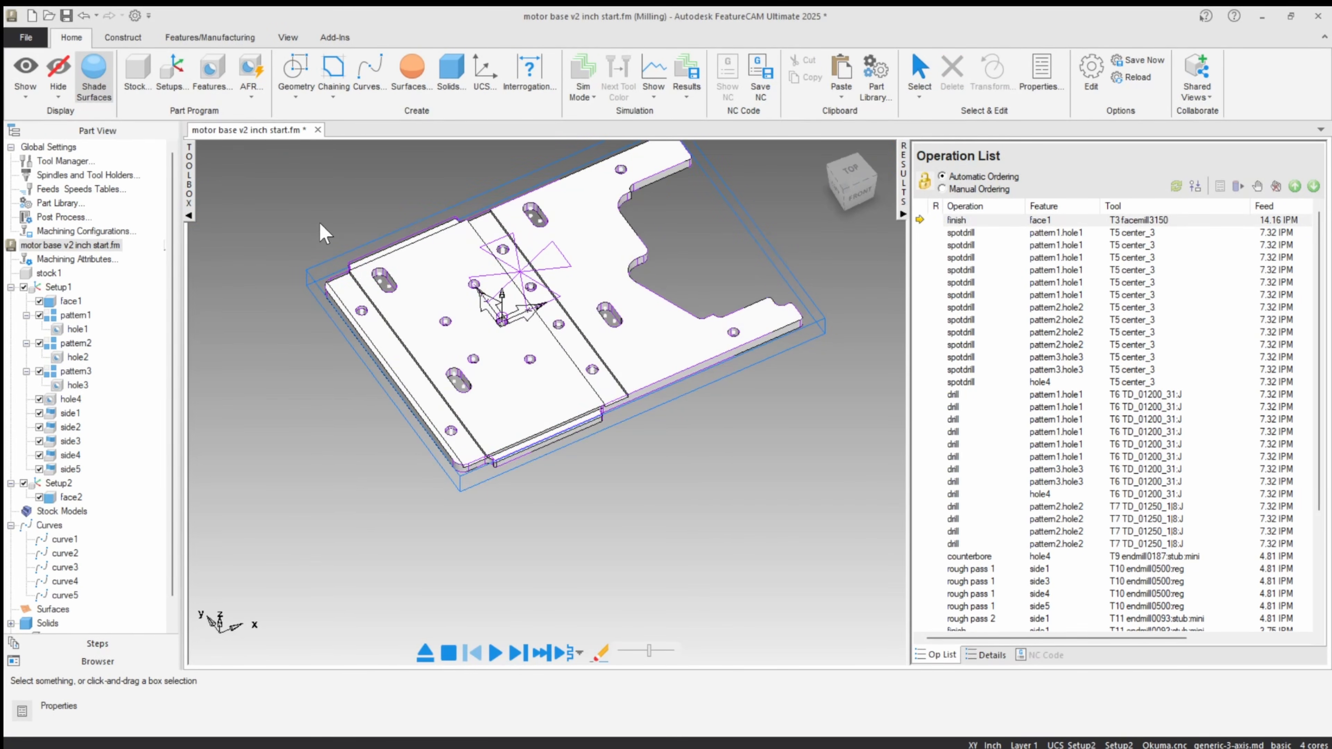
pyautogui.scroll(-2, 319, 224)
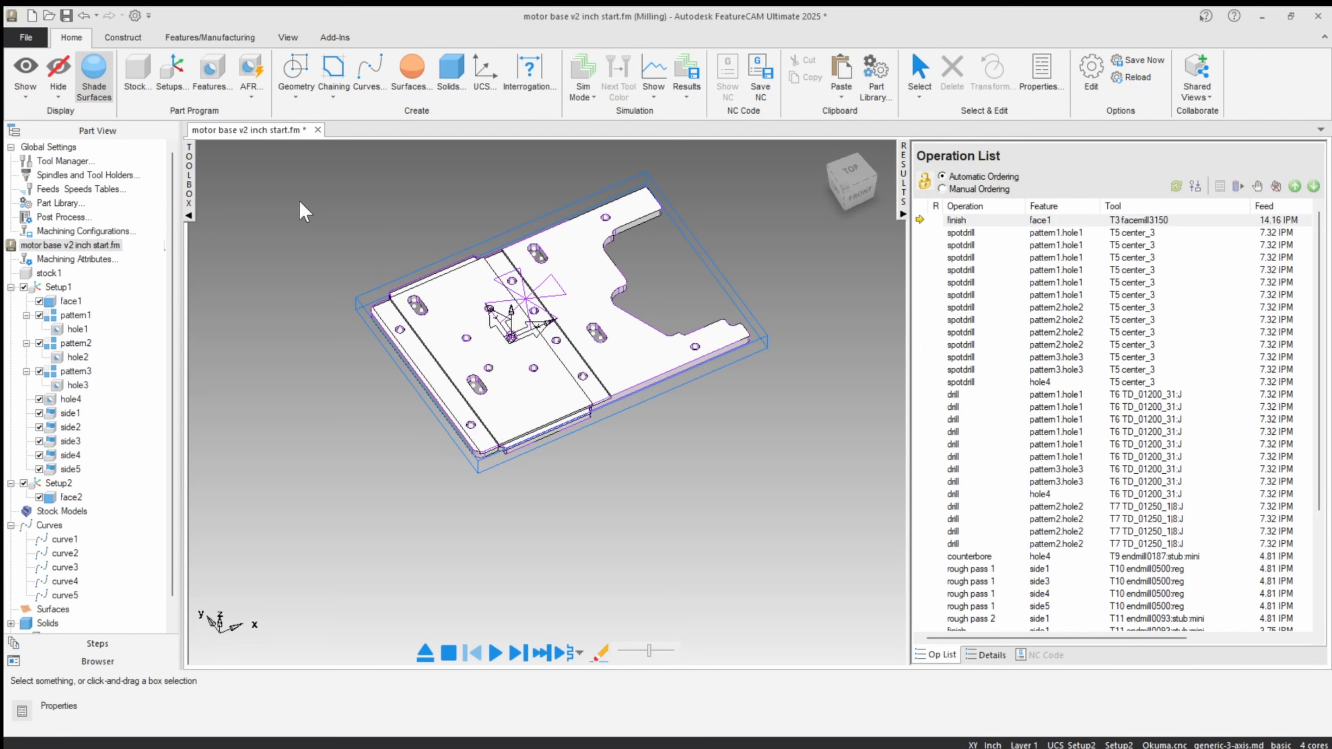
# Step: Start a Side feature in Setup2 and choose to extract it with feature recognition instead of existing curves
pyautogui.click(210, 79)
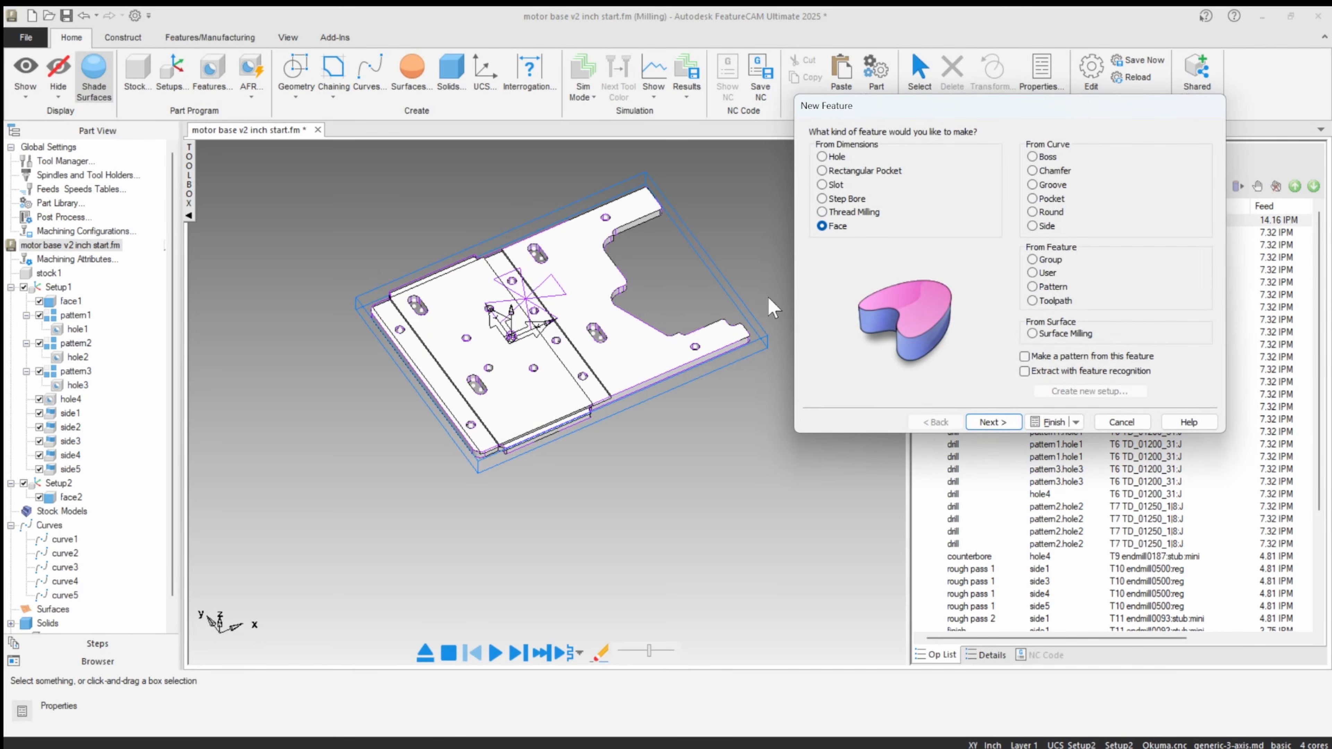
pyautogui.click(1032, 227)
pyautogui.scroll(3, 547, 402)
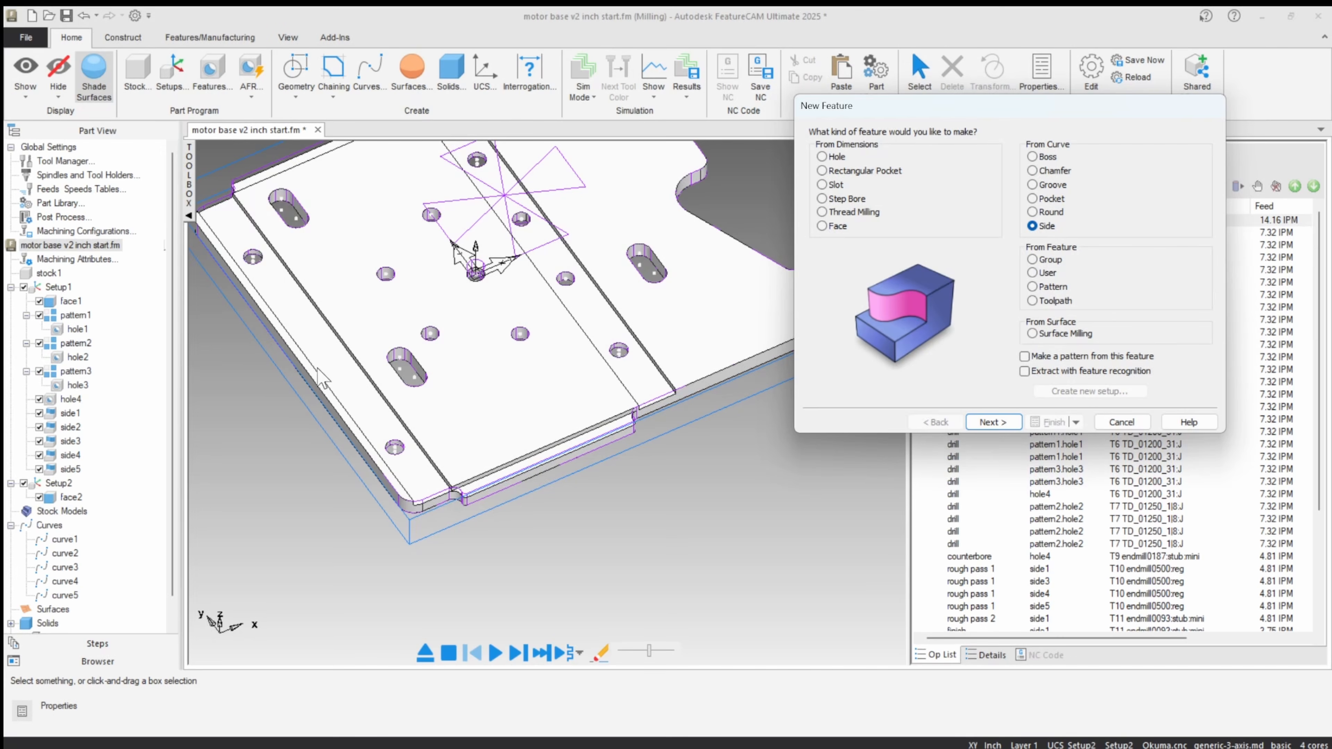
pyautogui.scroll(-2, 569, 467)
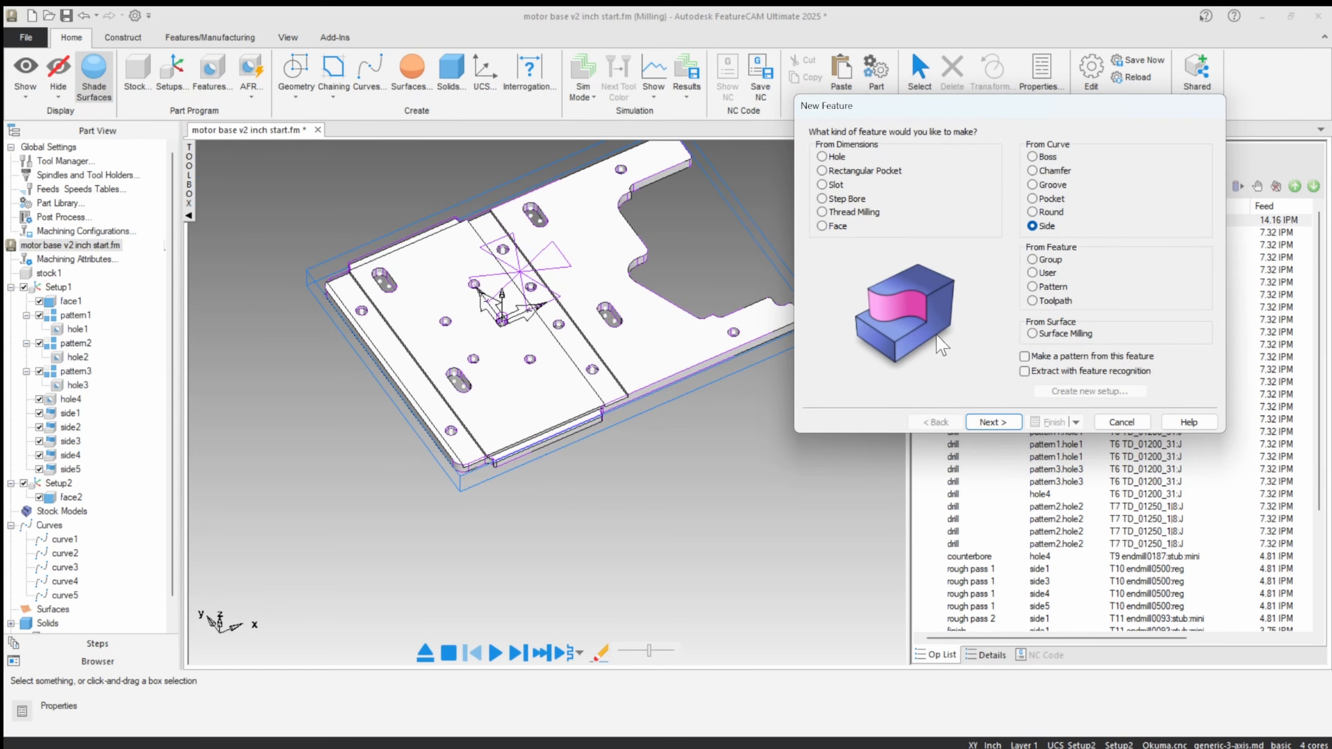
pyautogui.click(992, 422)
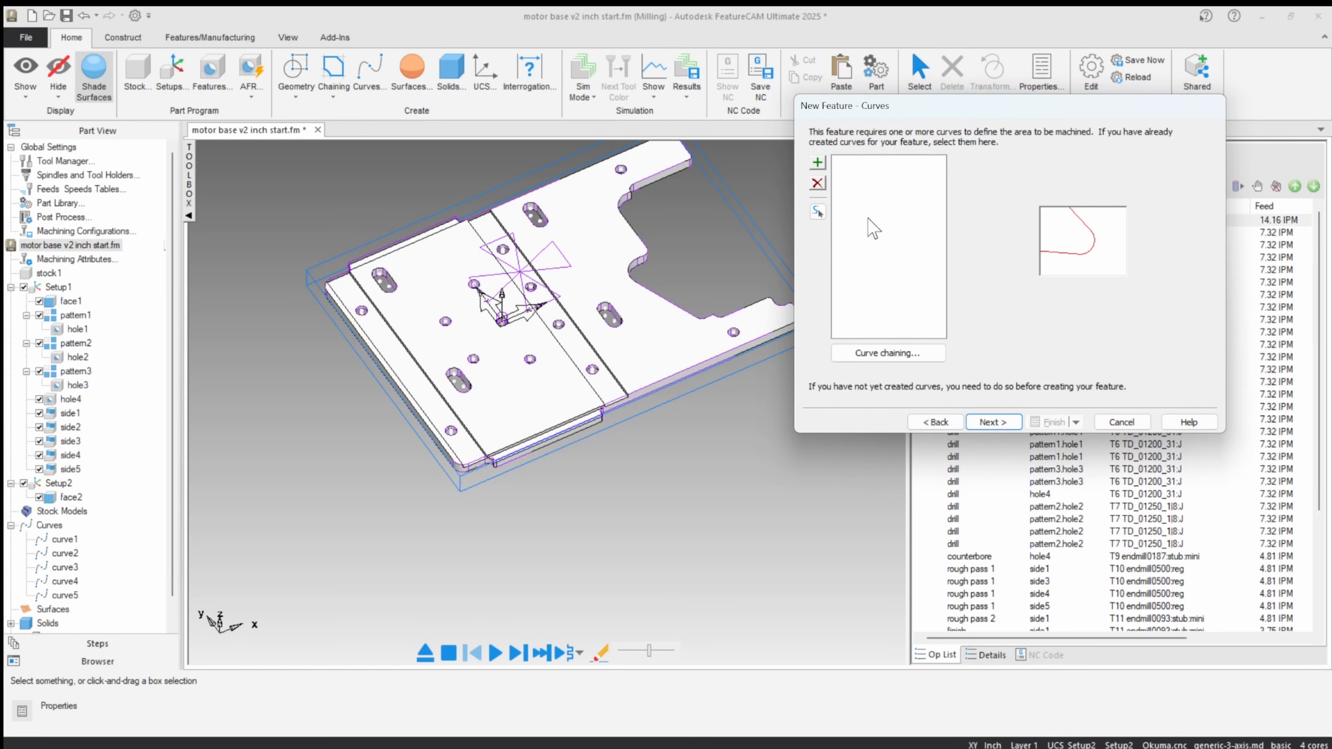
pyautogui.click(873, 109)
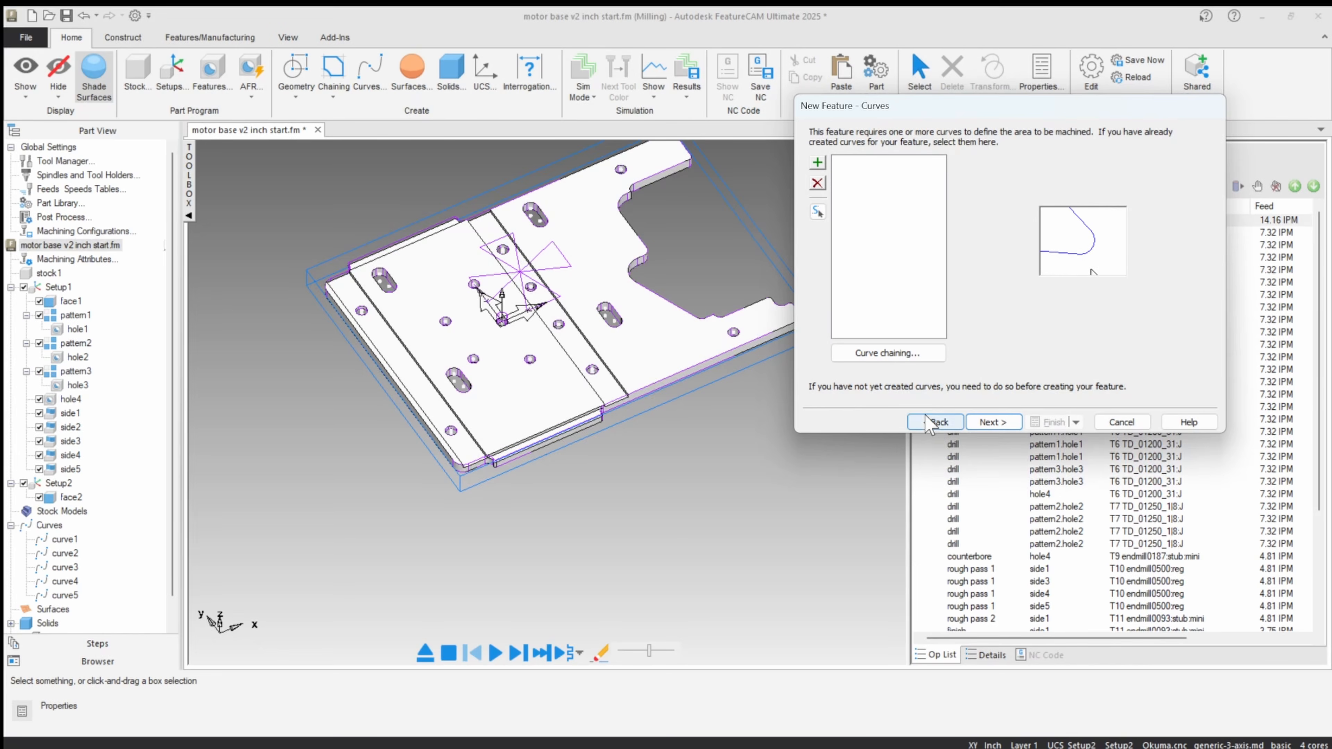
pyautogui.click(950, 423)
pyautogui.click(1029, 374)
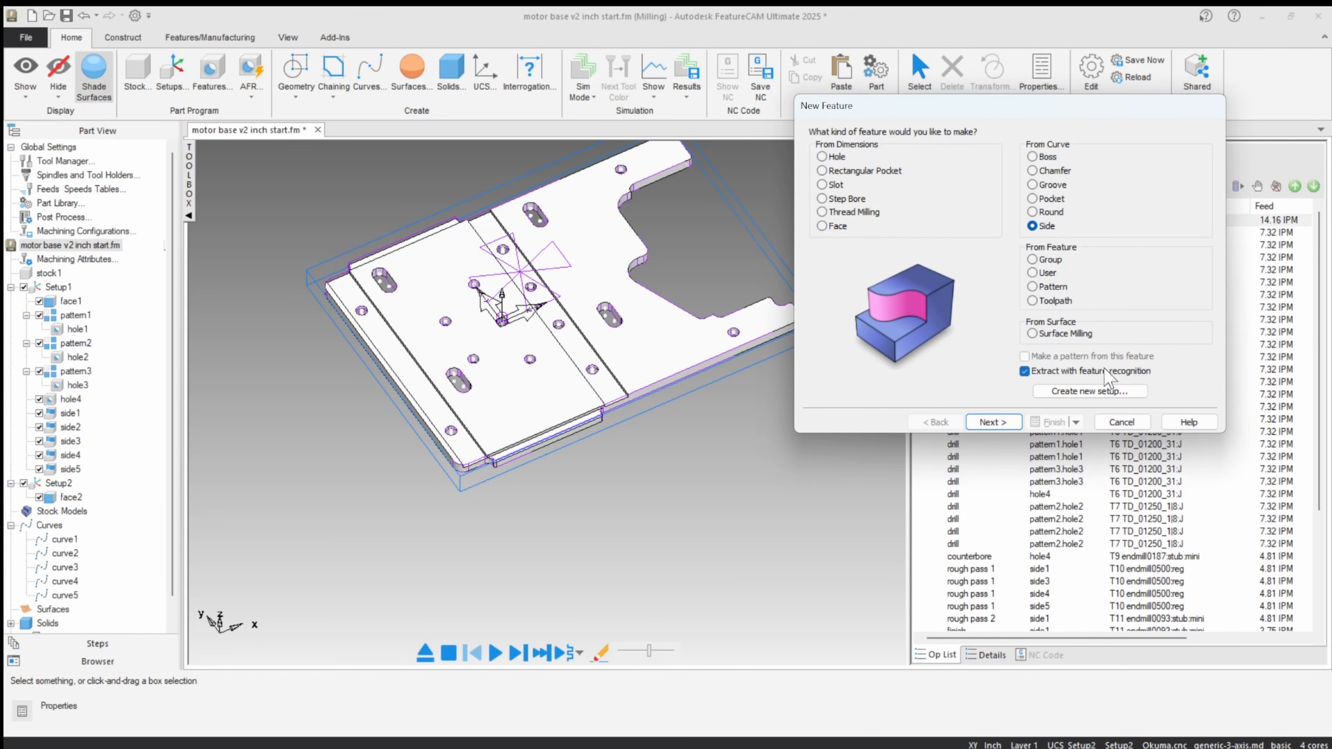
# Step: Use automatic recognition as the side feature's extraction method, keeping elevation 0
pyautogui.click(984, 421)
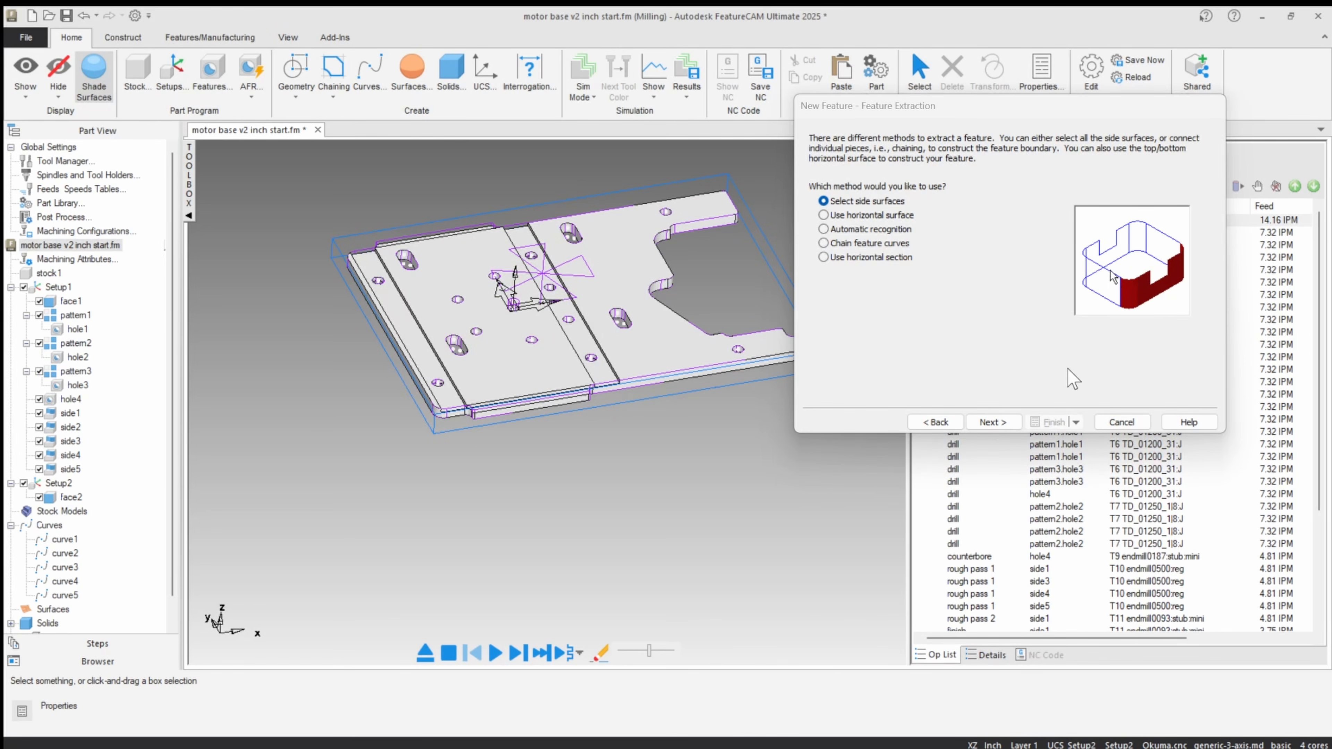
pyautogui.click(870, 215)
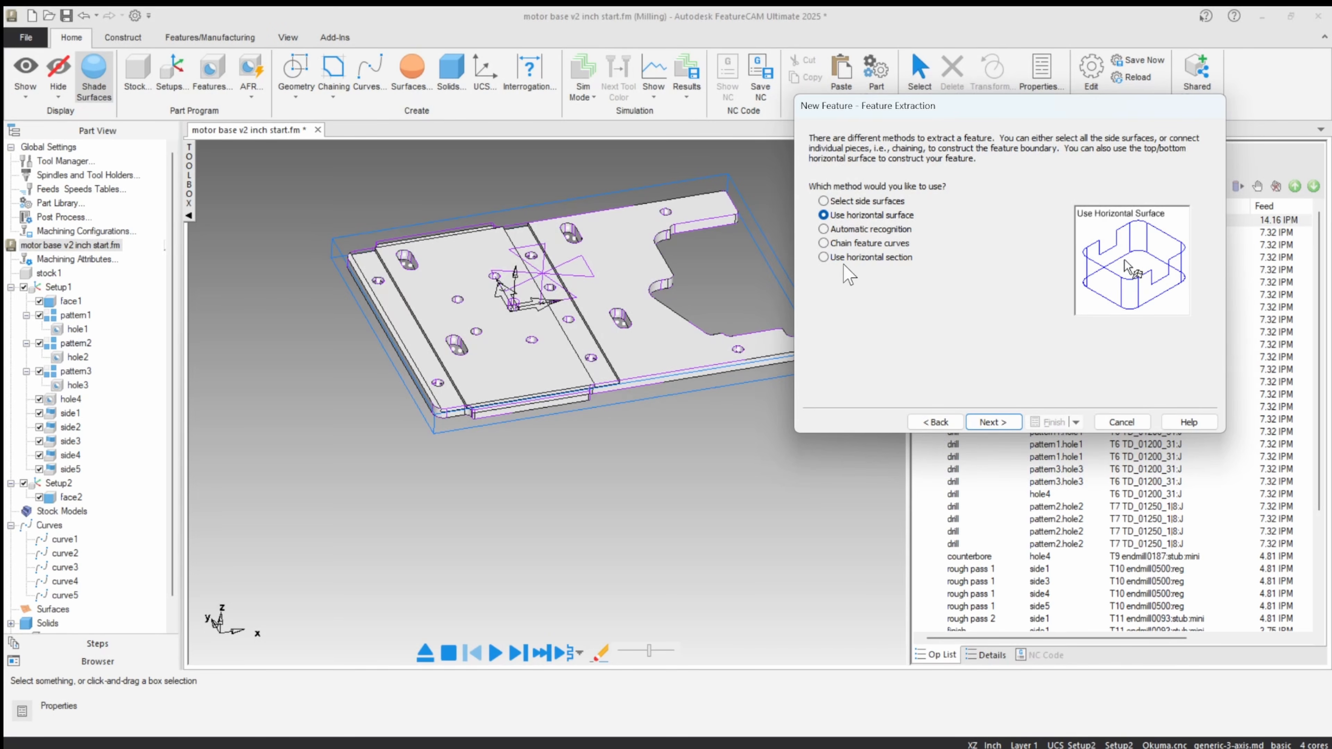
pyautogui.click(828, 229)
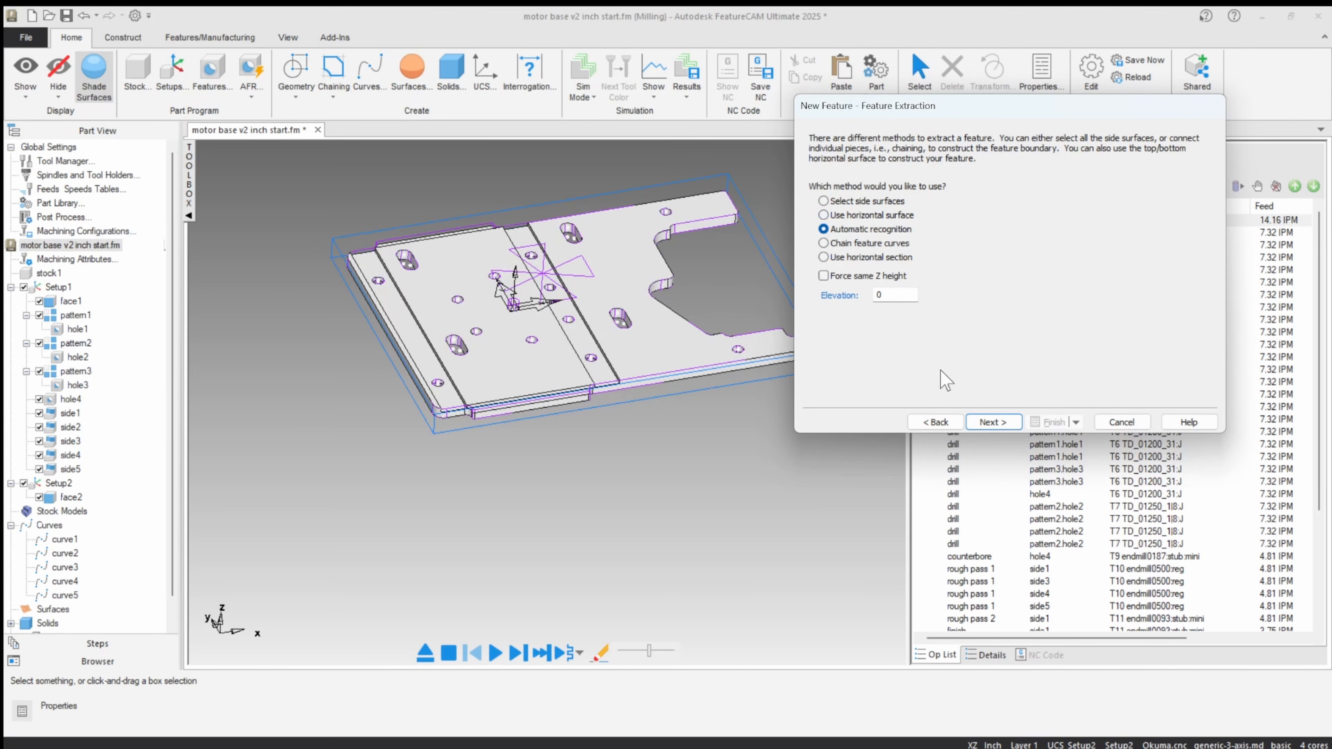
pyautogui.click(979, 422)
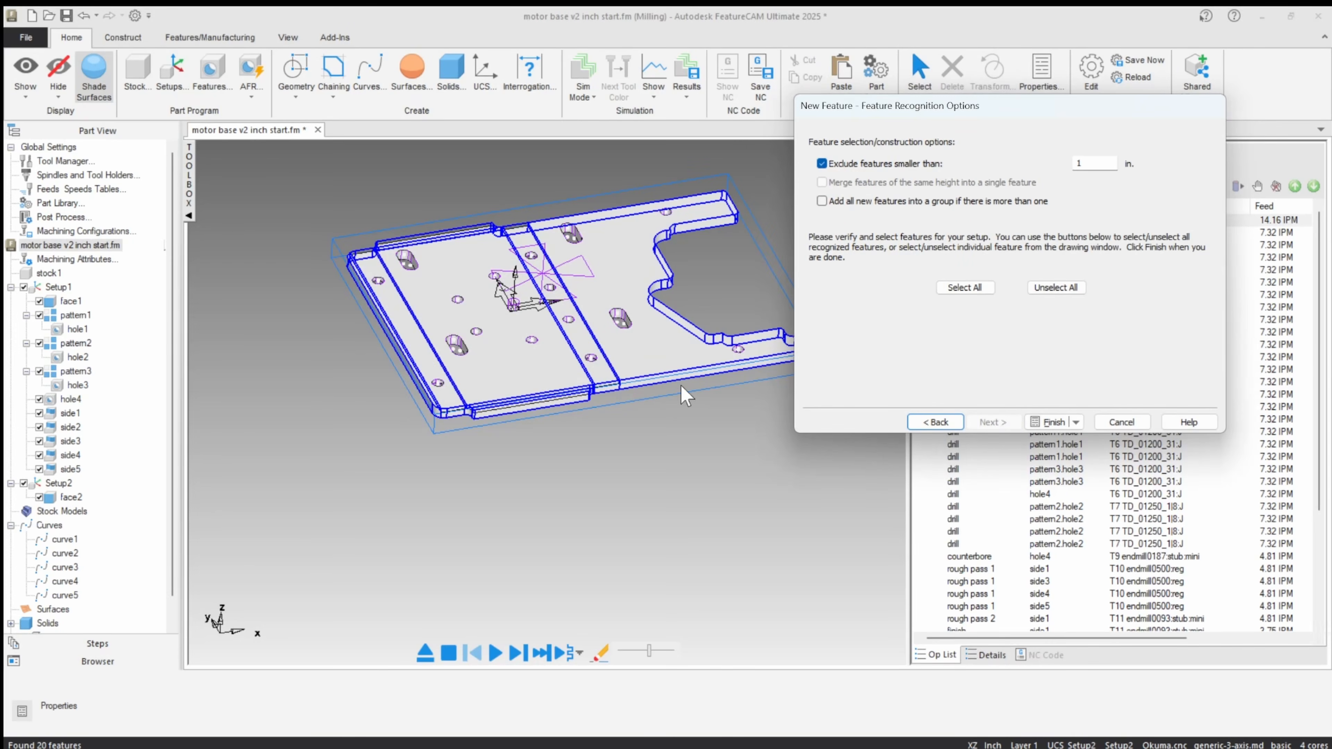
# Step: Try including recognized features smaller than 1 in., and restore the exclusion
pyautogui.moveTo(664, 320)
pyautogui.mouseDown(button='middle')
pyautogui.moveTo(620, 404)
pyautogui.moveTo(650, 325)
pyautogui.mouseUp(button='middle')
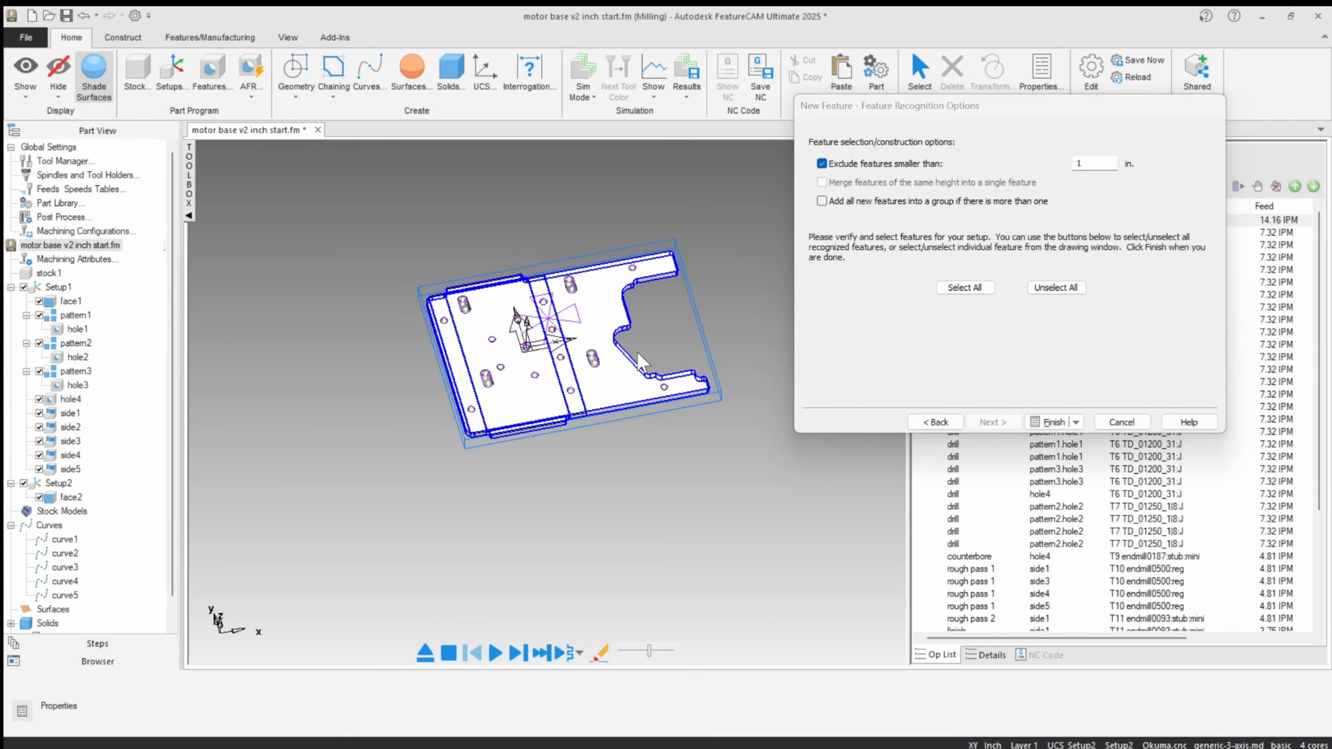
pyautogui.scroll(5, 640, 362)
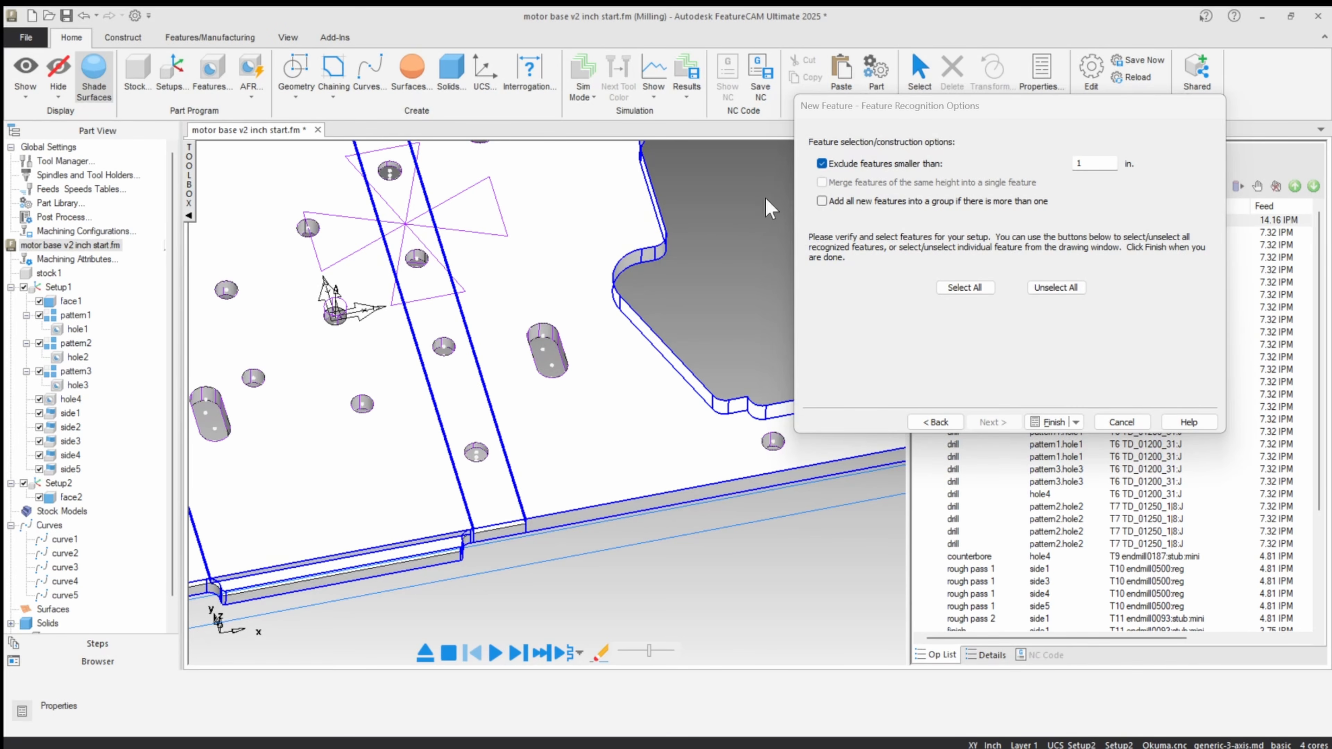
pyautogui.click(822, 165)
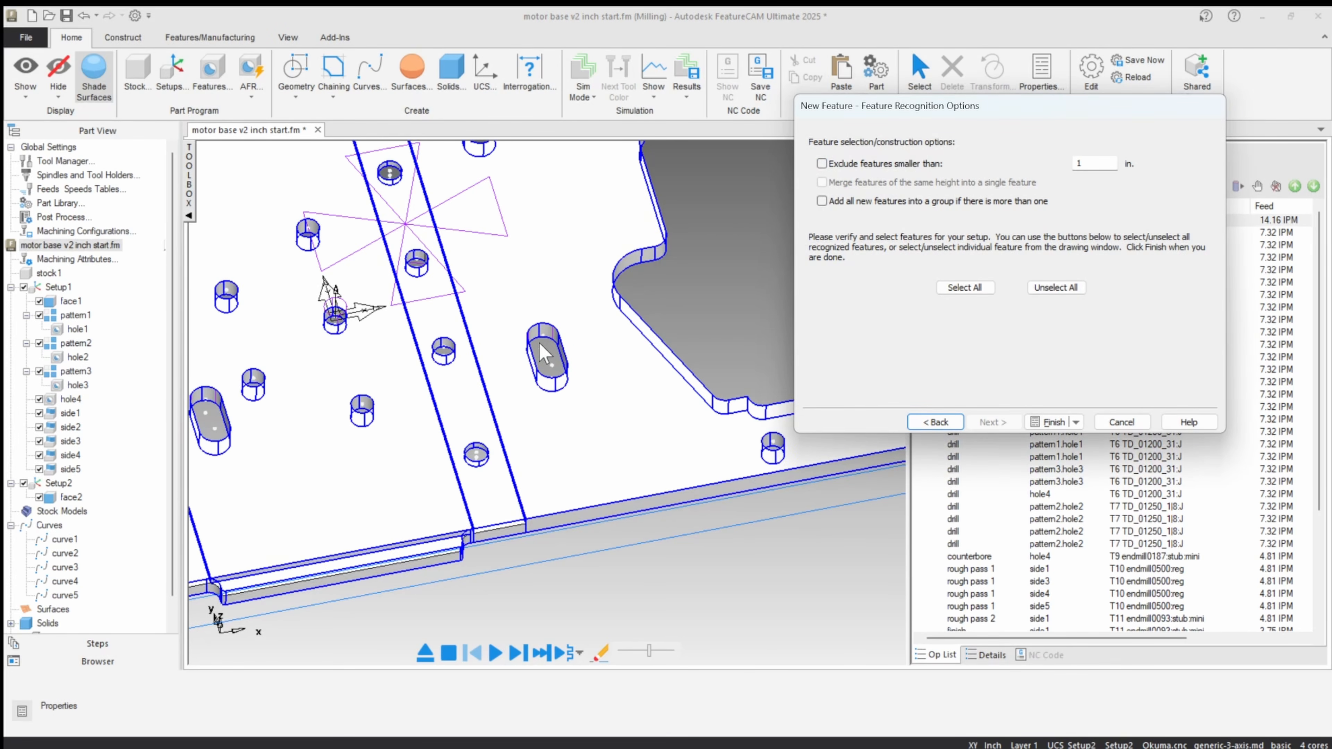
pyautogui.click(822, 163)
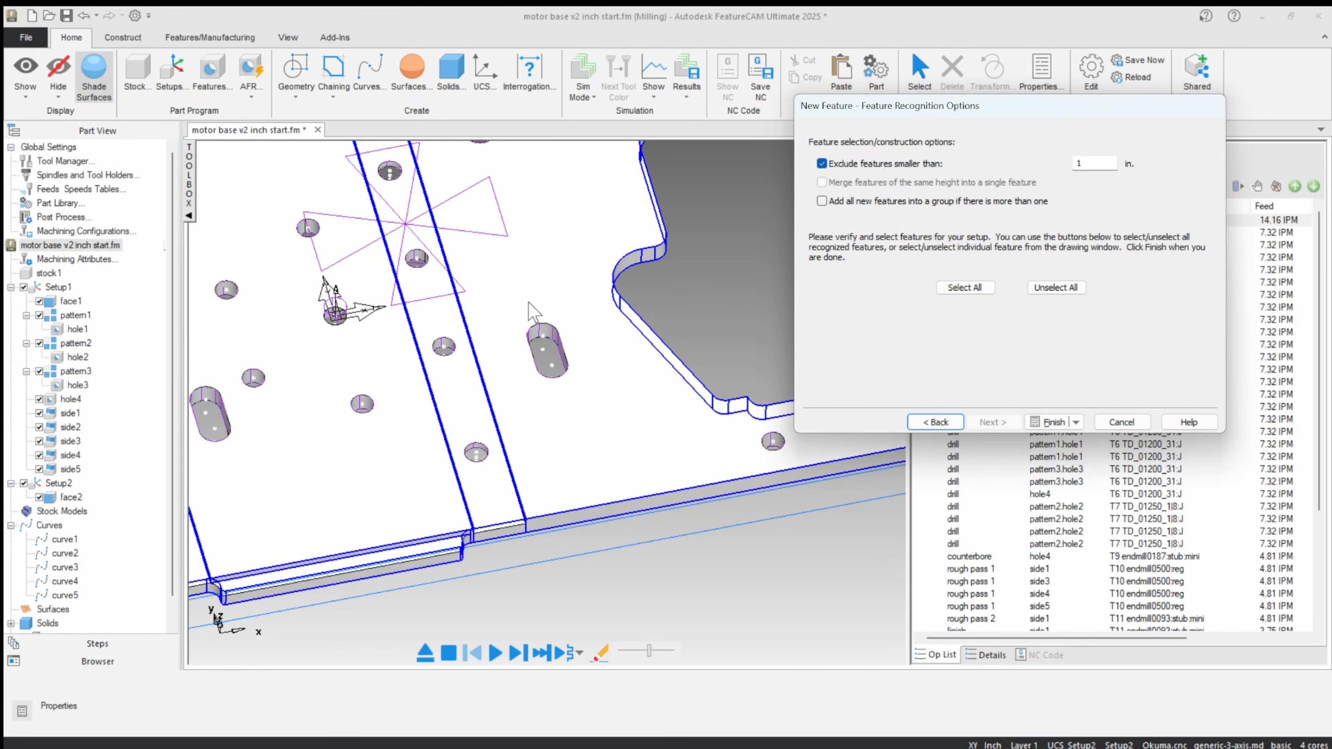
# Step: Try selecting the plate's recognized outer profile as the side feature, and unselect all recognized features
pyautogui.scroll(-3, 506, 315)
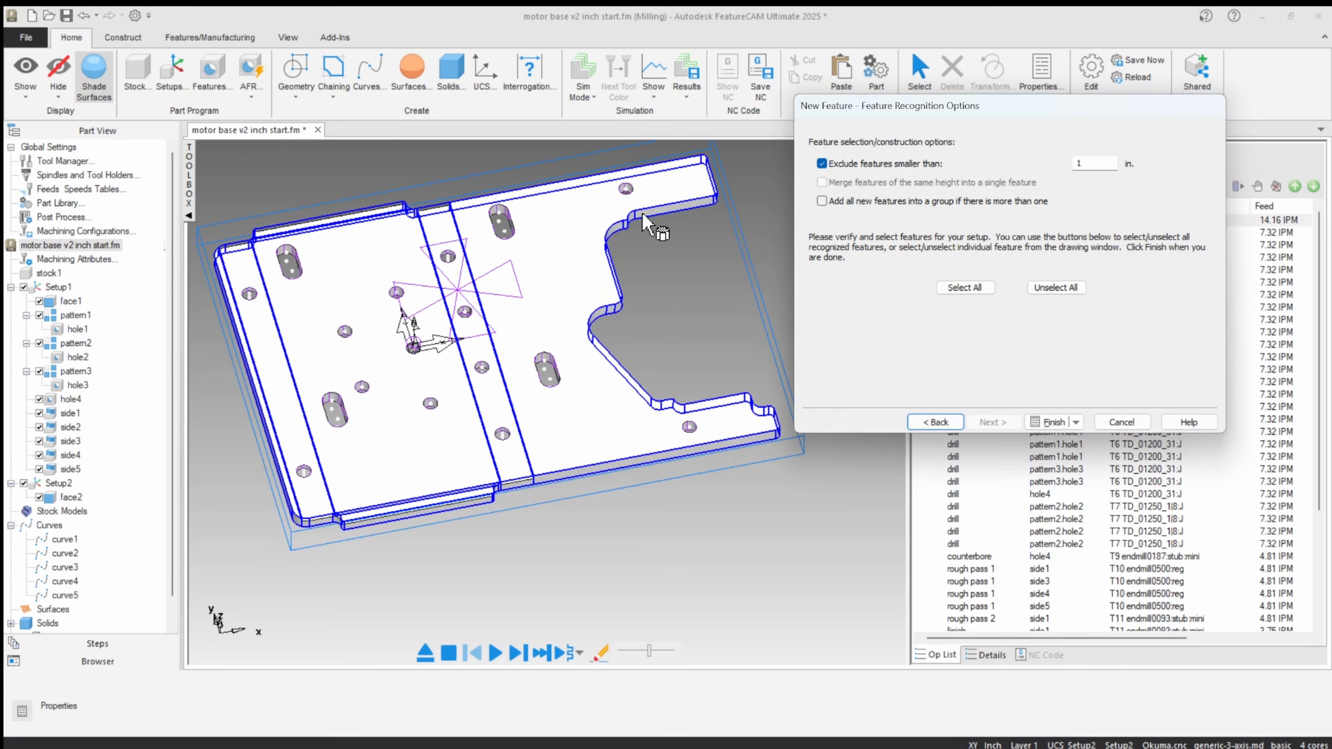
pyautogui.click(648, 225)
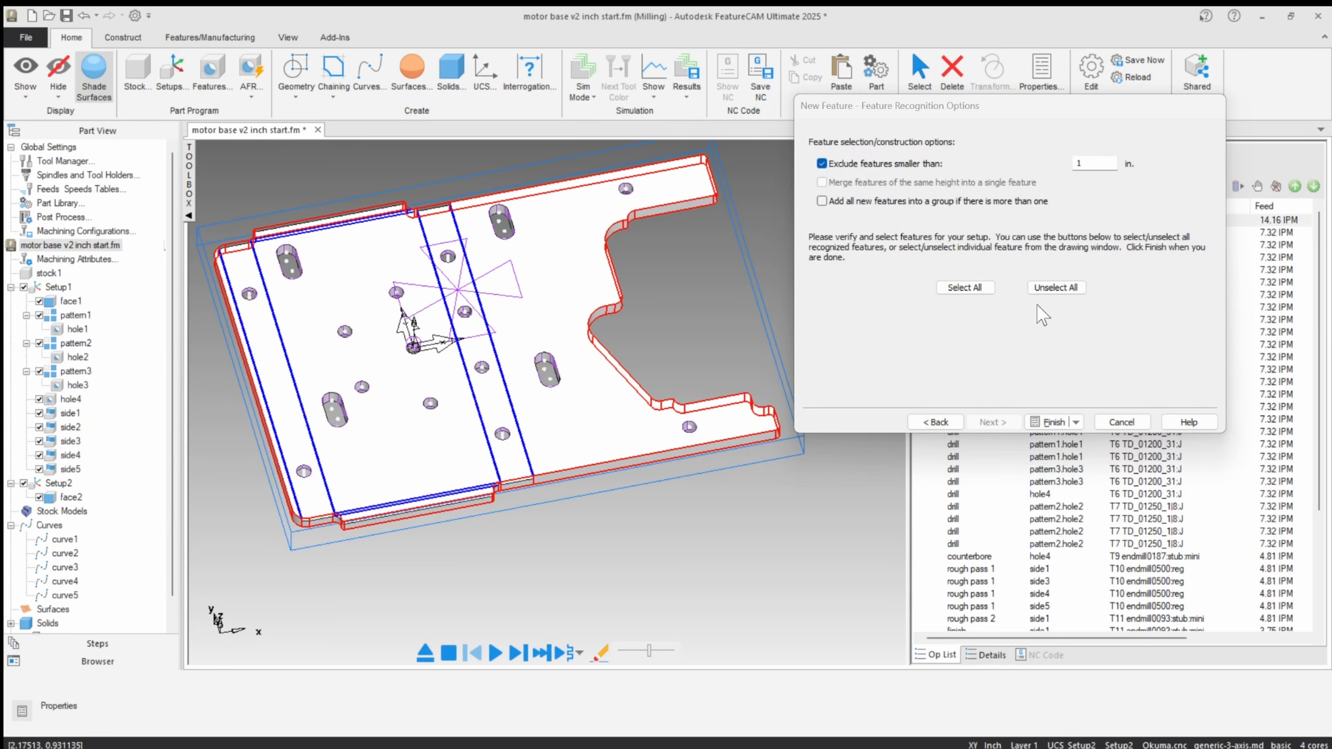
pyautogui.click(1056, 289)
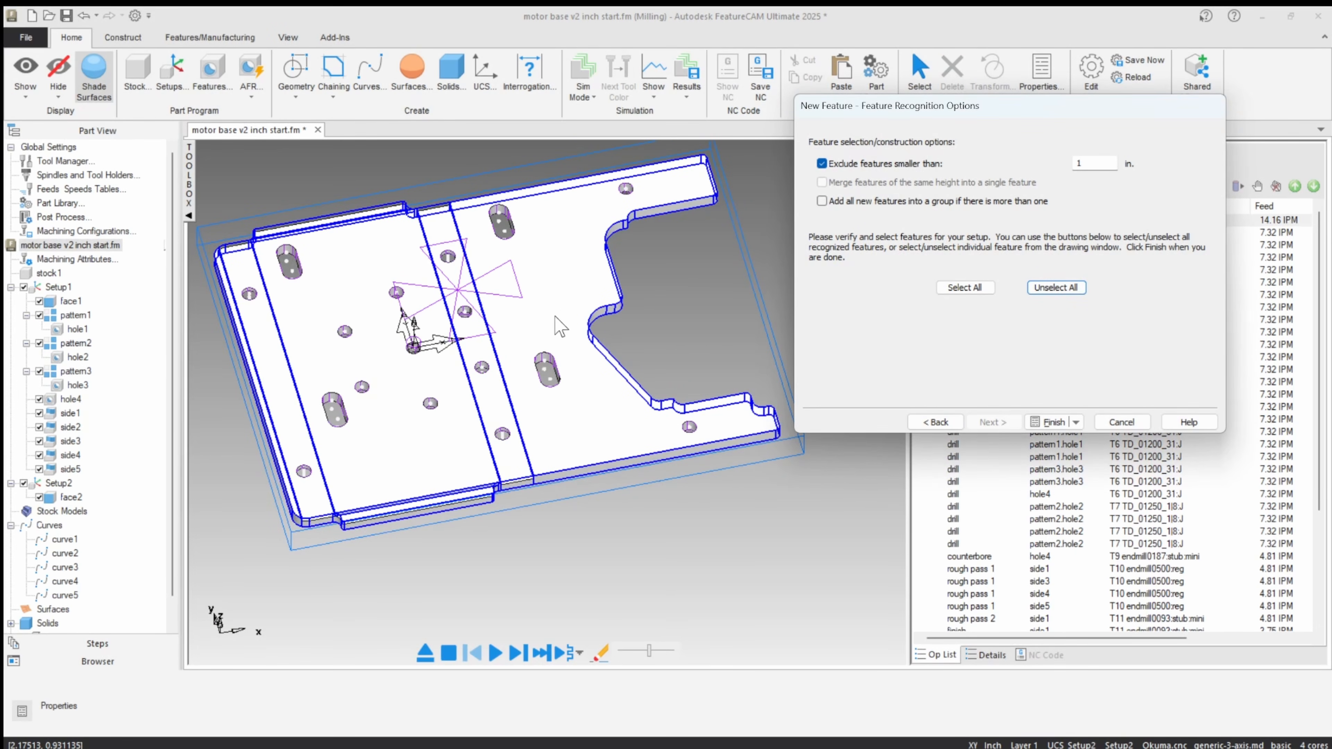
# Step: Select the recognized walls along the middle recessed strip, and check them from both sides of the plate
pyautogui.moveTo(507, 357); pyautogui.dragTo(504, 283, button='middle')
pyautogui.scroll(3, 513, 427)
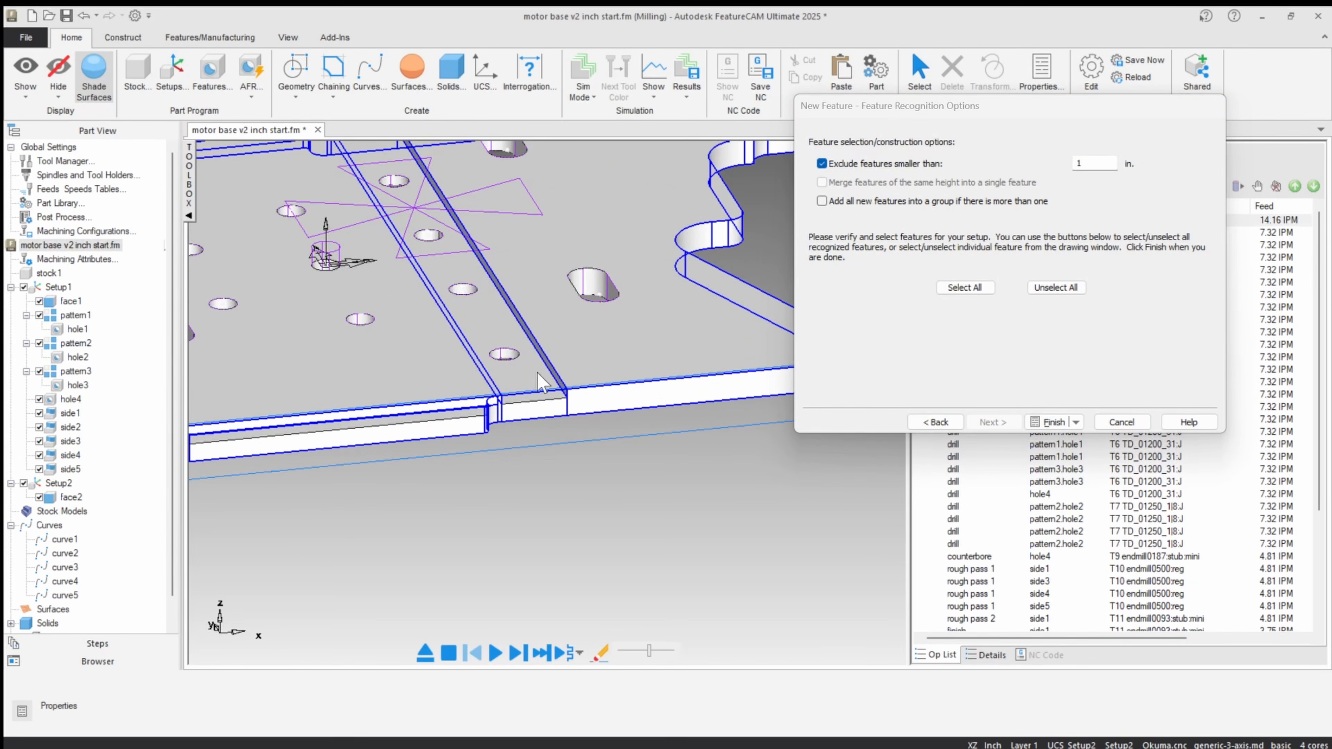
pyautogui.click(546, 366)
pyautogui.scroll(-5, 574, 336)
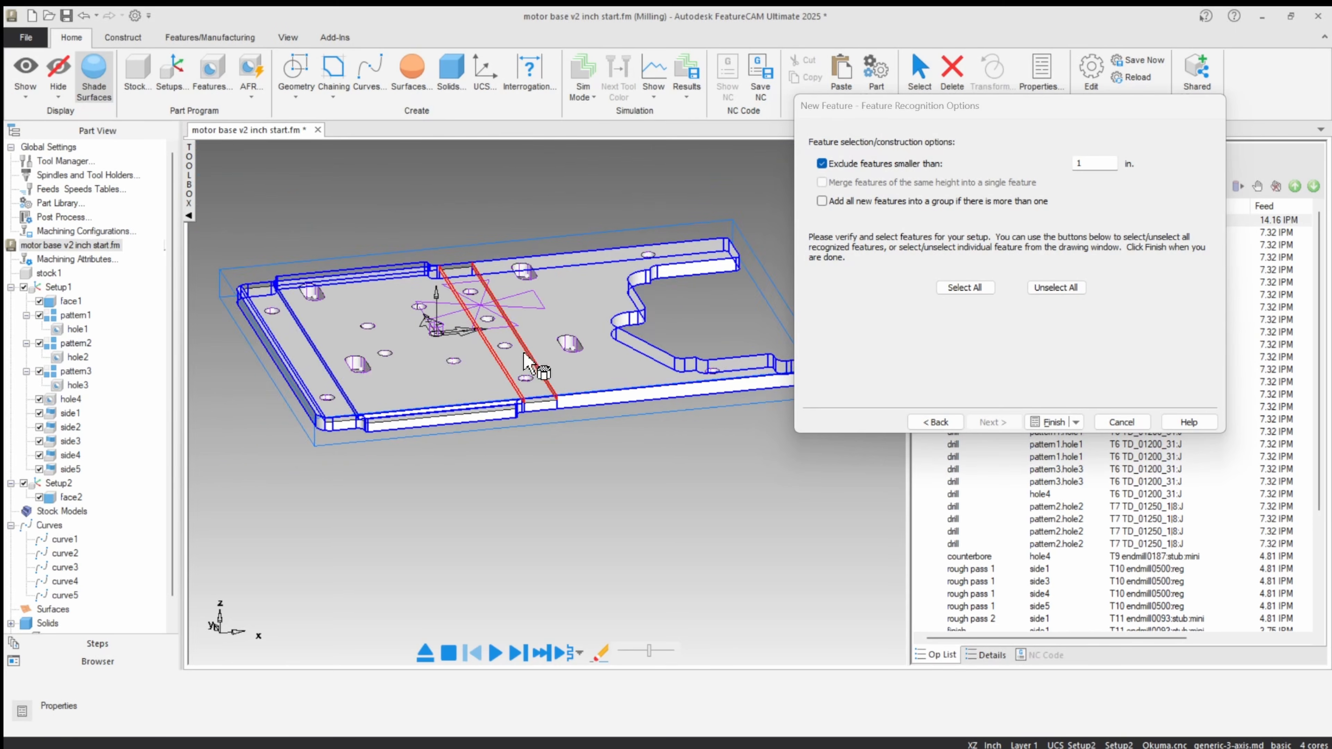
pyautogui.moveTo(575, 336); pyautogui.dragTo(420, 363, button='middle')
pyautogui.scroll(5, 419, 363)
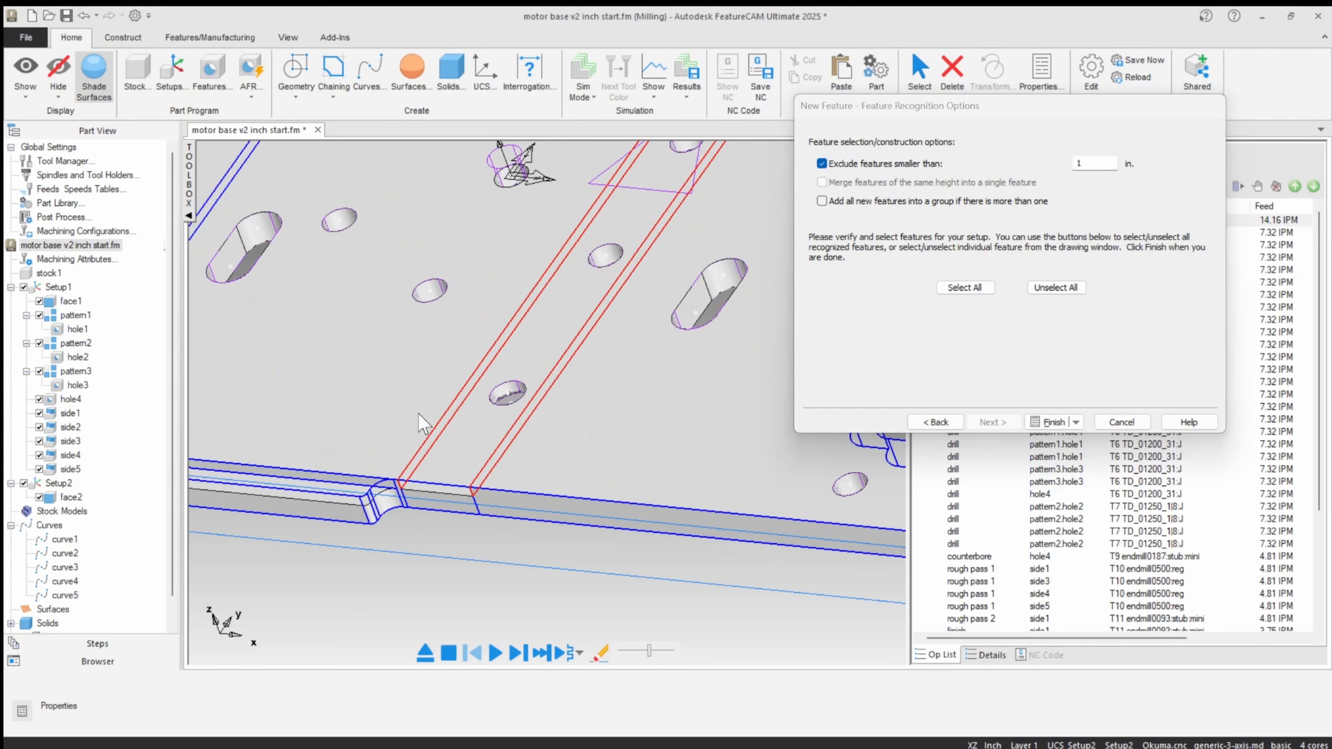
pyautogui.scroll(-5, 424, 424)
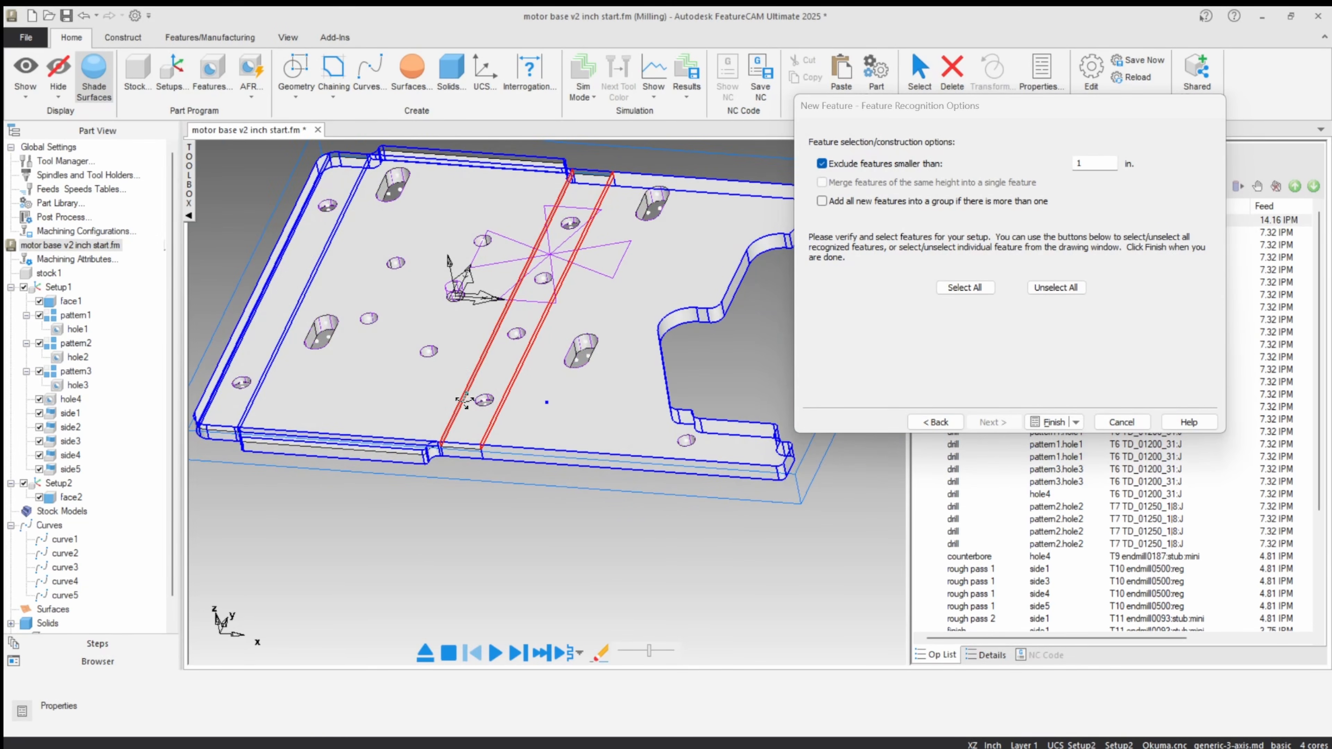
pyautogui.moveTo(350, 391); pyautogui.dragTo(320, 390, button='middle')
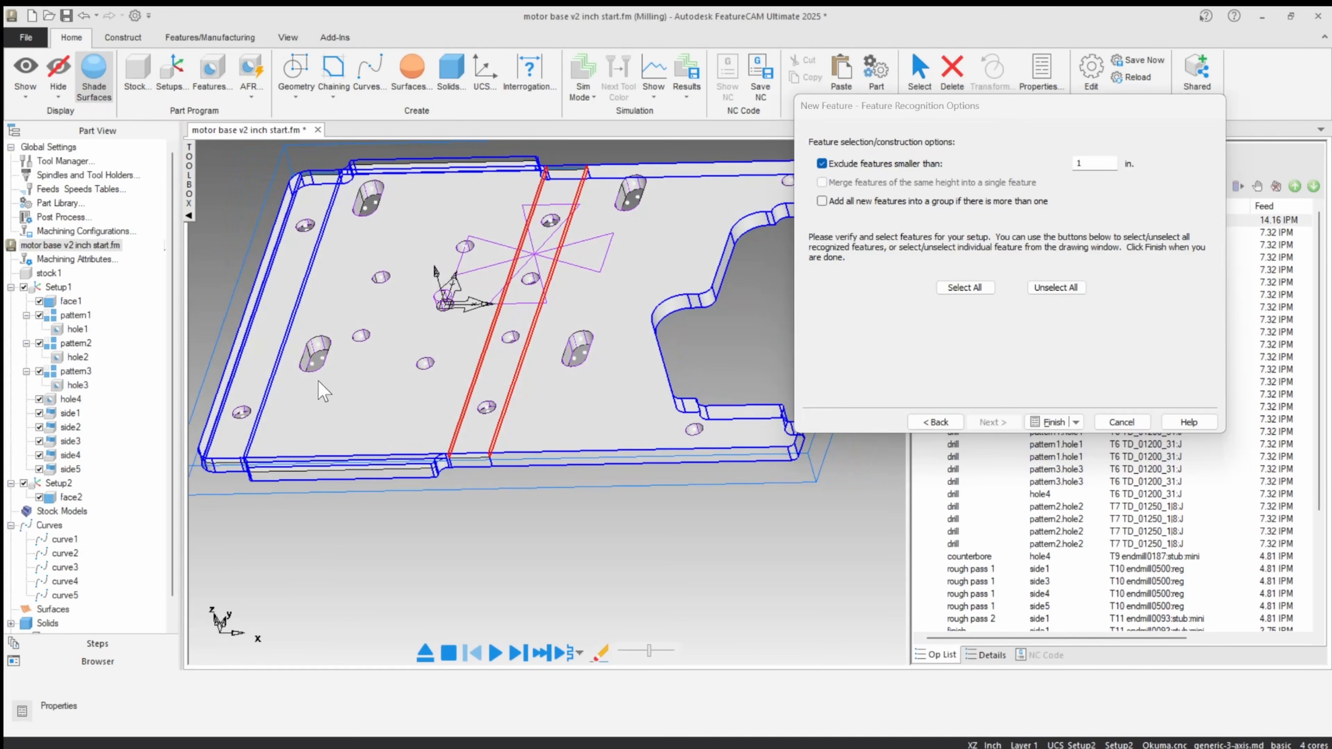
# Step: Add the recognized walls around the raised block between the two recessed strips to the selection
pyautogui.scroll(4, 261, 383)
pyautogui.scroll(-4, 212, 349)
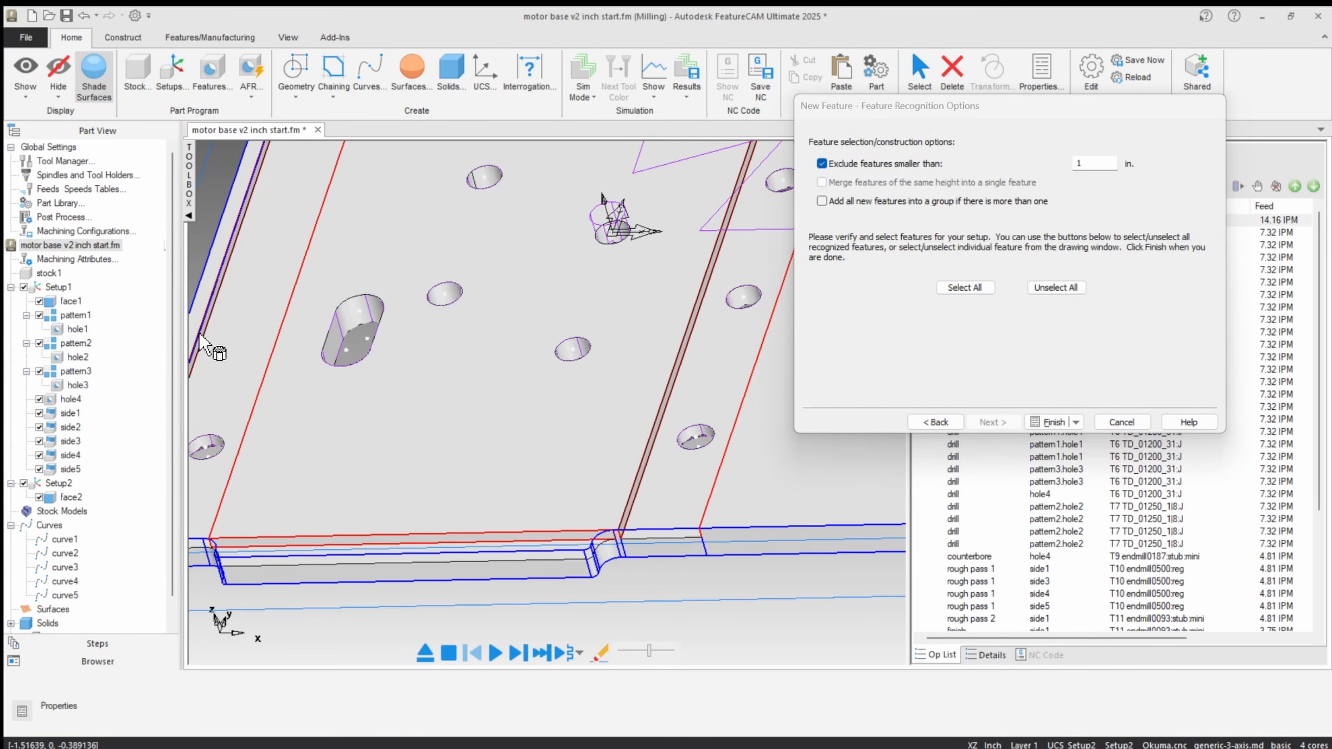
pyautogui.moveTo(325, 342); pyautogui.dragTo(402, 376, button='middle')
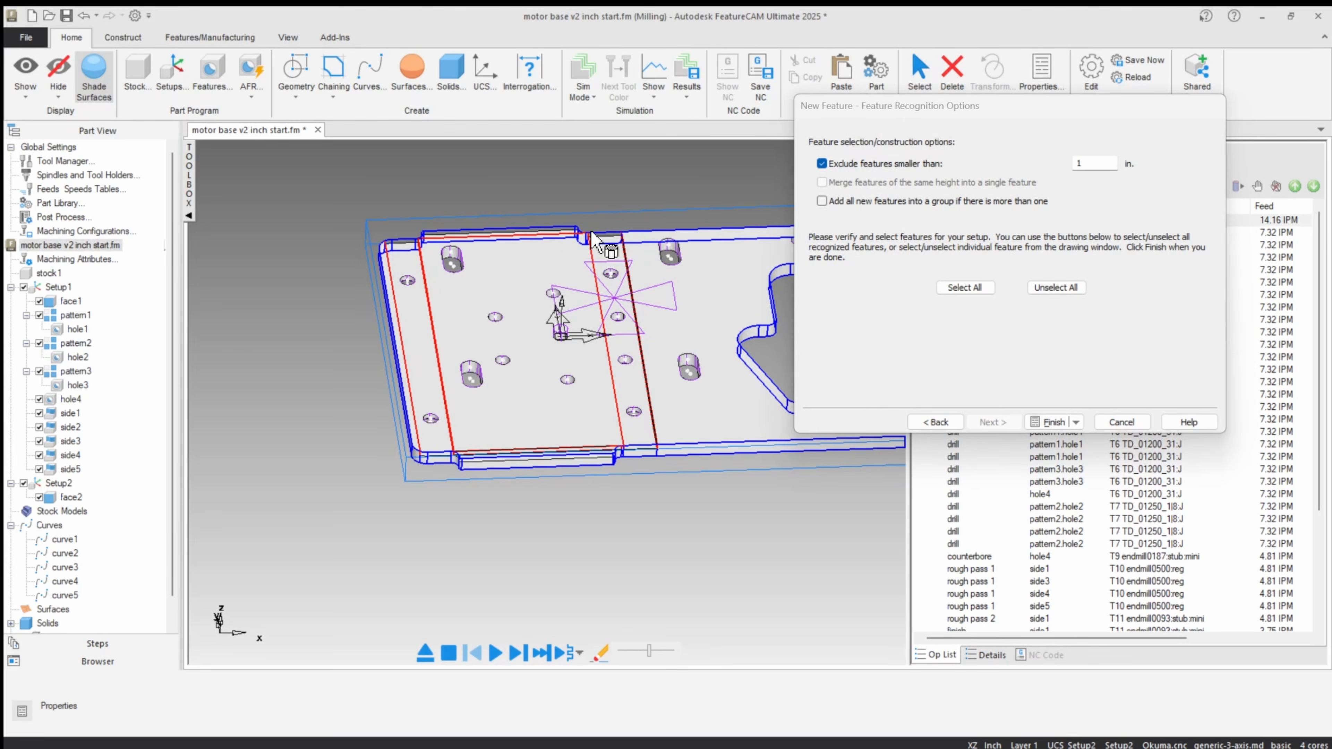
pyautogui.moveTo(509, 431); pyautogui.dragTo(479, 542, button='middle')
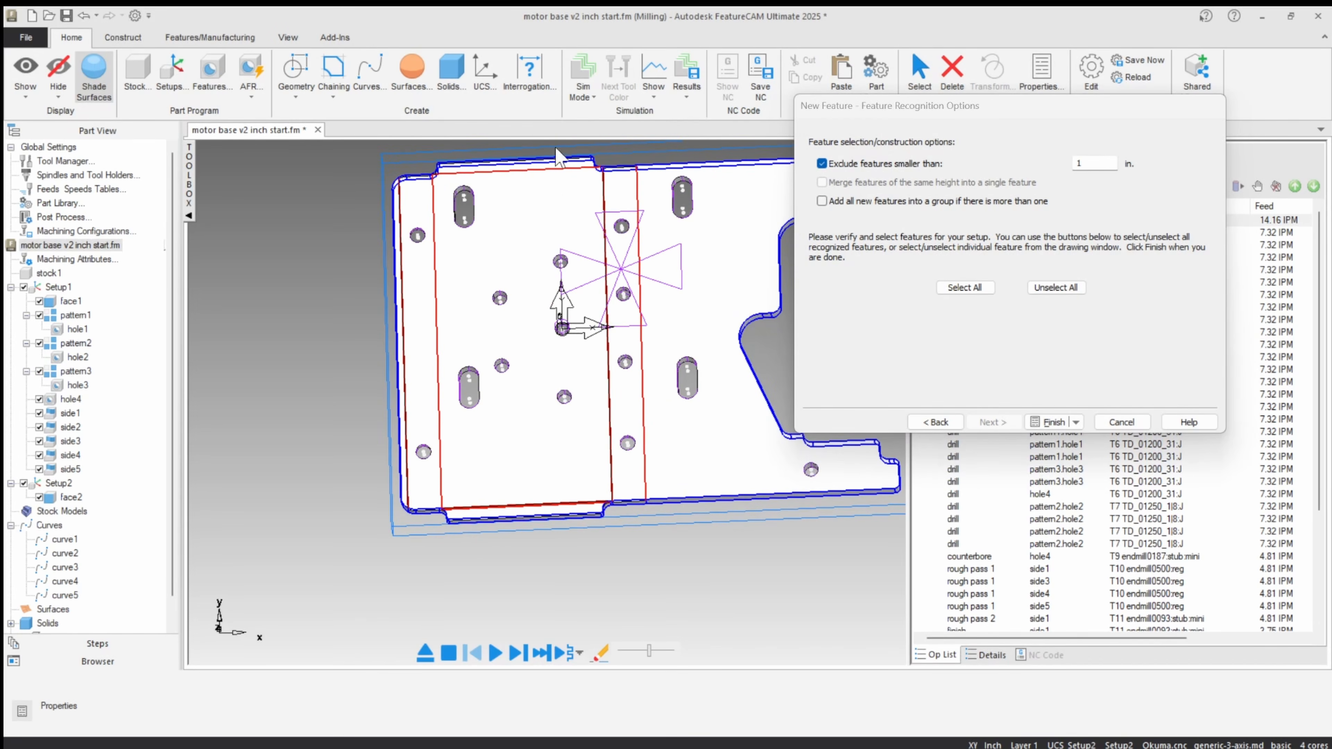
pyautogui.moveTo(519, 360); pyautogui.dragTo(577, 236, button='middle')
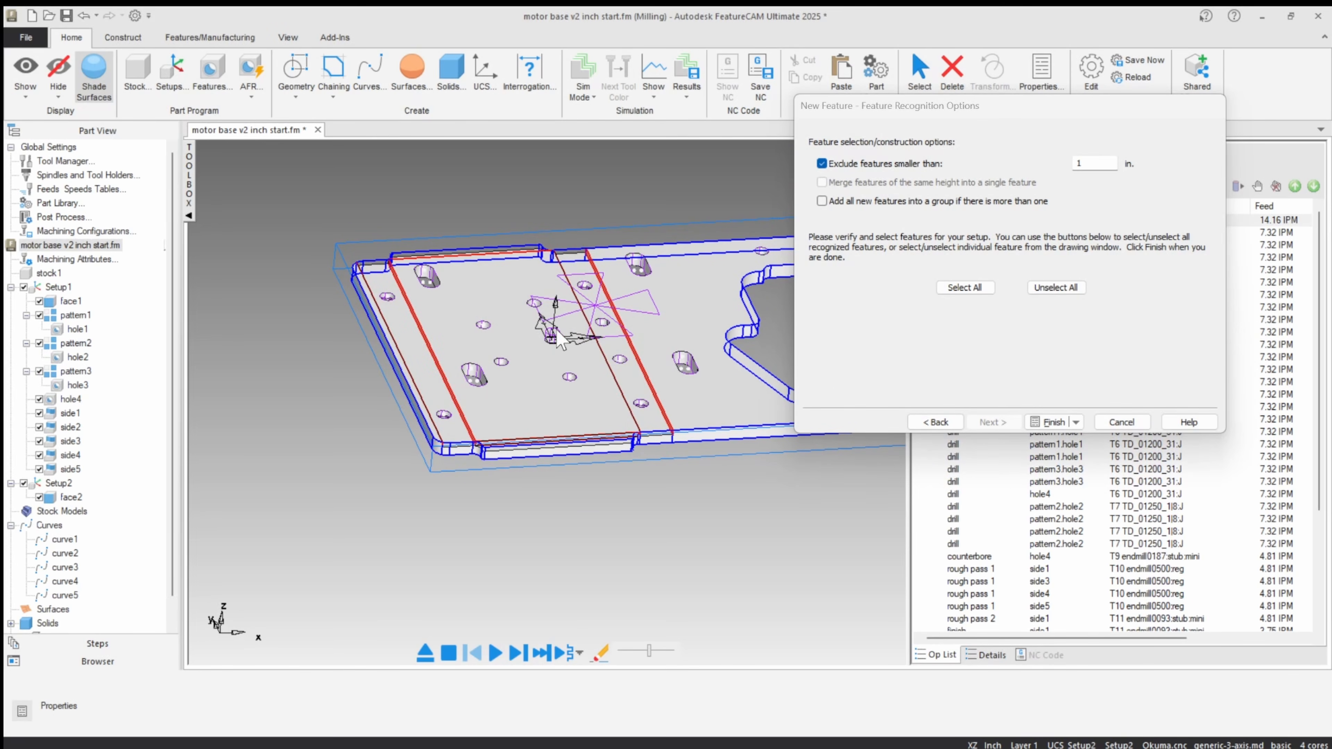
# Step: Create the selected recognized side features in Setup2, and check the tools of side6's rough and finish passes
pyautogui.click(1056, 425)
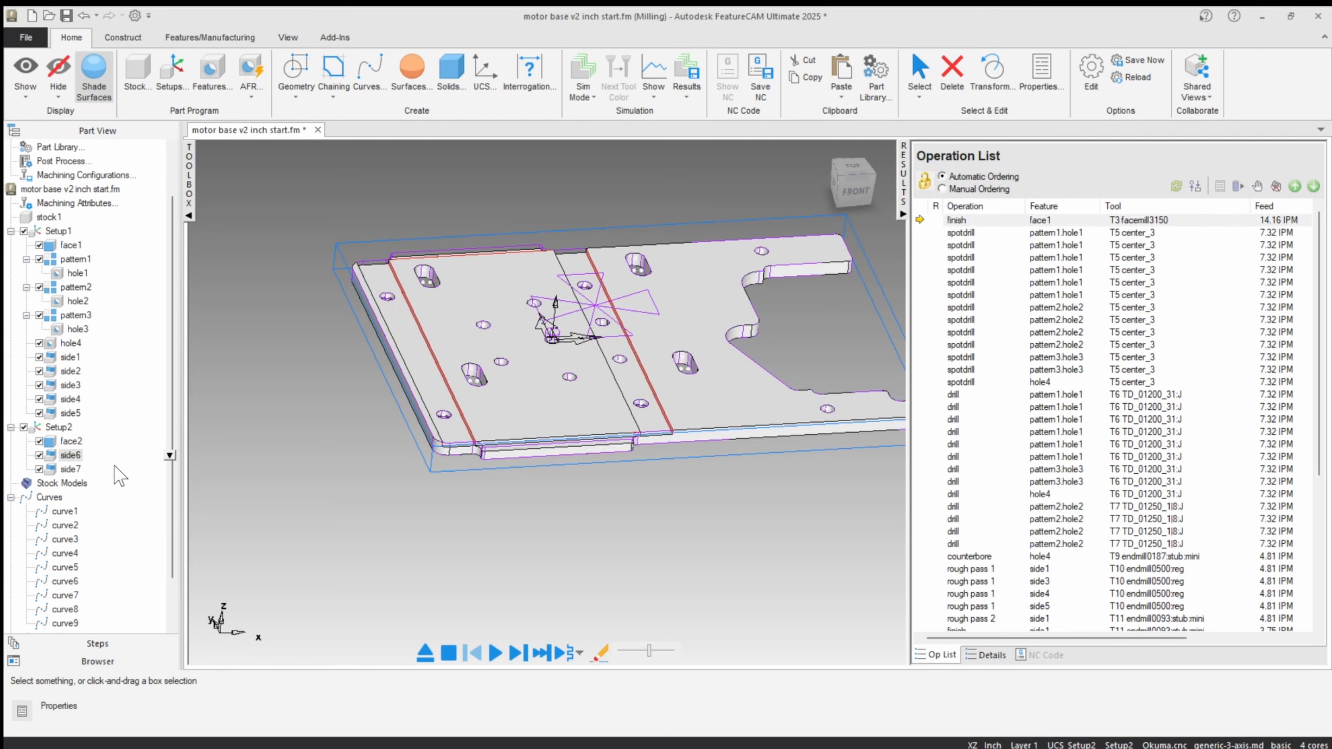
pyautogui.doubleClick(70, 455)
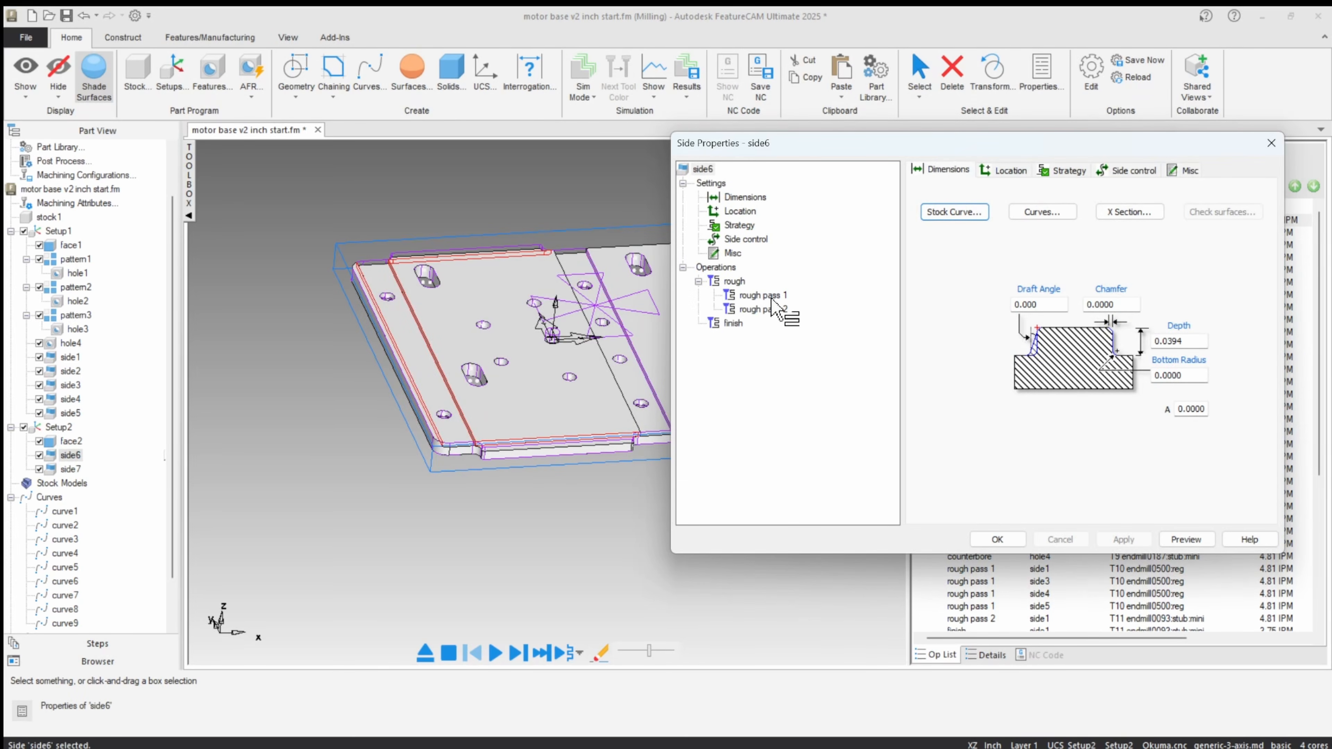
pyautogui.moveTo(787, 310); pyautogui.dragTo(745, 294)
pyautogui.click(750, 294)
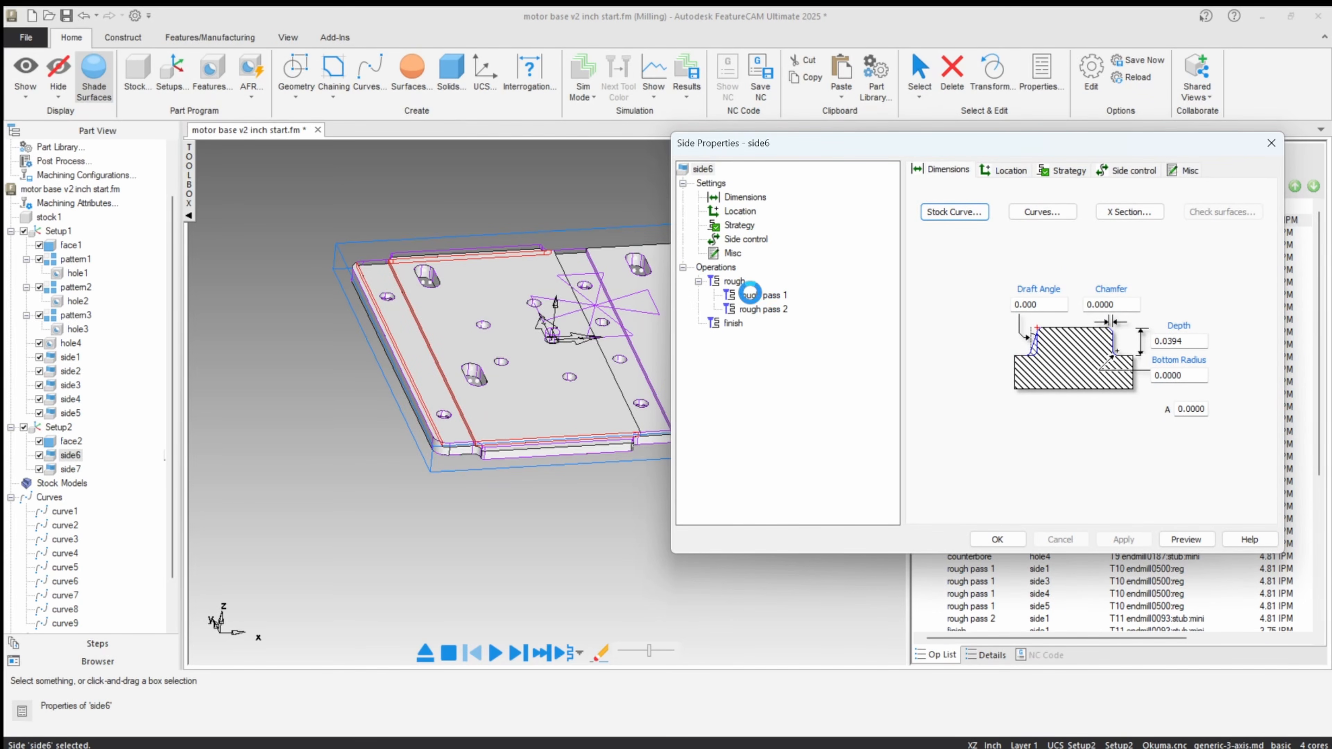
pyautogui.click(757, 310)
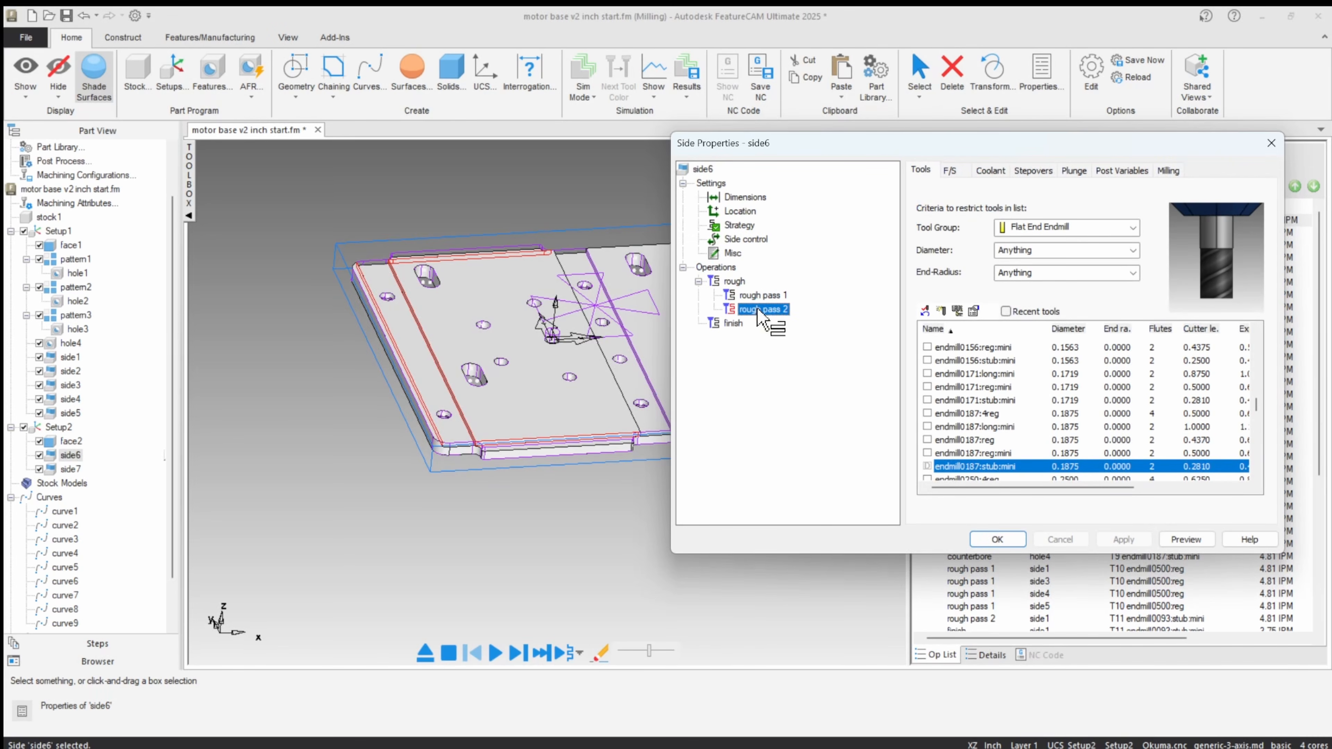
pyautogui.click(758, 296)
pyautogui.click(766, 309)
pyautogui.click(1060, 466)
pyautogui.click(739, 324)
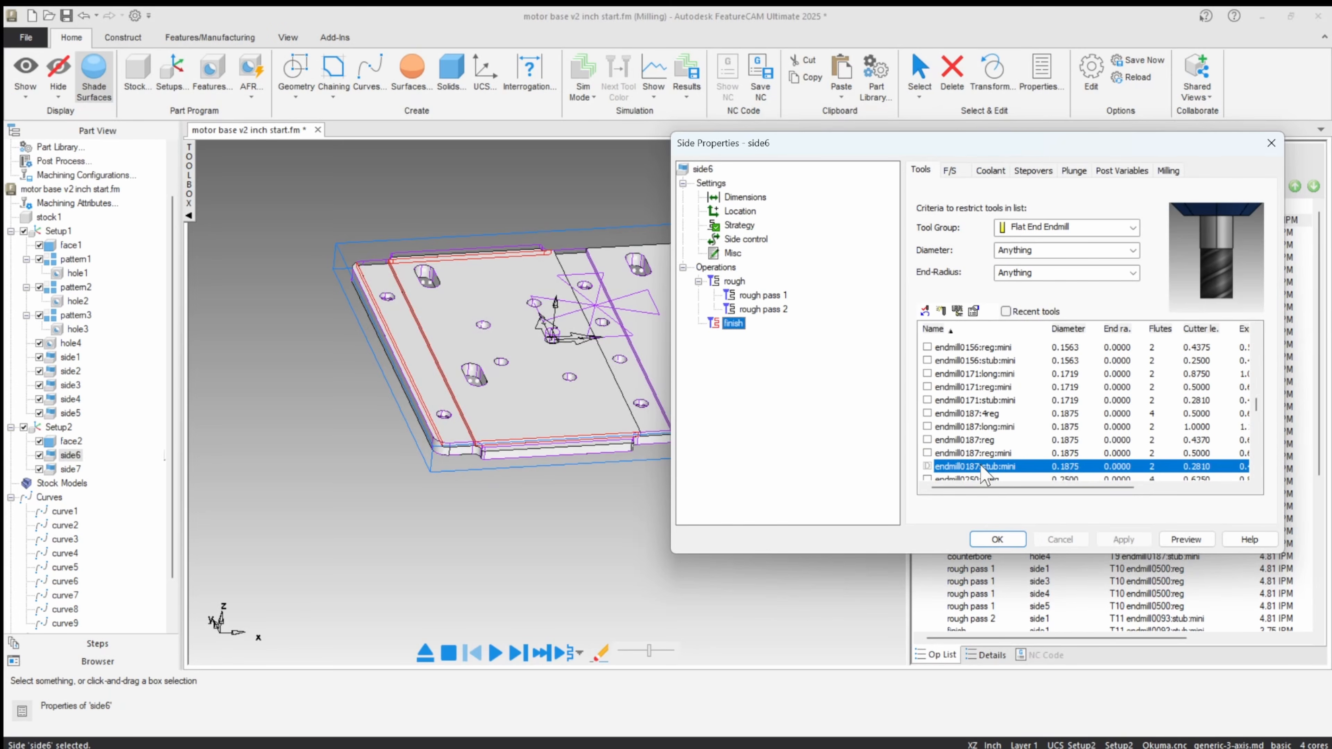
# Step: Set side6's multiple rough diameters to the single value 0.1875, and accept the feature's properties
pyautogui.click(734, 281)
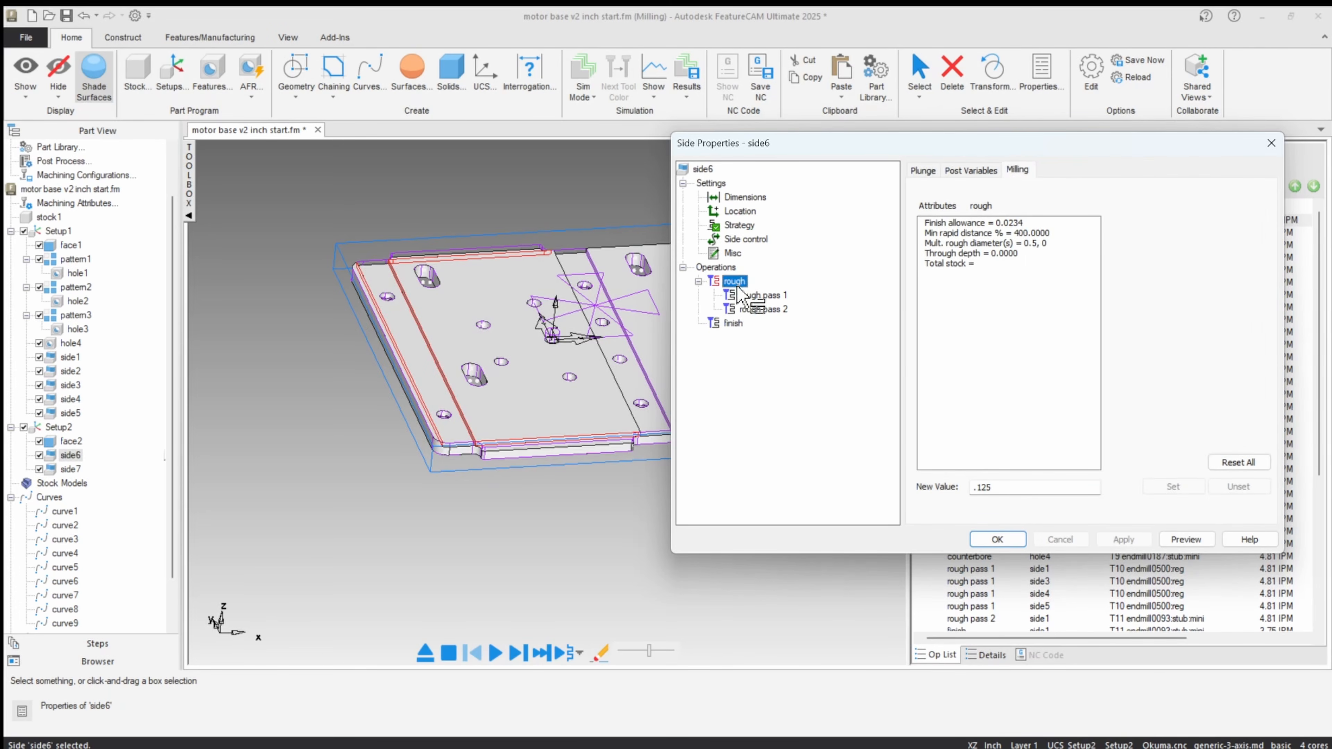
pyautogui.click(970, 244)
pyautogui.write('.1')
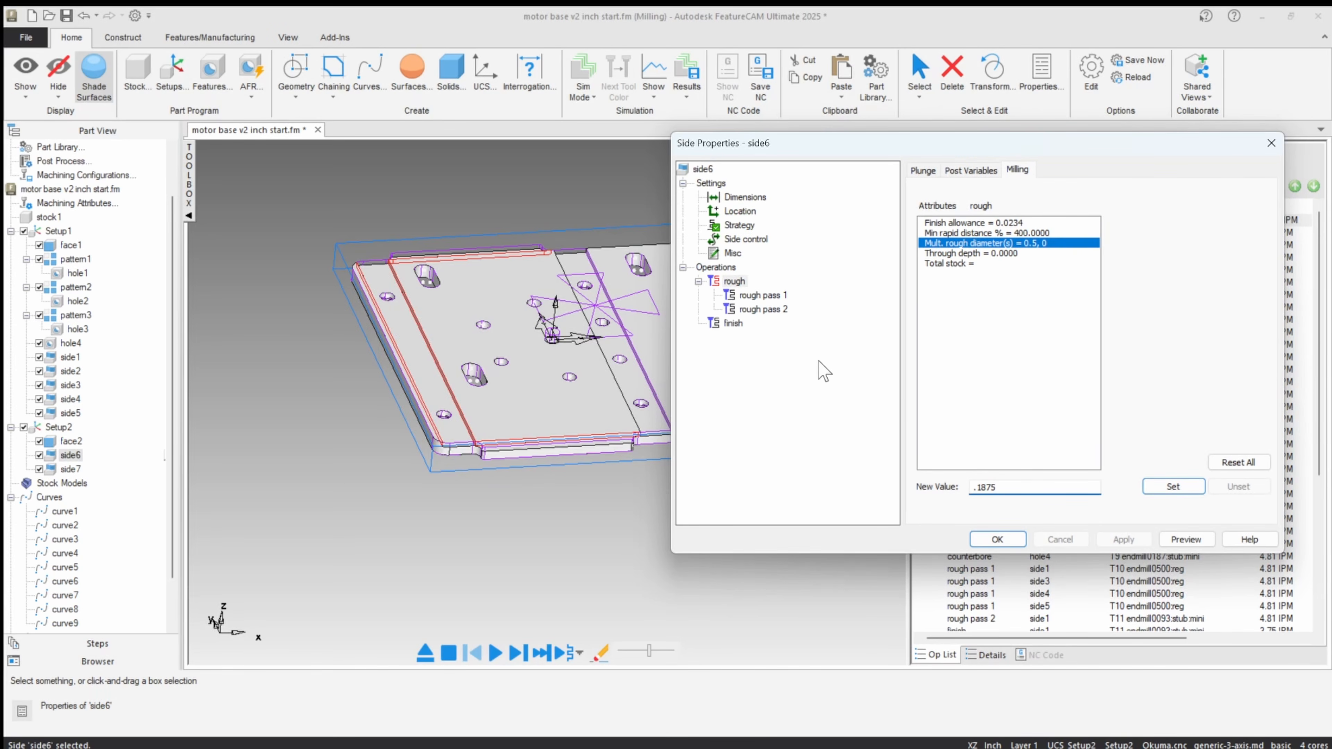
pyautogui.click(1177, 489)
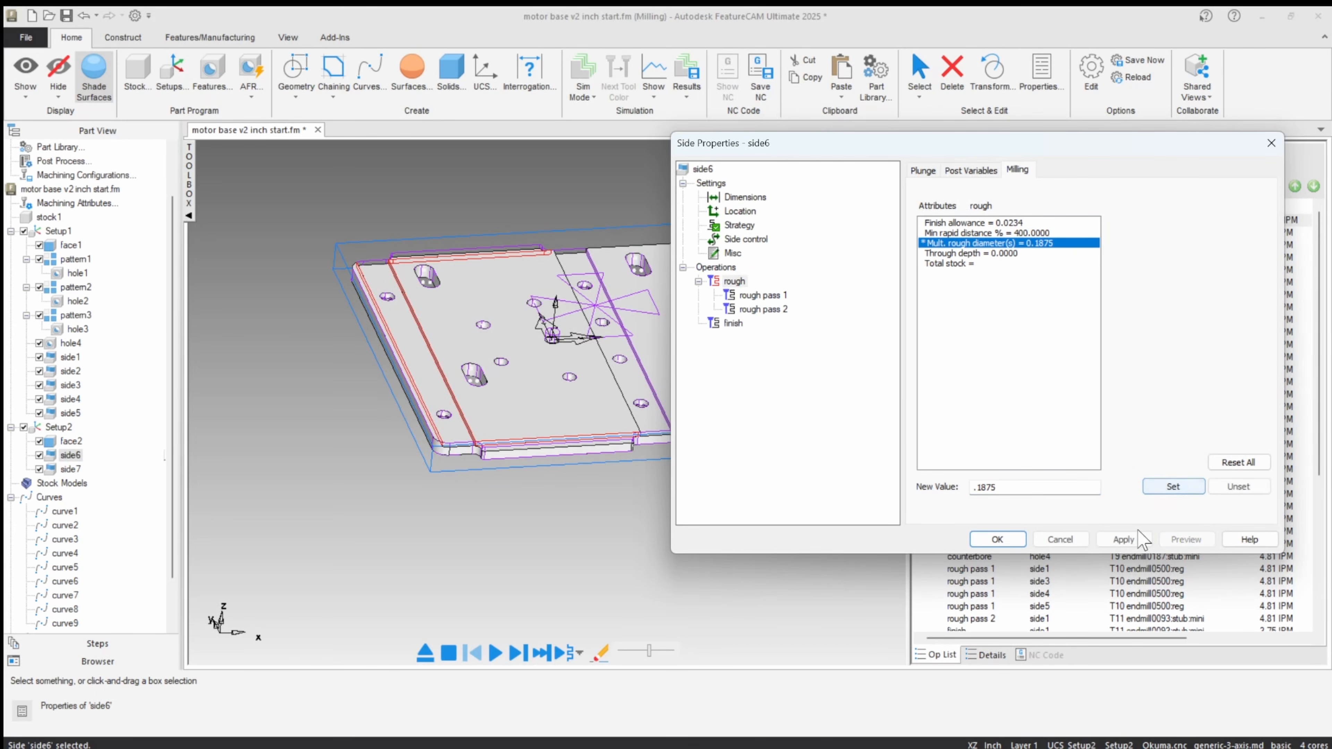
pyautogui.click(1135, 538)
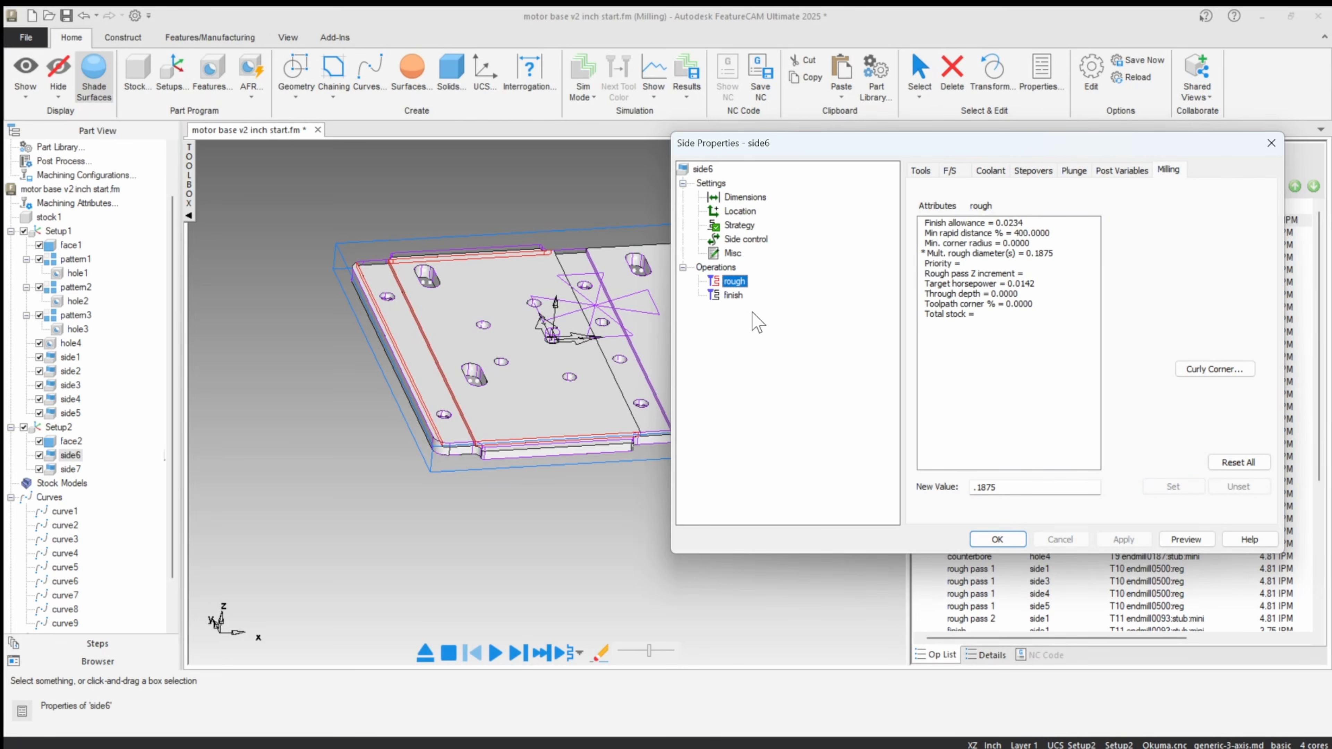
pyautogui.click(998, 539)
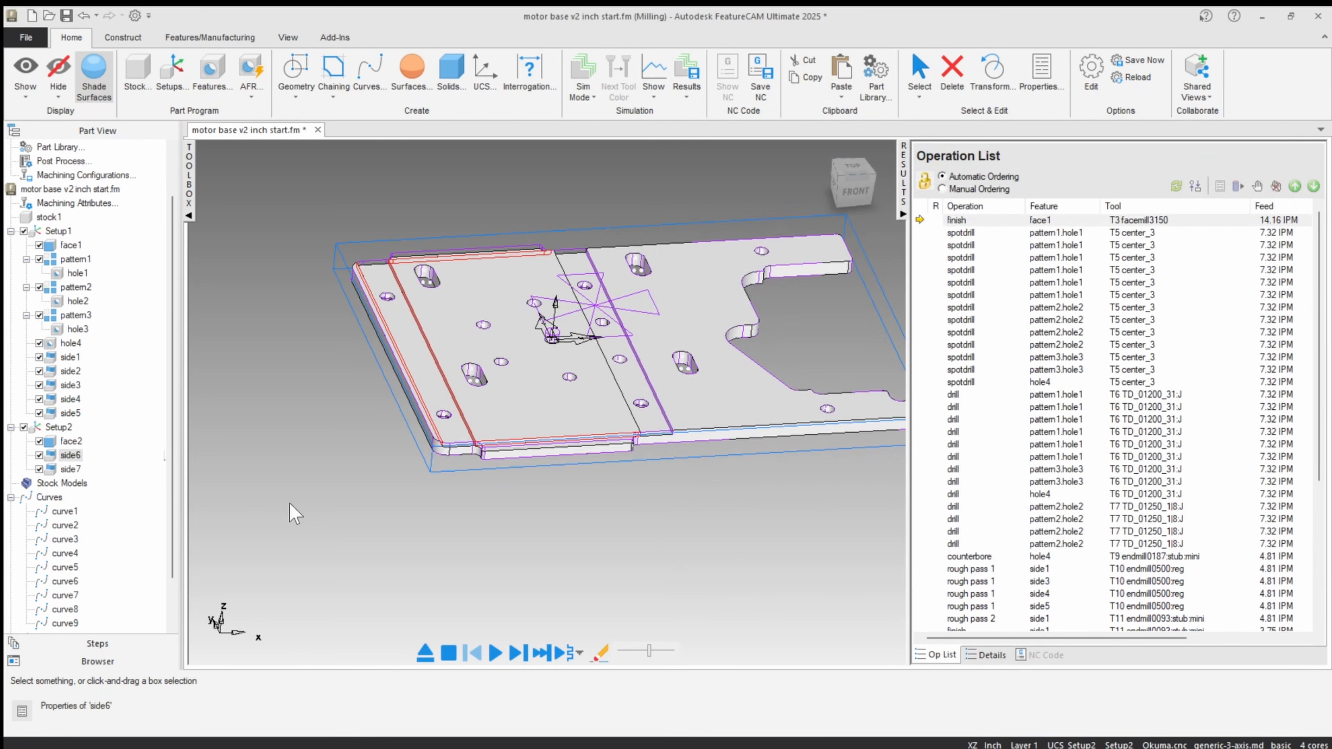
# Step: Set the multiple rough diameters of side7's rough operation to 0.1875 only, and accept the change
pyautogui.doubleClick(71, 469)
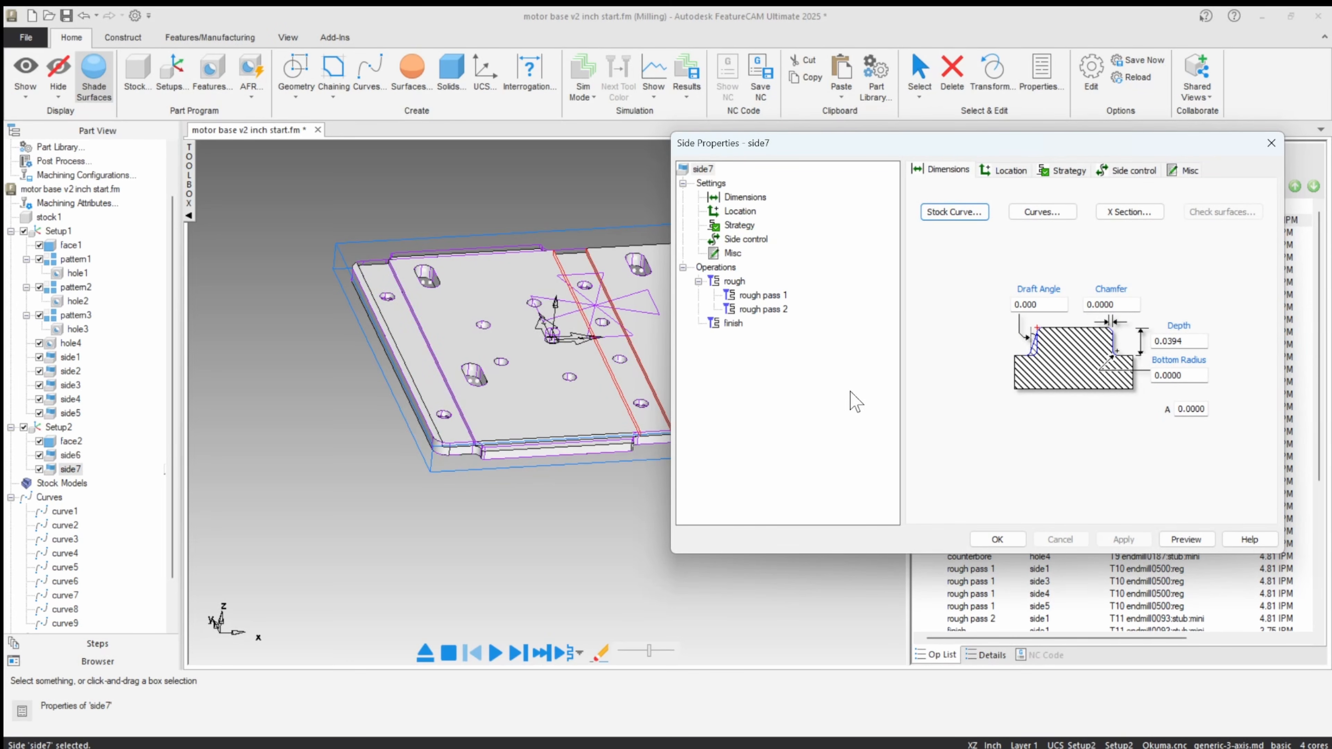
pyautogui.click(735, 281)
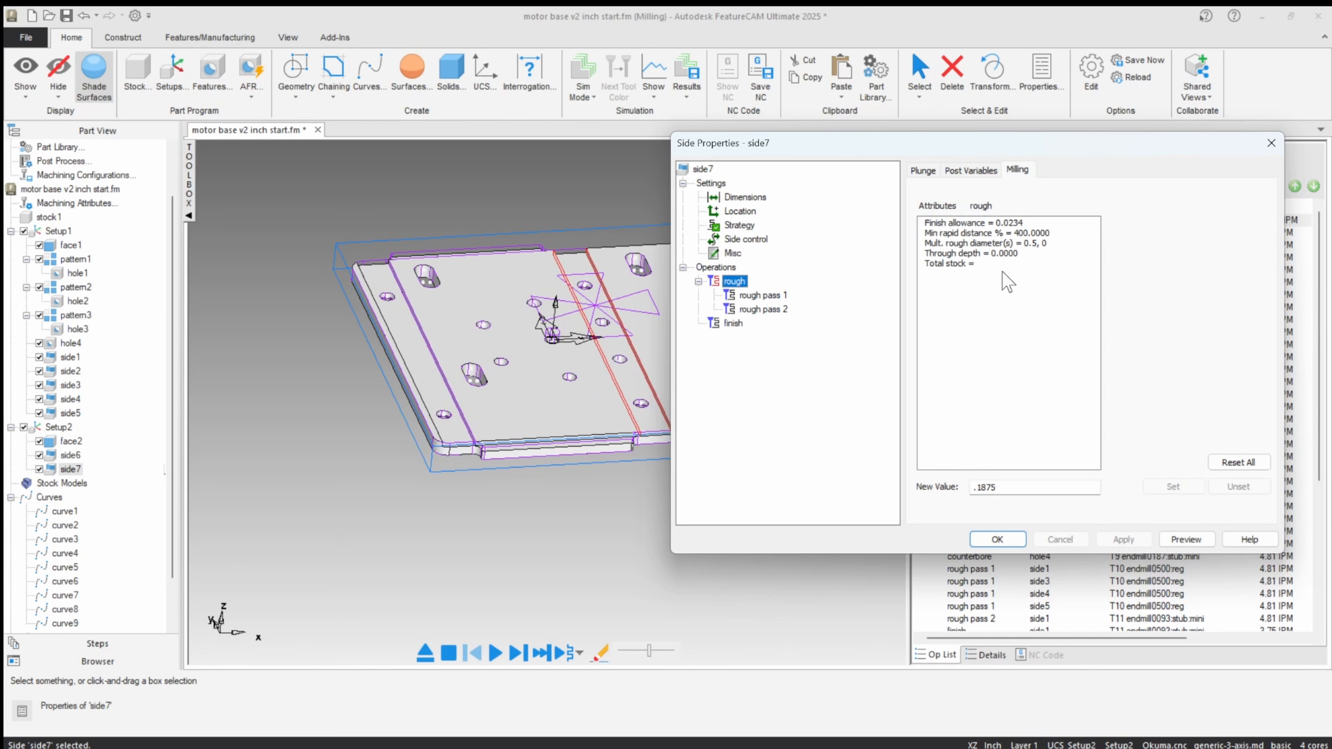
pyautogui.click(1004, 244)
pyautogui.write('.')
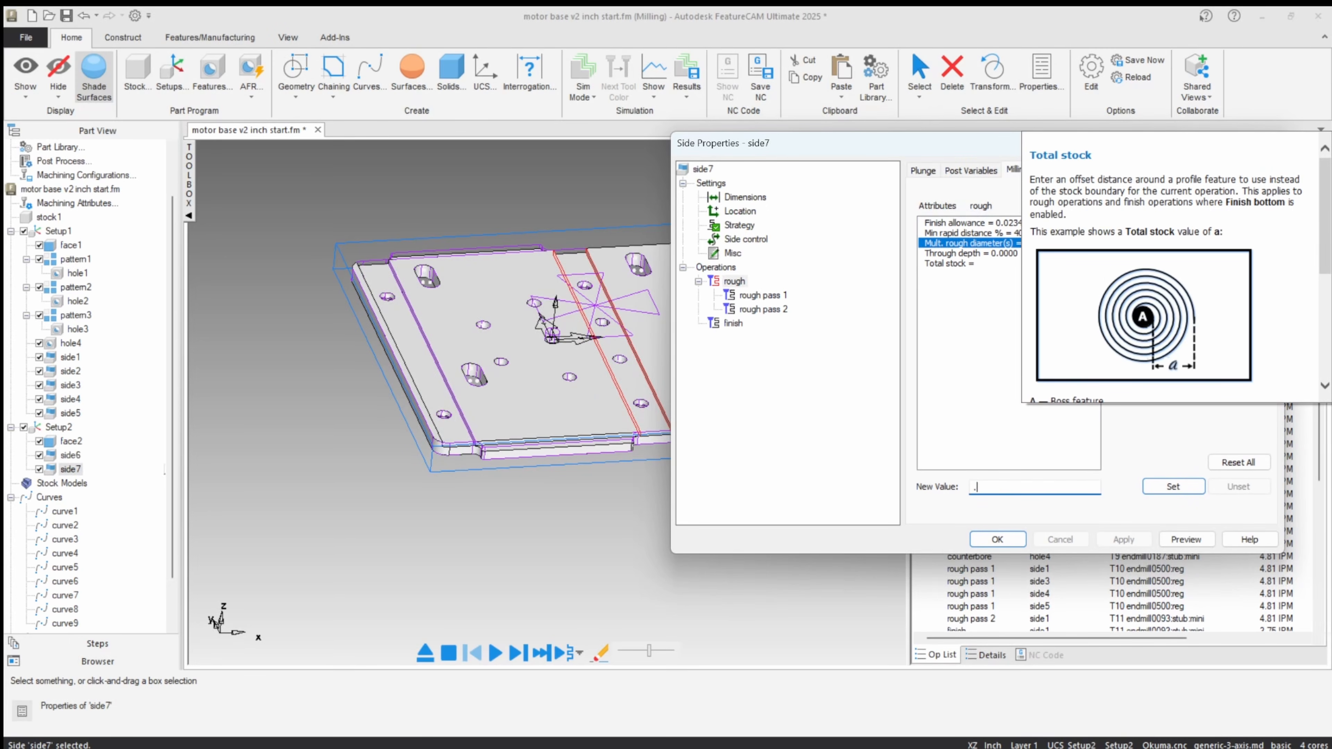
pyautogui.write('1875')
pyautogui.click(1173, 486)
pyautogui.click(1111, 541)
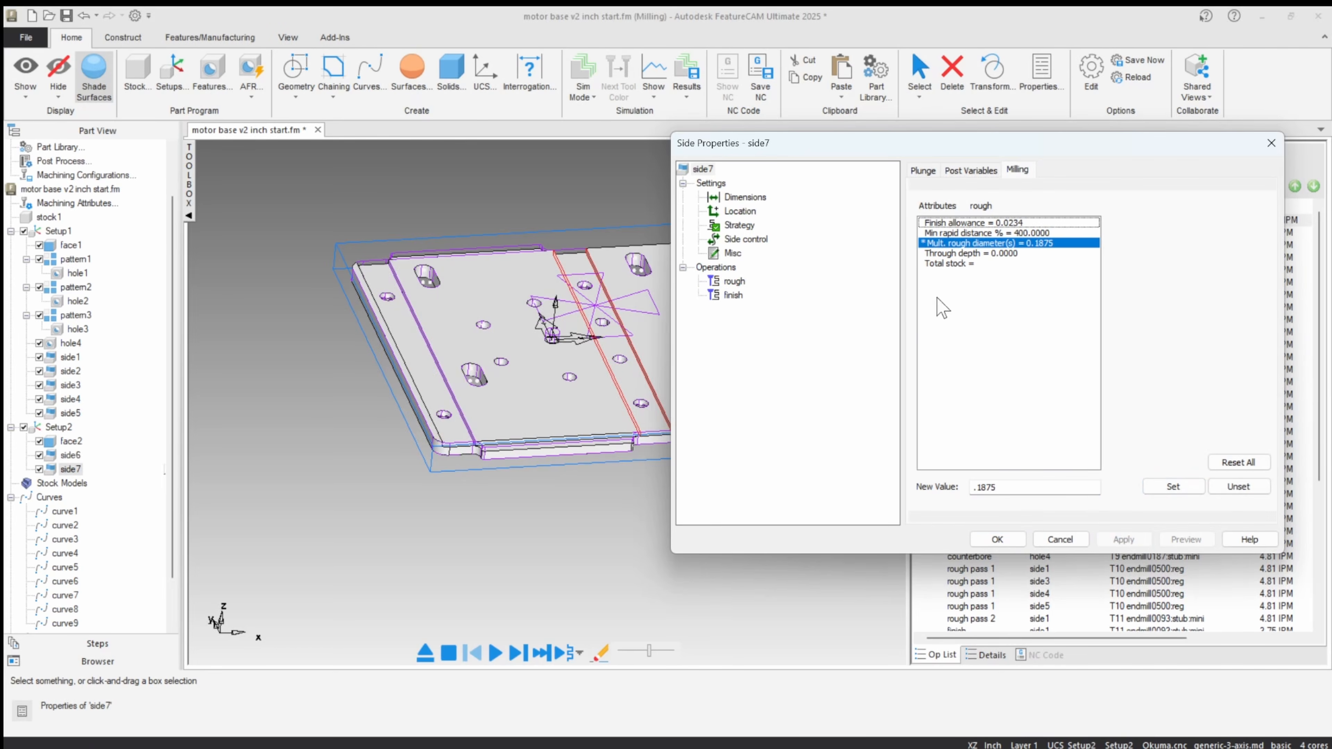
pyautogui.click(997, 539)
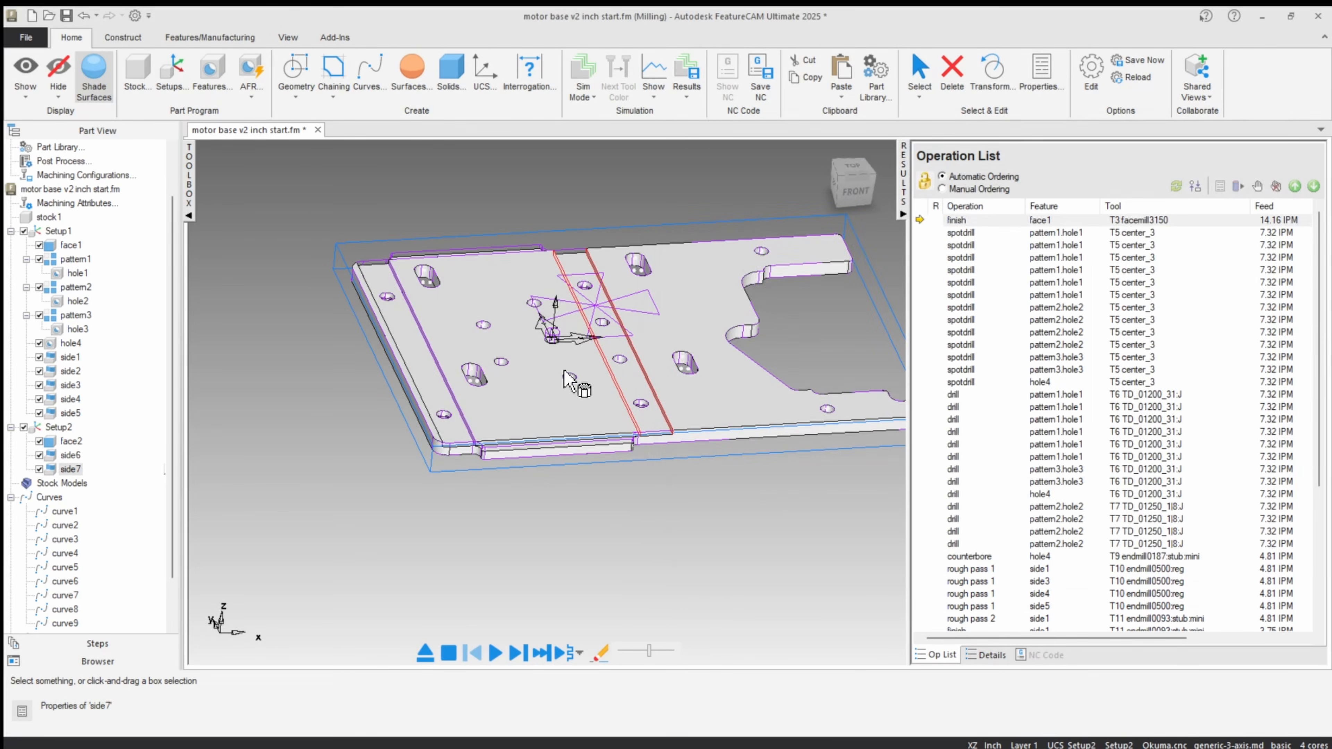
# Step: Review the full operation list, and turn off stock1's option to generate a single program with a program stop between each setup
pyautogui.moveTo(572, 375)
pyautogui.mouseDown(button='middle')
pyautogui.moveTo(561, 359)
pyautogui.moveTo(577, 365)
pyautogui.moveTo(571, 376)
pyautogui.mouseUp(button='middle')
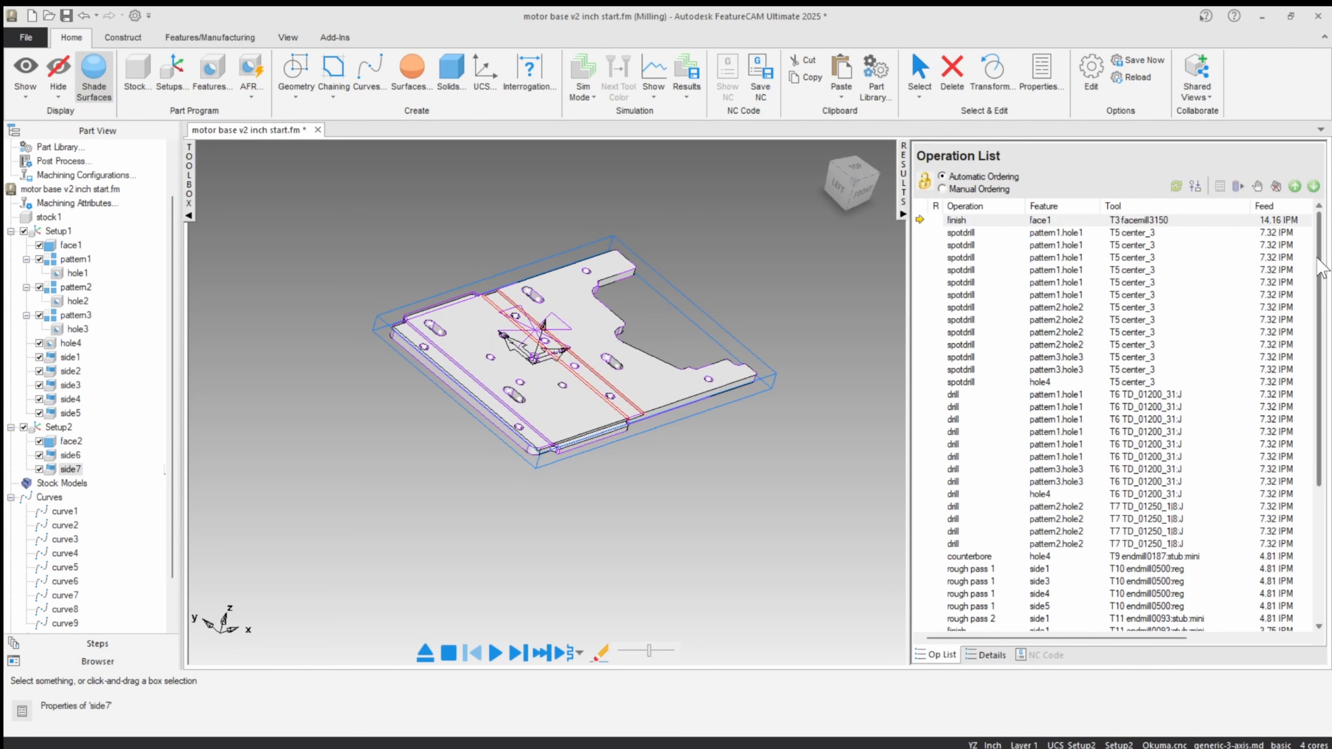
pyautogui.scroll(-1, 1323, 286)
pyautogui.moveTo(1323, 284); pyautogui.dragTo(1324, 403)
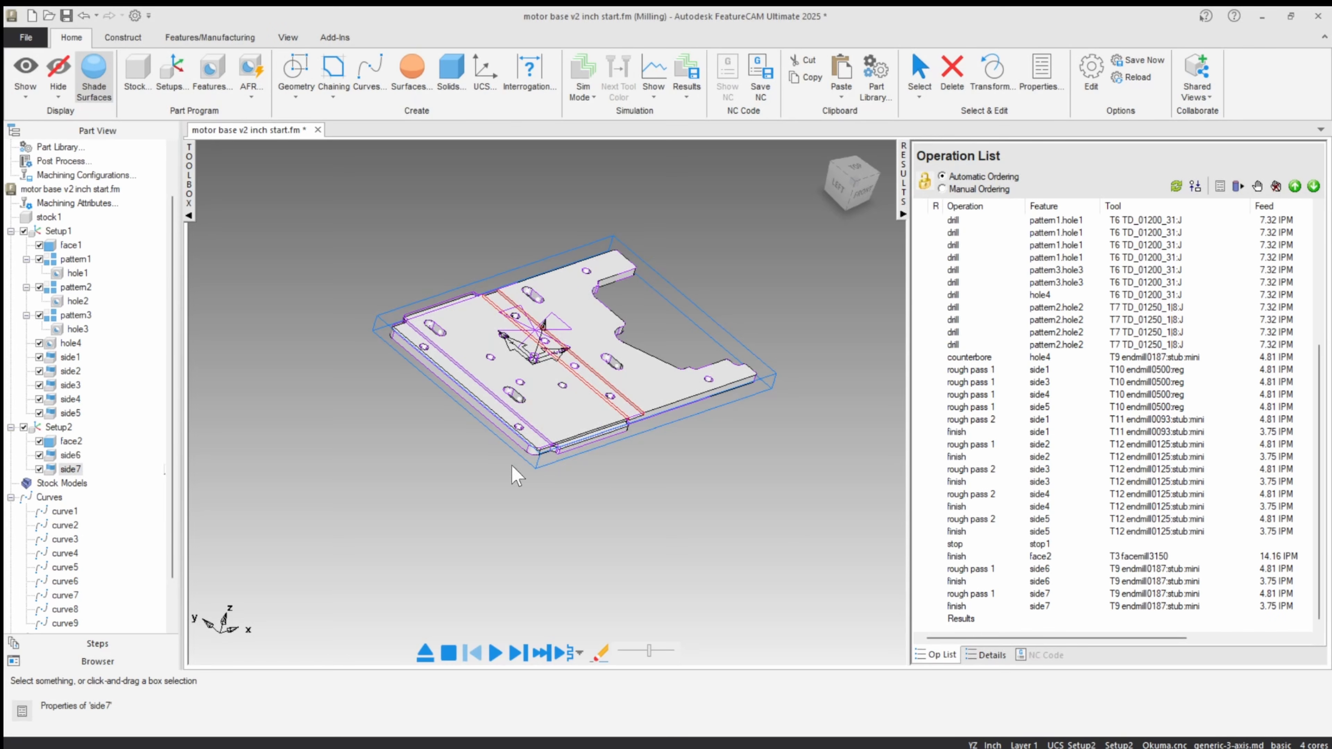
pyautogui.doubleClick(49, 217)
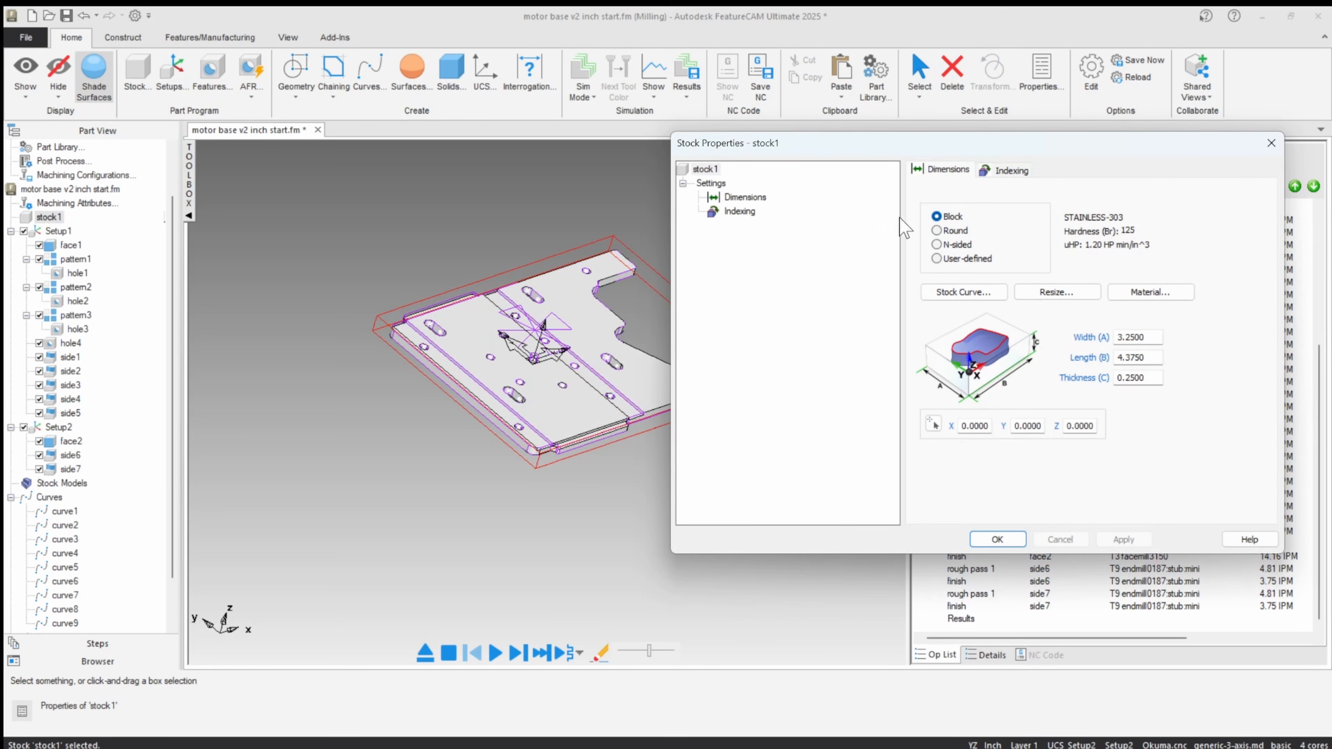
pyautogui.click(1010, 171)
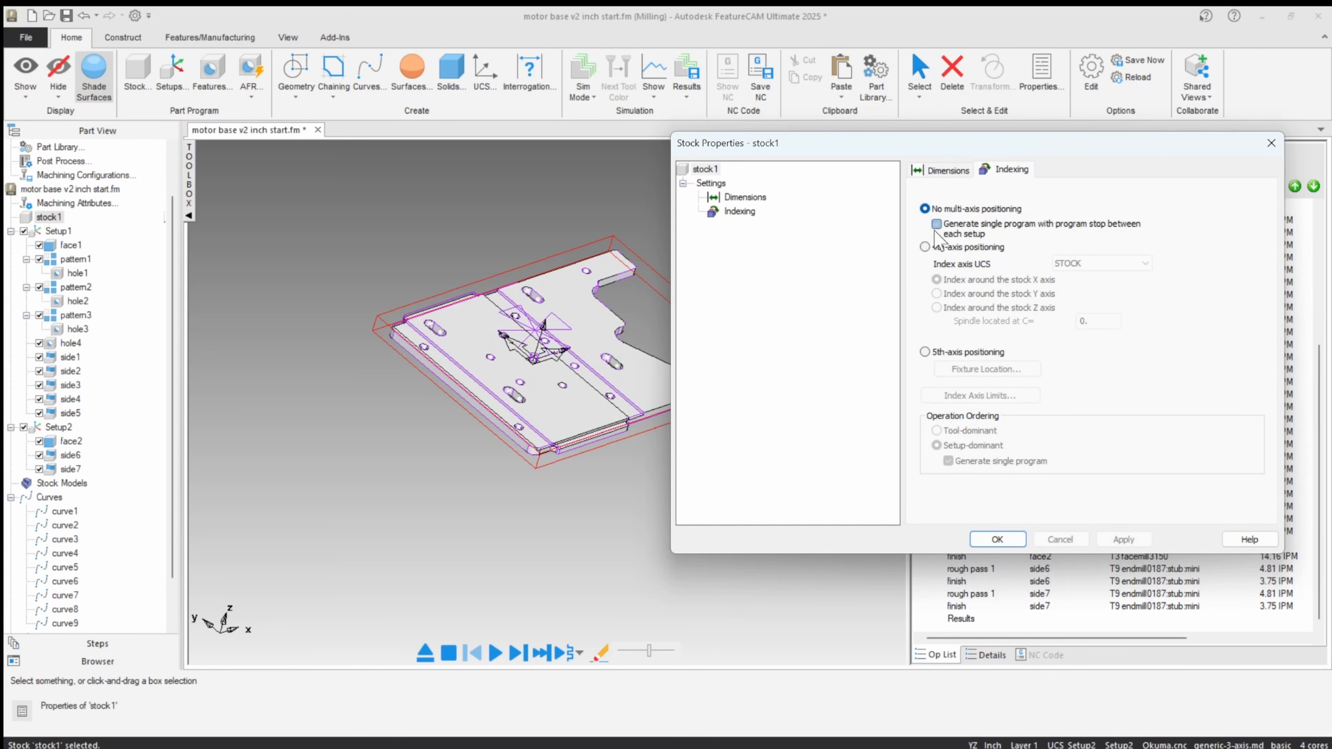
pyautogui.click(986, 540)
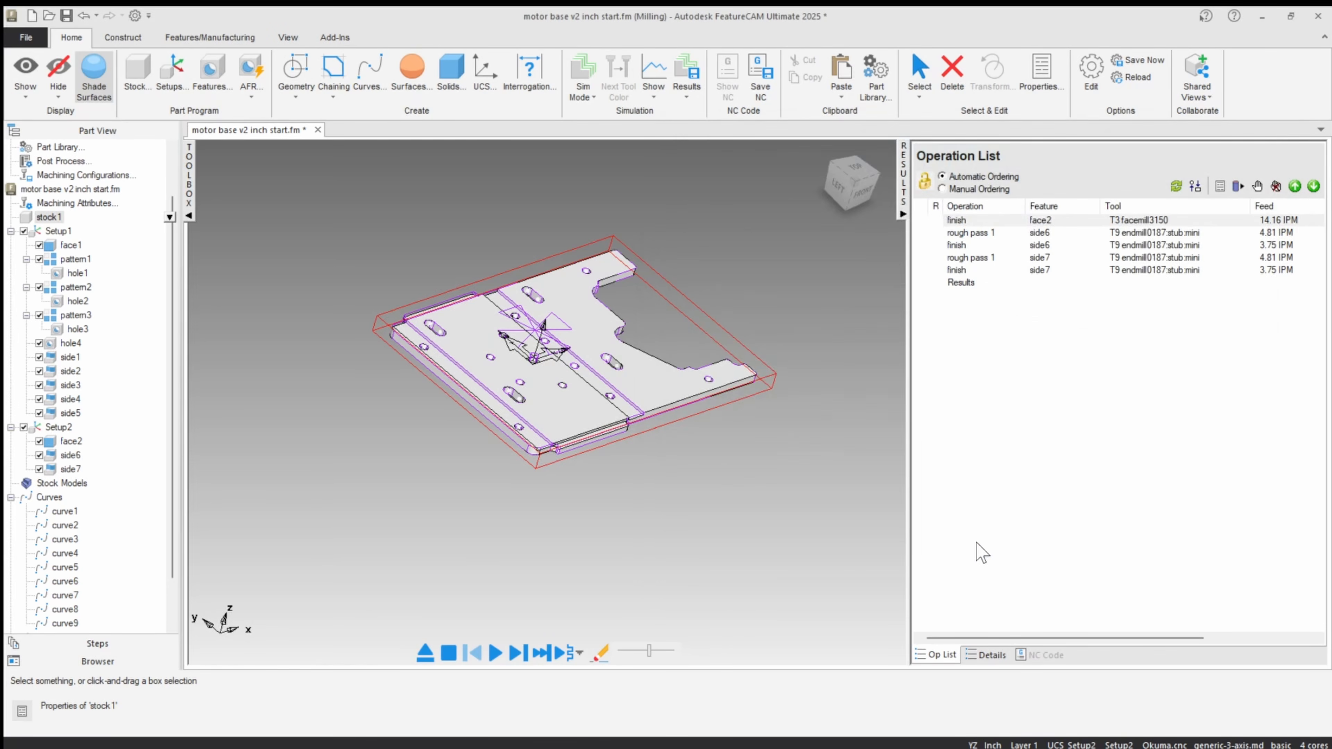
# Step: Examine the separate operation lists of Setup1 and Setup2 by activating each setup in turn
pyautogui.click(55, 230)
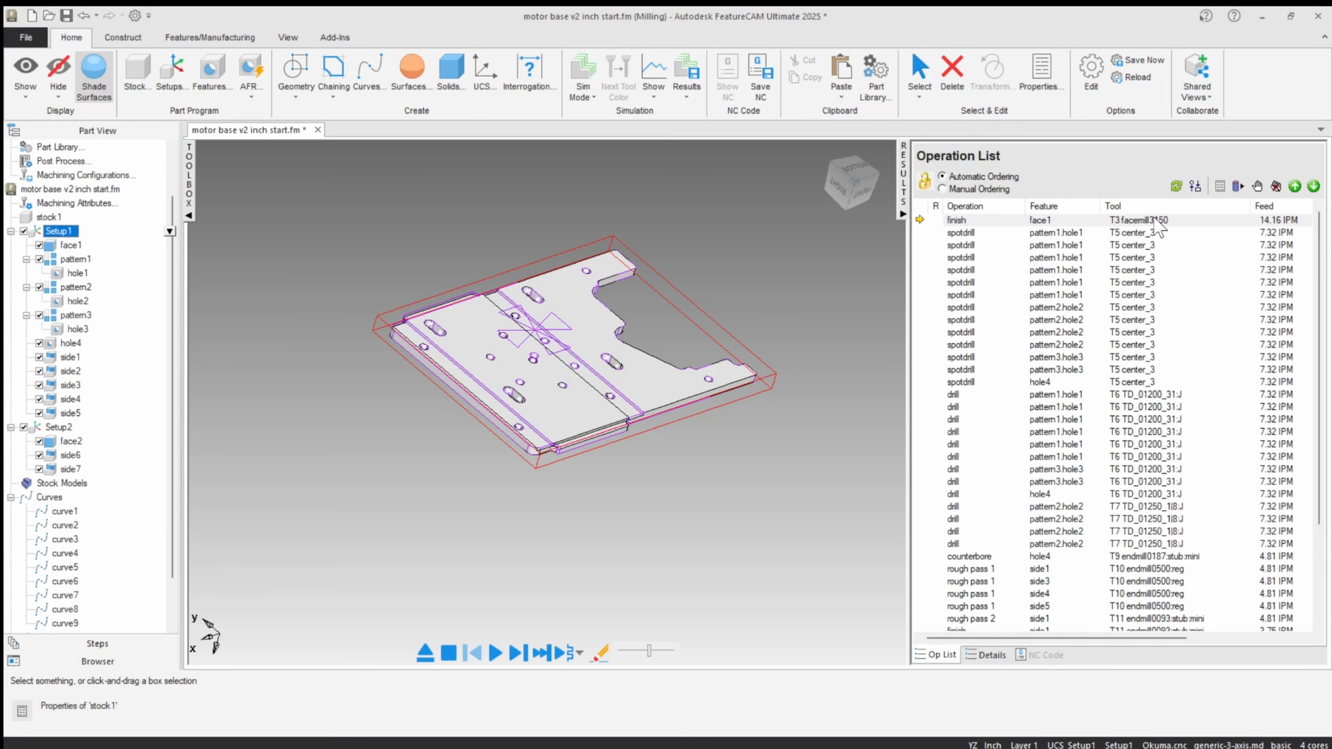
pyautogui.click(1319, 265)
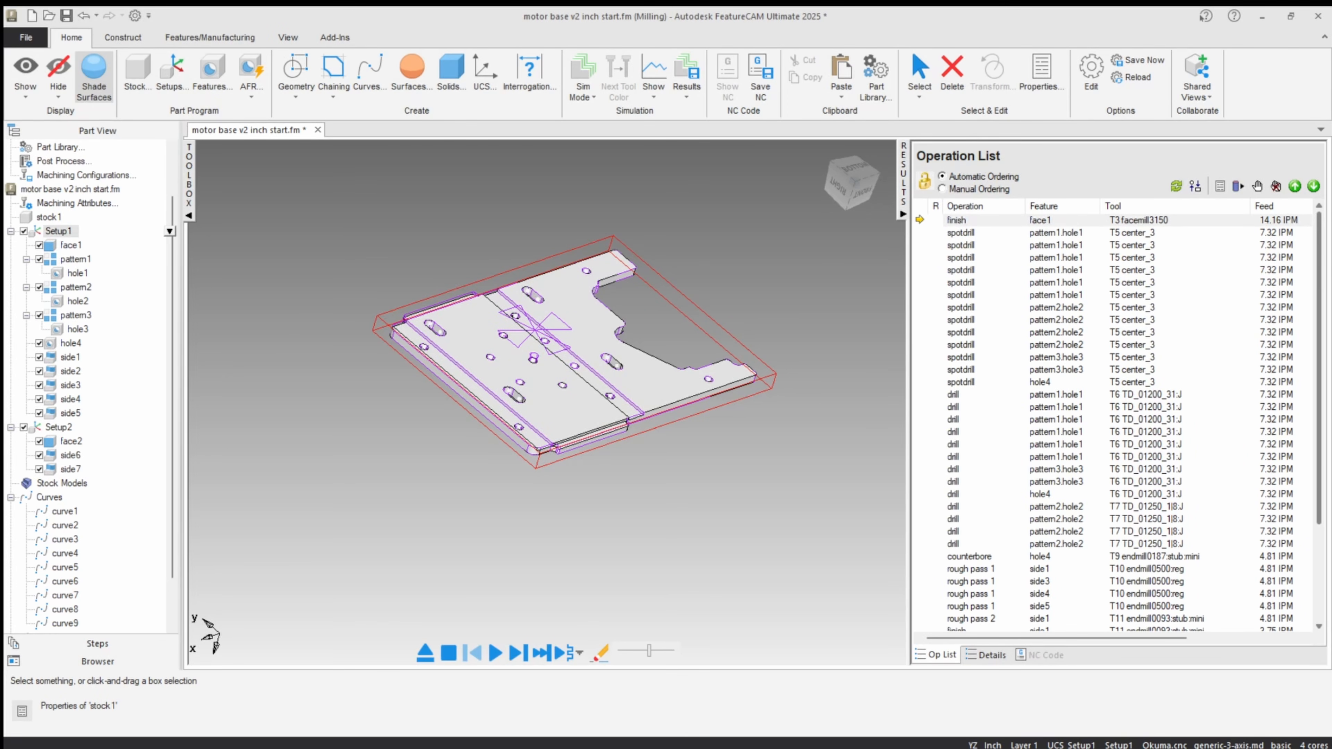
pyautogui.moveTo(1320, 265); pyautogui.dragTo(1321, 481)
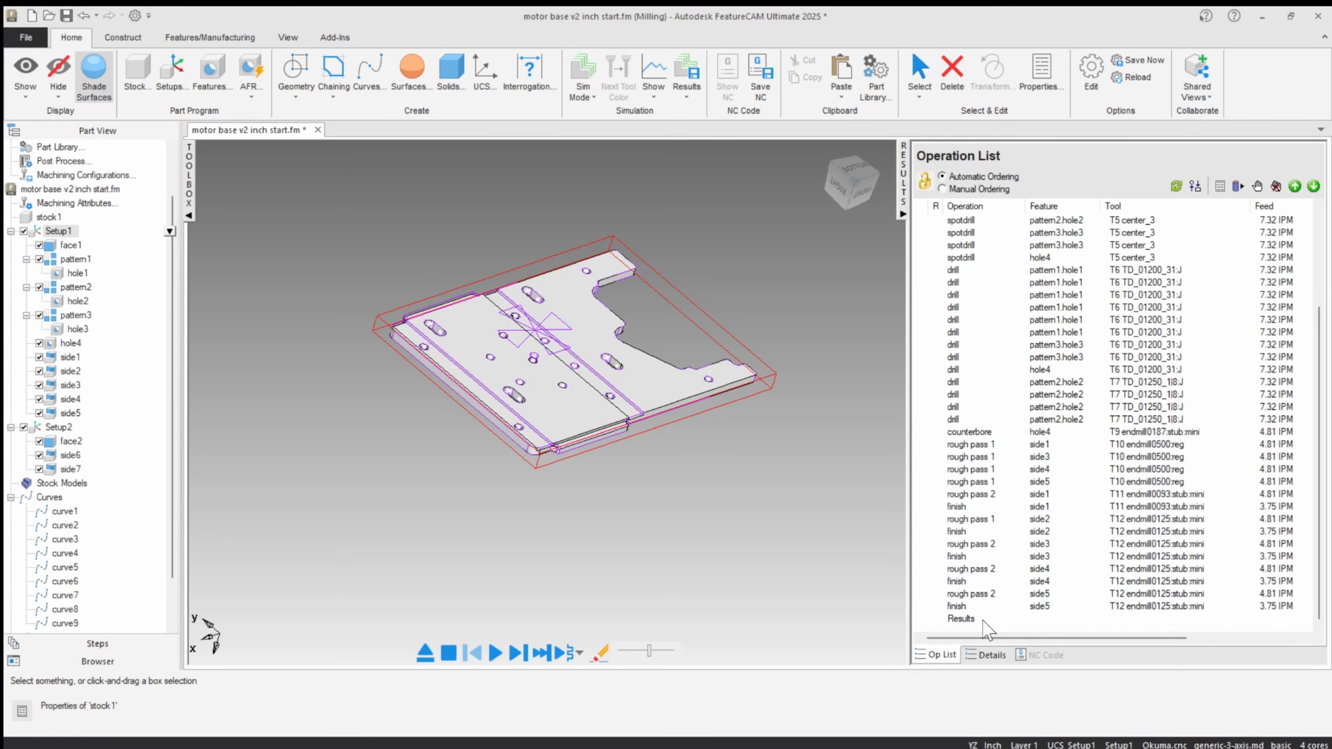
pyautogui.click(67, 429)
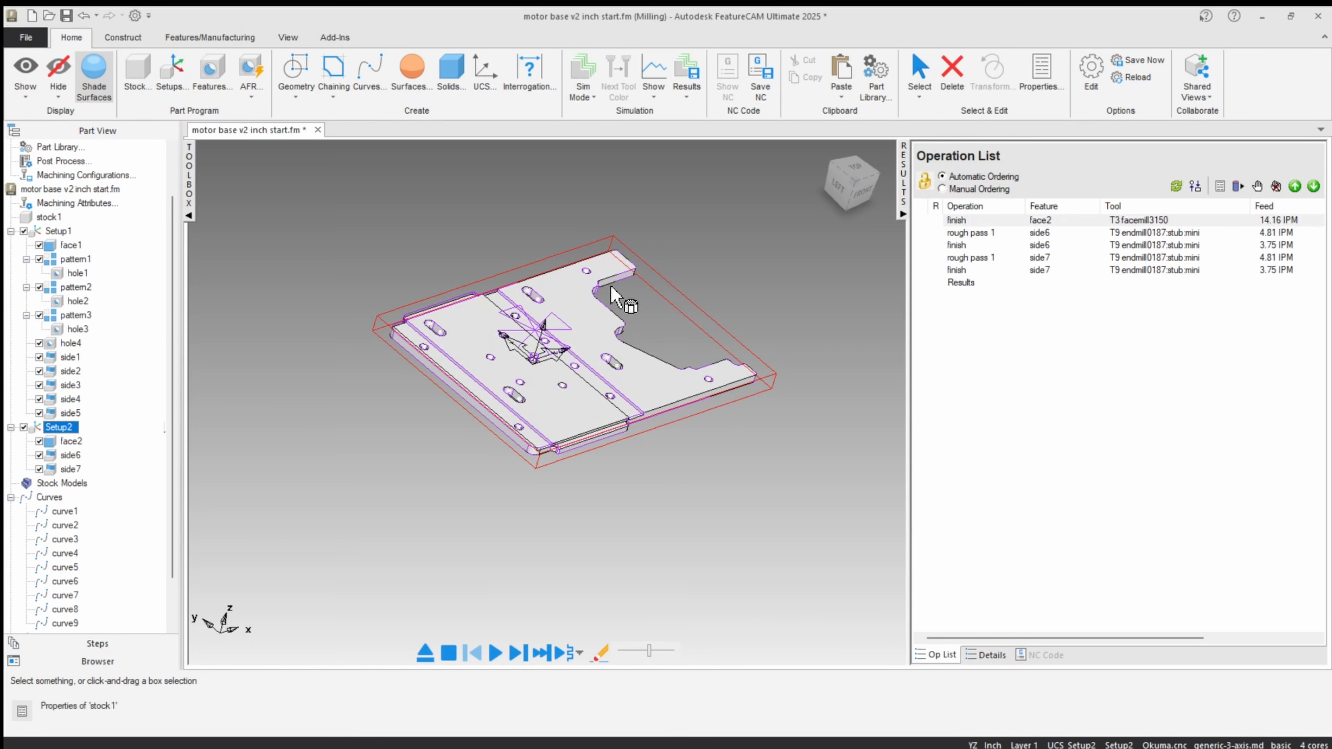
# Step: Enable generating a single program with a program stop between each setup in the indexing settings of stock1
pyautogui.doubleClick(55, 217)
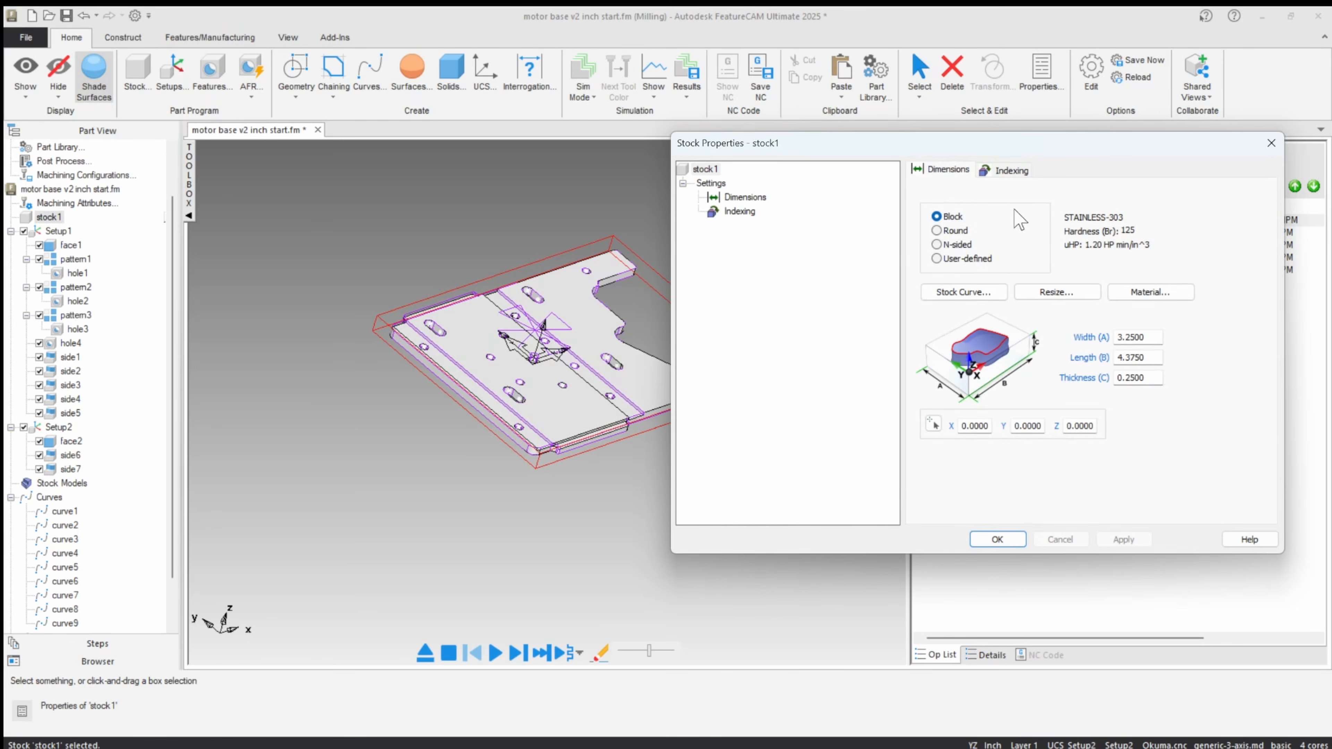
pyautogui.click(1014, 175)
pyautogui.click(936, 226)
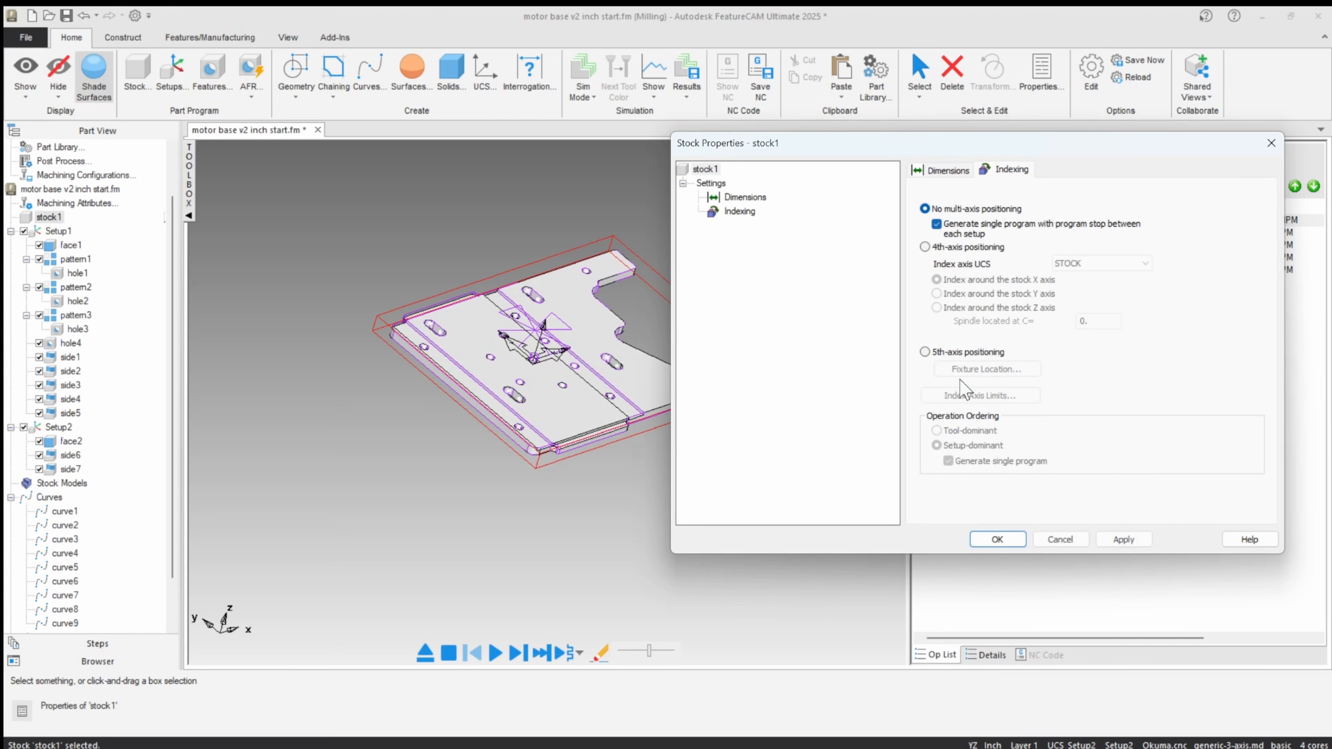
pyautogui.click(998, 539)
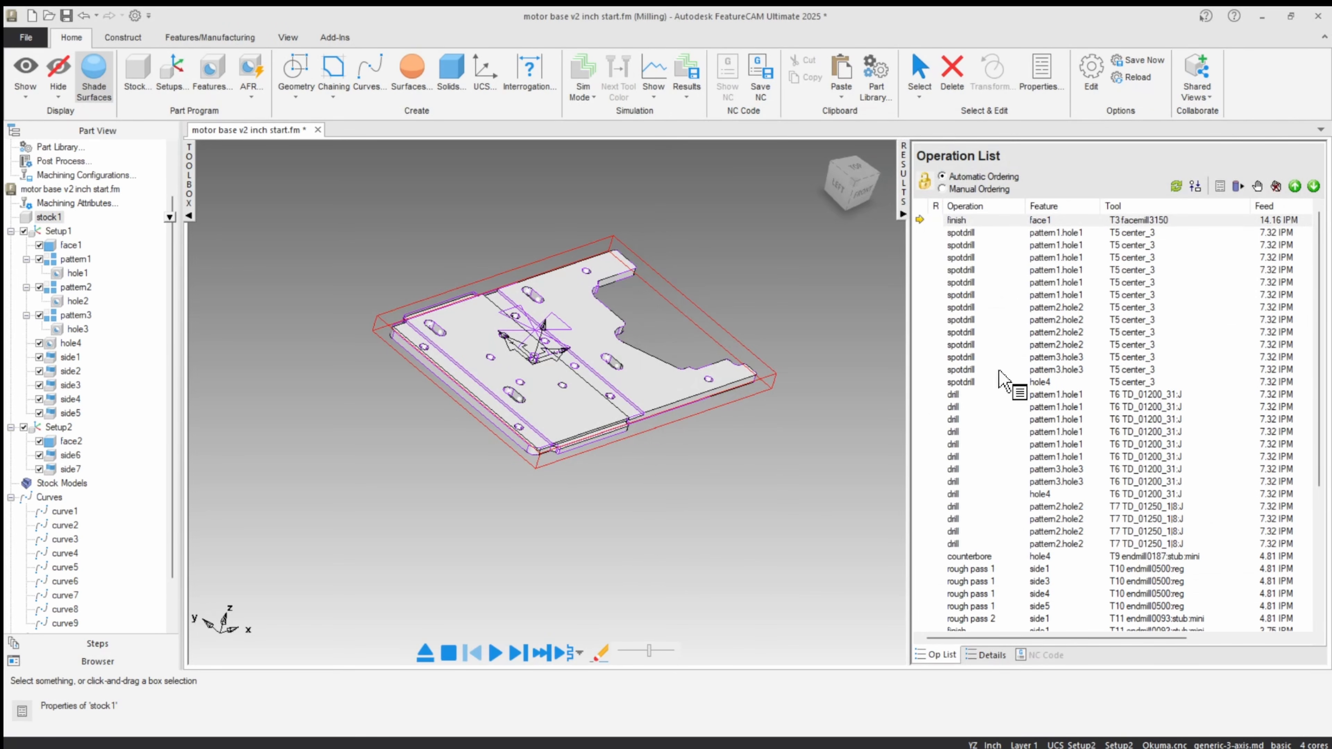
# Step: Activate Setup1, and set a simulation breakpoint at the face2 finish operation following the program stop
pyautogui.click(58, 231)
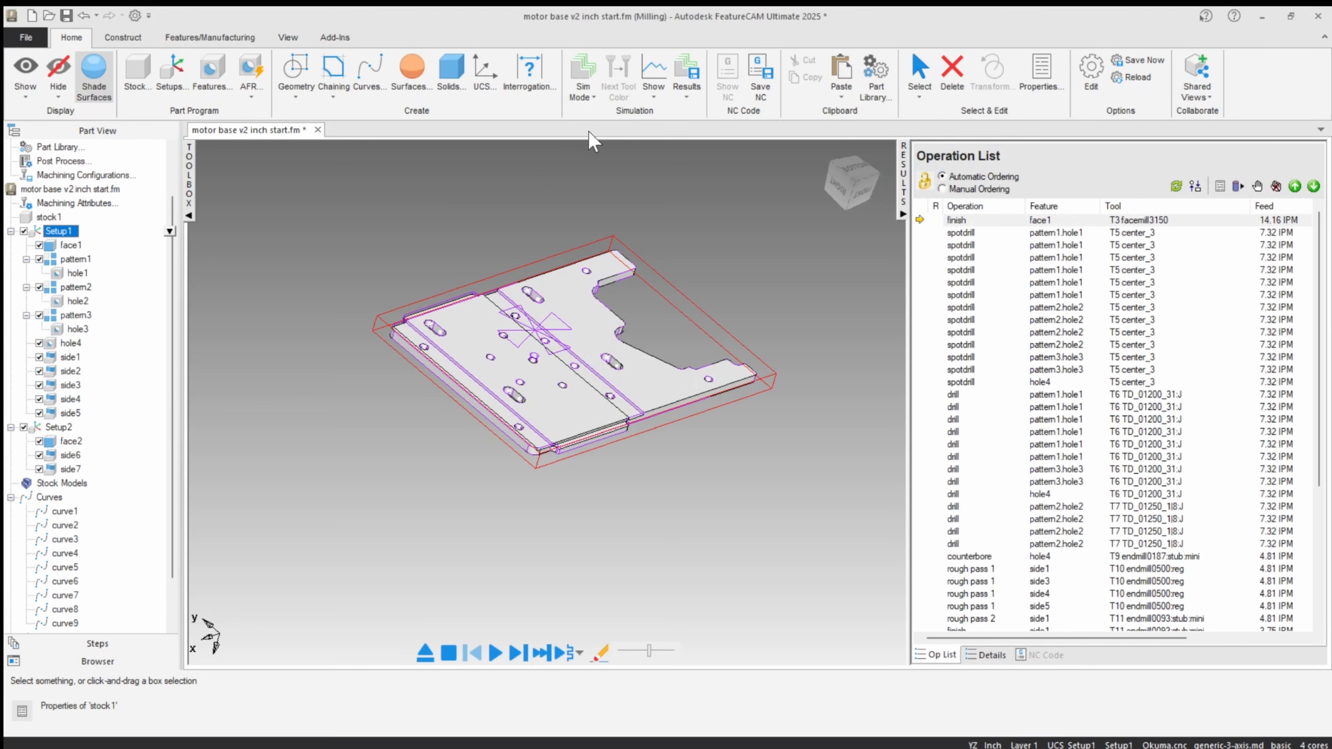
pyautogui.scroll(-5, 1019, 551)
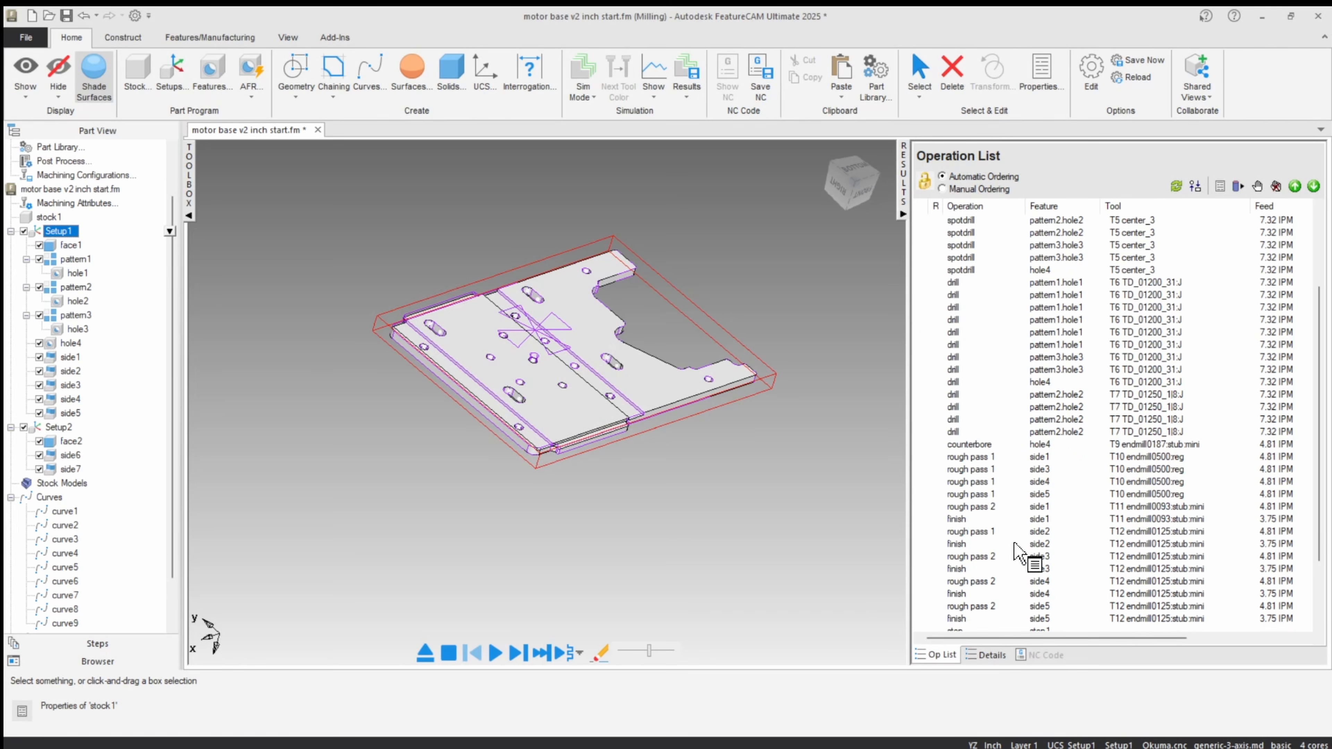
pyautogui.click(1125, 557)
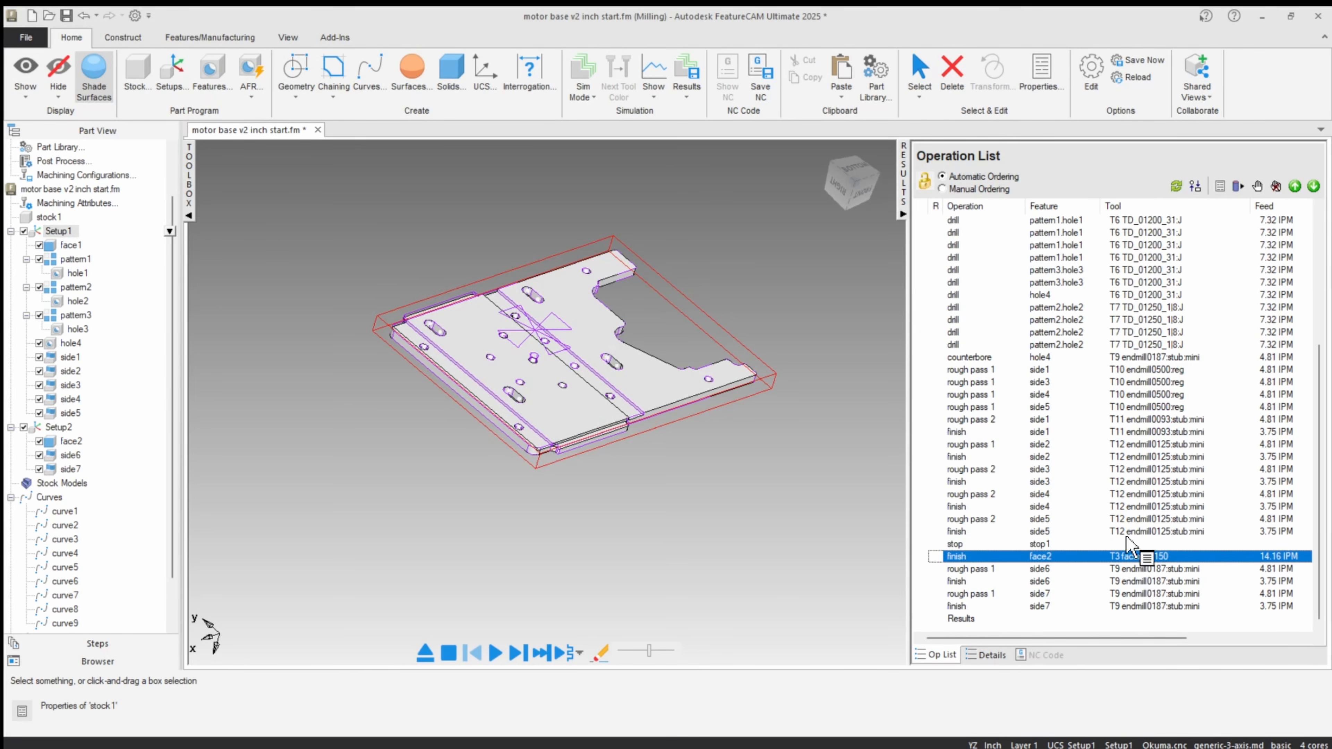
pyautogui.moveTo(993, 541)
pyautogui.mouseDown()
pyautogui.moveTo(979, 449)
pyautogui.moveTo(961, 550)
pyautogui.moveTo(986, 555)
pyautogui.mouseUp()
# Step: Simulate the machining up to the face2 breakpoint, restarting the run once, and inspect the uncut bottom side of the stock
pyautogui.click(496, 653)
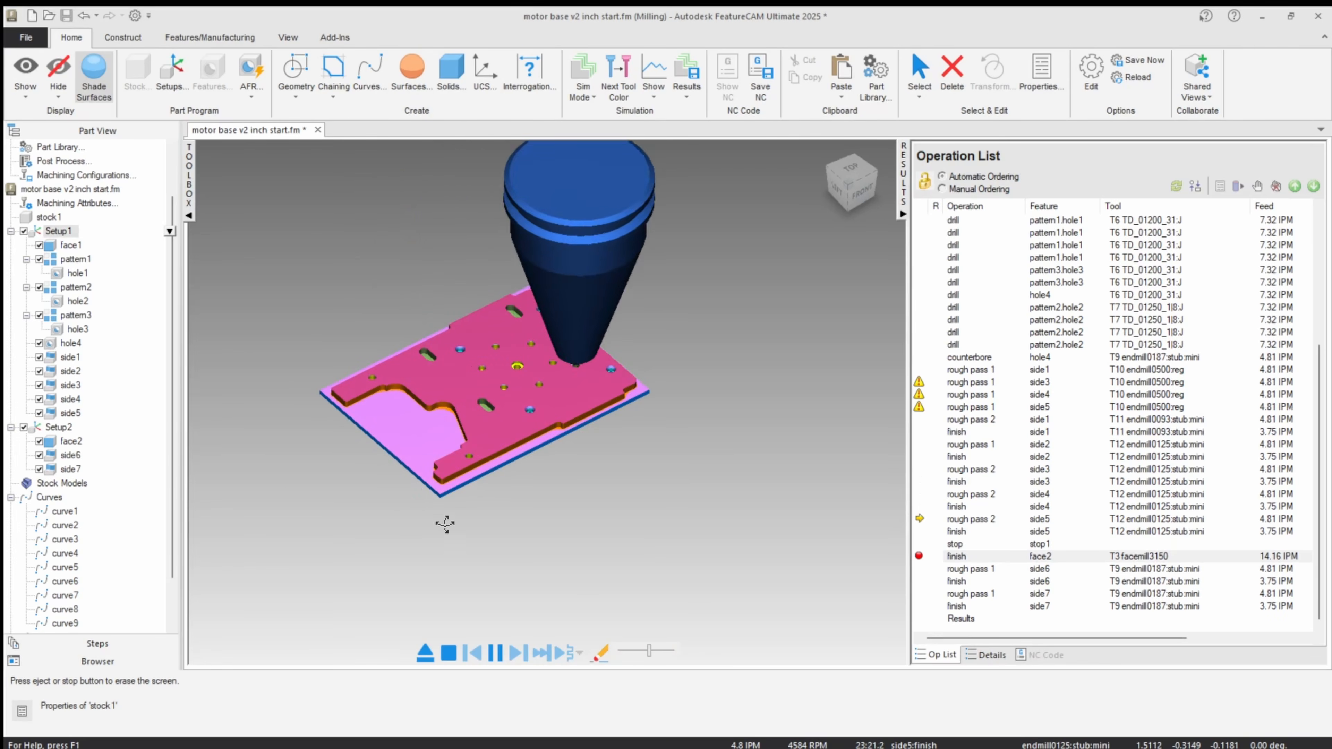
pyautogui.click(424, 653)
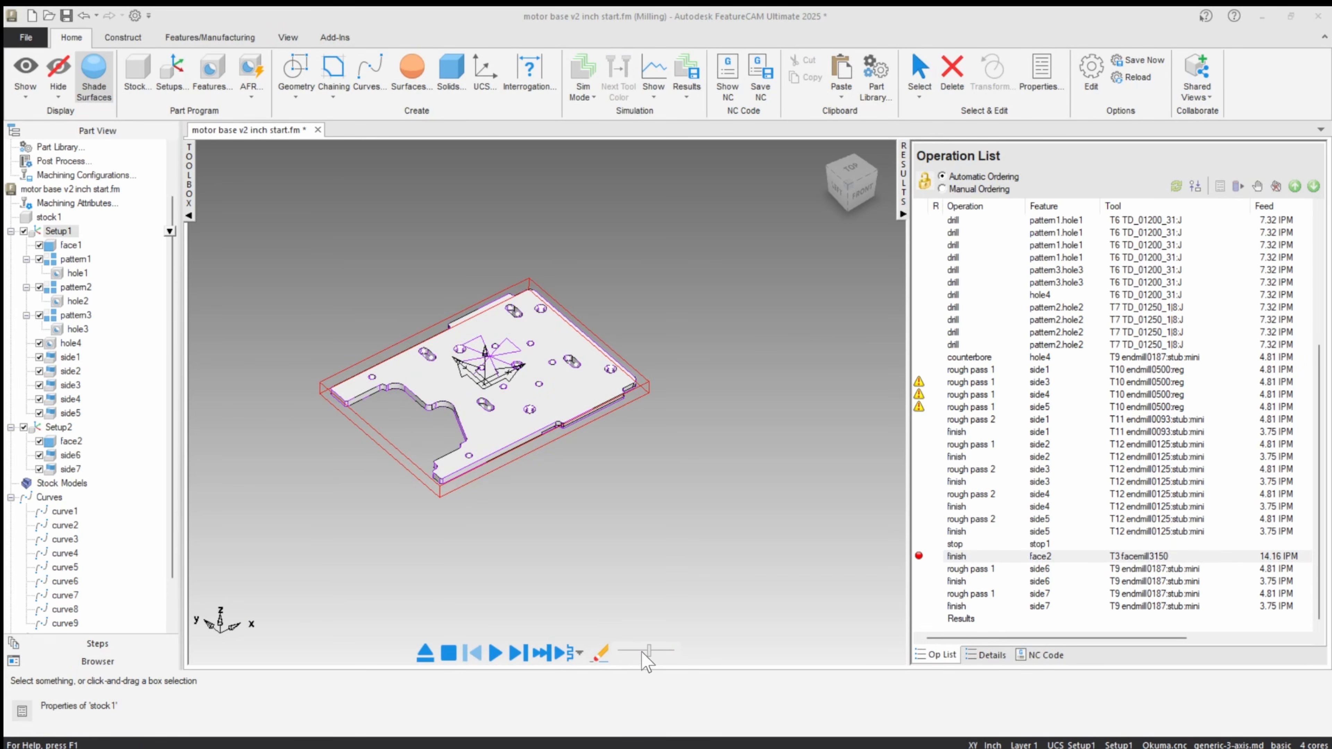
pyautogui.click(496, 653)
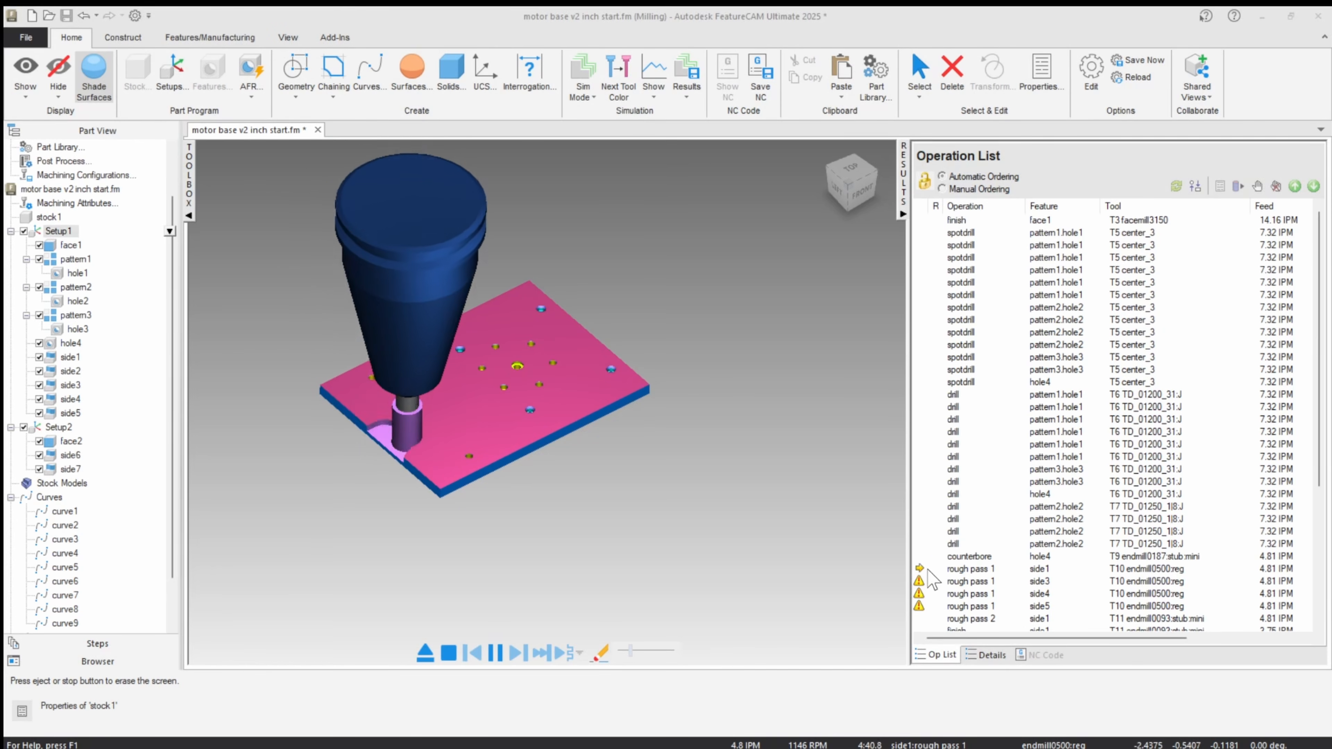
pyautogui.moveTo(925, 581)
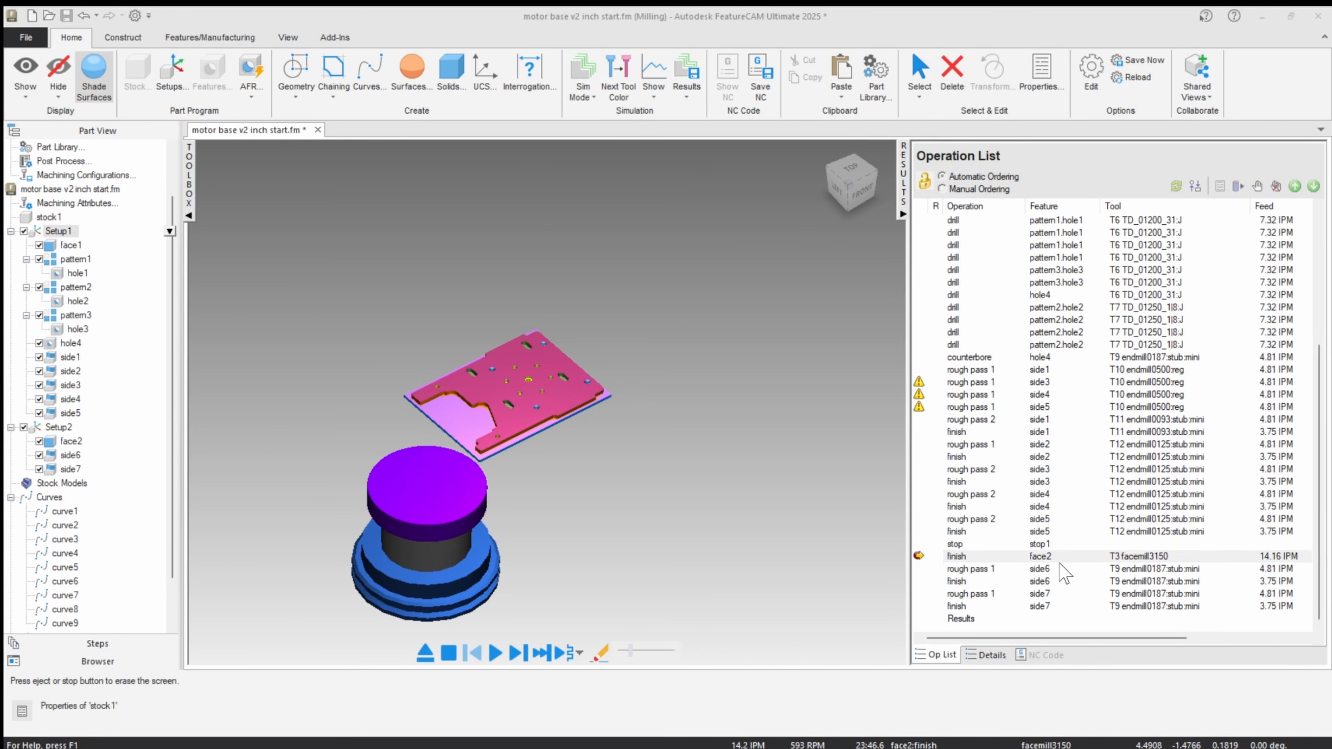
pyautogui.moveTo(386, 499); pyautogui.dragTo(549, 116)
pyautogui.moveTo(444, 374); pyautogui.dragTo(408, 361)
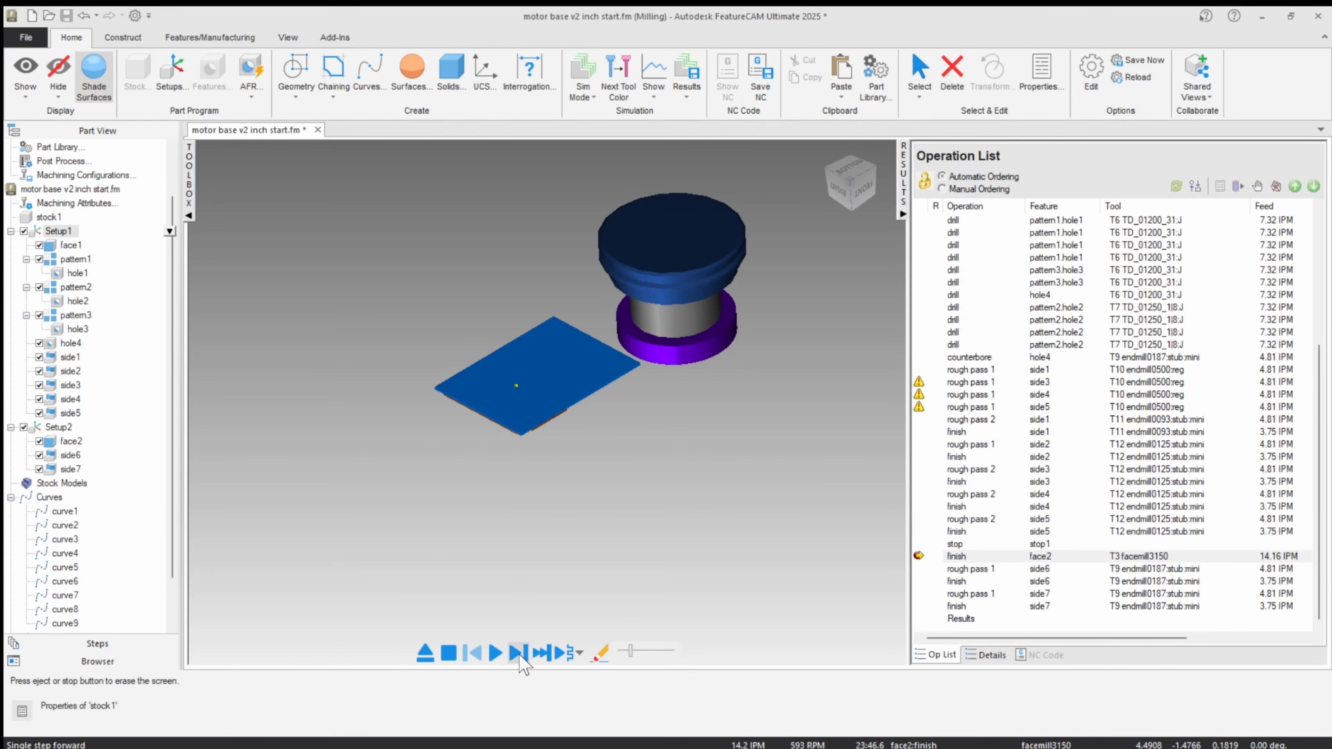
# Step: Resume the simulation from the face2 breakpoint to the end and inspect both sides of the machined plate
pyautogui.click(495, 654)
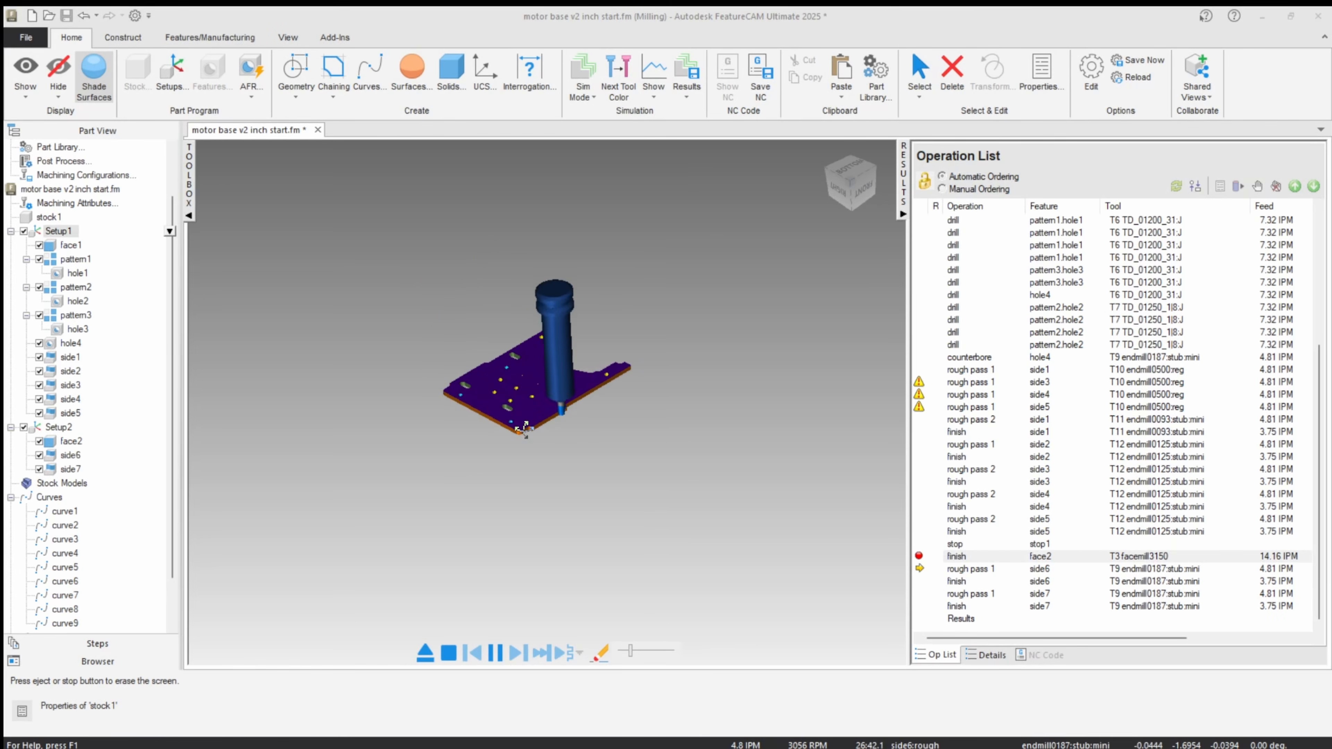
pyautogui.scroll(5, 484, 357)
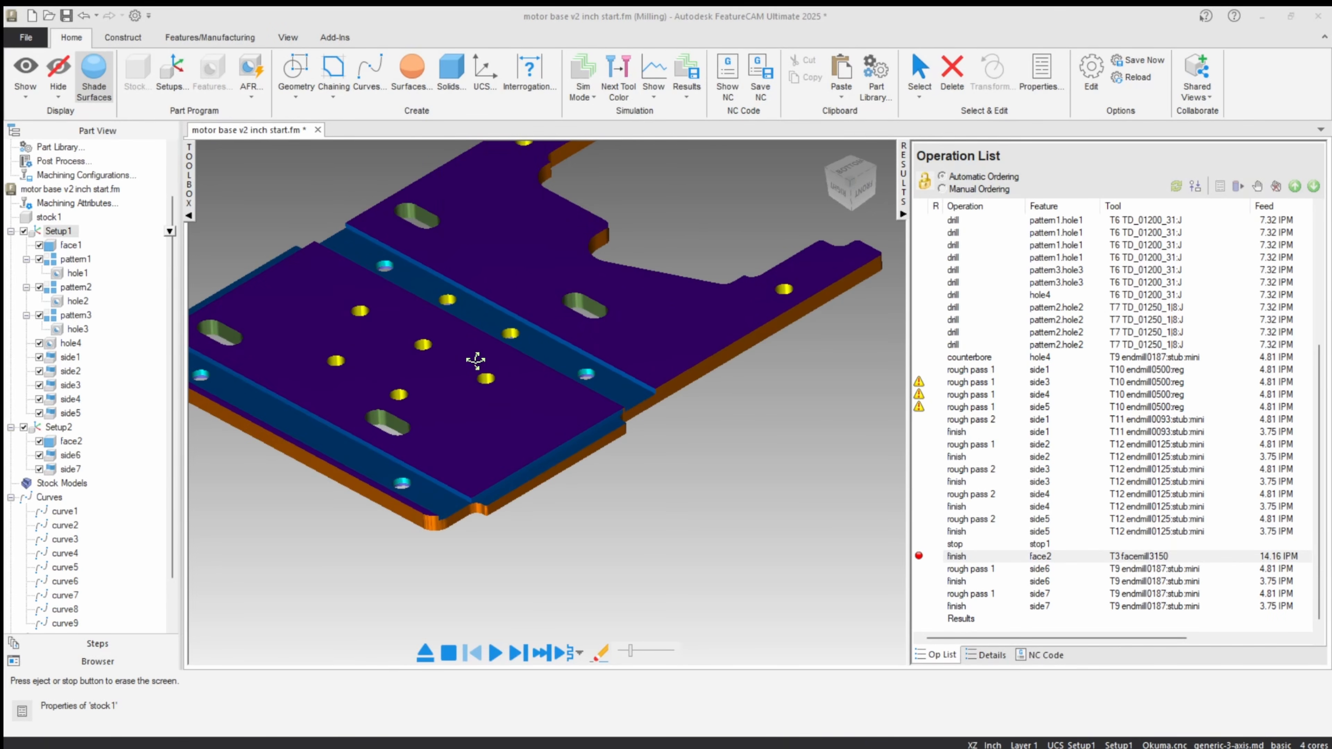
pyautogui.scroll(-5, 504, 370)
pyautogui.moveTo(468, 579); pyautogui.dragTo(639, 186, button='middle')
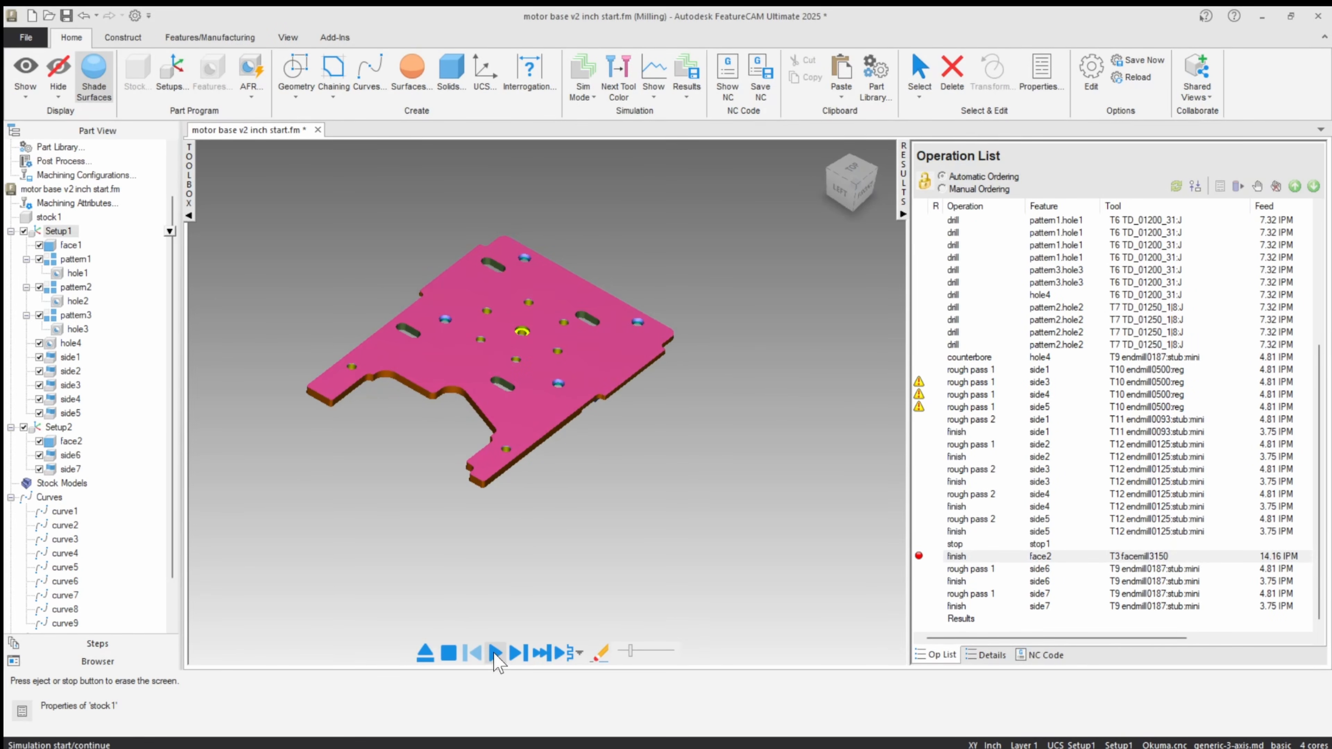
# Step: Simulate both setups again, viewing the stock's bottom at the face2 breakpoint, and continue through the side6 and side7 operations
pyautogui.click(72, 232)
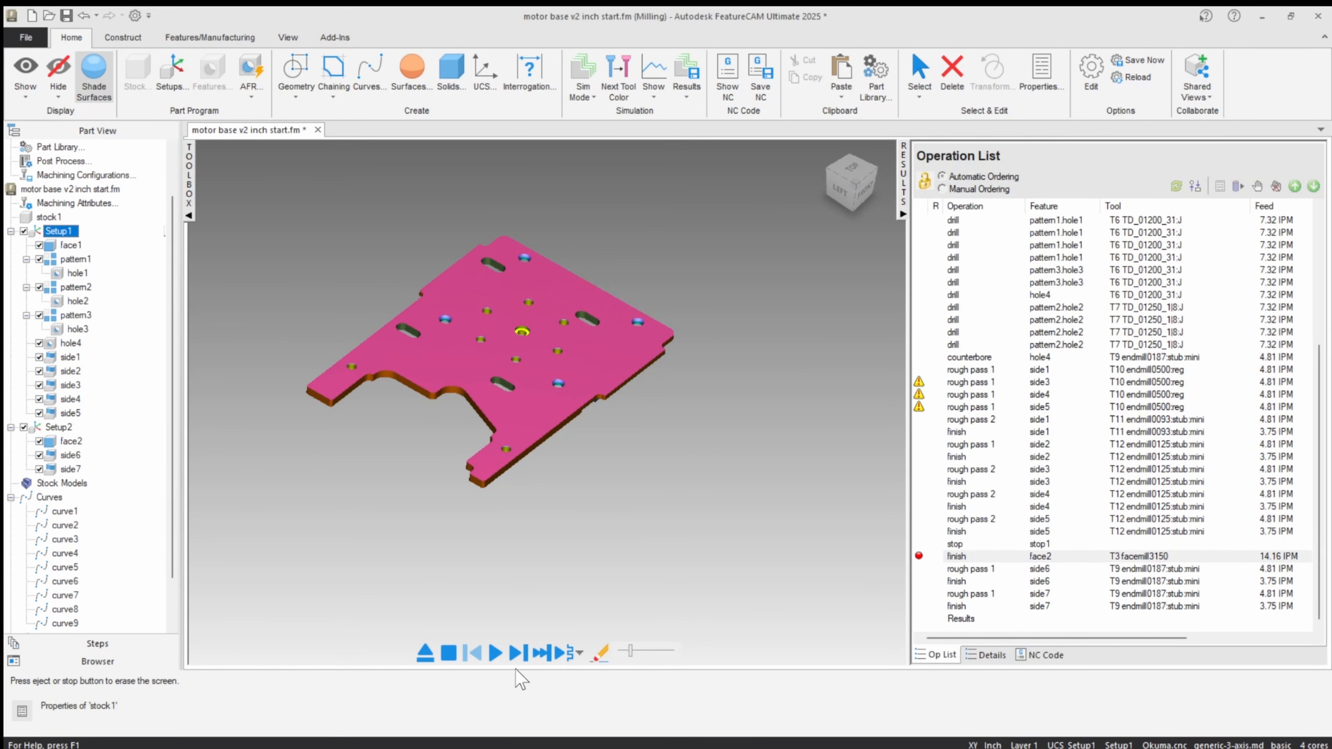
pyautogui.click(495, 652)
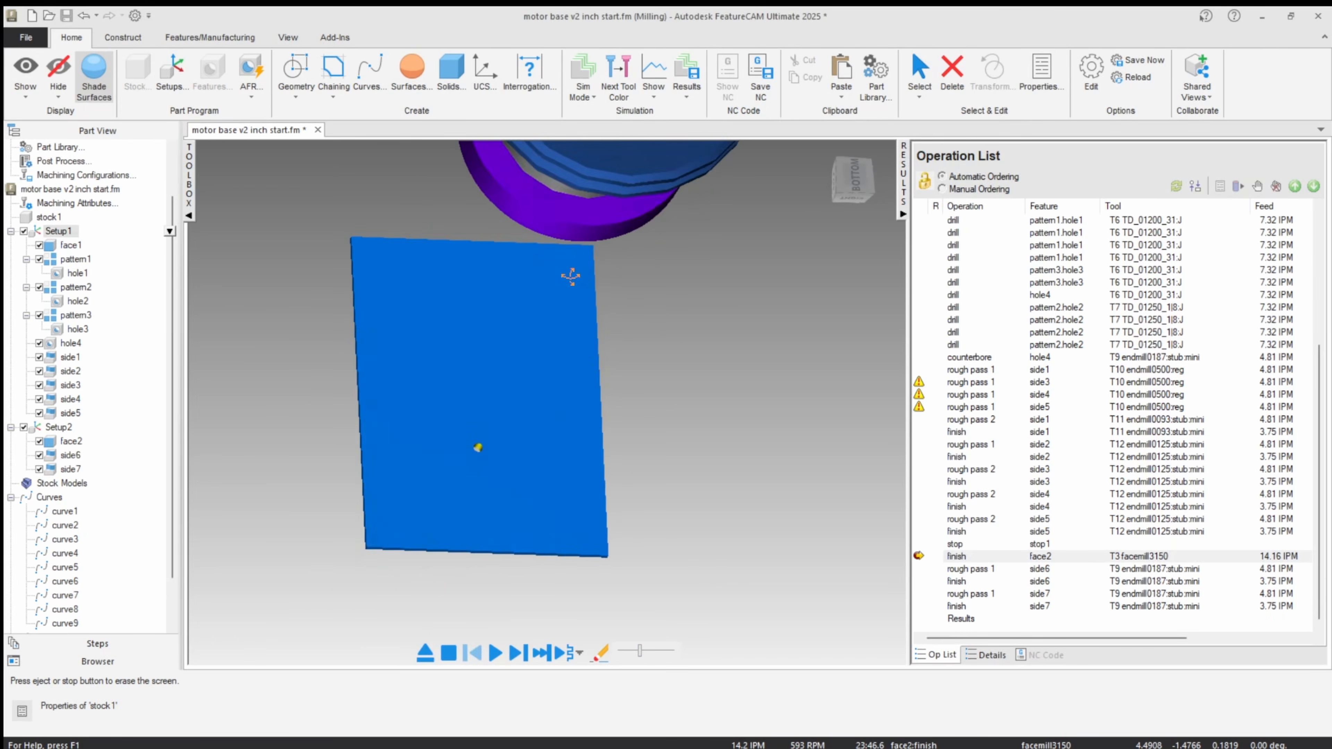
pyautogui.moveTo(571, 276); pyautogui.dragTo(426, 274, button='middle')
pyautogui.click(495, 653)
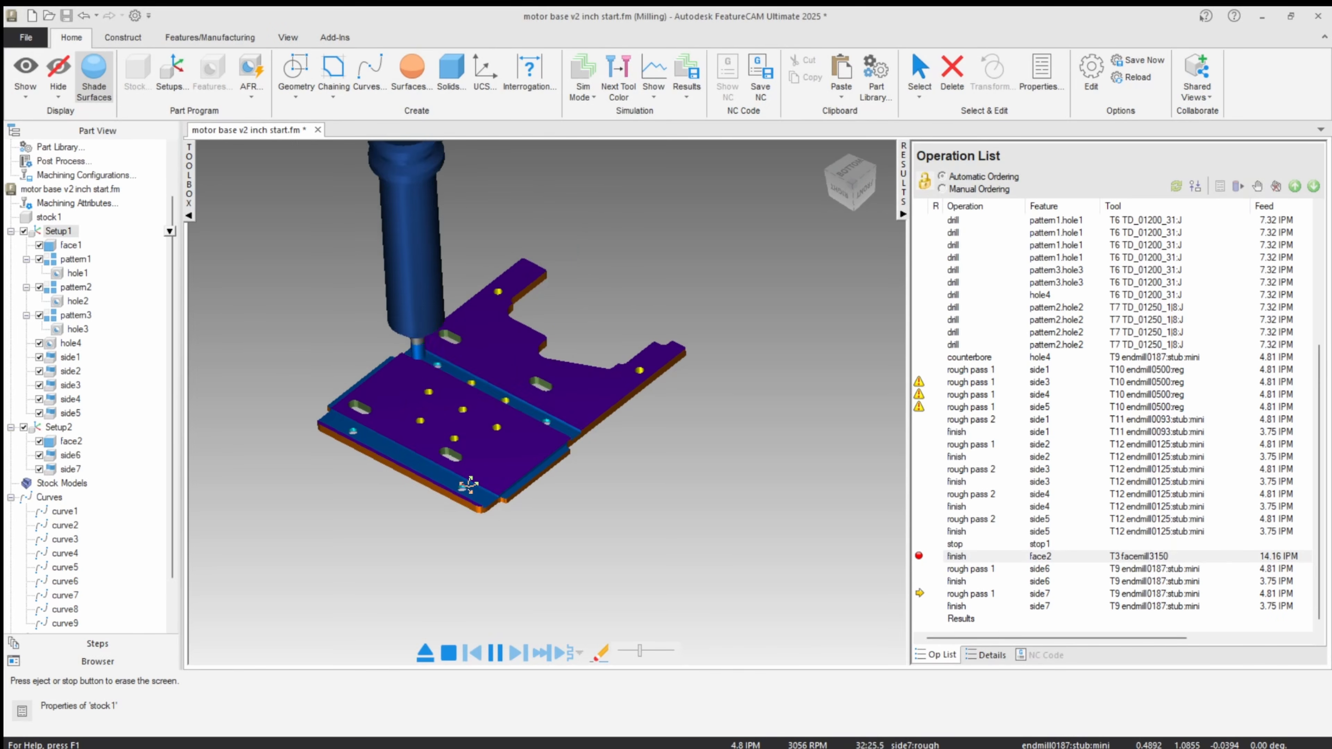
pyautogui.moveTo(469, 485); pyautogui.dragTo(464, 426, button='middle')
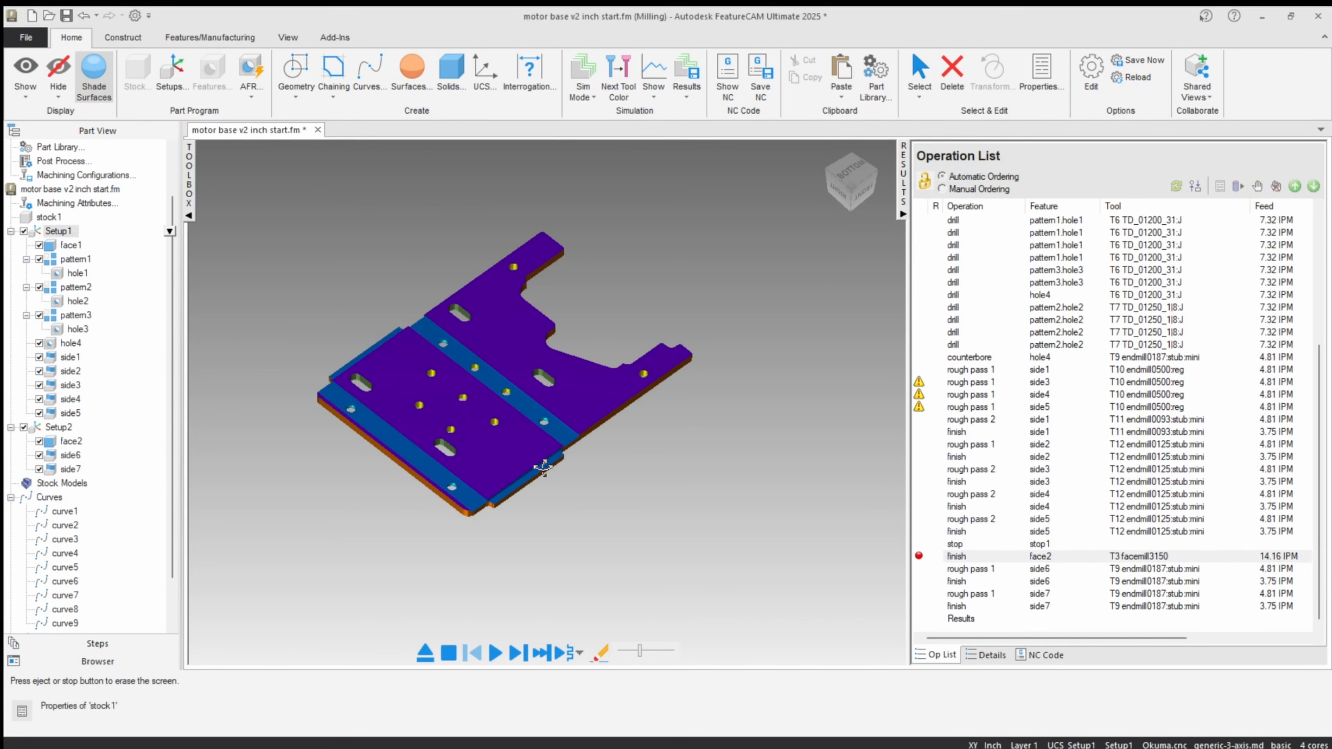
# Step: Show the NC code and highlight a "MOVE PART FOR NEXT SETUP AND RESTART" line among the Setup2 side operations
pyautogui.click(1042, 655)
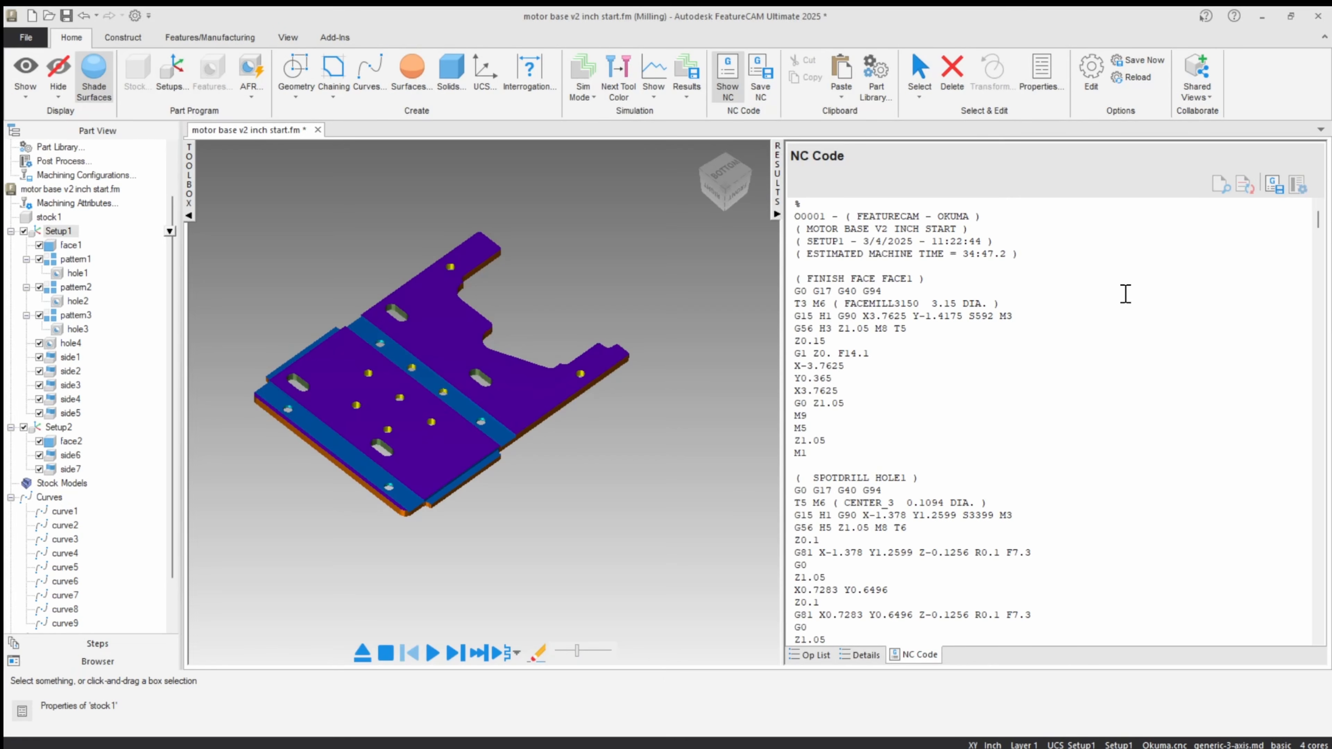
pyautogui.moveTo(1318, 223); pyautogui.dragTo(1320, 619)
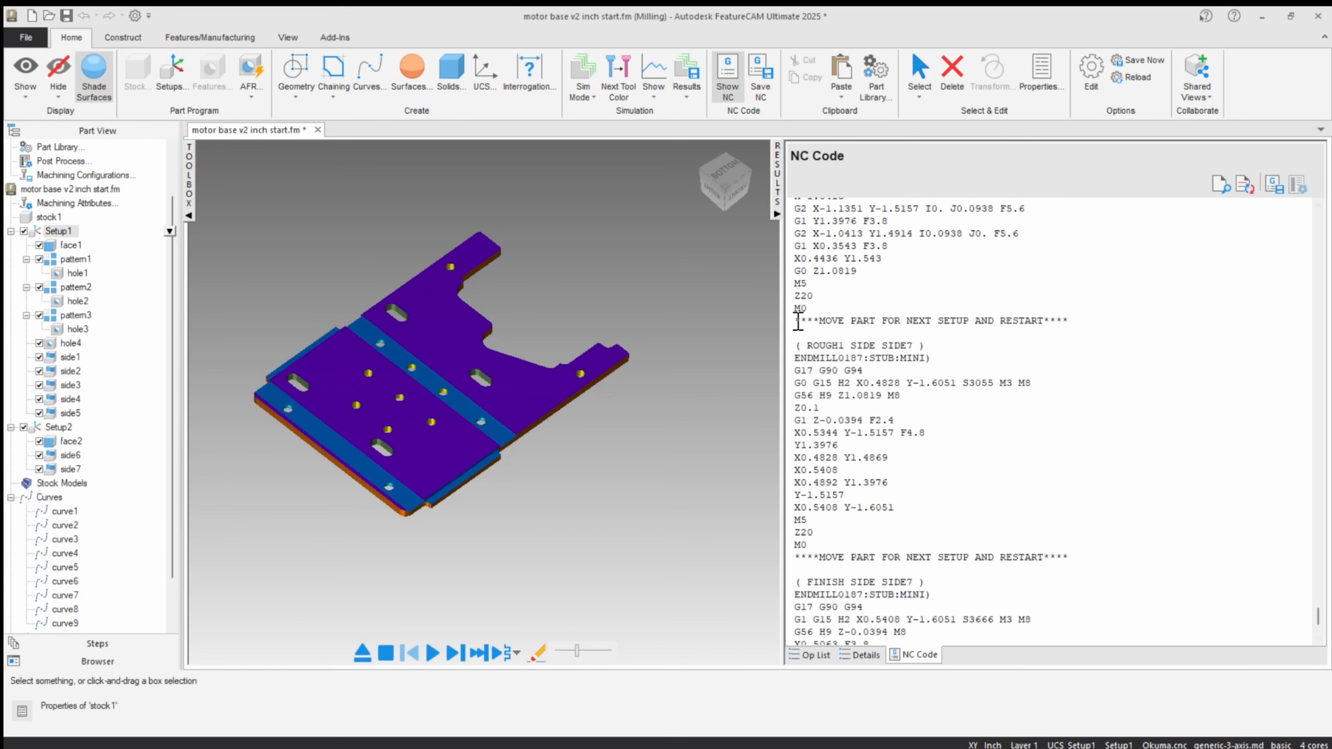
pyautogui.moveTo(797, 310); pyautogui.dragTo(1069, 321)
pyautogui.scroll(7, 1059, 326)
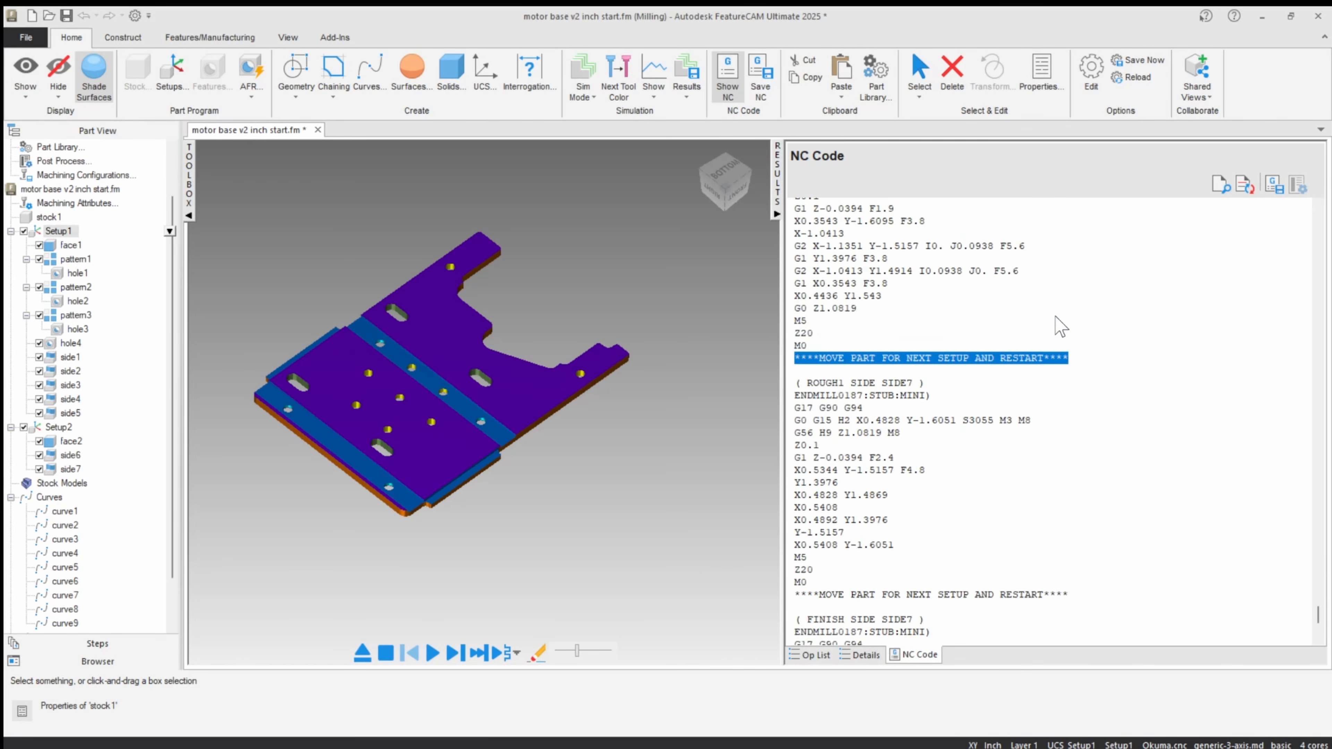
pyautogui.scroll(1, 1059, 326)
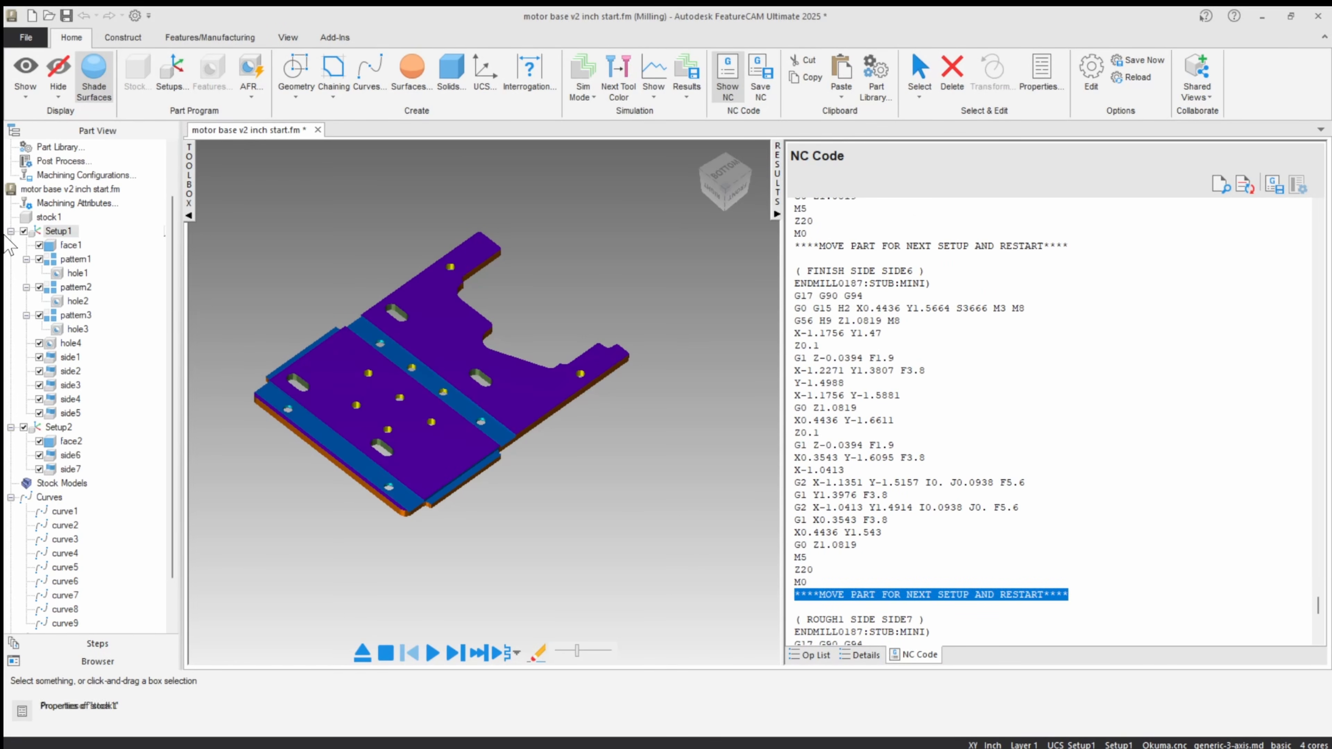
# Step: Review the single-program option with program stops in stock1's indexing settings, and close the stock properties
pyautogui.doubleClick(47, 218)
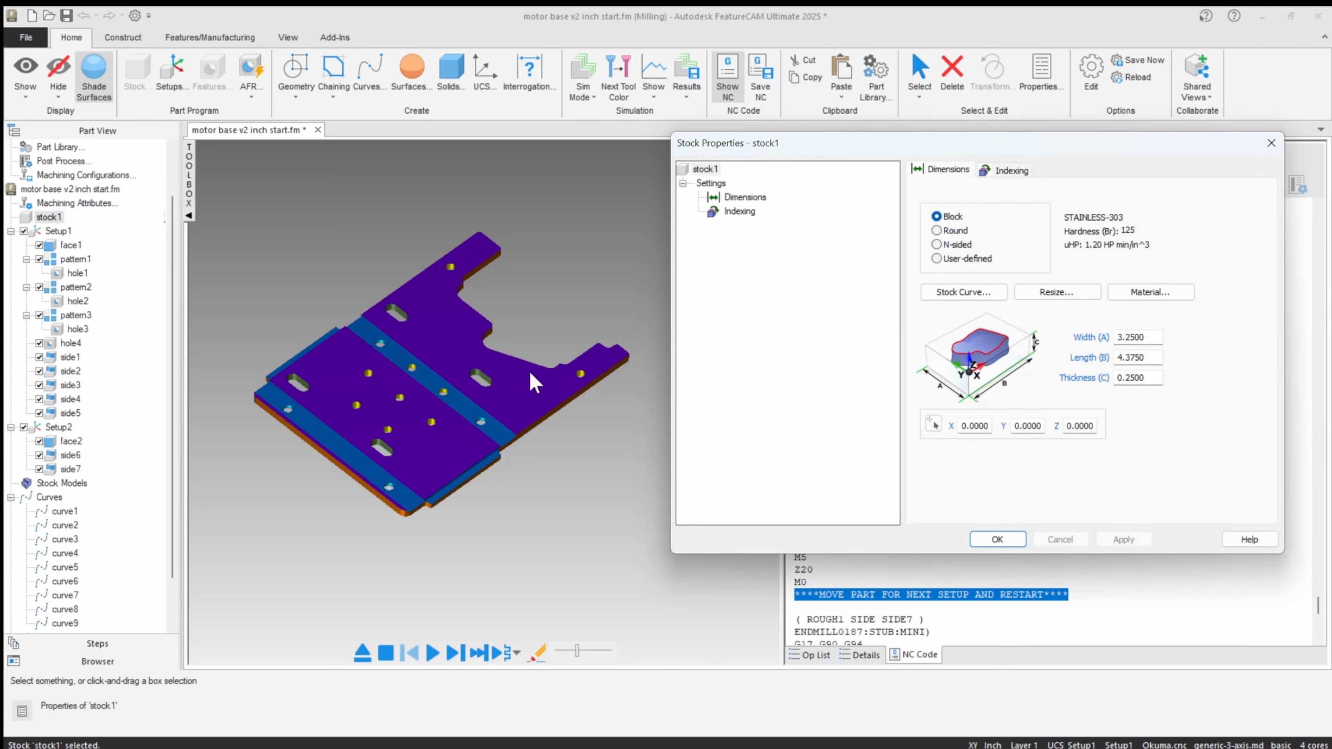
pyautogui.click(1011, 171)
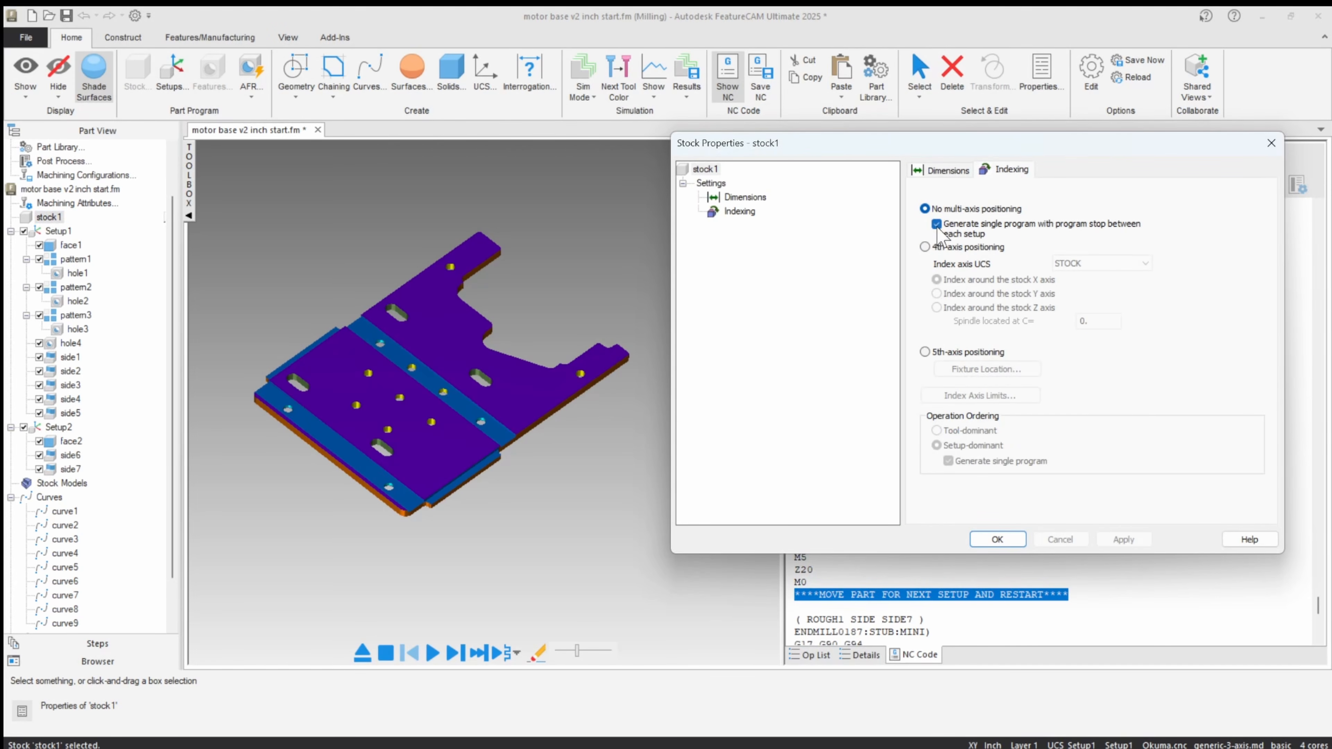
pyautogui.click(999, 540)
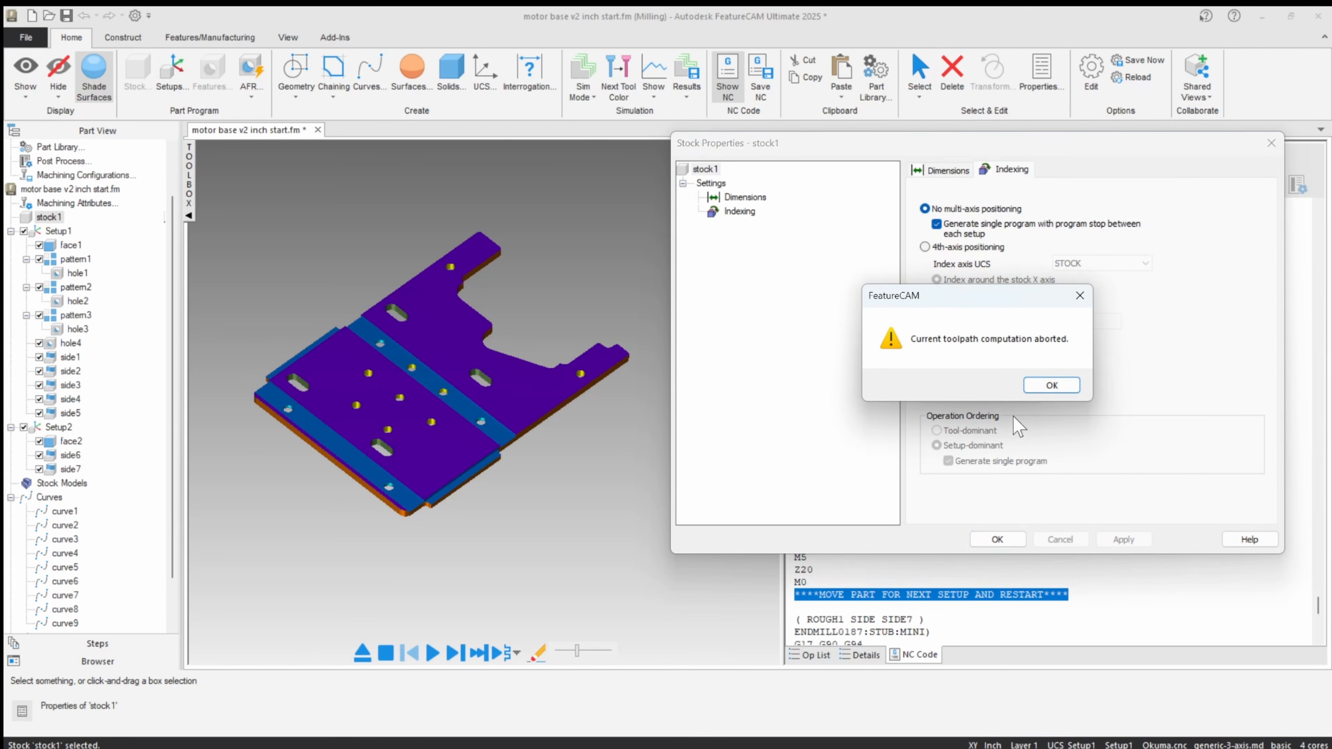
pyautogui.click(1050, 386)
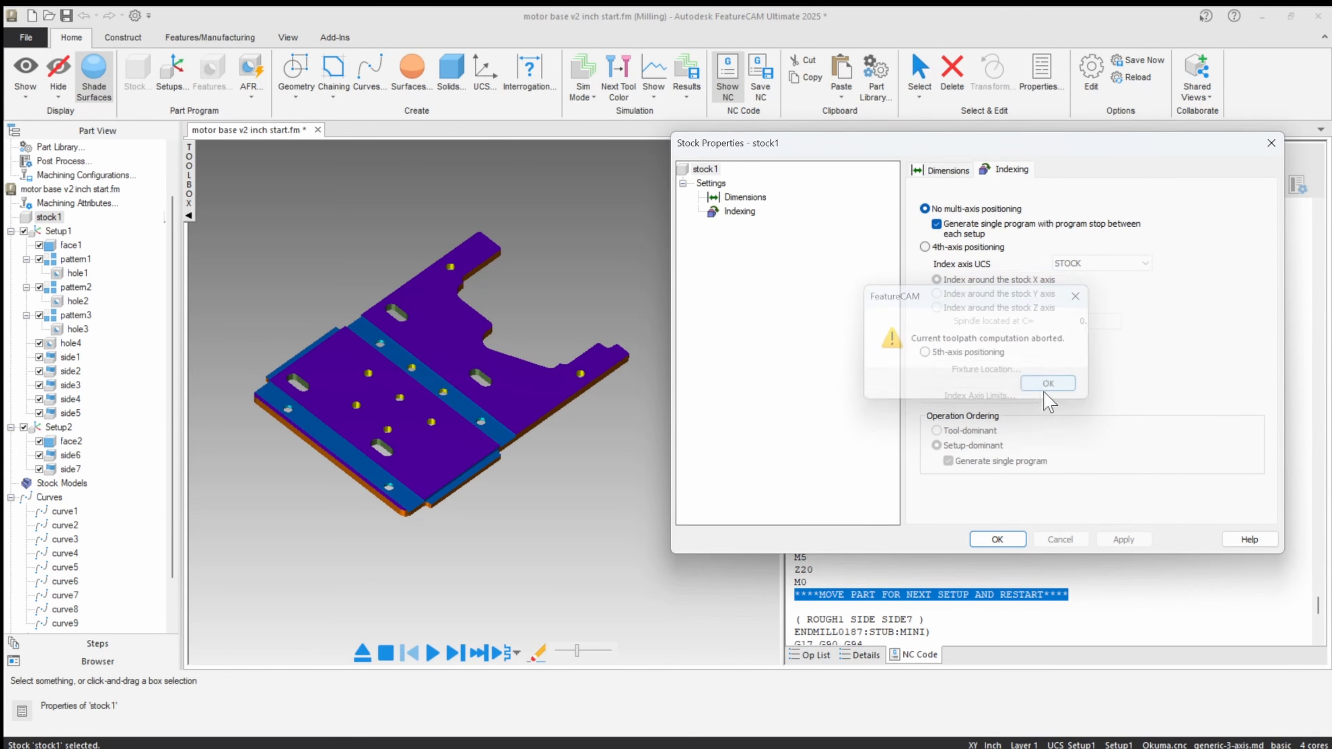
pyautogui.click(1271, 142)
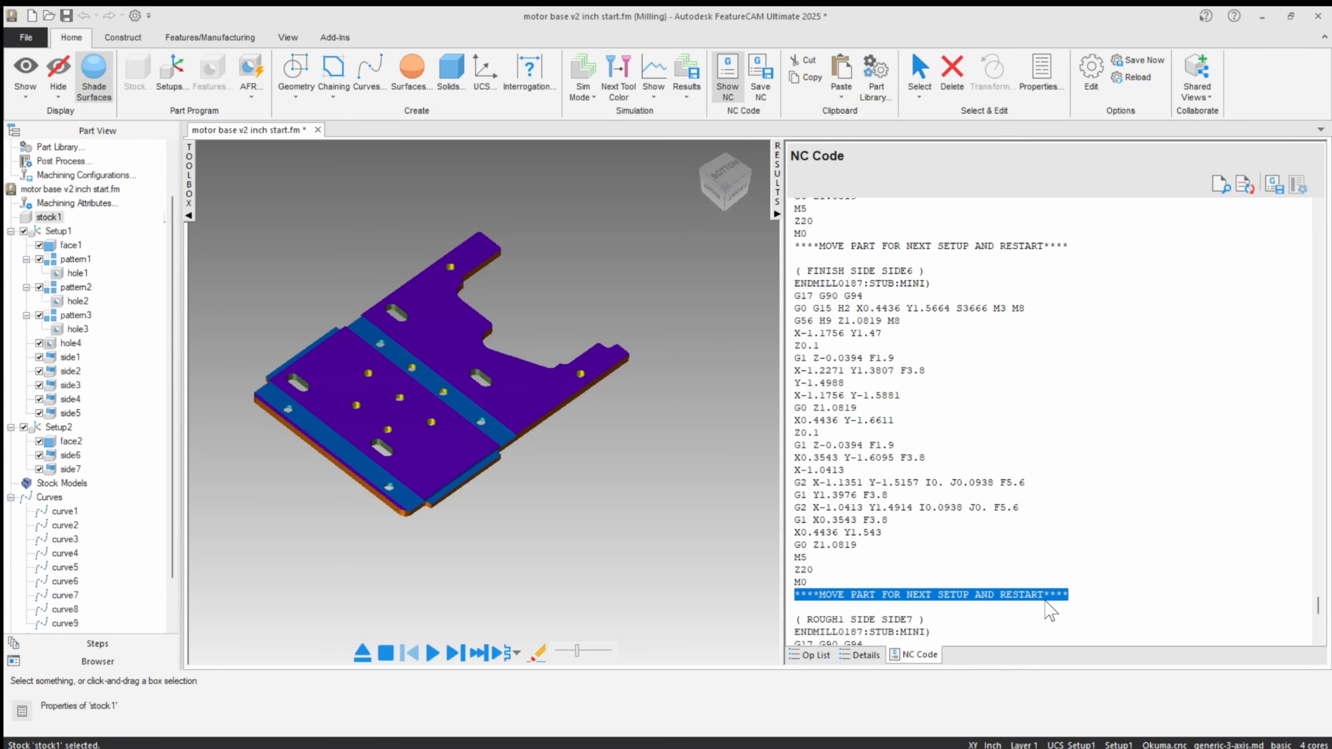
# Step: Clear the simulation, return to the operation list and widen it to show the Speed and Depth columns
pyautogui.scroll(-2, 703, 463)
pyautogui.moveTo(599, 436); pyautogui.dragTo(584, 433, button='middle')
pyautogui.click(362, 655)
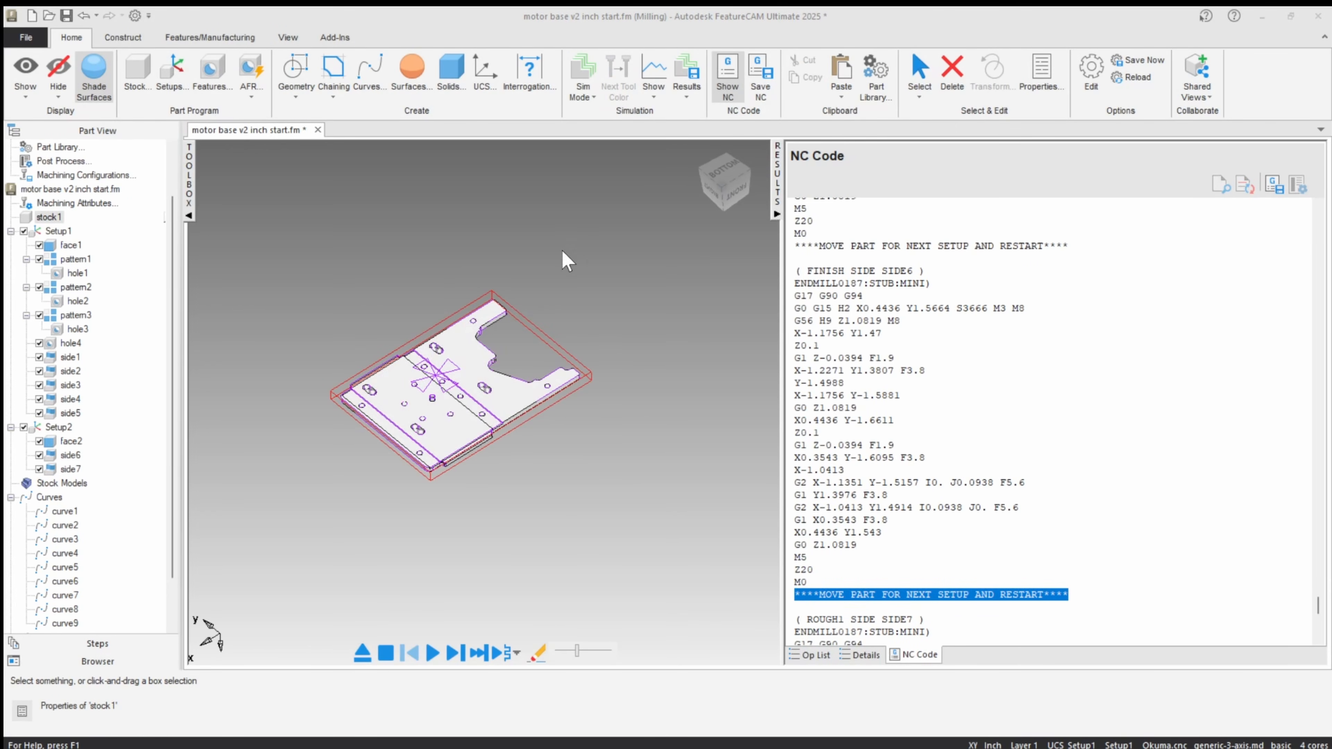
pyautogui.click(809, 654)
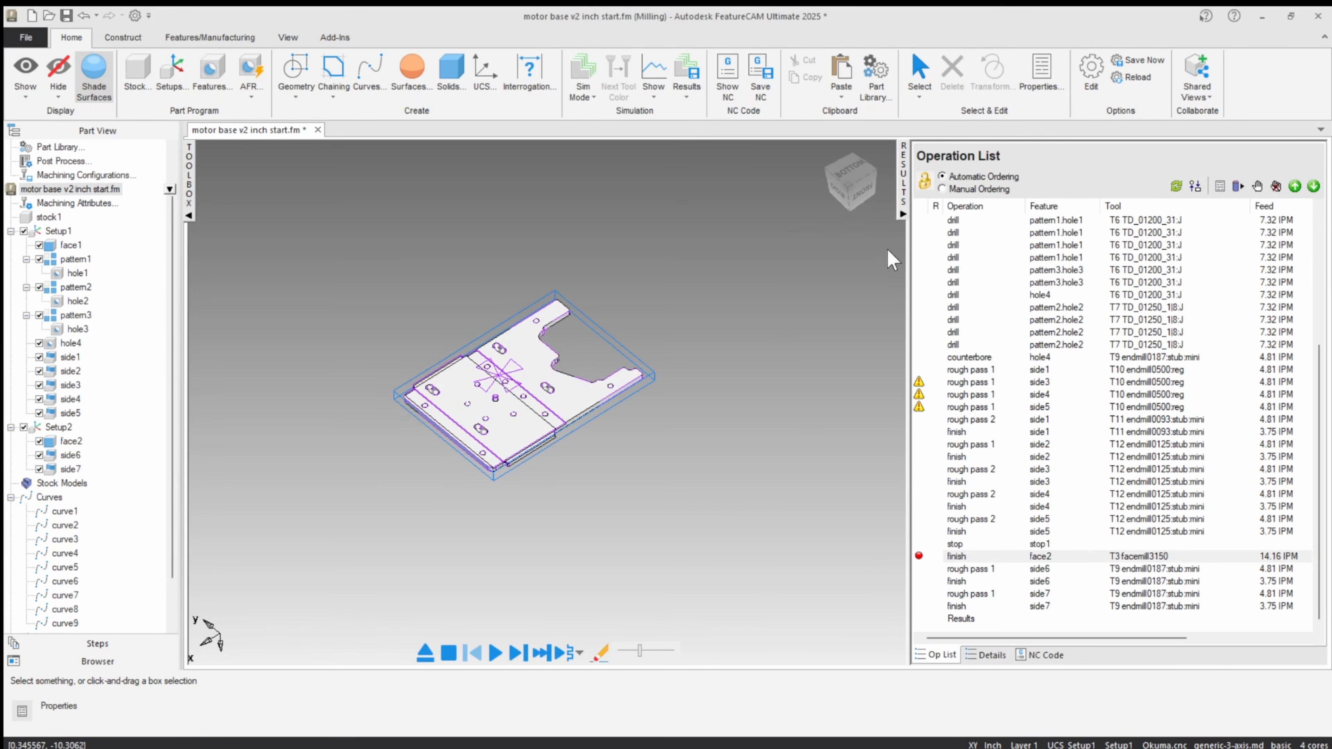
pyautogui.moveTo(906, 243); pyautogui.dragTo(683, 273)
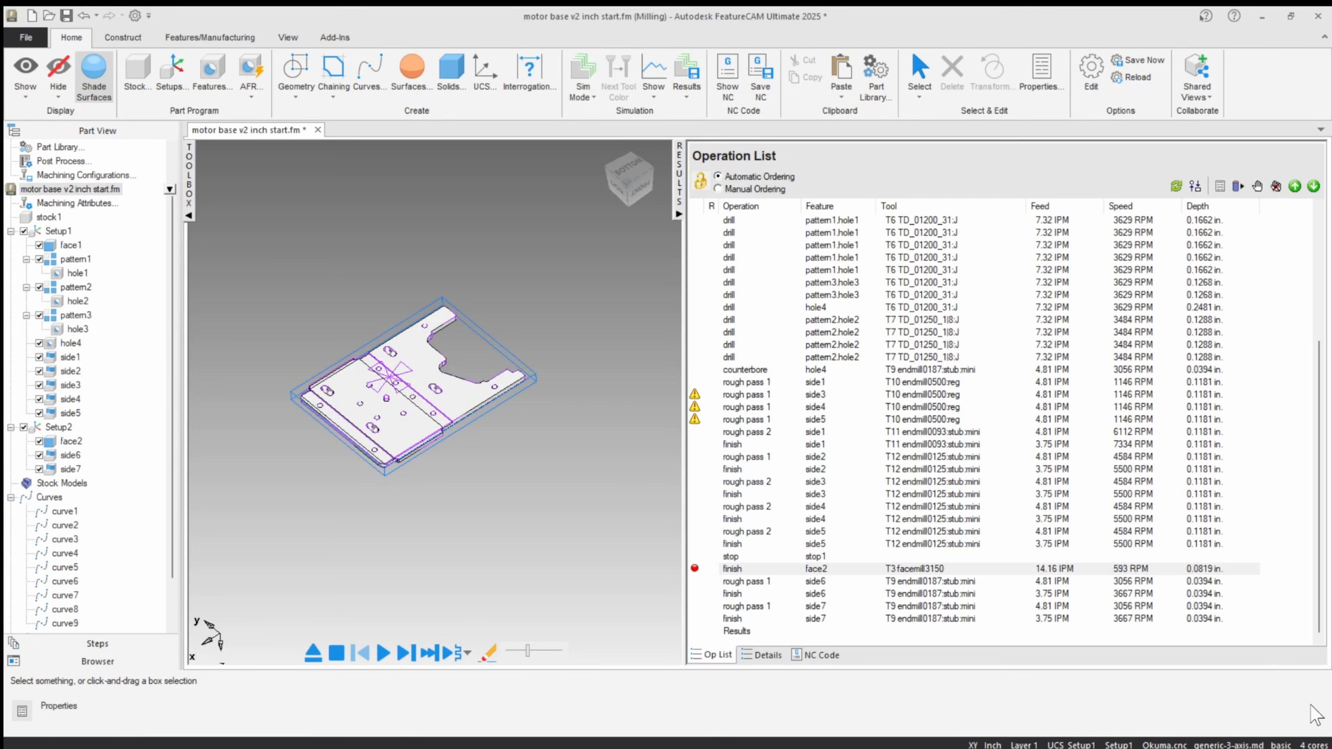
# Step: Review the available tool cribs and the Okuma.cnc post processor selection, keeping the current choices
pyautogui.click(1285, 744)
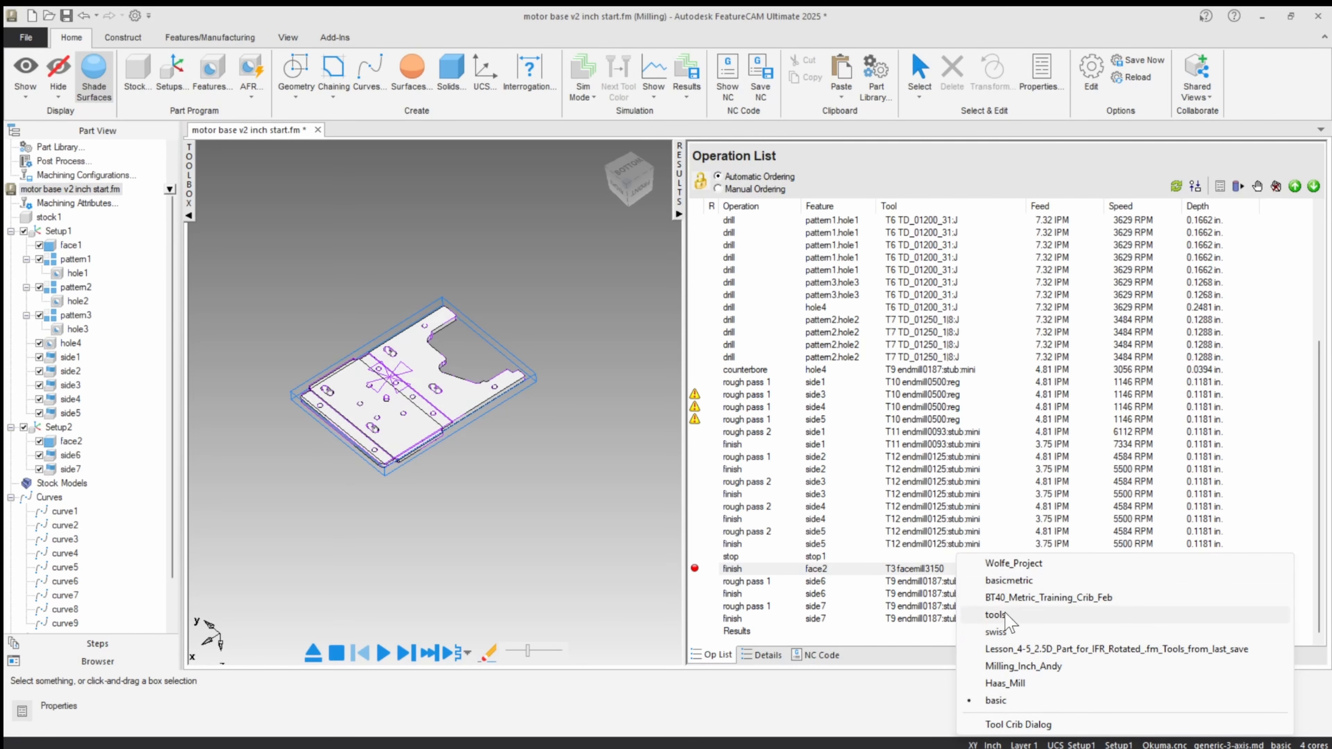
pyautogui.click(521, 469)
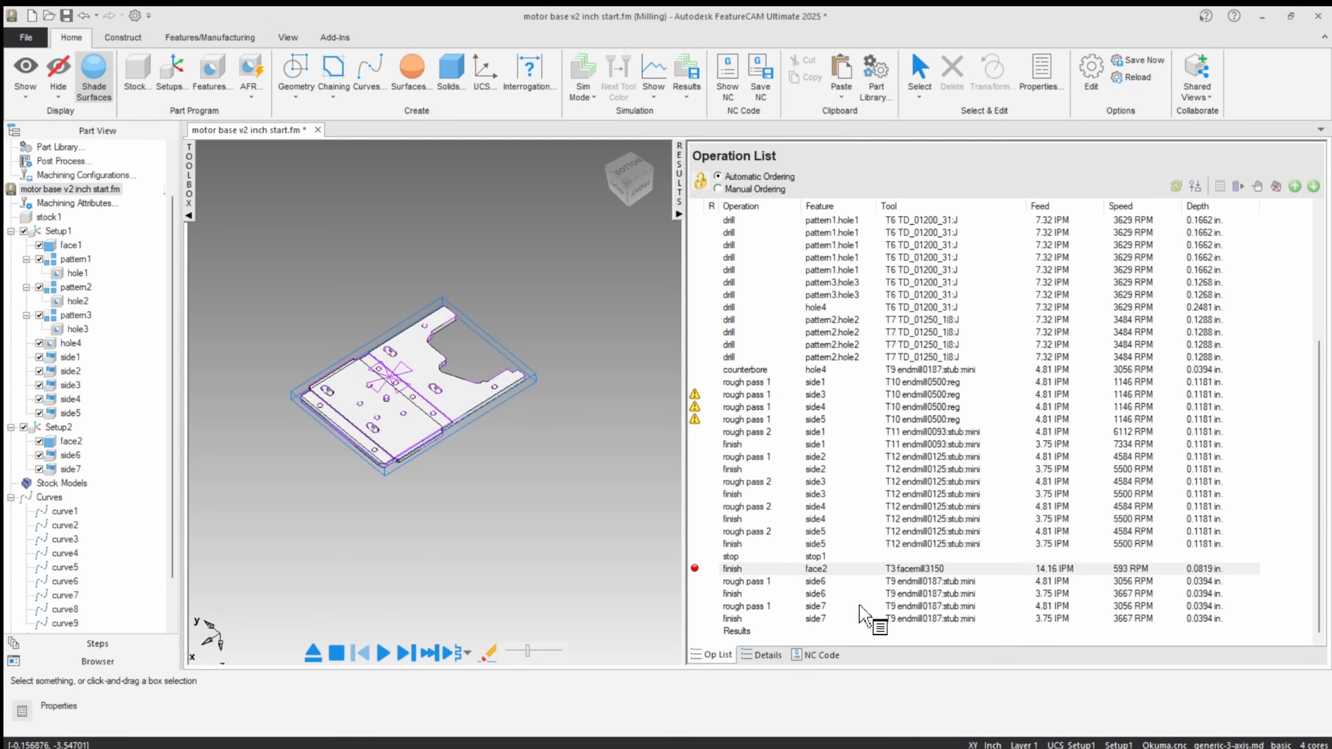
pyautogui.doubleClick(1162, 745)
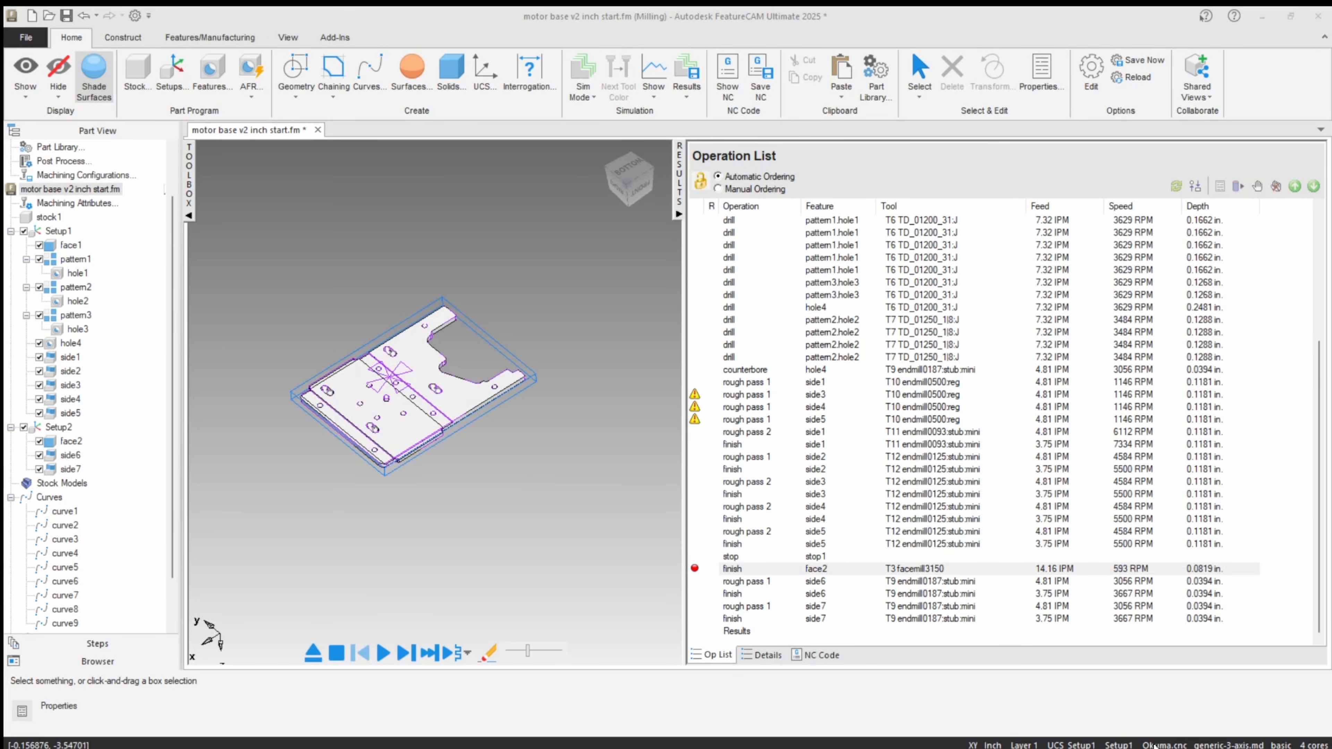
pyautogui.click(844, 565)
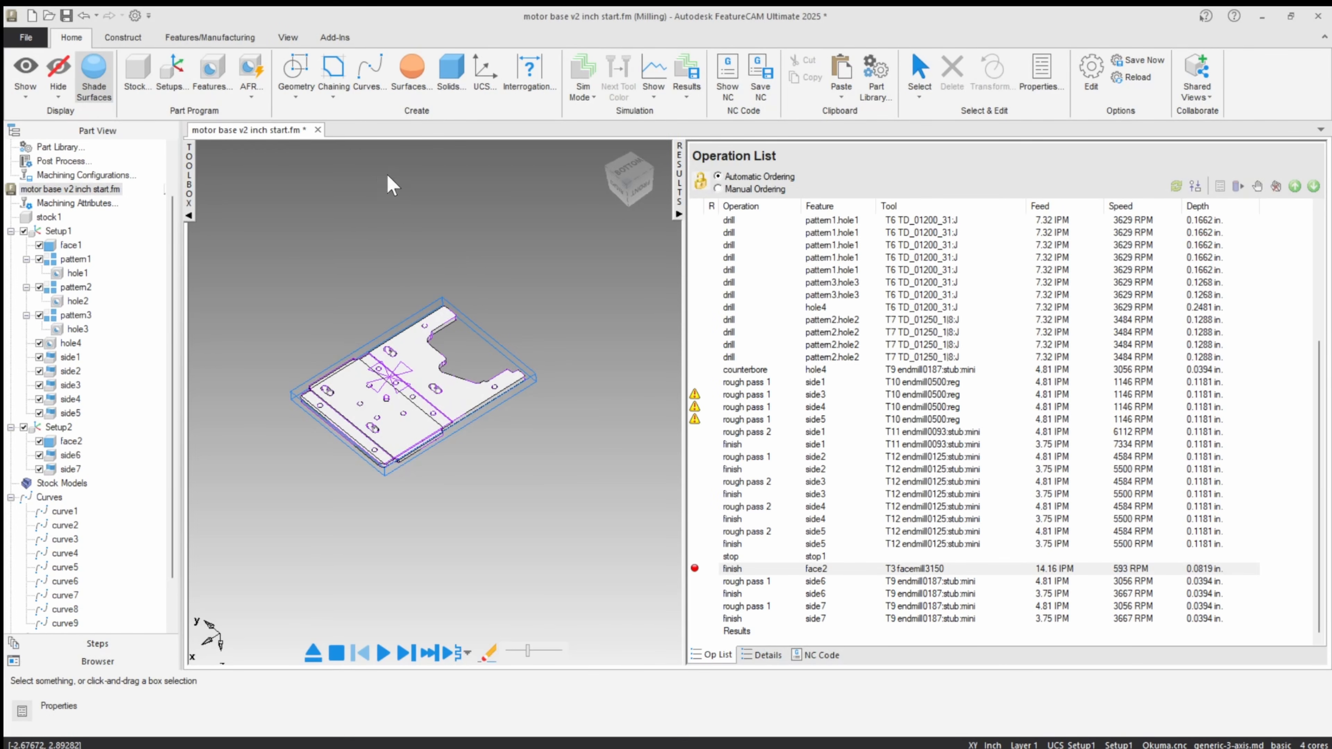
# Step: Review the list of available machining configurations and close it without changes
pyautogui.click(239, 37)
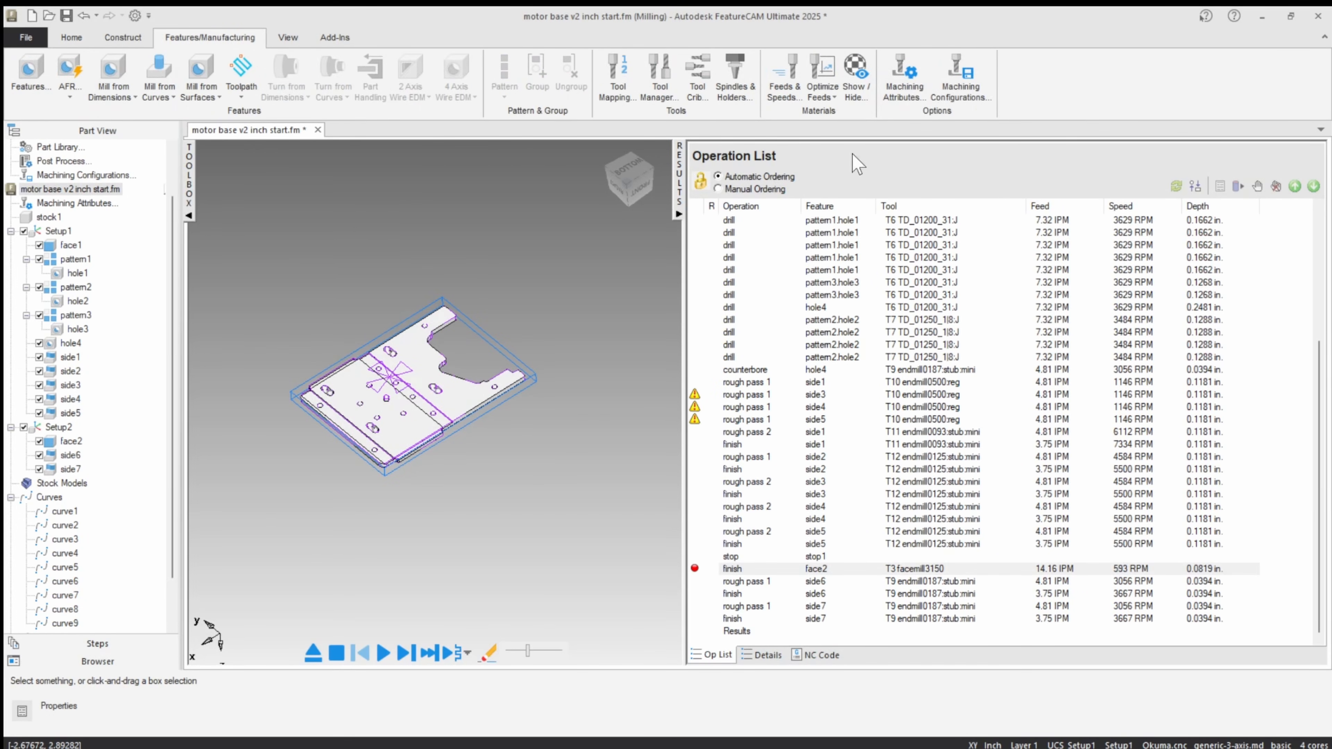
pyautogui.click(960, 76)
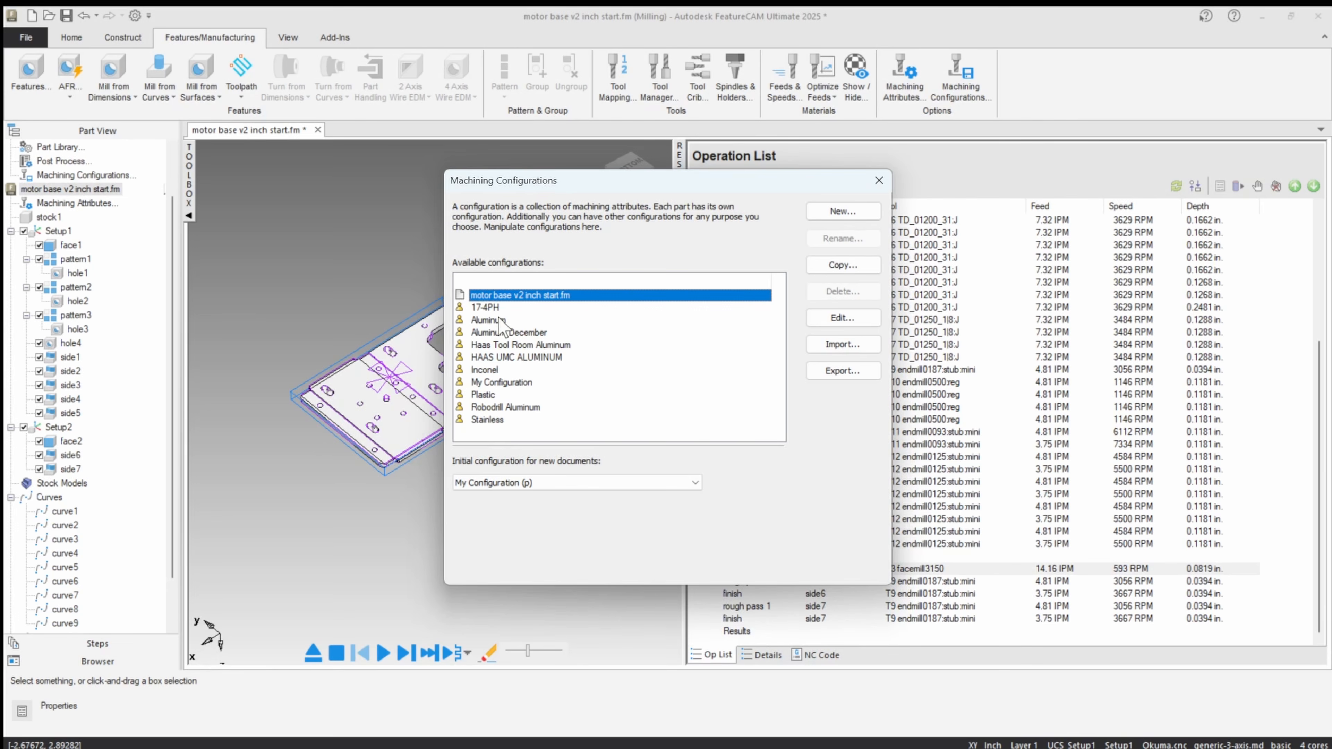
pyautogui.click(879, 180)
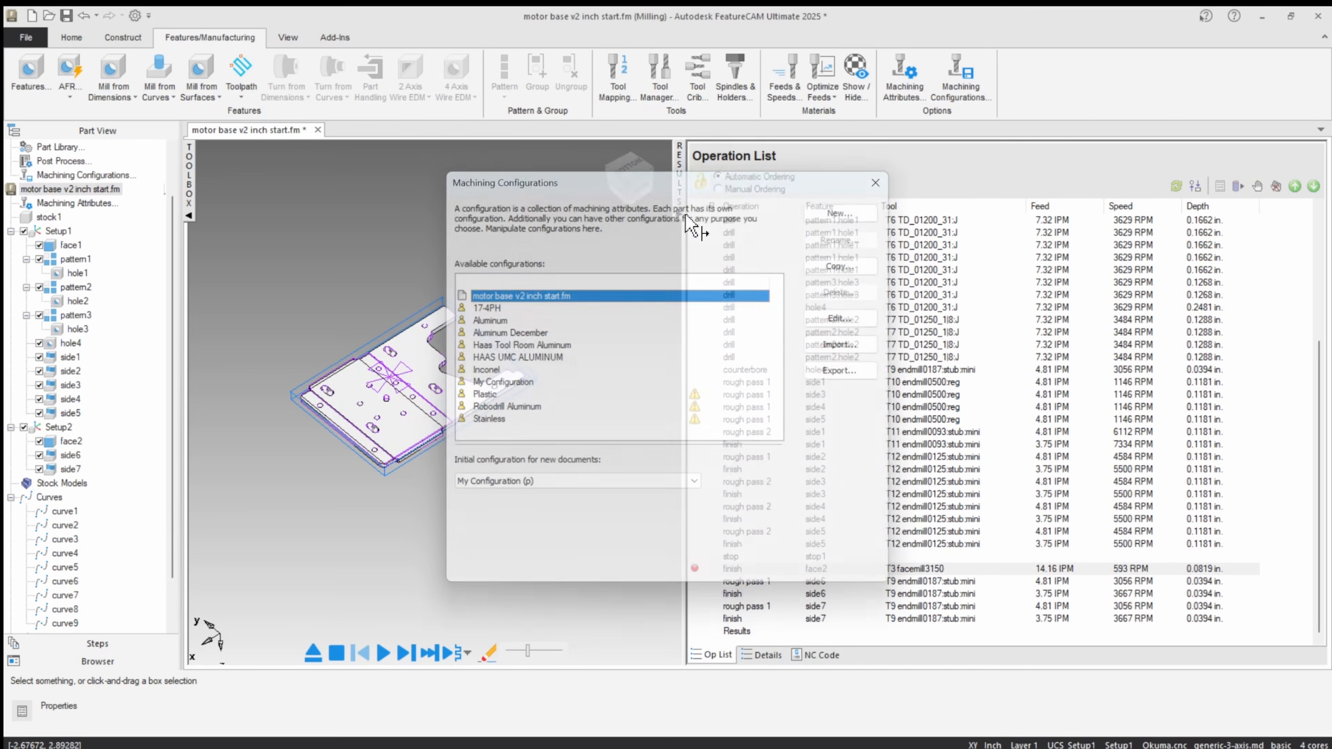
# Step: Place stock1's properties beside the operation list's feeds and speeds, and change the stock material to ALUMINUM
pyautogui.doubleClick(517, 389)
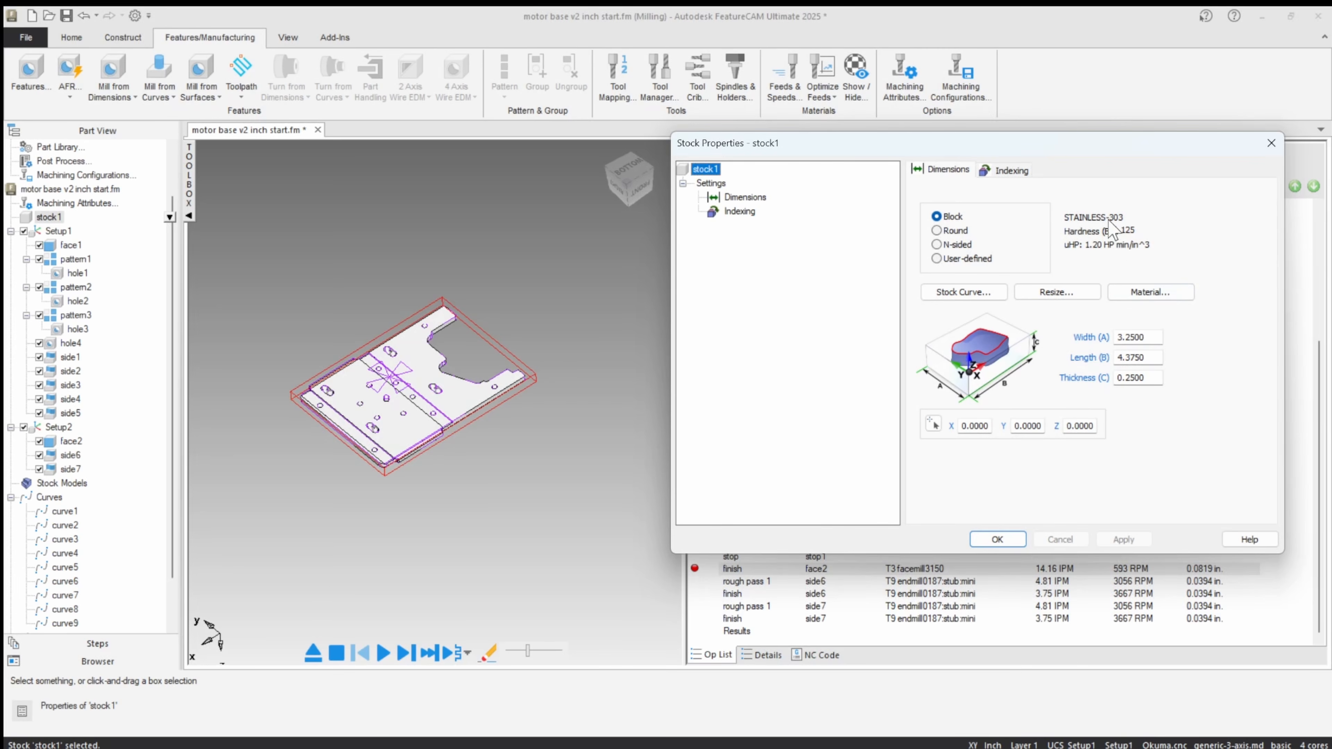
pyautogui.moveTo(1059, 156); pyautogui.dragTo(475, 154)
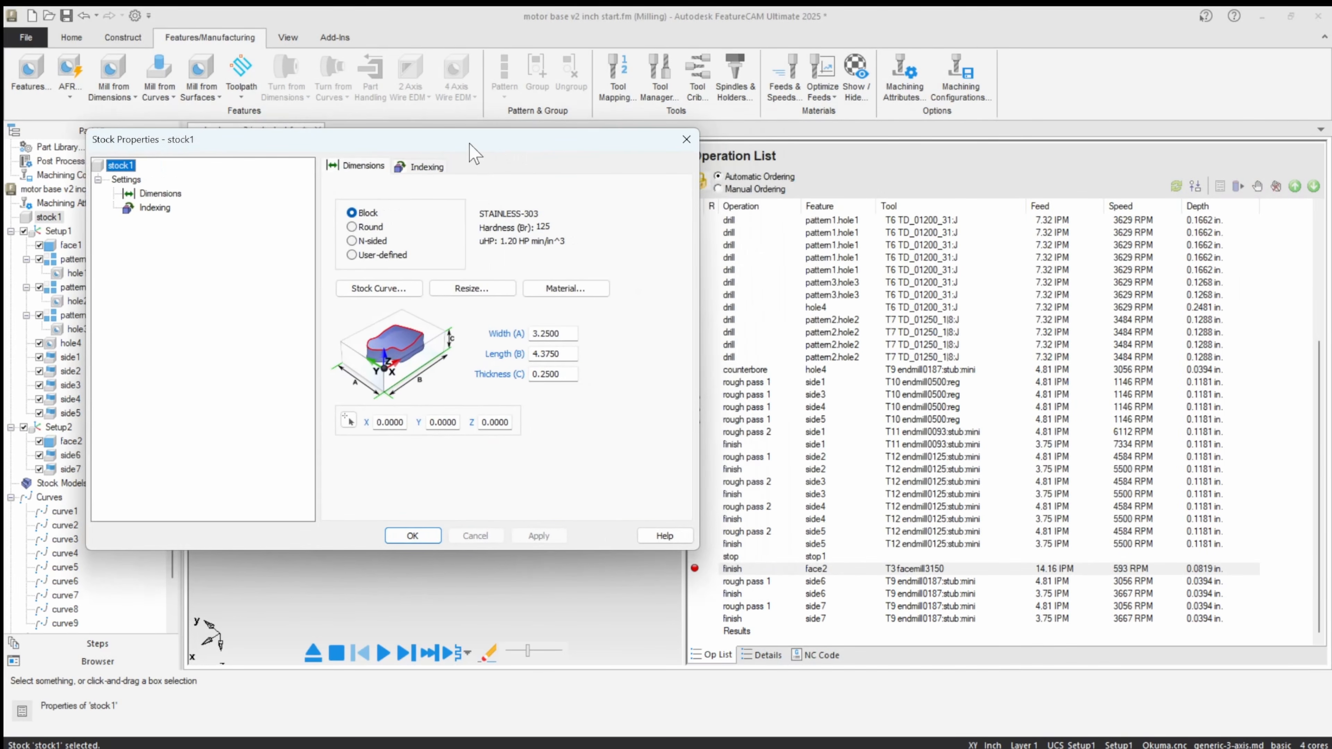
pyautogui.scroll(2, 1020, 381)
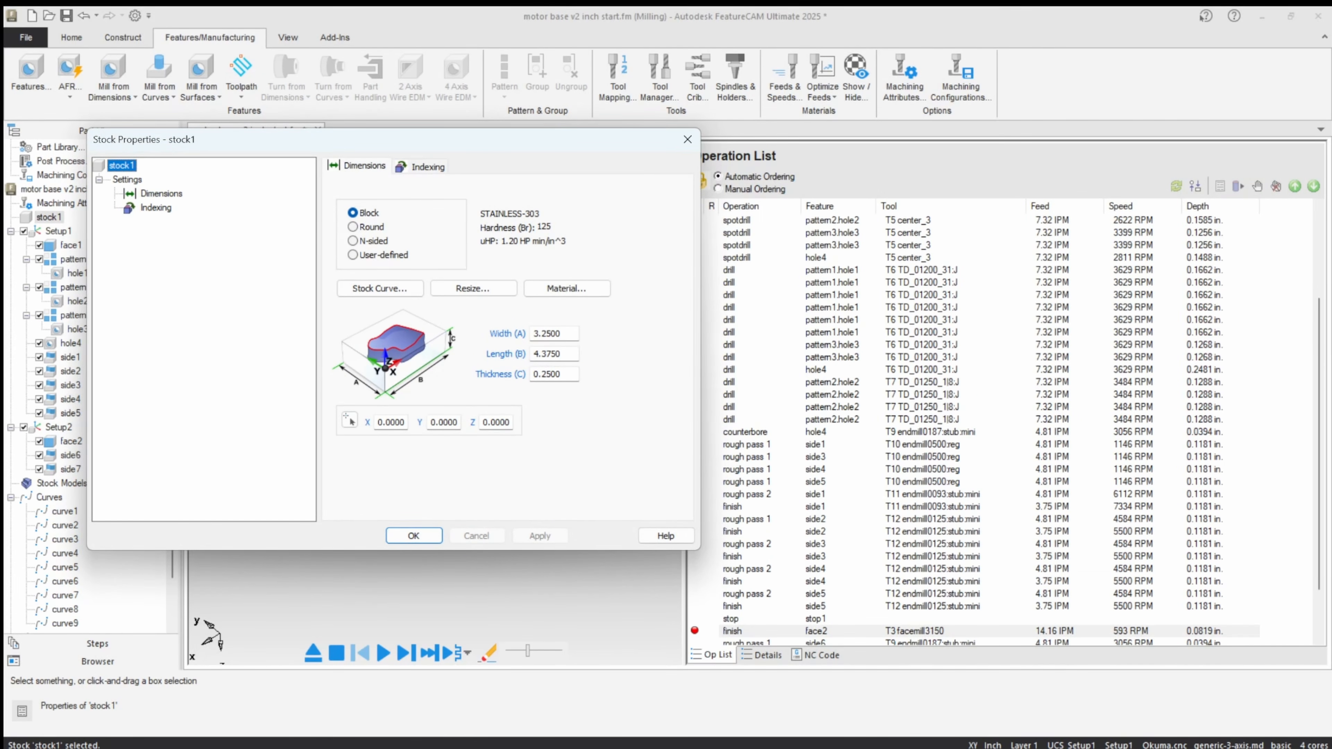
pyautogui.moveTo(1319, 370); pyautogui.dragTo(1319, 252)
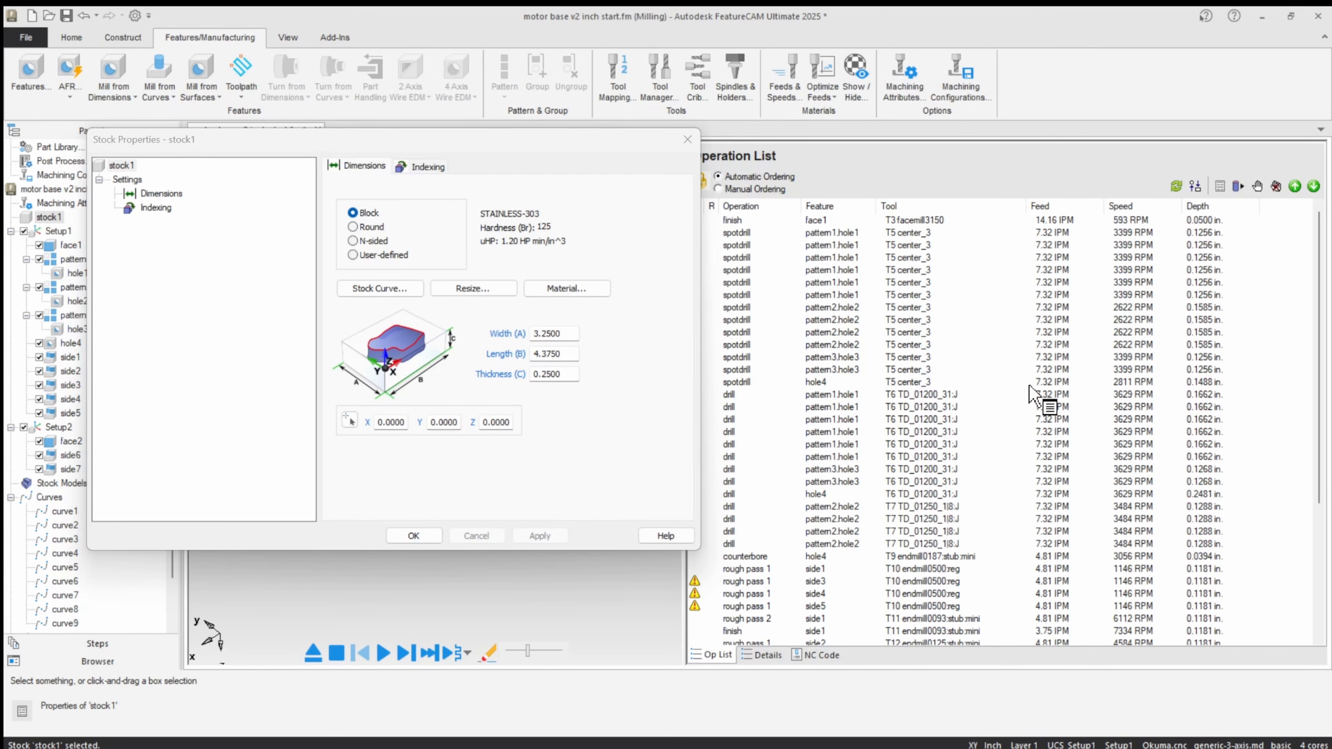
pyautogui.click(549, 290)
pyautogui.click(510, 294)
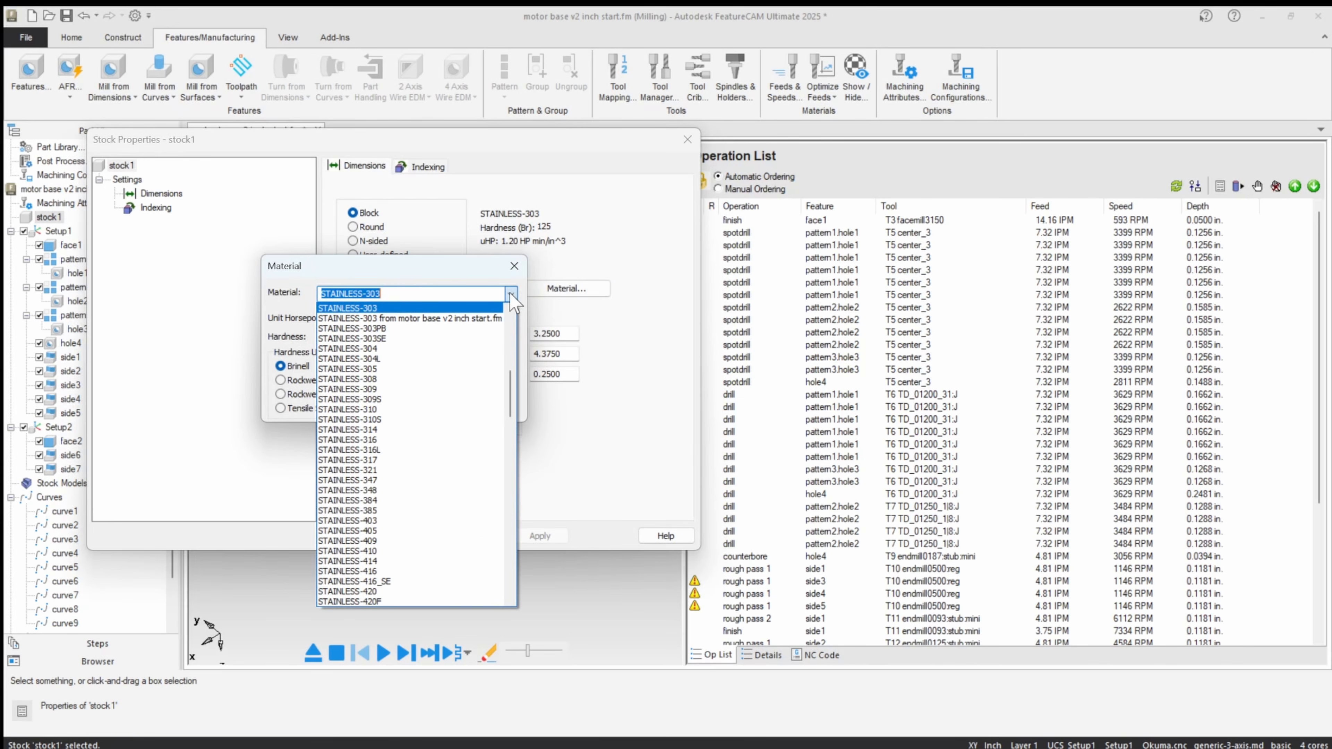
pyautogui.scroll(8, 461, 341)
pyautogui.scroll(6, 446, 343)
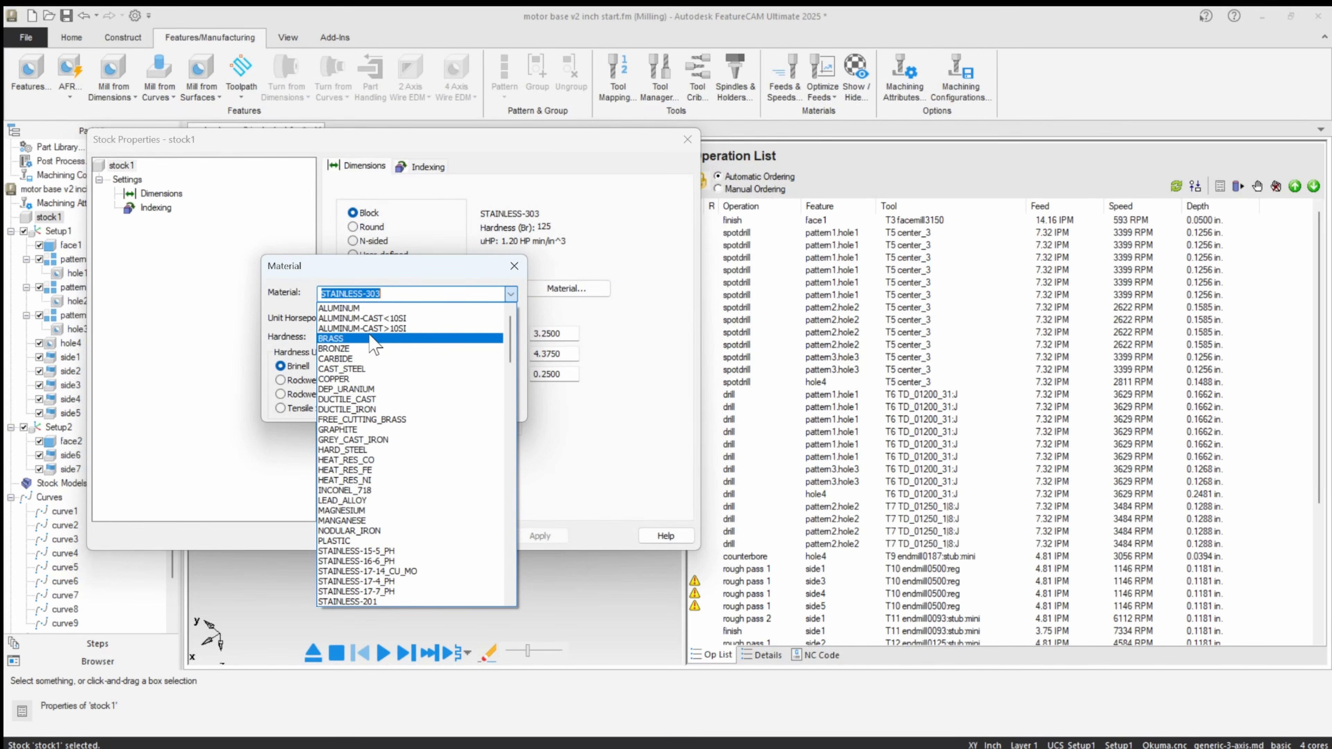
pyautogui.click(344, 314)
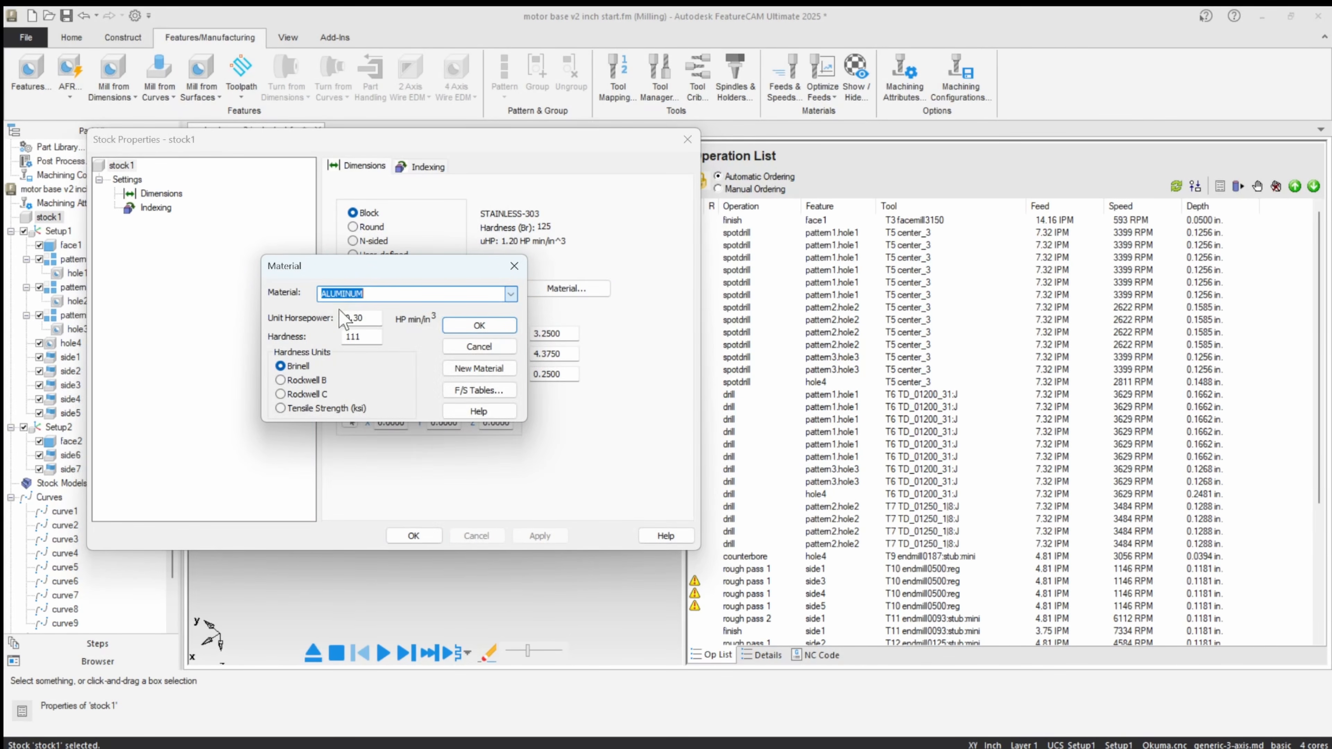
pyautogui.click(477, 327)
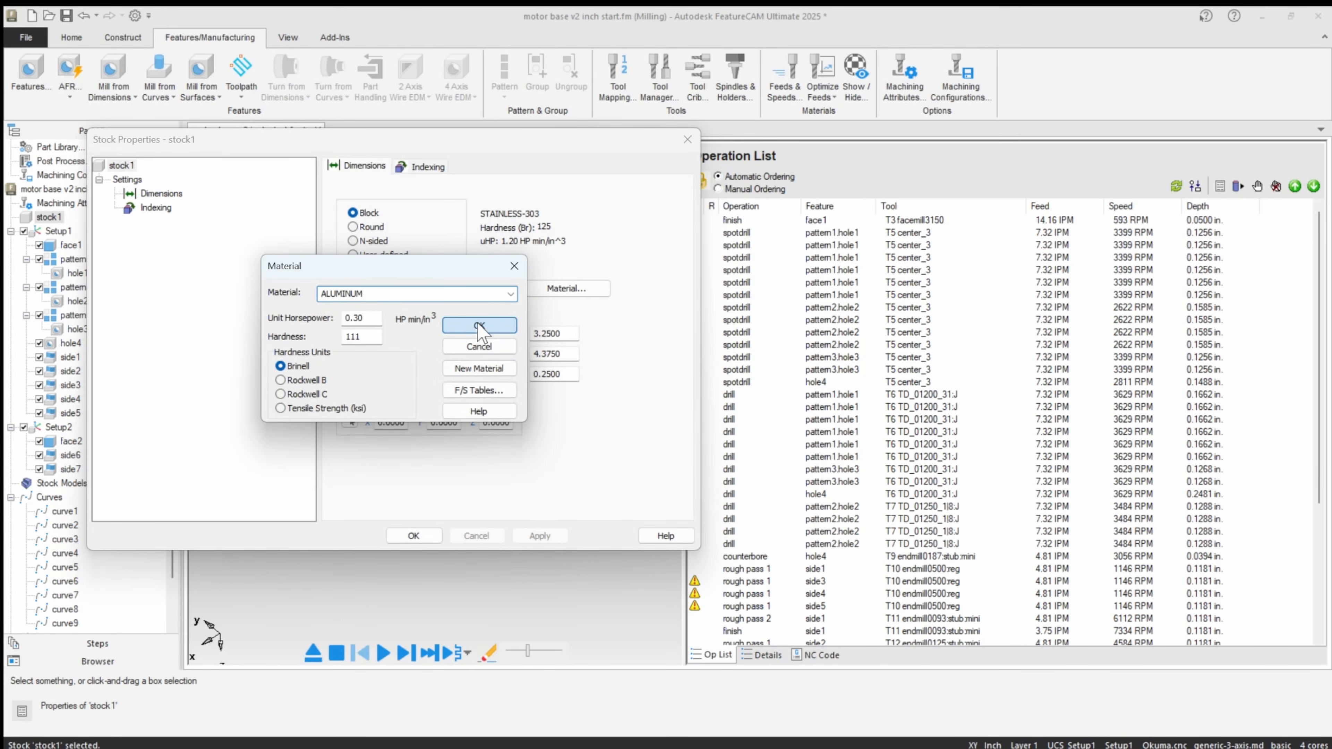
pyautogui.click(414, 536)
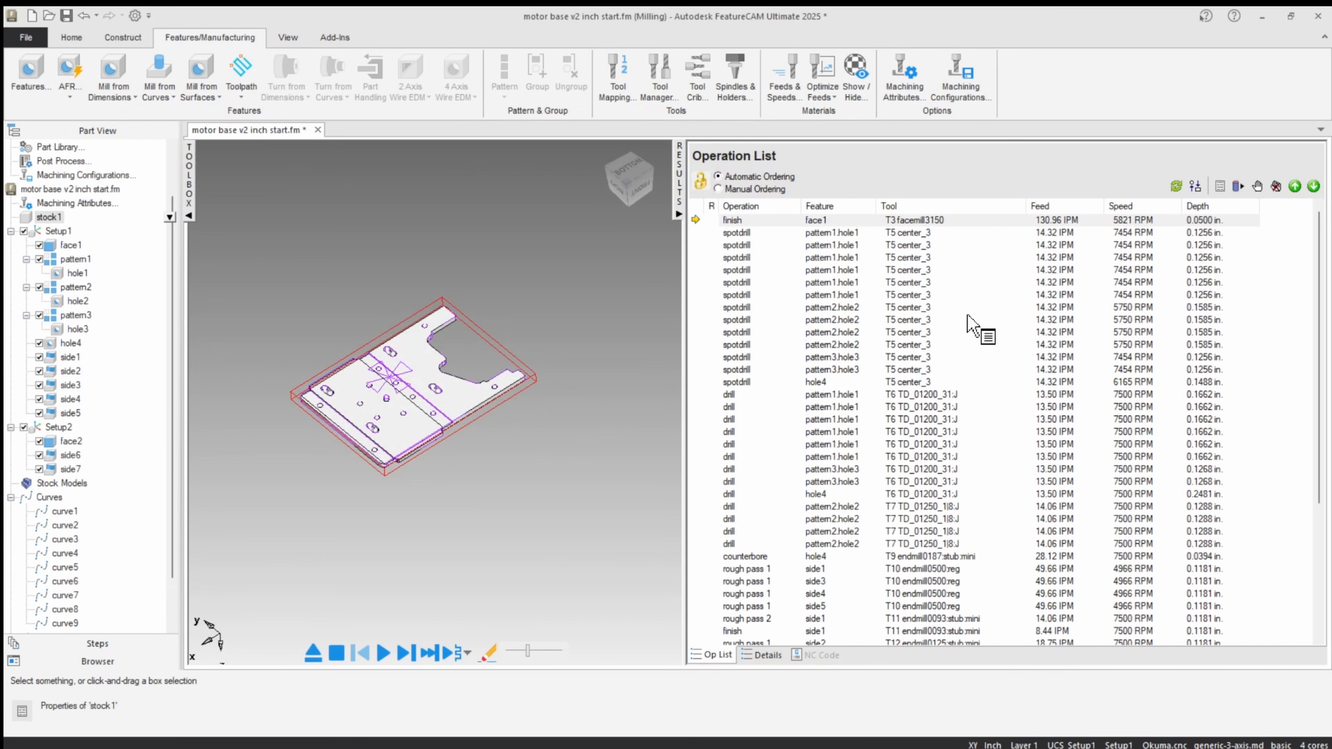
# Step: Examine the feeds and speeds of the face1 finish, spotdrill and remaining operations in the operation list
pyautogui.click(1055, 223)
pyautogui.click(1061, 232)
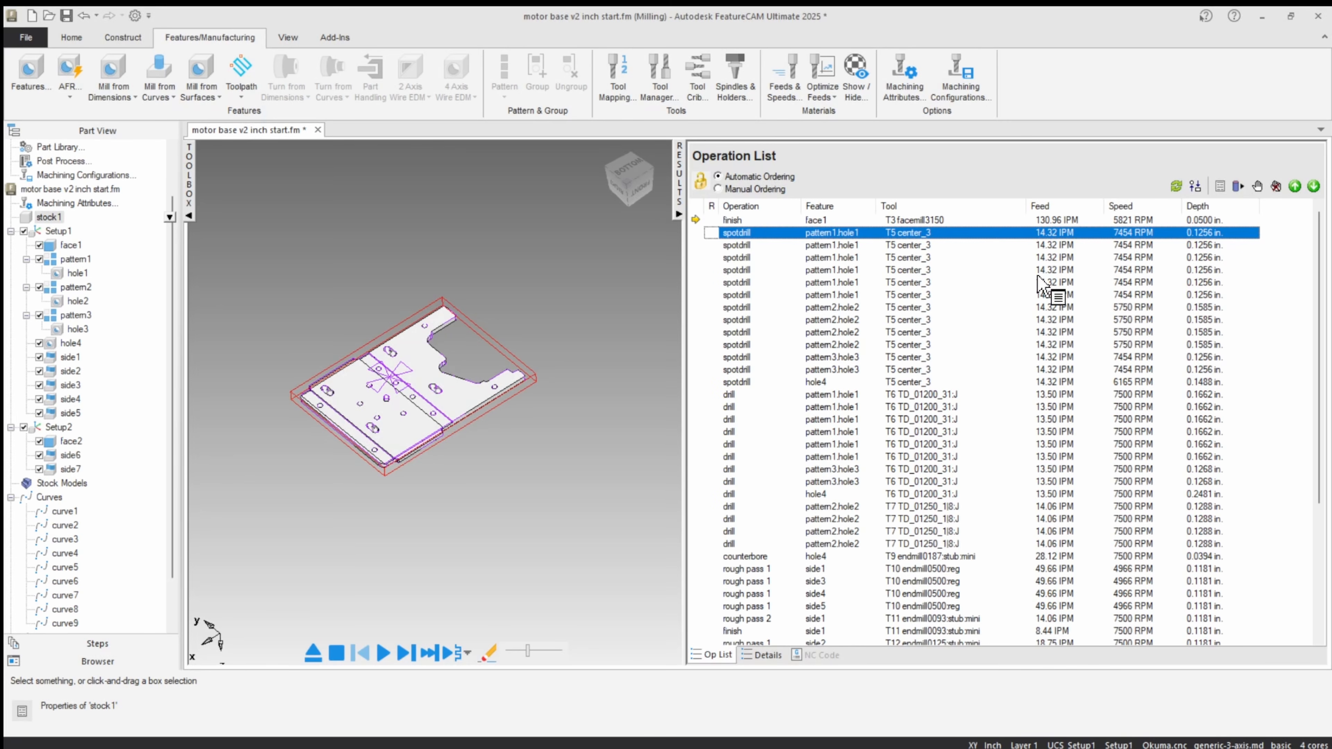
pyautogui.click(1059, 219)
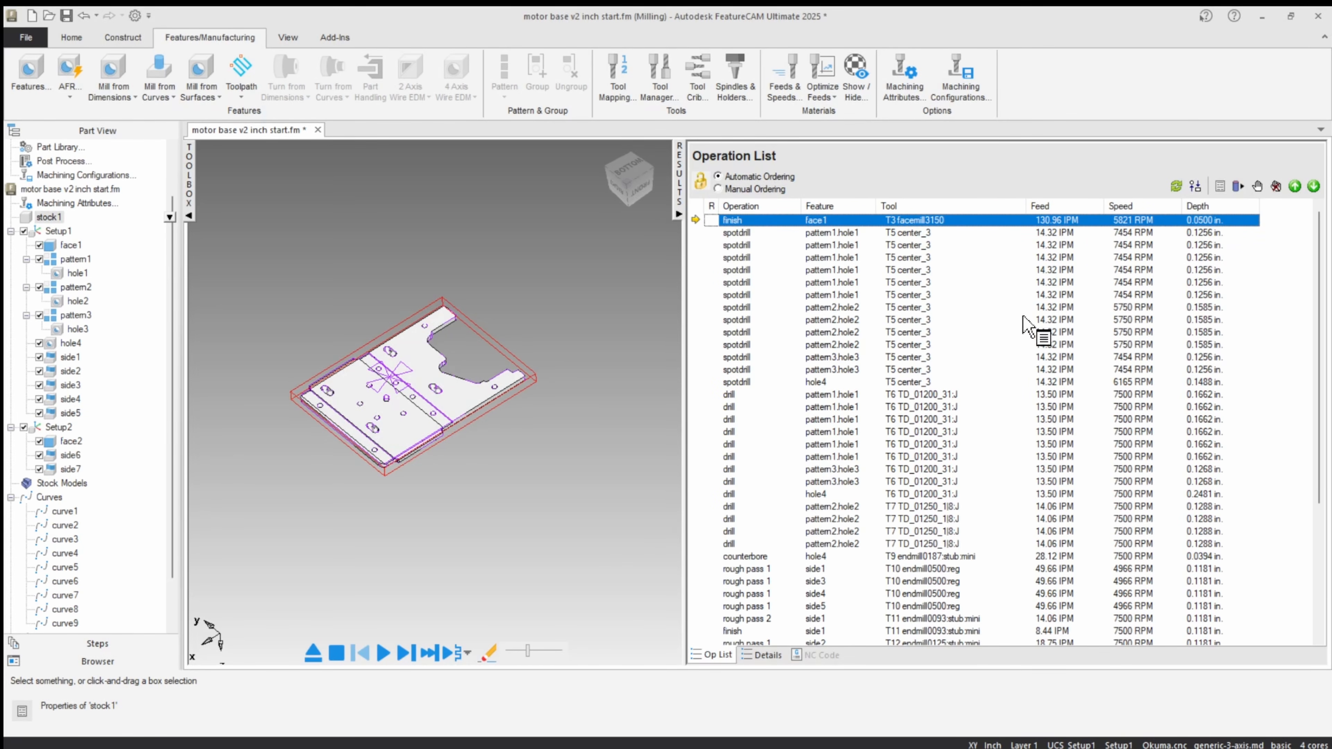
pyautogui.scroll(-3, 1028, 341)
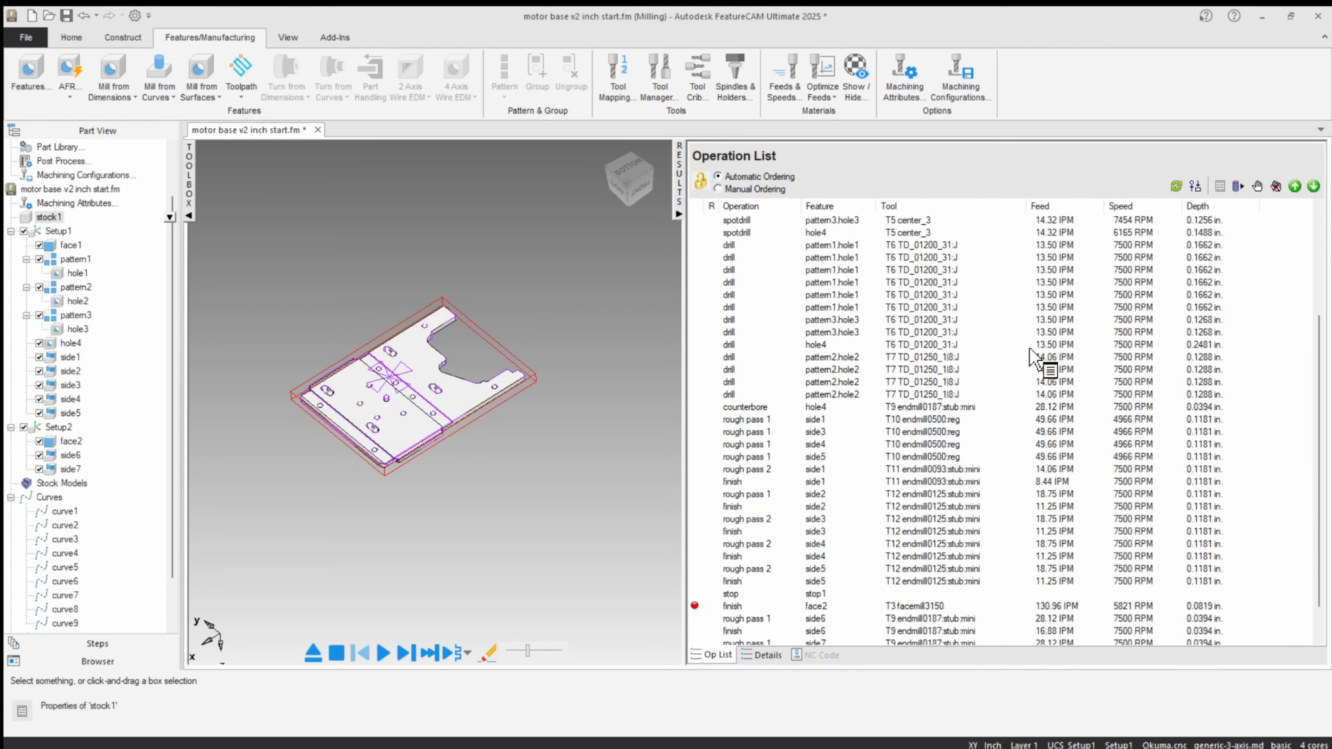
pyautogui.scroll(3, 1041, 376)
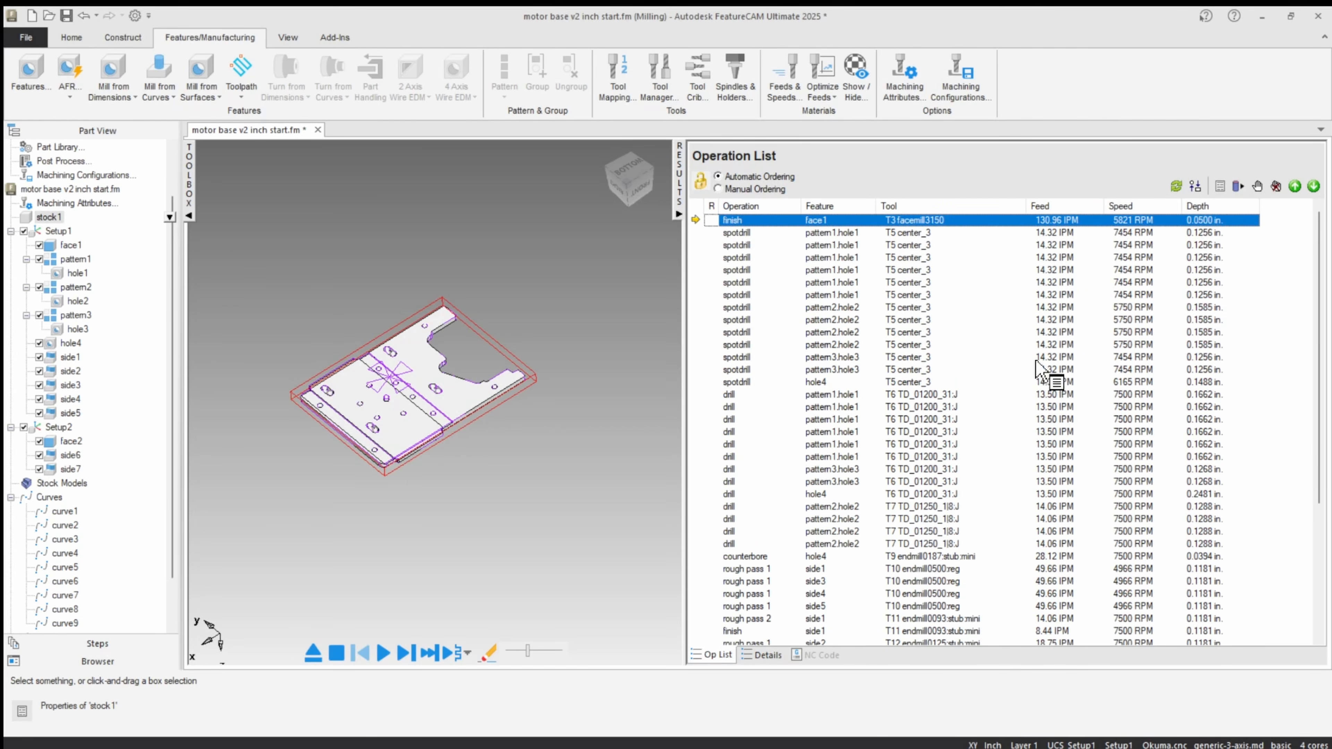
# Step: Change the material of stock1 to PLASTIC so the operation list's feeds and speeds recalculate
pyautogui.doubleClick(497, 342)
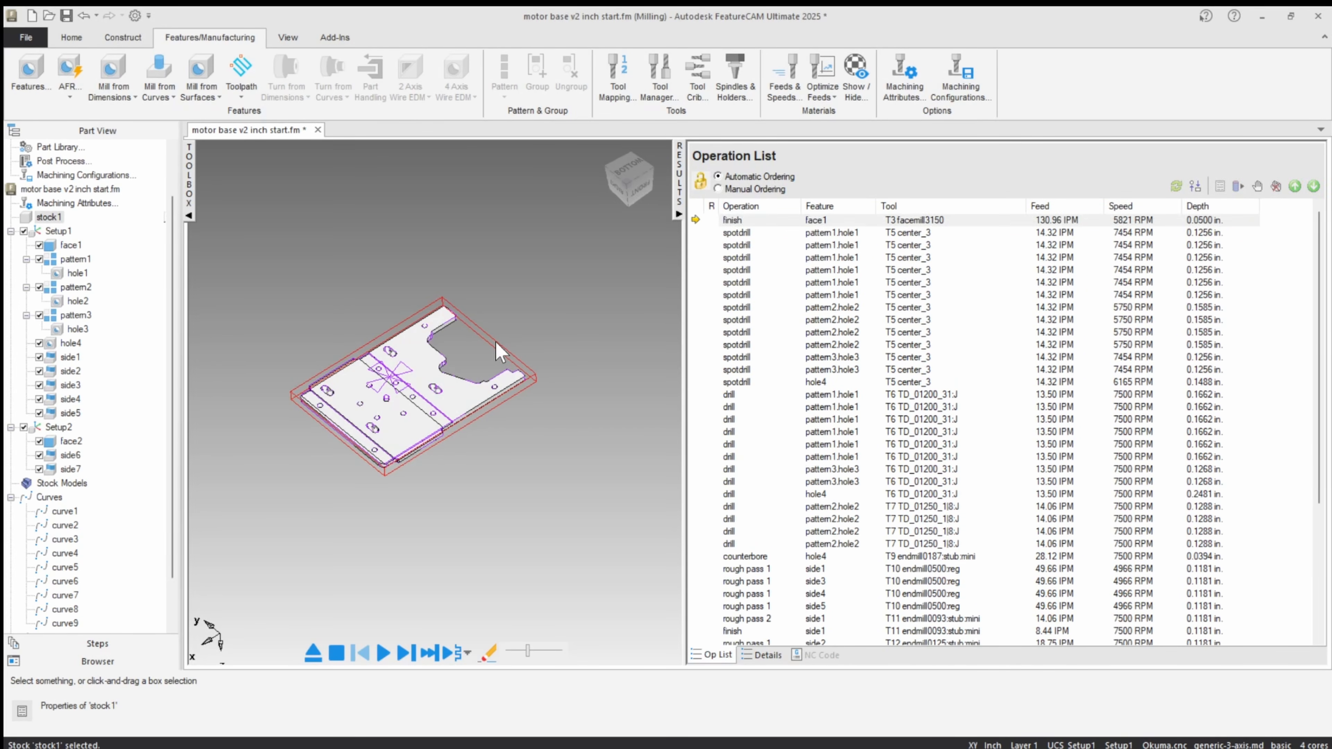
pyautogui.click(548, 292)
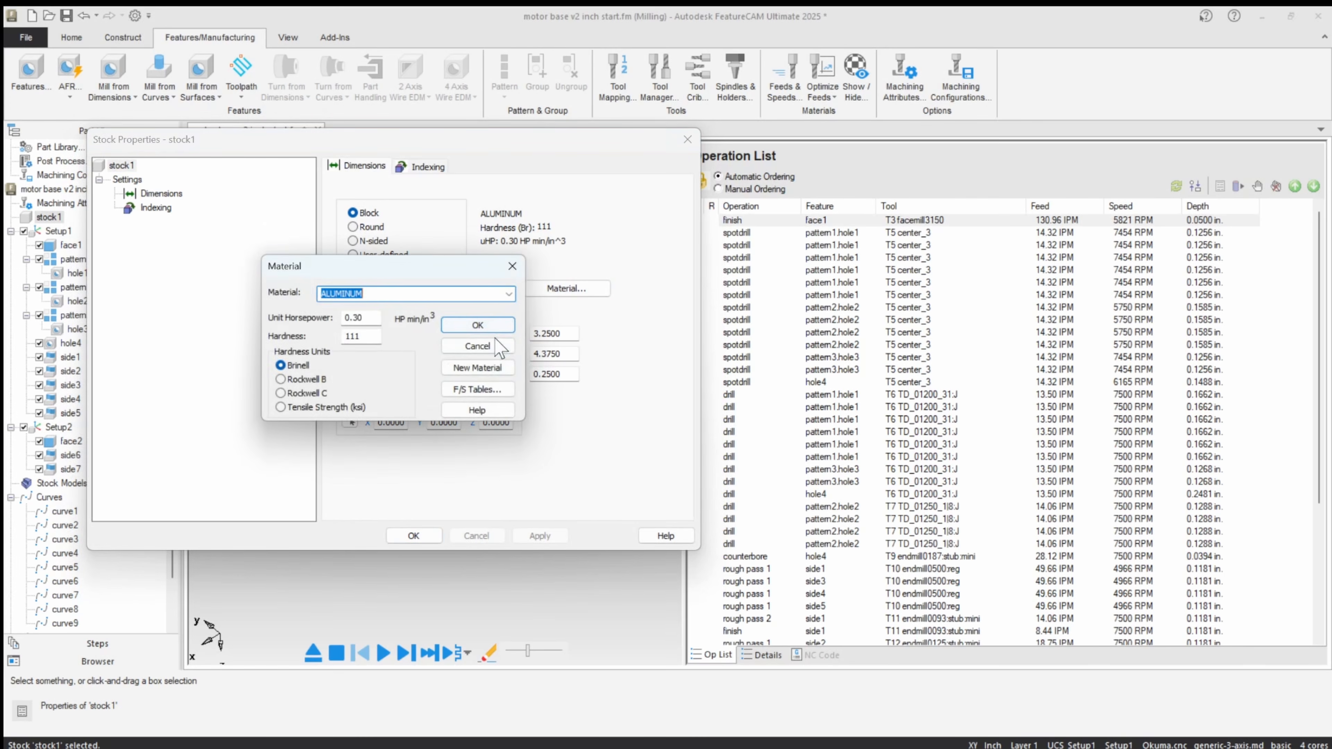
pyautogui.click(510, 294)
pyautogui.scroll(-3, 426, 391)
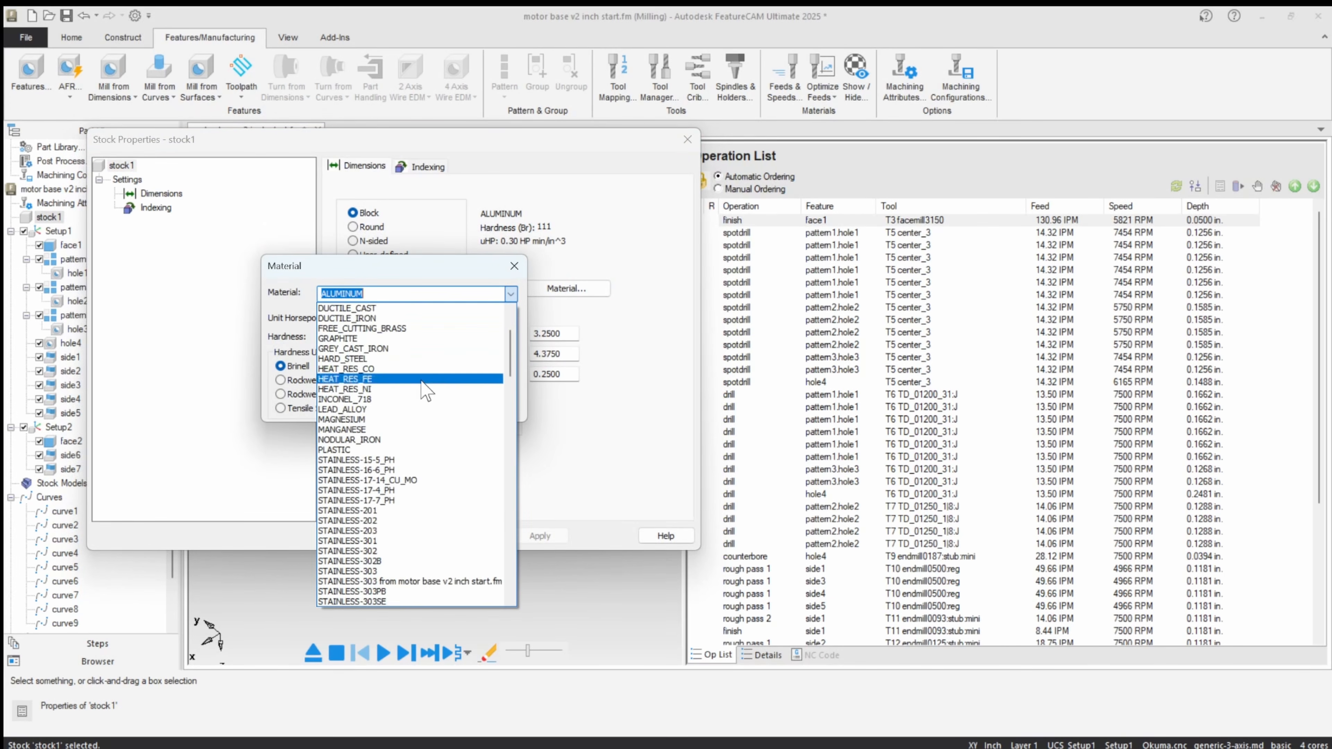
pyautogui.click(362, 450)
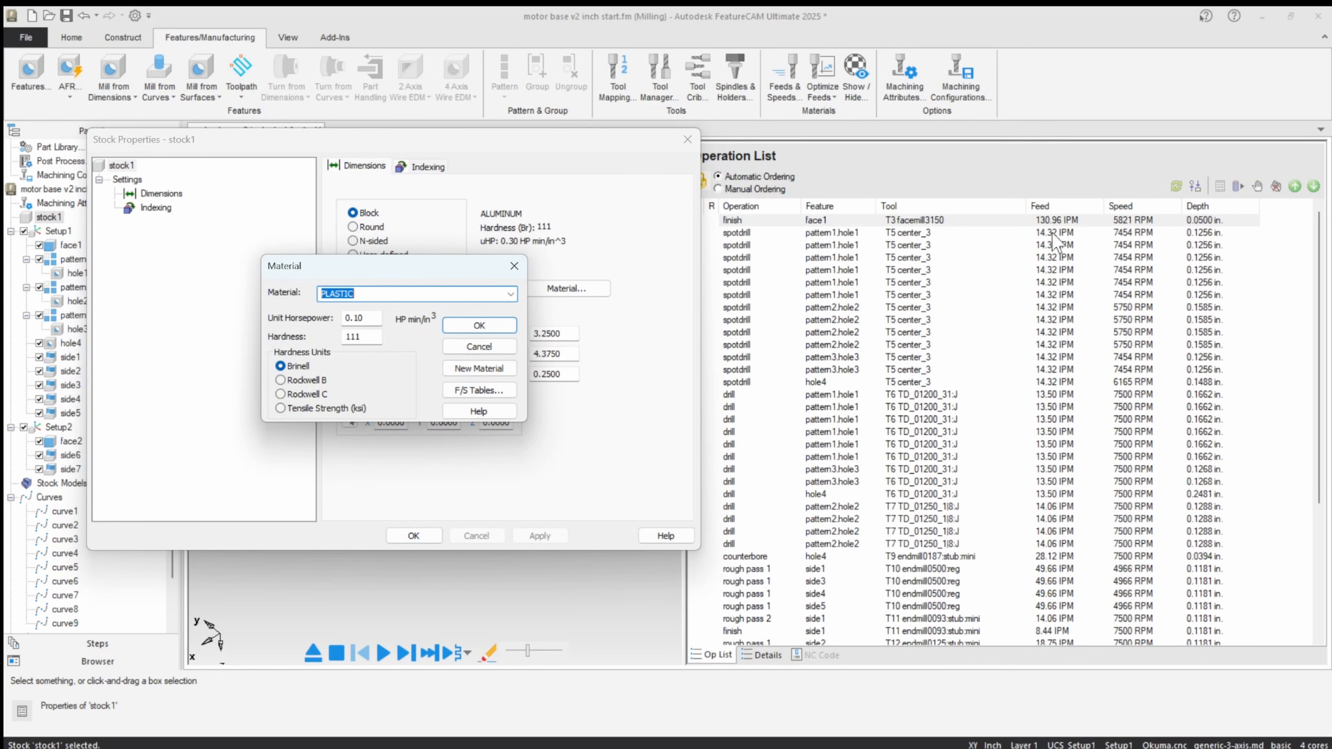
pyautogui.click(477, 327)
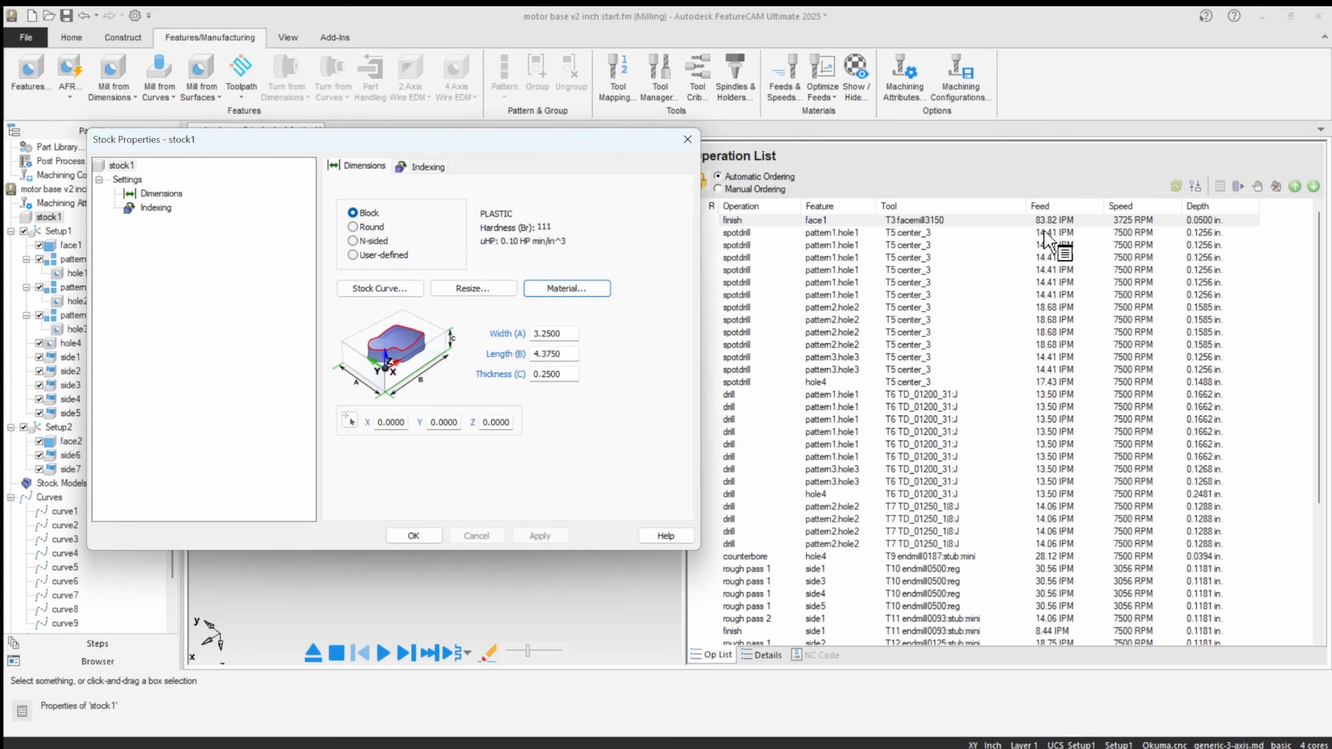
# Step: Review the milling and drilling feed/speed tables for PLASTIC, and close the tables and stock properties without changes
pyautogui.click(581, 290)
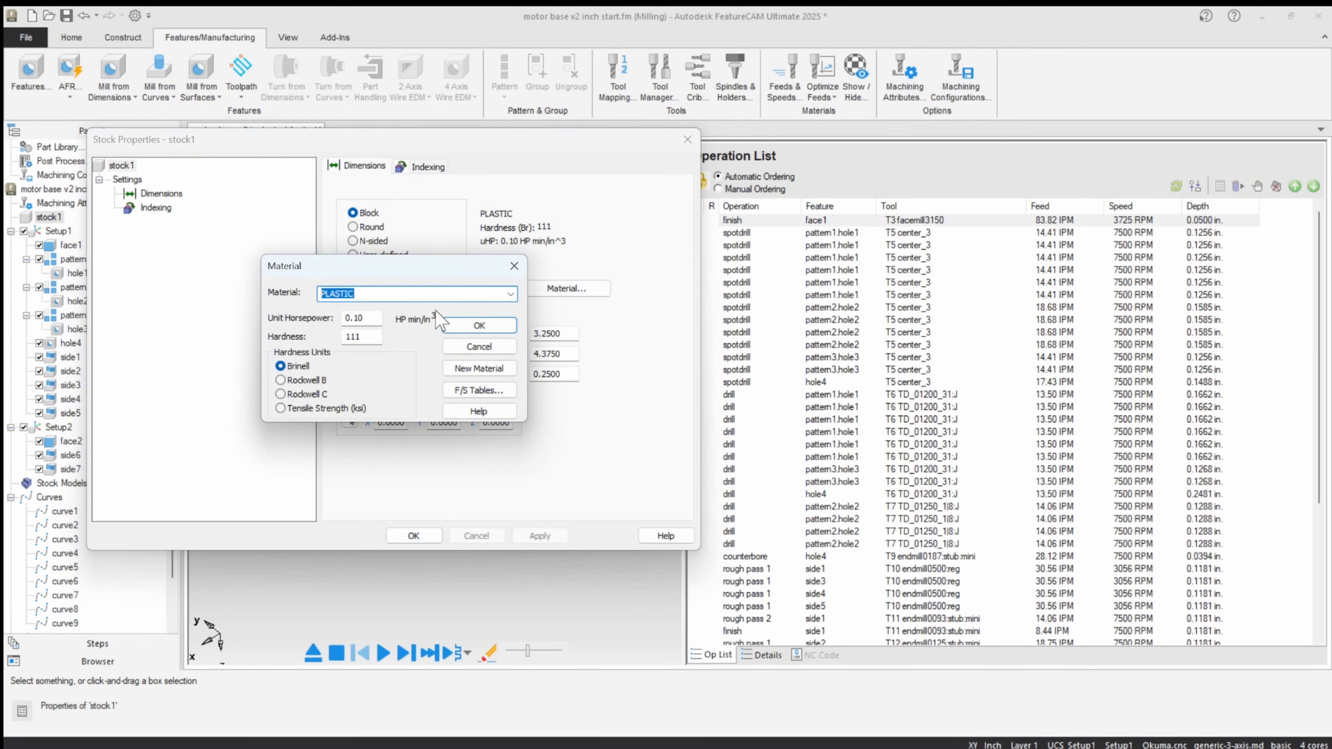
pyautogui.click(478, 390)
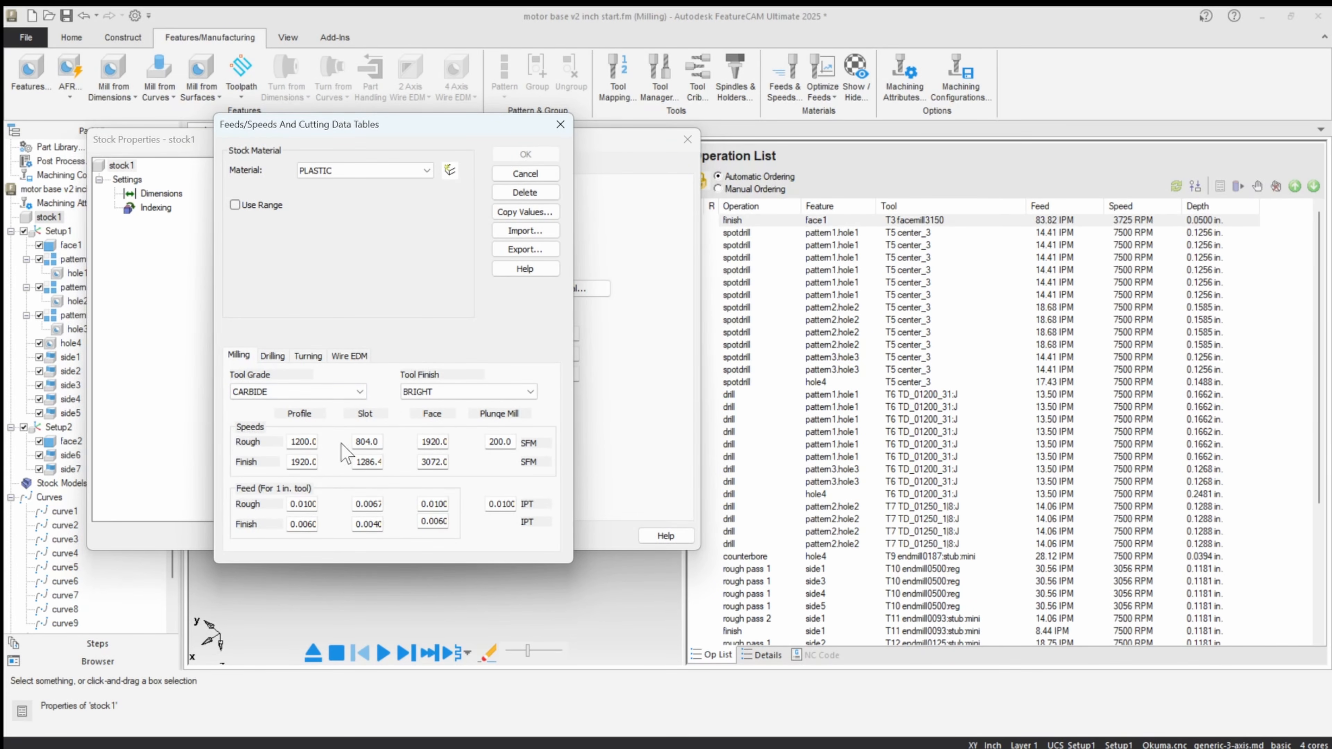
pyautogui.click(272, 356)
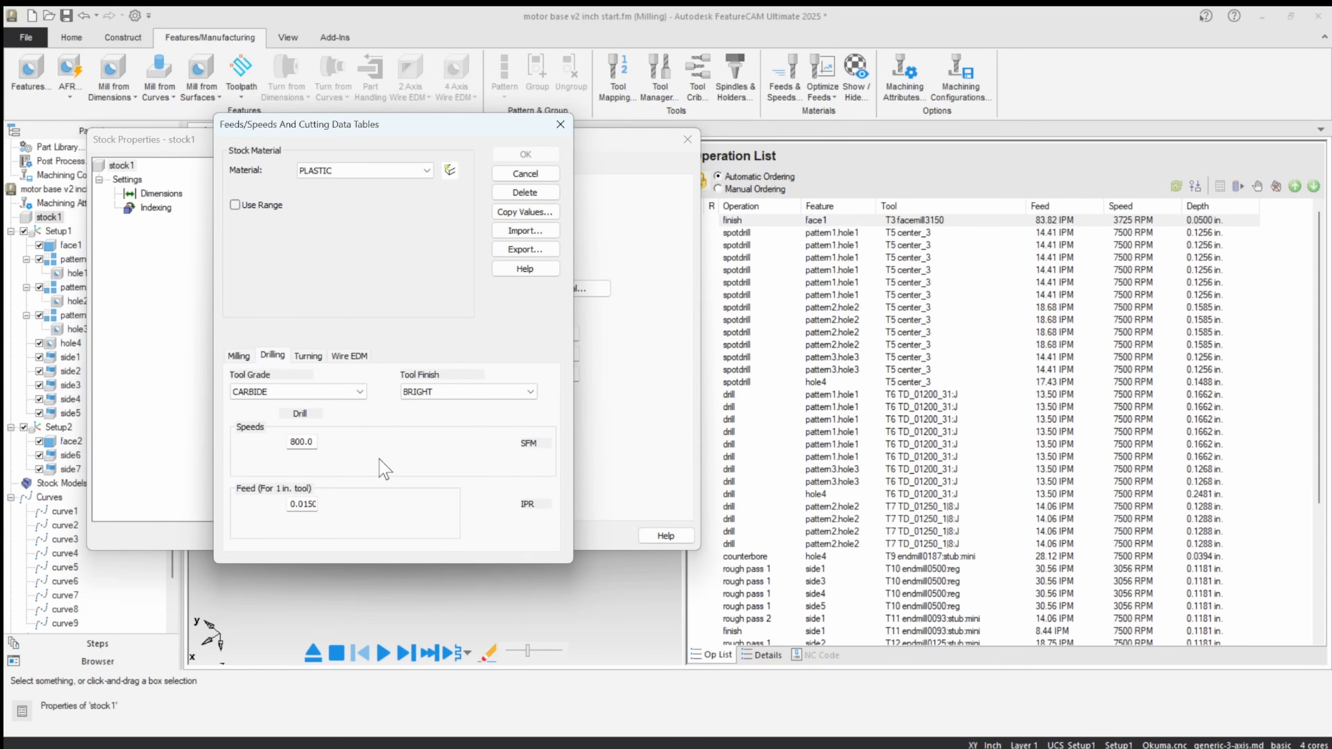
pyautogui.click(241, 358)
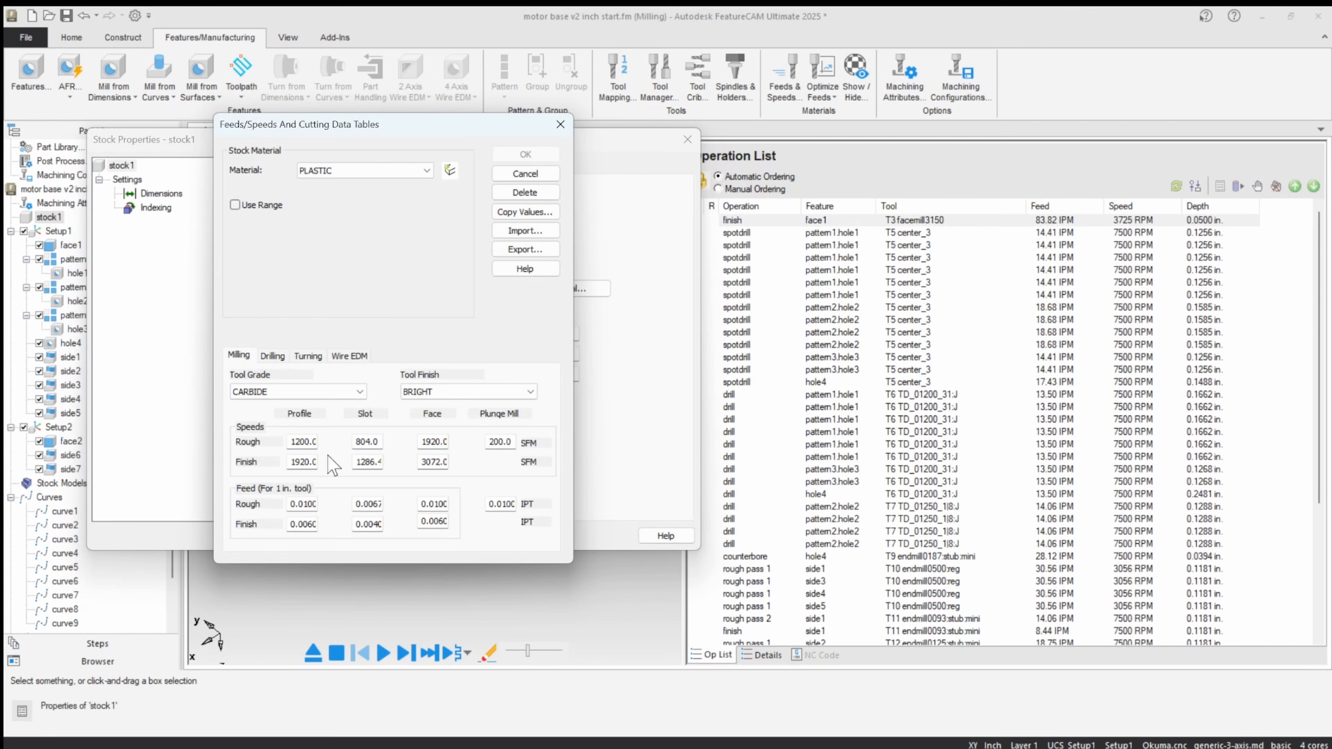
pyautogui.click(560, 126)
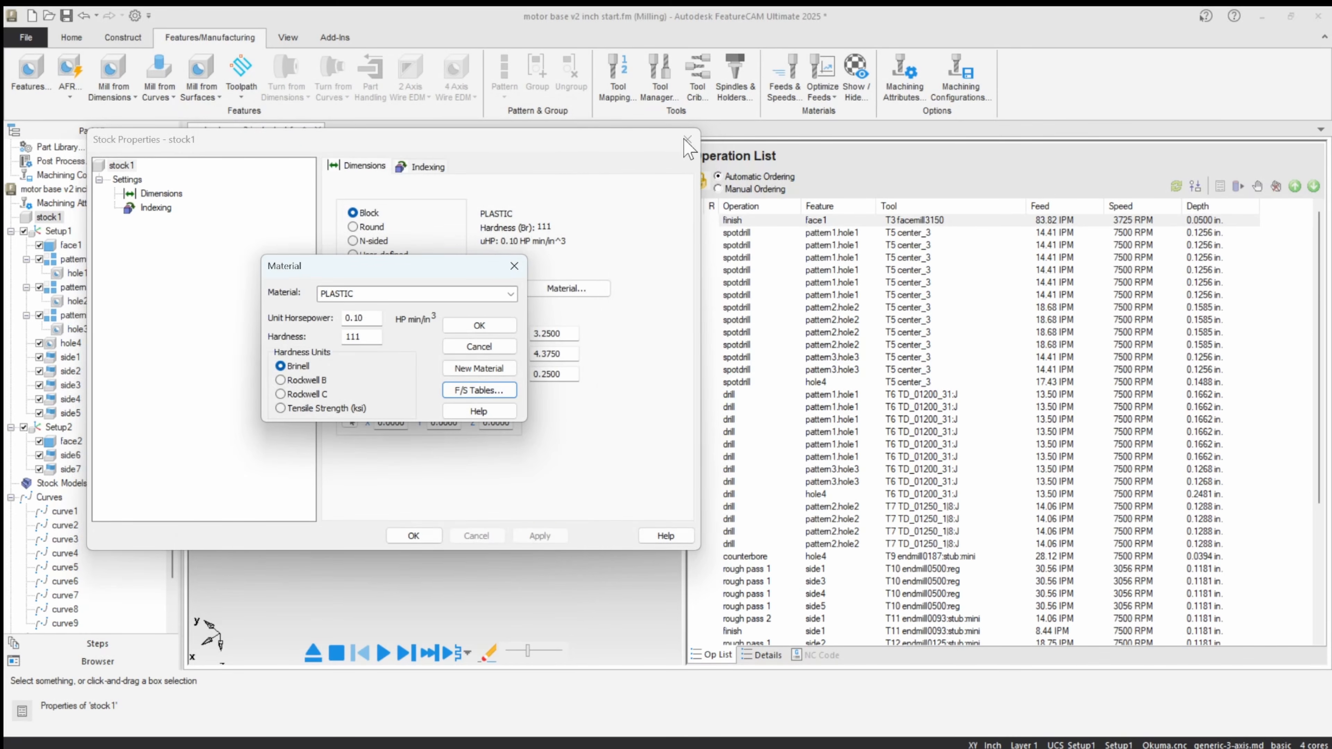
pyautogui.click(515, 266)
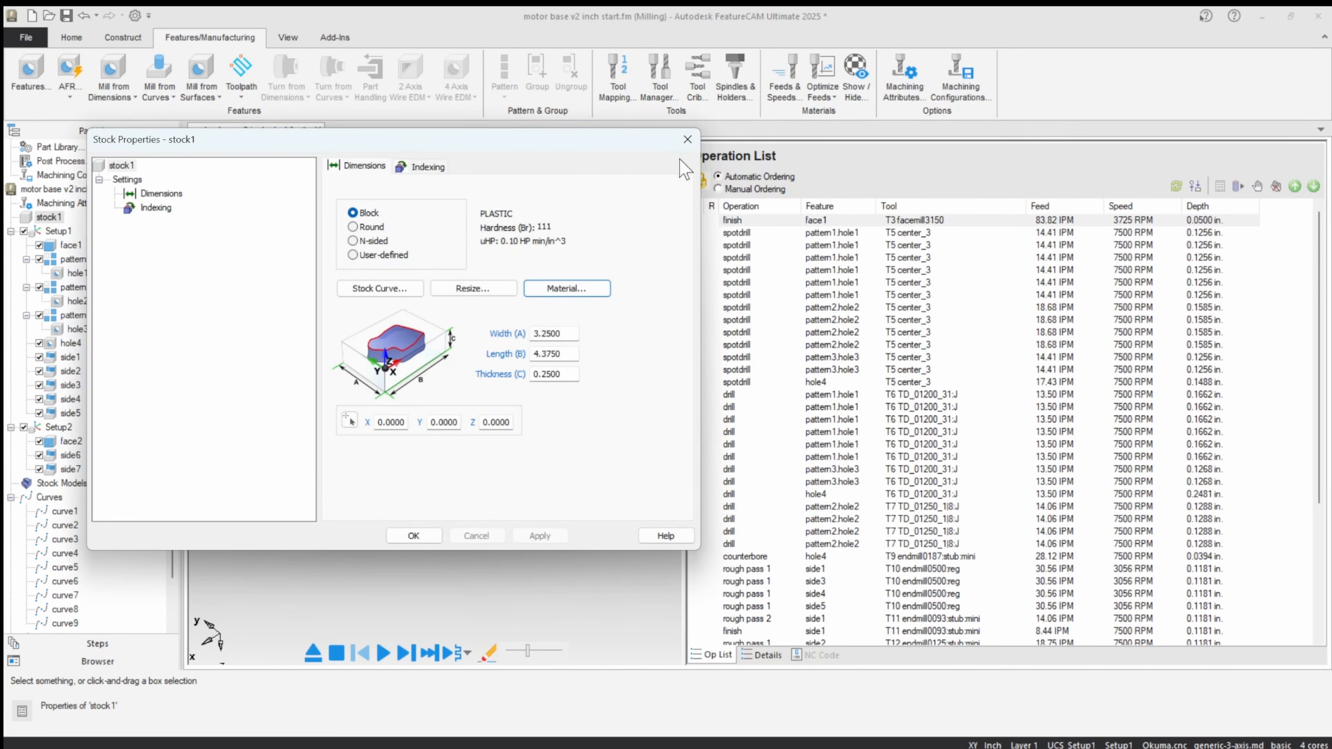
pyautogui.click(688, 139)
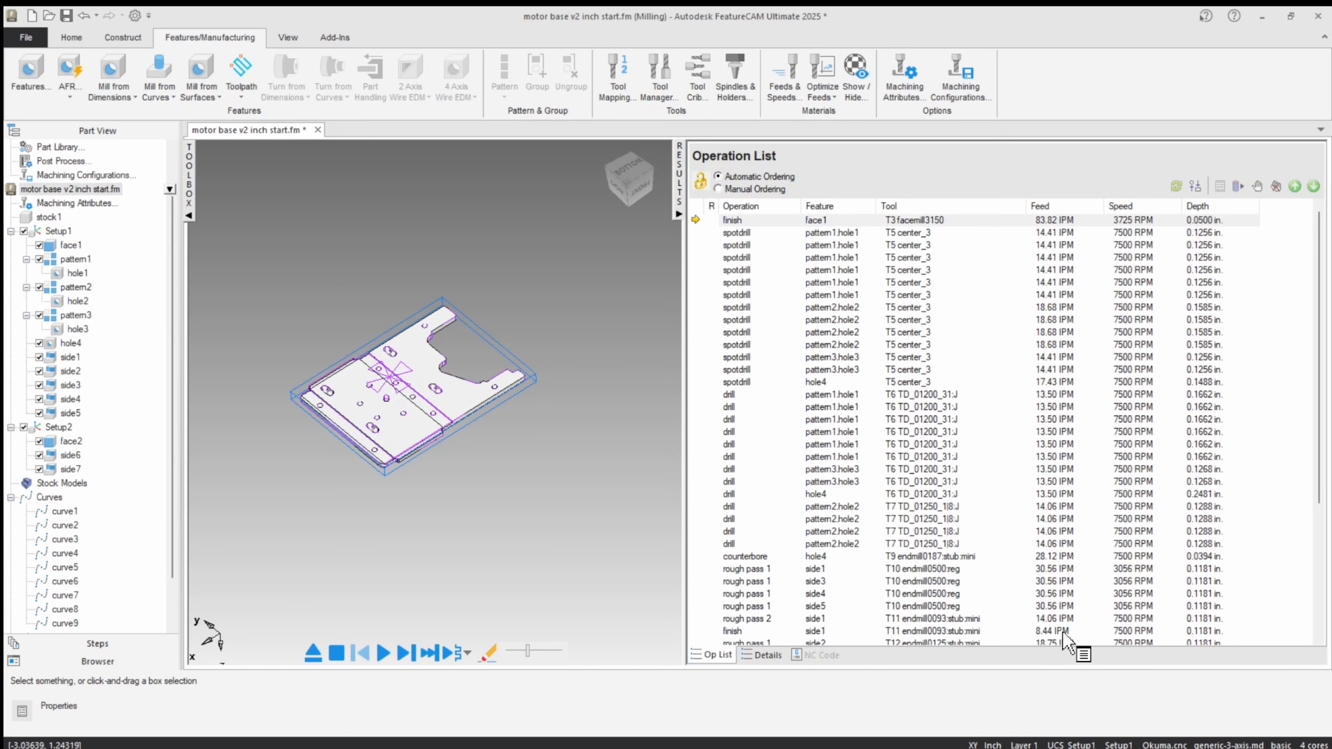
# Step: Review the available tool cribs and the milling post options, keeping the basic crib and Okuma.cnc post
pyautogui.click(1280, 745)
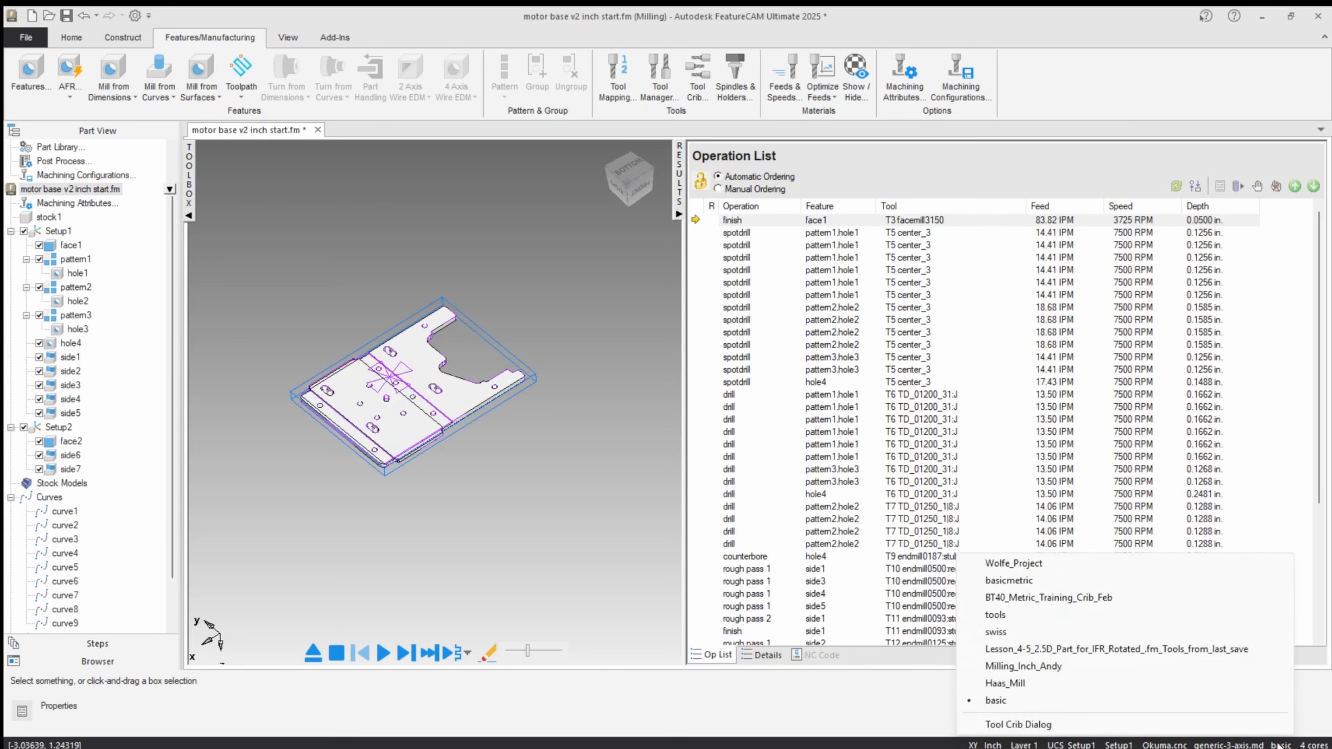
pyautogui.doubleClick(1179, 745)
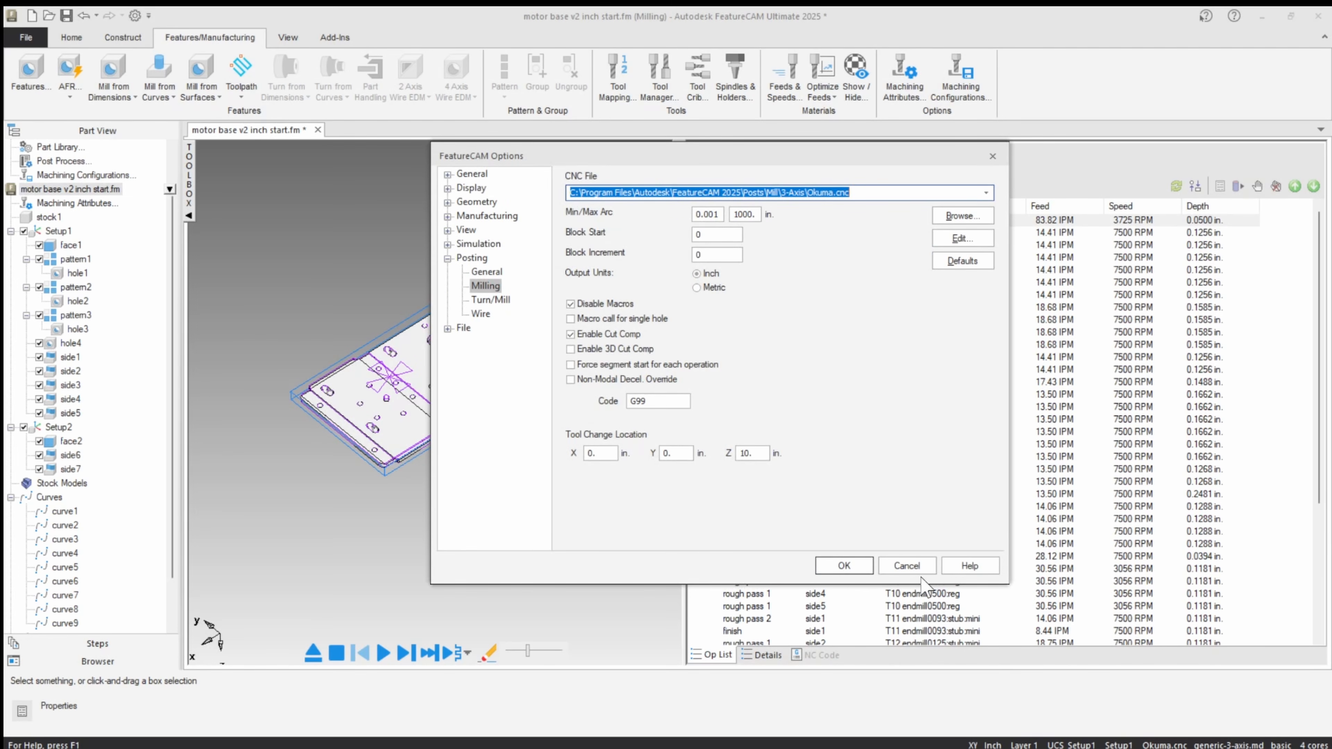
pyautogui.click(992, 156)
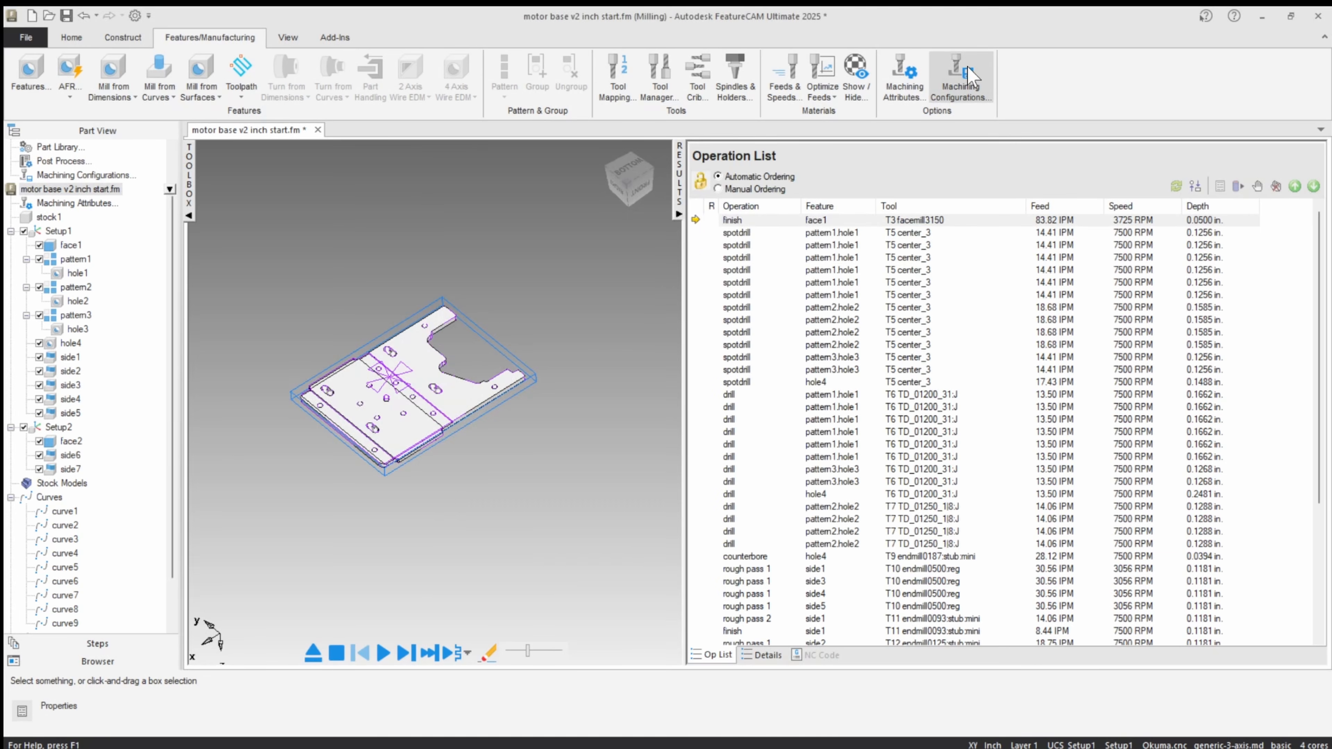
# Step: Review the available machining configurations and the mill tool selection attributes, leaving all settings as they are
pyautogui.click(961, 73)
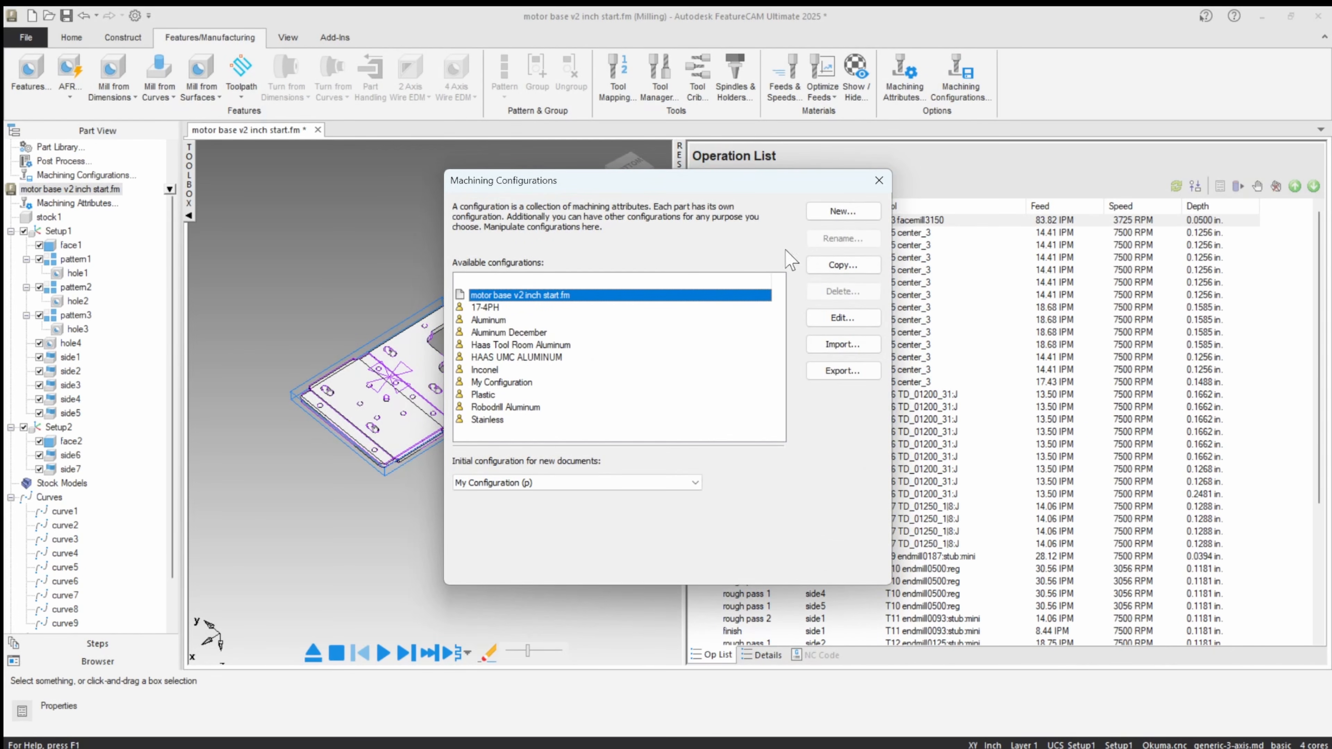
pyautogui.click(879, 180)
pyautogui.click(905, 73)
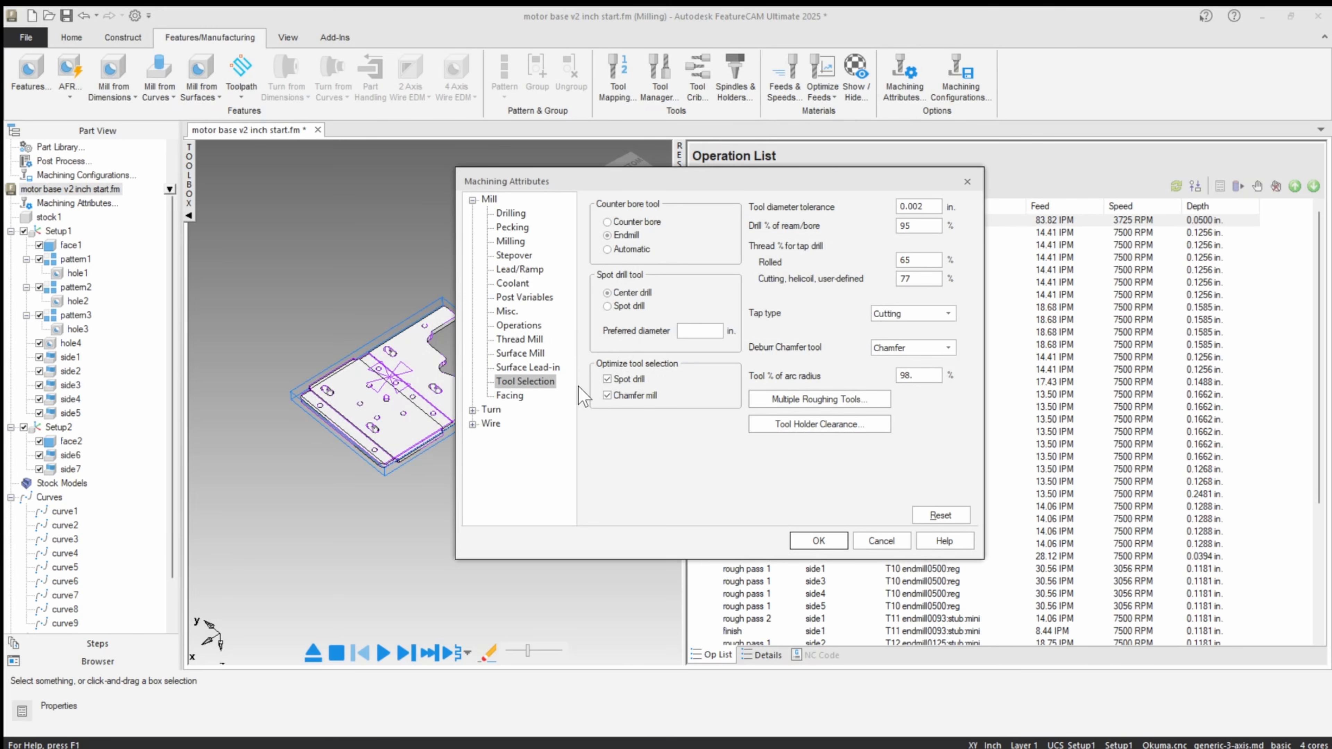
pyautogui.click(815, 543)
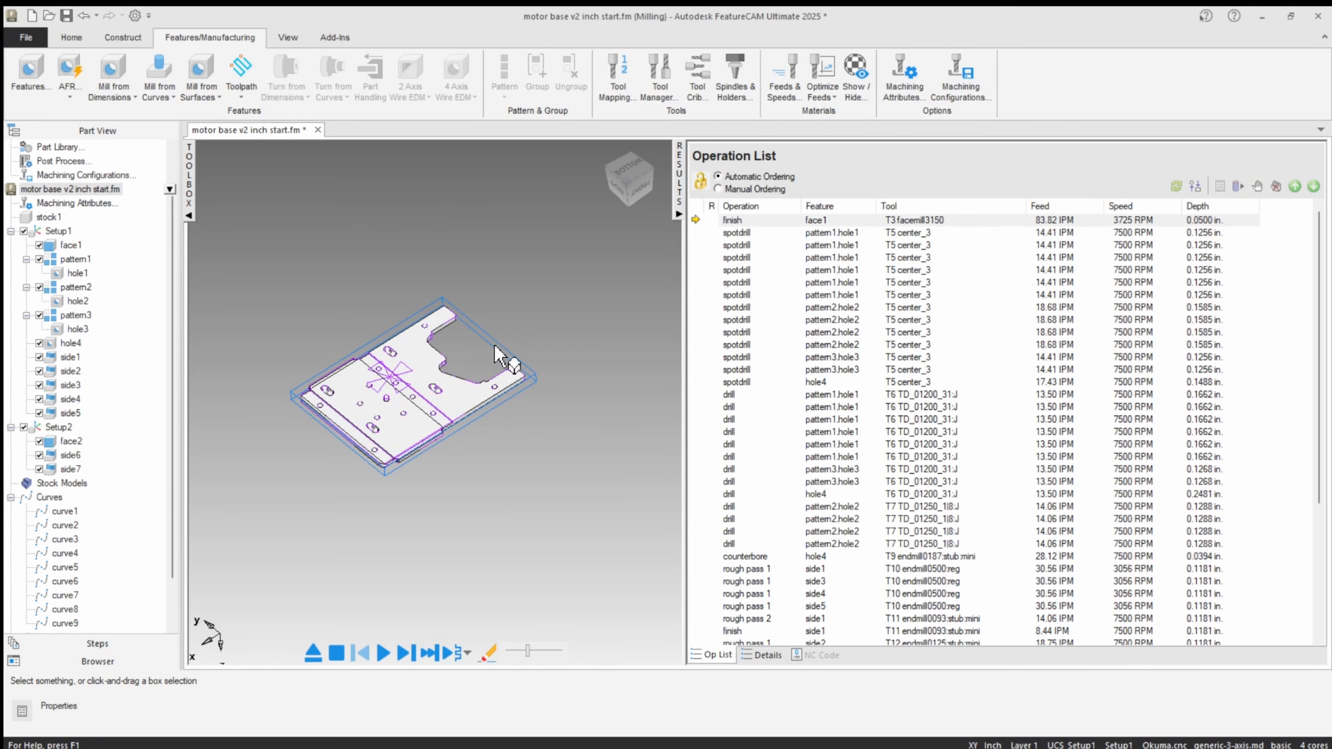
# Step: Check the material and block dimensions in stock1's properties and close them without changes
pyautogui.click(495, 340)
pyautogui.doubleClick(495, 340)
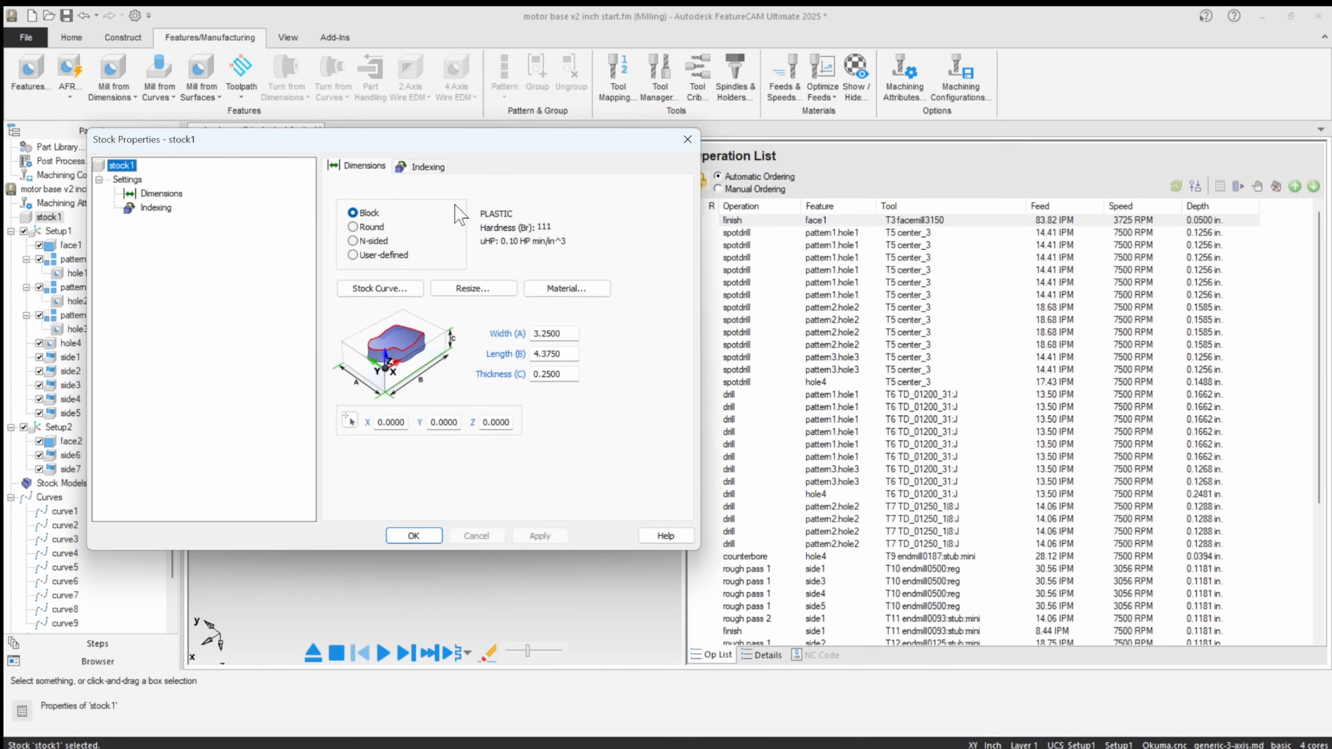
pyautogui.click(418, 536)
pyautogui.moveTo(404, 396); pyautogui.dragTo(385, 446, button='middle')
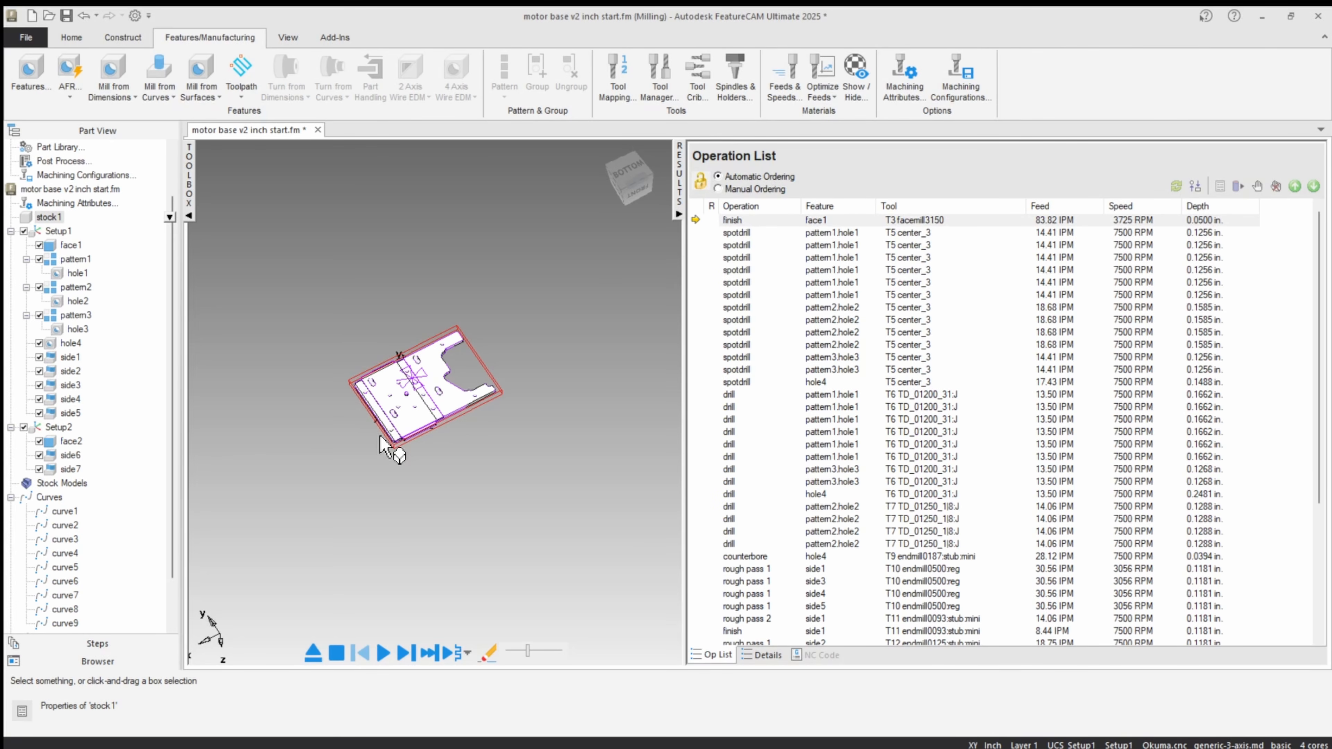
pyautogui.moveTo(380, 436); pyautogui.dragTo(585, 417, button='middle')
pyautogui.moveTo(344, 500); pyautogui.dragTo(373, 431, button='middle')
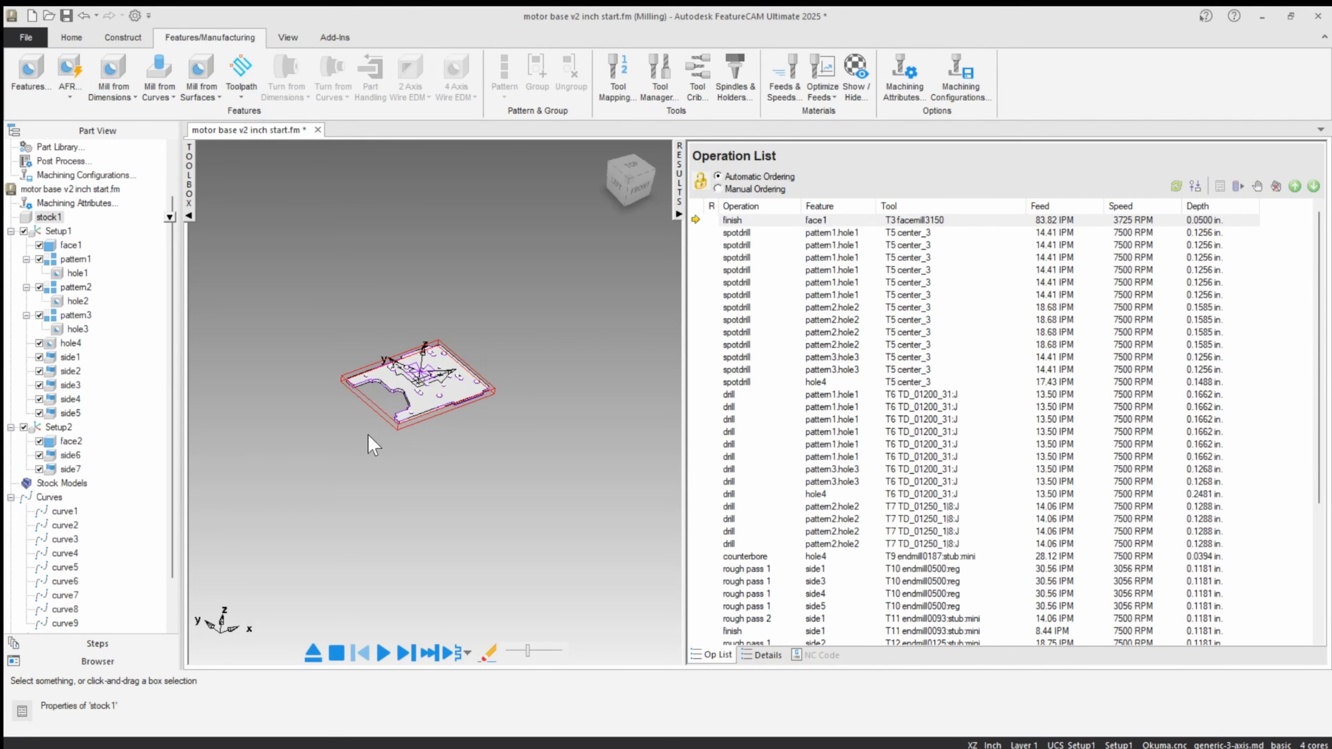
pyautogui.scroll(3, 366, 435)
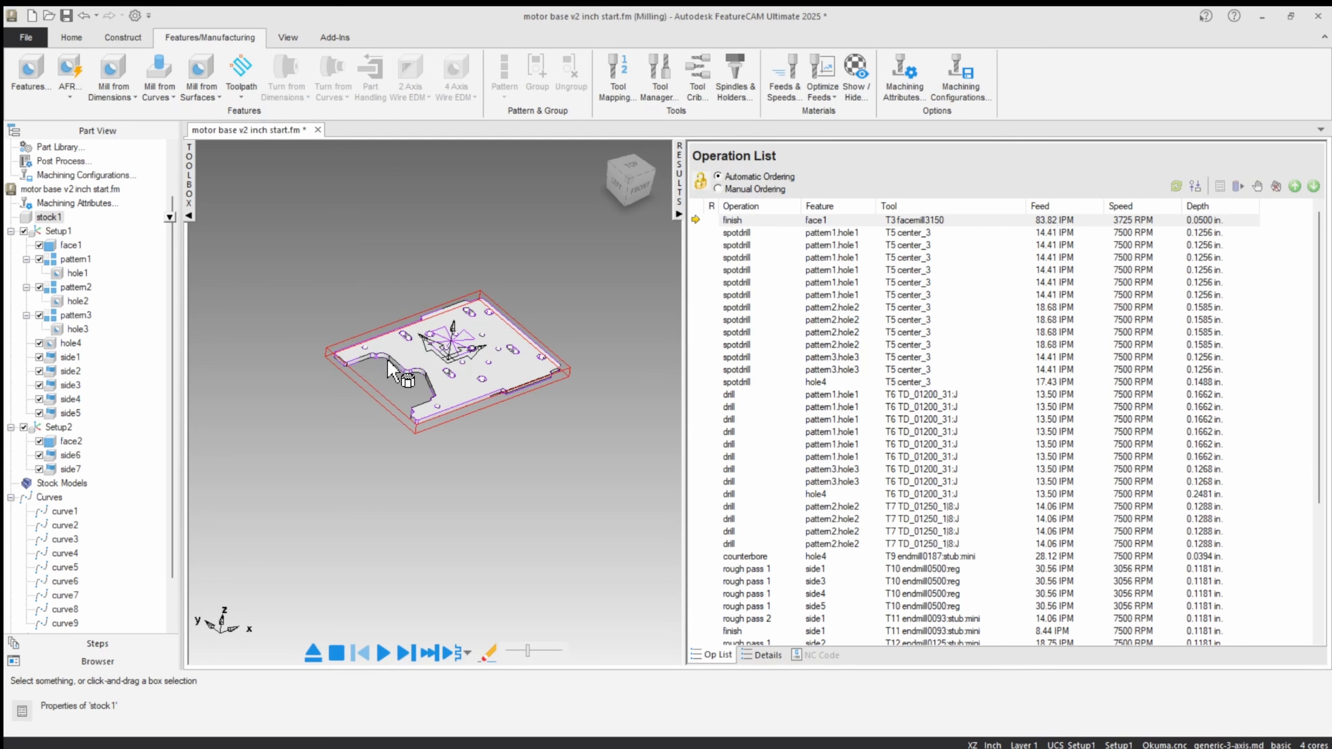
pyautogui.moveTo(402, 417); pyautogui.dragTo(385, 438, button='middle')
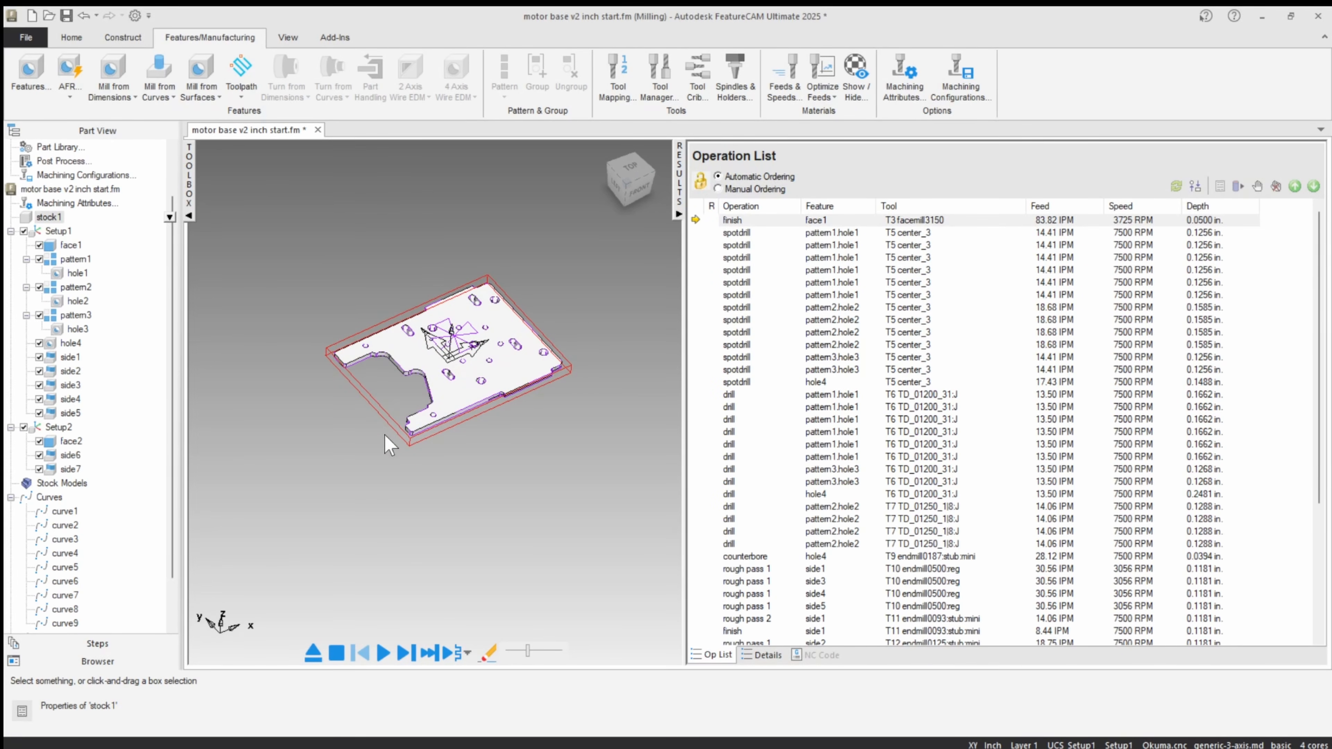